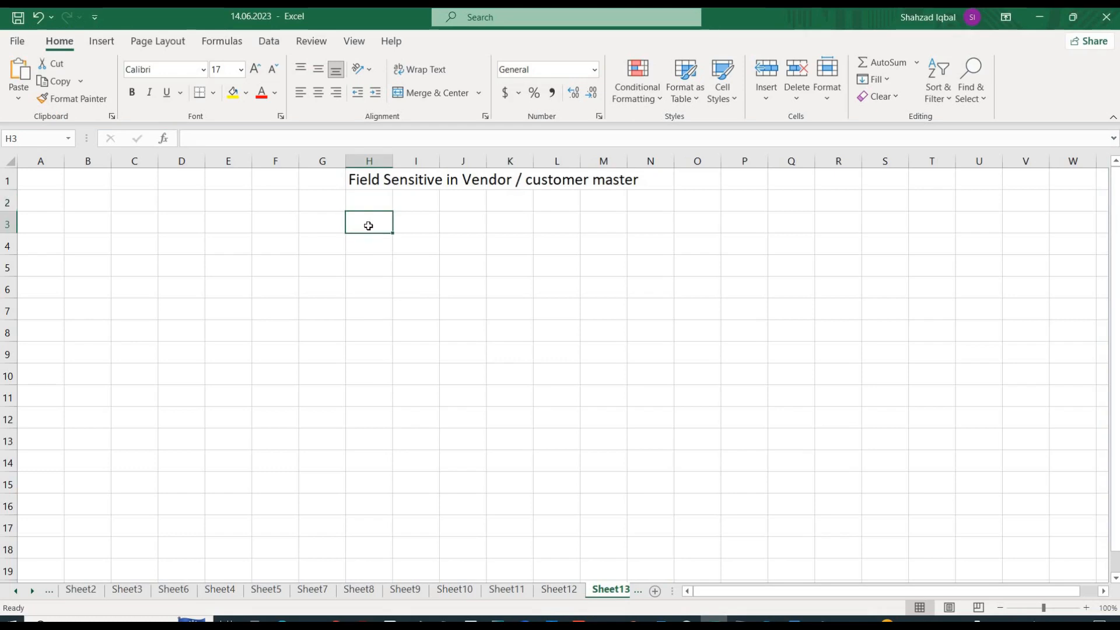
- Enter the heading "Document Splitting" in cell H3
text(D)
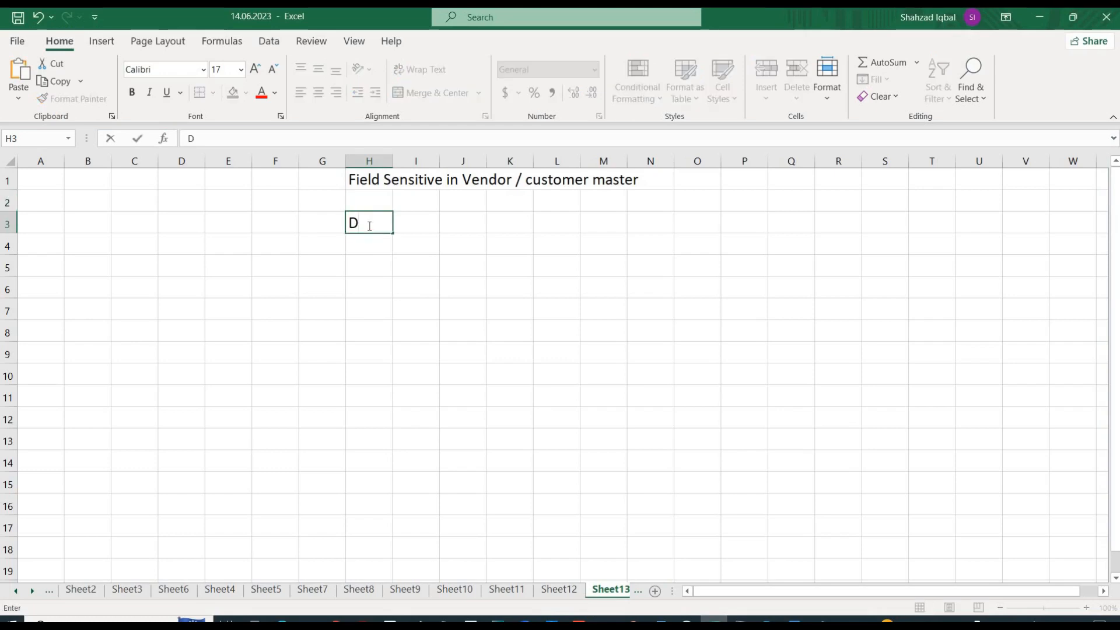
text(ocument Spli)
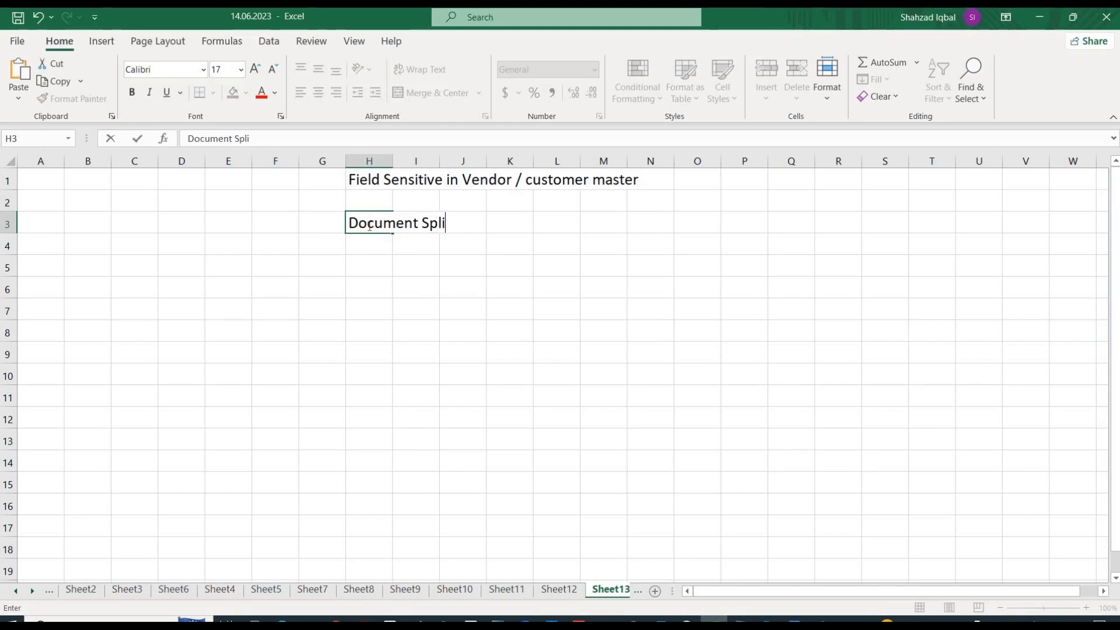
text(tting)
key(Return)
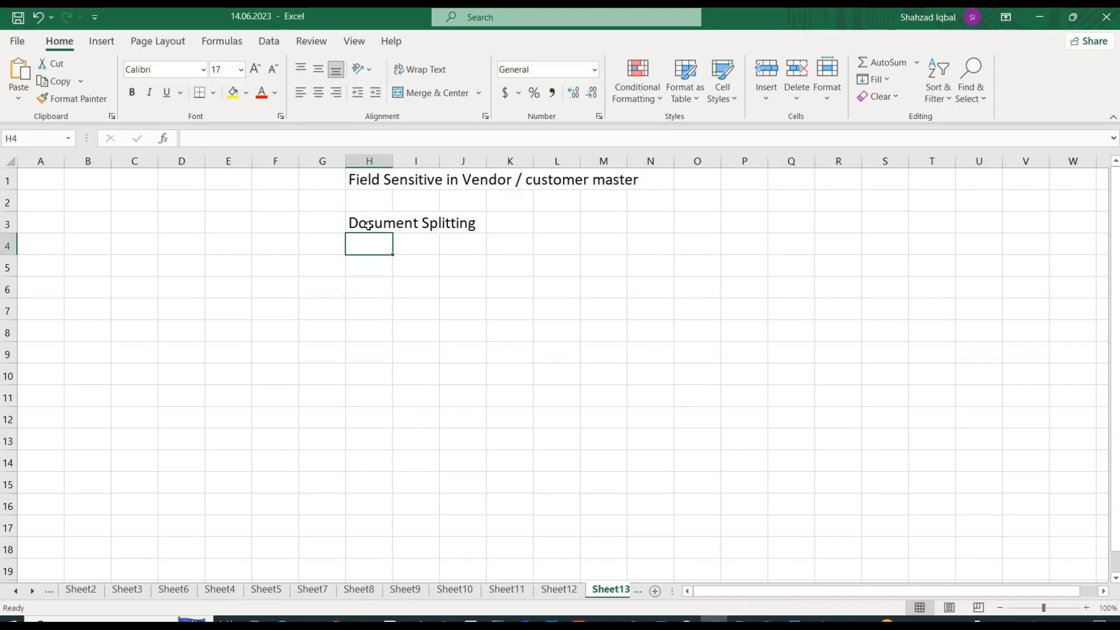
- Enter the sentence "You can splitt the document at the following fields" in cell F4
click(267, 250)
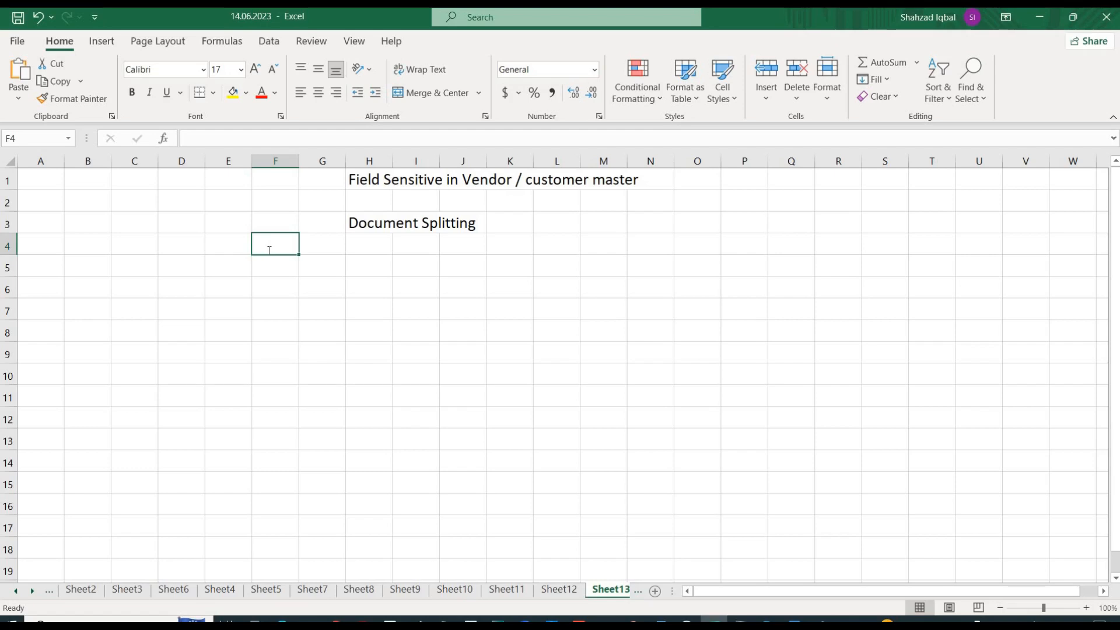
text(You can splitt)
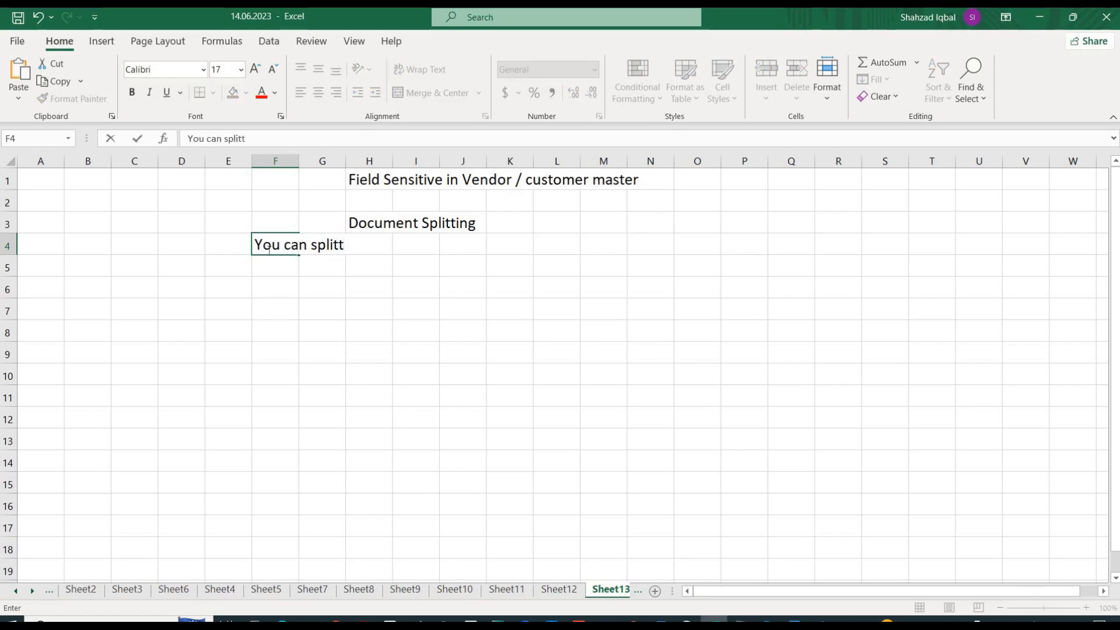
key(BackSpace)
text(t the document )
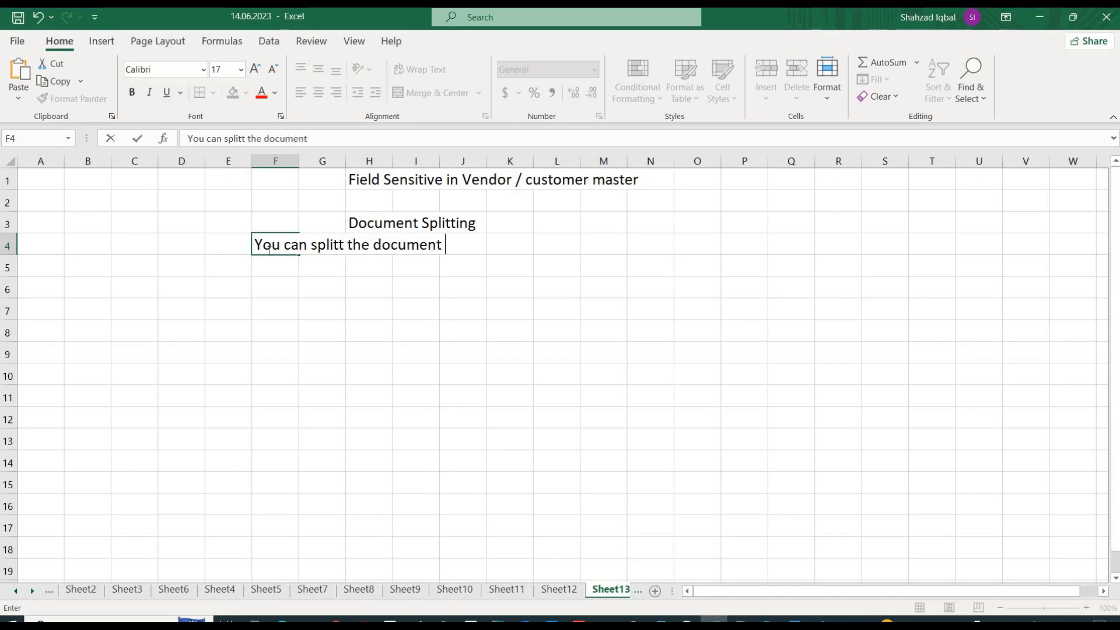
text(at the following)
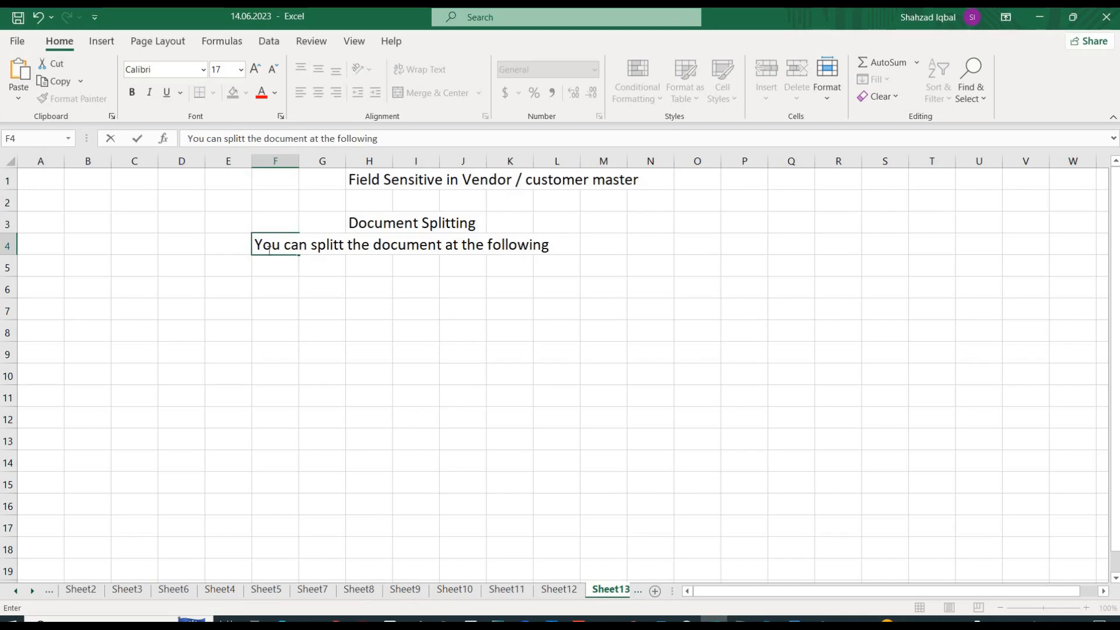
text( fields)
key(Return)
key(Return)
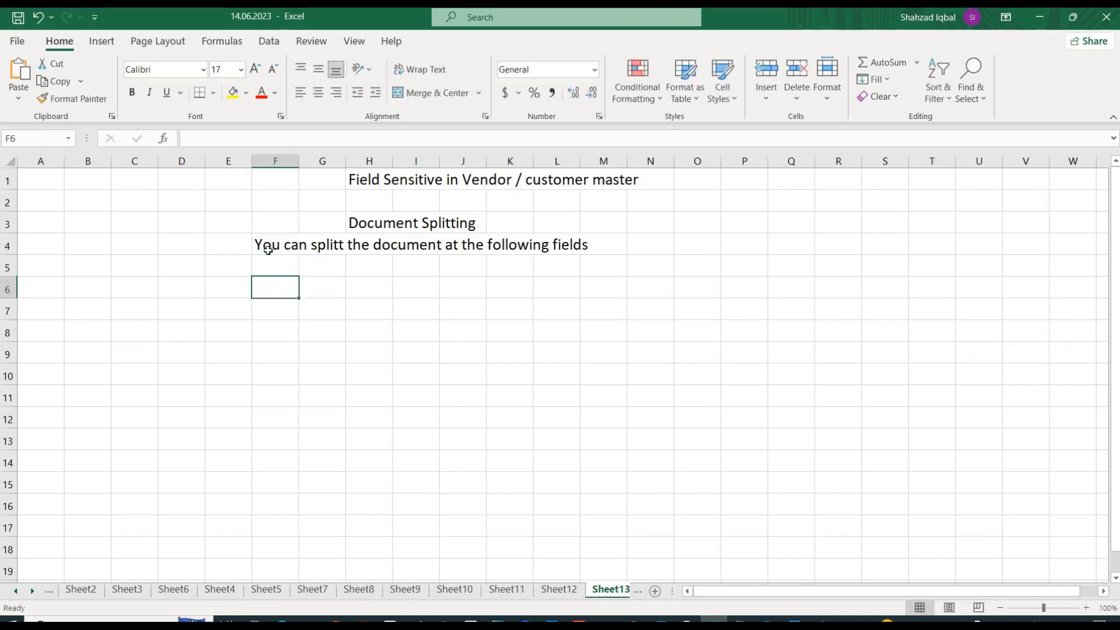
- Start a numbered list in row 6 with 1 in F6 and "Profit Center" in G6
text(1)
key(Tab)
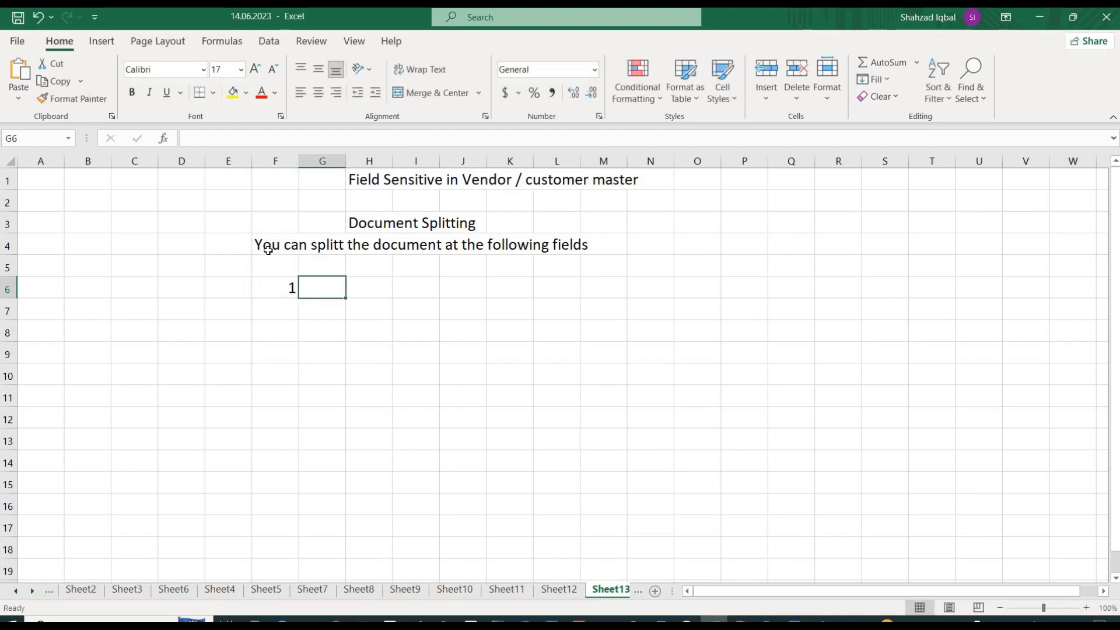
text(Pro)
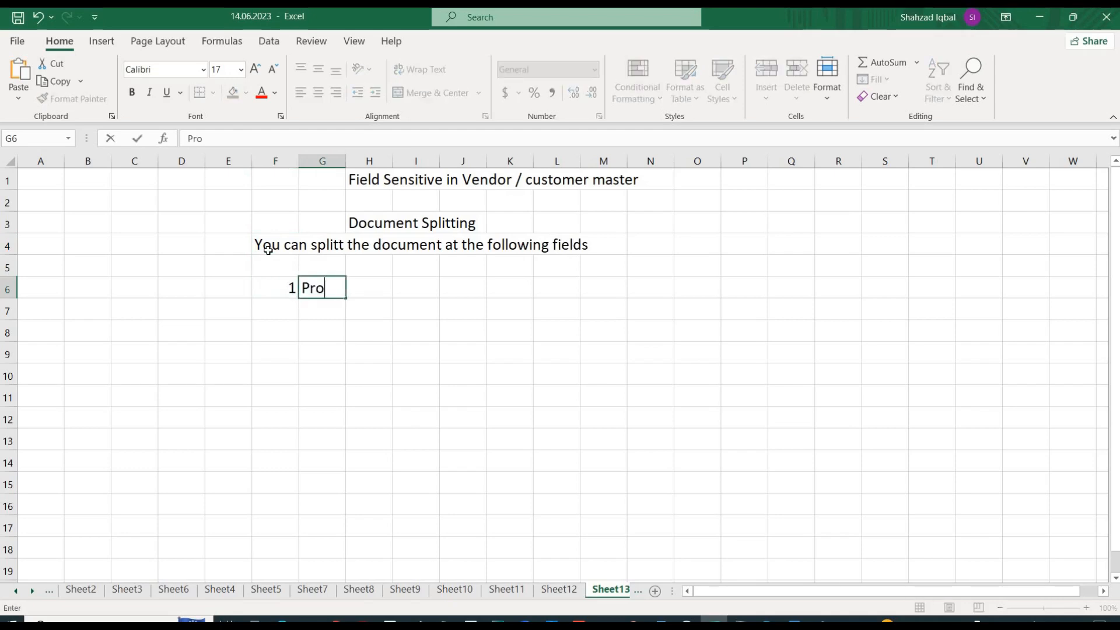
text(fit Center)
key(Return)
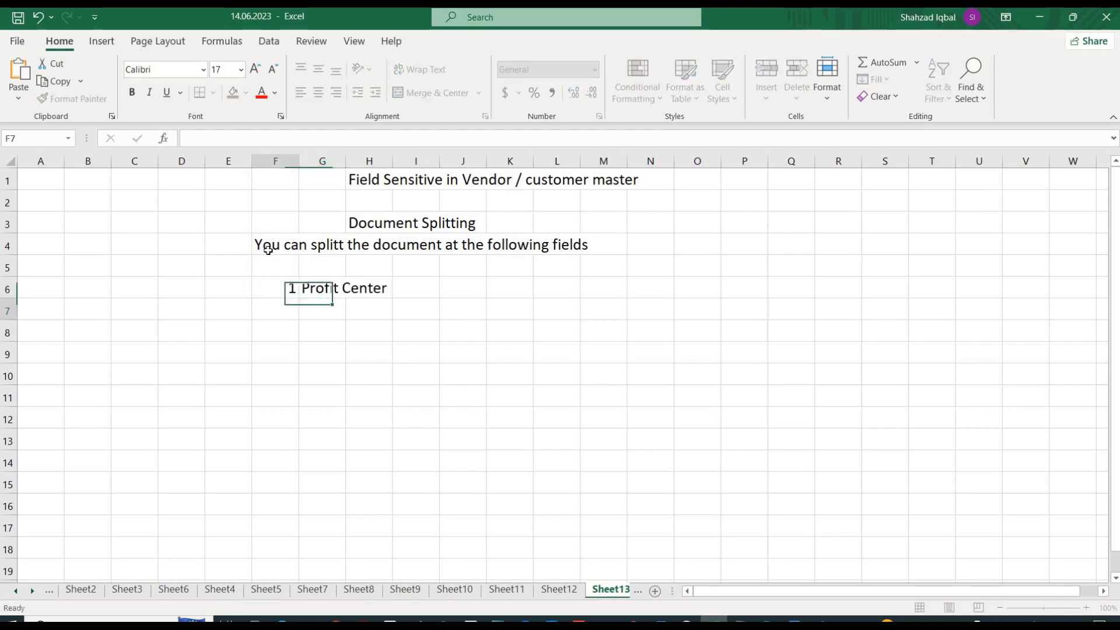
- Add list items 2 "Business Area" and 3 "Segment" in rows 7 and 8 of columns F and G
text(2)
key(Tab)
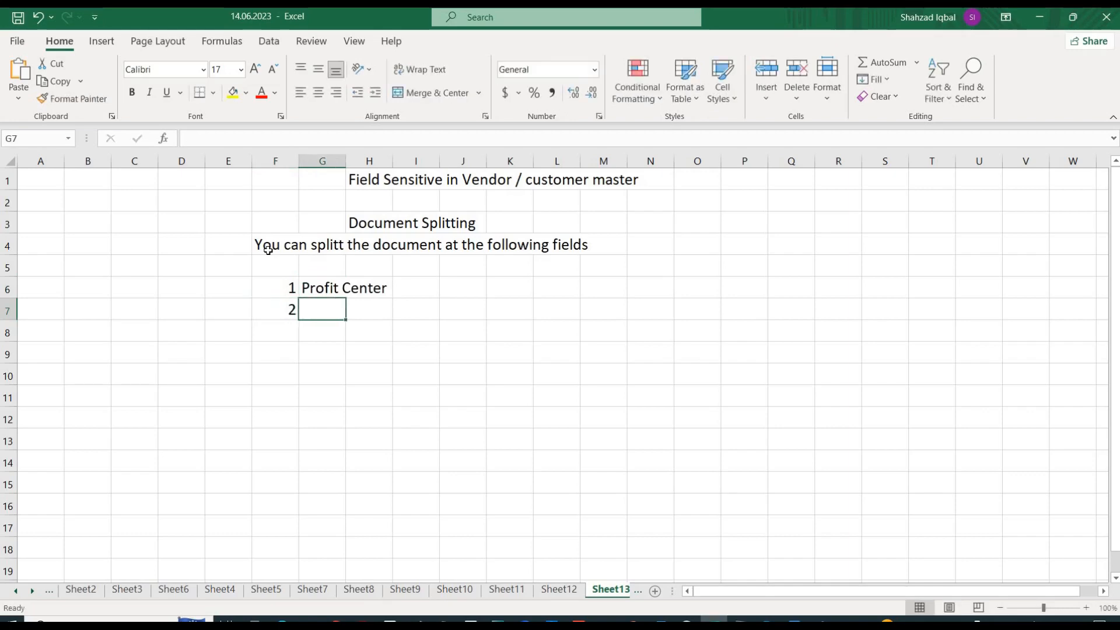
text(B)
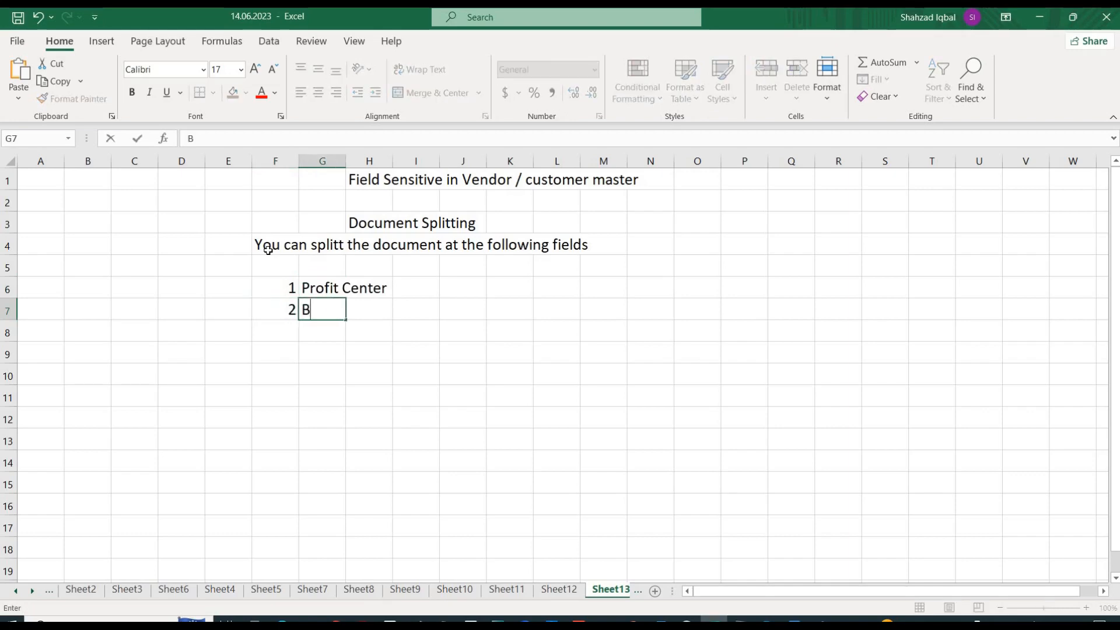
text(usiness Area)
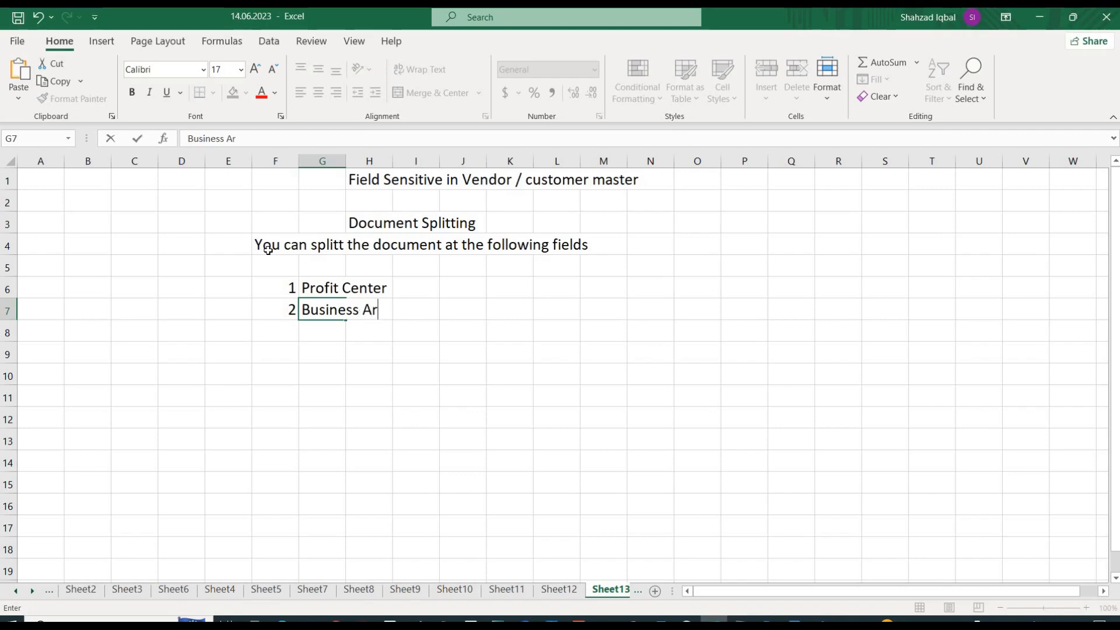
key(Return)
text(3)
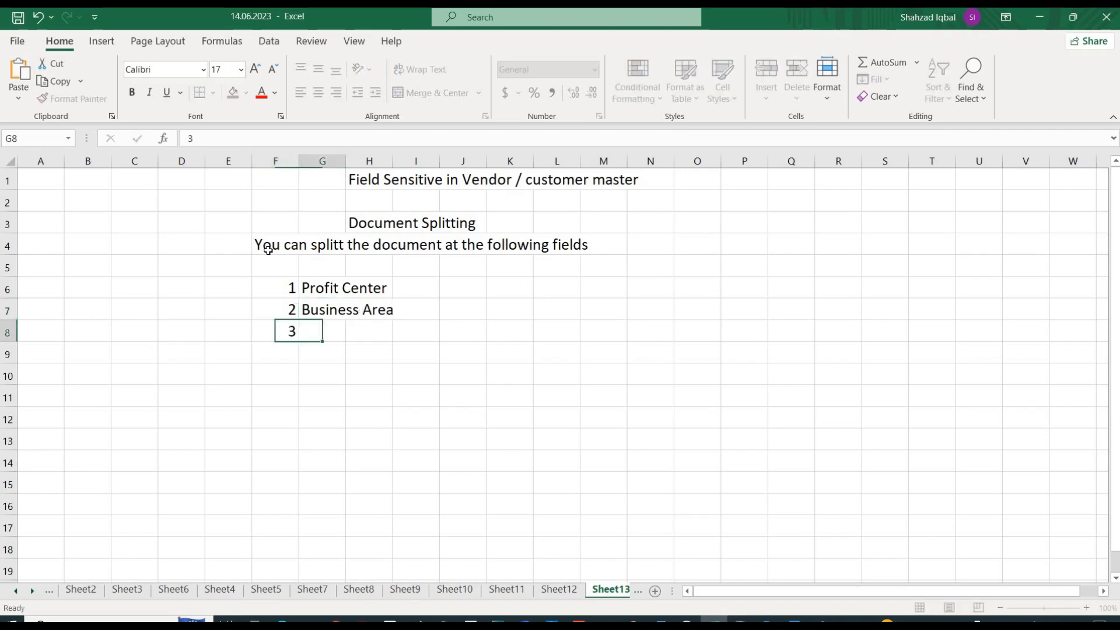
key(Tab)
text(Segment)
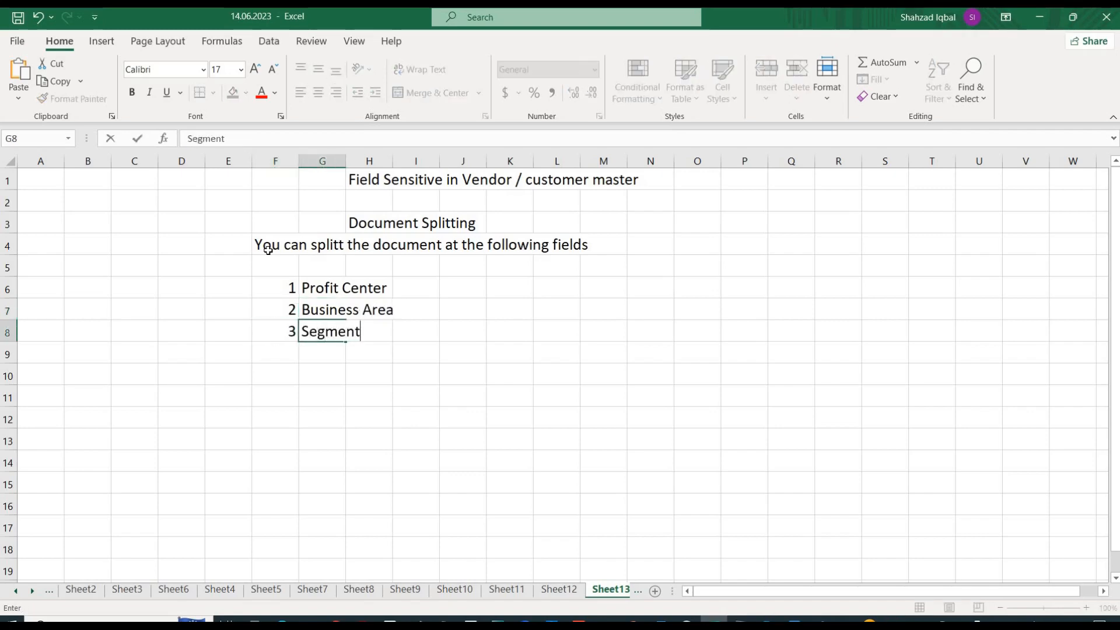
key(Return)
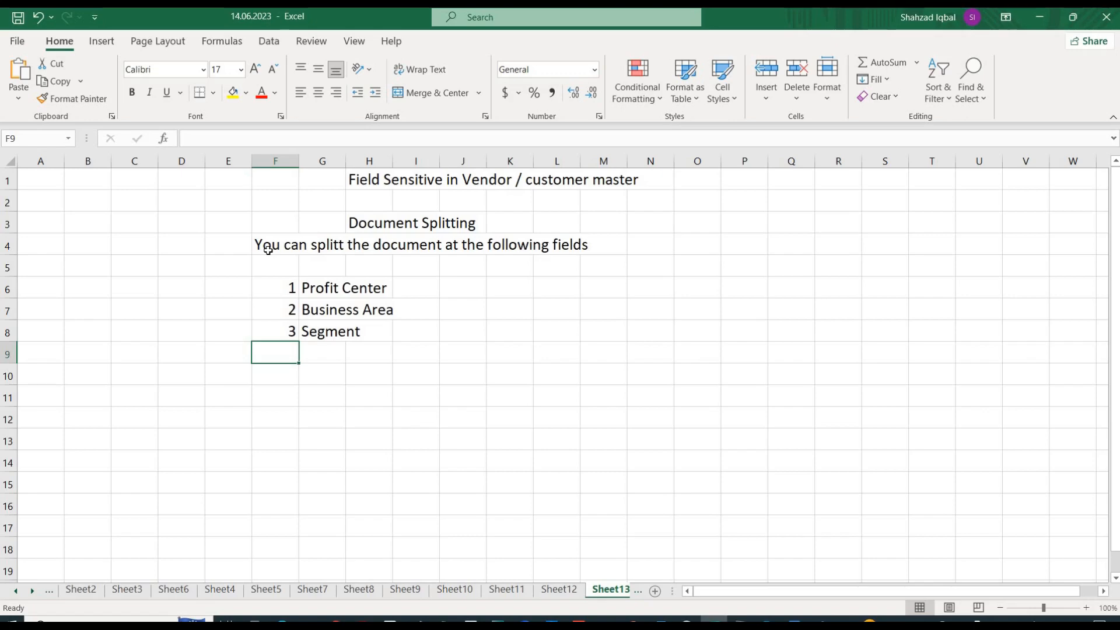
- Enter the column headings "Dr" in M8 and "Cr" in N8 for a journal entry example
click(569, 337)
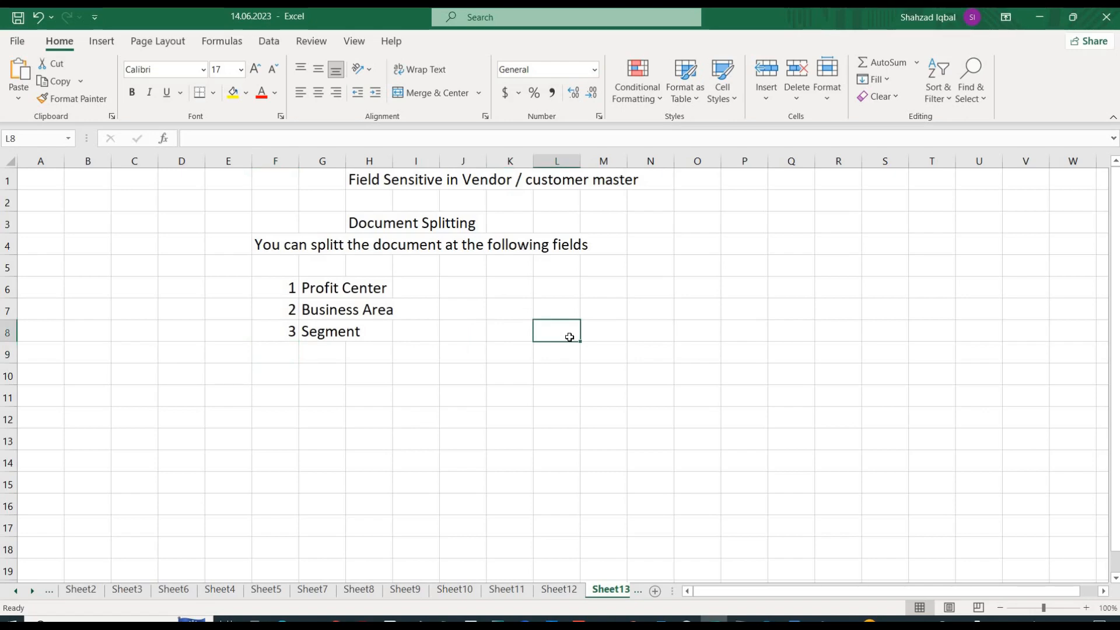
key(Right)
text(Dr)
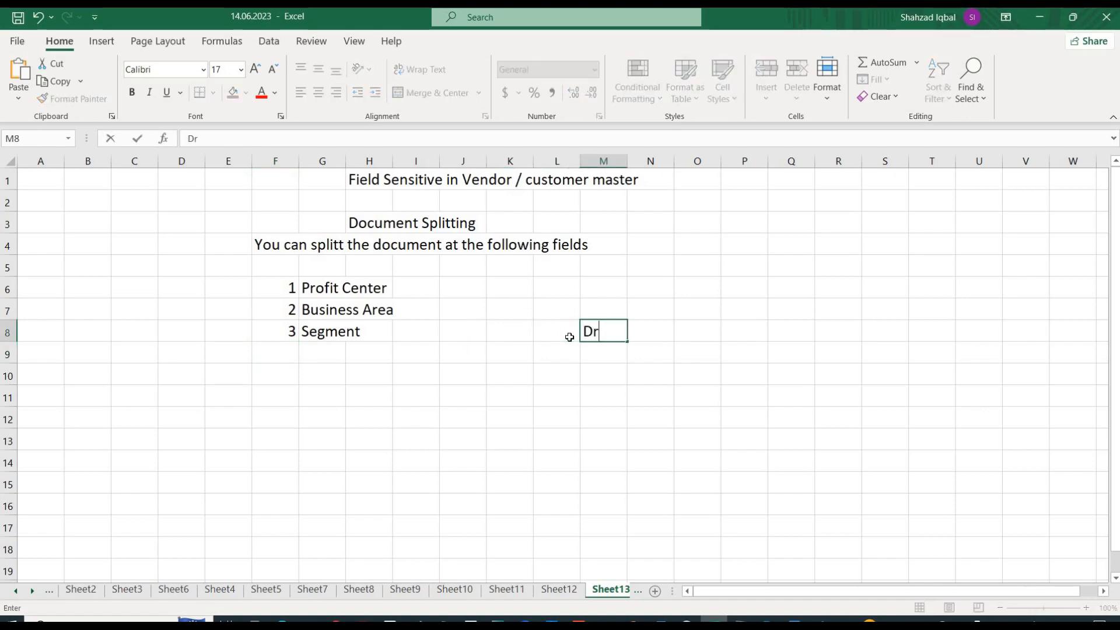
key(Right)
text(Cr)
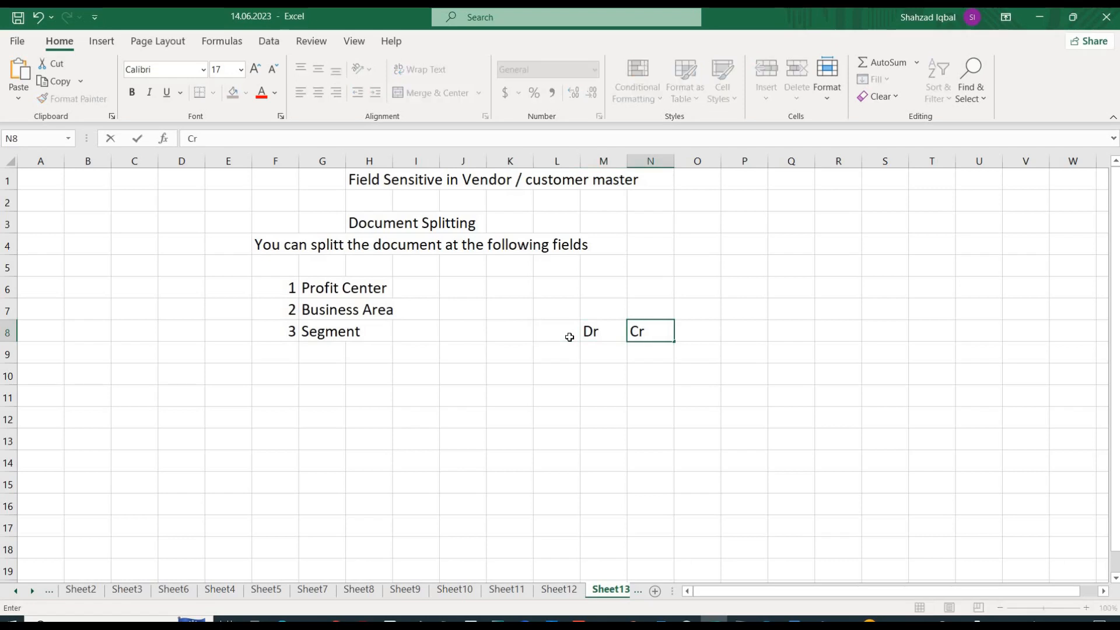
key(Return)
- Enter "Salaries" in cell K9 as the first account of the journal entry
key(Left)
key(Left)
key(Left)
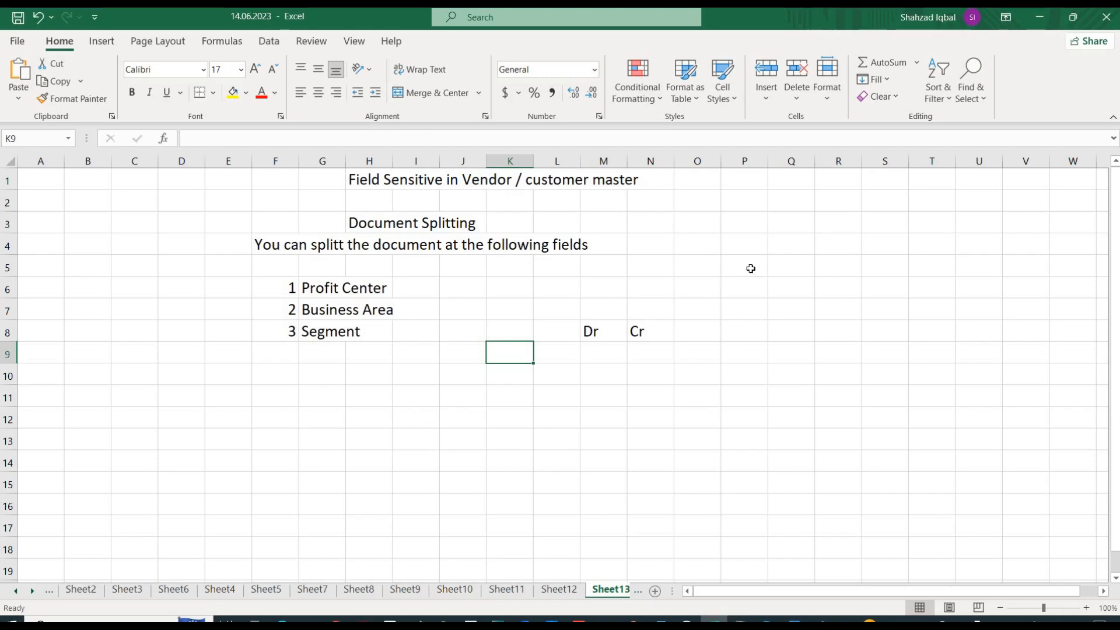
text(S)
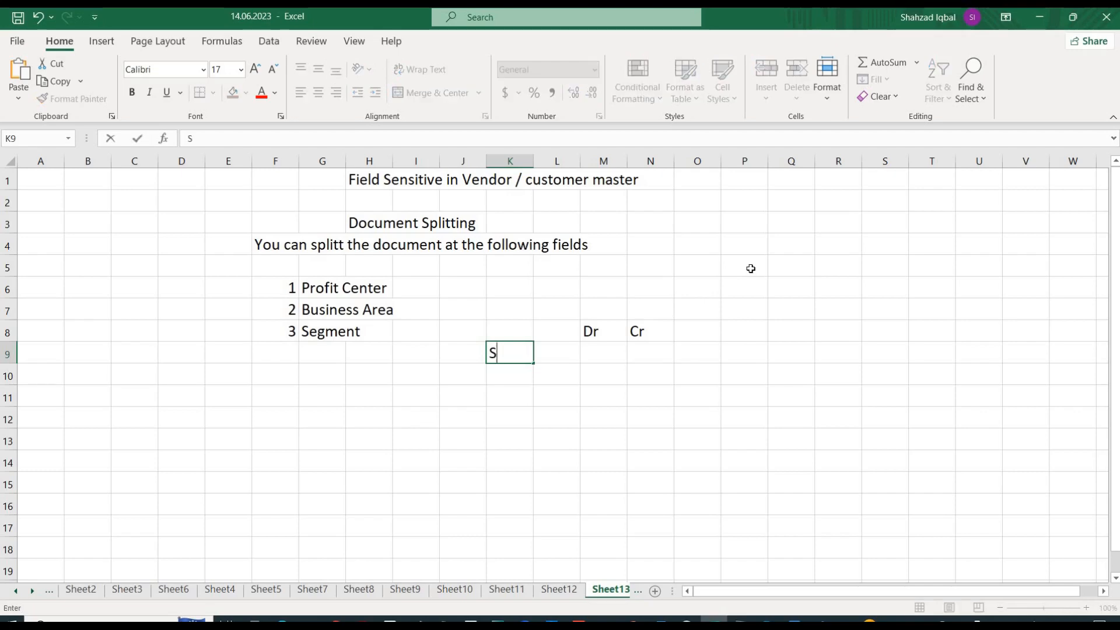
text(alaries)
key(Return)
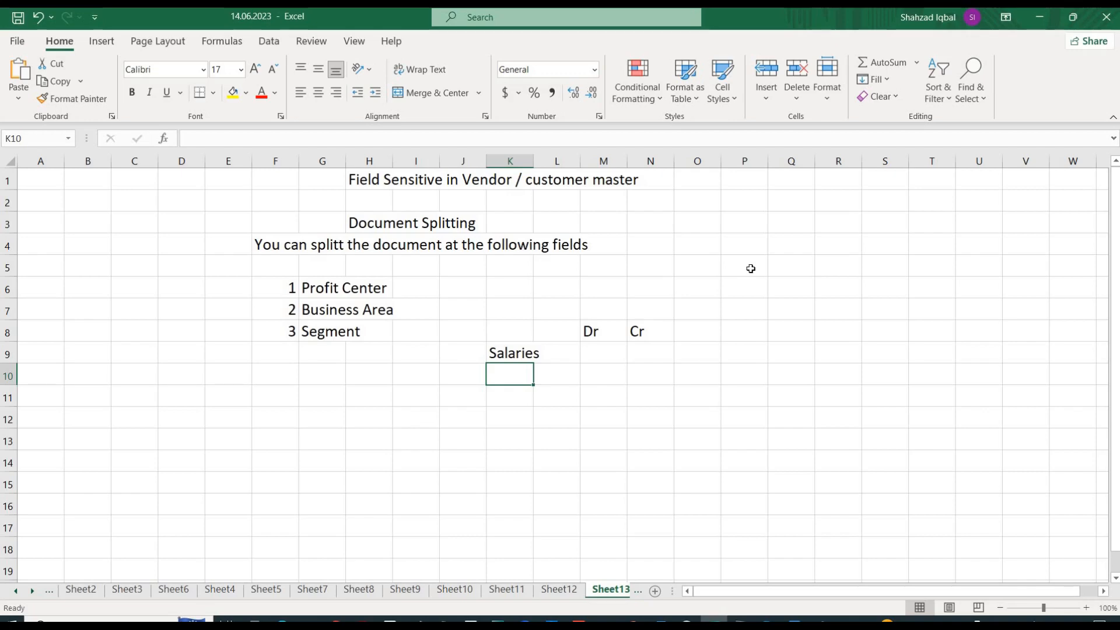
- Enter a debit amount of 1000 for Salaries in cell M9
text(0)
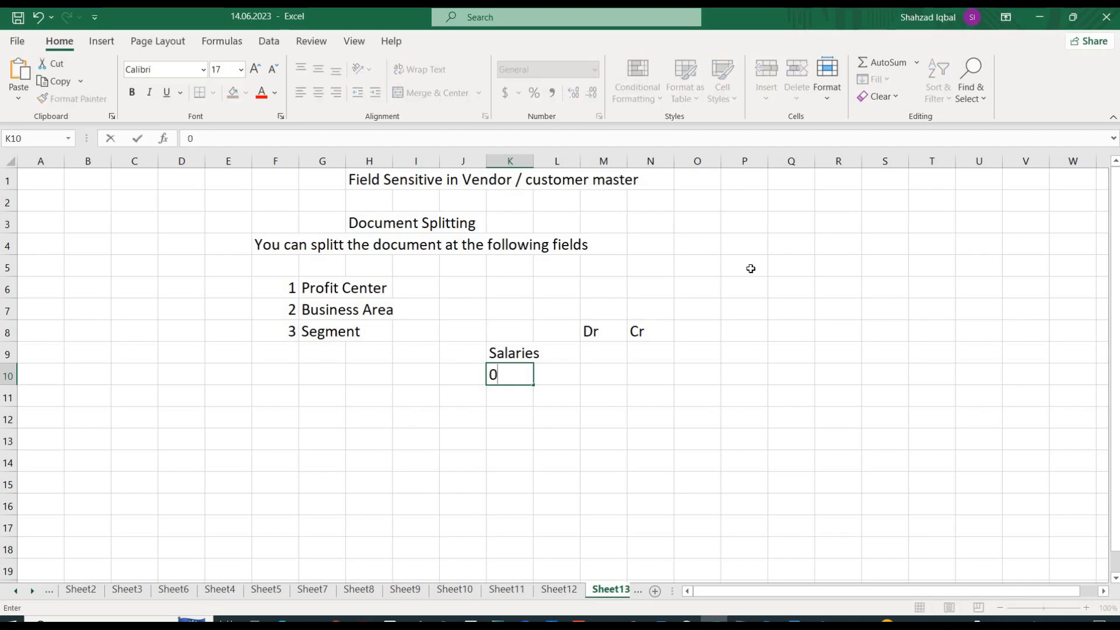
key(Escape)
key(Up)
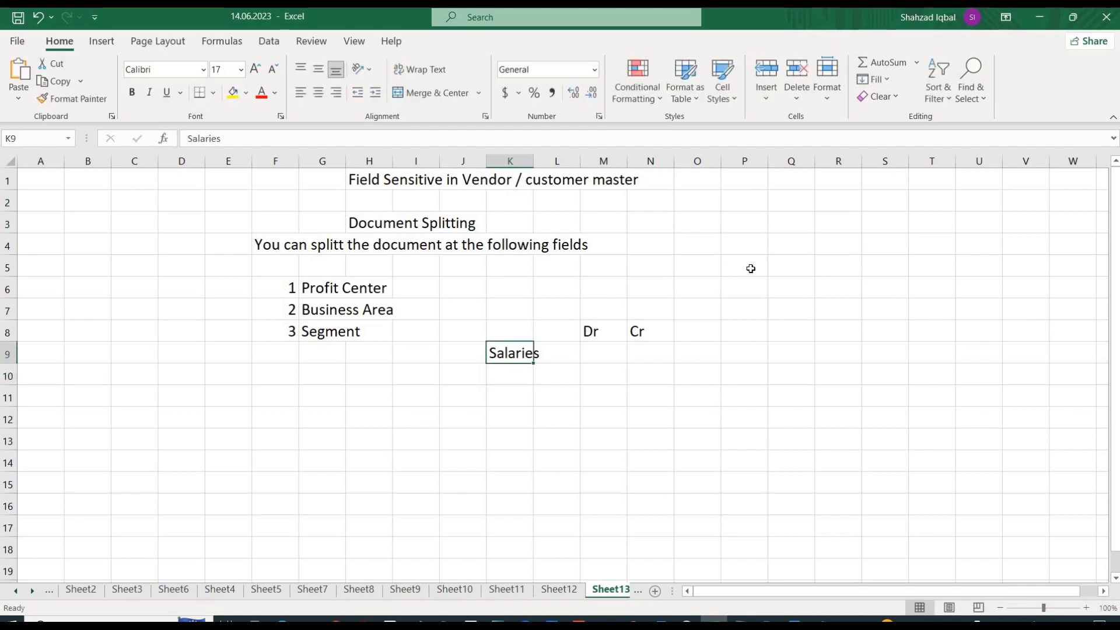
key(Right)
key(Right)
text(1000)
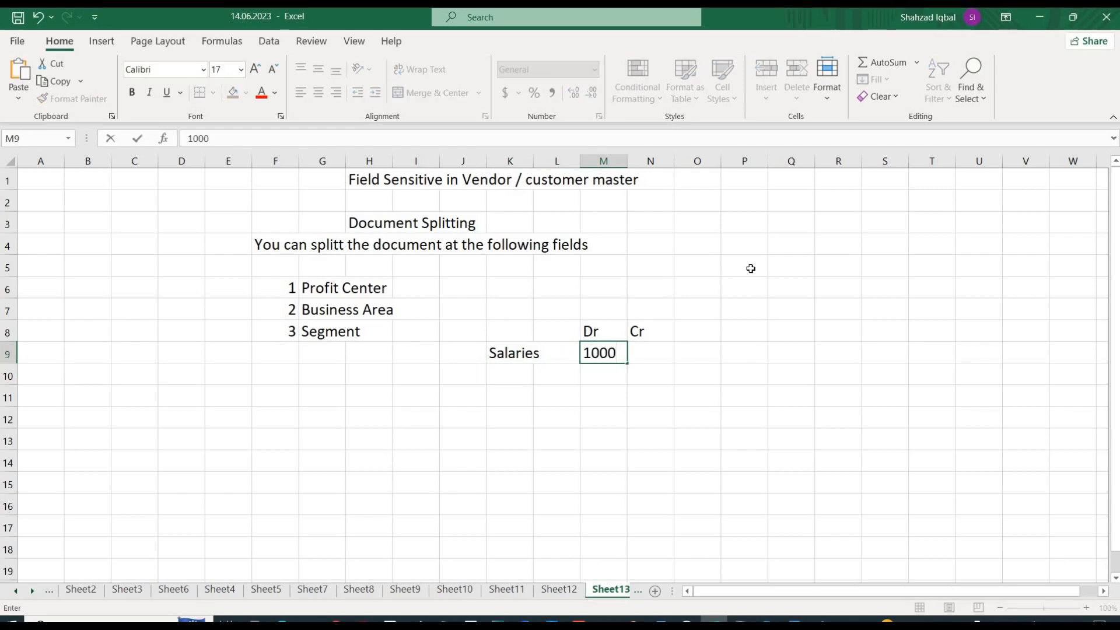
key(Return)
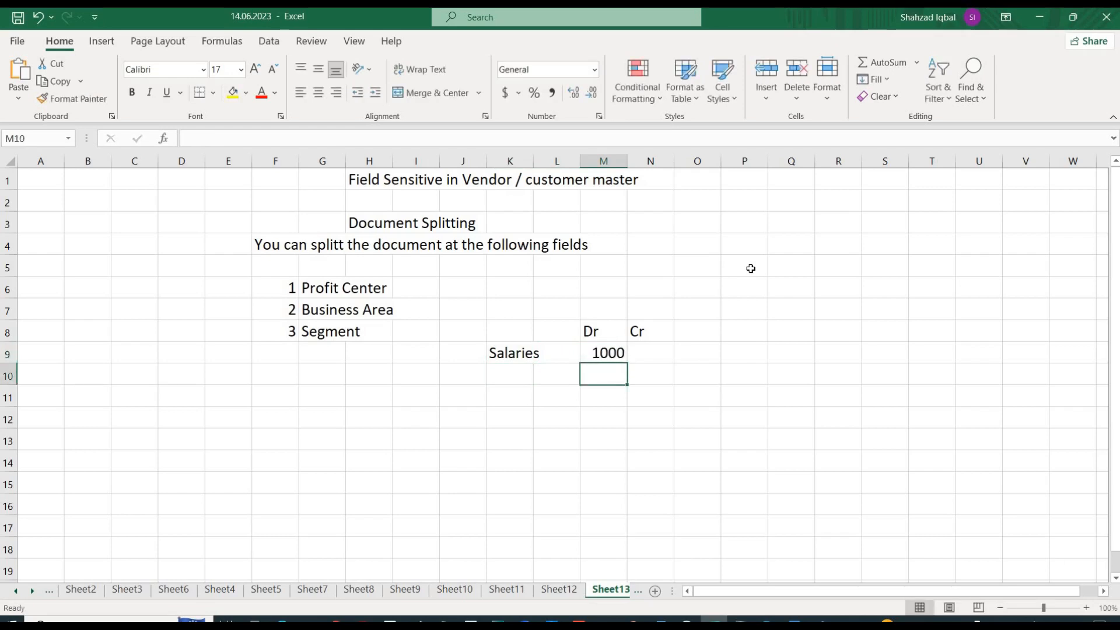
- Enter the person's name as the second account in K10 with a credit amount of 1000 in N10
key(Left)
key(Left)
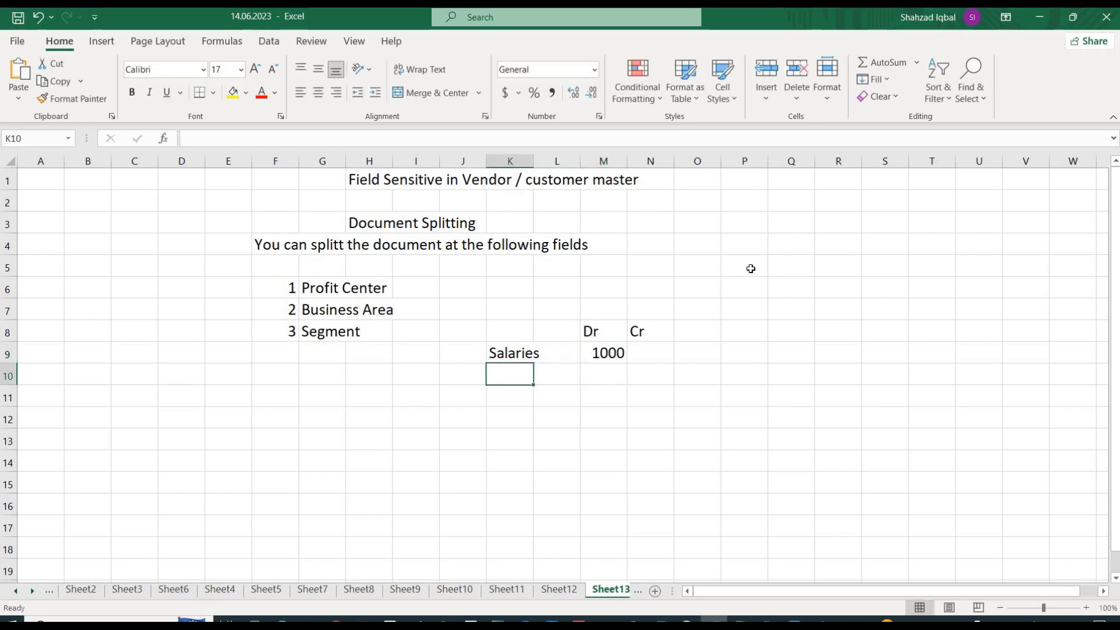
text(Nisar)
key(Right)
key(Right)
key(Right)
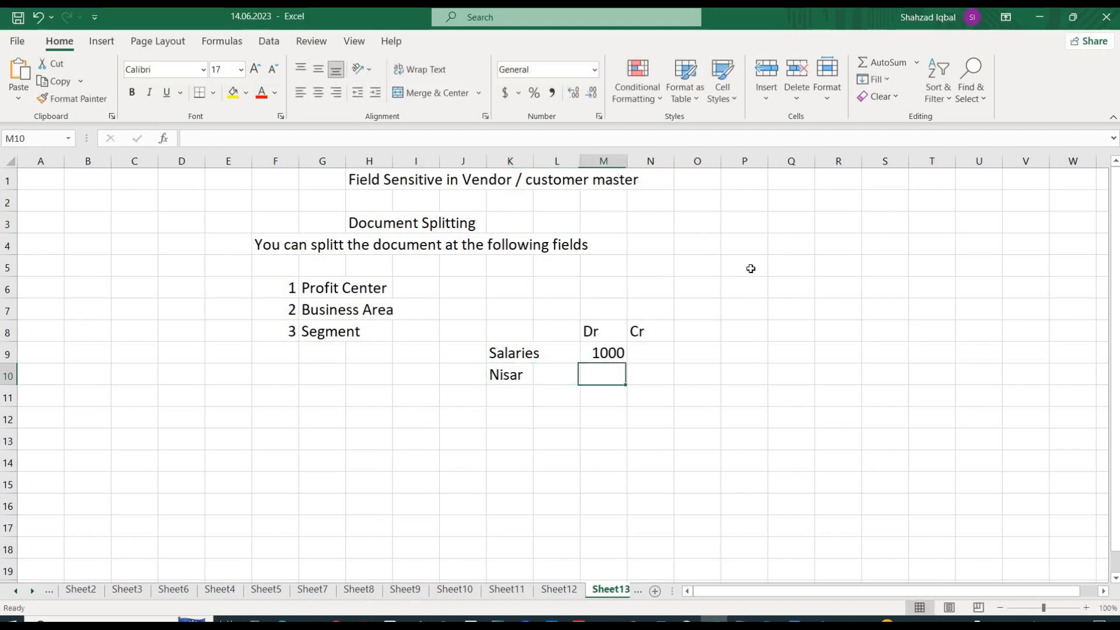
text(100)
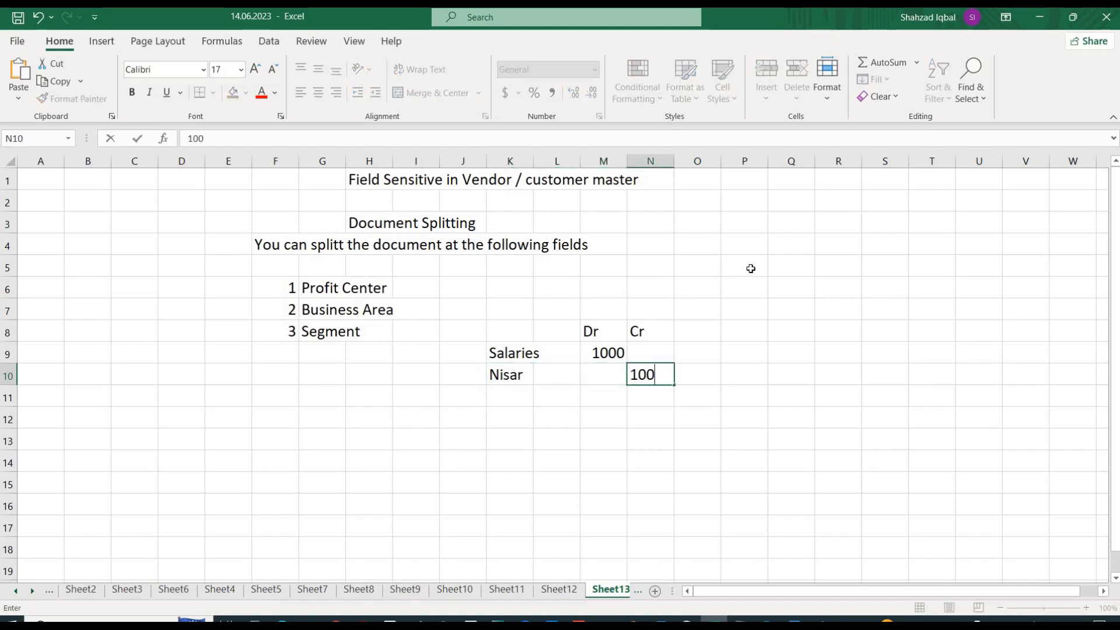
text(0)
key(Return)
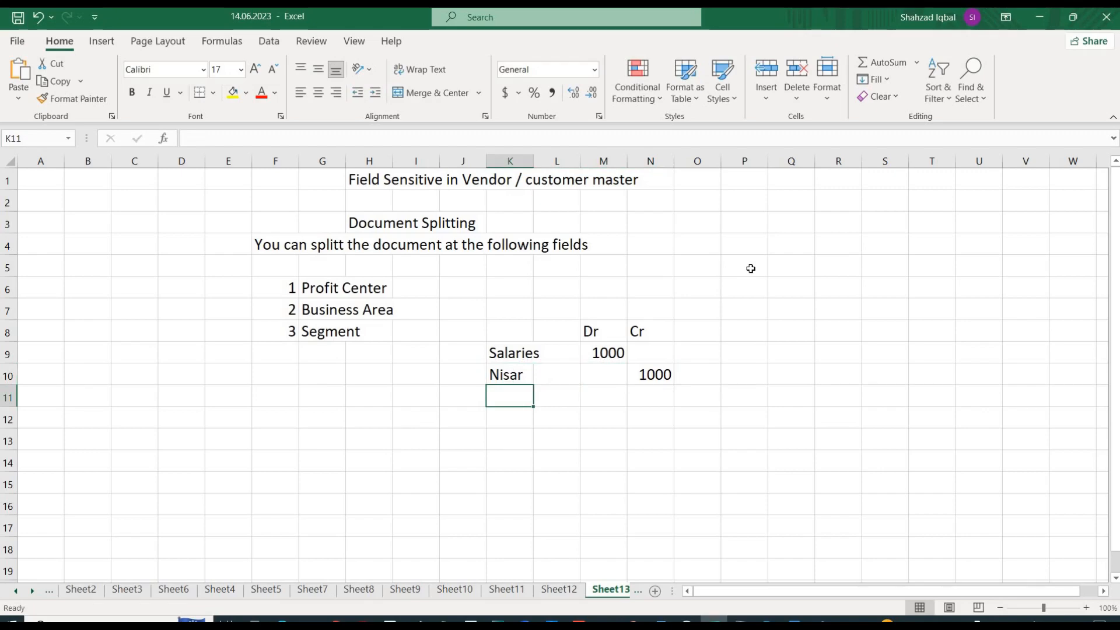
- Move the two account names from K9:K10 to J9:J10
key(Up)
key(Up)
key(shift+Left)
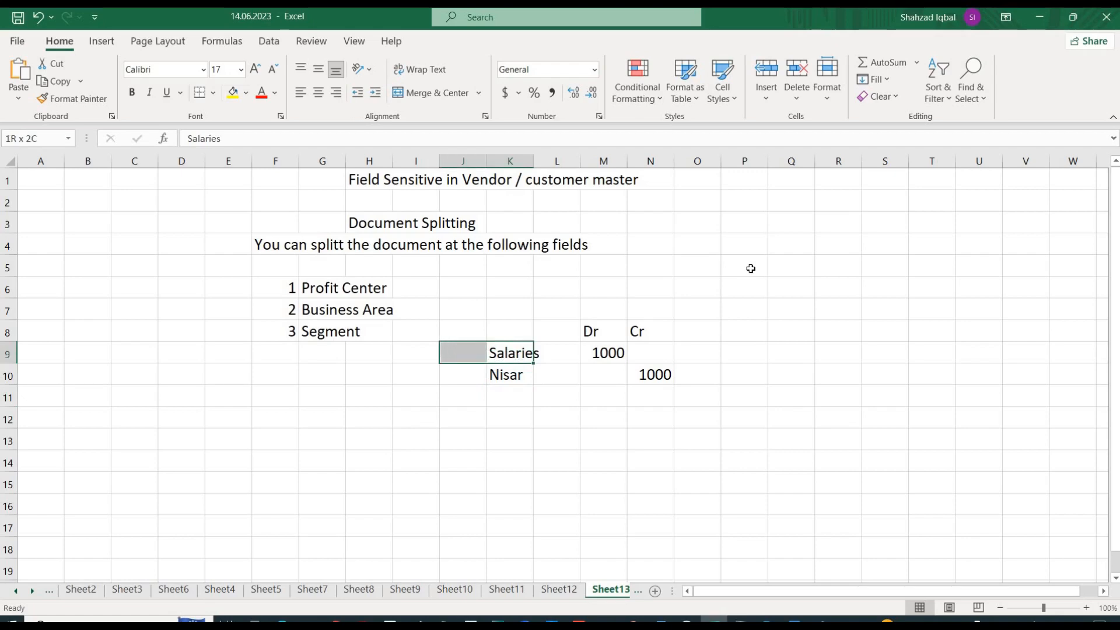
key(shift+Down)
key(shift+Right)
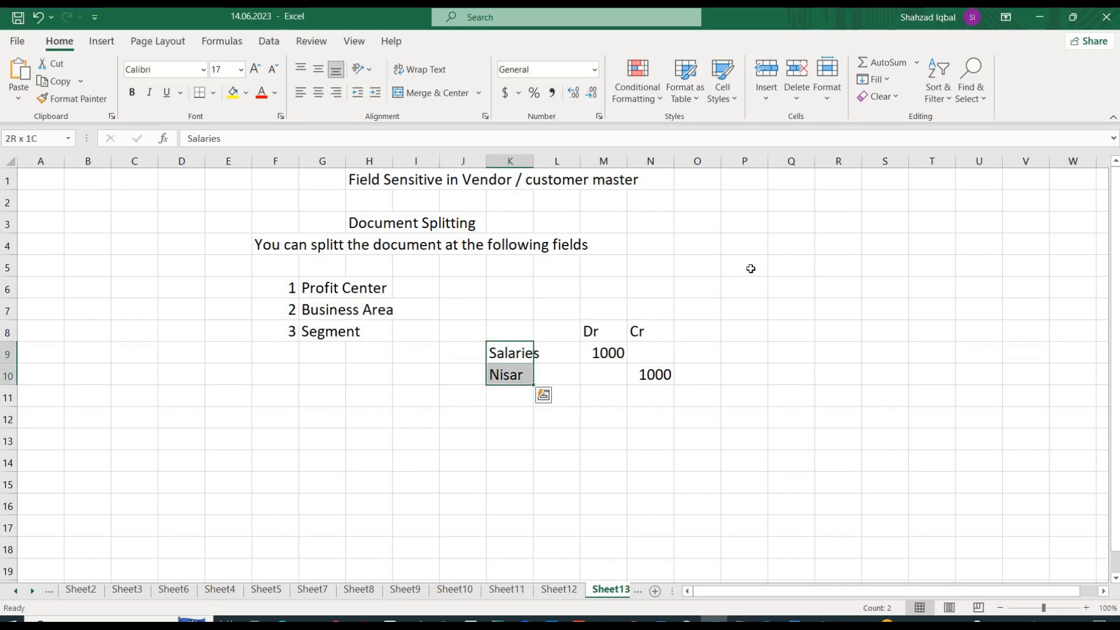
key(ctrl+c)
key(Left)
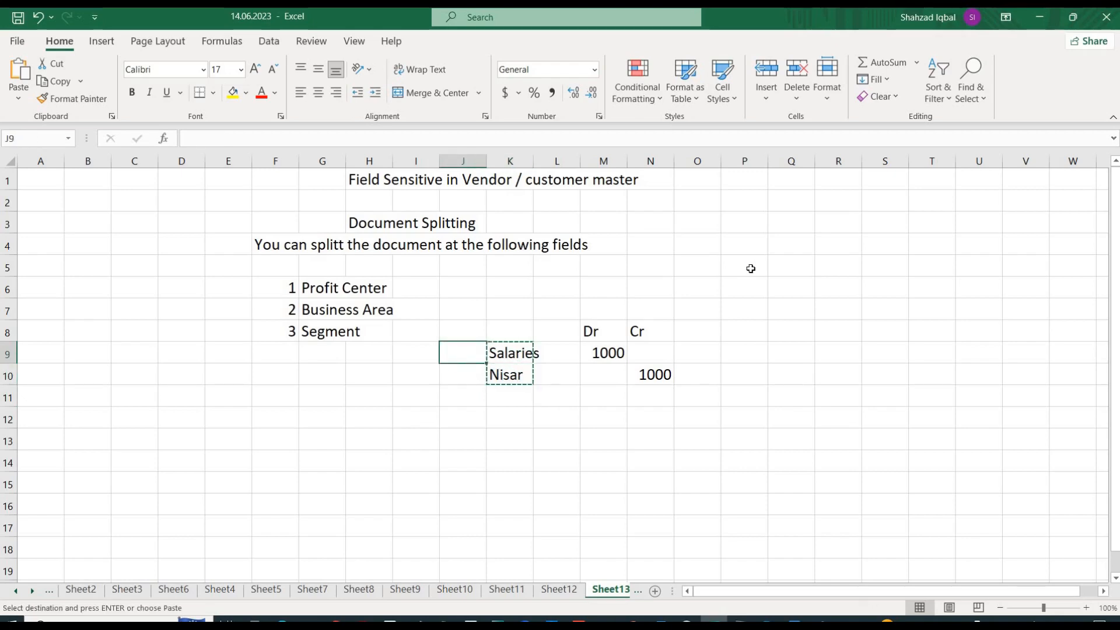
key(ctrl+v)
key(Right)
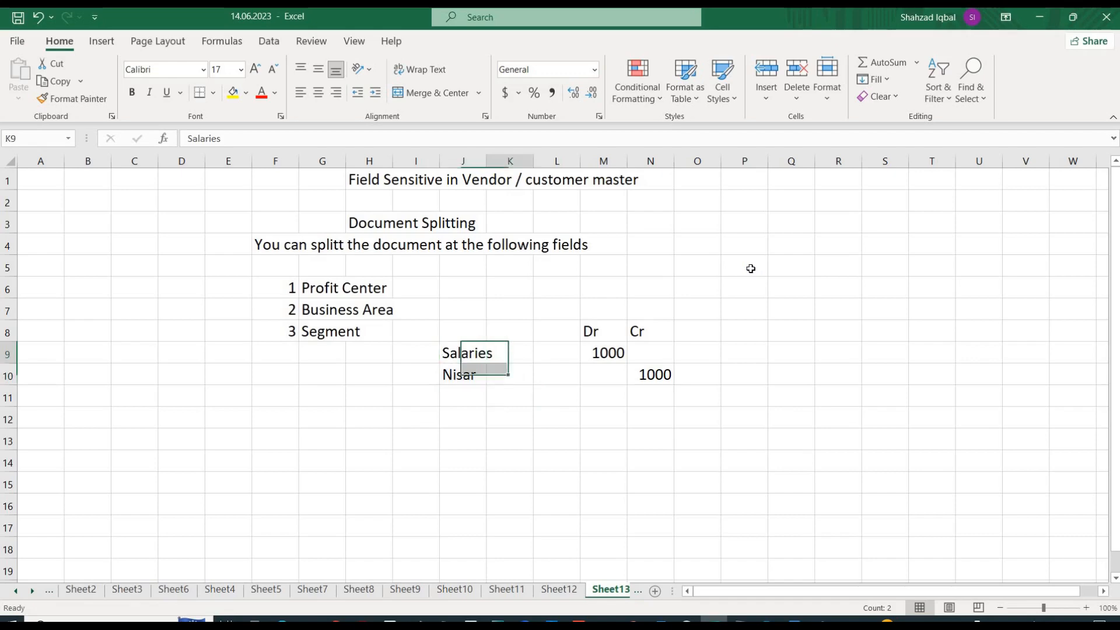
- Enter the heading "Business Area" in cell L8 and fit column L's width to it
key(Right)
key(Up)
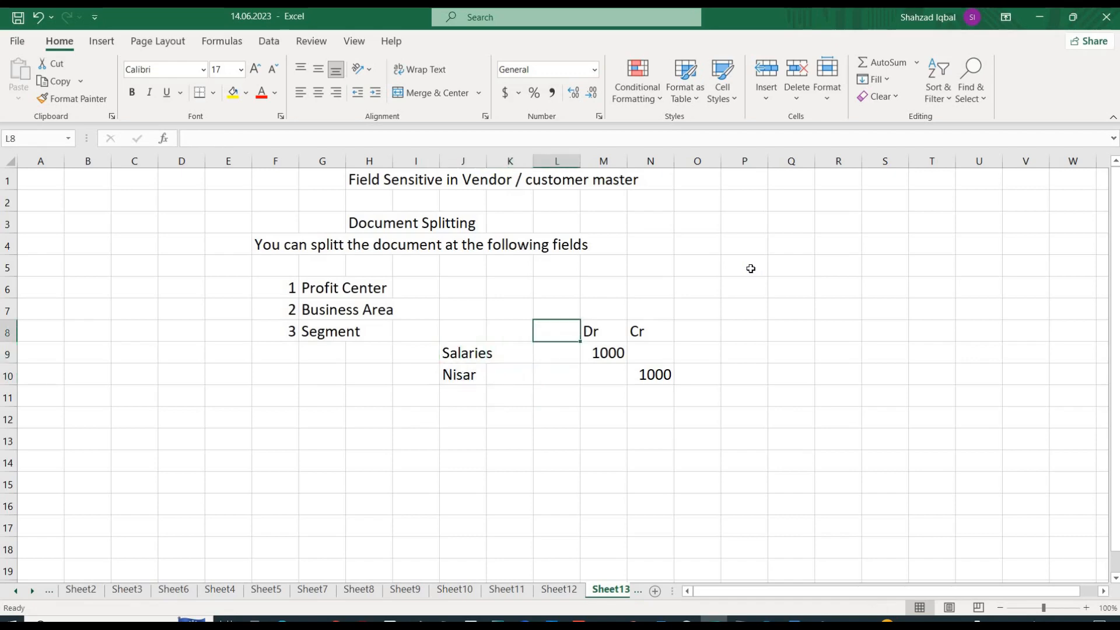
text(Bu)
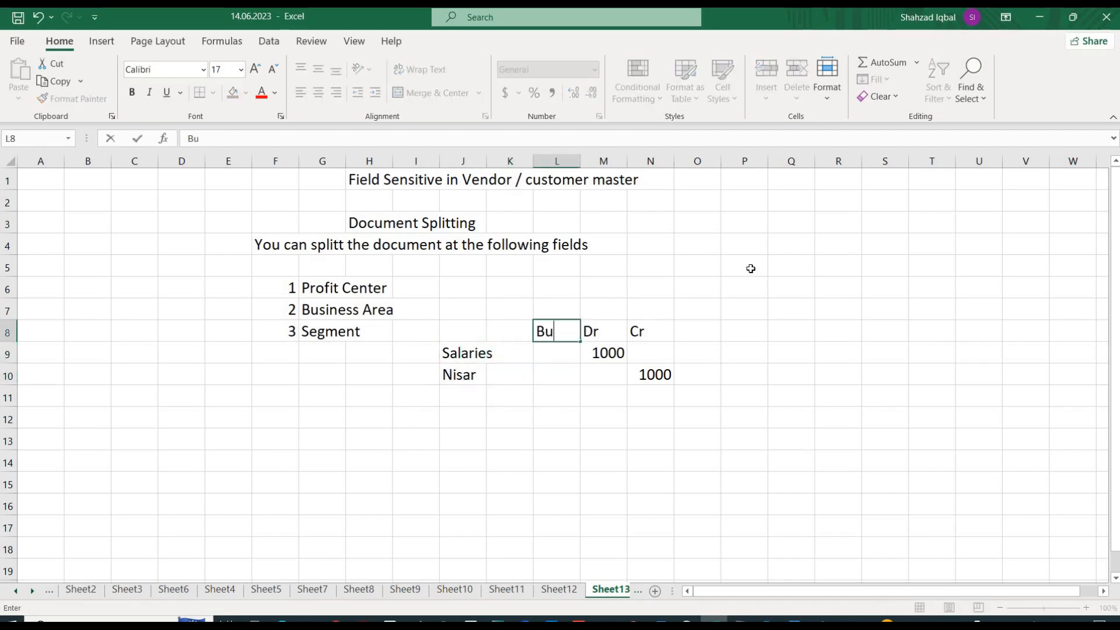
text(siness Ae)
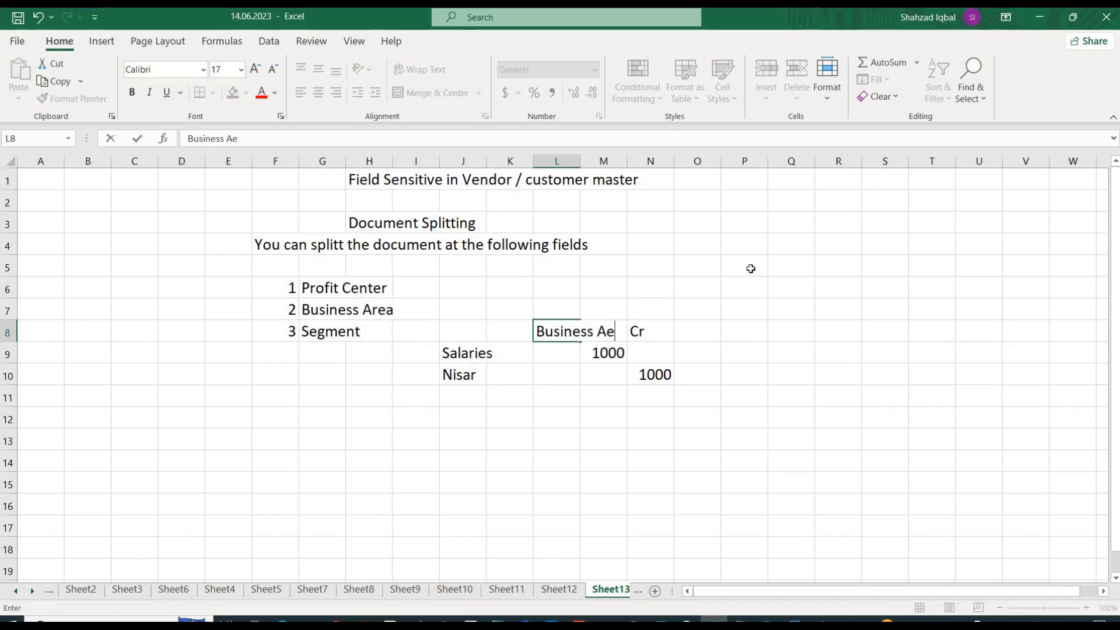
key(BackSpace)
text(rea)
key(Return)
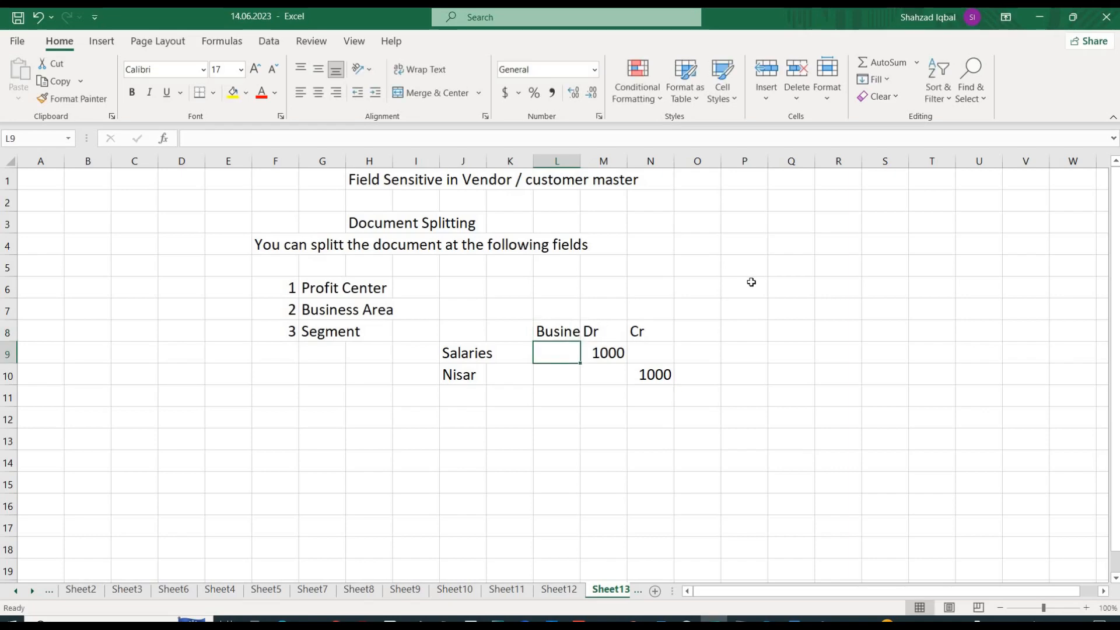
double_click(581, 161)
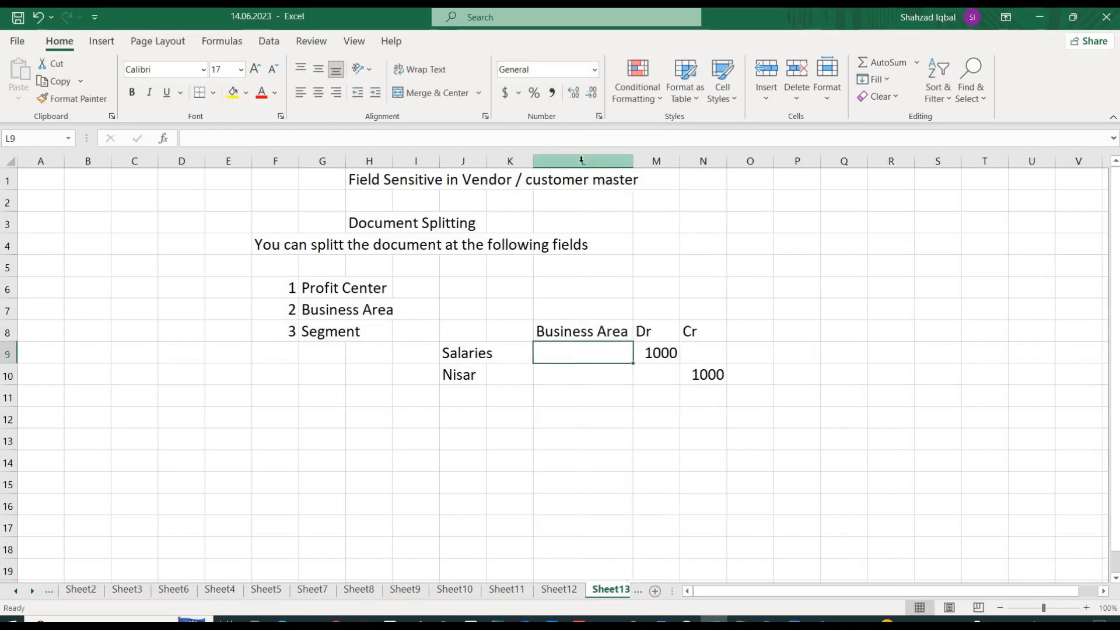
- Move the credit line of the journal entry from J10:N10 down one row to J11:N11
click(458, 375)
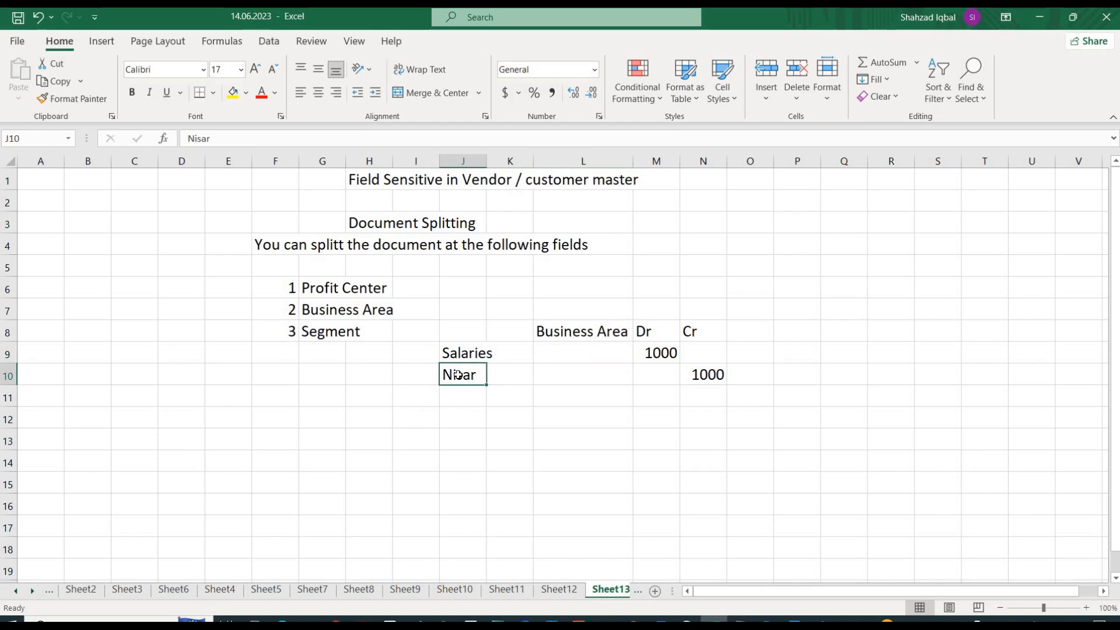
key(shift+Right)
key(shift+Right)
key(shift+Right)
key(shift+Right)
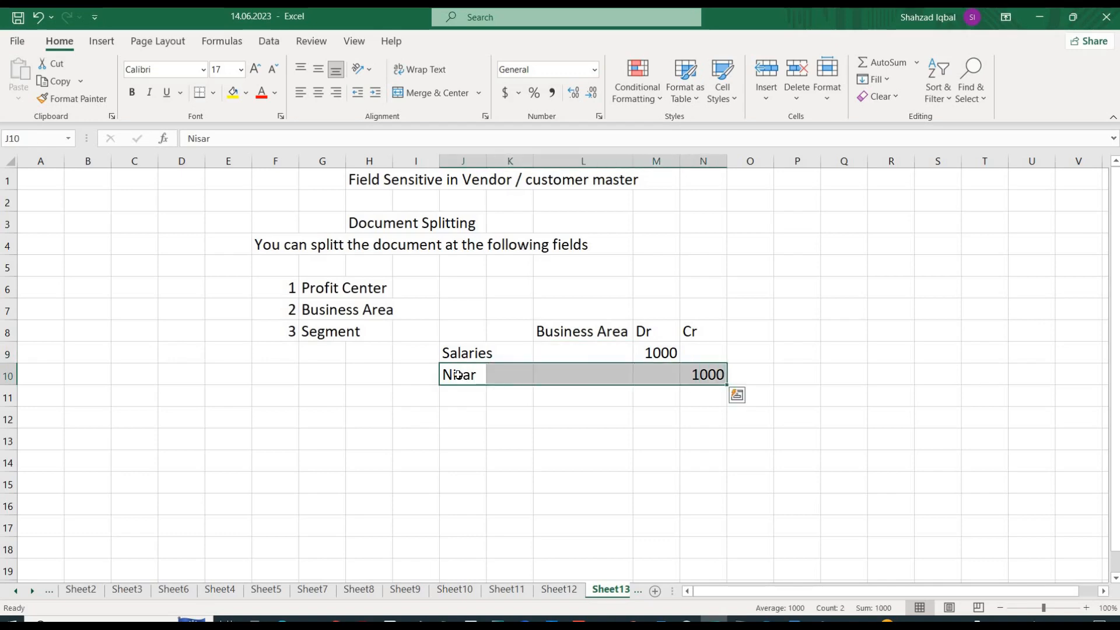
key(ctrl+c)
key(Down)
key(Down)
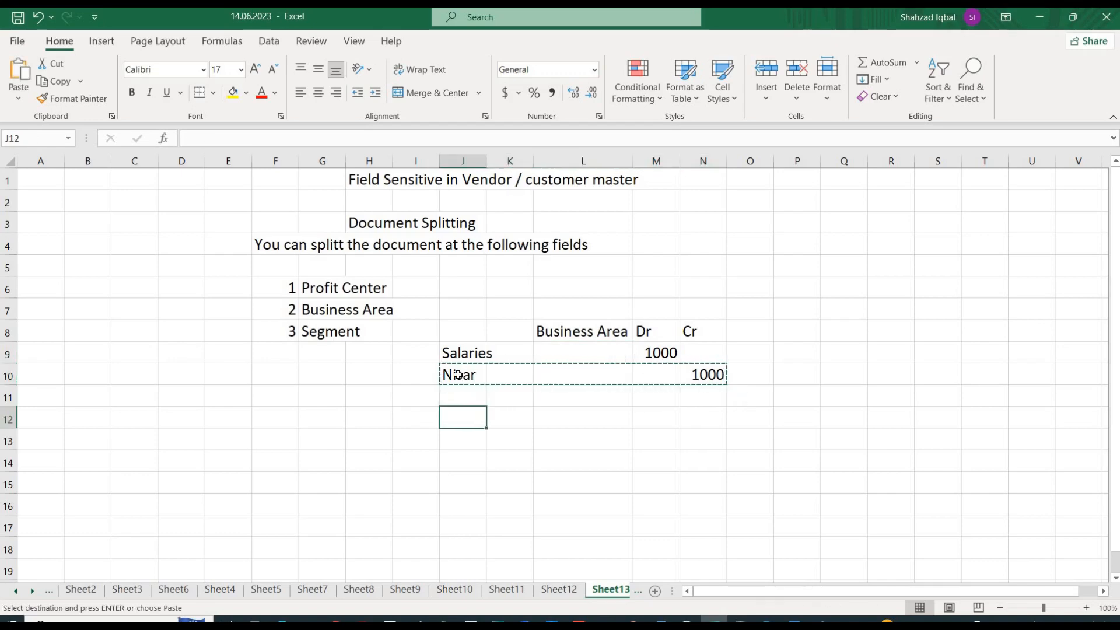
key(Up)
key(ctrl+v)
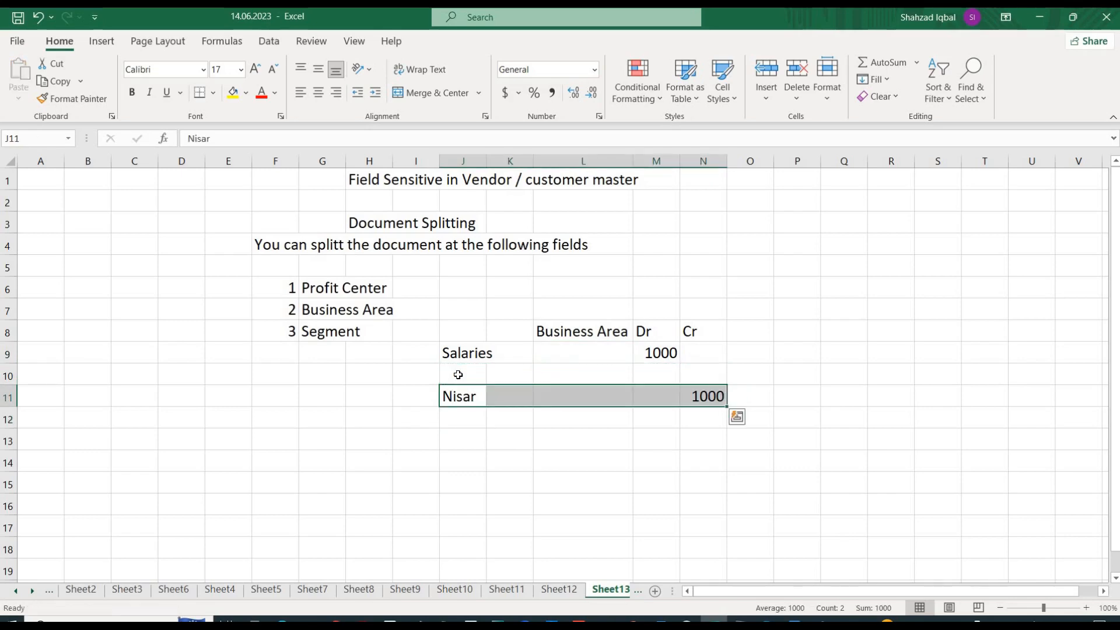
- Copy the Salaries line J9:M9 into the empty row 10 below it
click(458, 374)
key(Up)
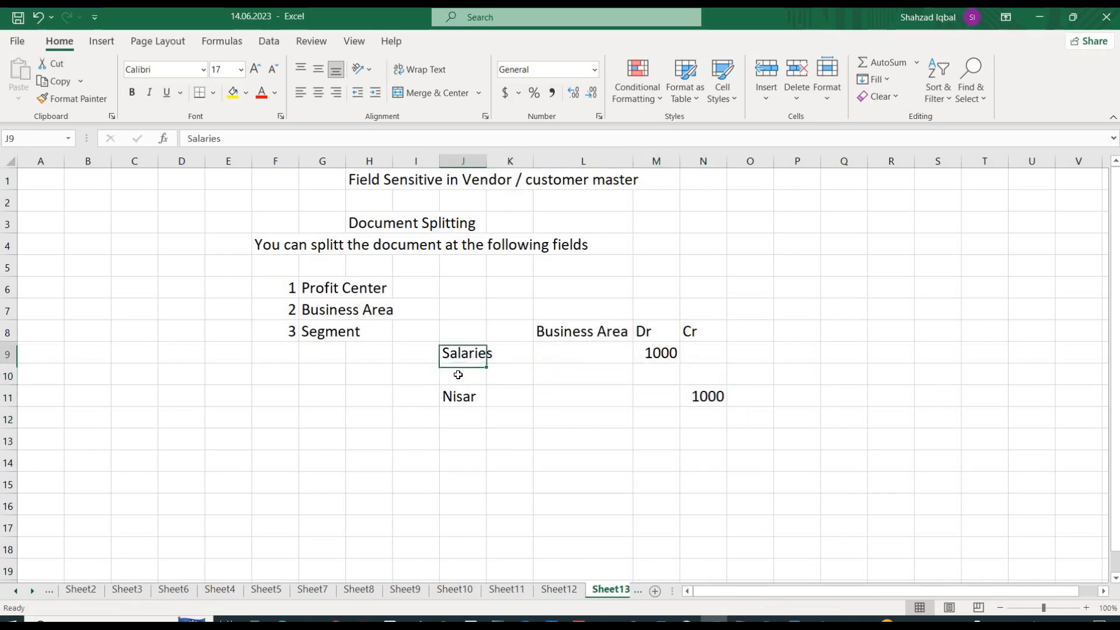
key(shift+Right)
key(shift+Right)
key(shift+Right)
key(ctrl+c)
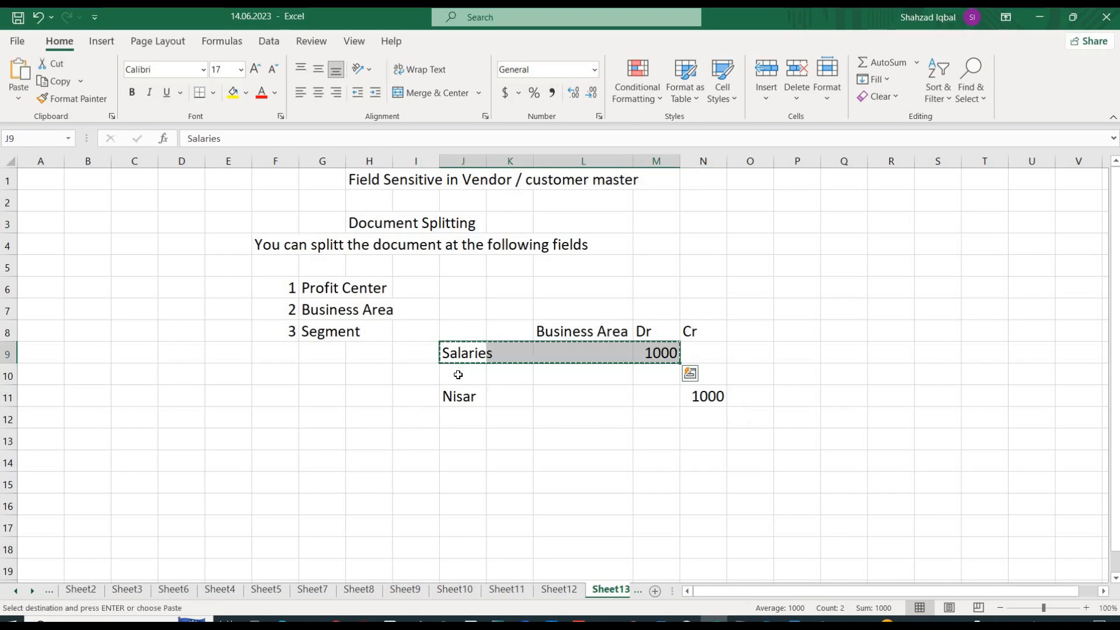
key(Down)
key(Return)
- Enter the business areas Lahore in L9 and Islamabad in L10 for the two Salaries lines
key(Right)
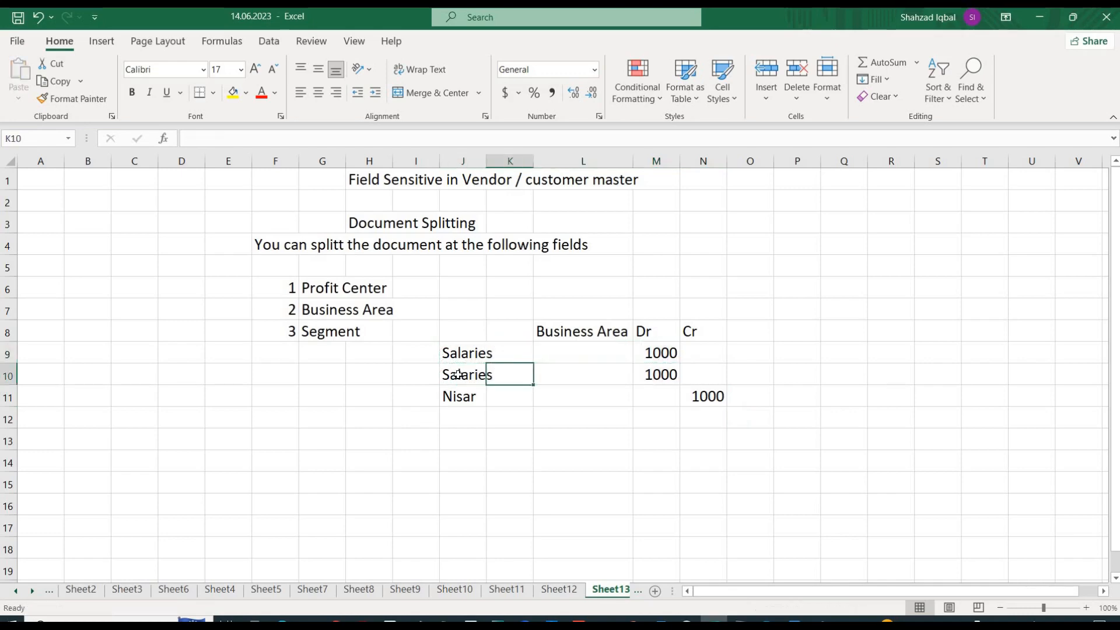
key(Right)
key(Up)
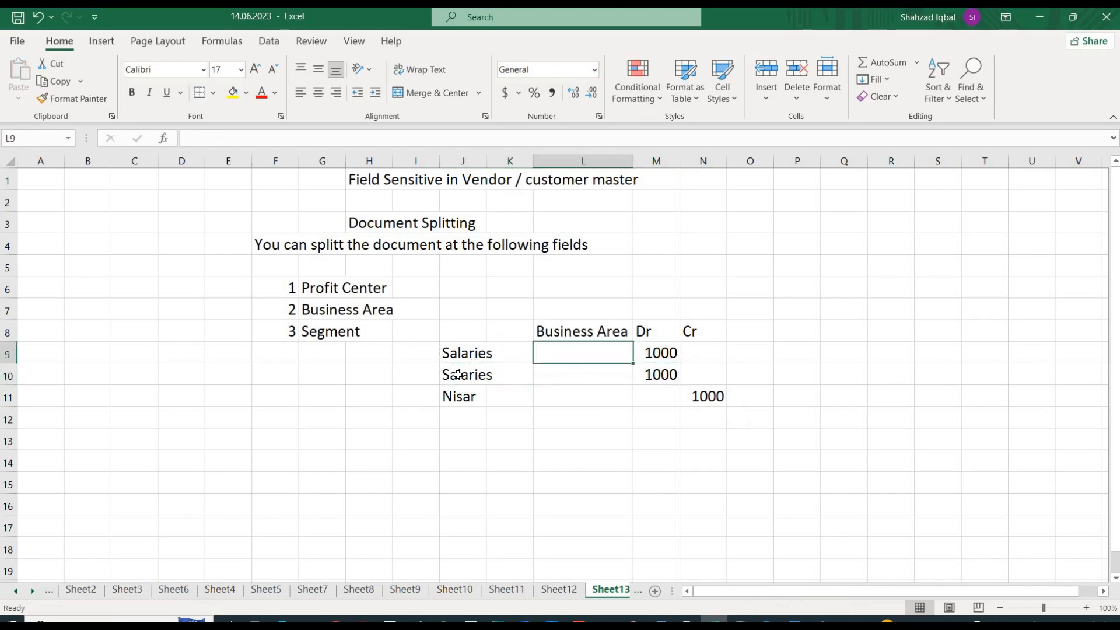
text(L)
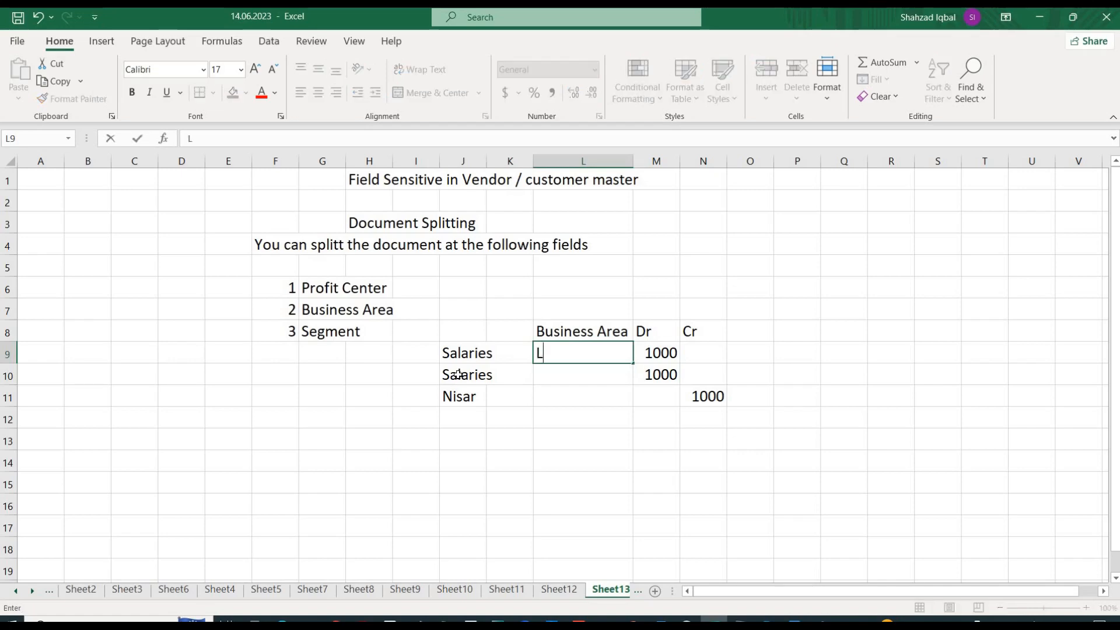
text(ahore)
key(Return)
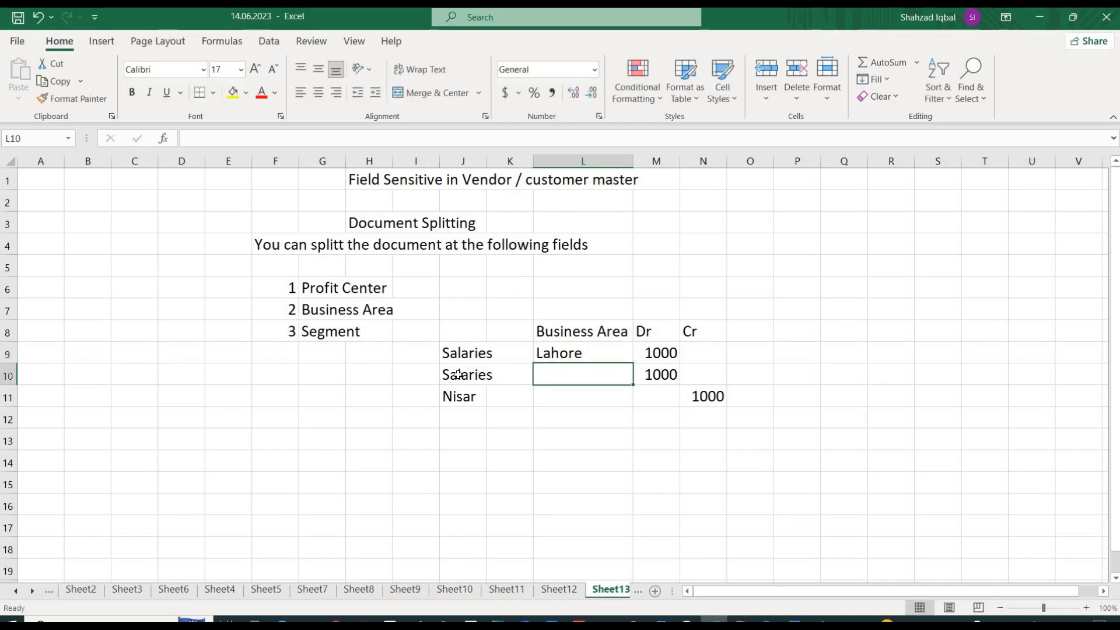
text(Islamabad)
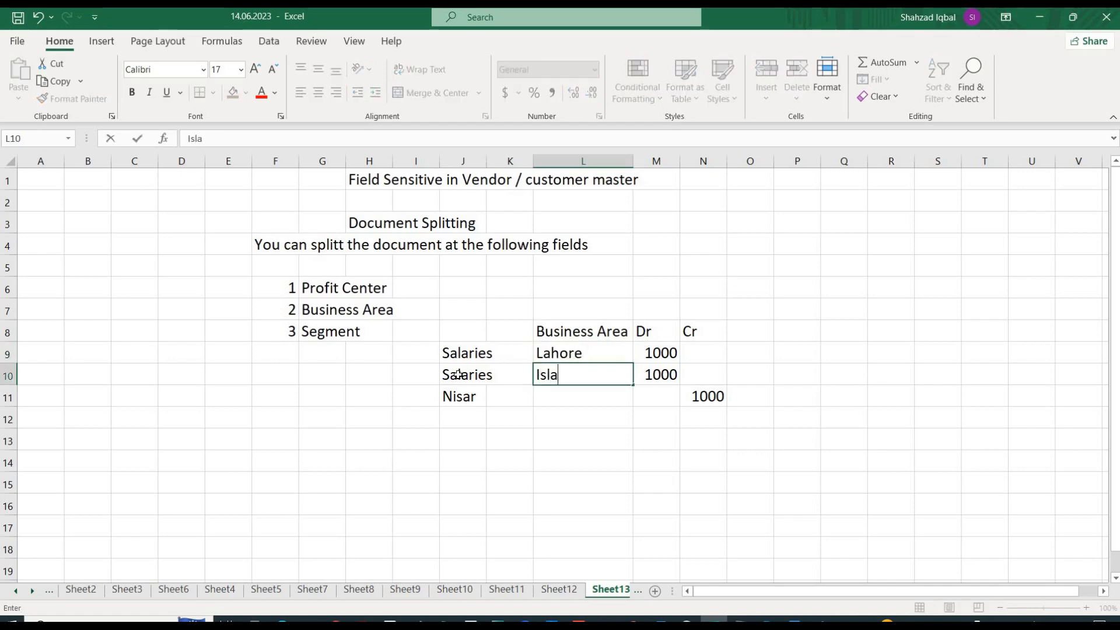
key(Return)
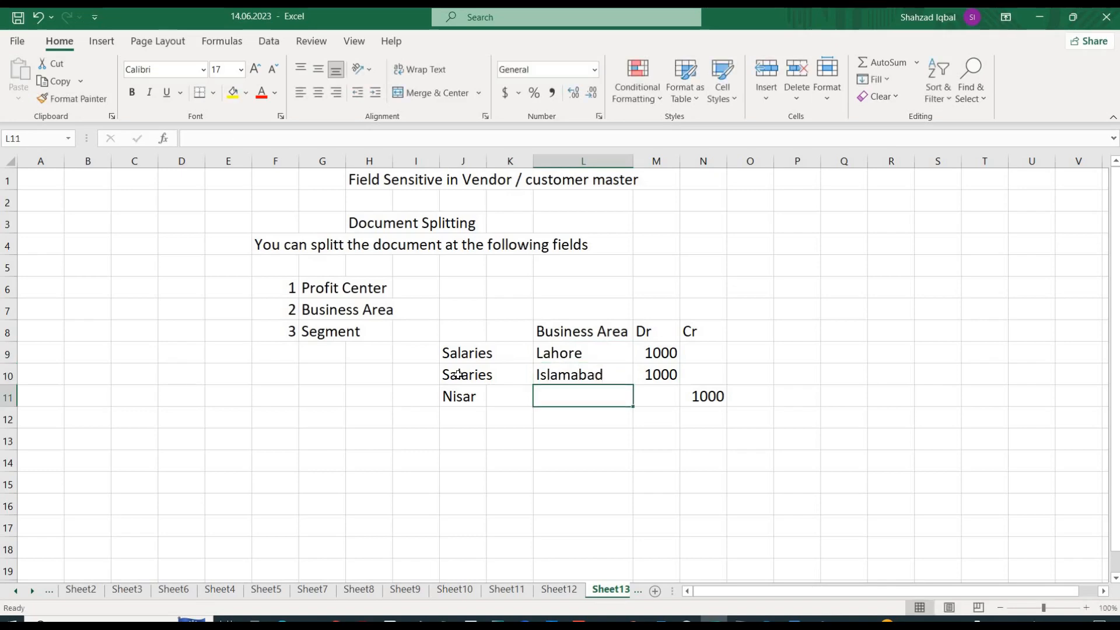
- Set the debit amounts of the Salaries lines to 600 in M9 and 400 in M10
key(Right)
key(Up)
key(Up)
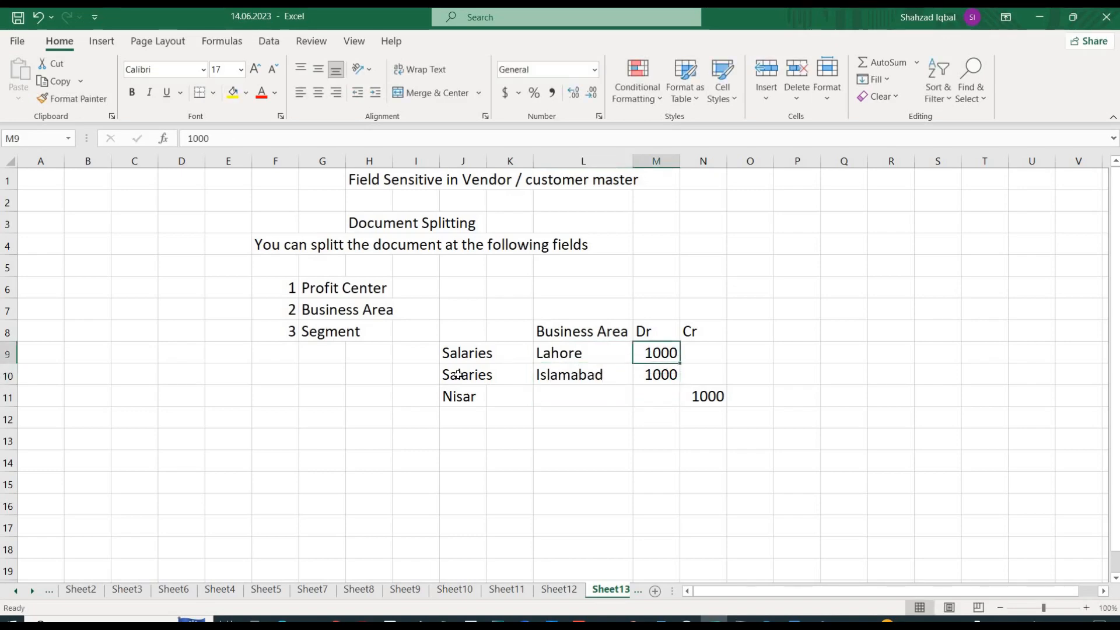
text(600)
key(Return)
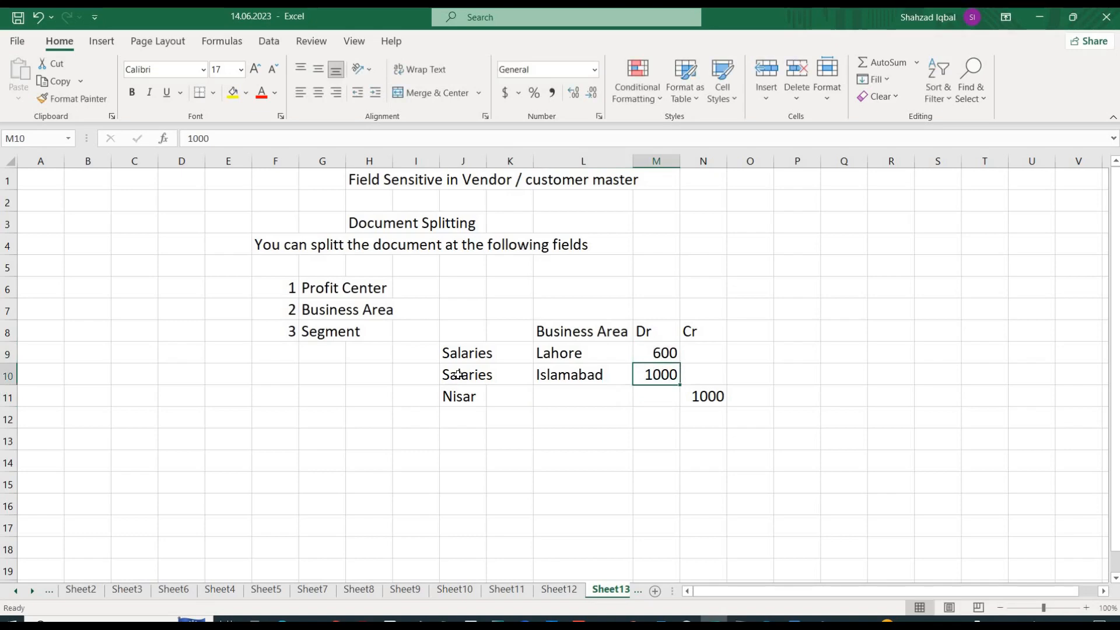
text(400)
key(Return)
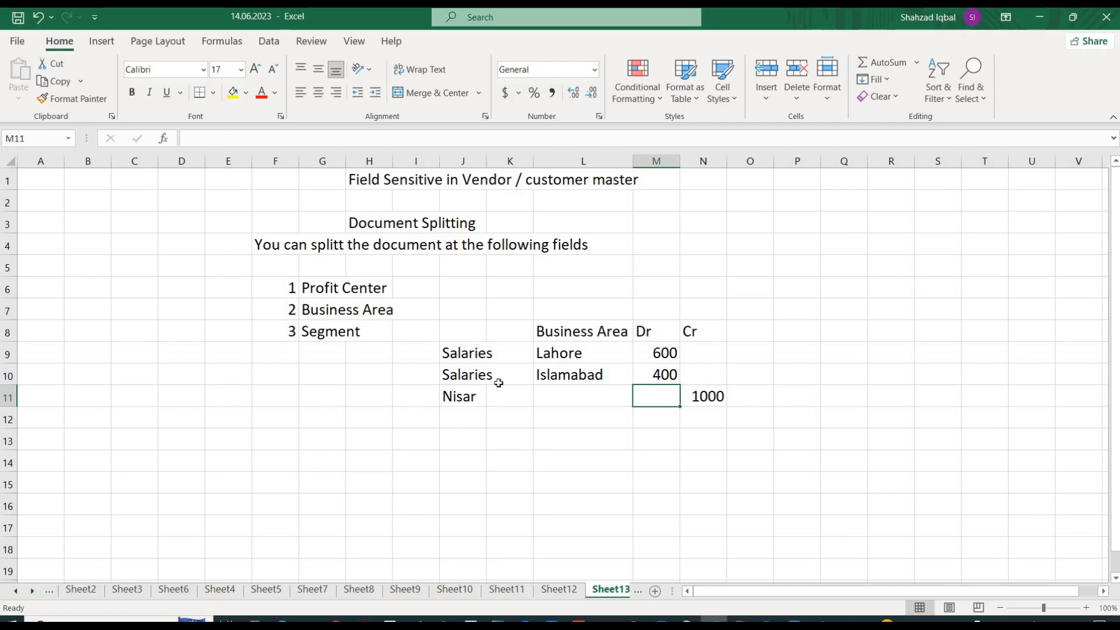
click(567, 352)
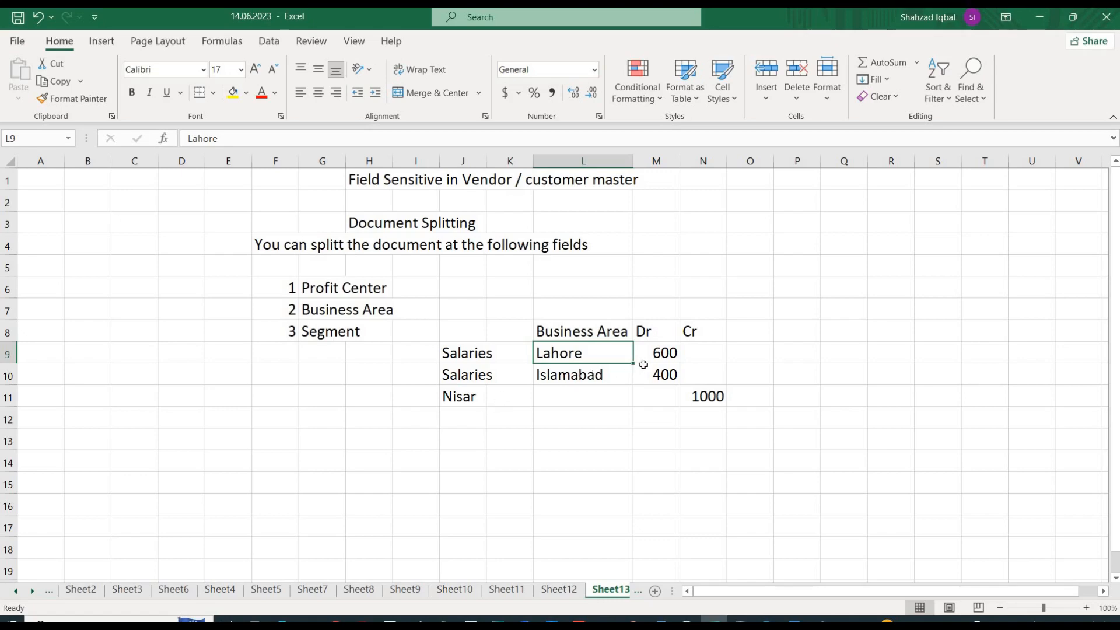
drag(654, 355, 662, 374)
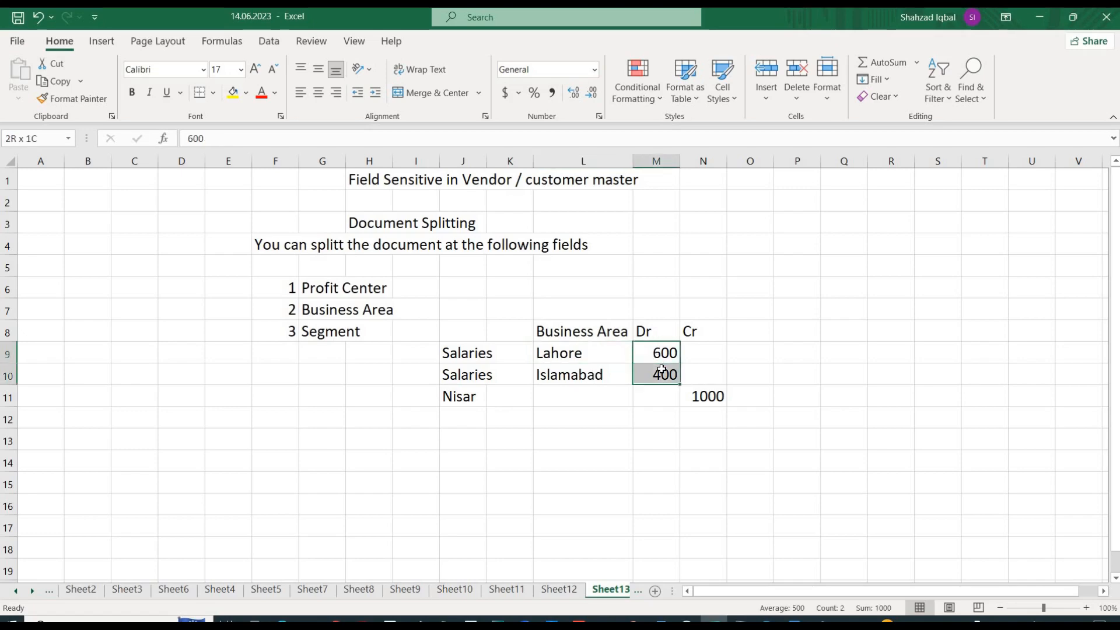
click(731, 408)
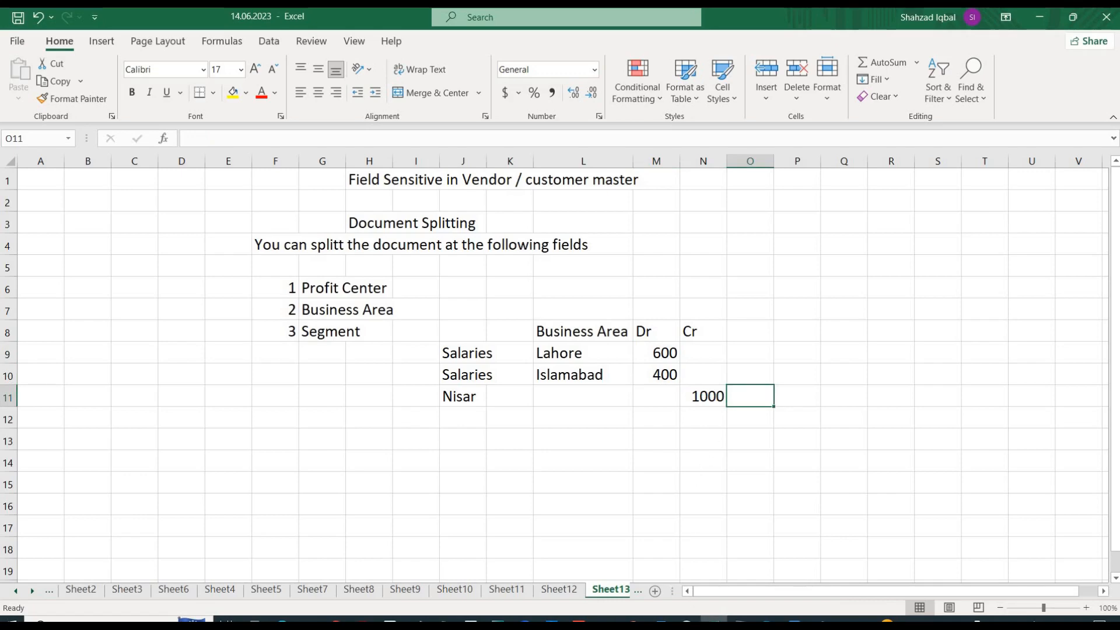
- Switch to the SAP "Sensitive Fields" session and start the vendor invoice transaction FB60 from it
click(605, 620)
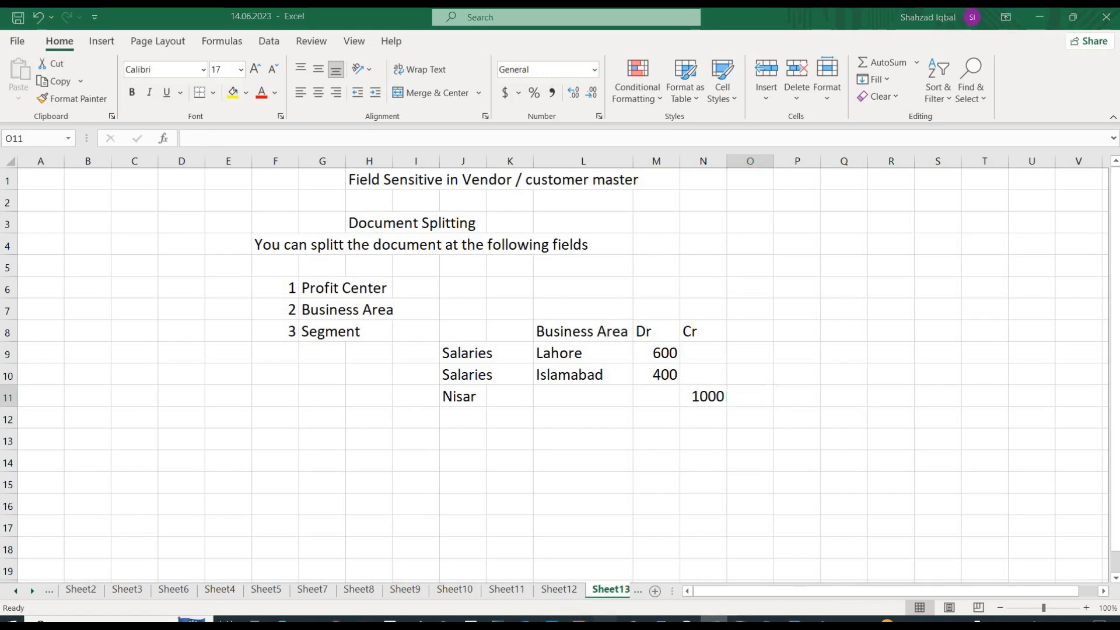
click(570, 598)
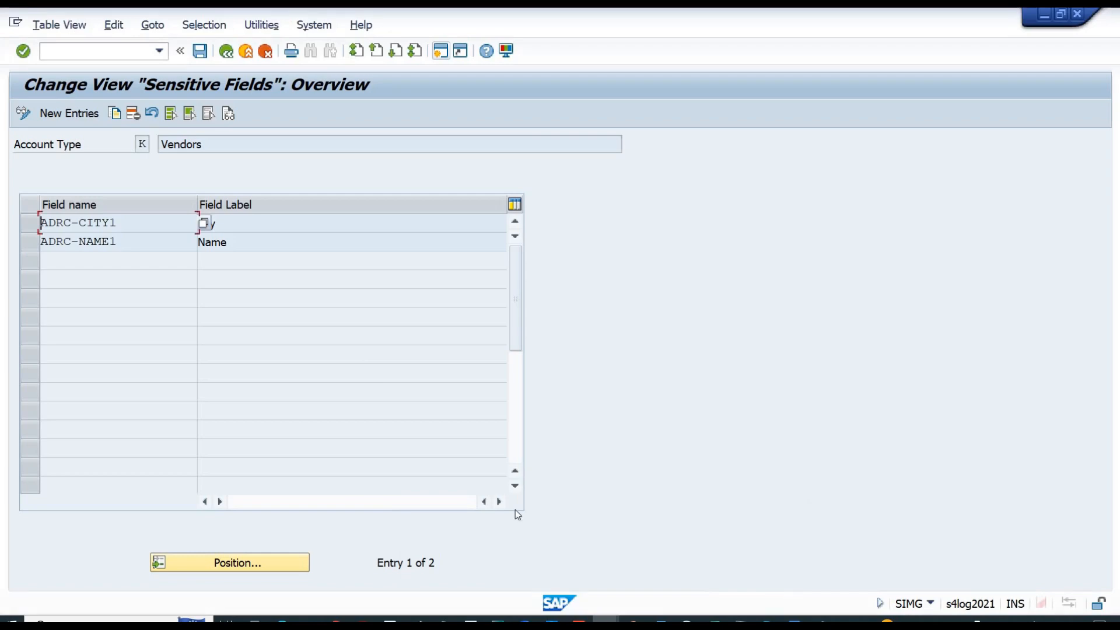
click(605, 621)
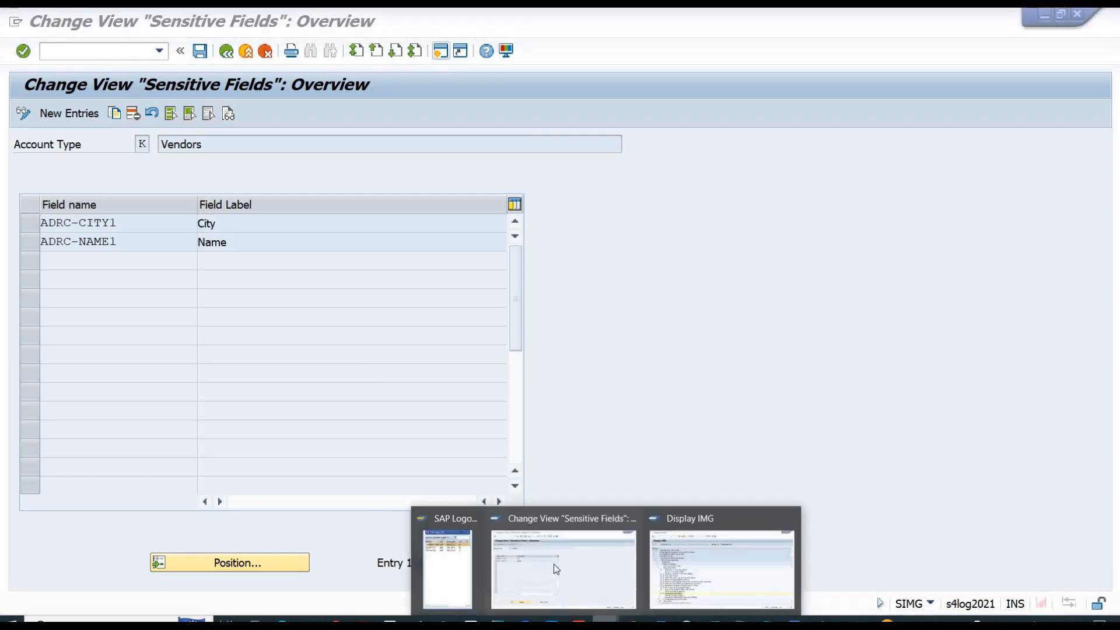
click(513, 518)
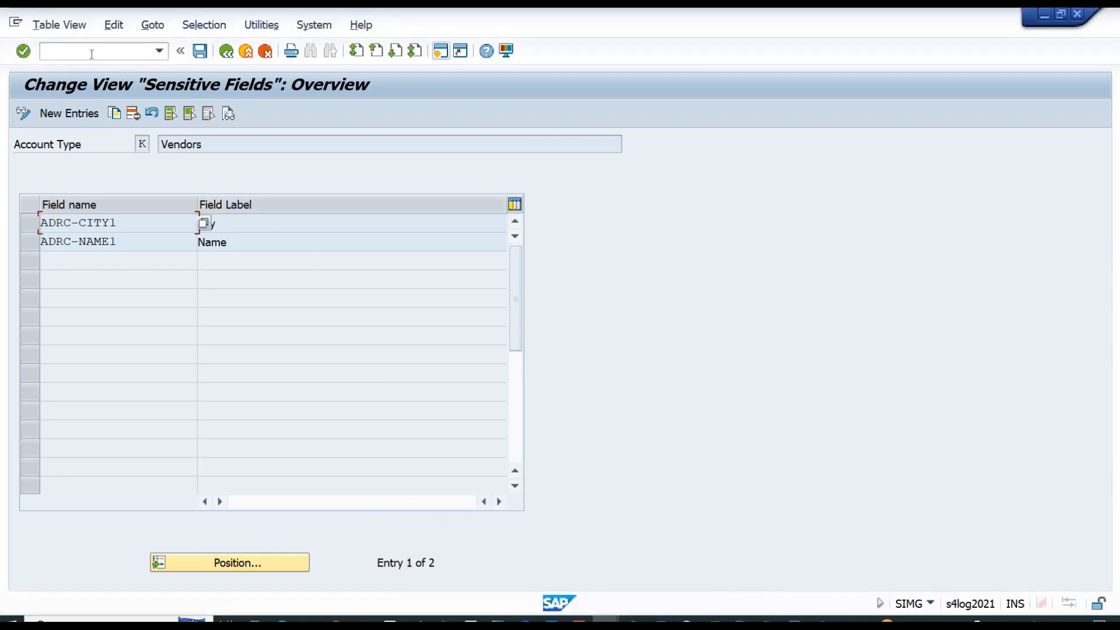
text(/nfbl1n)
key(Return)
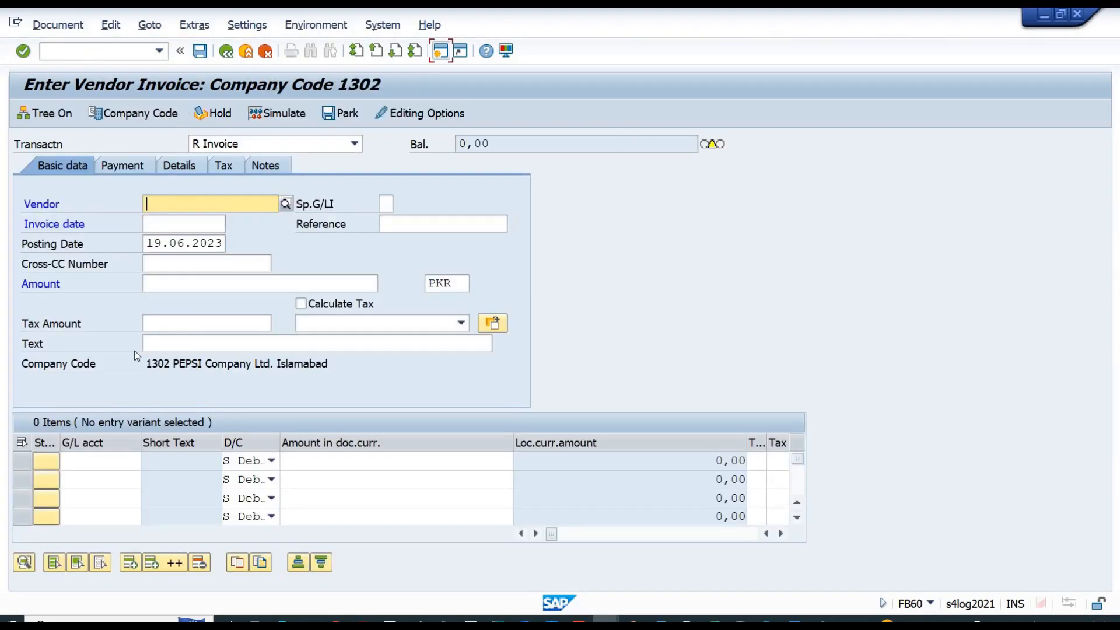
- Fill in the vendor number and set the invoice date to 19.06.2023 in the invoice's basic data
click(206, 201)
key(Down)
key(Return)
key(Tab)
key(Down)
key(Return)
key(Return)
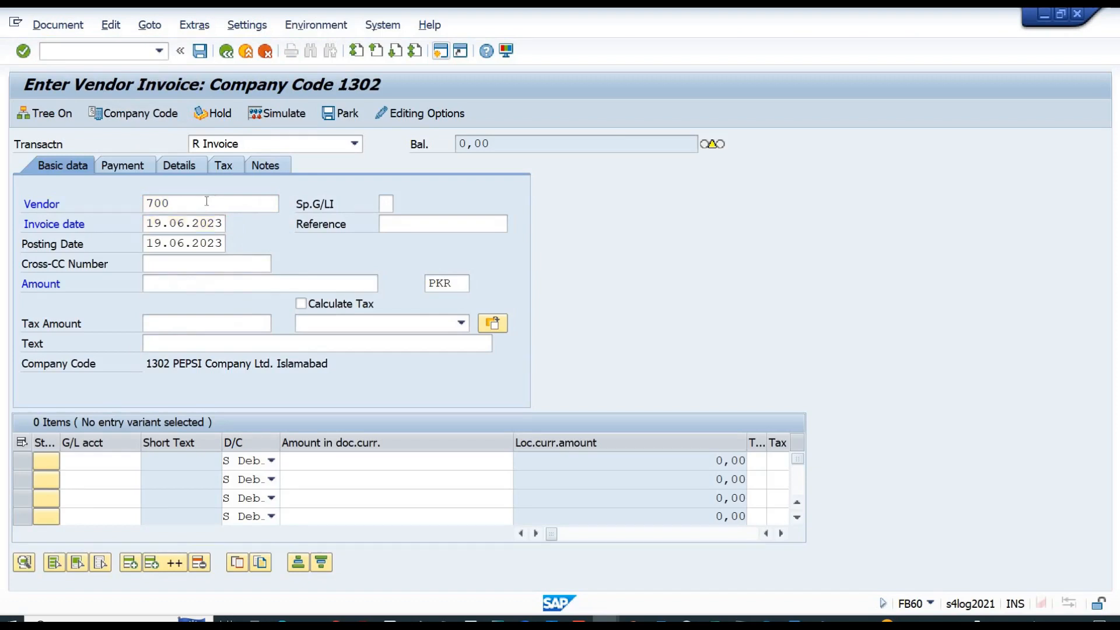
- Enter an amount of 100 PKR for the vendor invoice
click(198, 284)
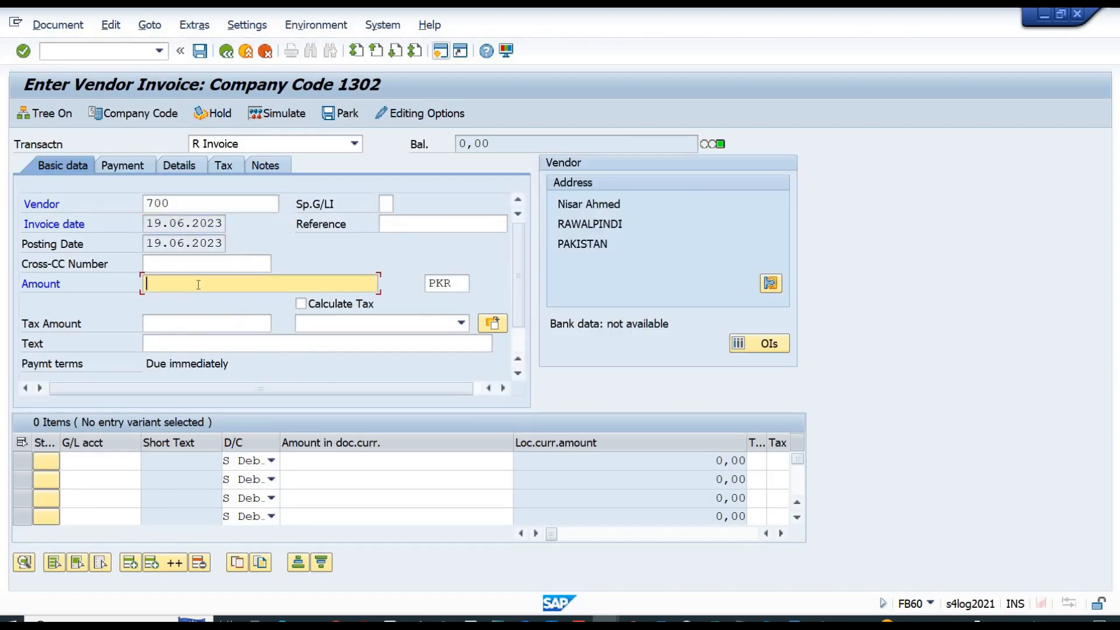
text(100)
key(Return)
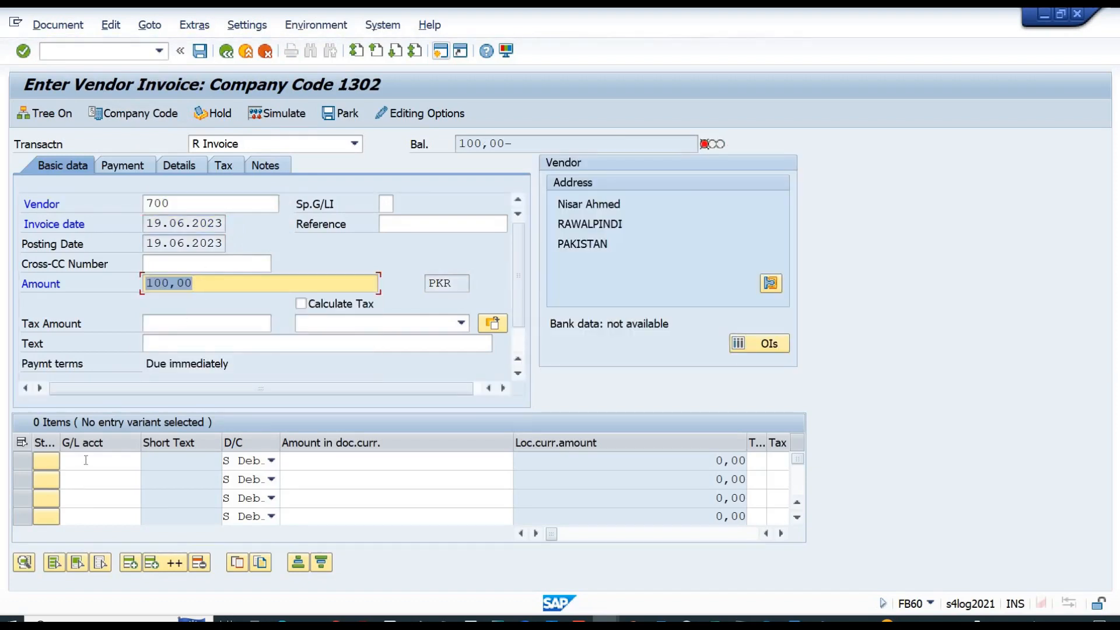
- Enter G/L account e1001 with a debit amount of 600 in the first line item
click(85, 460)
text(e1001)
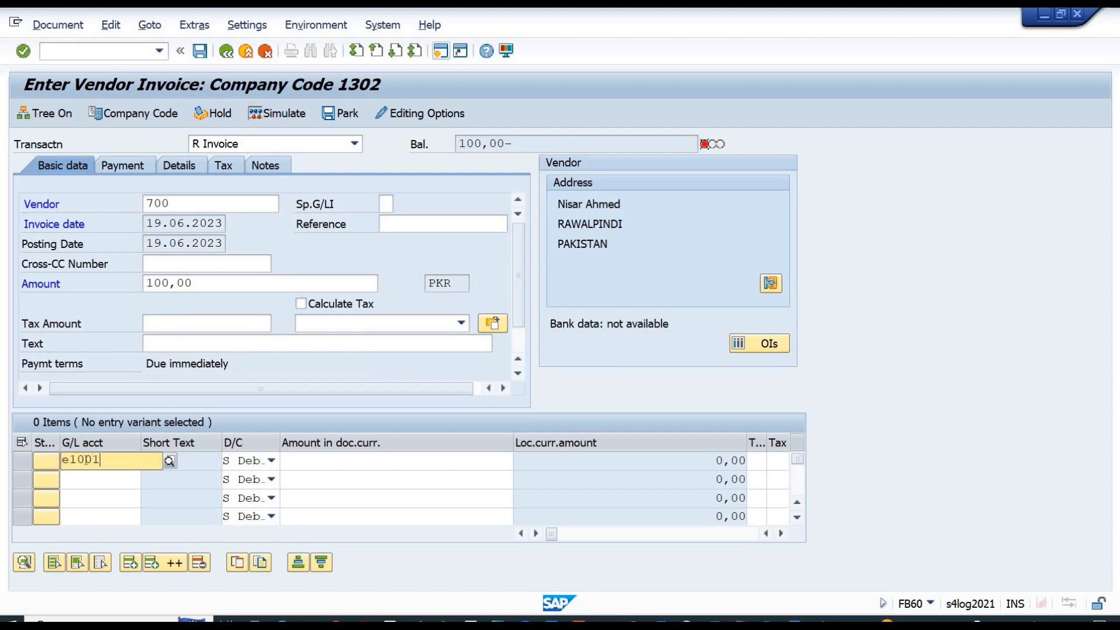
key(Tab)
key(Tab)
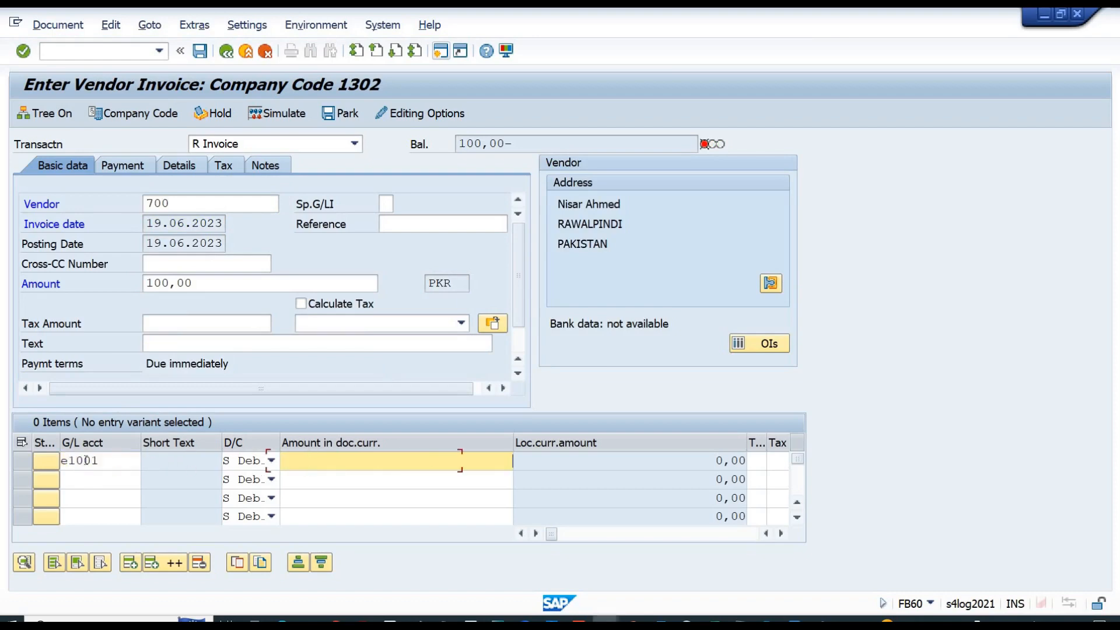
text(600)
- Choose business area 01NW (New york) from the value list for the first line item
key(Tab)
key(Tab)
key(Tab)
key(Tab)
key(Tab)
key(Tab)
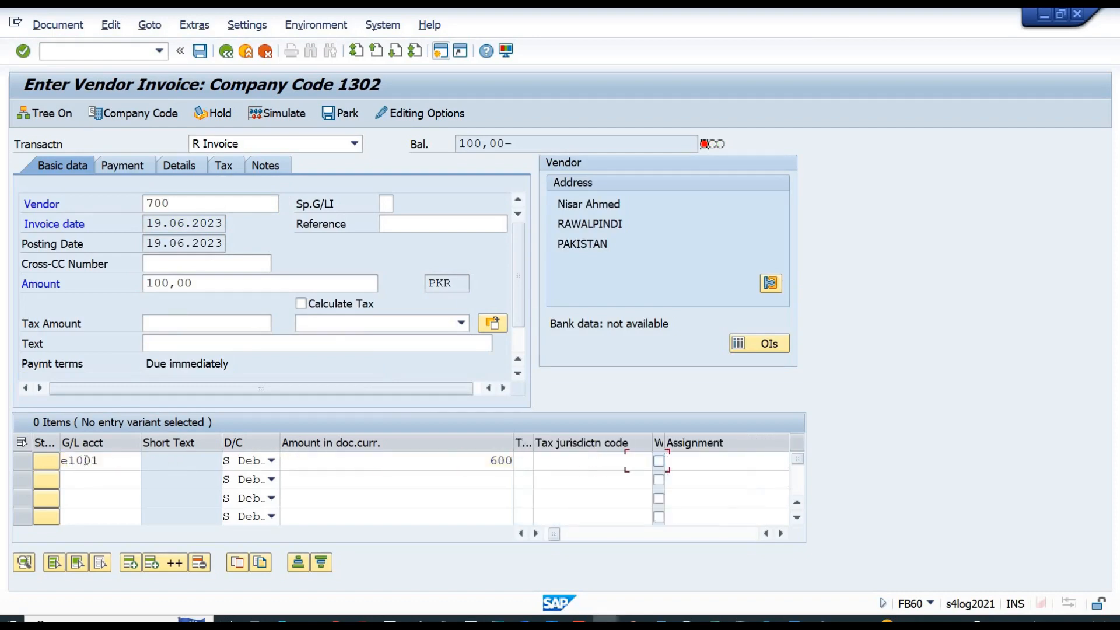
key(Tab)
key(Tab)
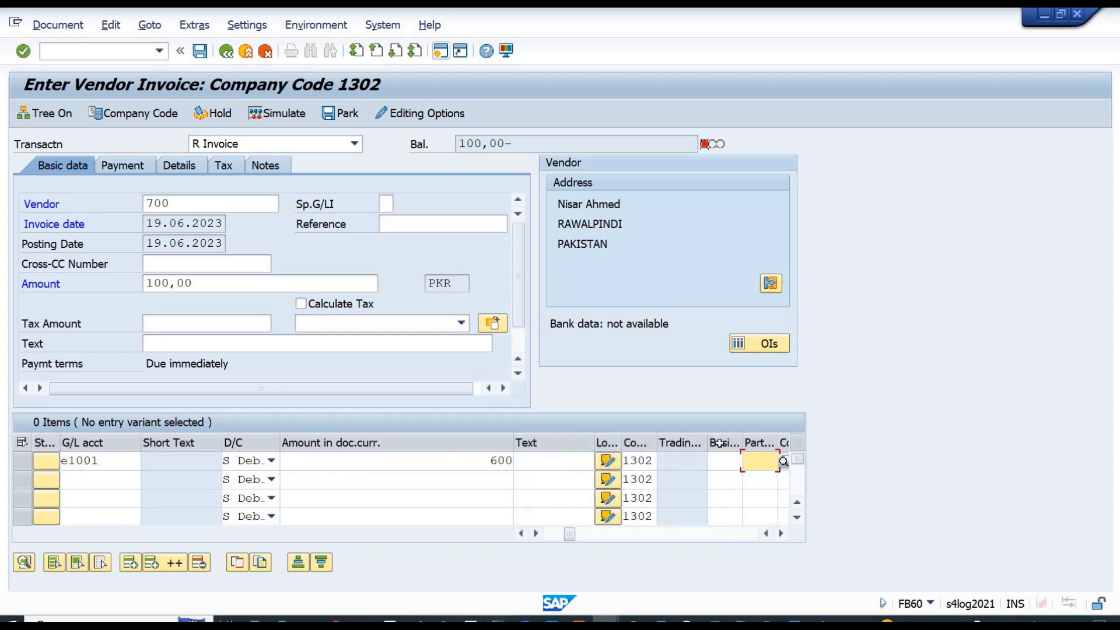
click(728, 464)
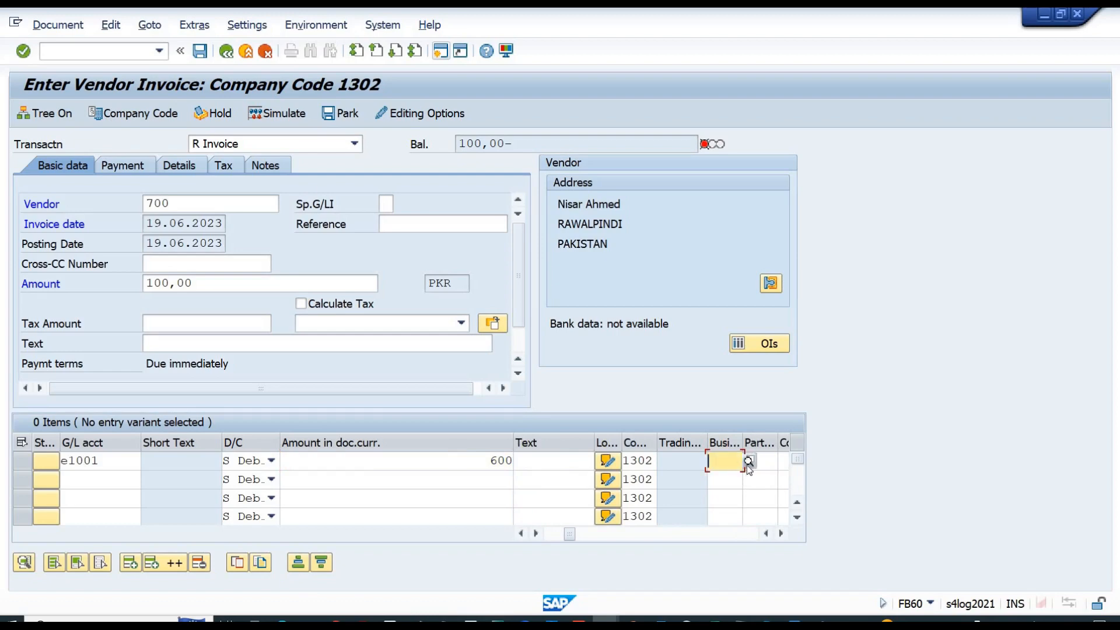
click(752, 460)
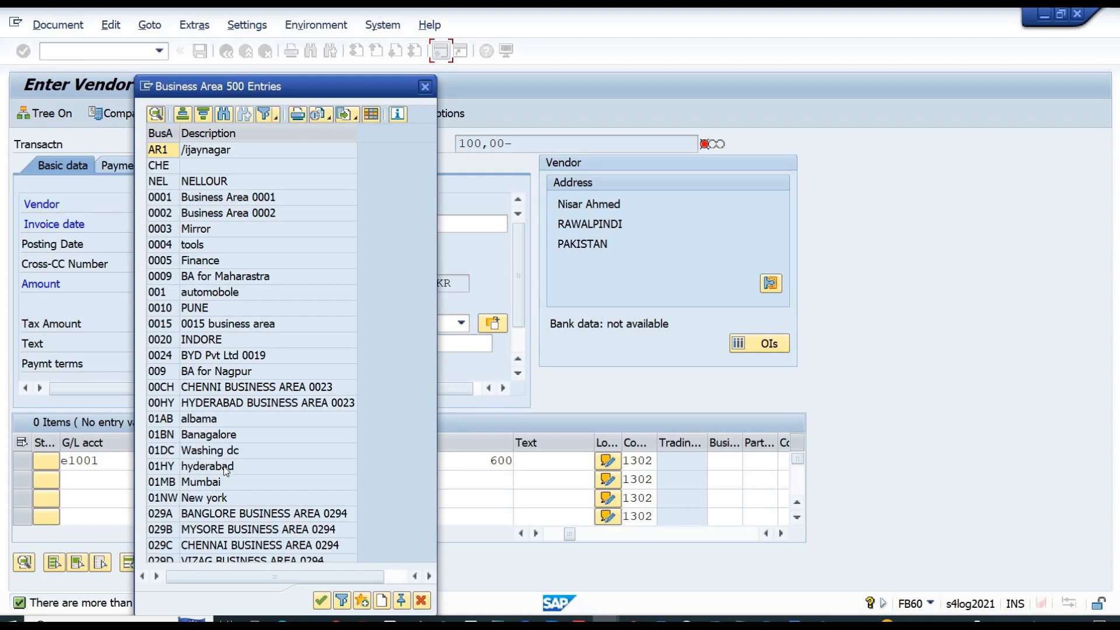
double_click(200, 498)
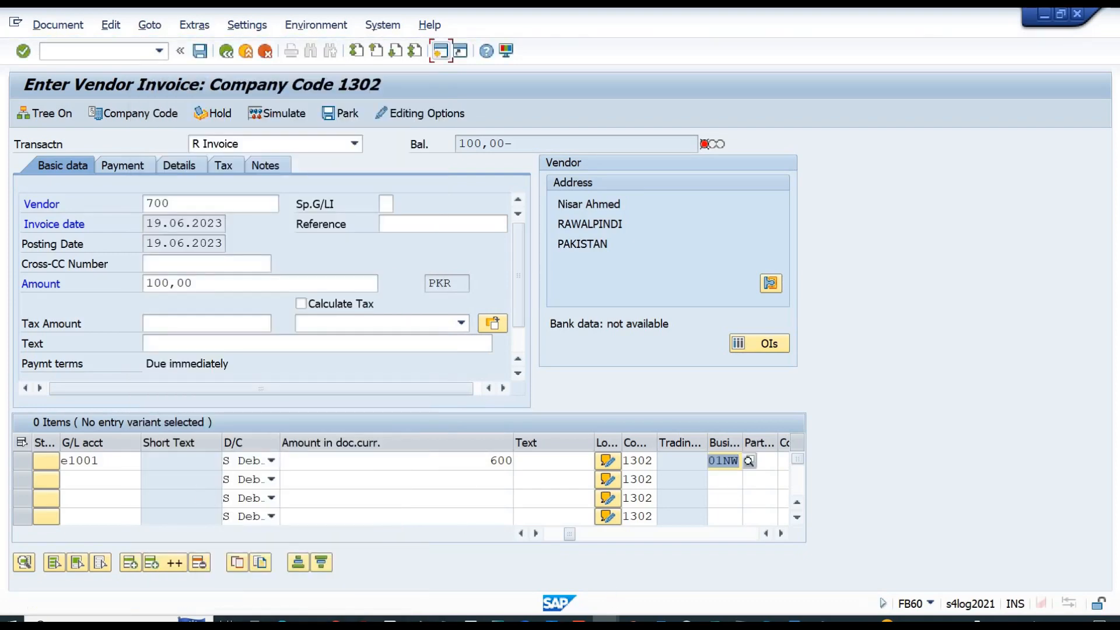
- Switch to the Display IMG session and collapse the tree up to the Financial Accounting node
mouse_move(605, 623)
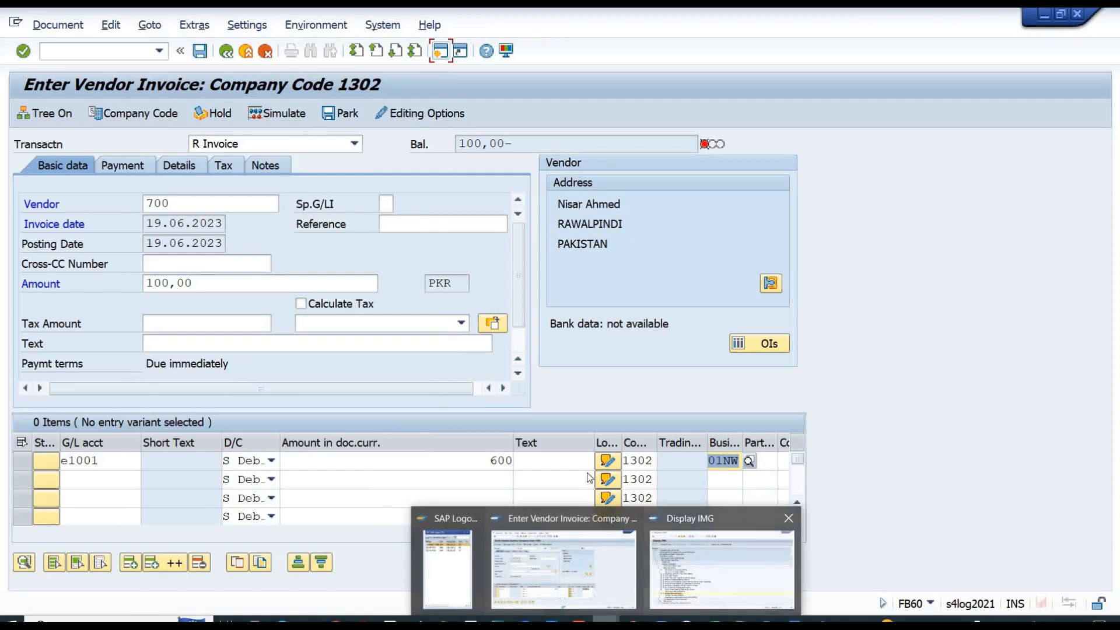
click(704, 570)
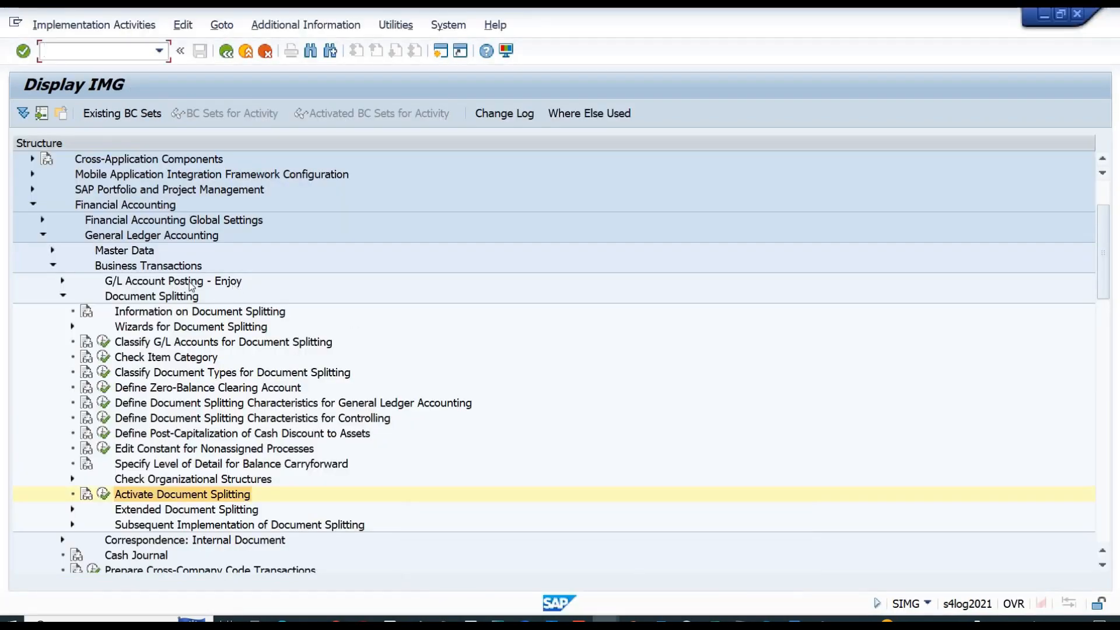
click(144, 284)
key(Left)
key(Left)
key(Left)
key(Left)
key(Left)
key(Left)
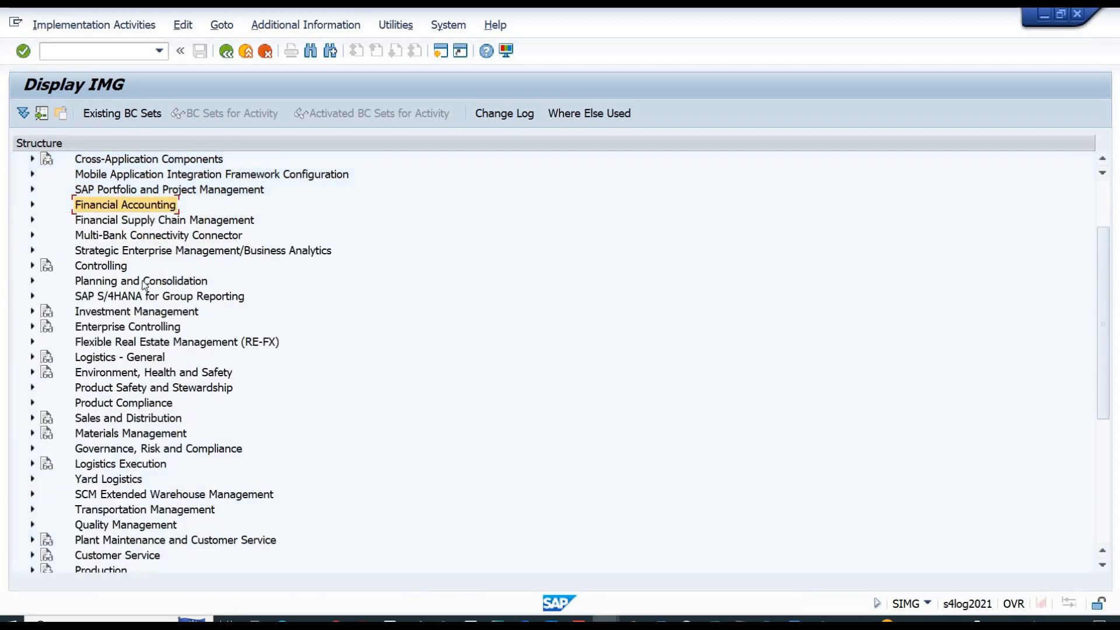
- Open the Define Business Area activity in Financial Accounting under the Enterprise Structure definition
key(Down)
key(Down)
key(Down)
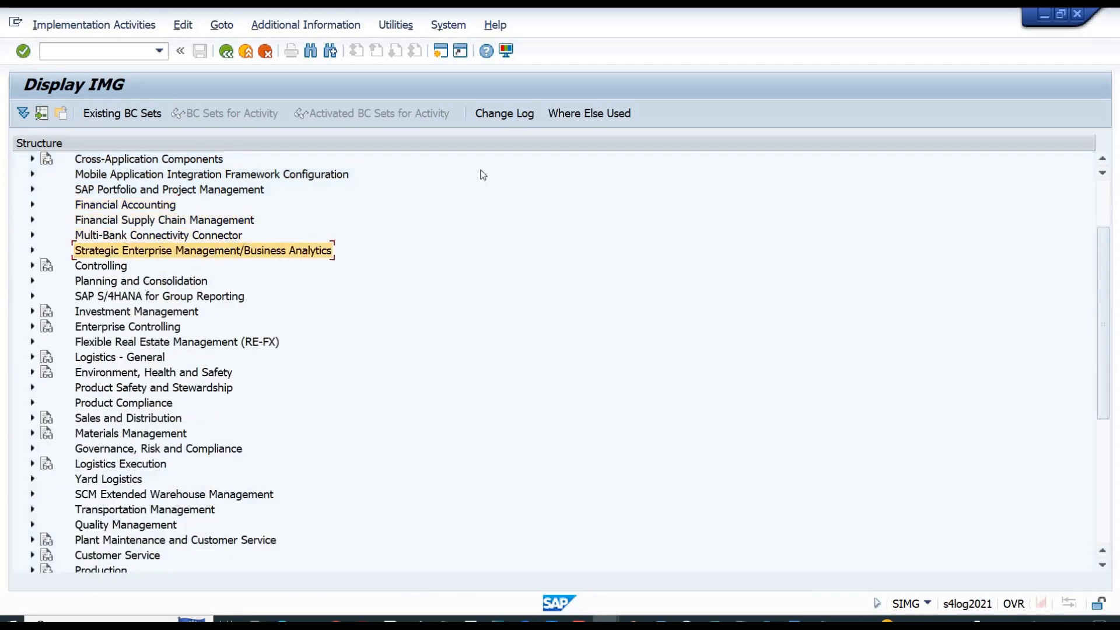
key(Down)
key(Up)
key(Up)
key(Up)
key(Up)
key(Up)
key(Up)
key(Up)
key(Up)
key(Up)
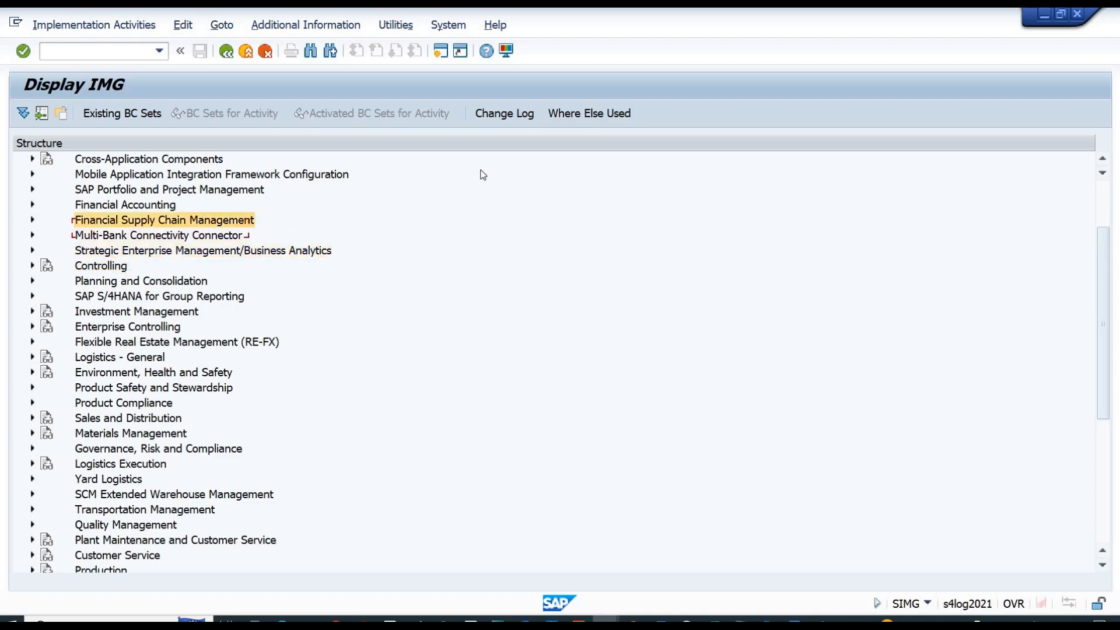
key(Down)
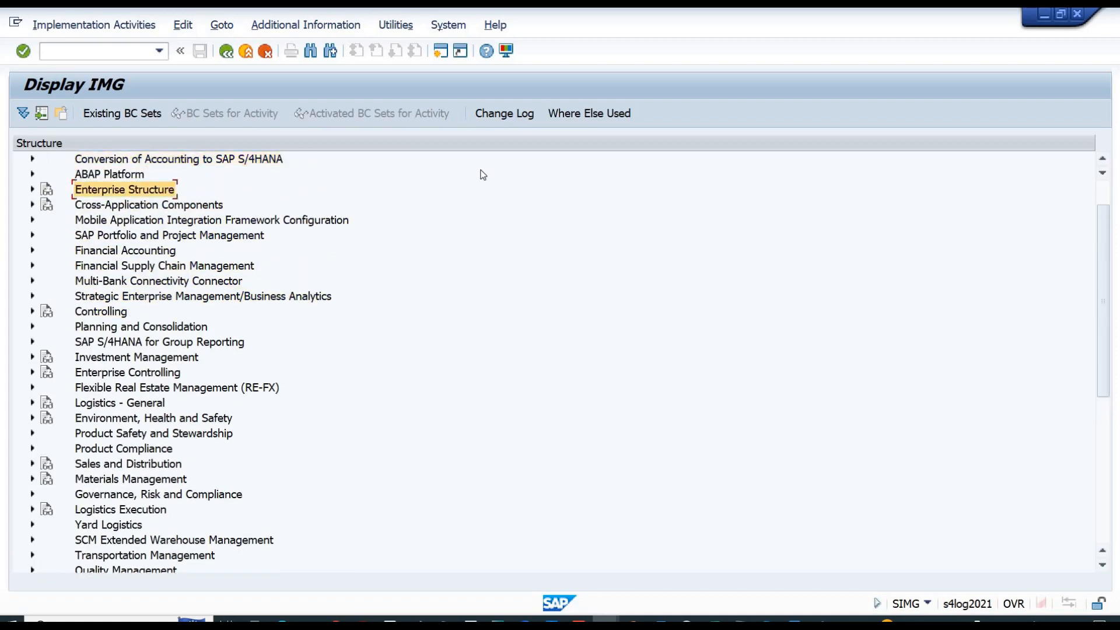
key(Right)
key(Down)
key(Right)
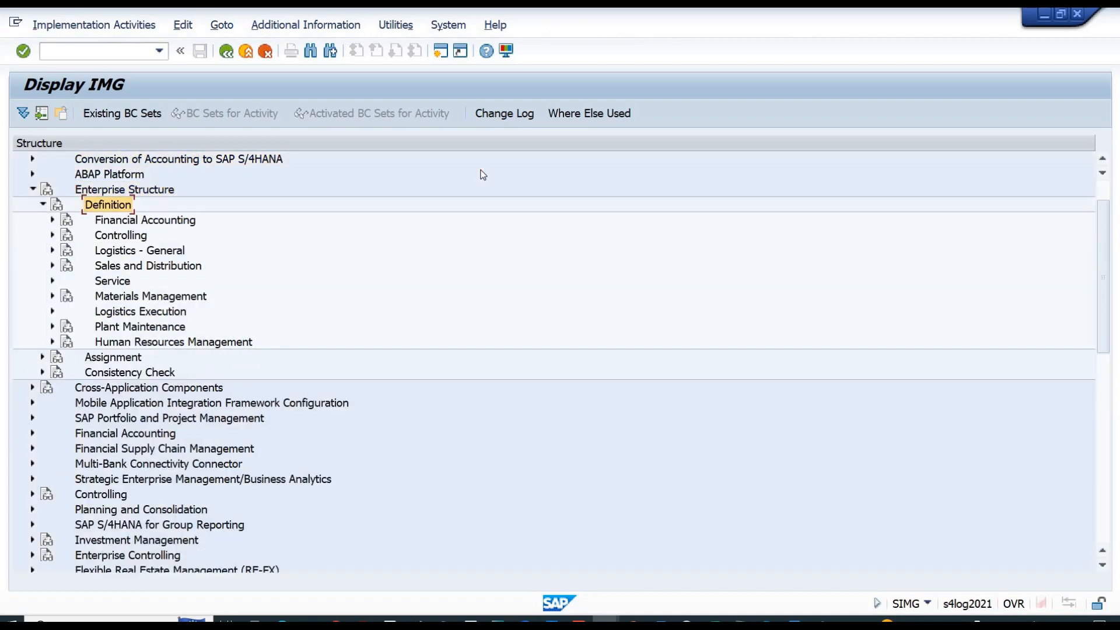
key(Down)
key(Right)
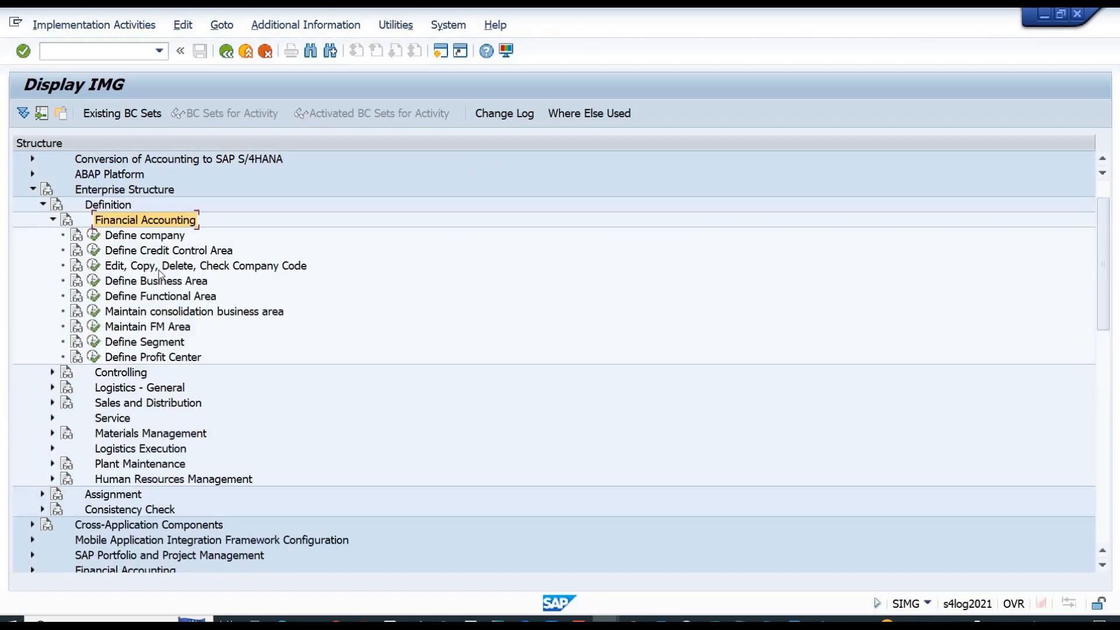
click(94, 281)
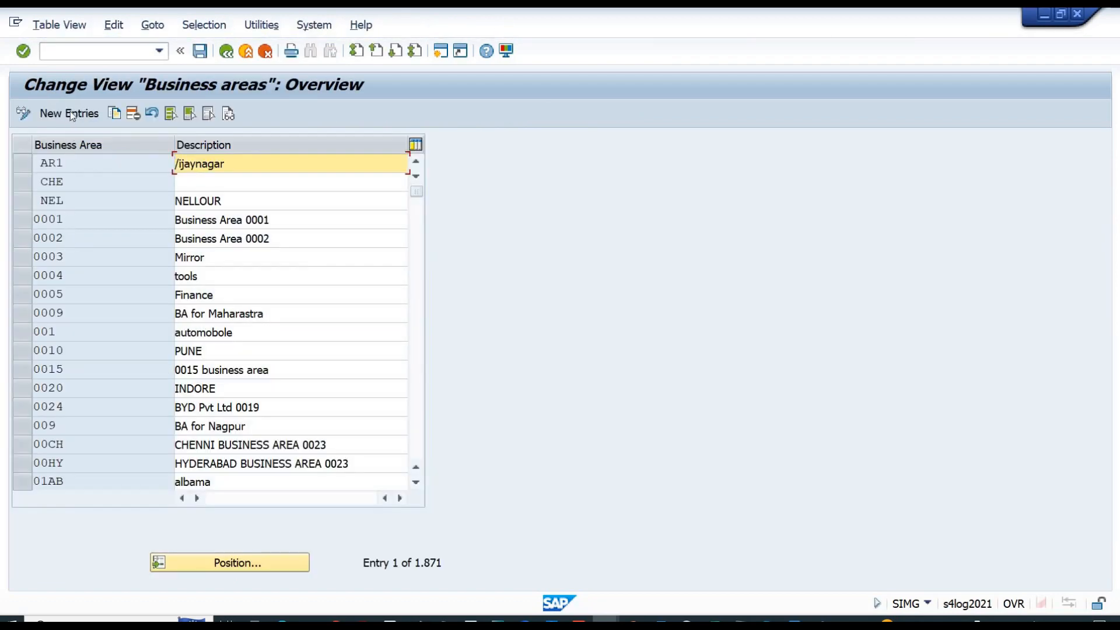
- Start new business area entries and enter area isb with the description Islamabad
click(70, 114)
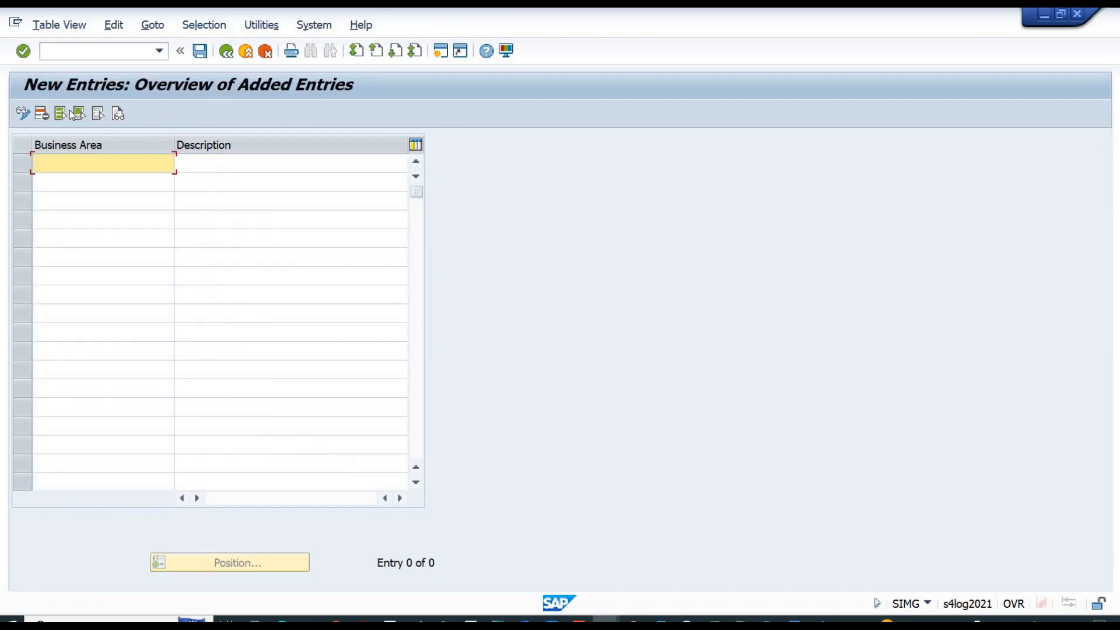
text(isb)
key(Tab)
text(Isl)
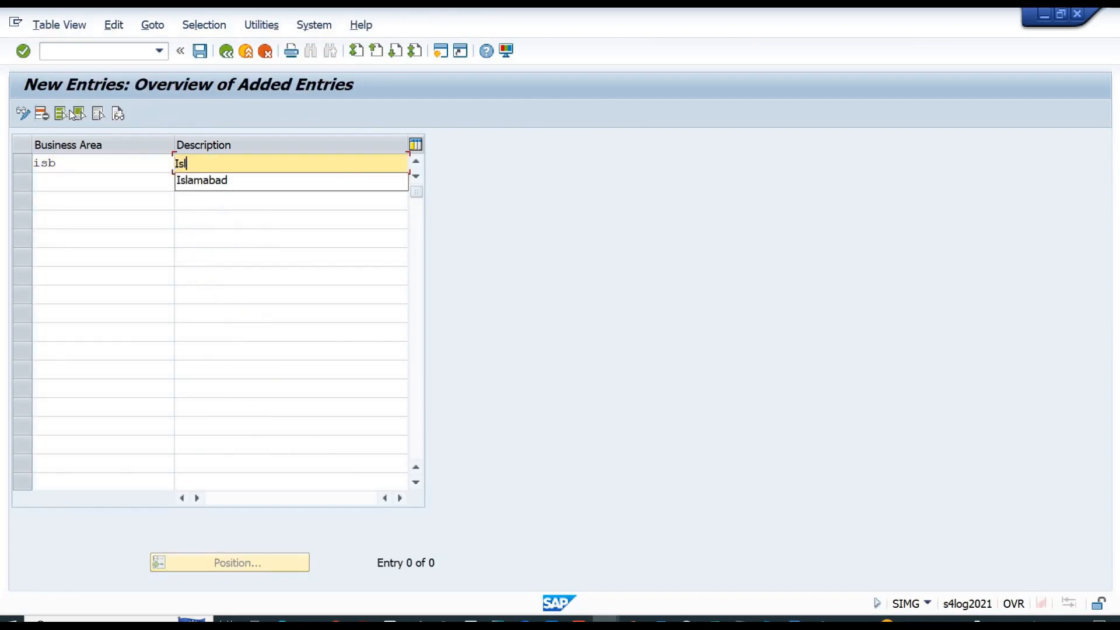
text(amabad)
key(Tab)
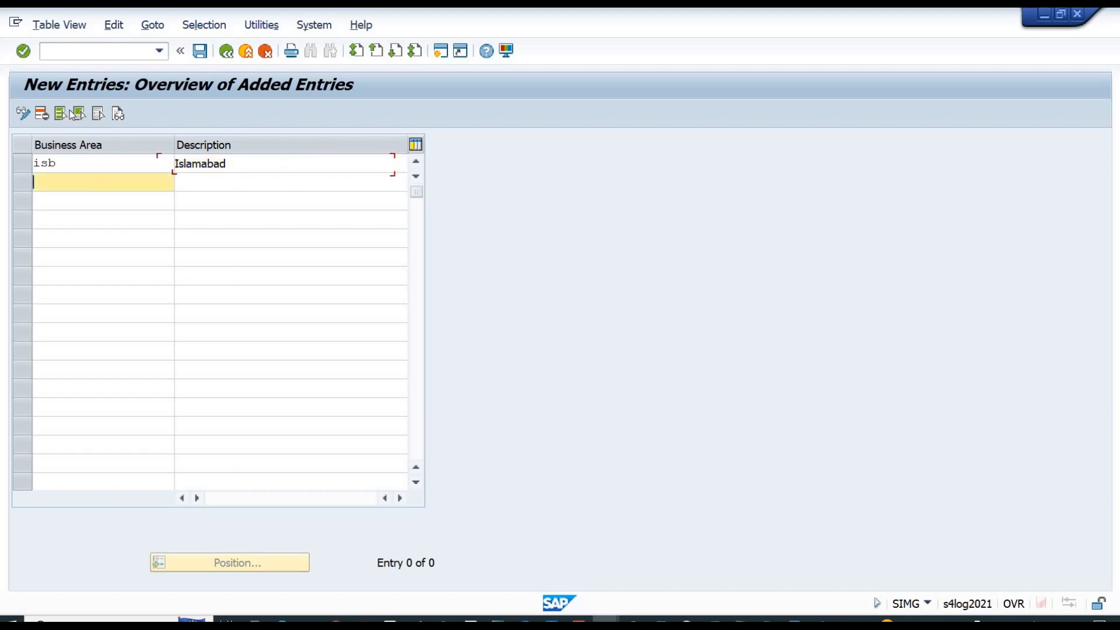
- Try to add business area lhr with the description Lahore, and cancel editing of the new entries
text(lhr)
key(Tab)
text(L)
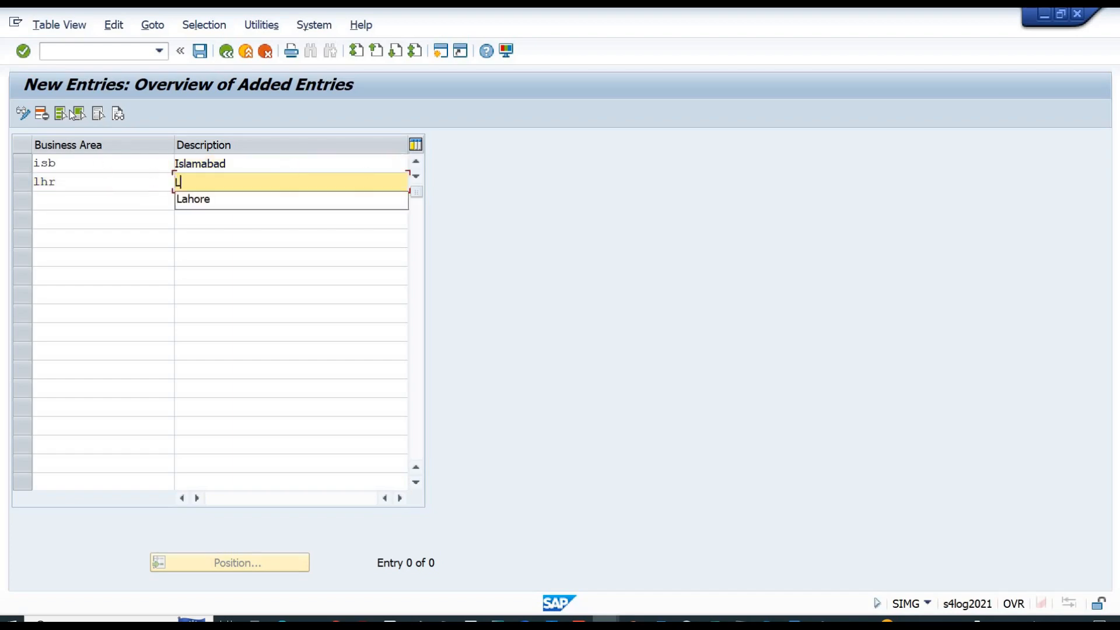
text(ahore)
key(Return)
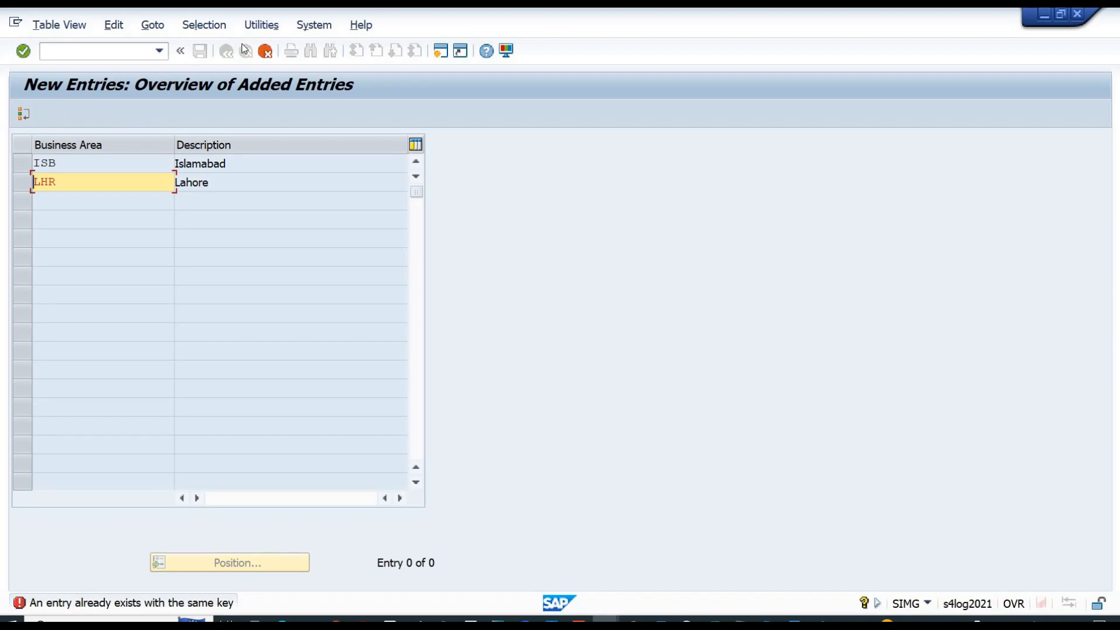
click(265, 52)
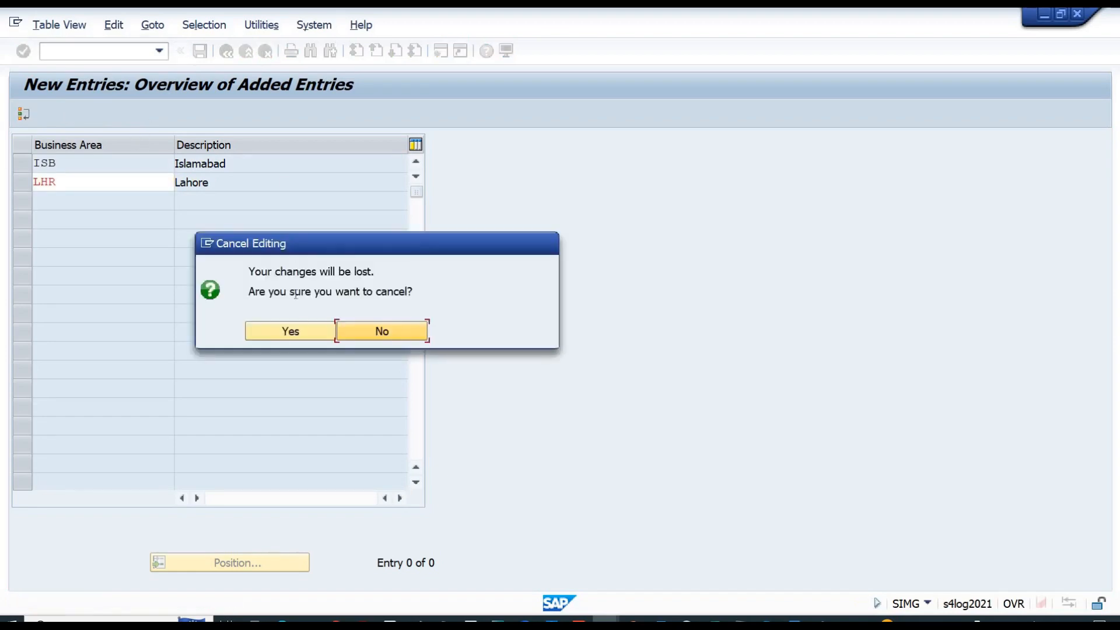
click(299, 330)
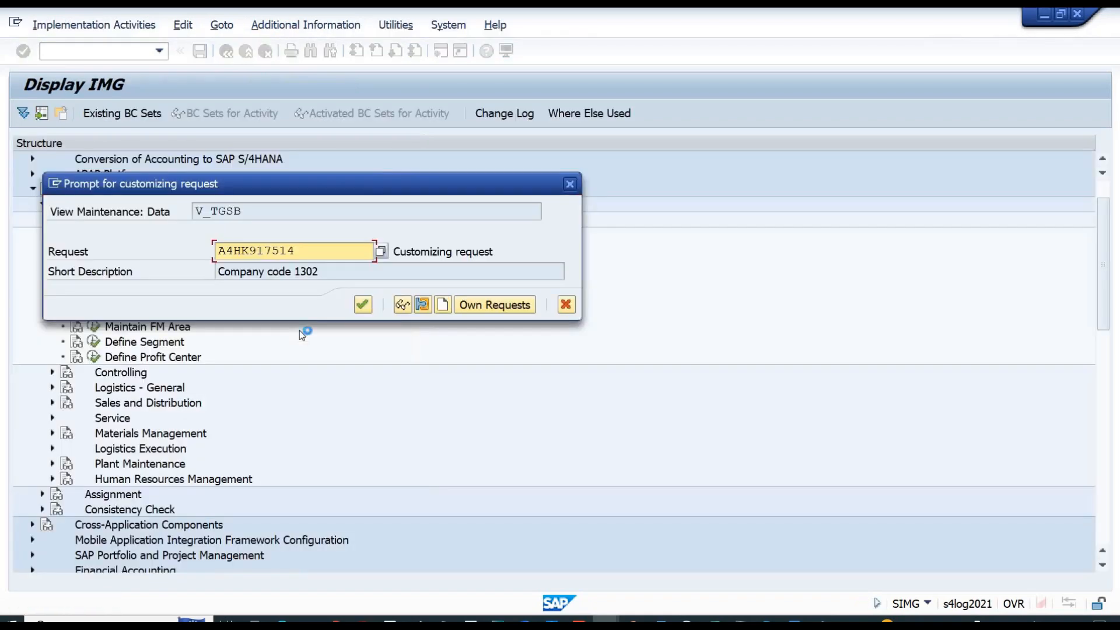
- Return to the vendor invoice session and set the first line item's business area to ISB
key(Return)
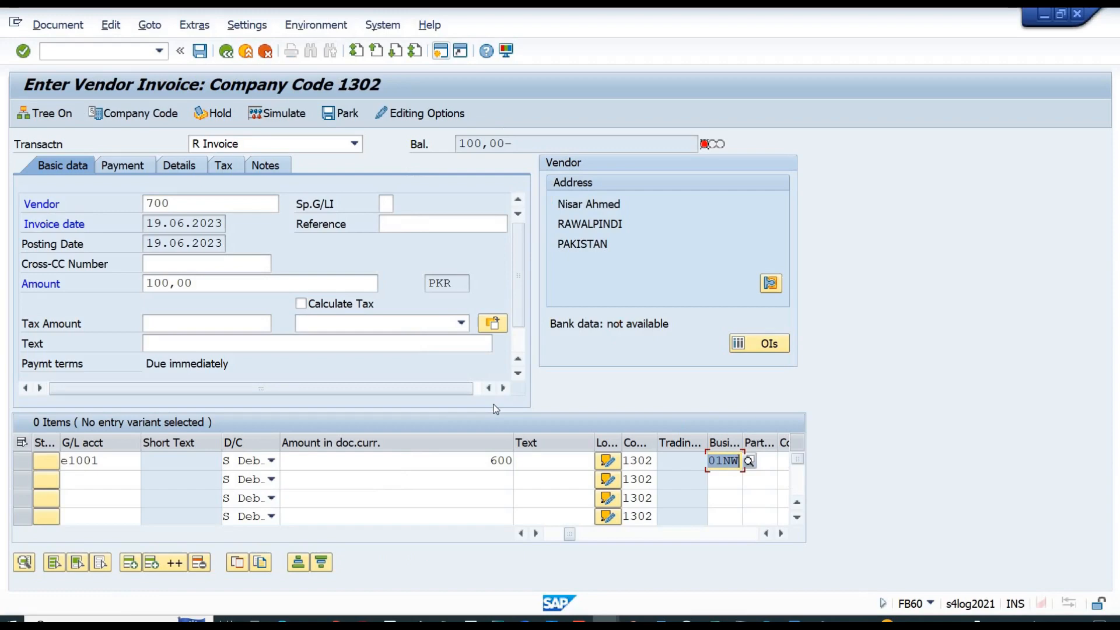
key(Return)
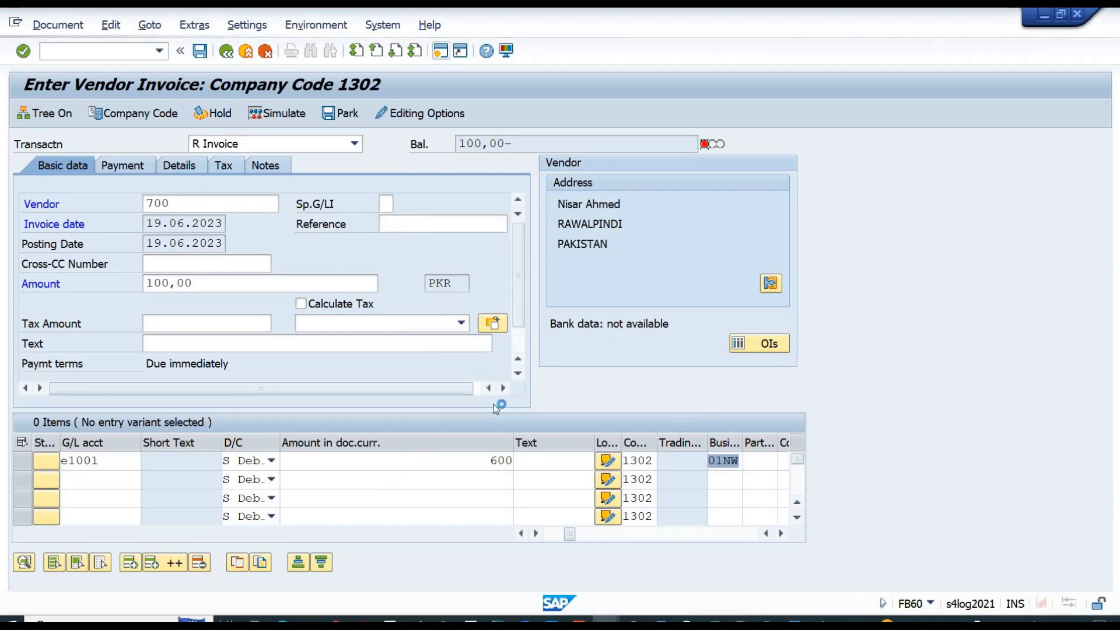
text(Isb)
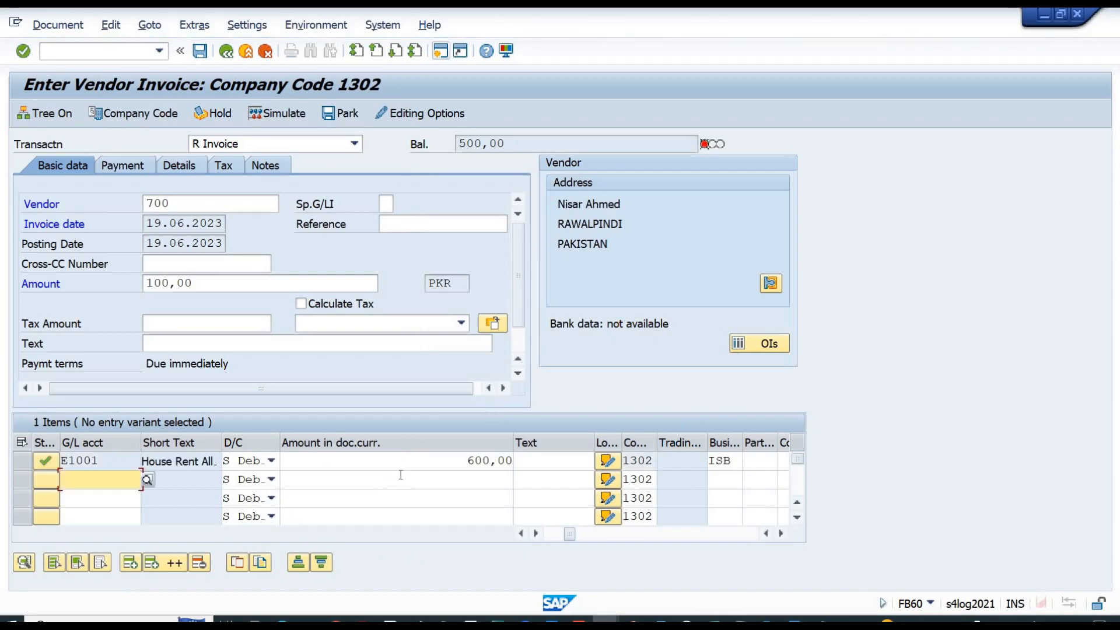
- Enter a second line item with G/L account e1001, a debit amount of 400 and business area LHR
text(E1002)
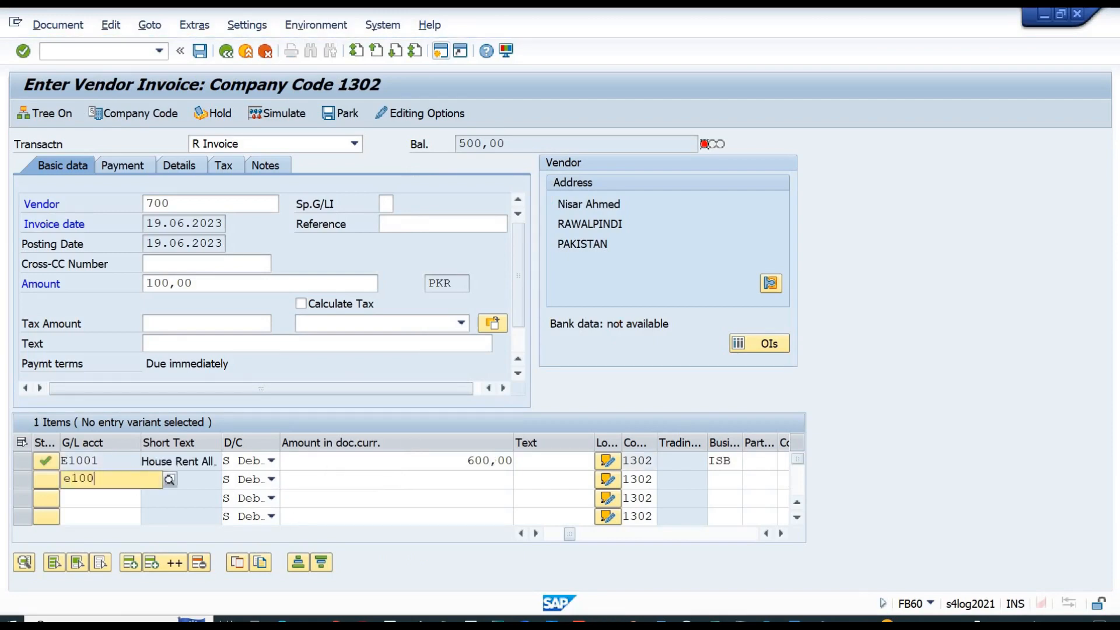
key(Return)
click(400, 474)
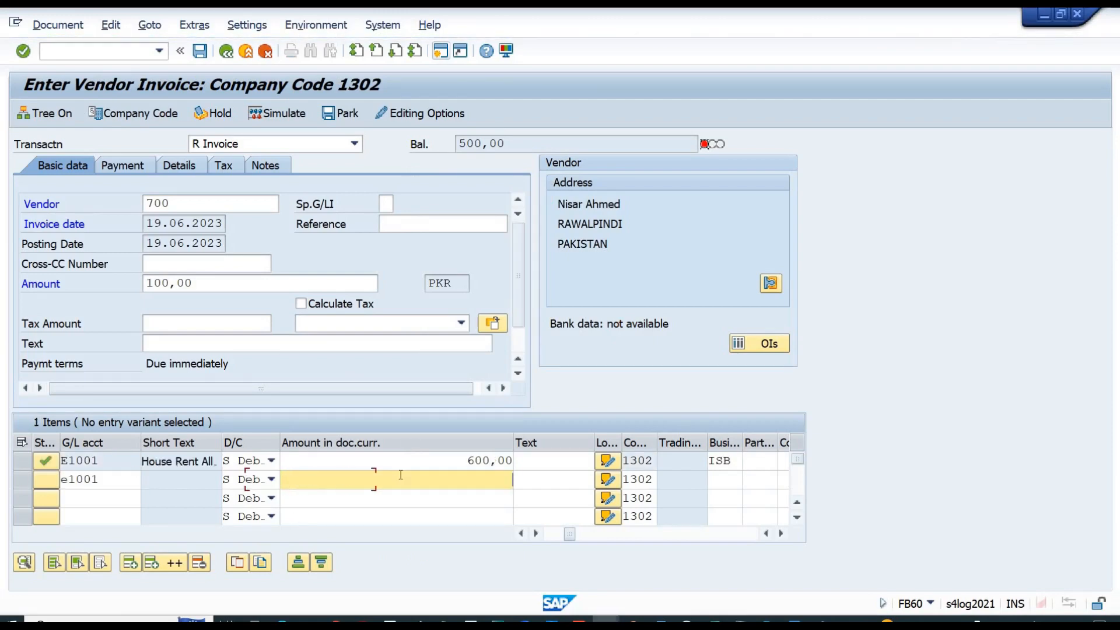
text(400)
key(Tab)
key(Tab)
key(Tab)
key(Tab)
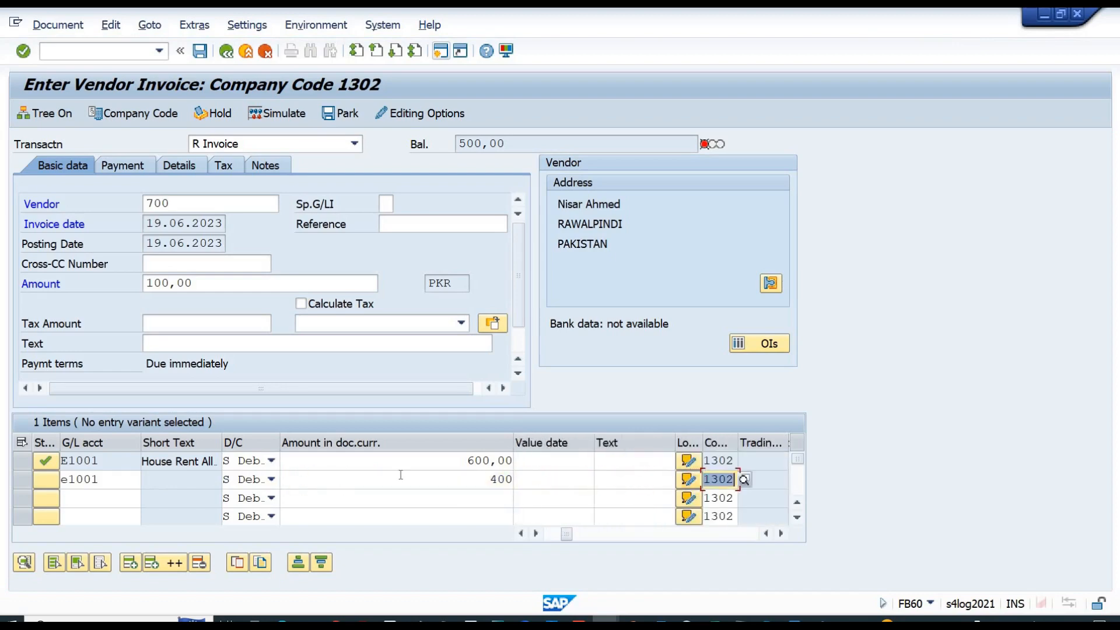
text(ISB)
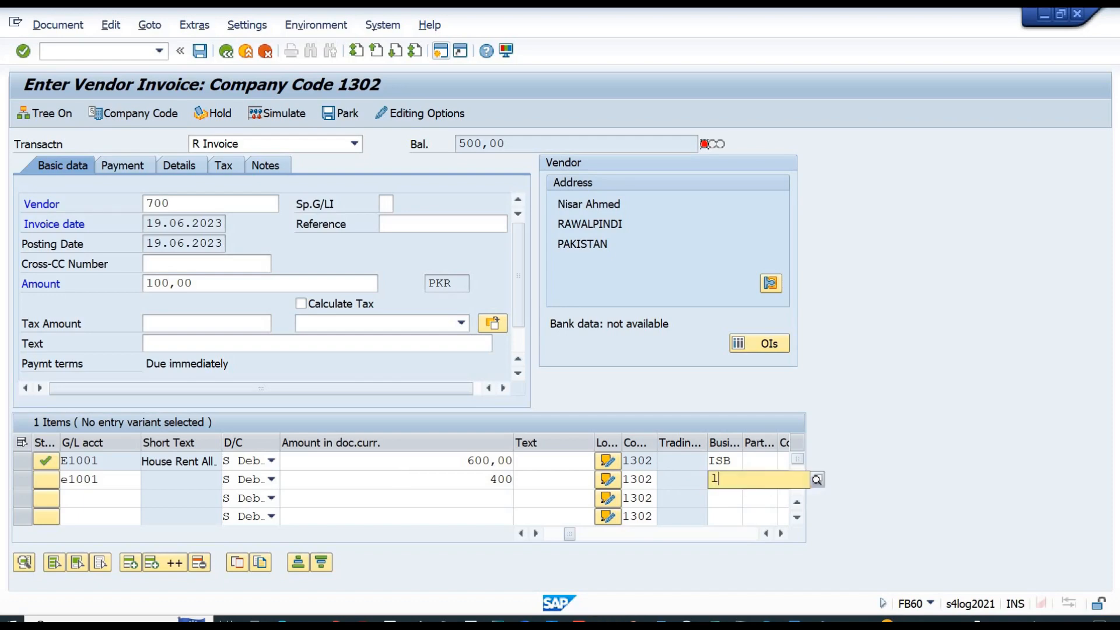
key(Return)
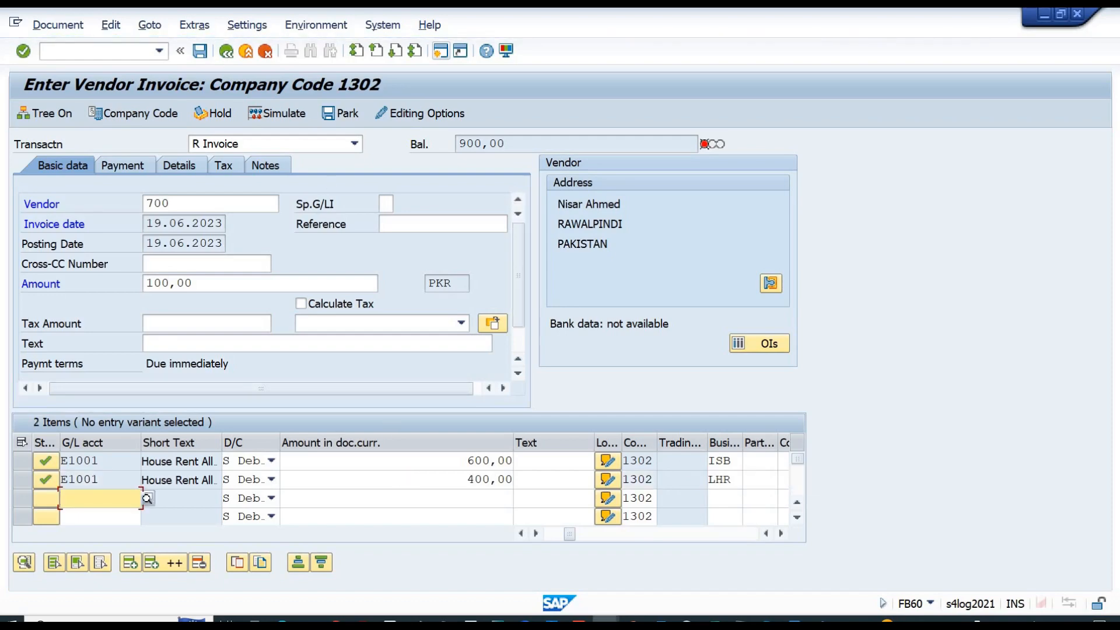
- Set the vendor invoice amount to 1000 PKR and simulate the posting
click(284, 114)
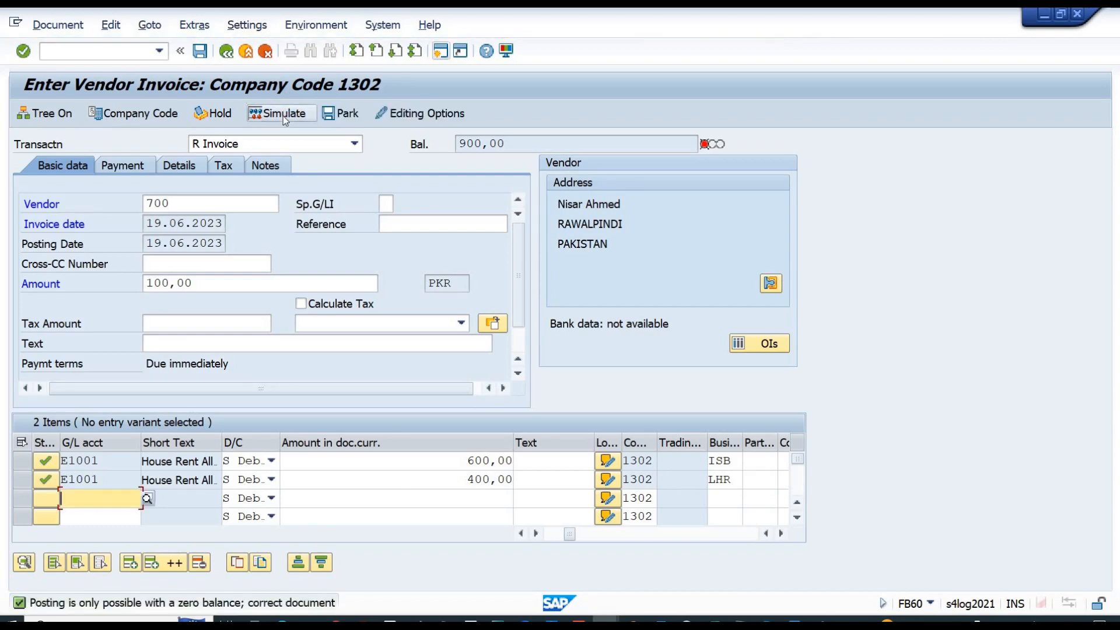
click(209, 282)
key(ctrl+a)
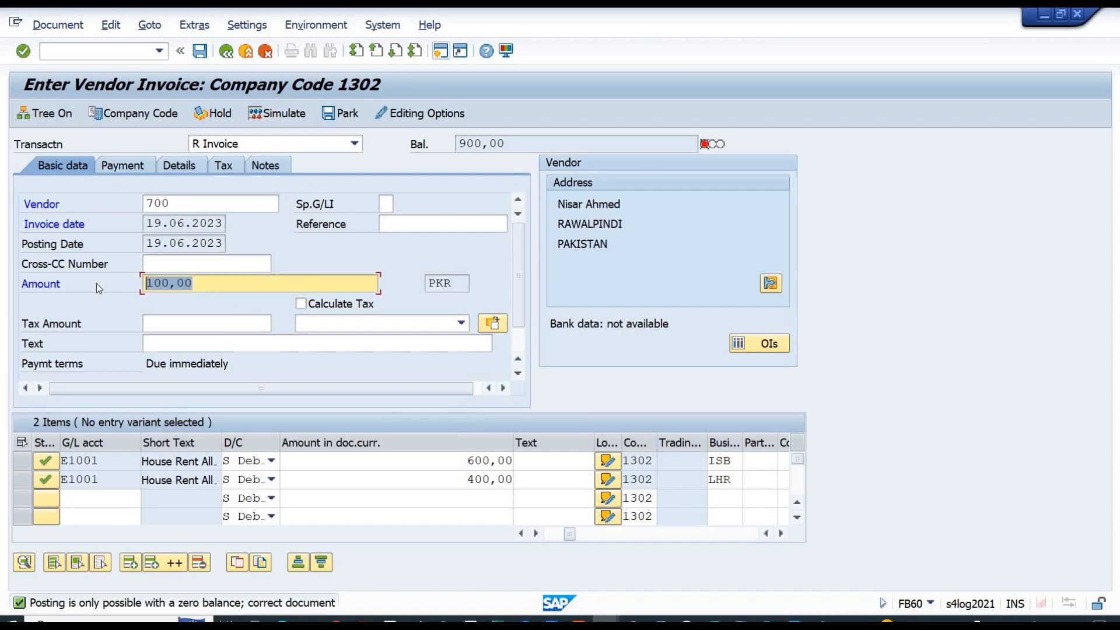
text(1.000)
key(Return)
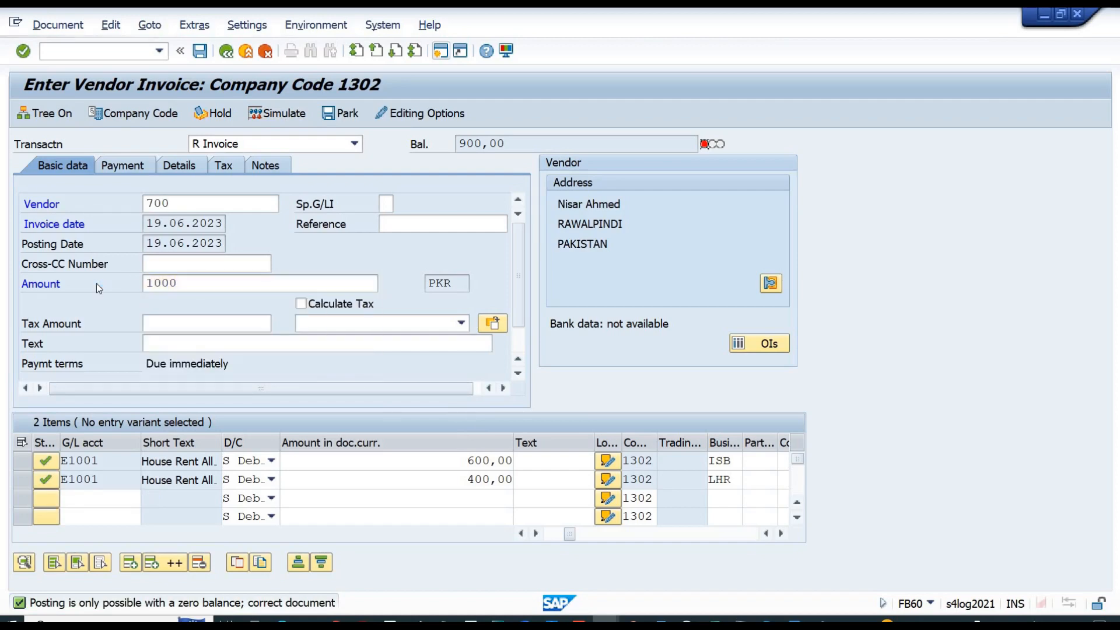
click(277, 114)
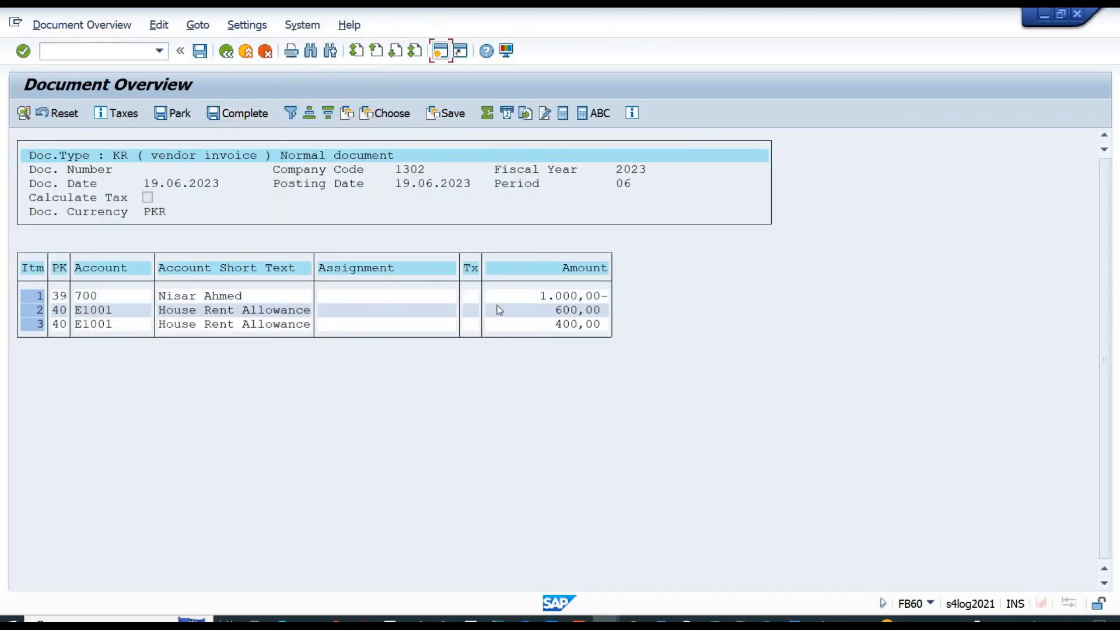
- Add the Business Area field to the displayed columns of the document overview layout and apply the layout
click(529, 296)
click(347, 113)
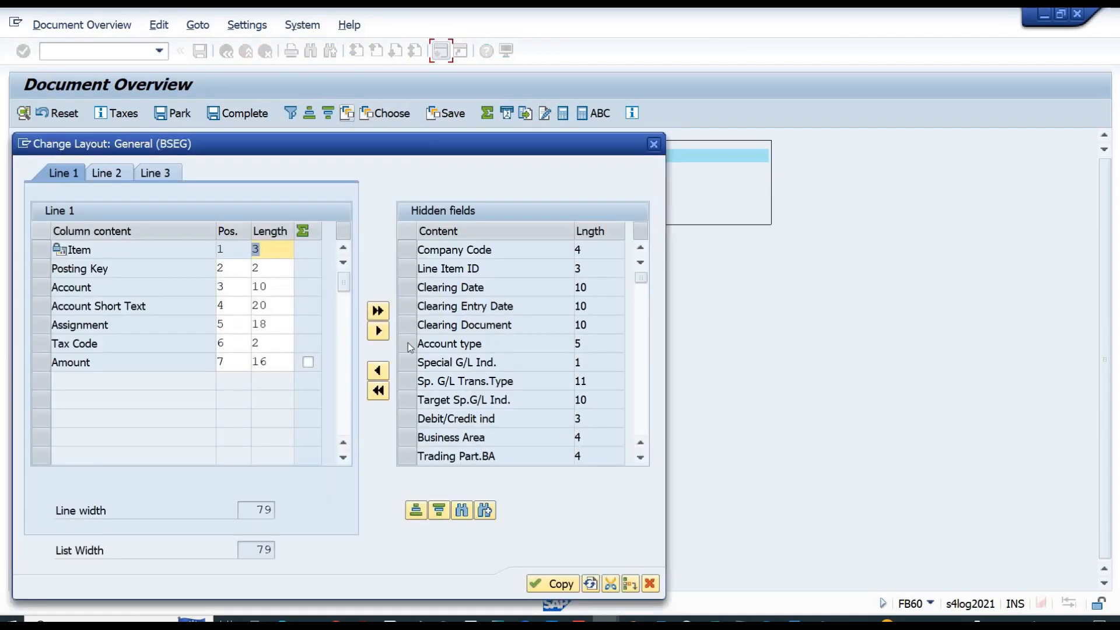
click(409, 437)
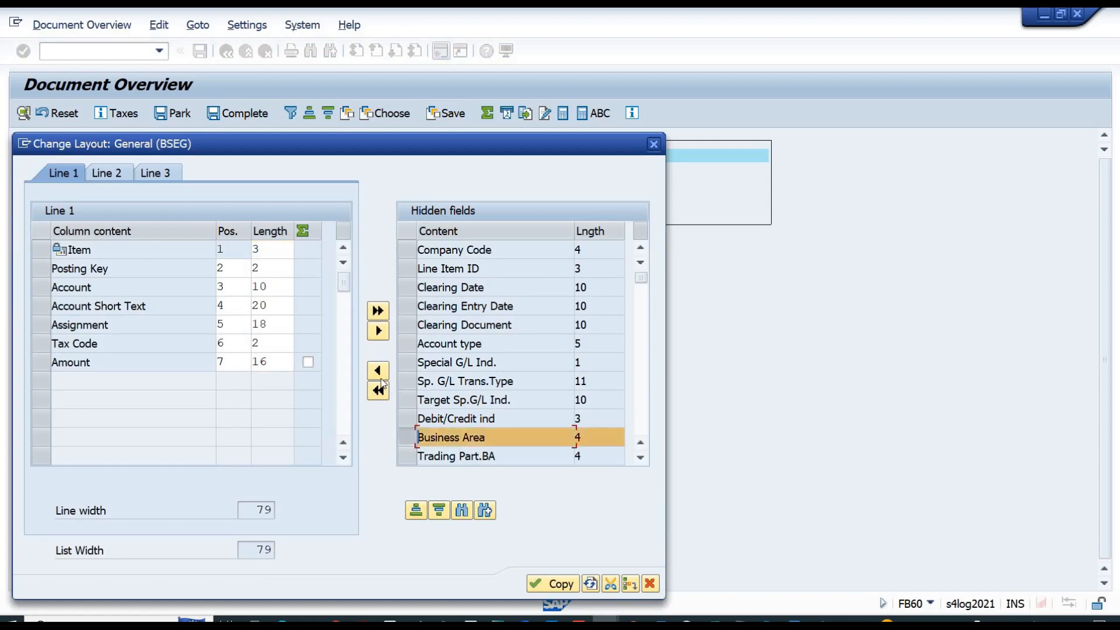
click(379, 374)
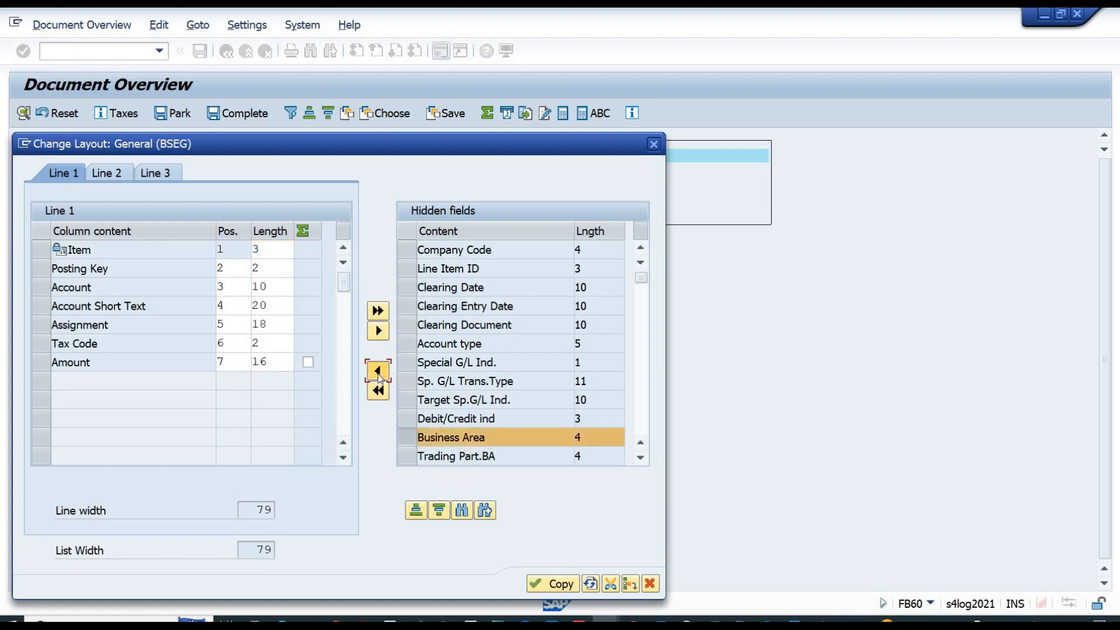
click(560, 584)
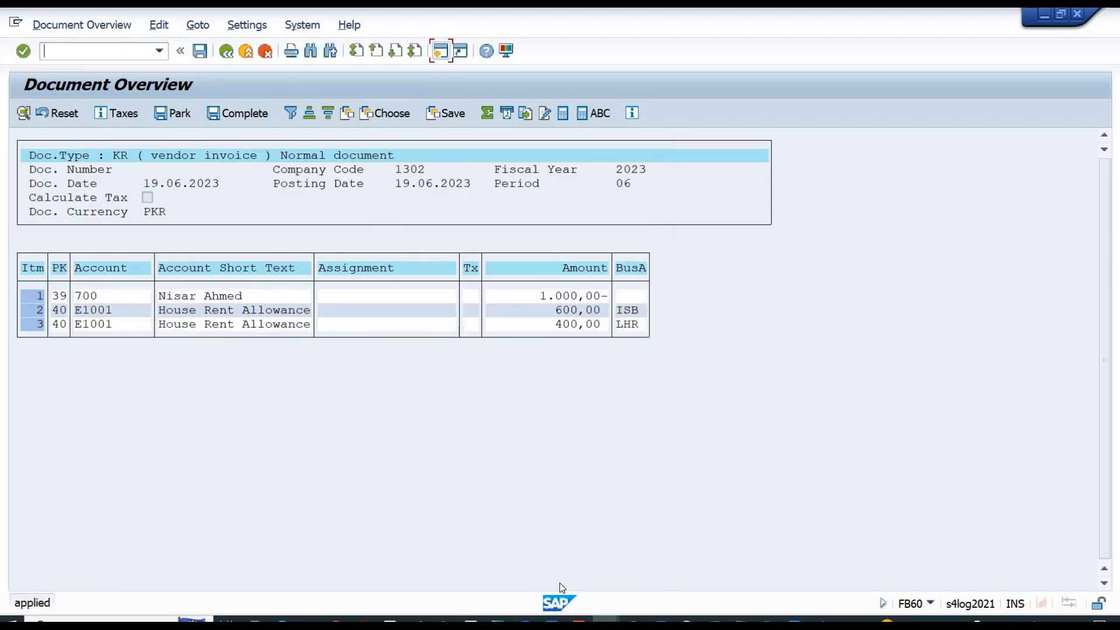
- Examine the amounts and business areas of the two expense lines against those of the vendor line
click(635, 316)
click(540, 313)
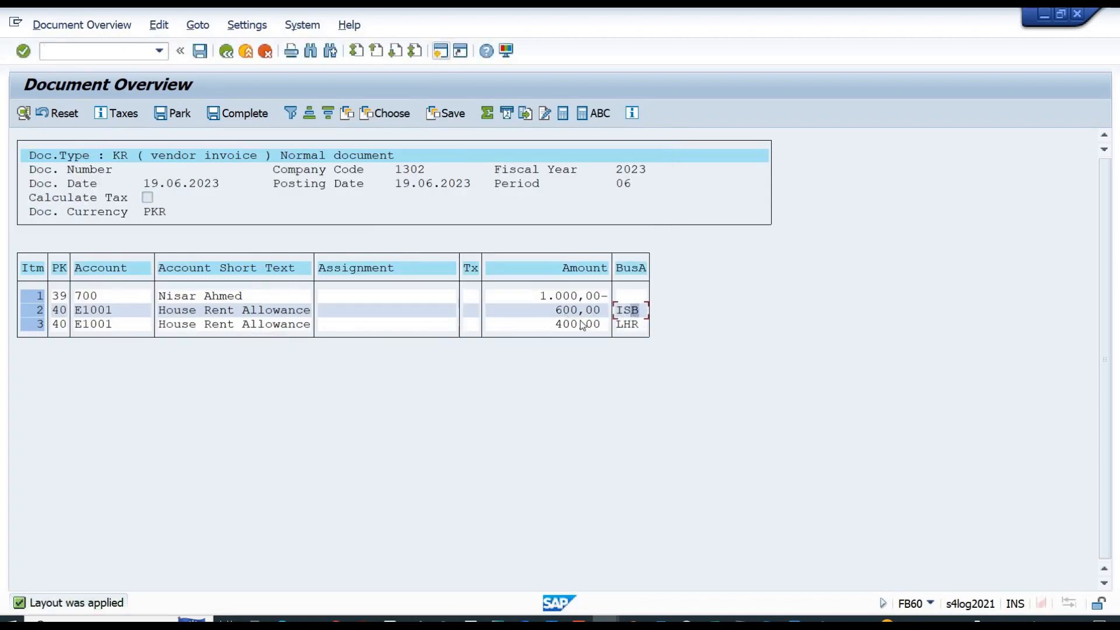
click(634, 325)
click(544, 327)
click(496, 301)
click(133, 296)
click(101, 297)
click(519, 297)
click(558, 297)
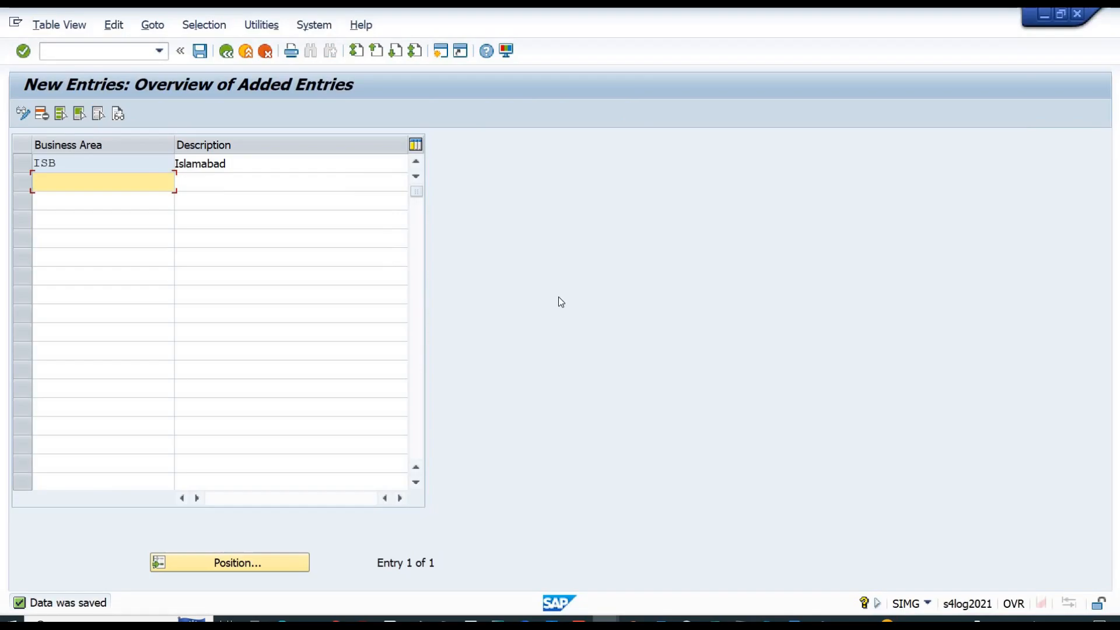
- Switch to the Excel workbook and put a thick outside border around the journal entry in J9:O11
key(alt+Tab)
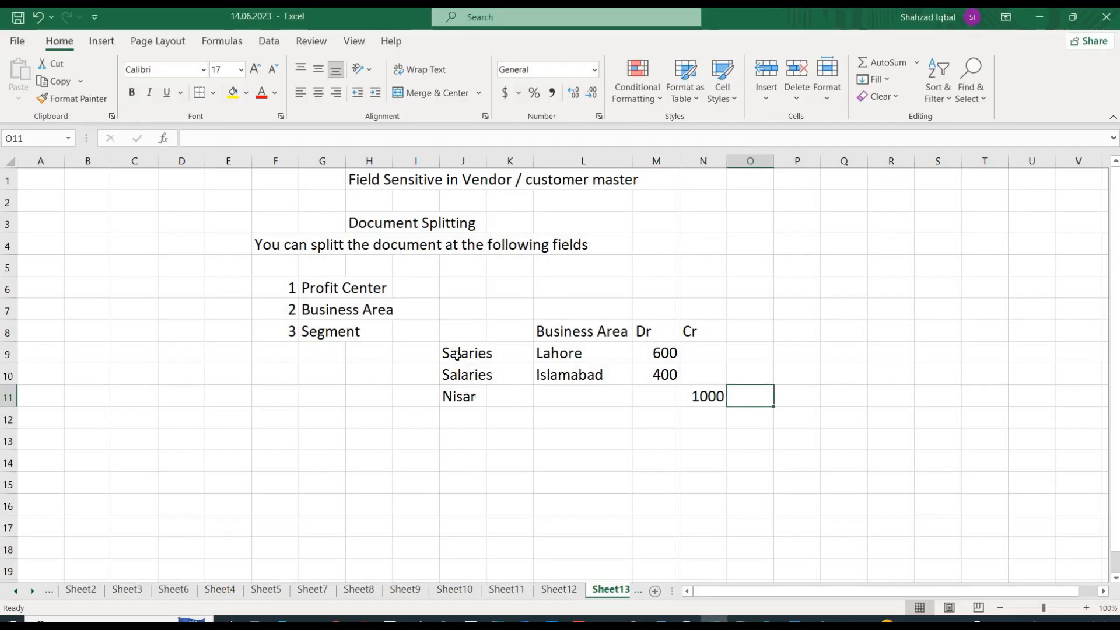
drag(454, 353, 588, 380)
drag(724, 395, 762, 395)
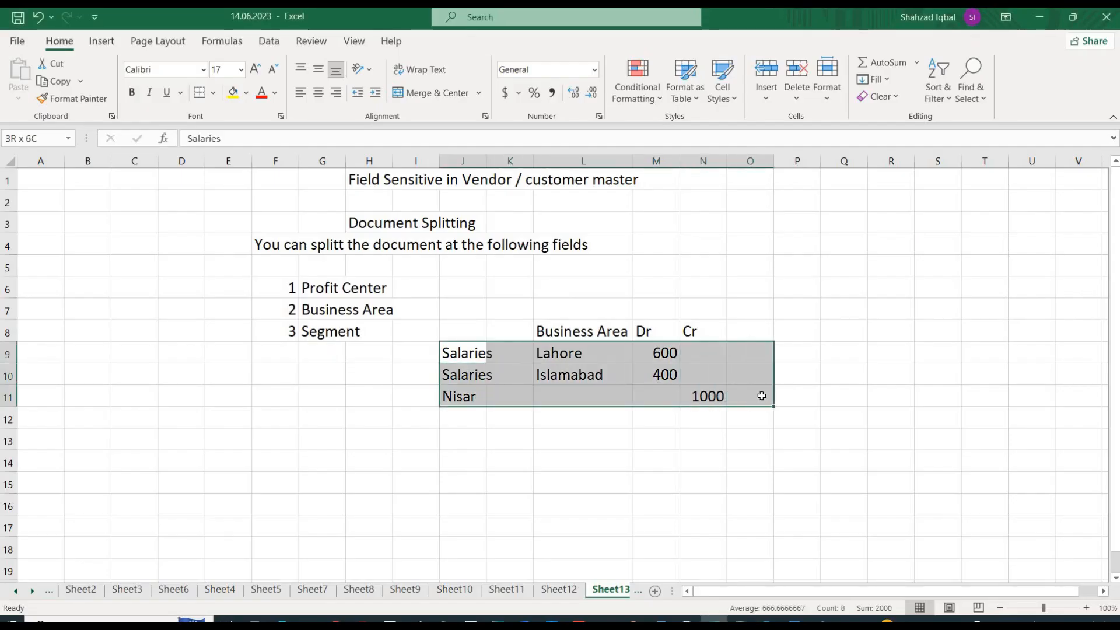
click(212, 92)
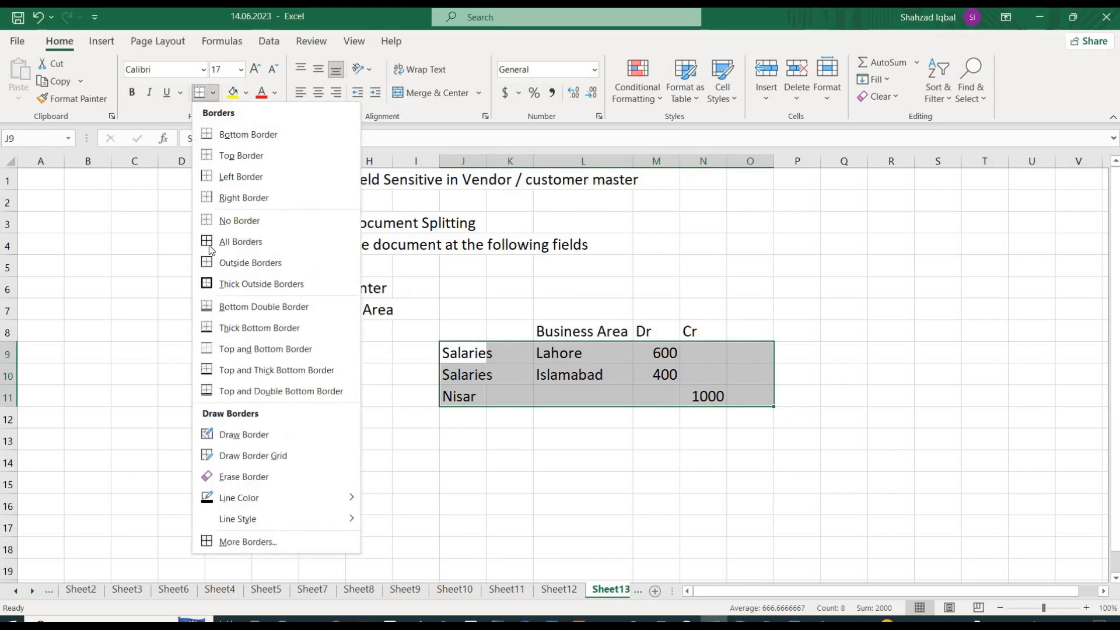
click(208, 284)
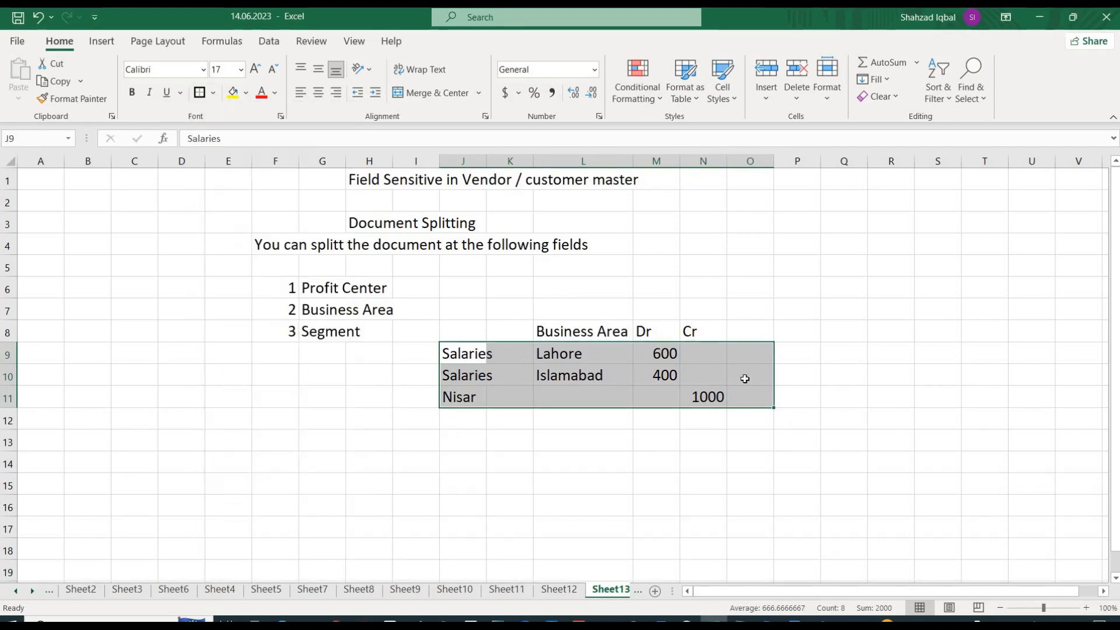
- Label the bordered journal entry "Without Document Splitting" in cell P10
click(787, 375)
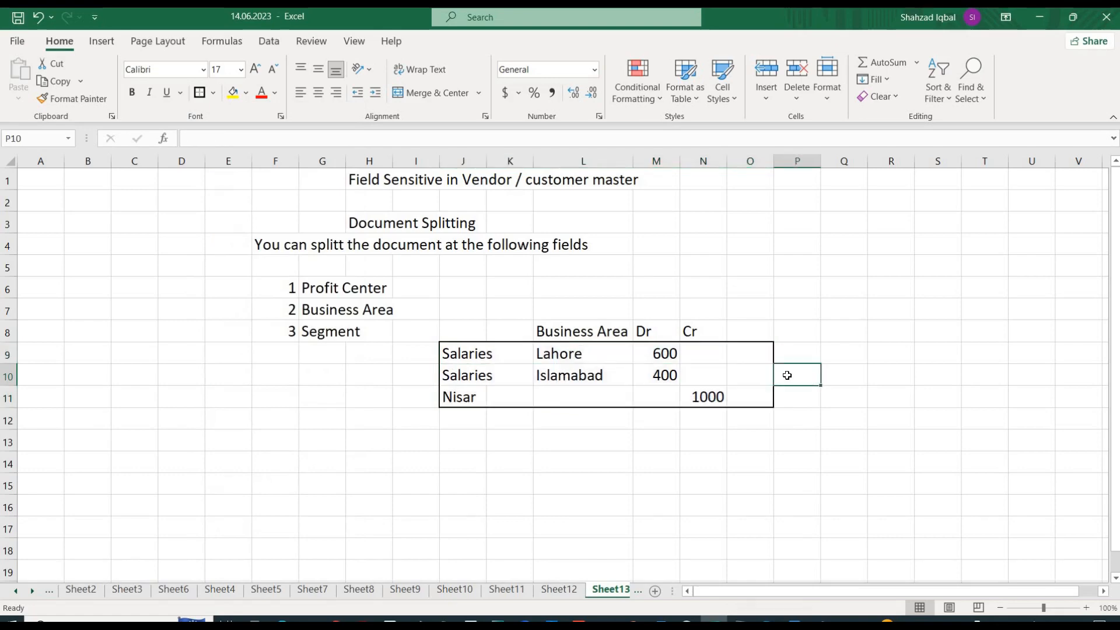
text(Withd)
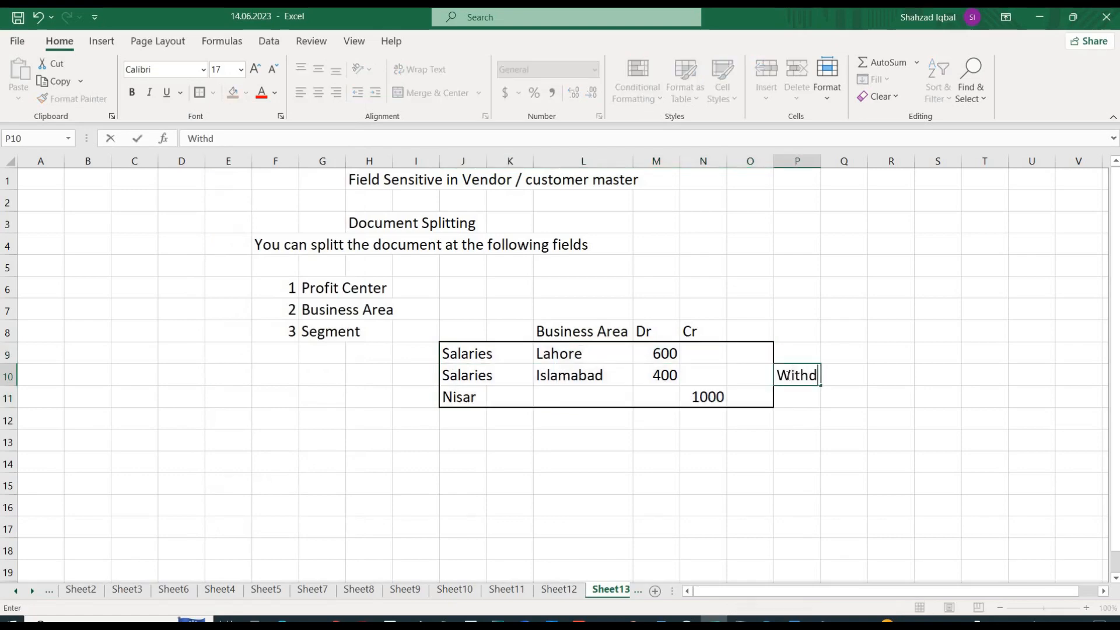
key(BackSpace)
text(out Document Spli)
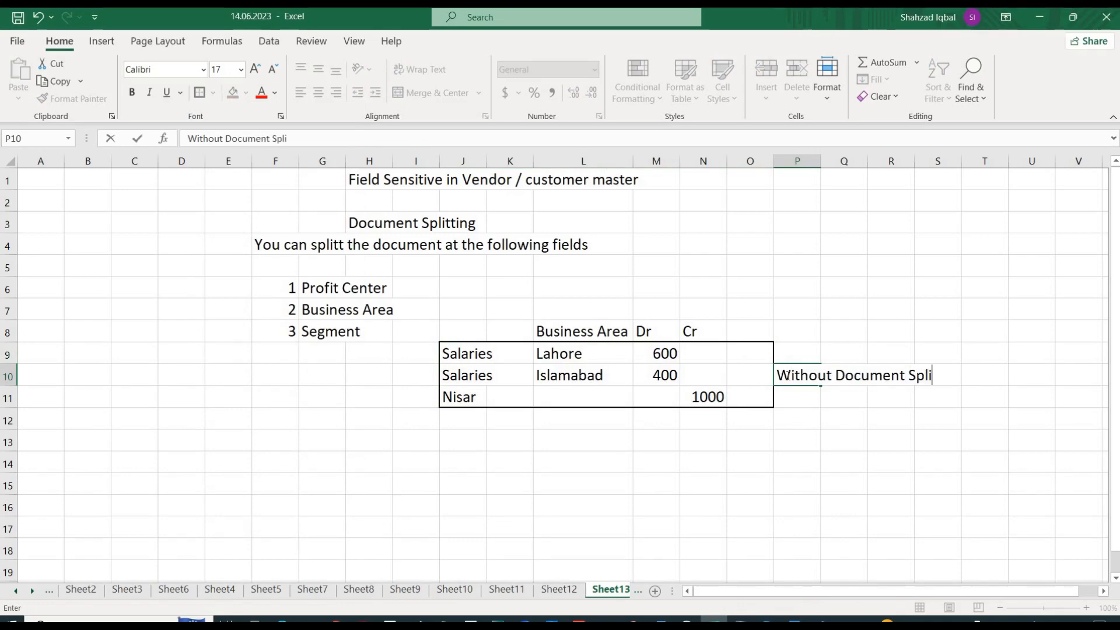
text(tting)
key(Return)
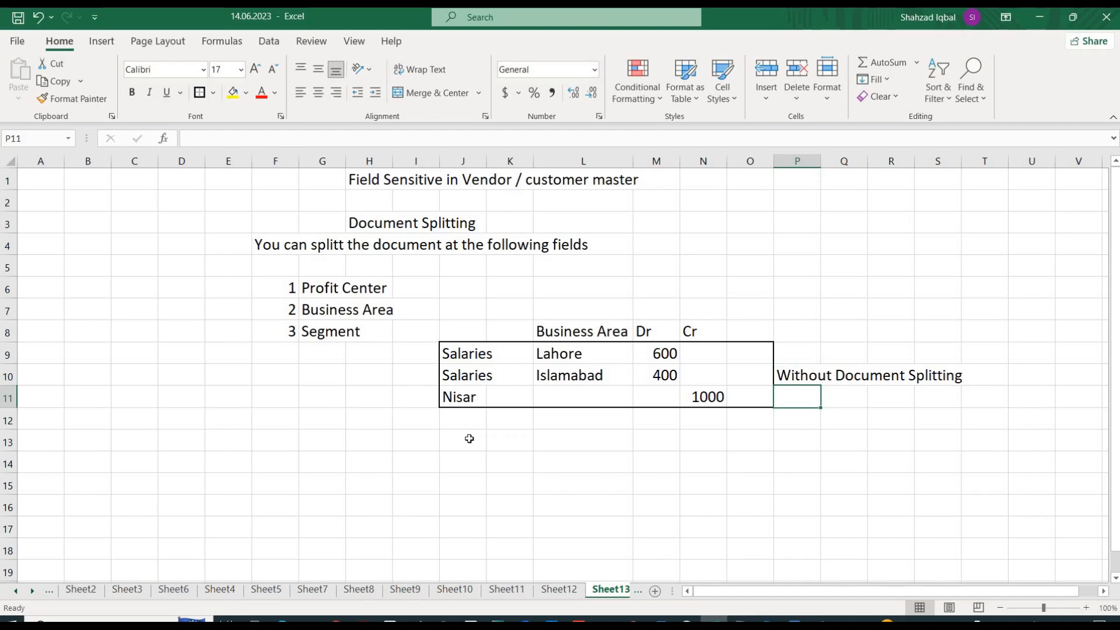
- Copy the journal entry in J9:O11 to the block starting at cell J14
click(447, 348)
drag(646, 389, 746, 381)
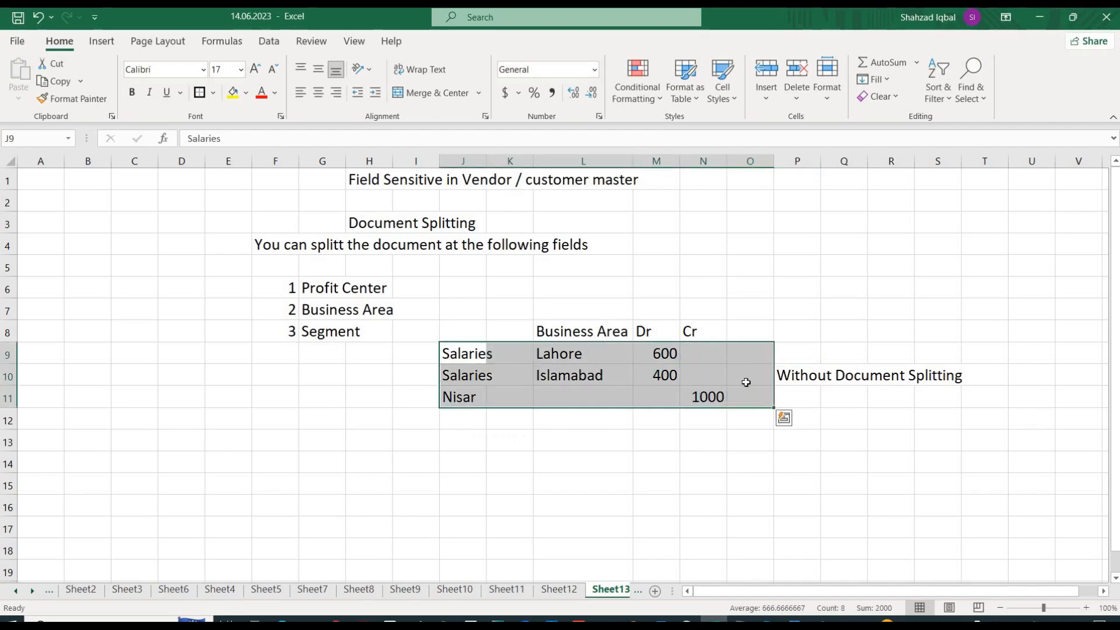
key(ctrl+c)
key(Down)
key(Down)
key(Down)
key(Down)
key(Down)
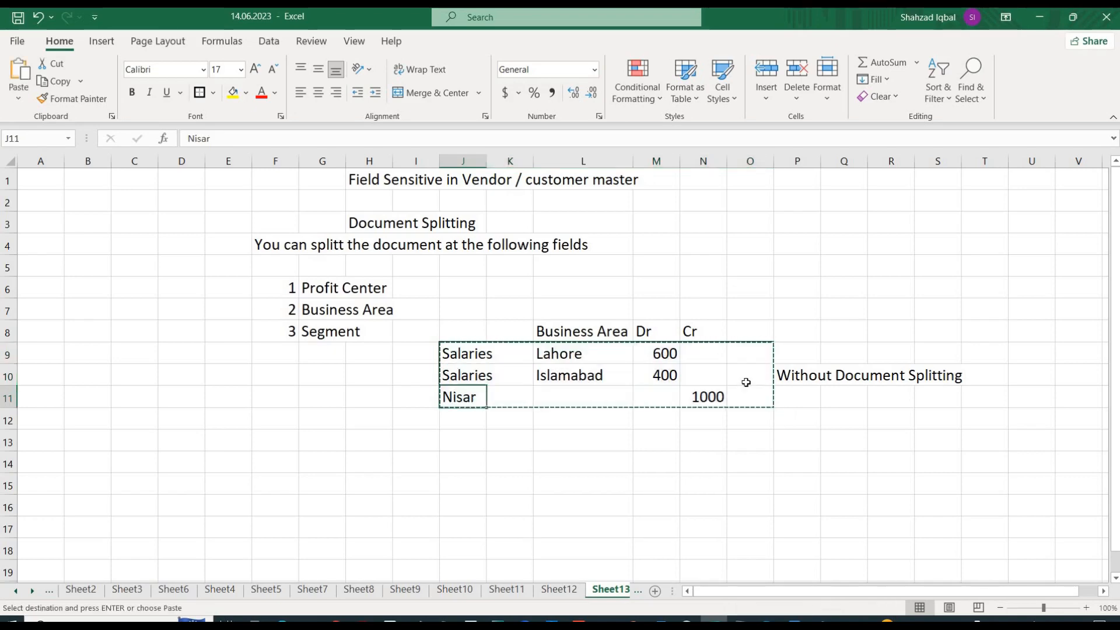
key(ctrl+v)
key(Escape)
- Remove all borders from the copied journal entry in J14:O16
key(Right)
key(Right)
key(Right)
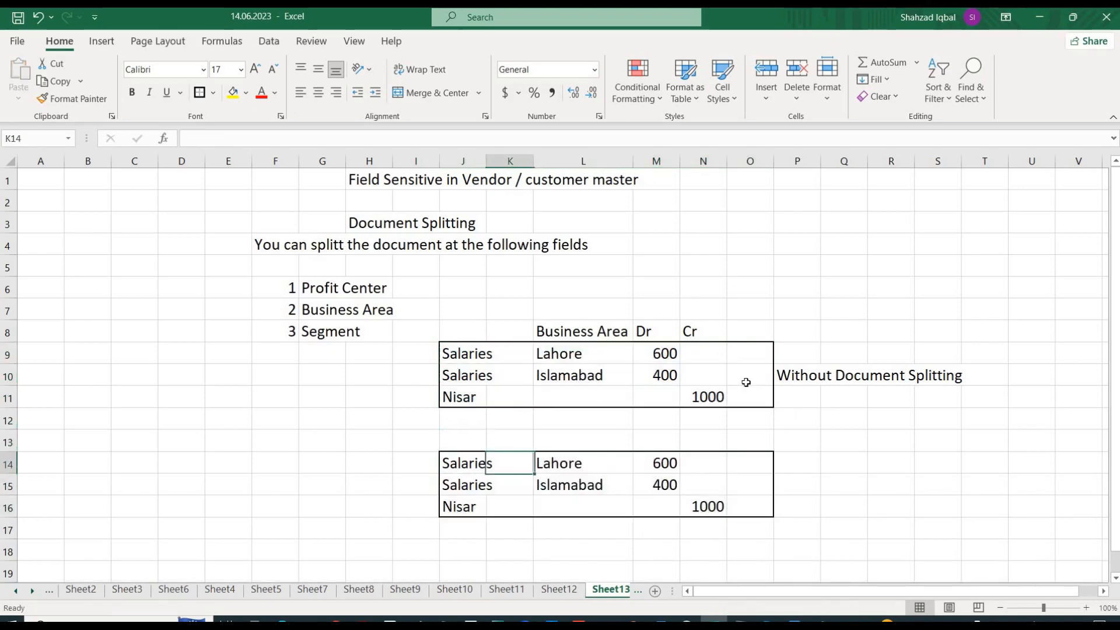
key(Right)
key(Down)
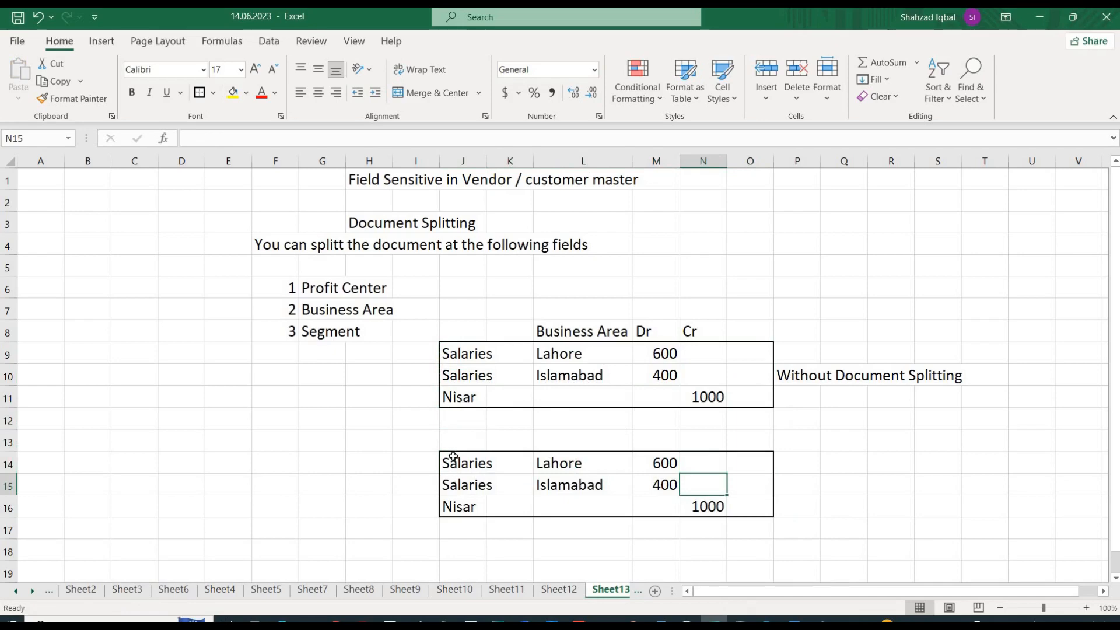
drag(451, 453, 761, 496)
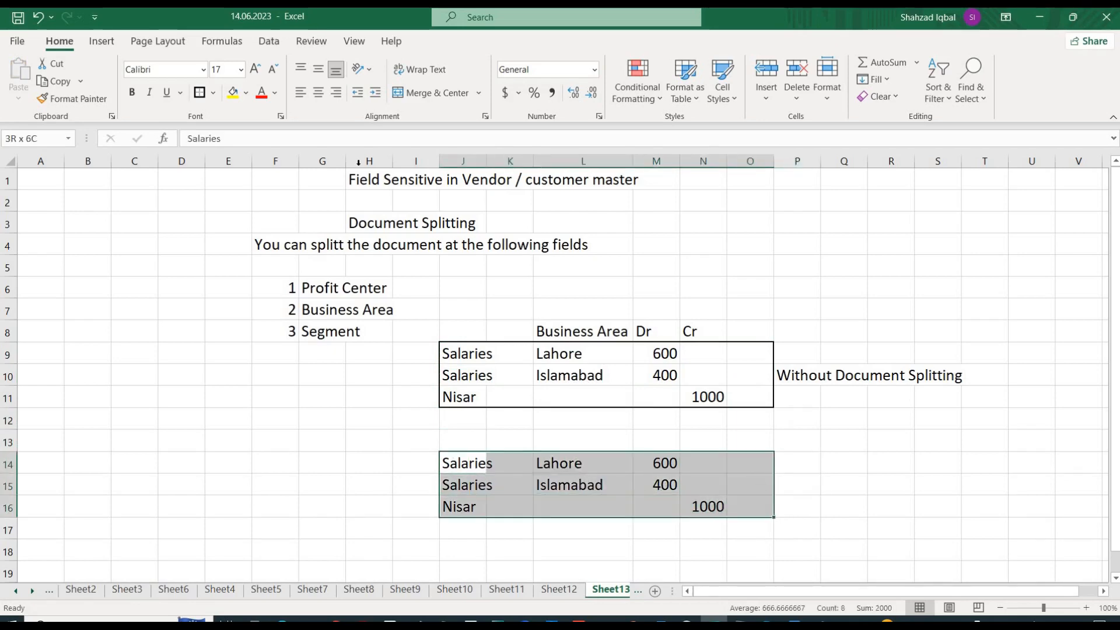
click(213, 93)
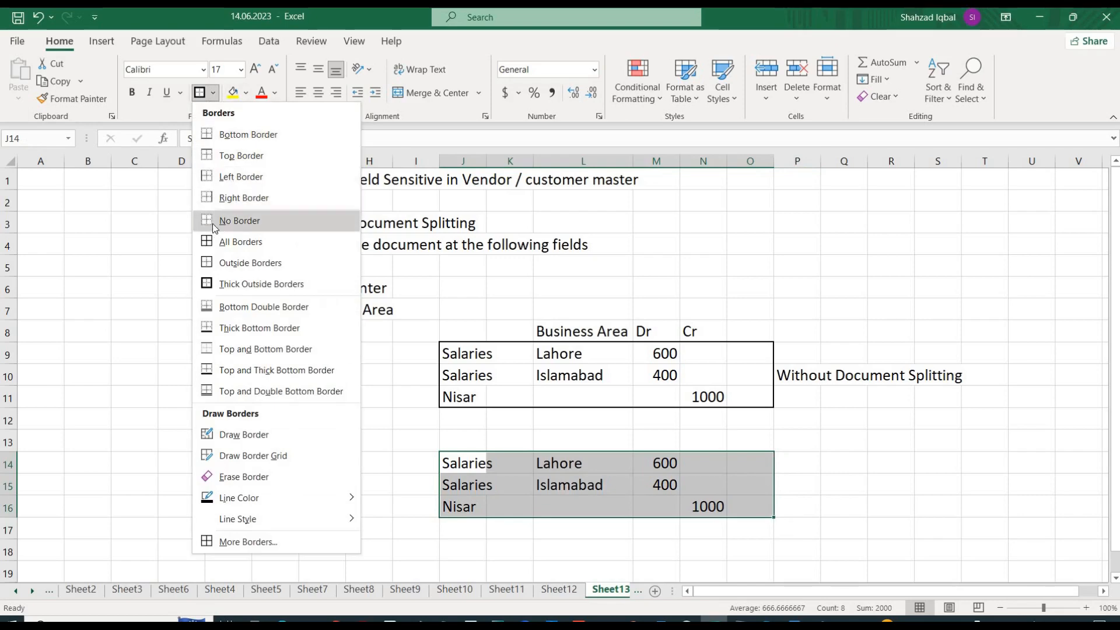
key(Escape)
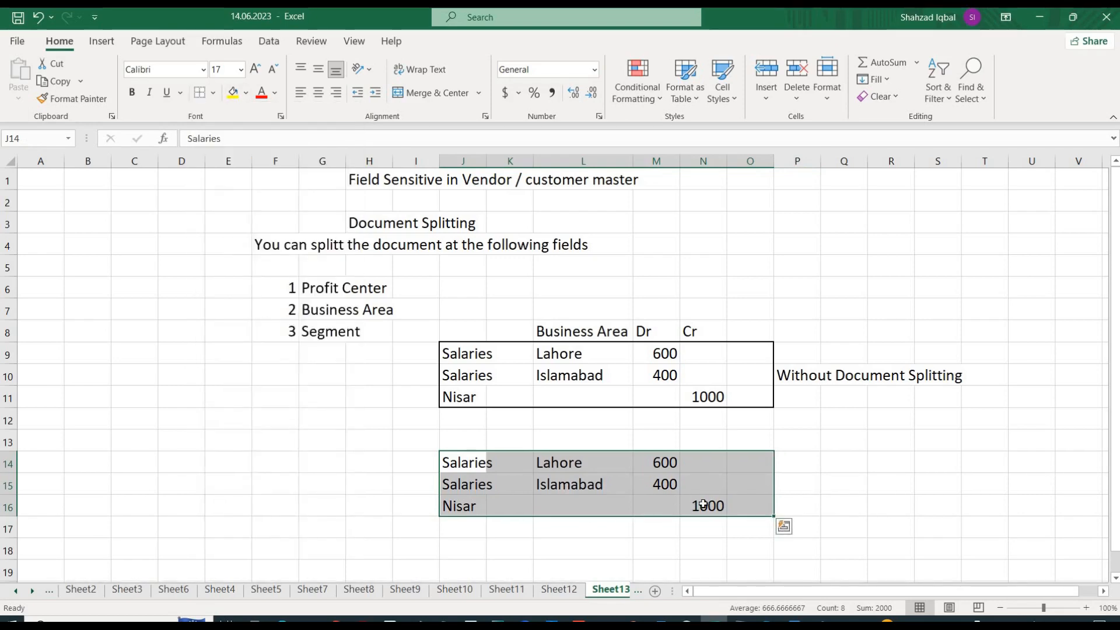
- In the copied entry's vendor line on row 16, set the credit to 600 and the business area to Lahore
click(703, 505)
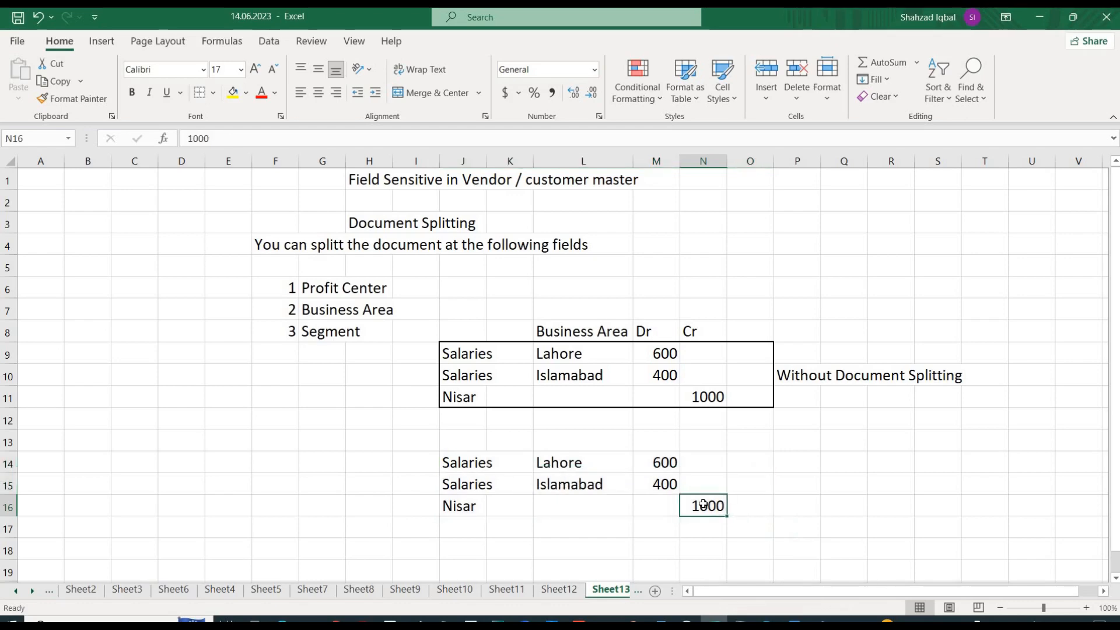
text(600)
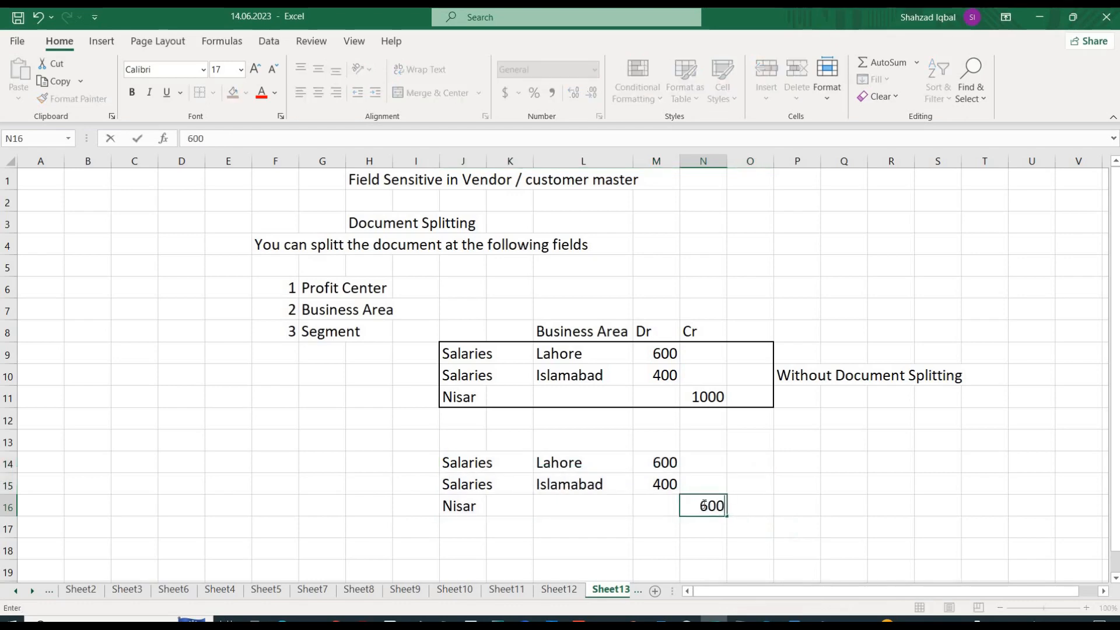
key(Left)
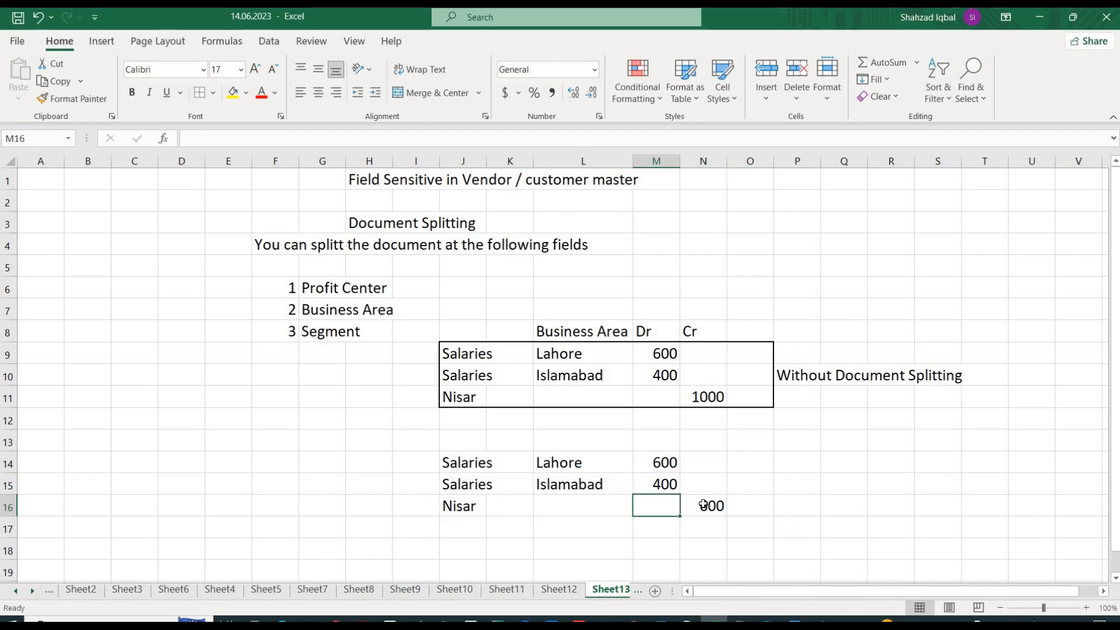
key(Left)
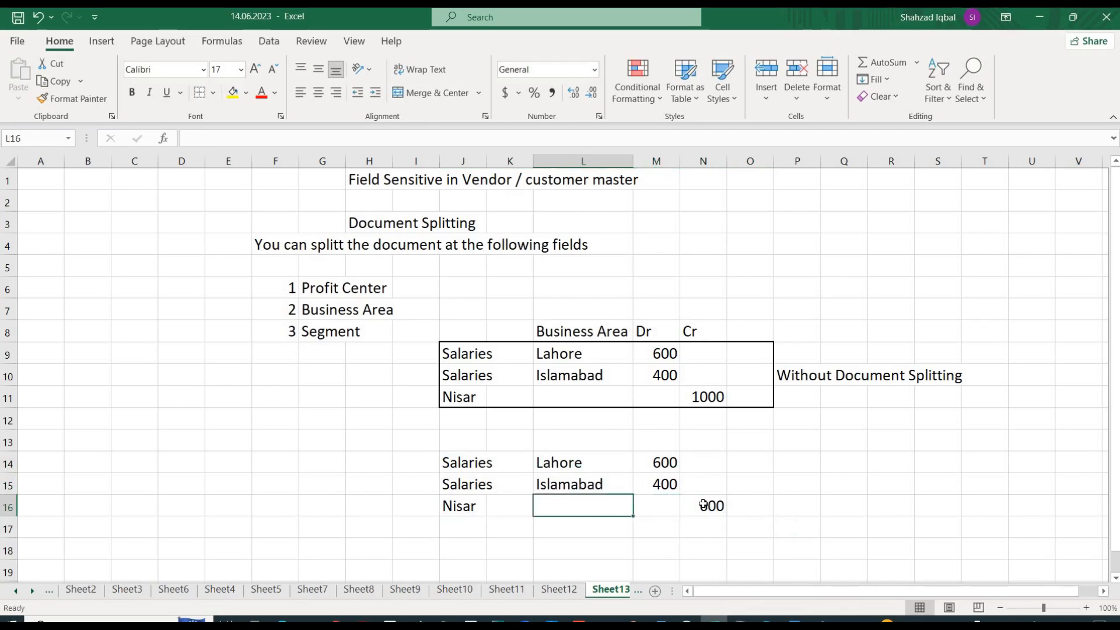
text(Lahore)
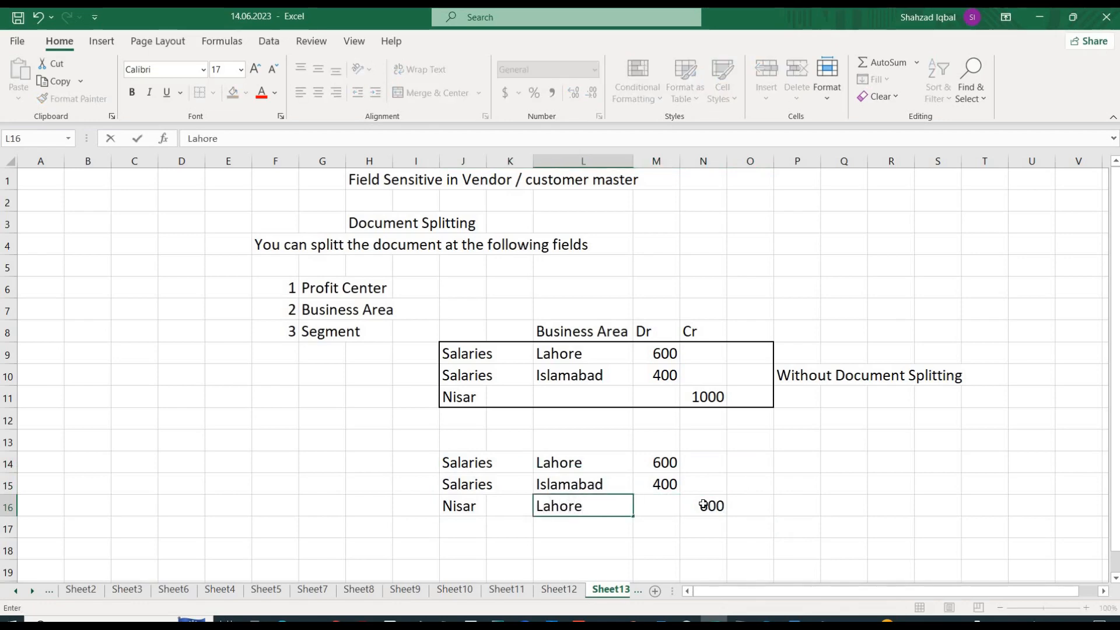
key(Return)
- Add a second line for the same vendor on row 17 with business area Islamabad and a credit of 400
key(Left)
key(Left)
text(Nisar)
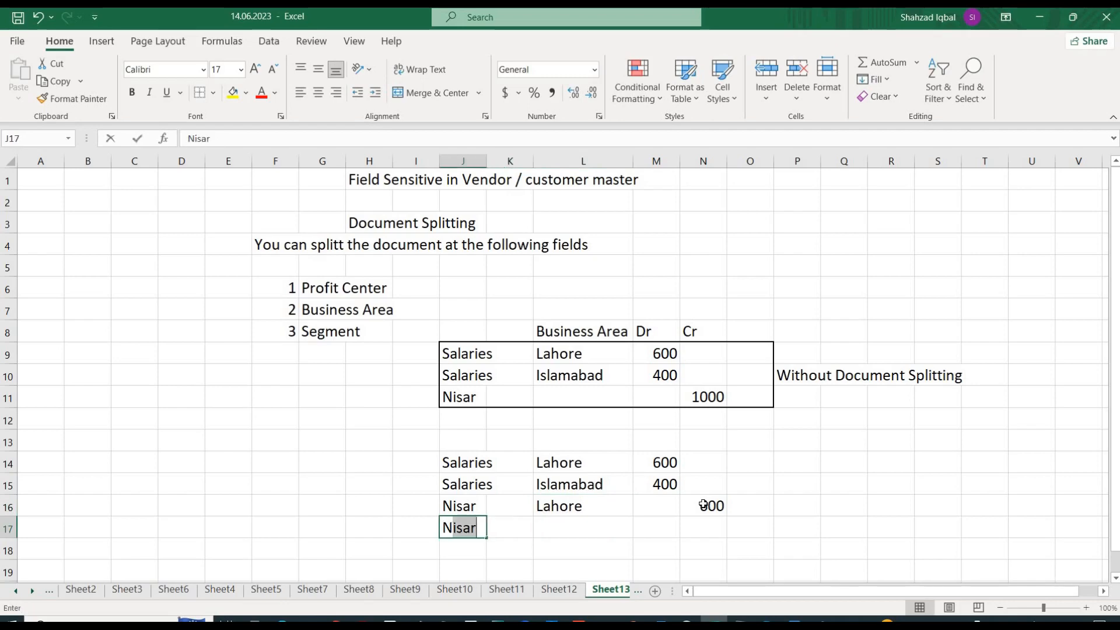
key(Right)
key(Right)
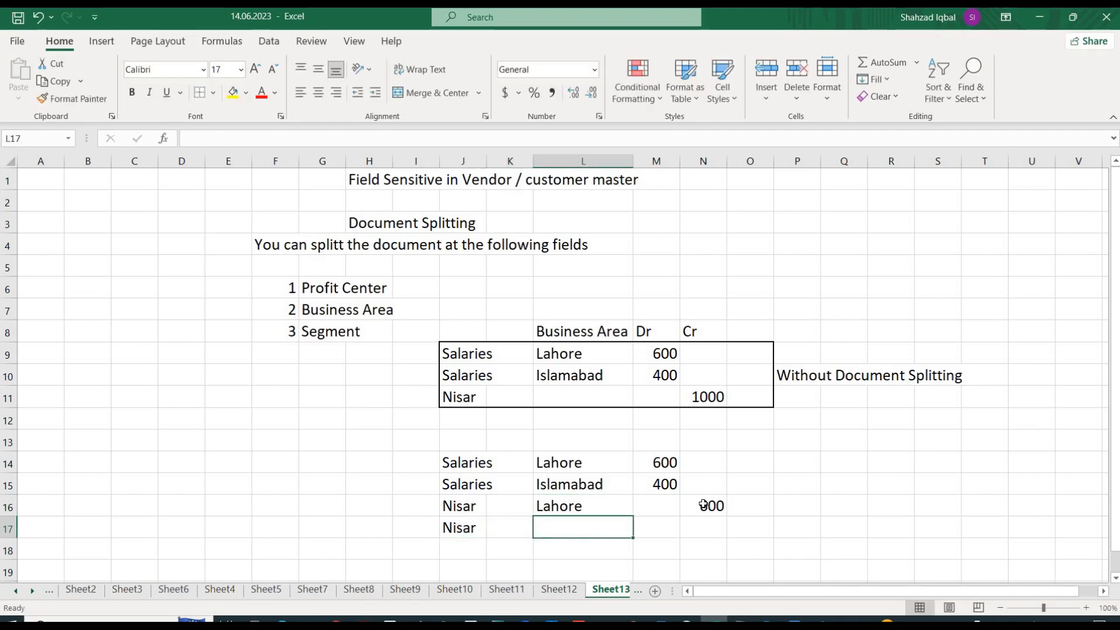
text(Islamabad)
key(Right)
key(Right)
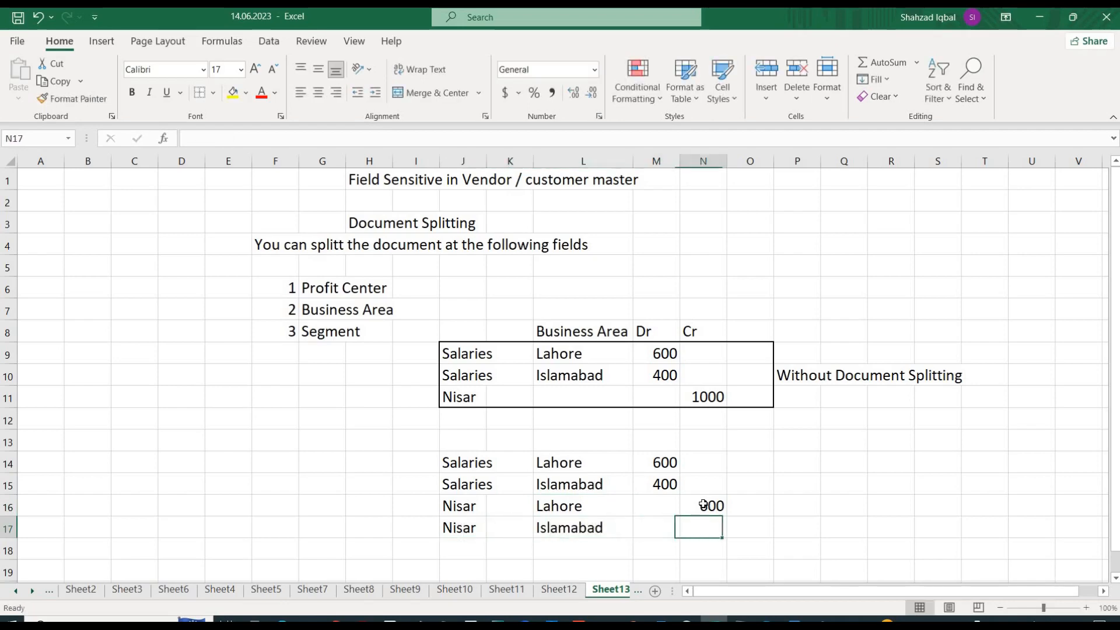
text(400)
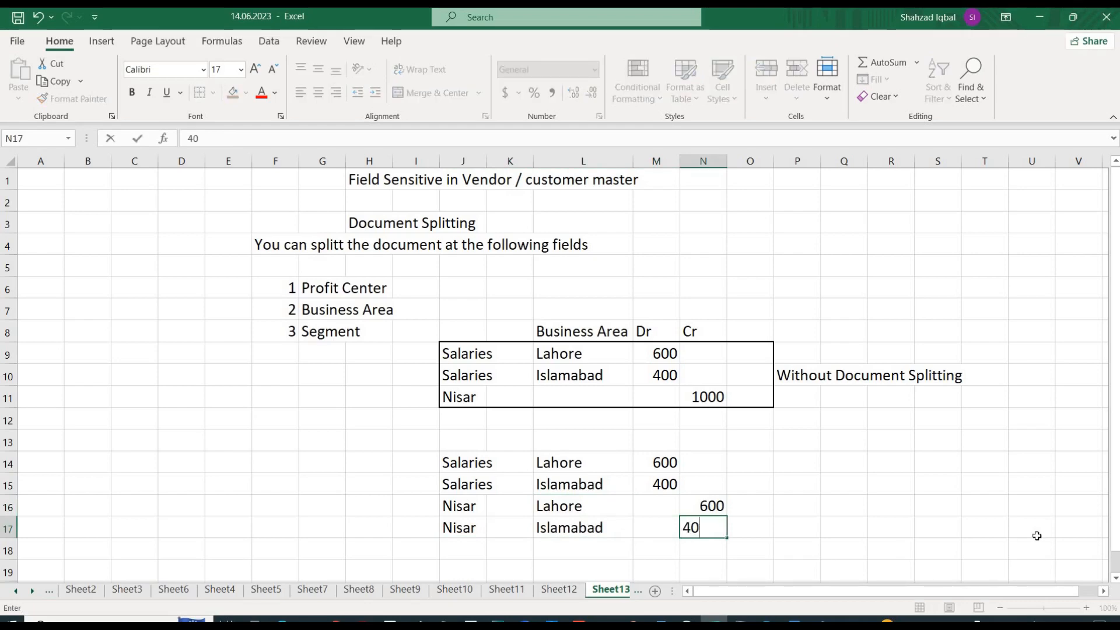
key(Return)
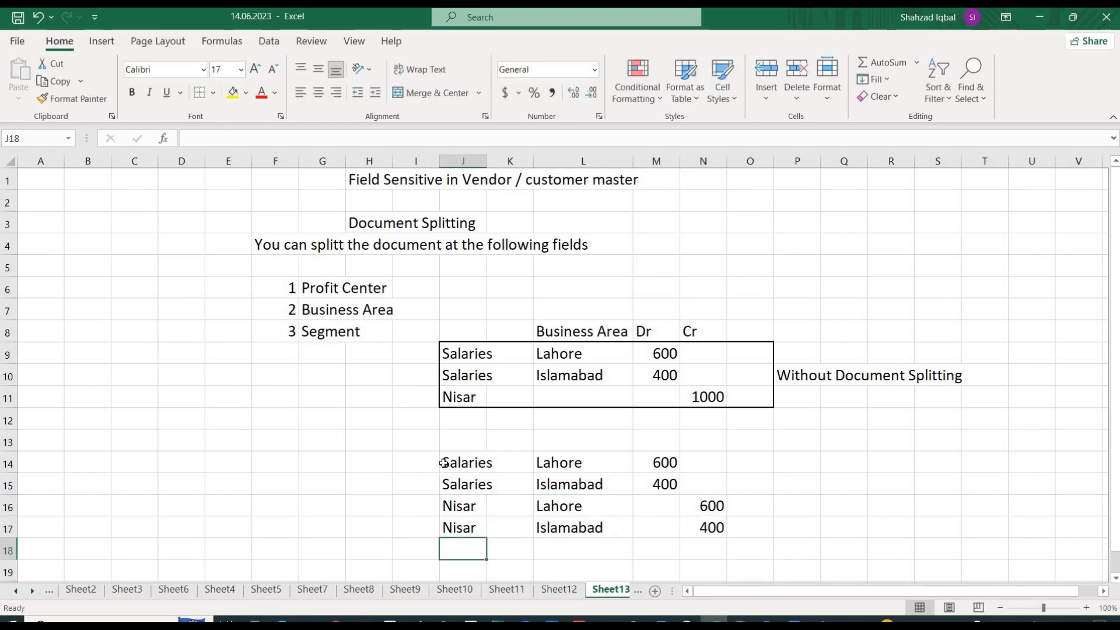
- Put a thick outside border around the split journal entry in J14:O17, and select the original entry in J9:O11
drag(444, 462, 762, 526)
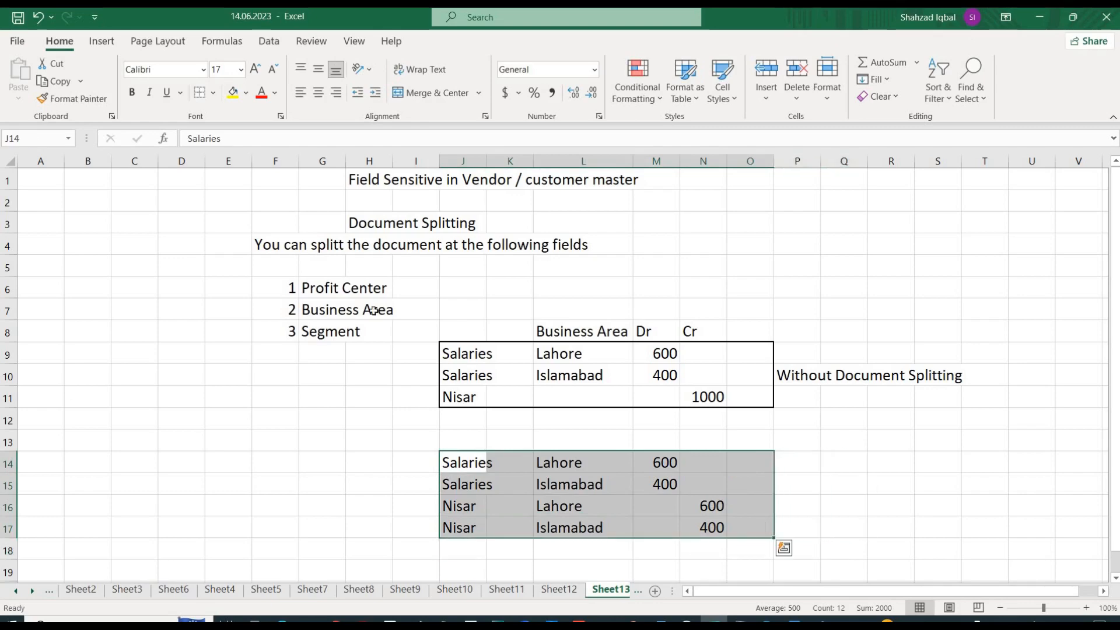
click(214, 94)
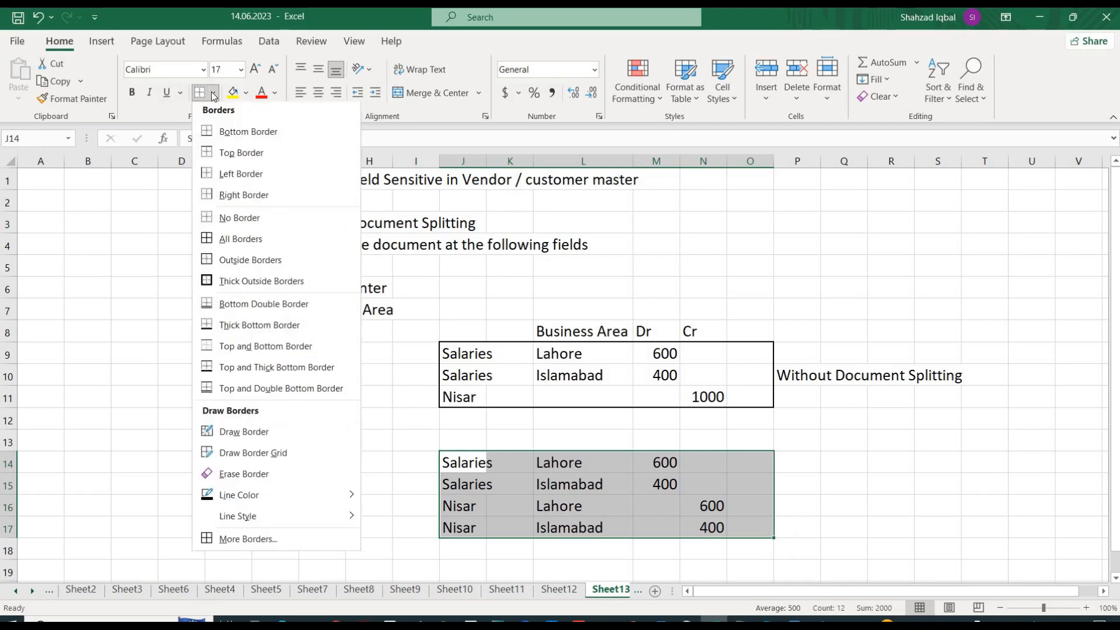
click(218, 284)
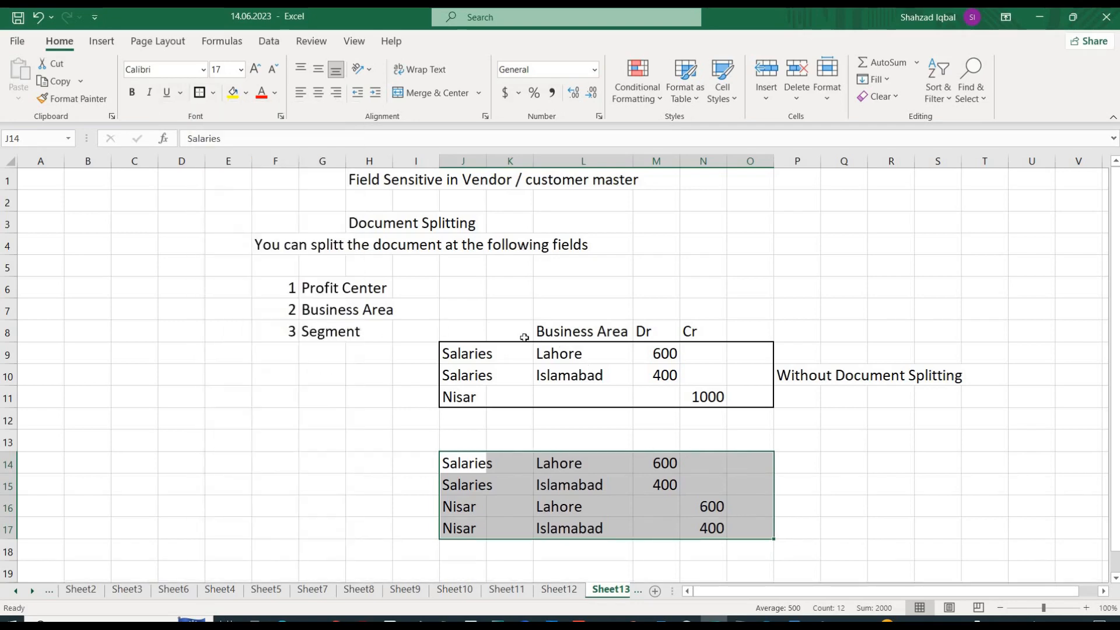
drag(457, 350, 740, 392)
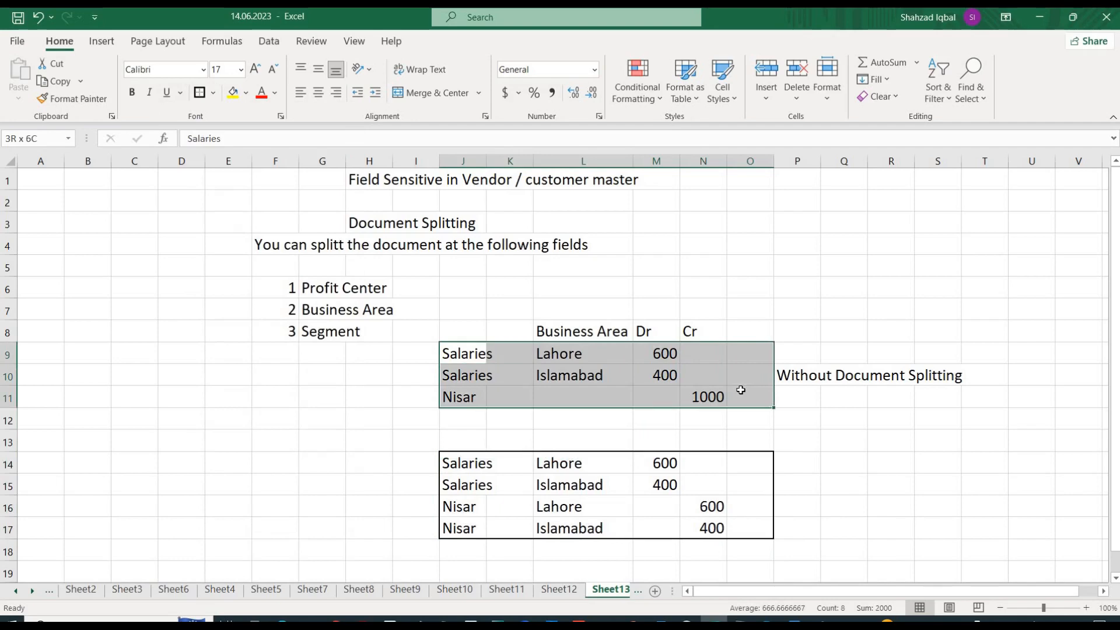
- Put a thick outside border around the original journal entry in J9:O11, and reapply it to the split entry in J14:O17
key(F4)
click(449, 463)
drag(616, 523, 750, 528)
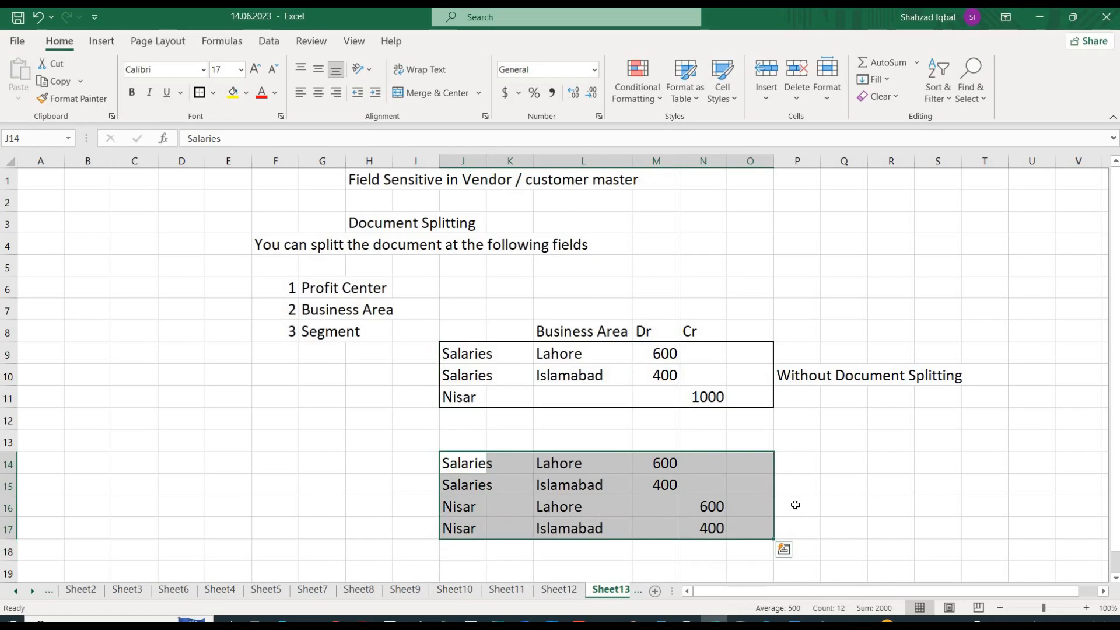
key(F4)
- Label the split journal entry in P15 with "With document spllitting at business area"
click(806, 490)
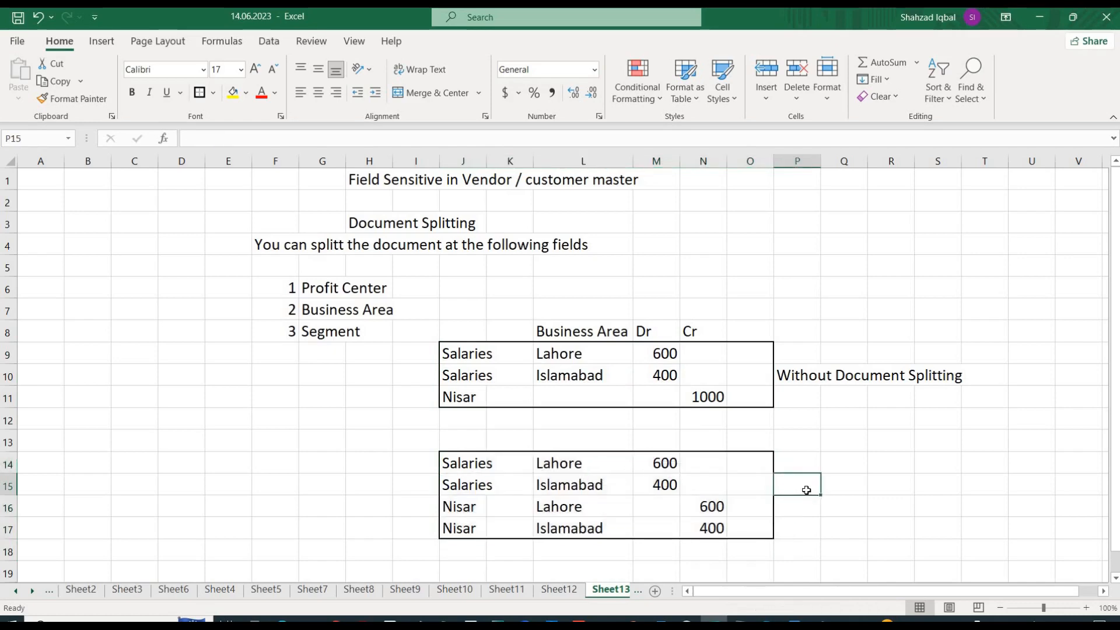
text(With d)
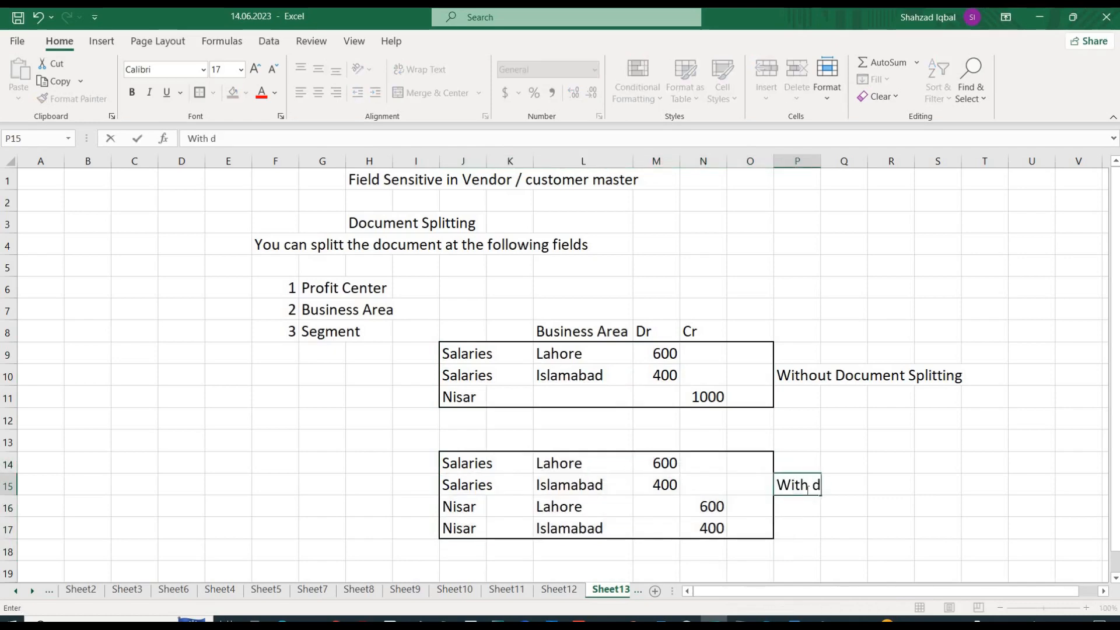
text(ocument spllit)
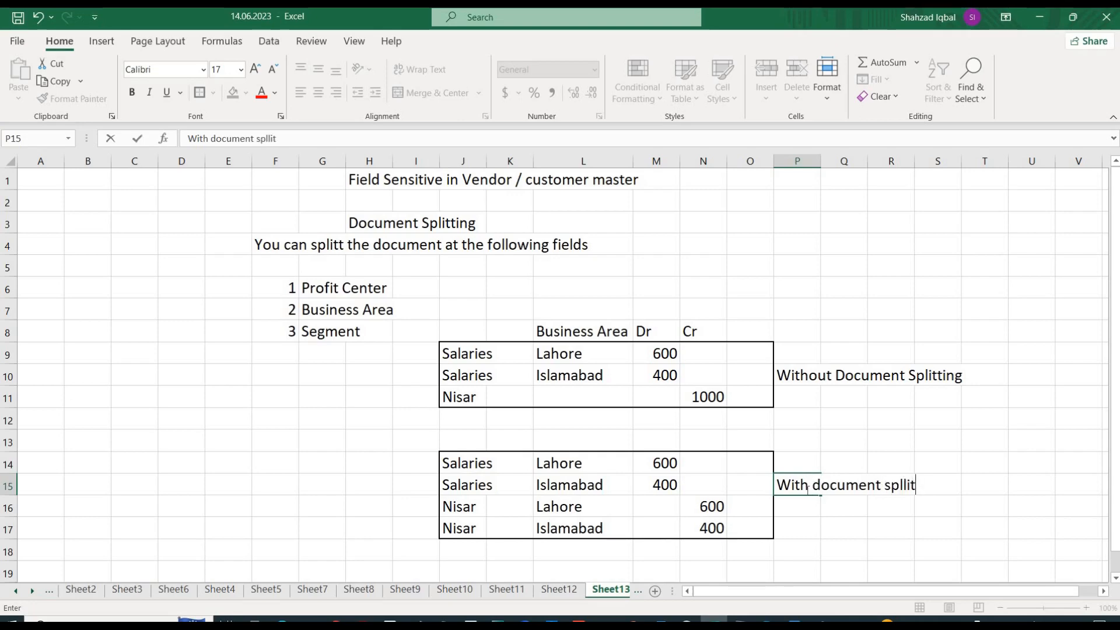
text(ting at busine)
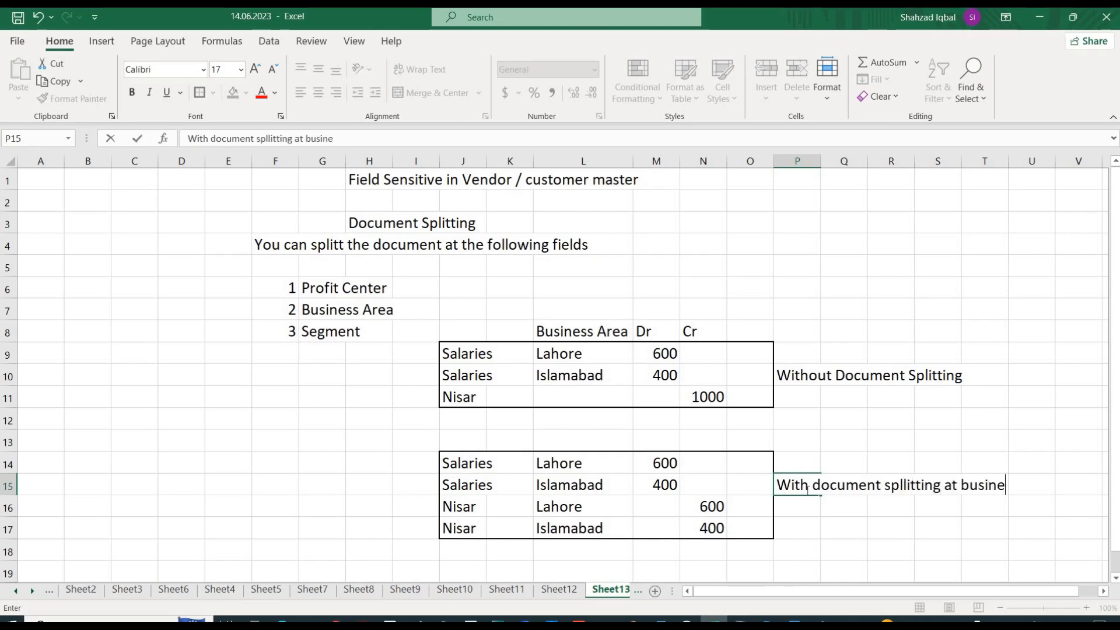
text(ss area)
key(Return)
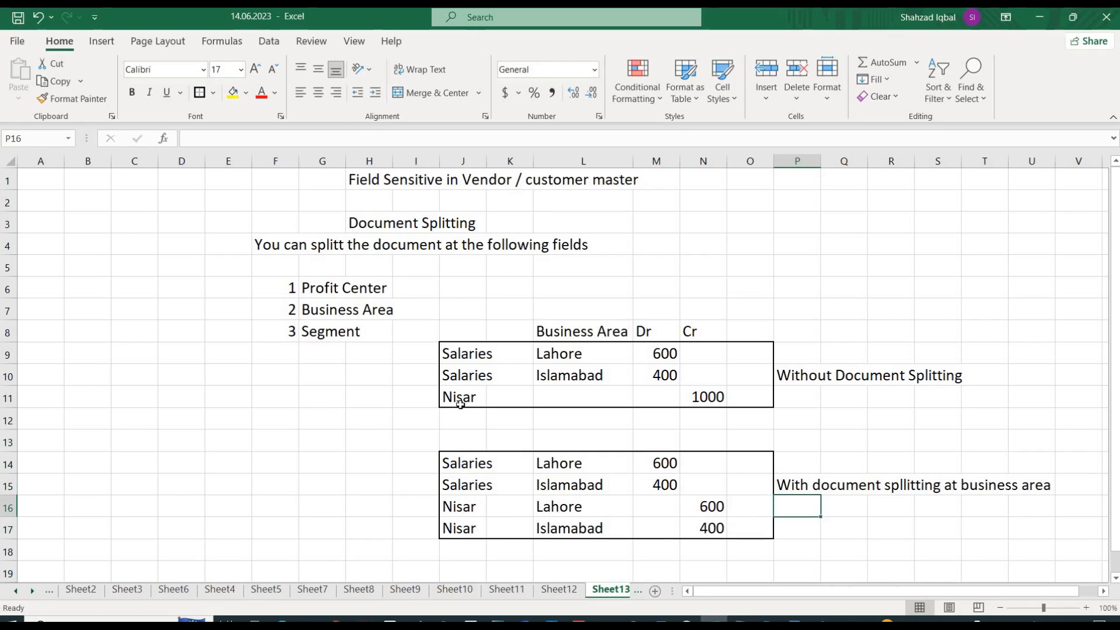
- Compare the unsplit vendor line with the business area amounts and the split entry, and review the profit center, business area and segment fields
drag(455, 399, 745, 406)
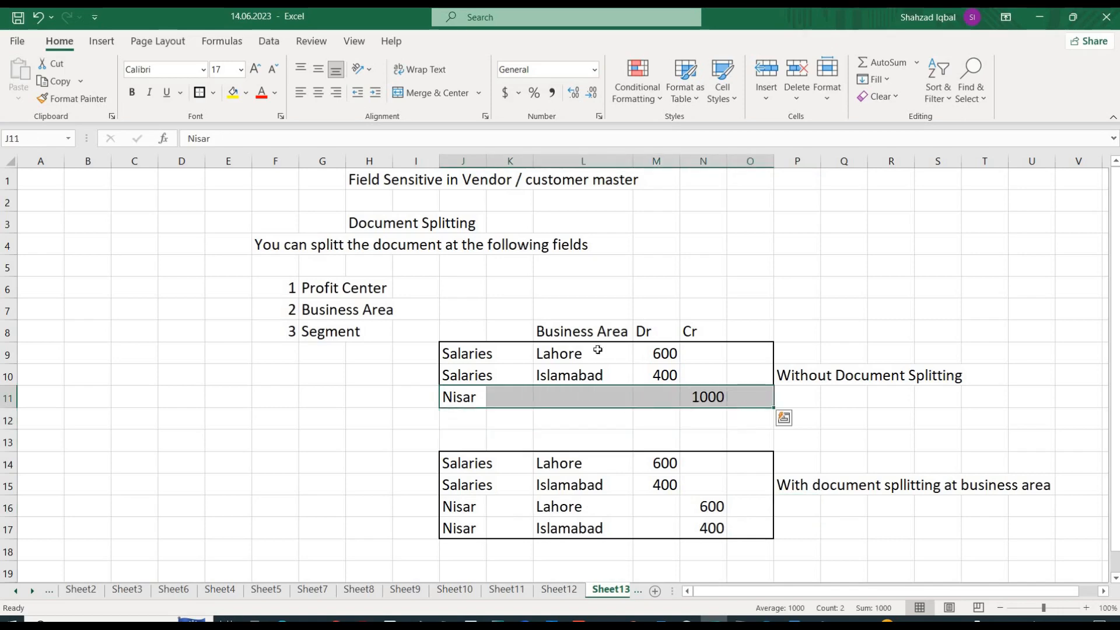
drag(648, 351, 576, 371)
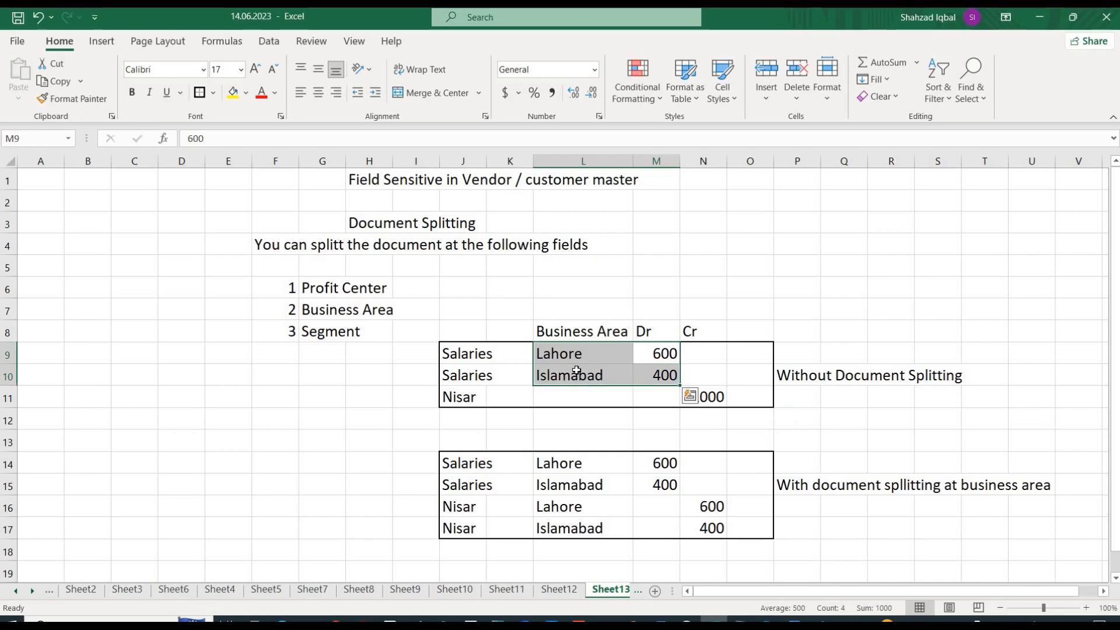
click(602, 475)
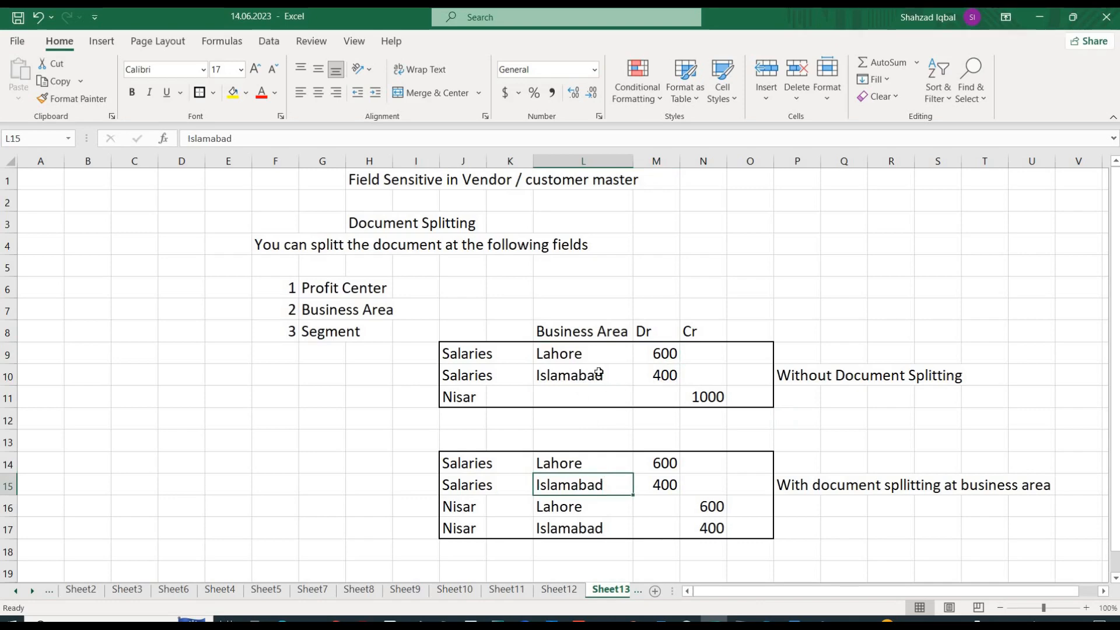
drag(562, 354, 567, 375)
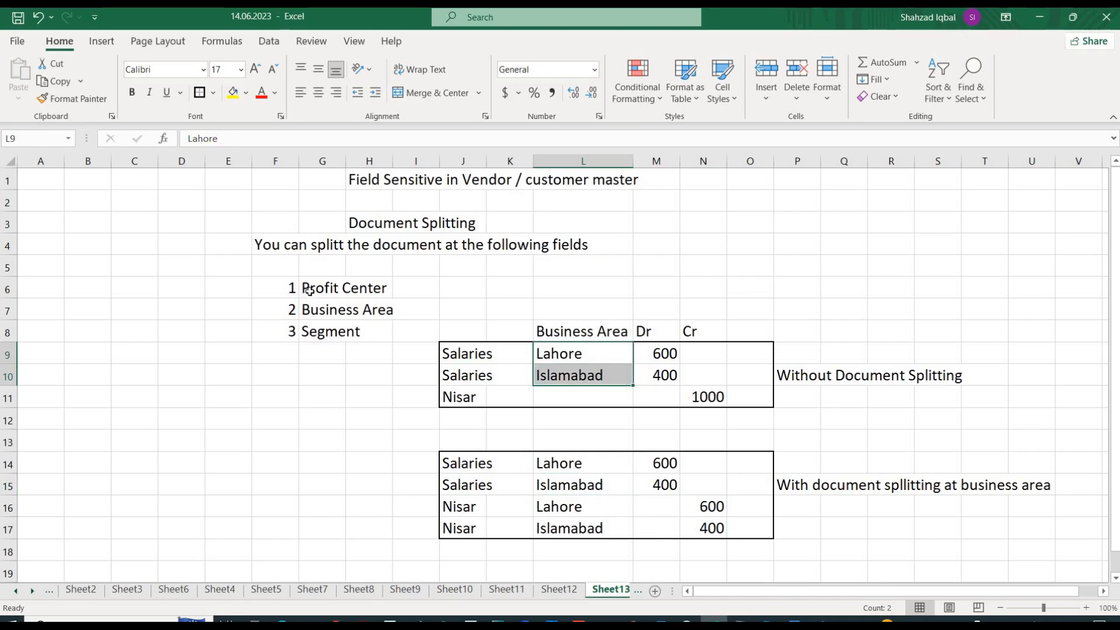
drag(309, 290, 467, 290)
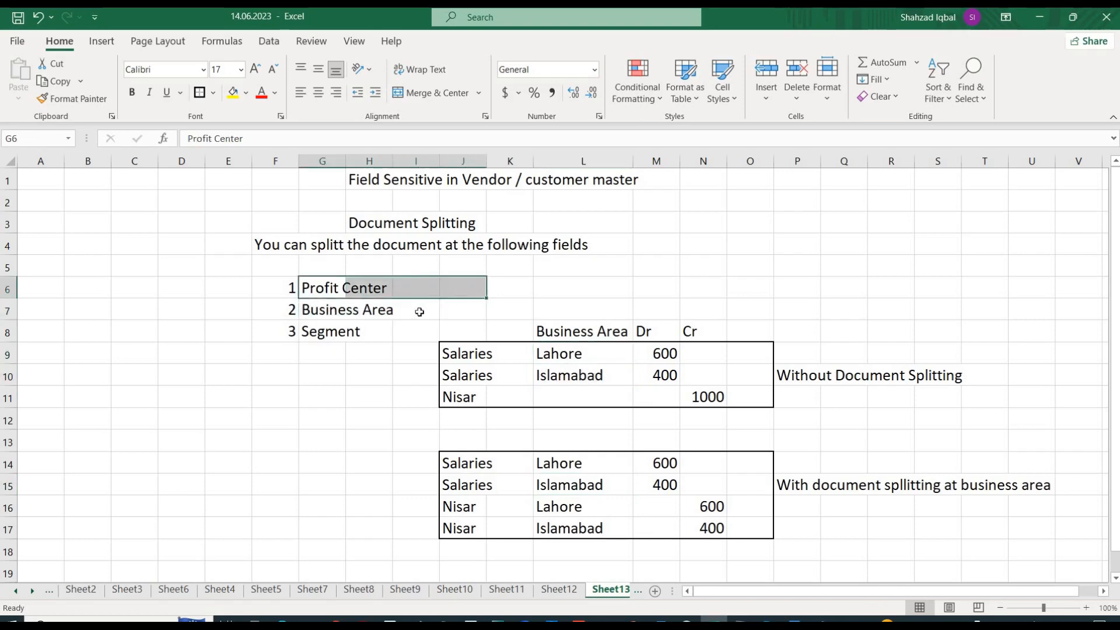
drag(411, 335, 325, 326)
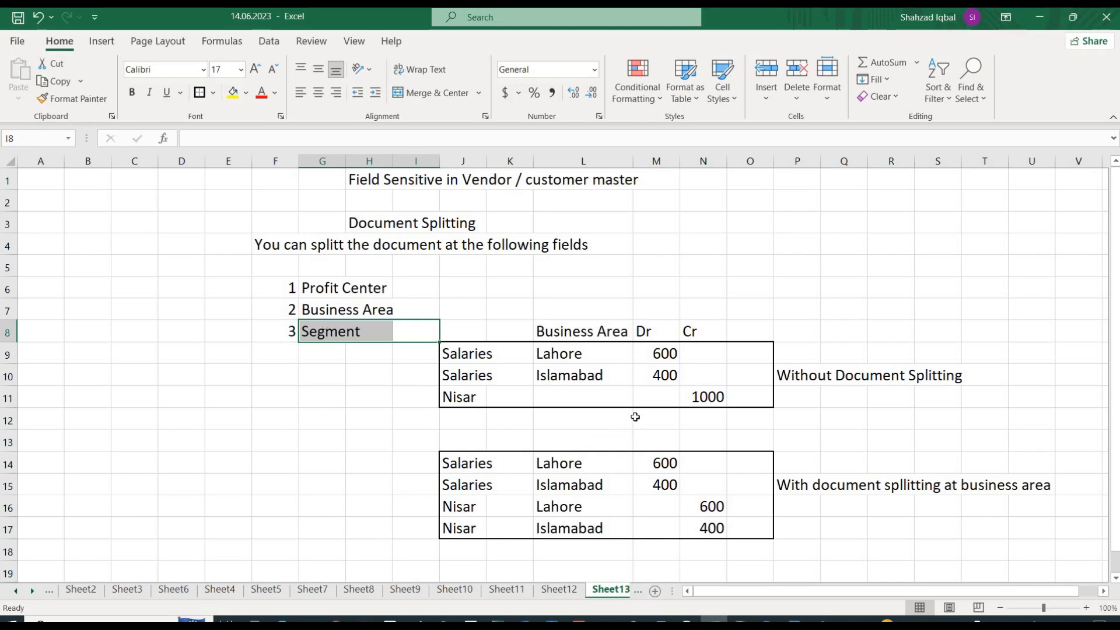
click(594, 397)
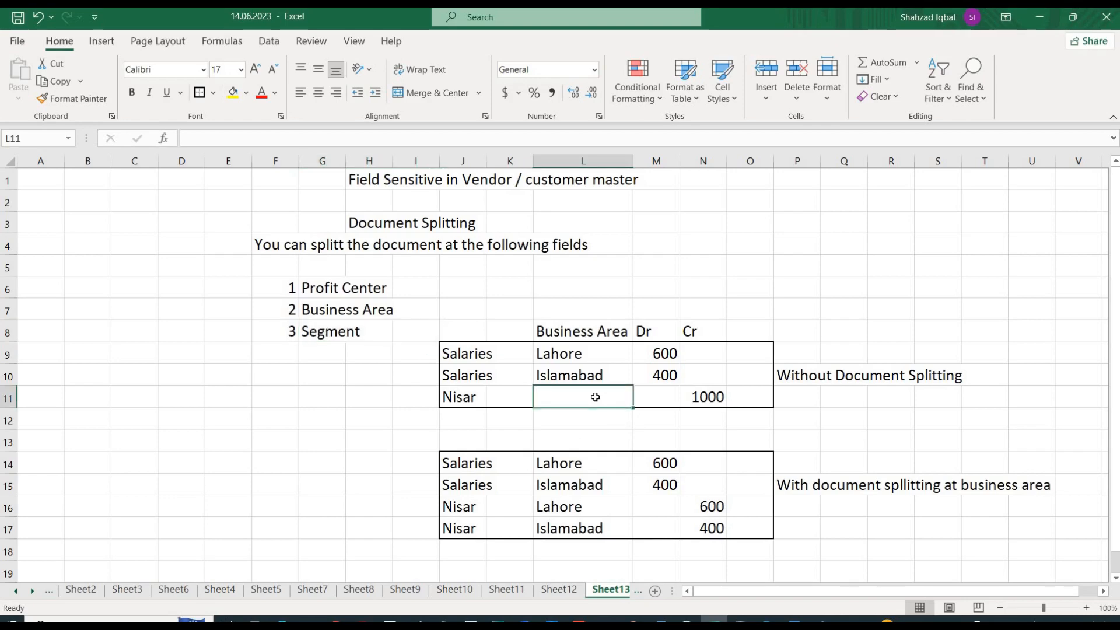
click(458, 396)
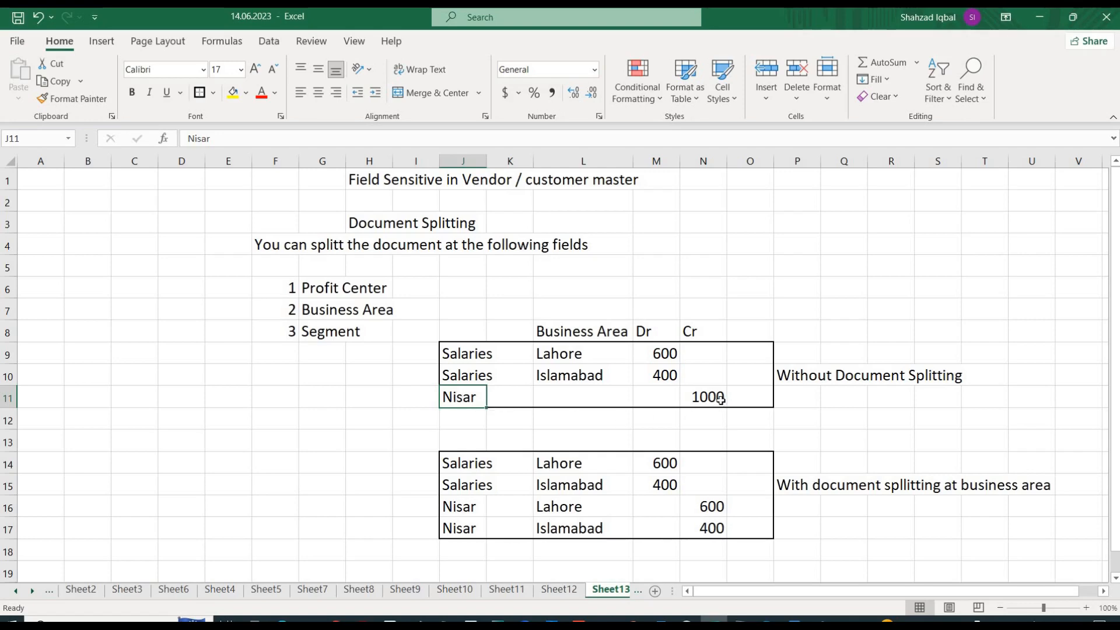
drag(721, 398, 470, 402)
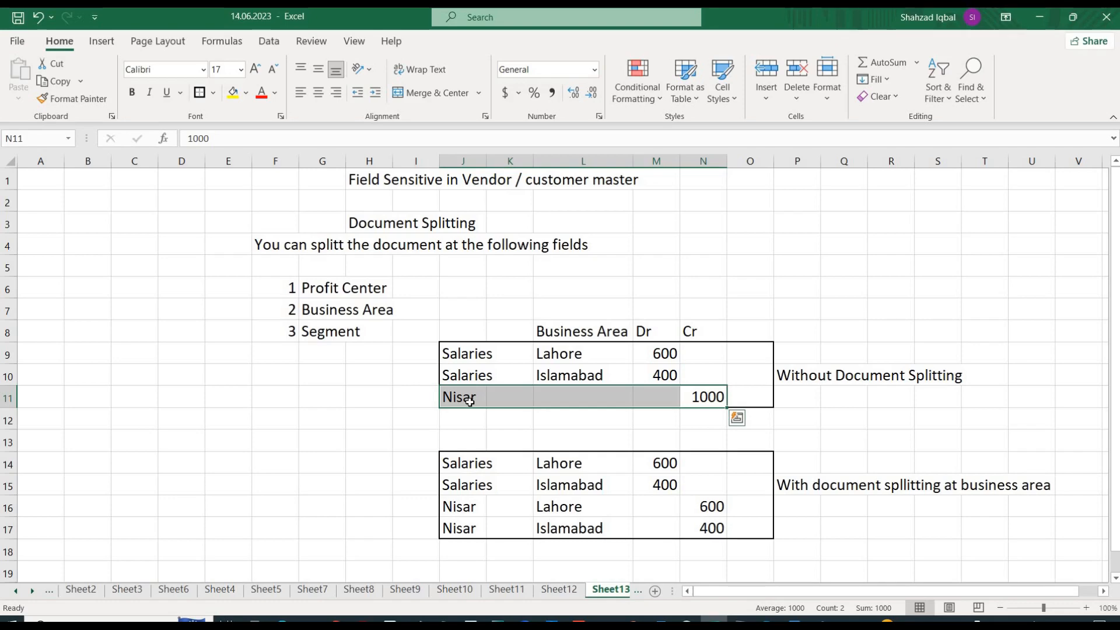
click(668, 397)
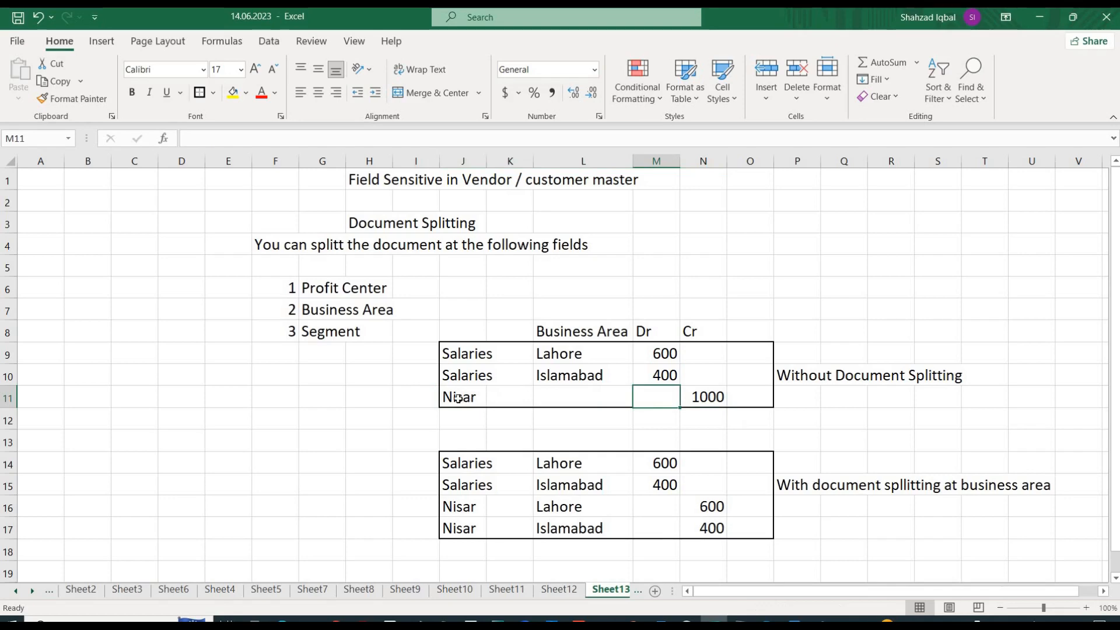
drag(455, 396, 709, 401)
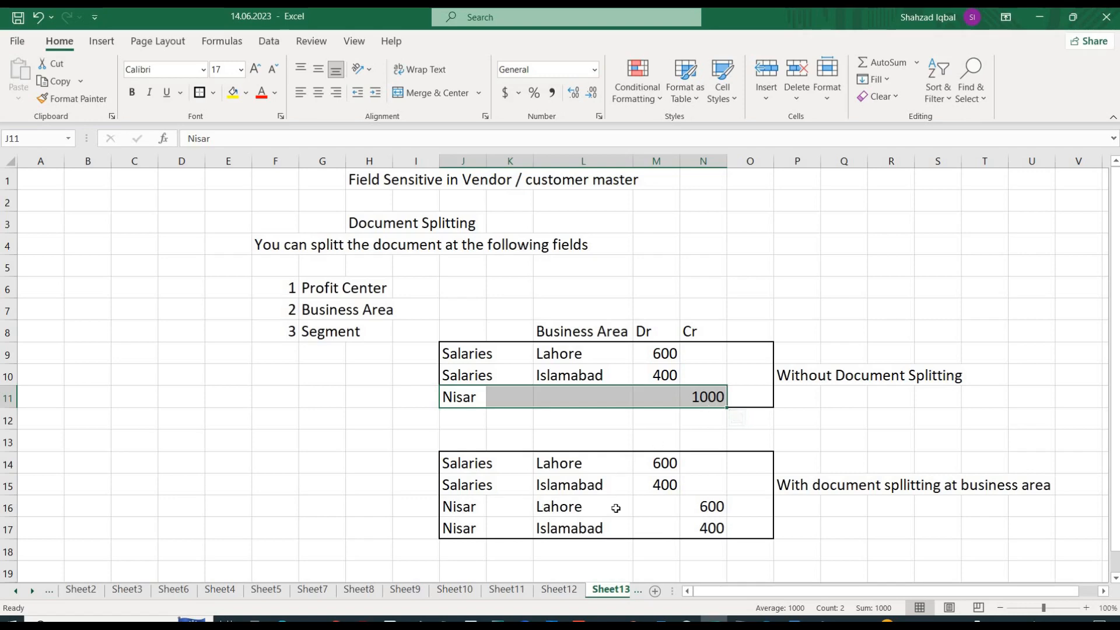
drag(793, 491, 1033, 492)
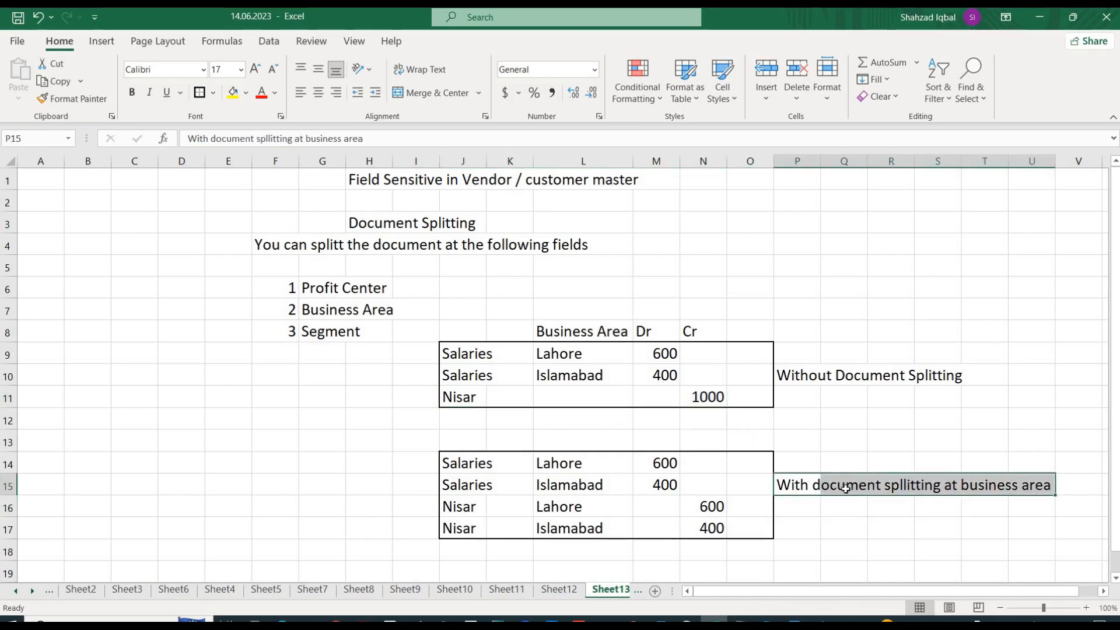
click(312, 296)
click(311, 306)
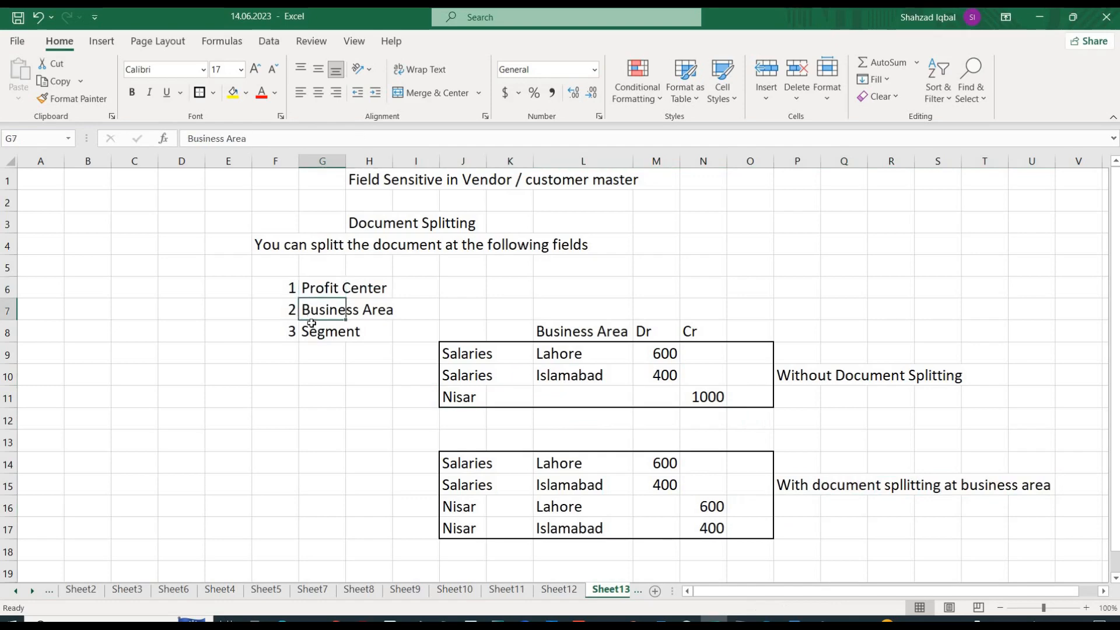
click(310, 330)
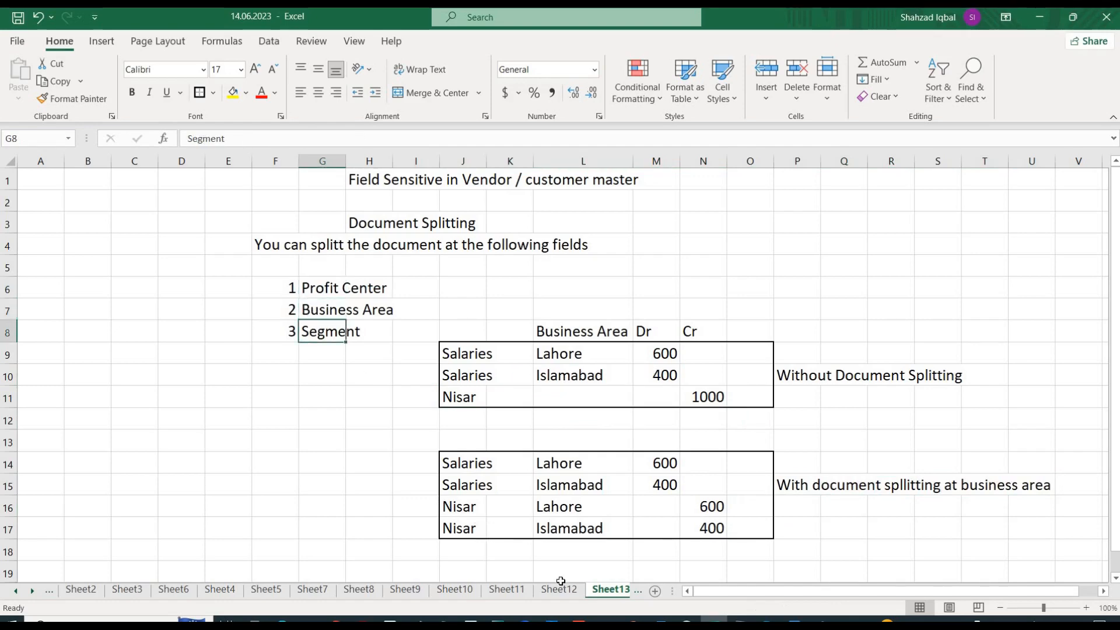
- Switch to the SAP session with the business area entries, return to the IMG structure, and collapse the Enterprise Structure node
mouse_move(607, 622)
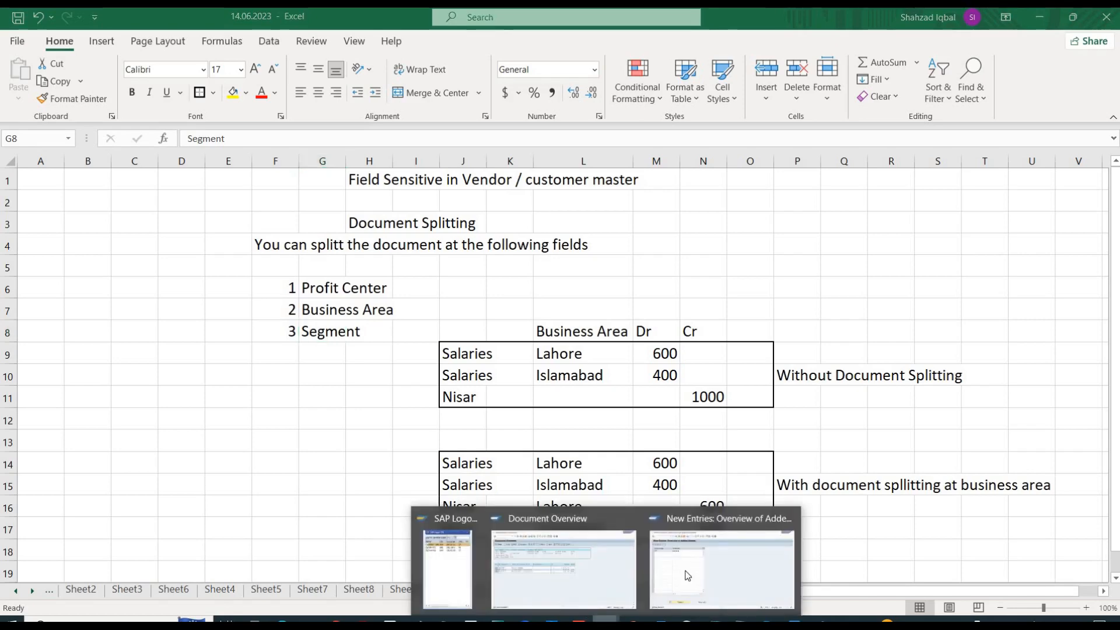
click(722, 560)
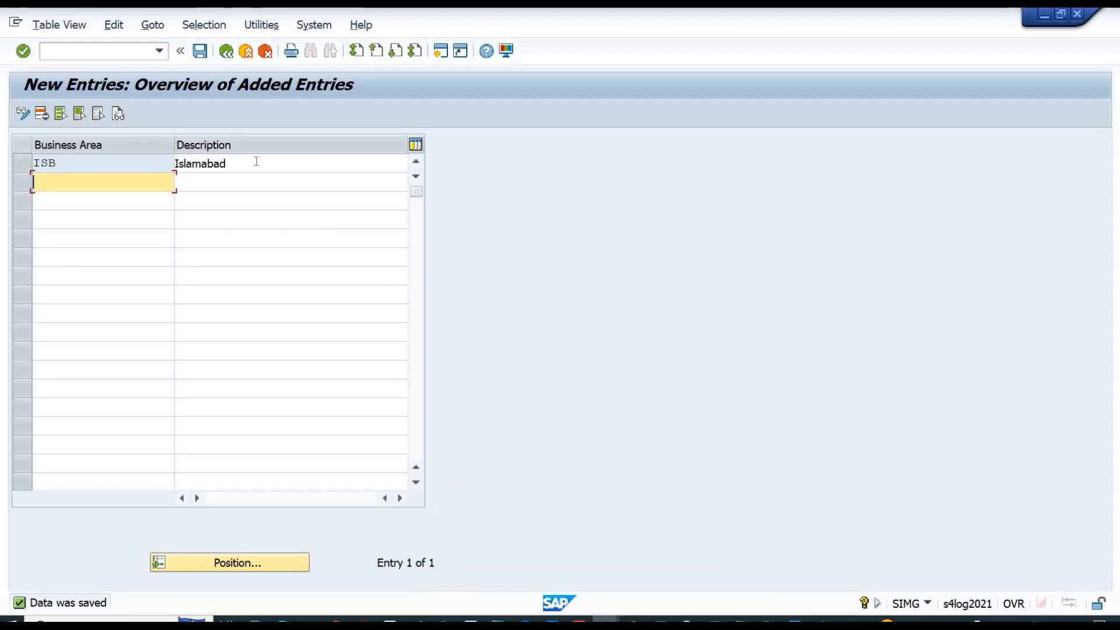
click(247, 52)
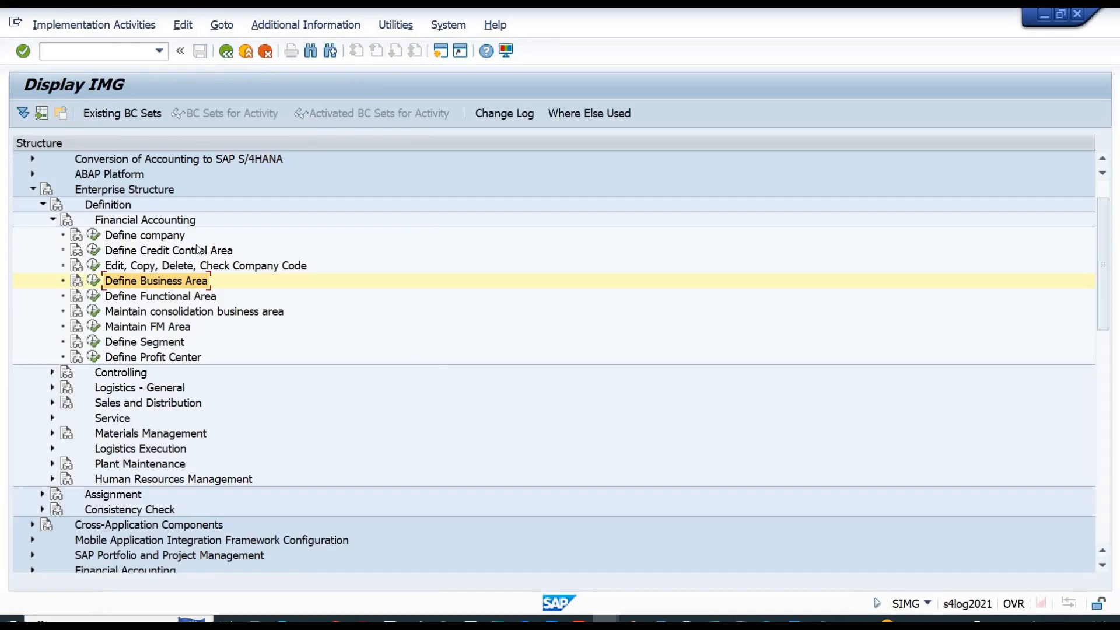
key(Left)
key(Left)
key(Left)
key(Left)
key(Left)
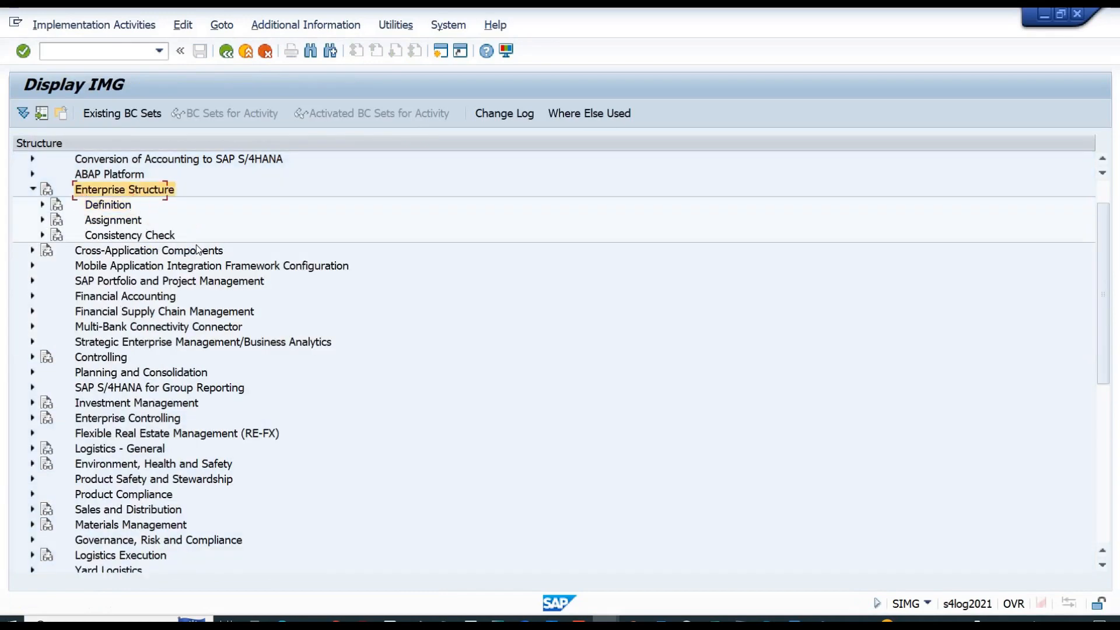
key(Left)
- Expand Financial Accounting, General Ledger Accounting and Business Transactions in the IMG down to the Document Splitting activities
key(Down)
key(Down)
key(Down)
key(Down)
key(Down)
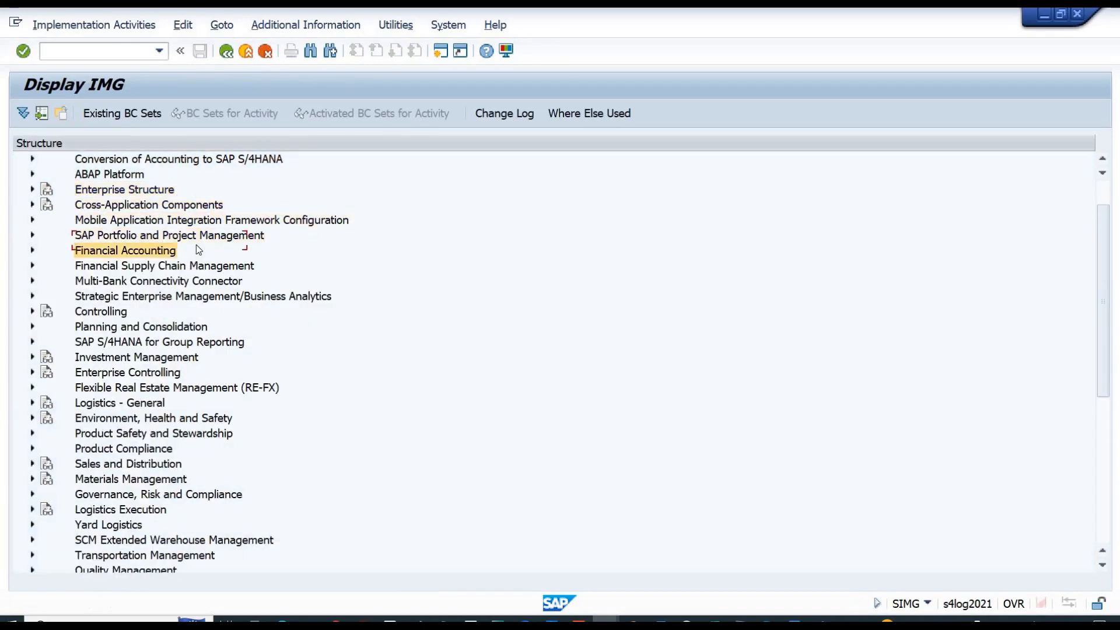
key(Up)
key(Right)
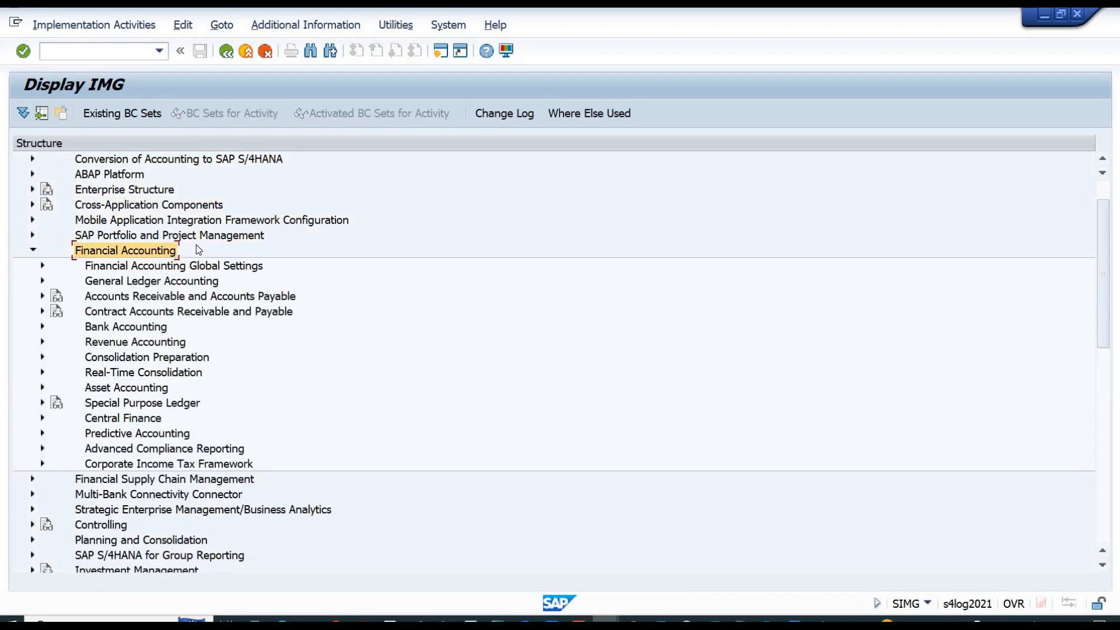
key(Down)
key(Down)
key(Right)
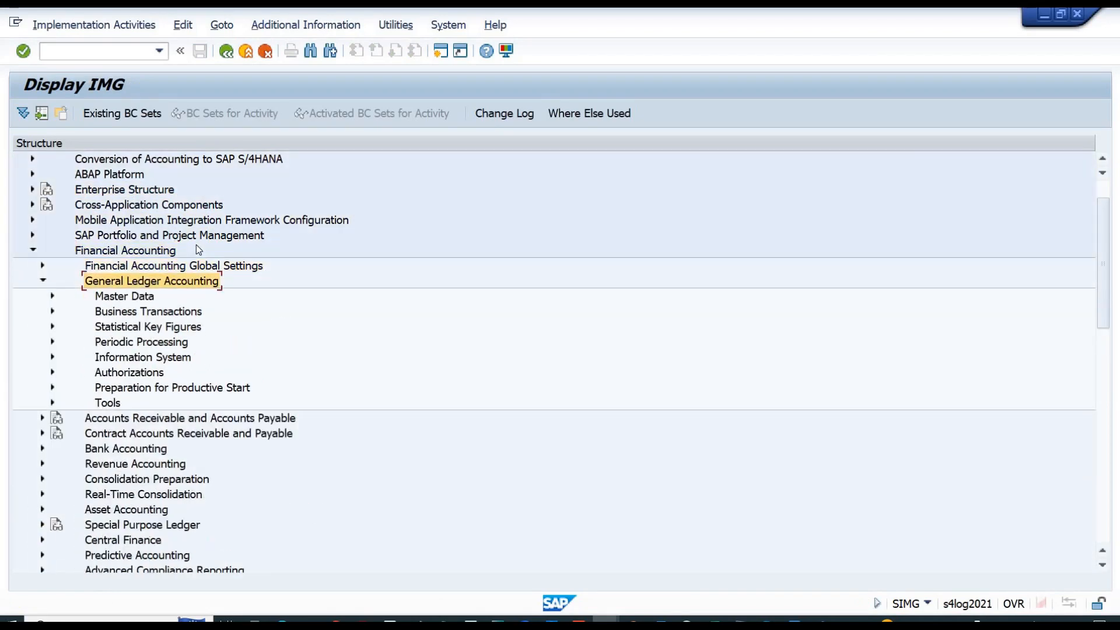
double_click(112, 314)
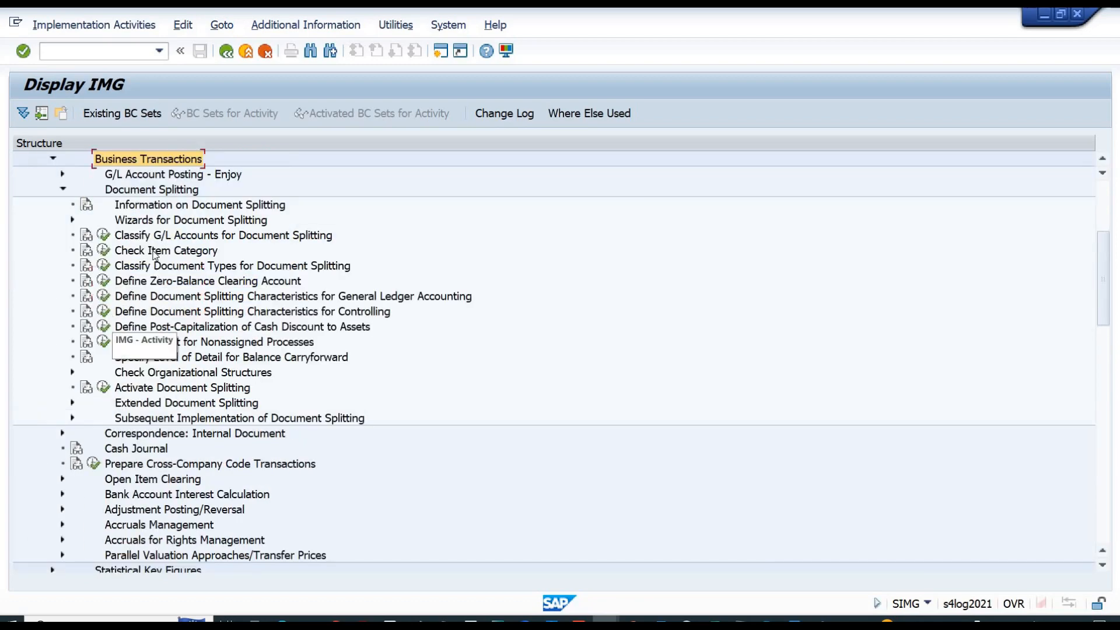
double_click(132, 192)
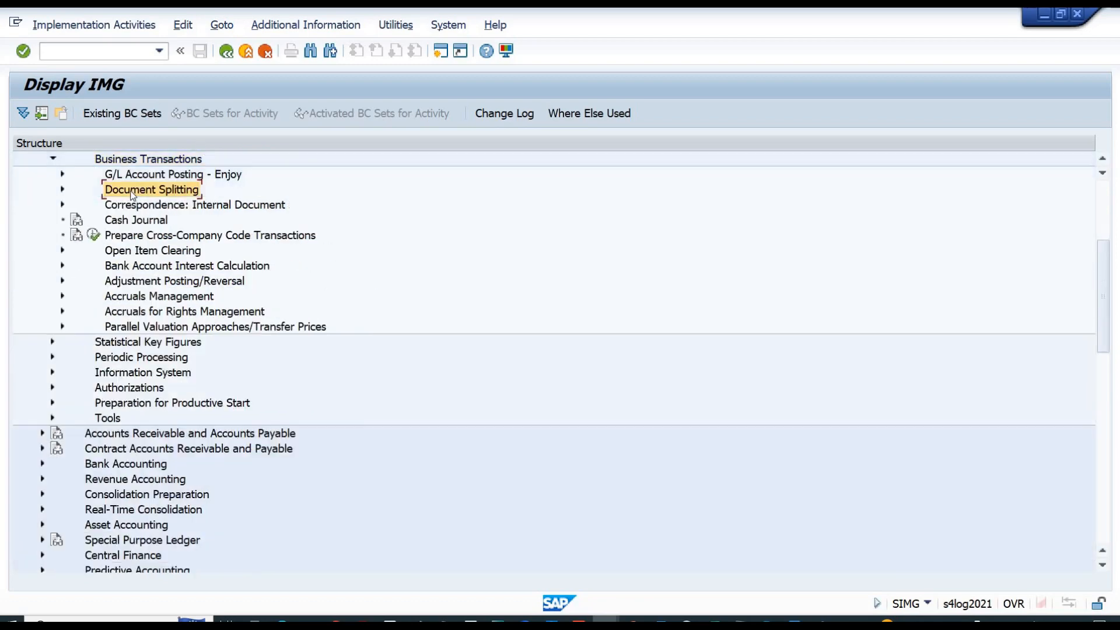
double_click(148, 192)
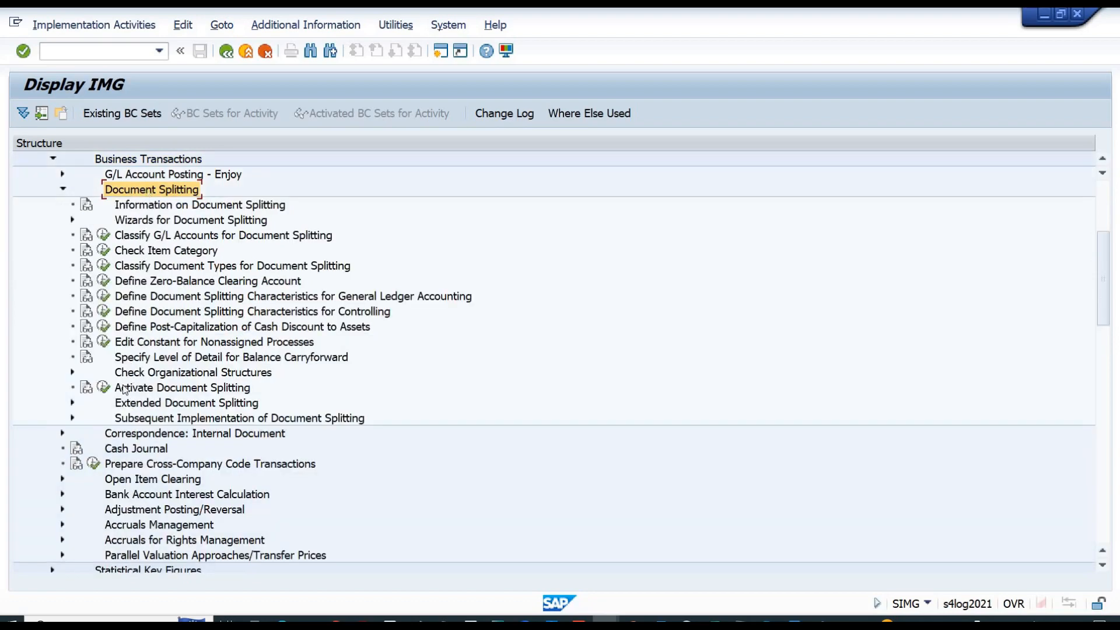
- Try to open the Activate Document Splitting activity, and decline to display the locked data
click(106, 387)
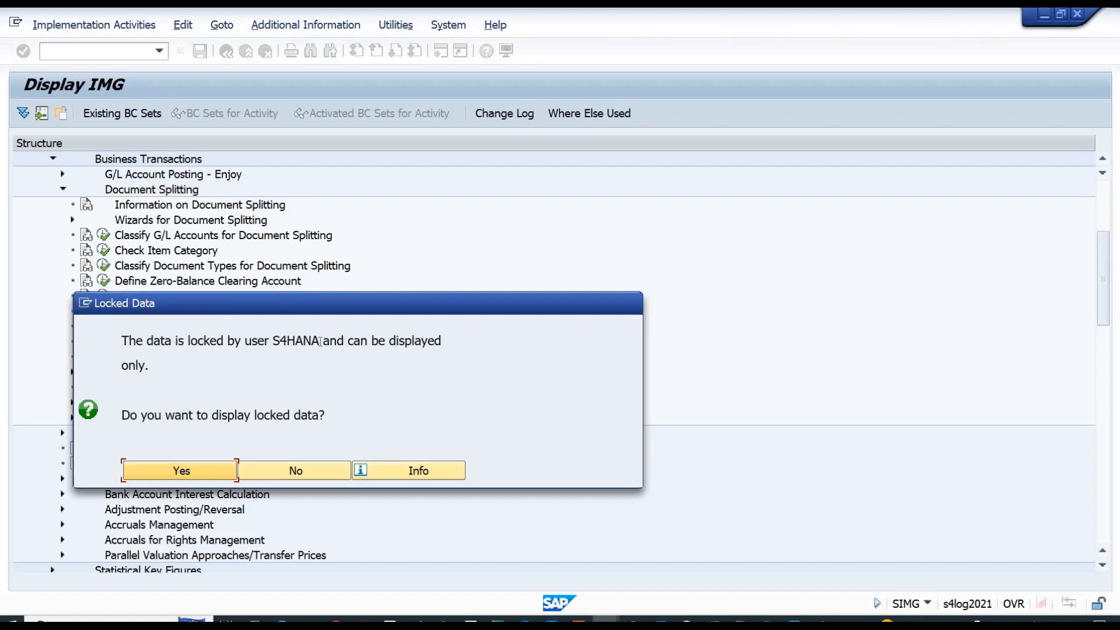
drag(320, 341, 272, 341)
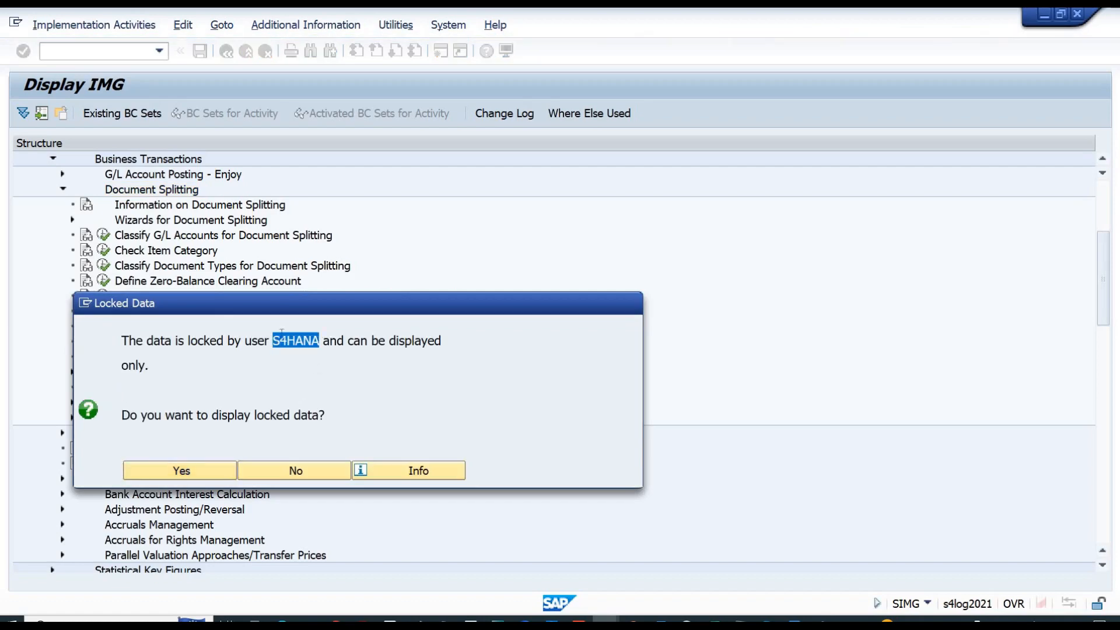
click(300, 470)
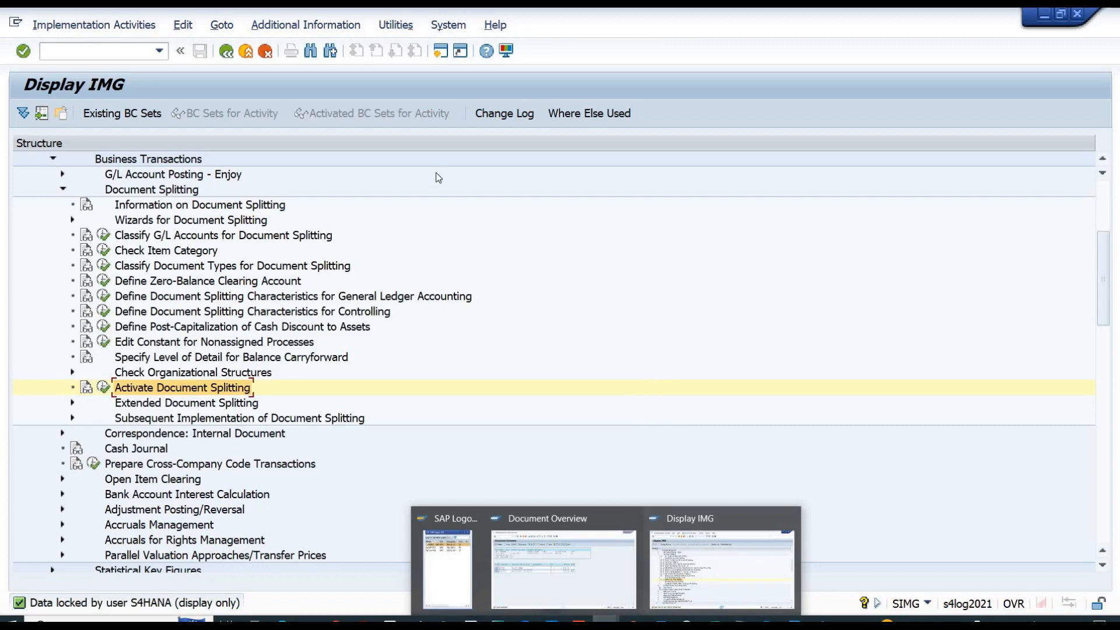
- Open a new SAP session and start Enqueue Administration with transaction SM12
click(438, 52)
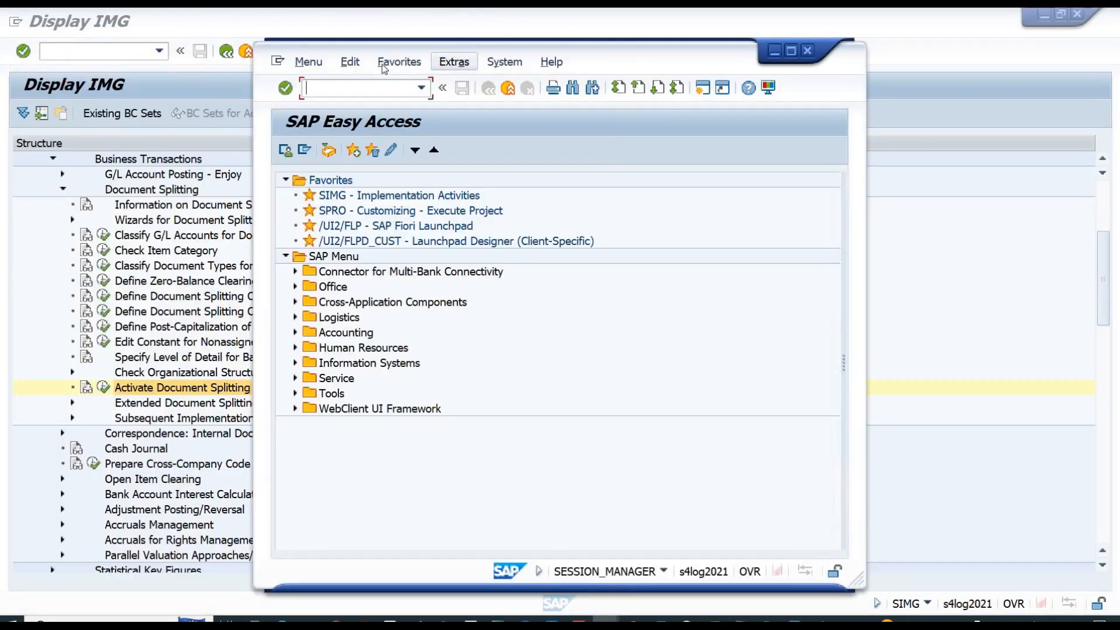
text(simg)
key(Return)
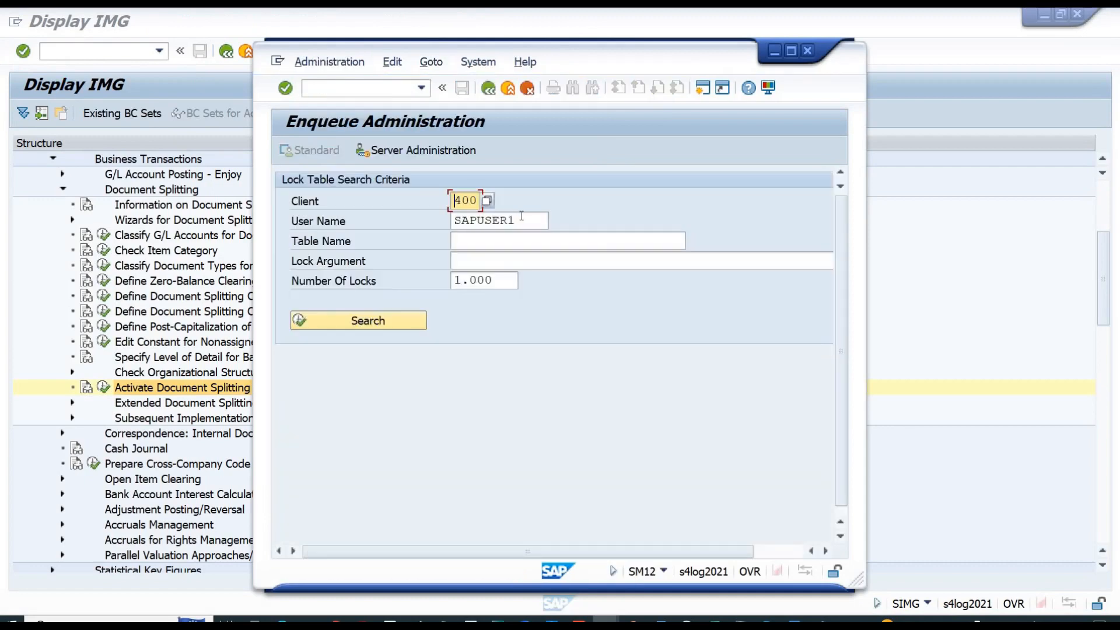
- Search the lock table for entries held by user S4HANA in client 400
key(shift+Home)
text(S4HANA)
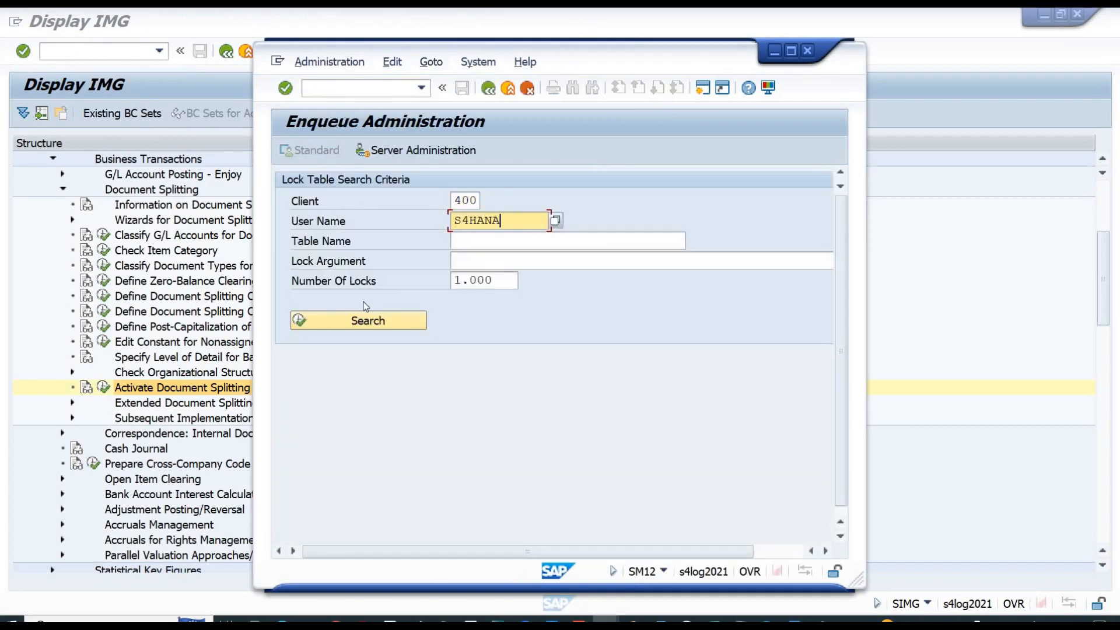
click(360, 318)
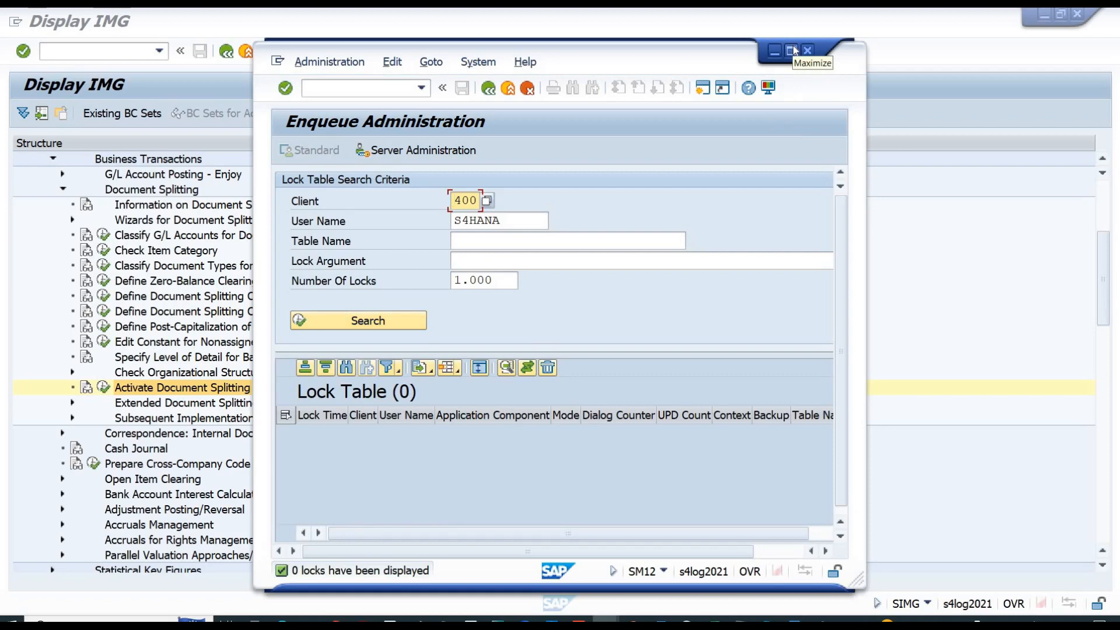
- Retry Activate Document Splitting from the IMG, copy the locking user's name from the lock notice, and decline to display the locked data
click(808, 50)
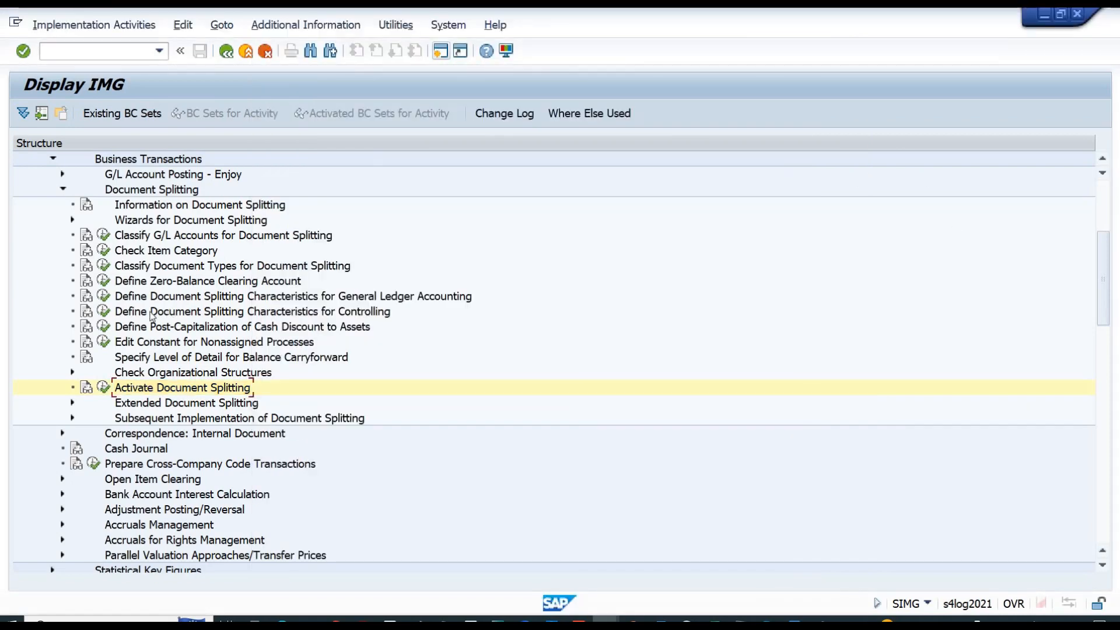
click(107, 386)
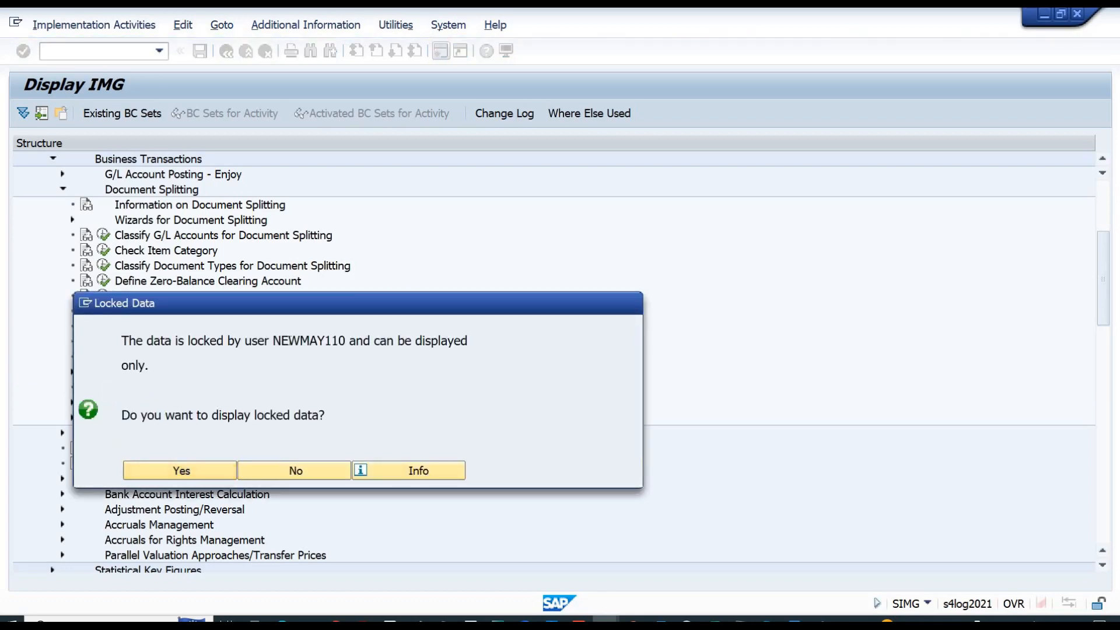
drag(273, 341, 347, 338)
key(ctrl+c)
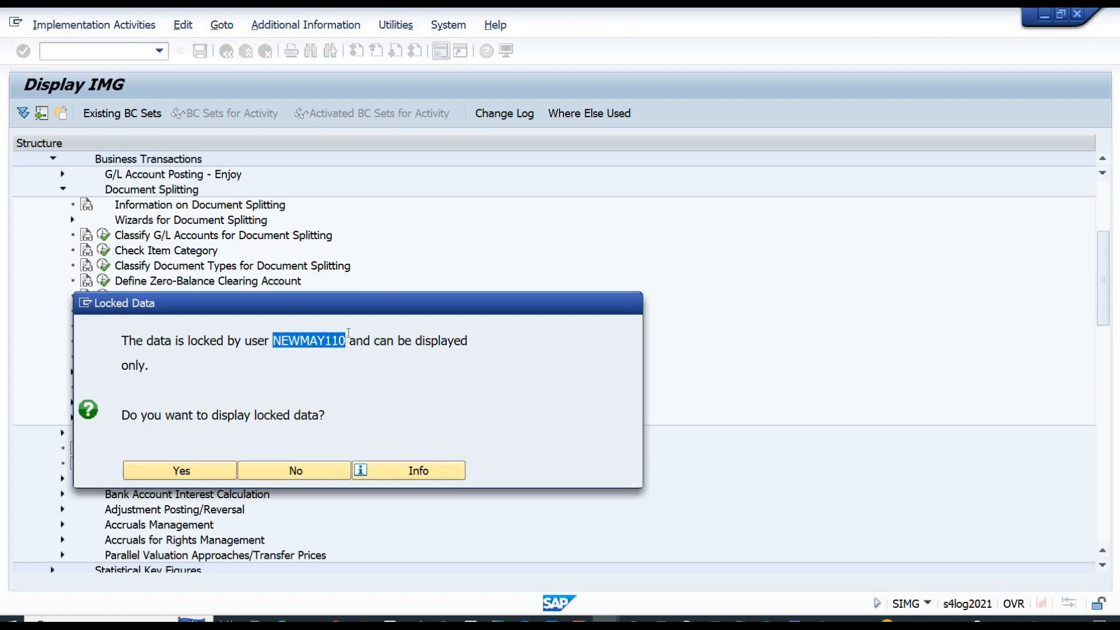
click(283, 472)
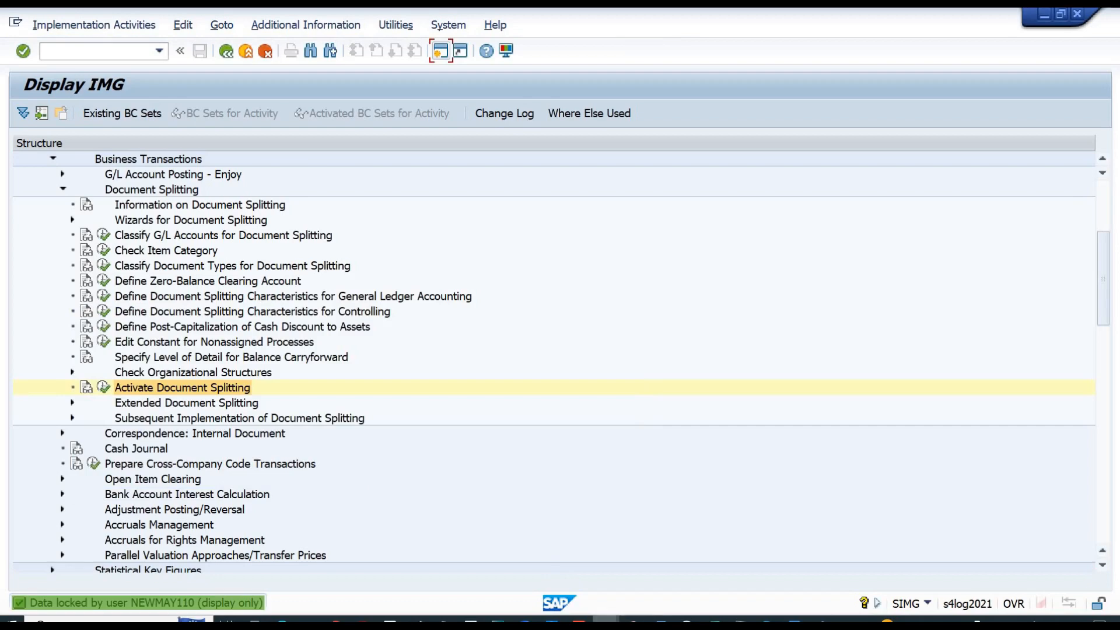
- Search Enqueue Administration for the copied user name's locks and delete the lock entry found
click(606, 619)
click(806, 580)
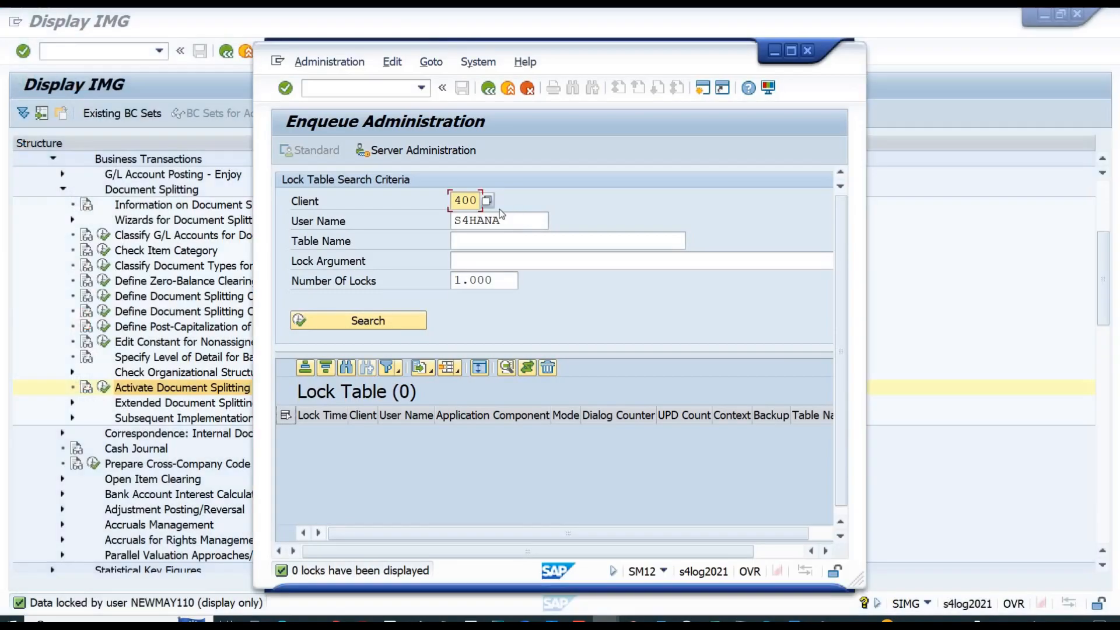
key(Tab)
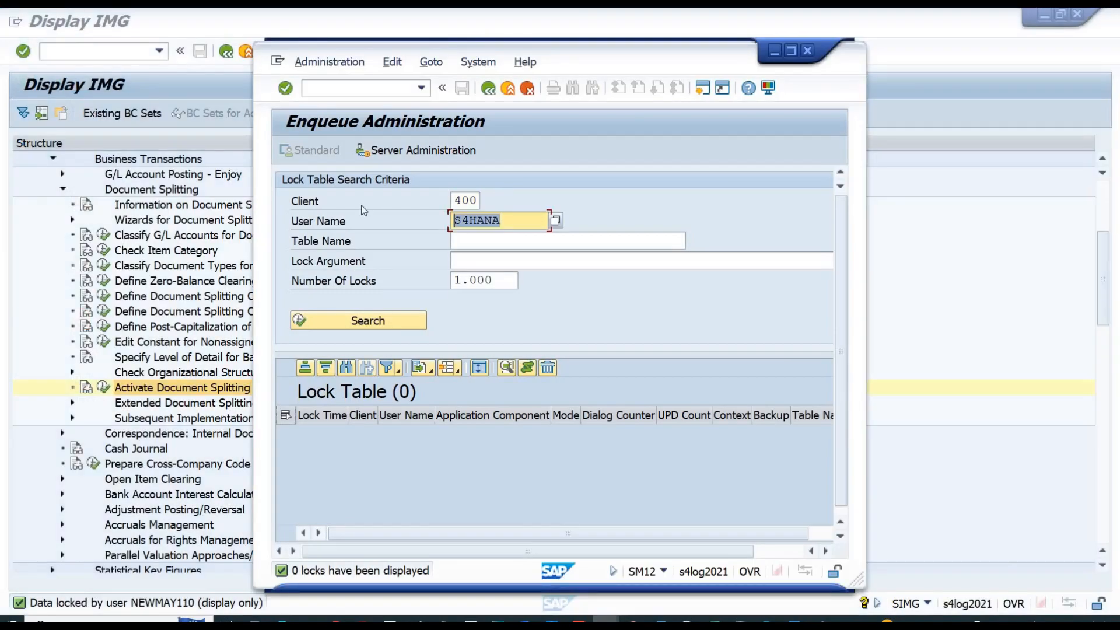
key(ctrl+v)
click(316, 318)
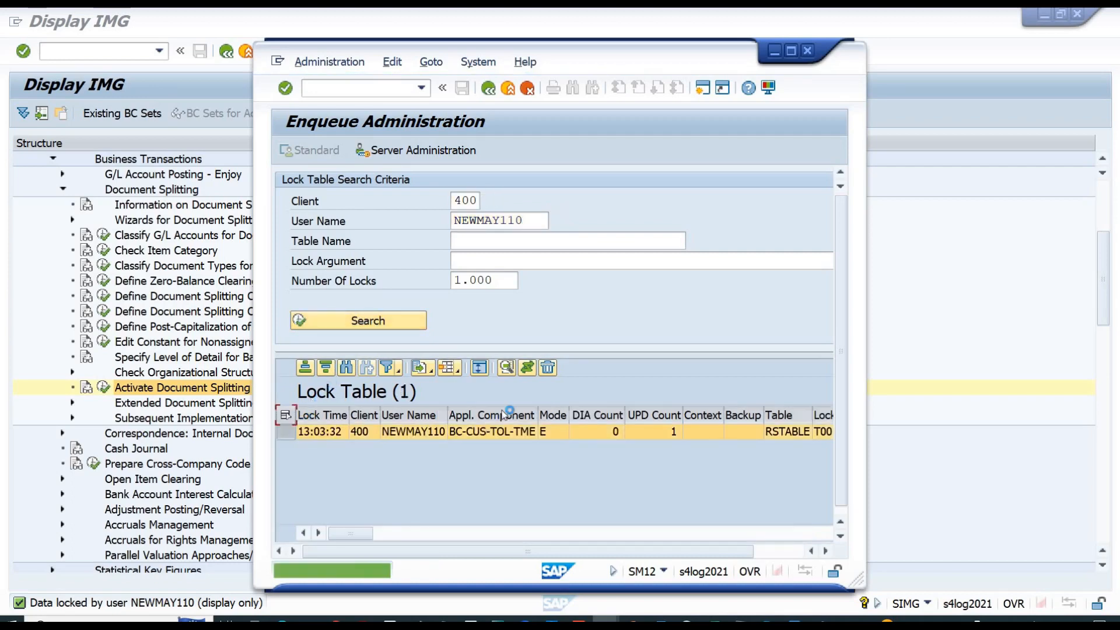
click(549, 370)
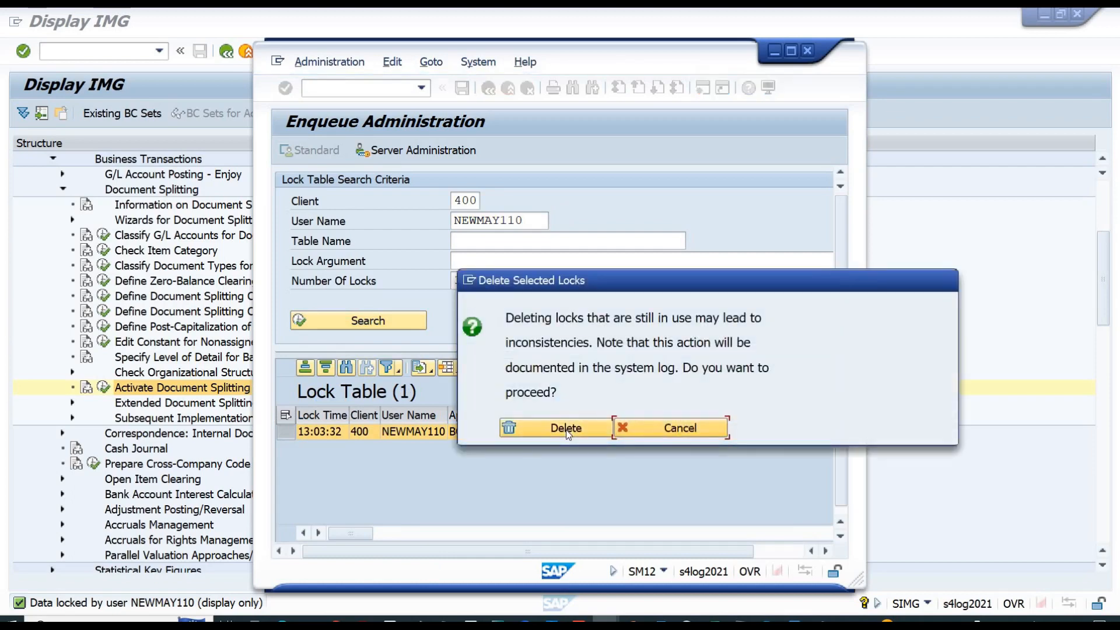
click(566, 430)
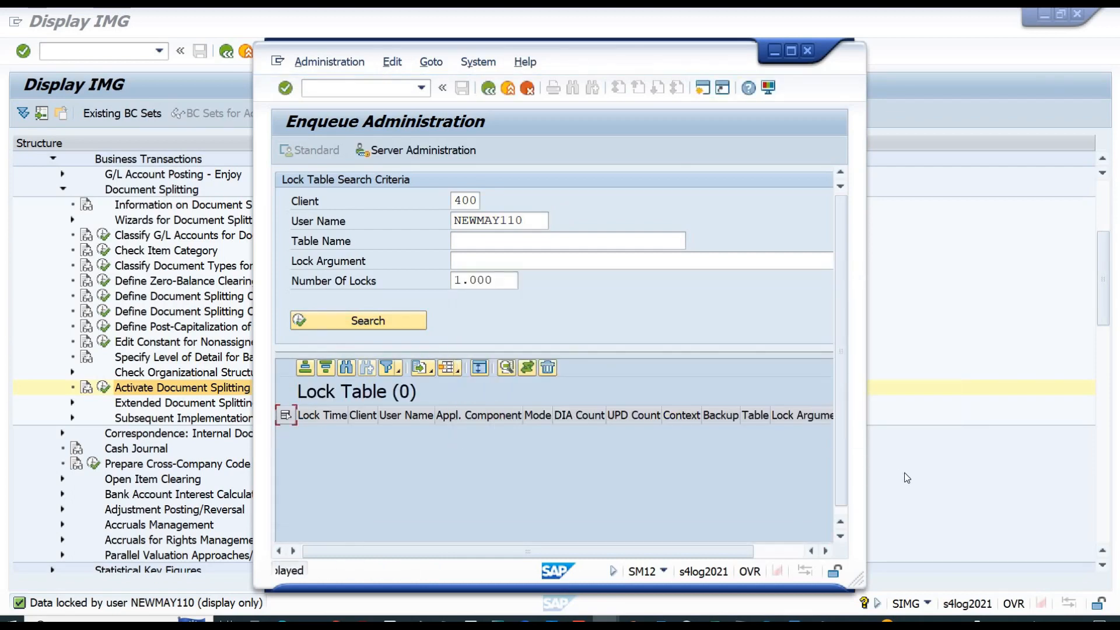
- Return to the IMG, open Activate Document Splitting, and display its Deactivation per Company Code overview
click(904, 472)
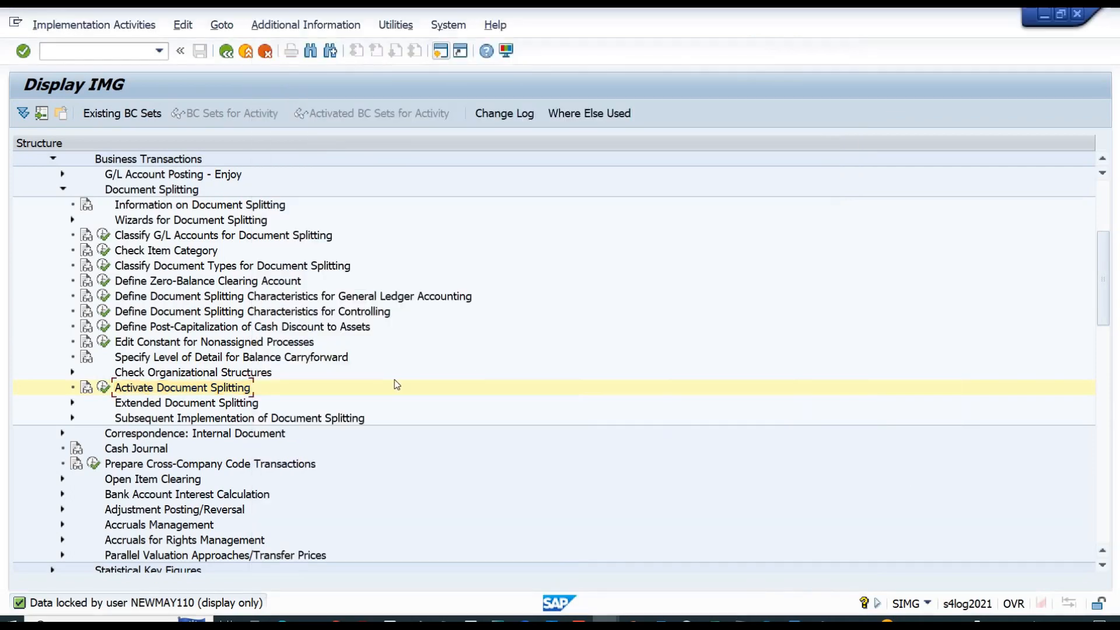
click(102, 387)
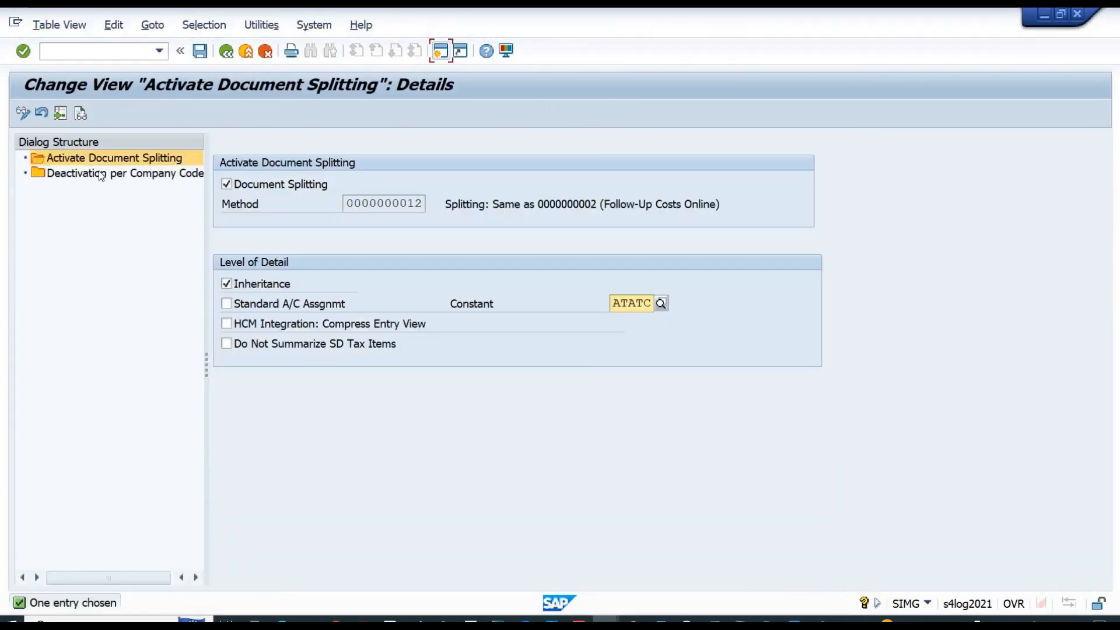
double_click(100, 174)
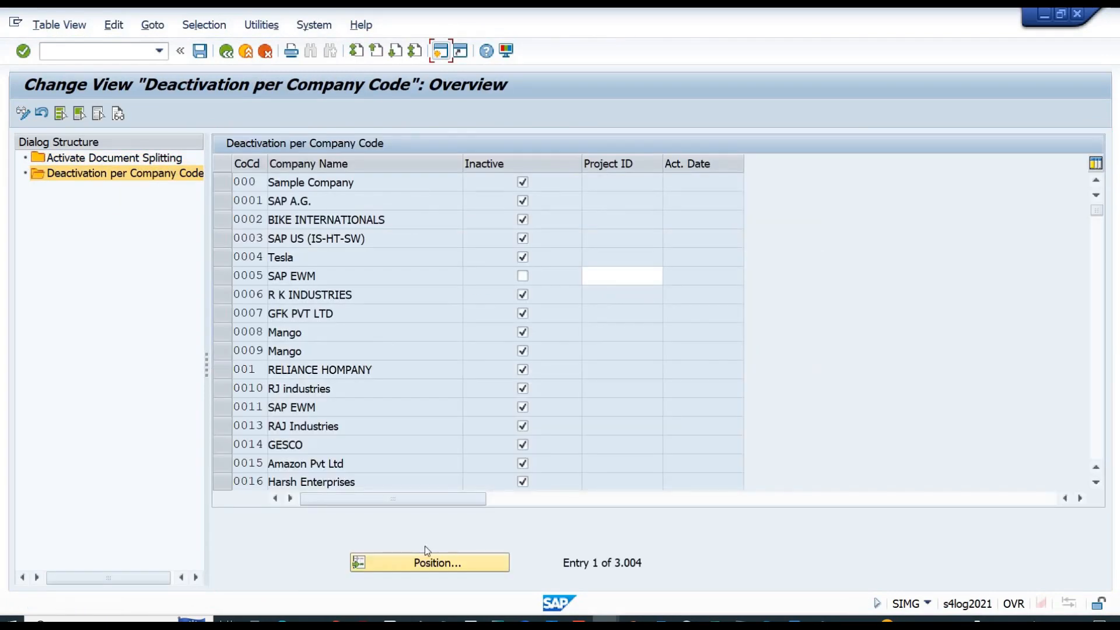
- Locate company code 1302 in the deactivation list and clear its Inactive setting
click(431, 560)
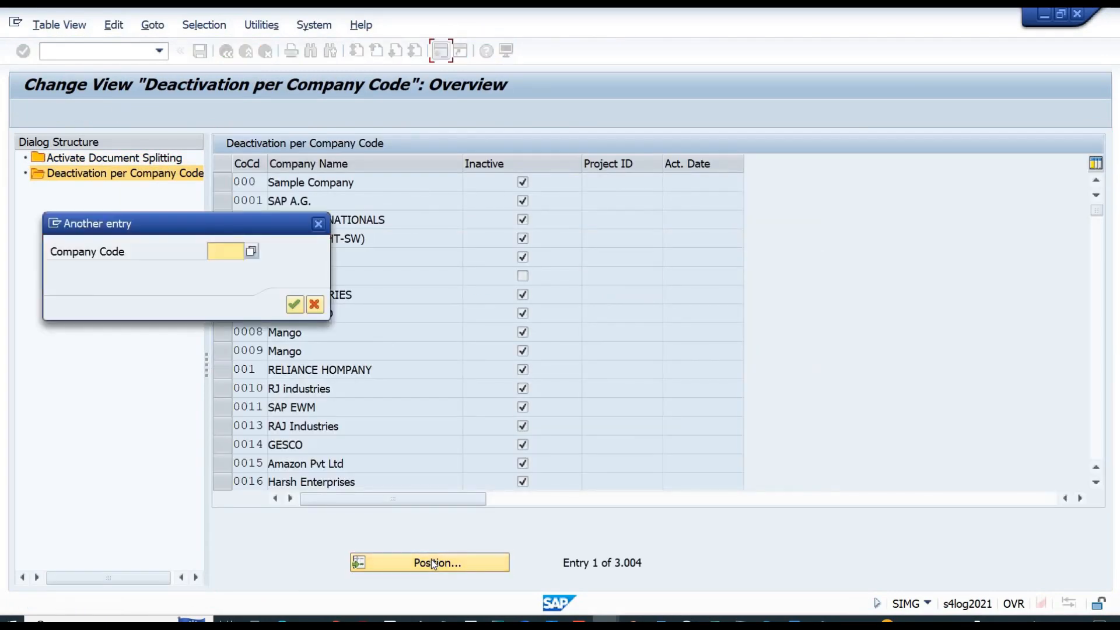
text(1302)
key(Return)
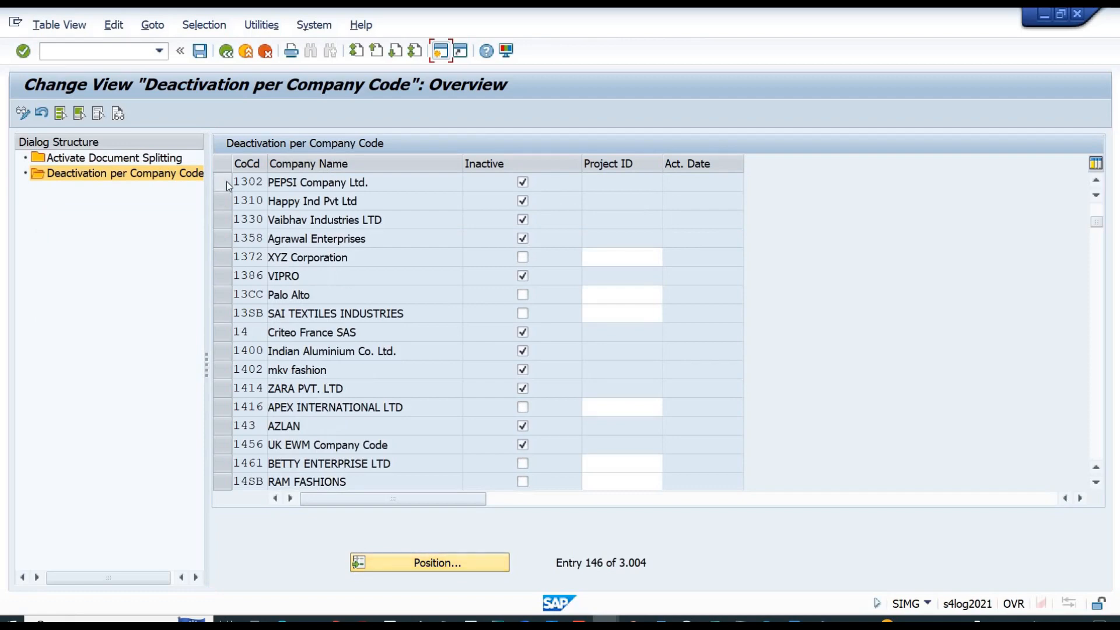
click(226, 180)
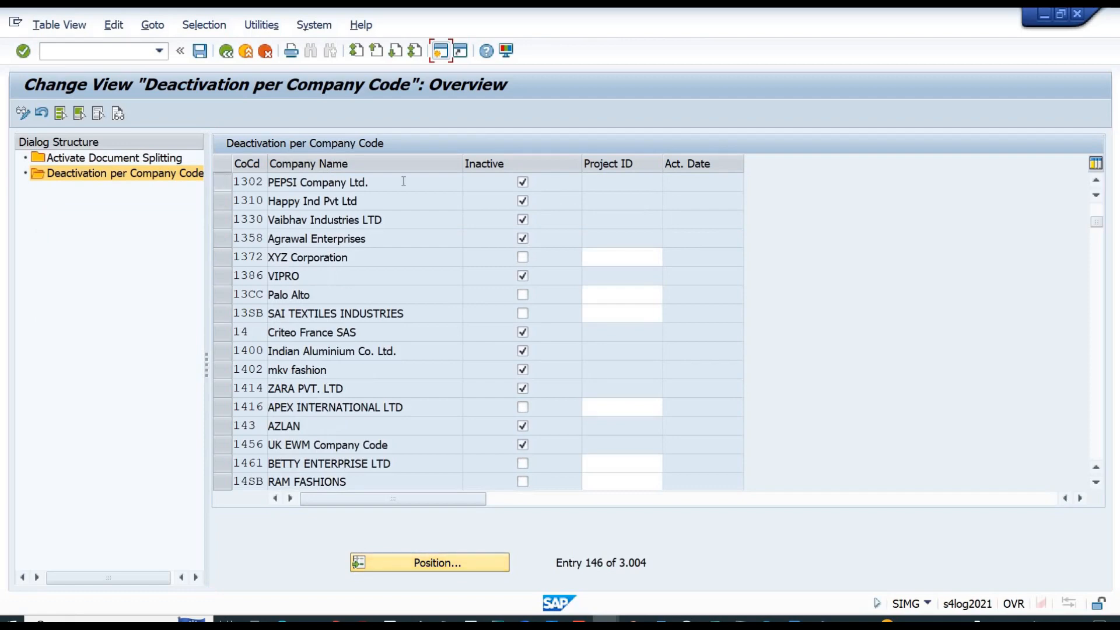
click(522, 183)
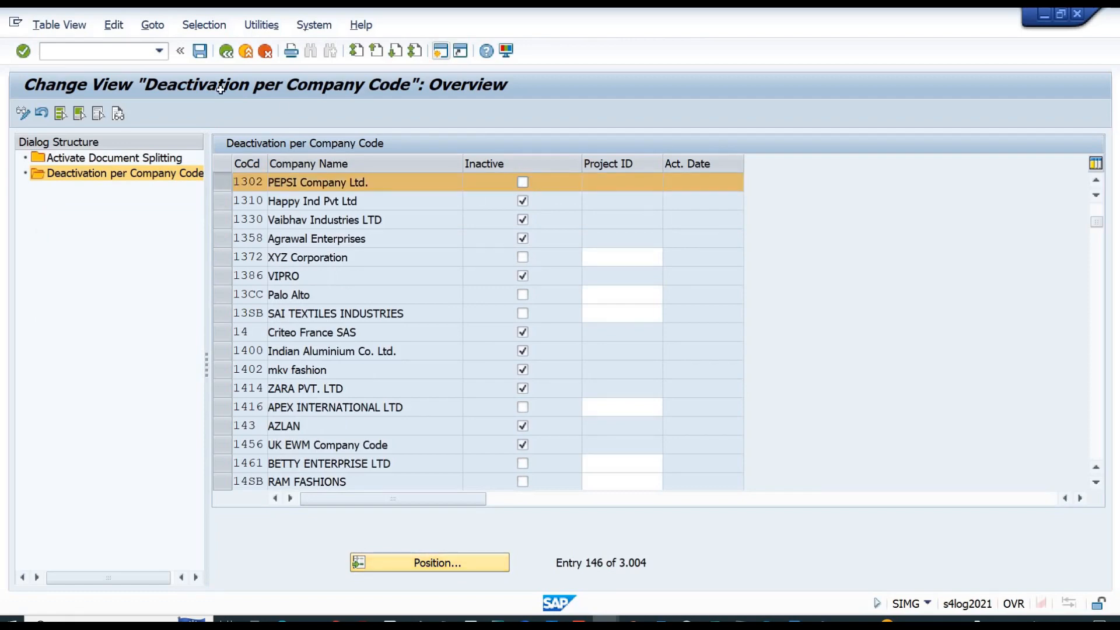
- Try to save the change, declaring the company codes without project assignment as already in productive use, and close the message list
click(200, 51)
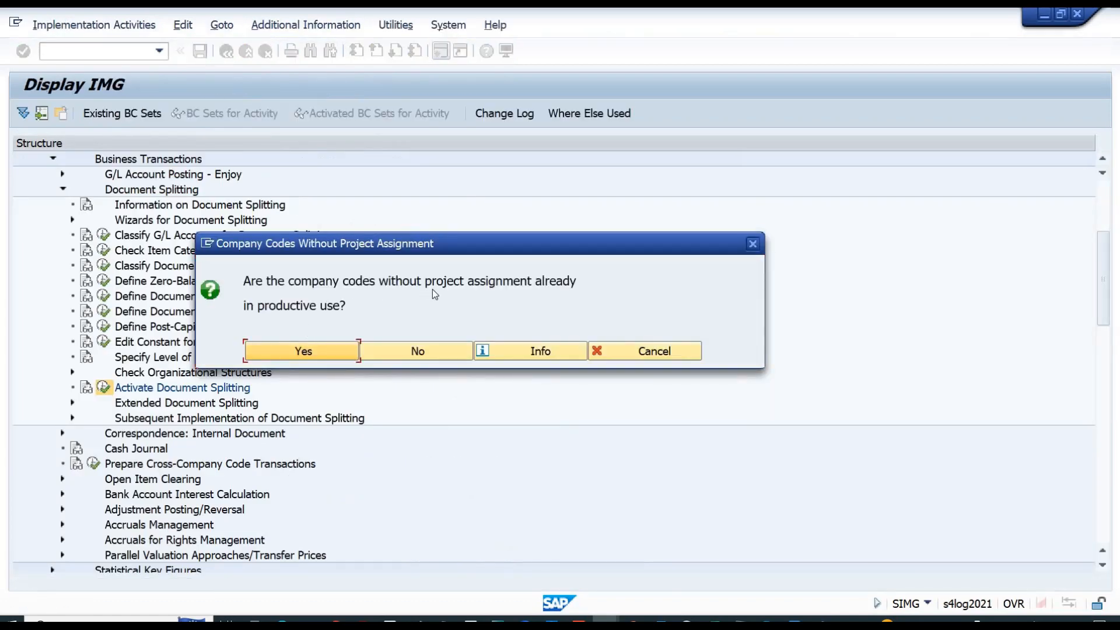
click(303, 352)
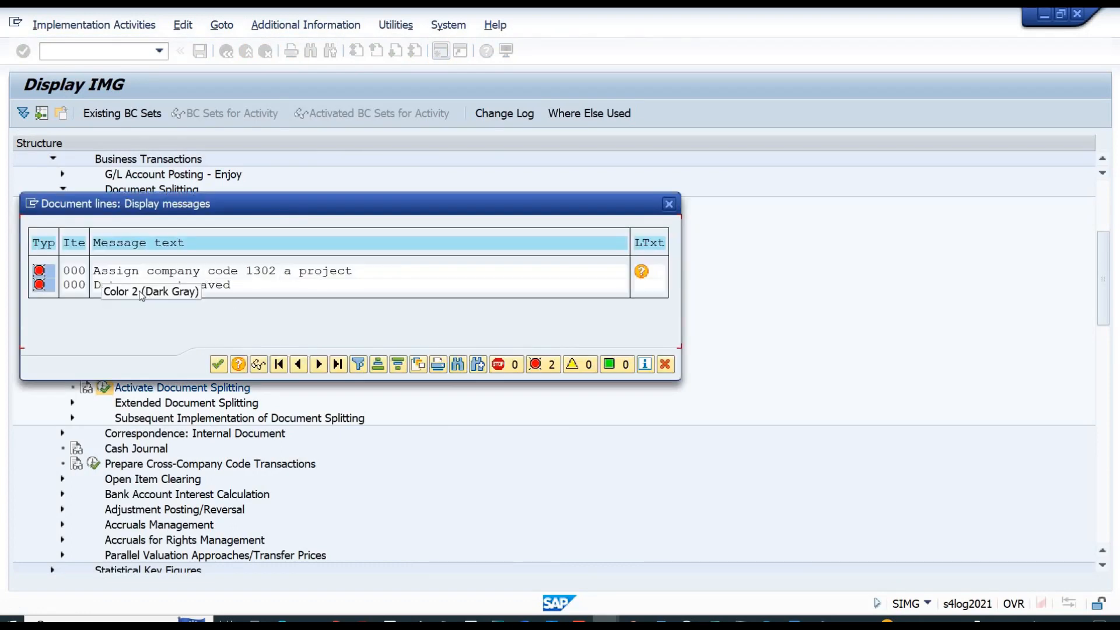
click(218, 362)
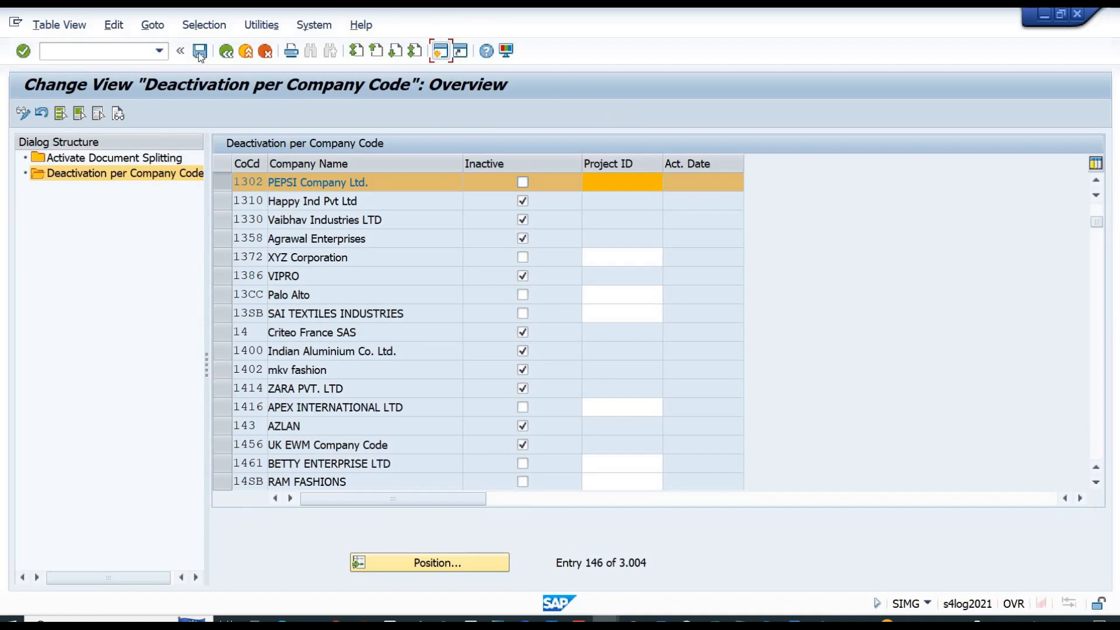
- Save the change as not yet in productive use, assign it to customizing request A4HK917514, and return to the IMG
click(199, 53)
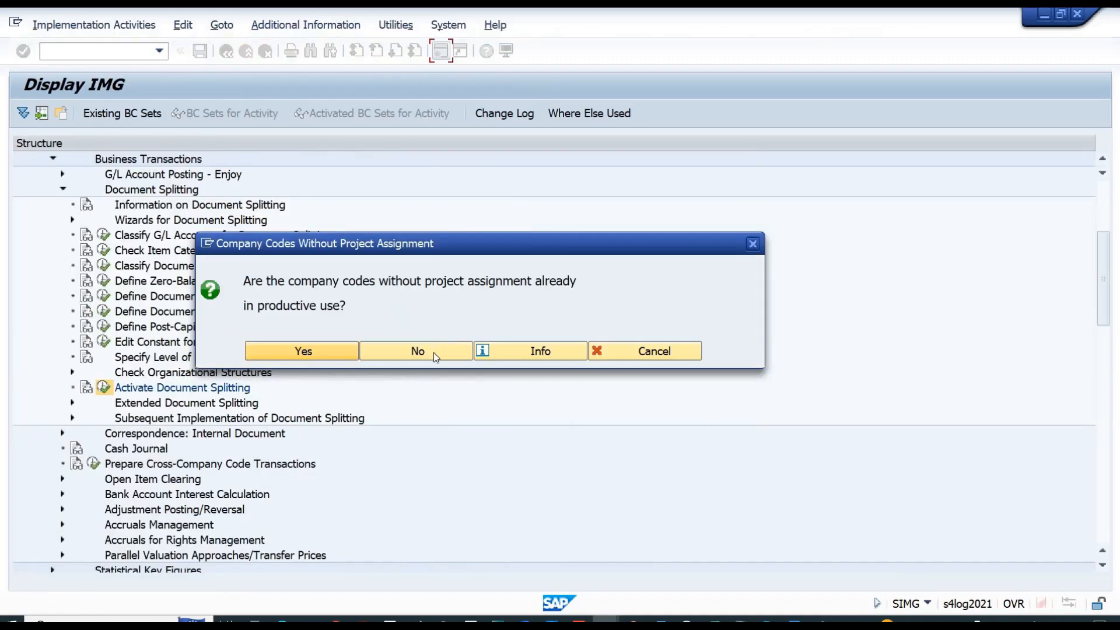
click(433, 352)
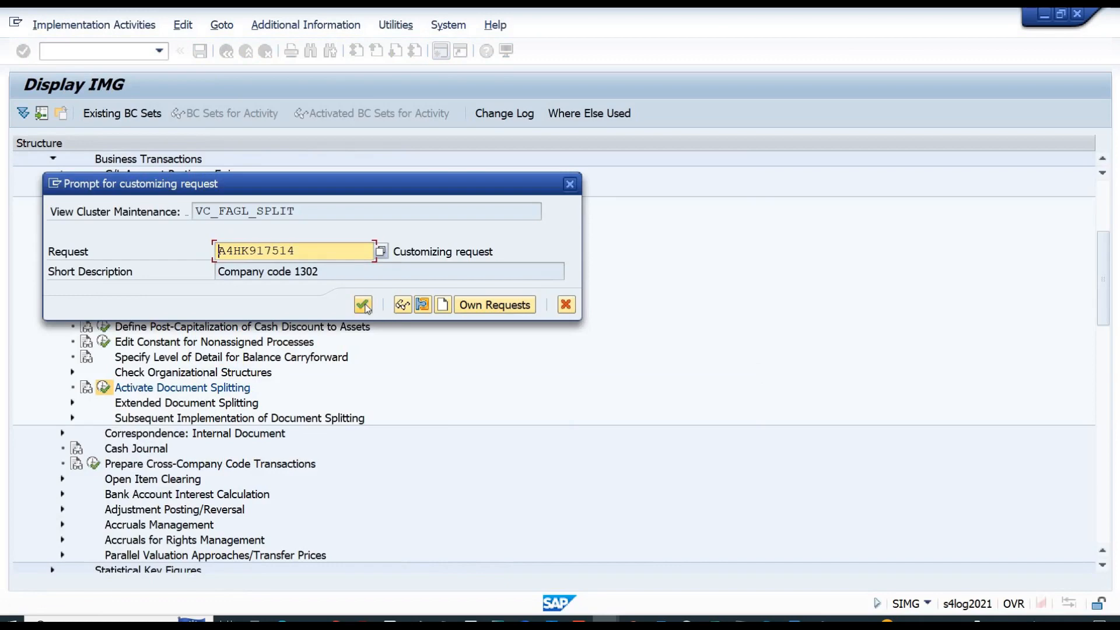
click(363, 305)
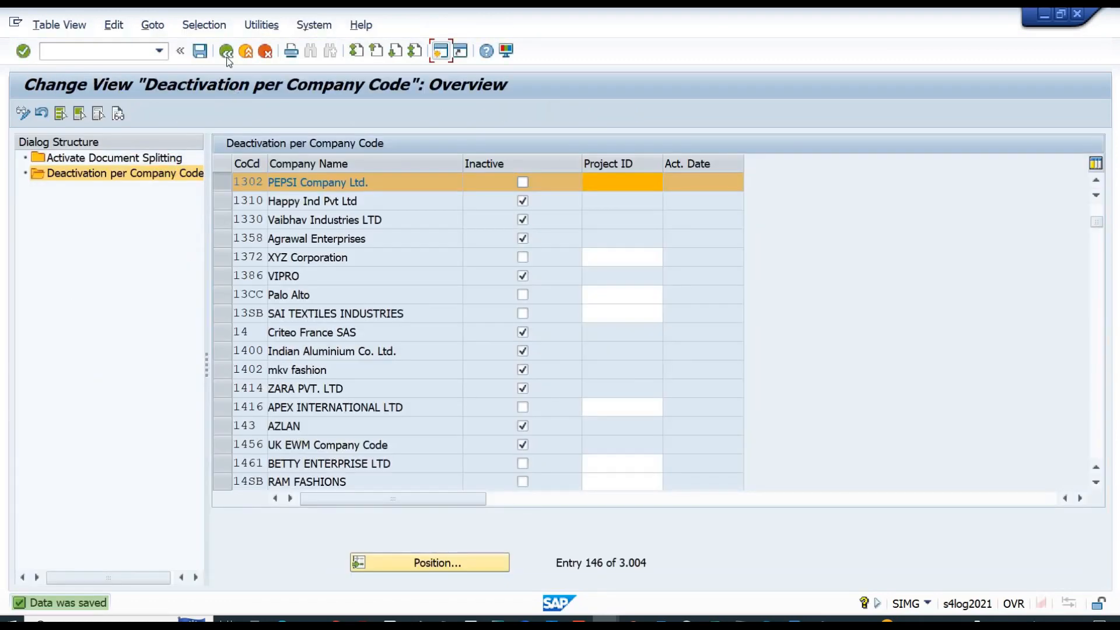
click(226, 52)
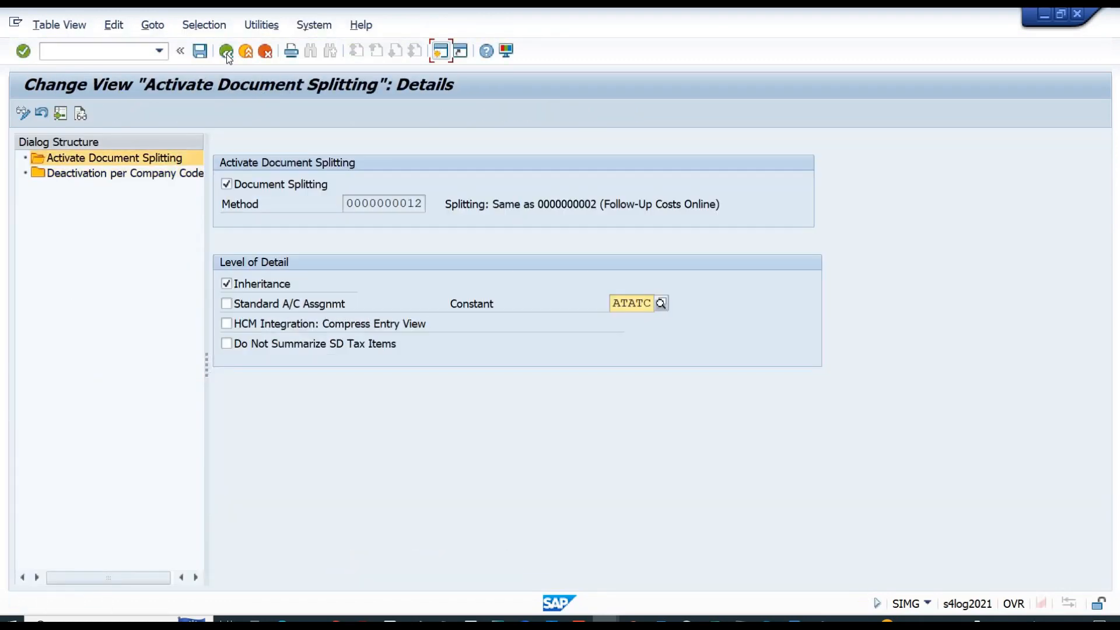
click(226, 53)
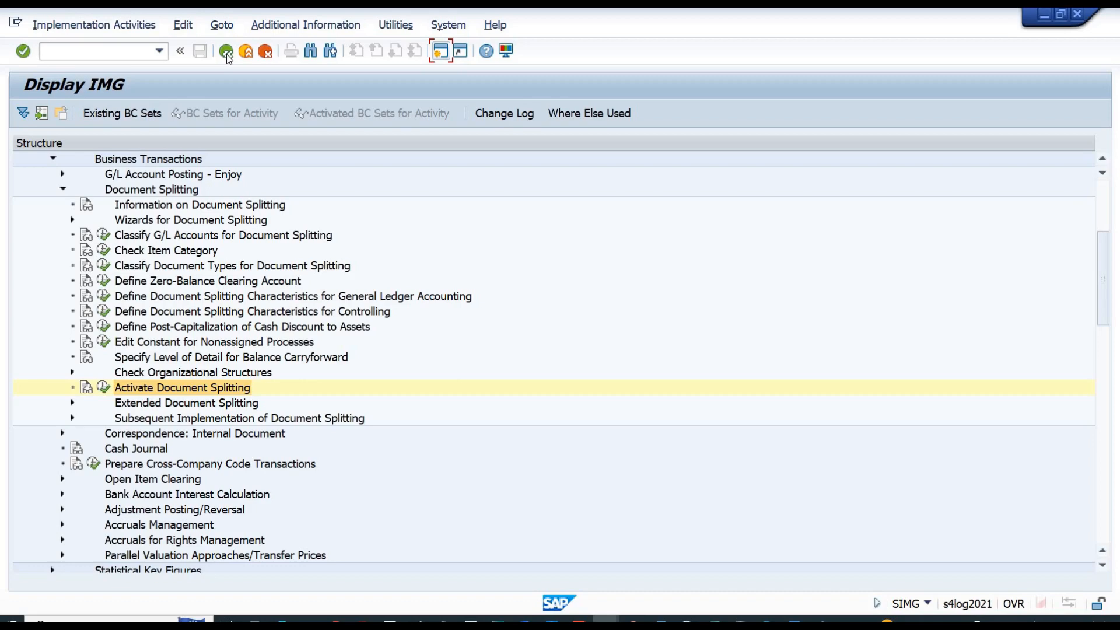
- Open Classify G/L Accounts for Document Splitting for chart of accounts 1302 and start adding new entries
click(204, 236)
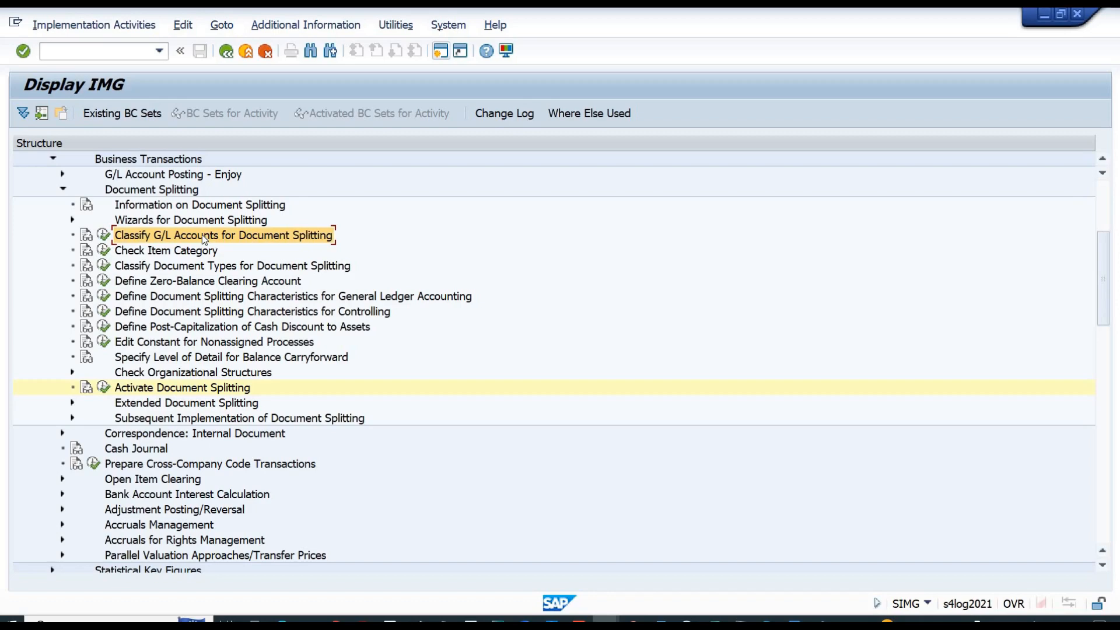
click(105, 236)
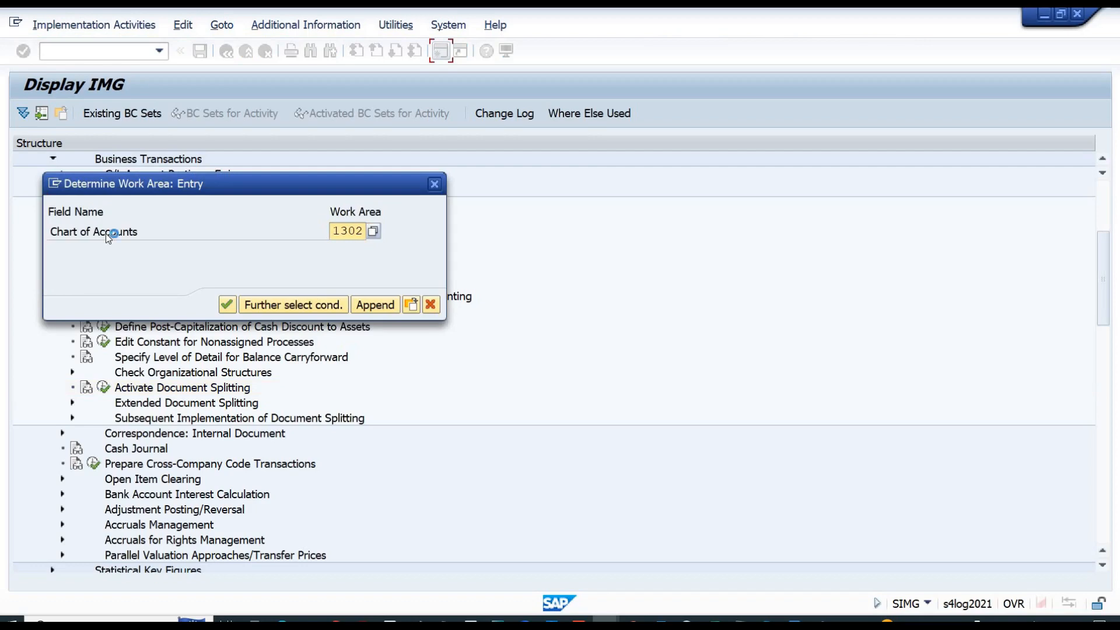
key(Return)
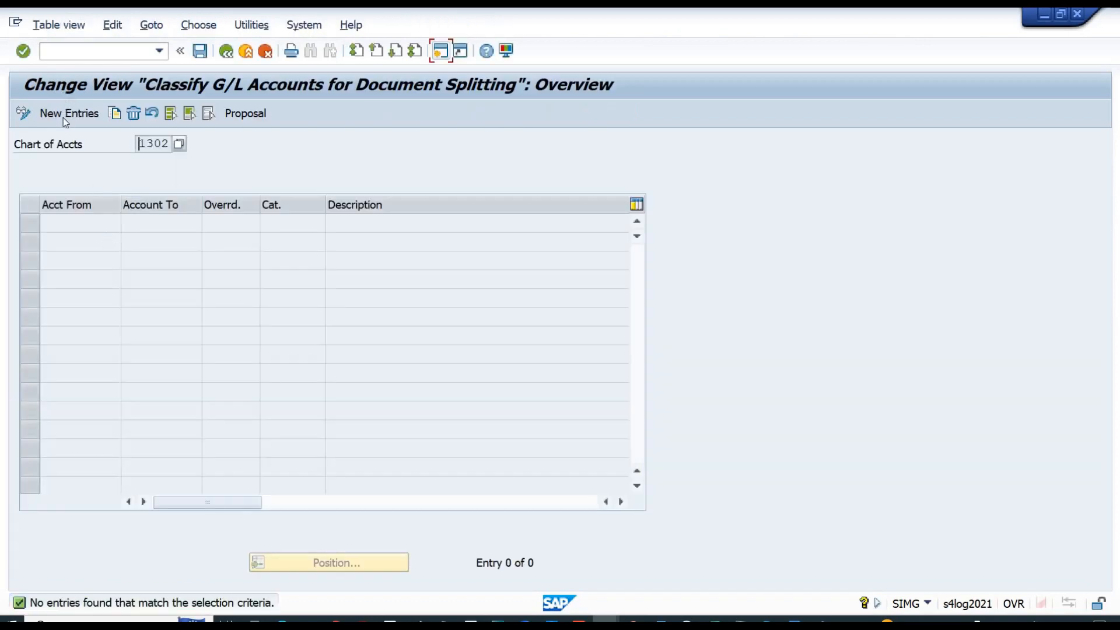
click(65, 115)
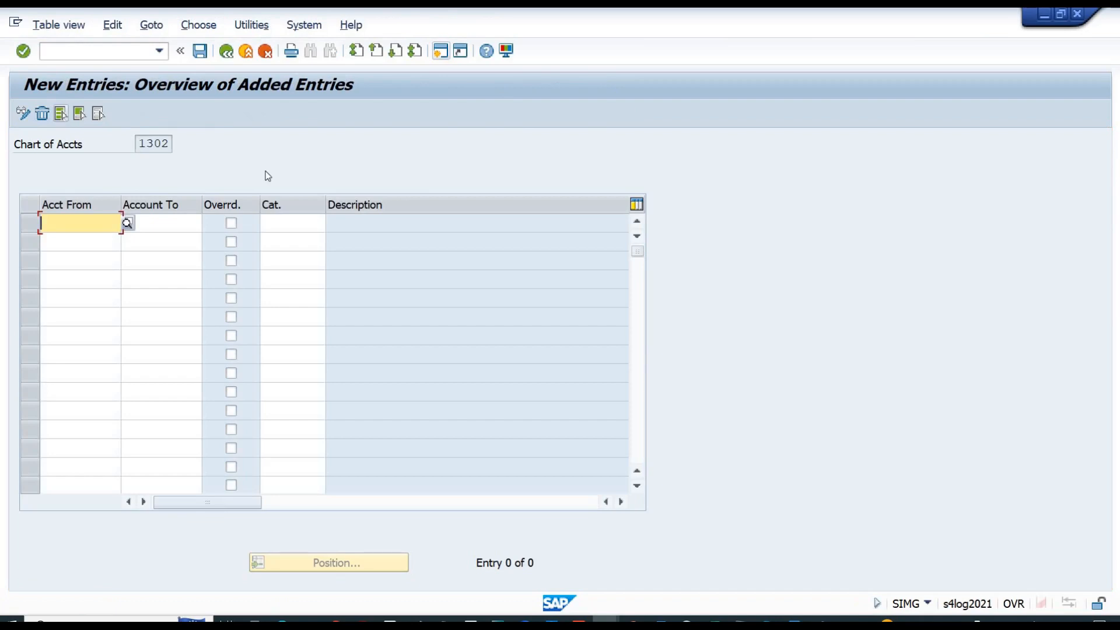
- Open Define Account Group for G/L accounts from the Implementation Guide in a new session
click(439, 53)
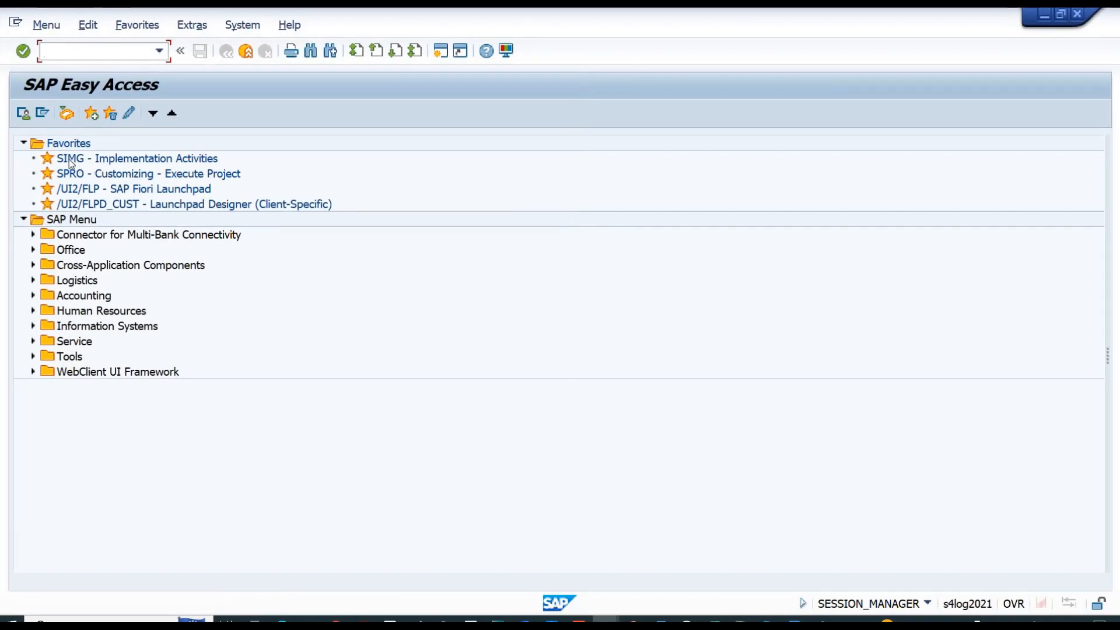
double_click(69, 160)
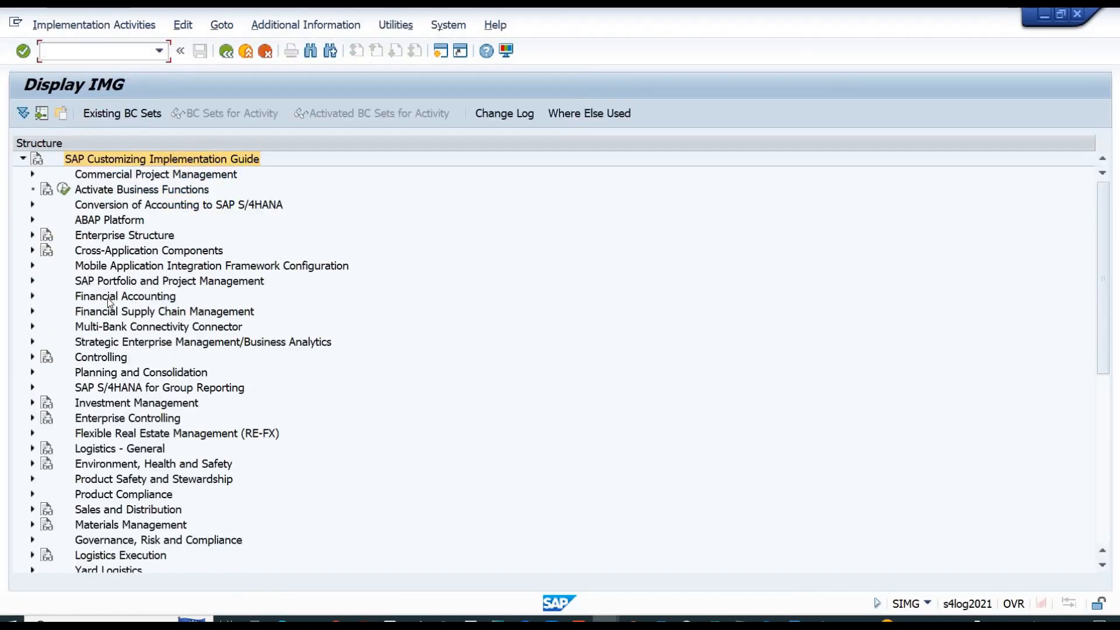
double_click(108, 299)
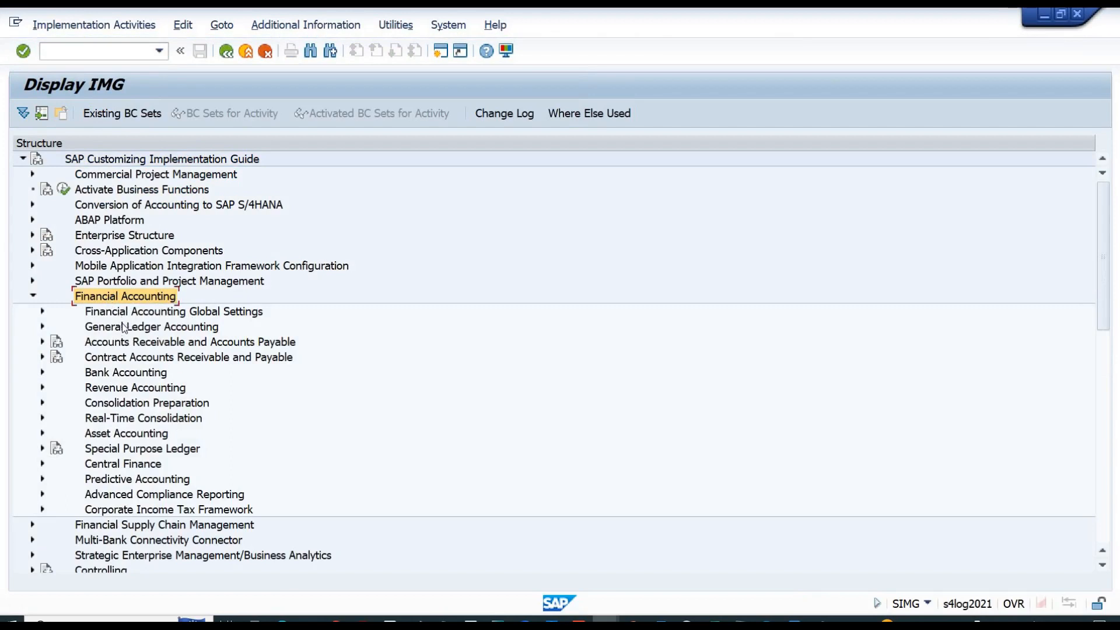
double_click(123, 327)
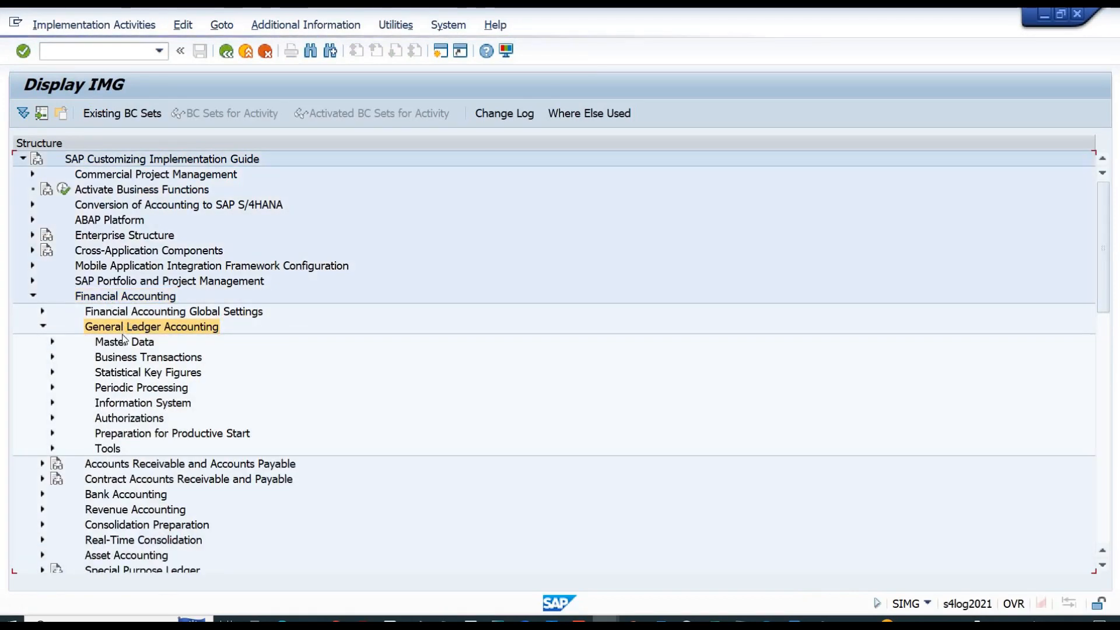
double_click(123, 341)
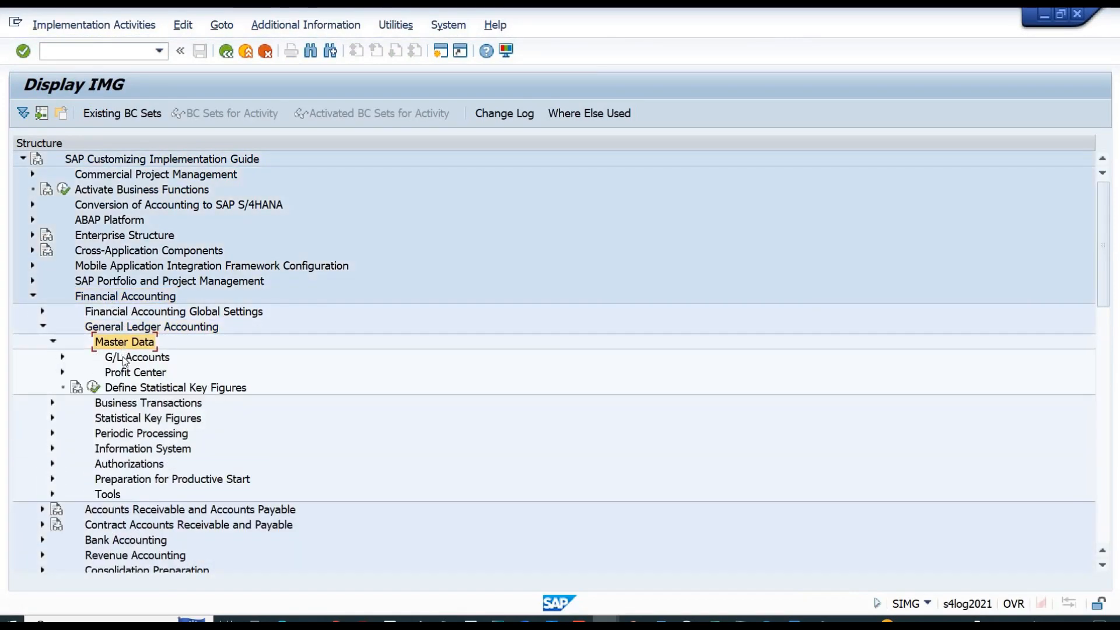
double_click(125, 357)
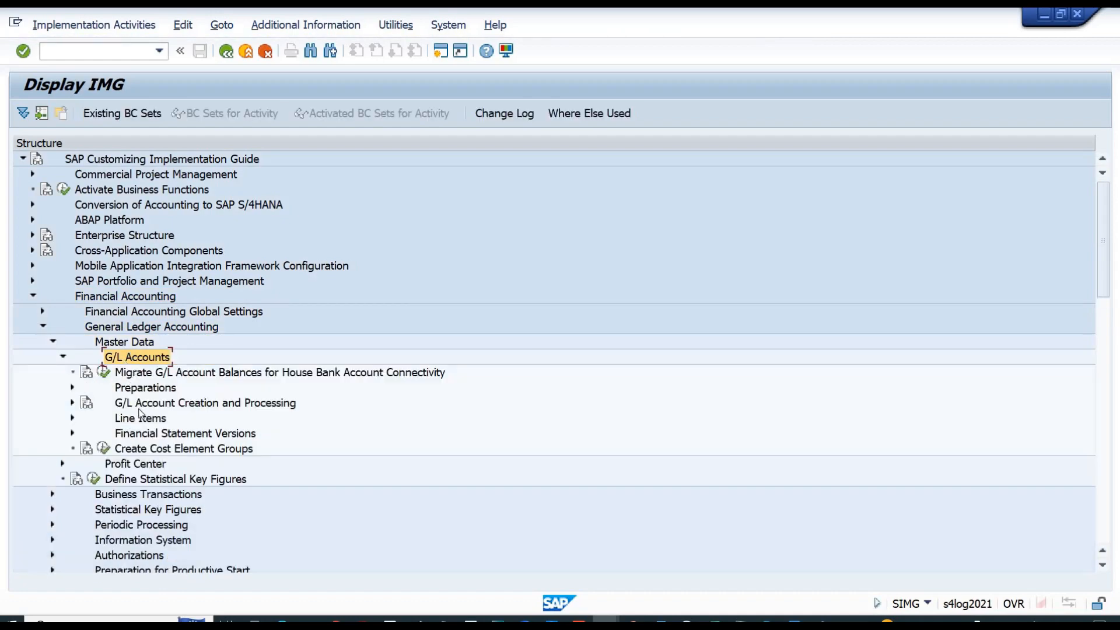
click(143, 377)
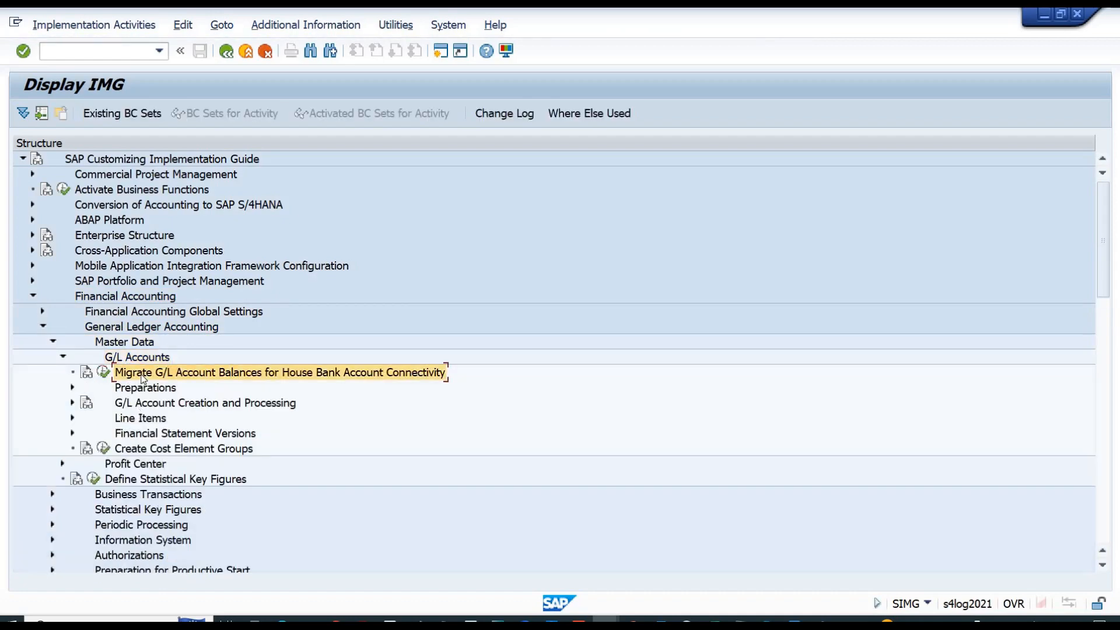
double_click(137, 388)
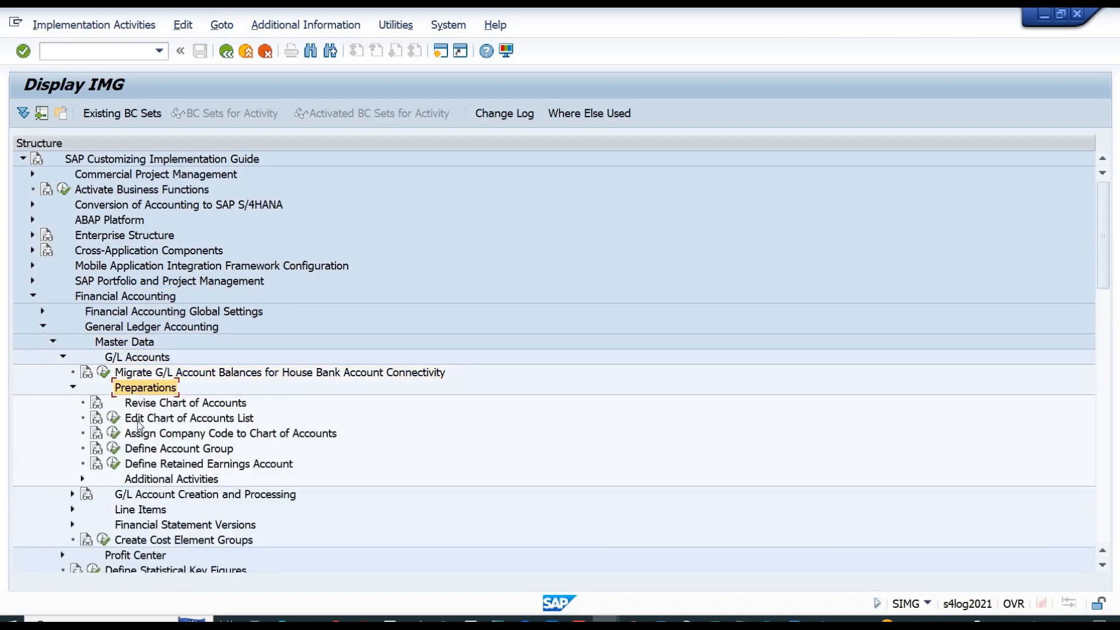
click(113, 448)
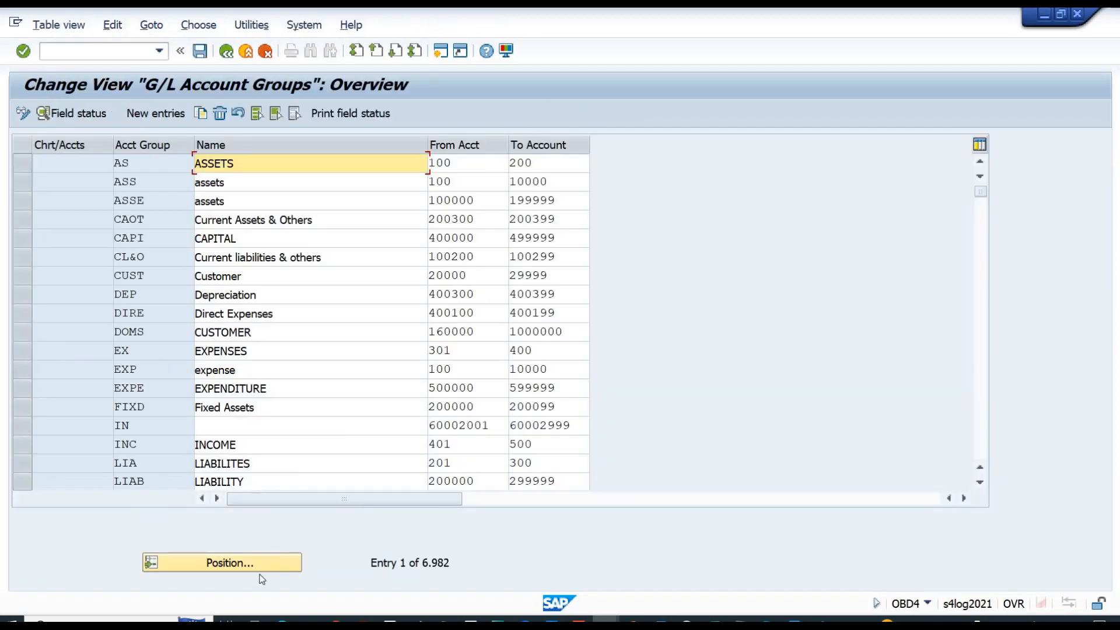
- Locate the G/L account groups belonging to chart of accounts 1302
click(245, 567)
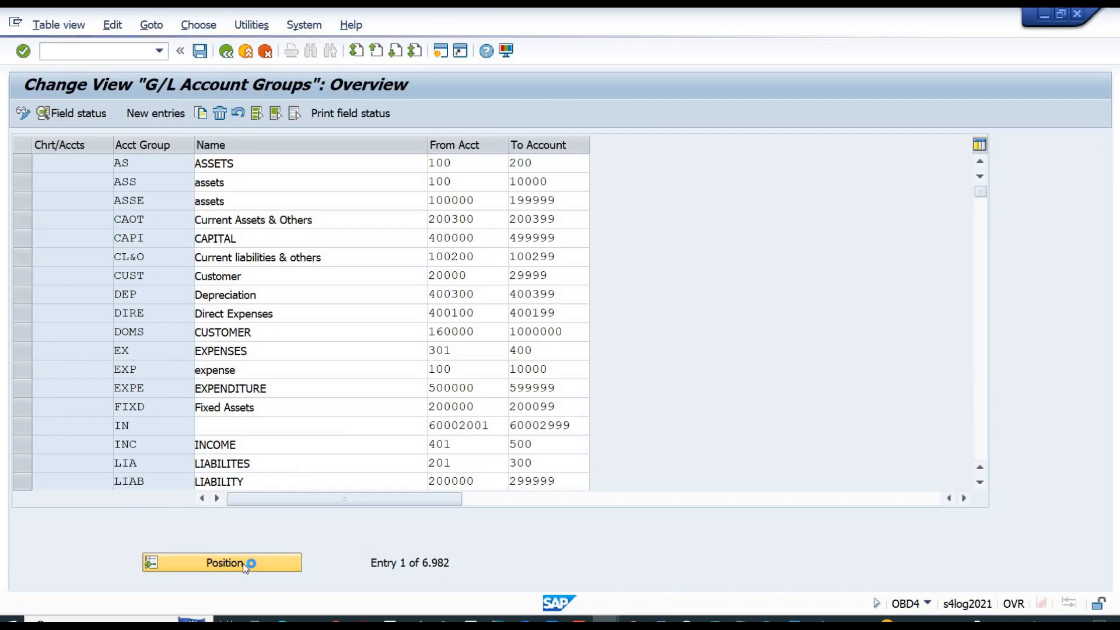
text(1302)
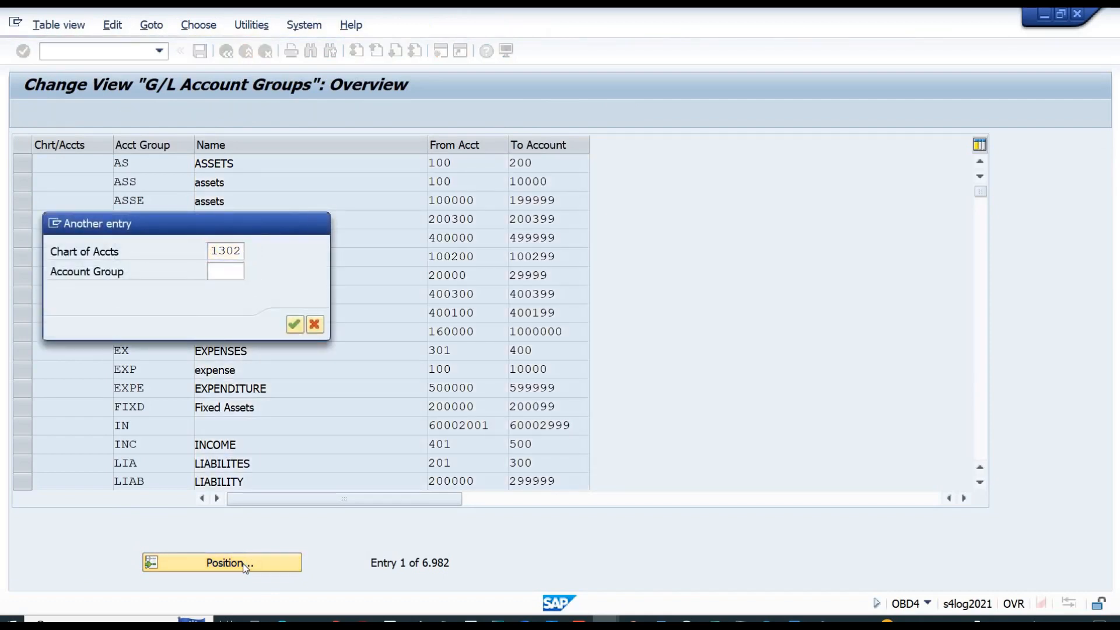
key(Return)
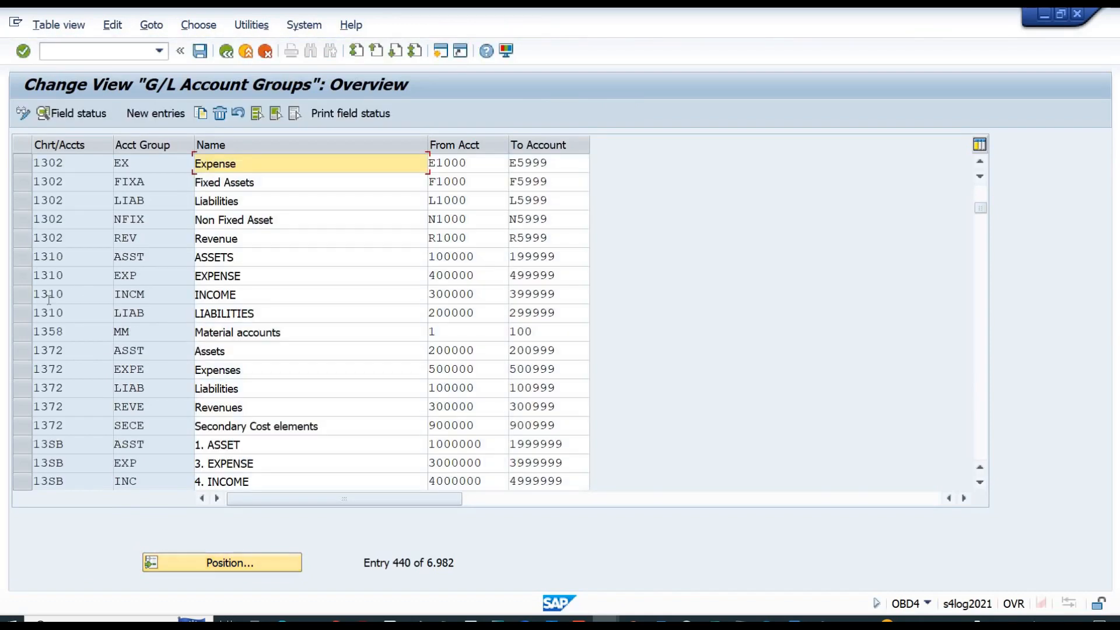
- Mark the Expense, Fixed Assets, Liabilities, Non Fixed Asset and Revenue groups of chart 1302 and examine their names and account ranges
click(23, 164)
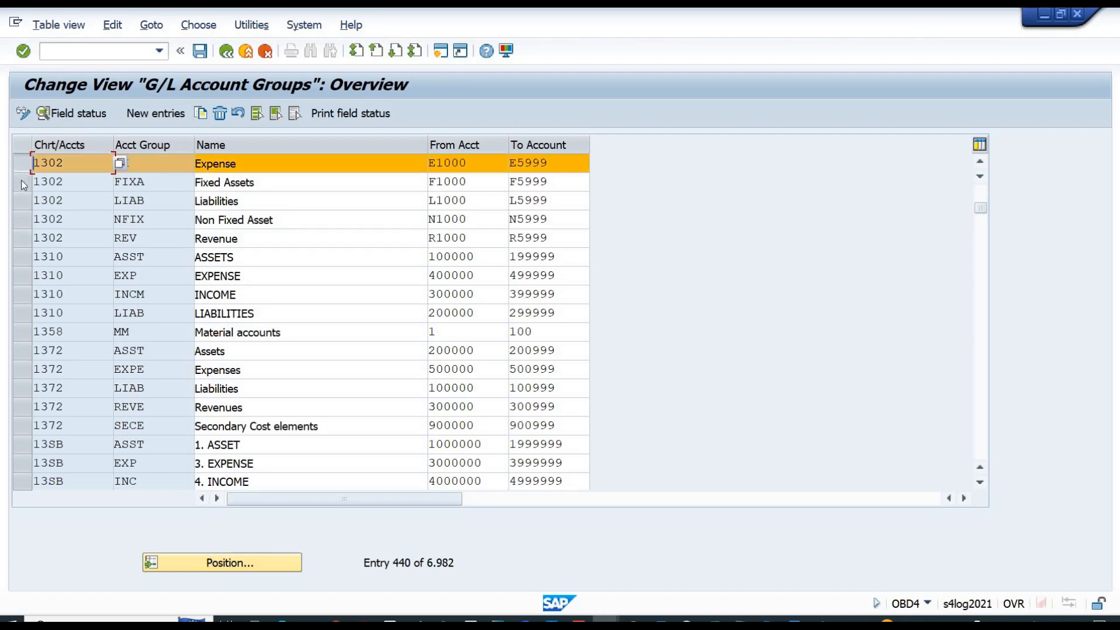
click(23, 182)
click(22, 202)
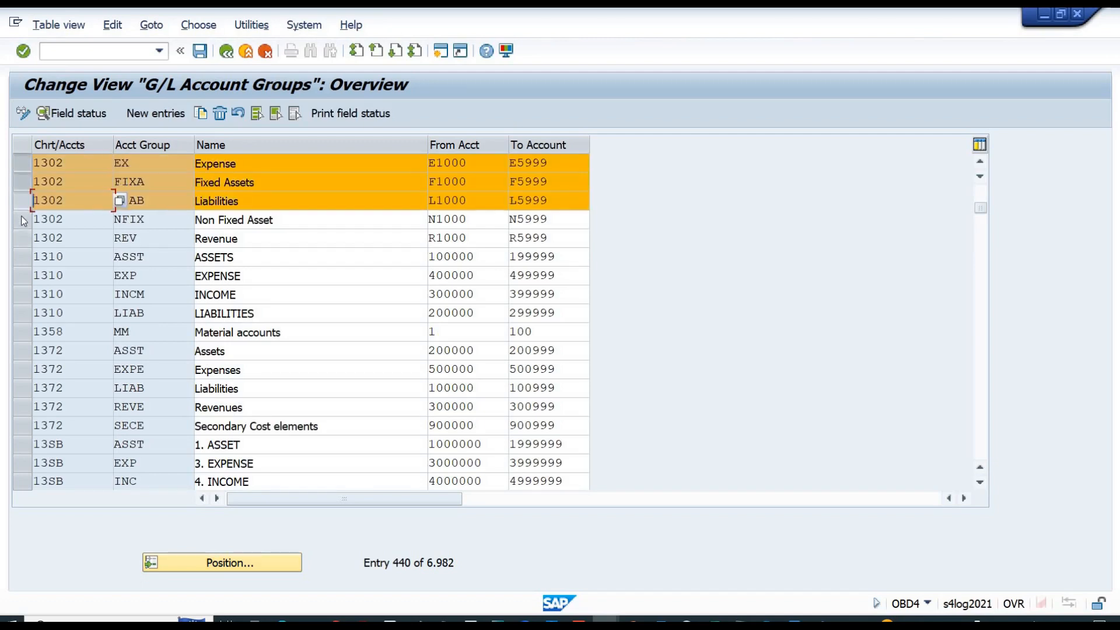
click(23, 220)
click(22, 238)
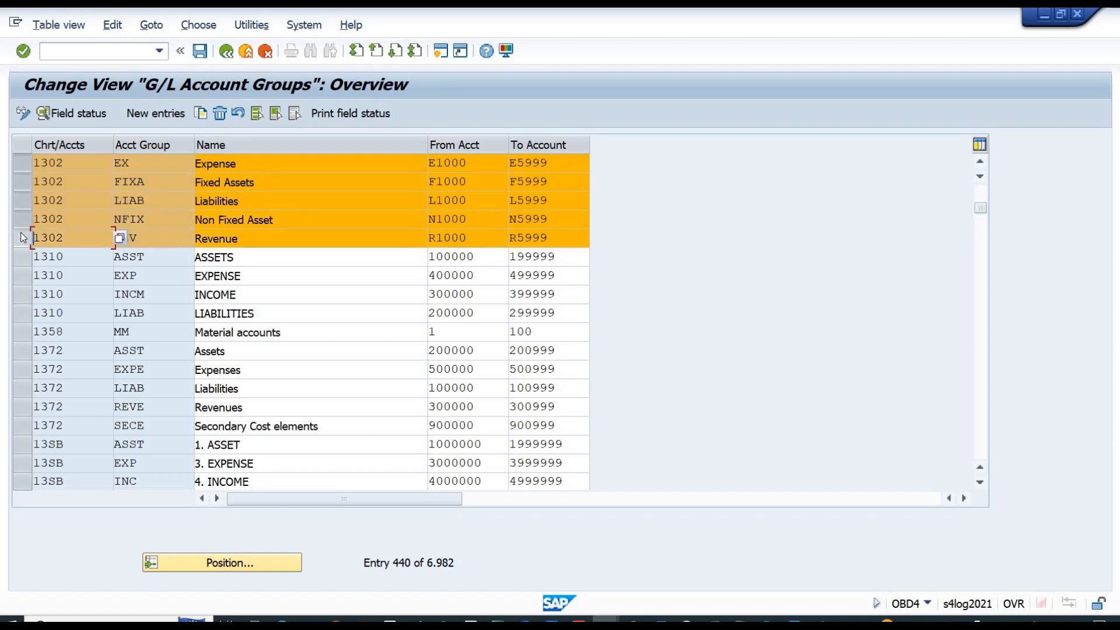
click(226, 164)
click(229, 182)
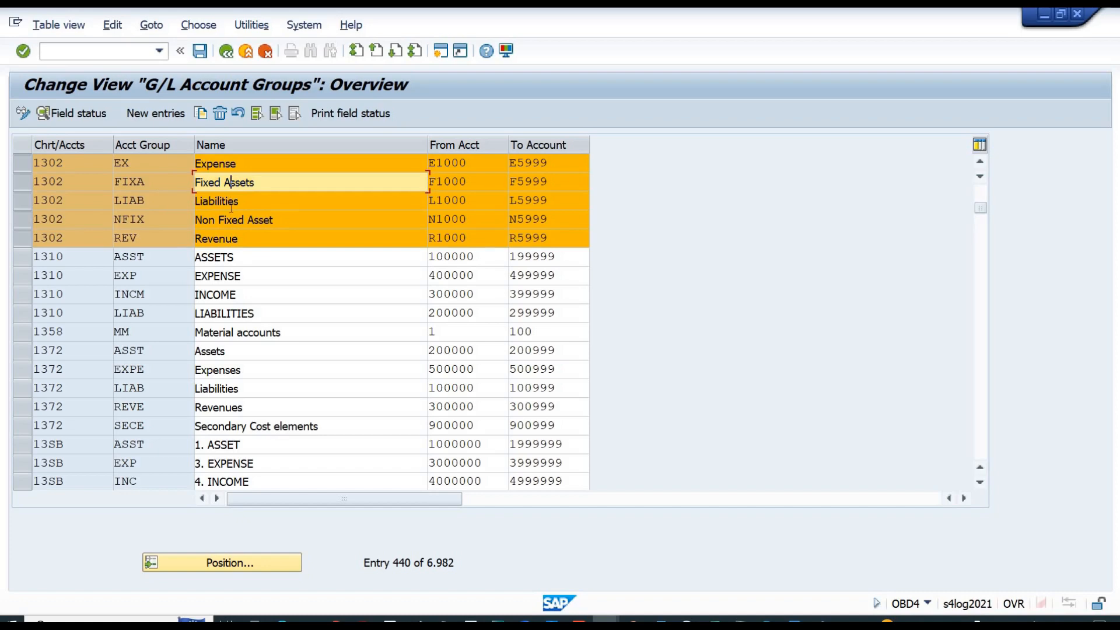
click(232, 203)
click(243, 220)
click(227, 239)
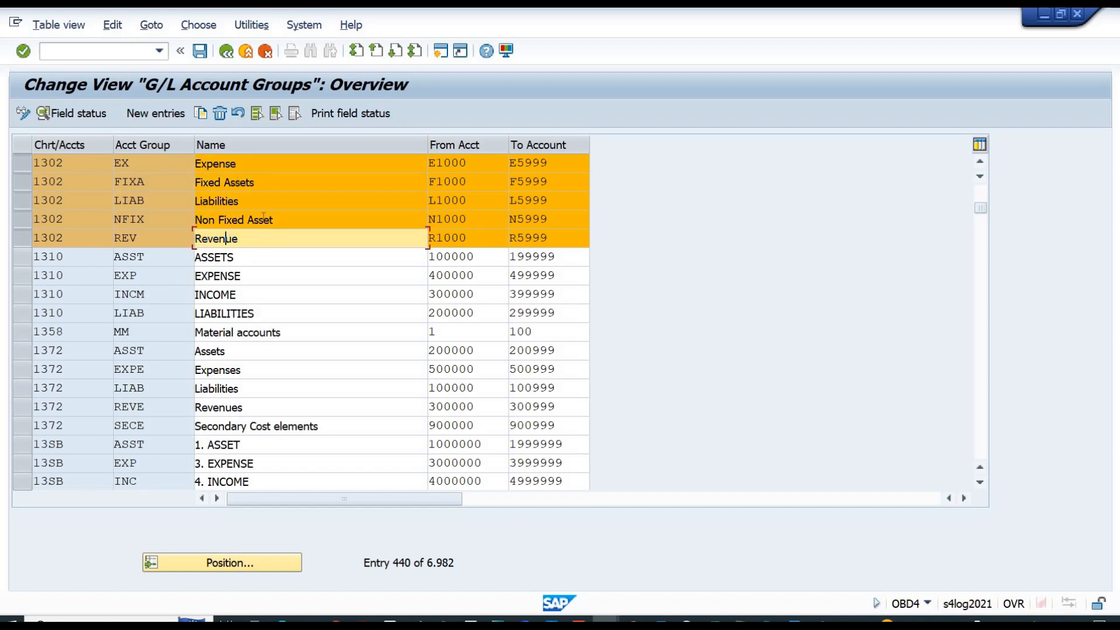
click(278, 228)
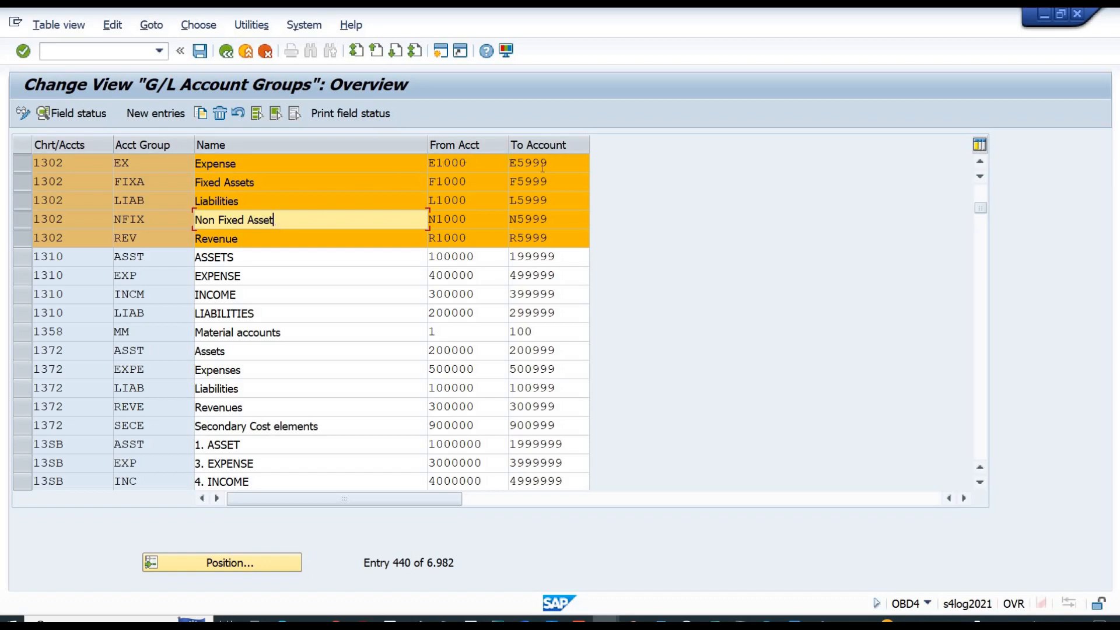
- Return to the new classification entries and assign accounts E1000 to E5999 the item category 20000 Expense
key(F5)
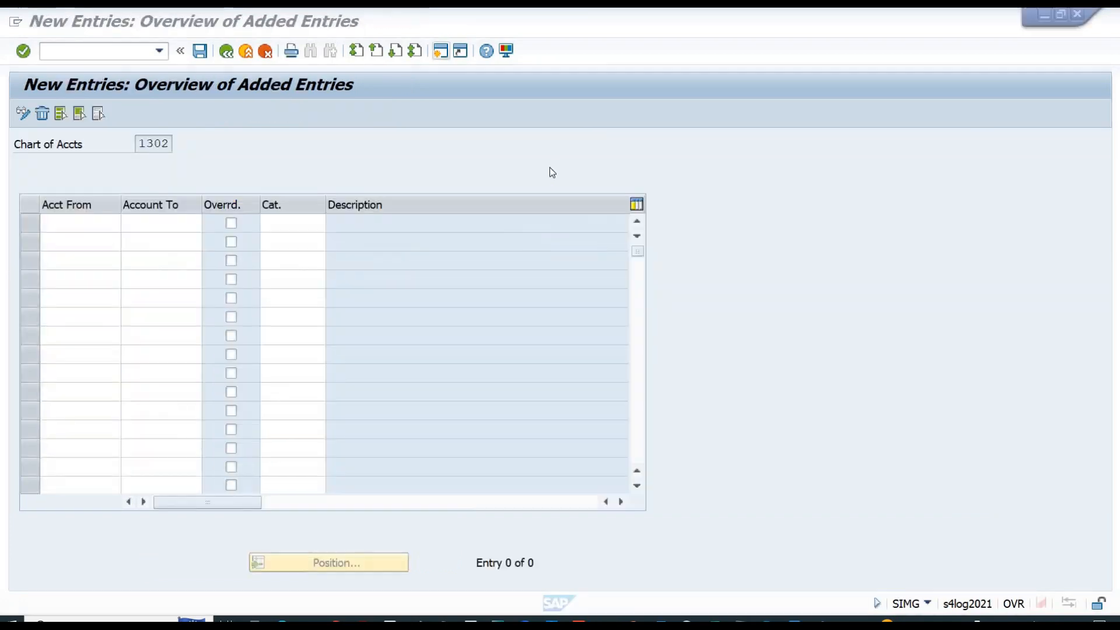
text(e1000)
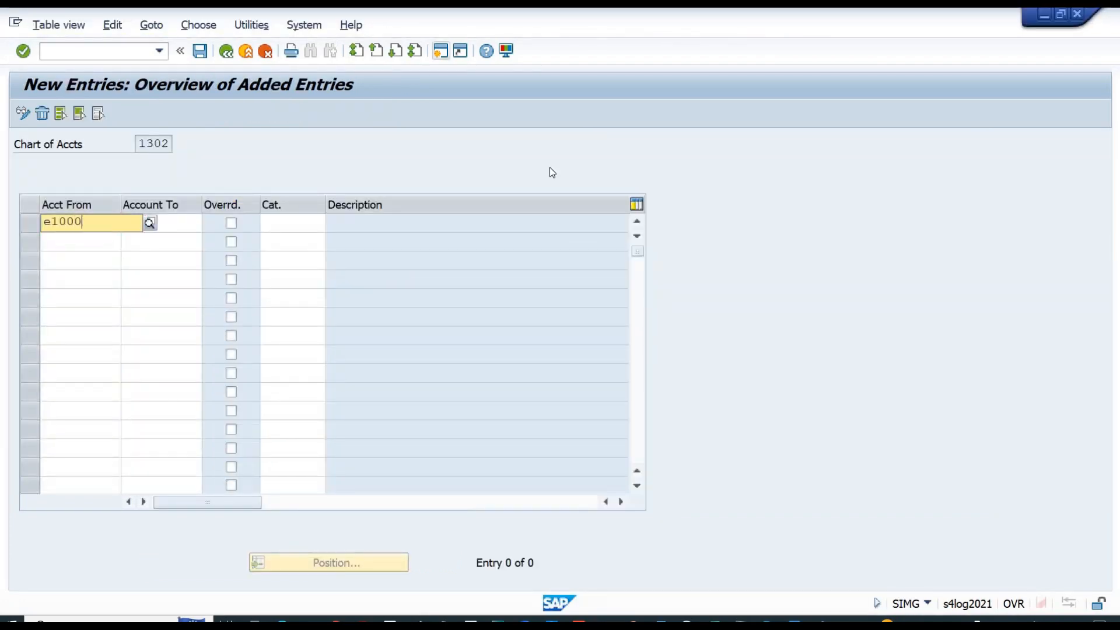
key(Tab)
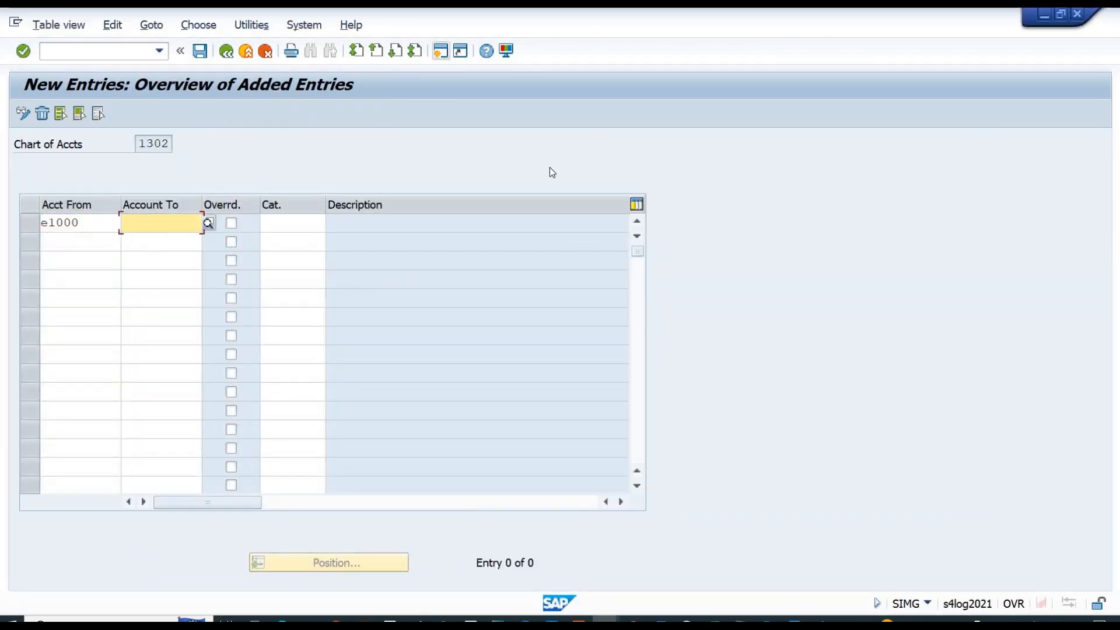
text(e5)
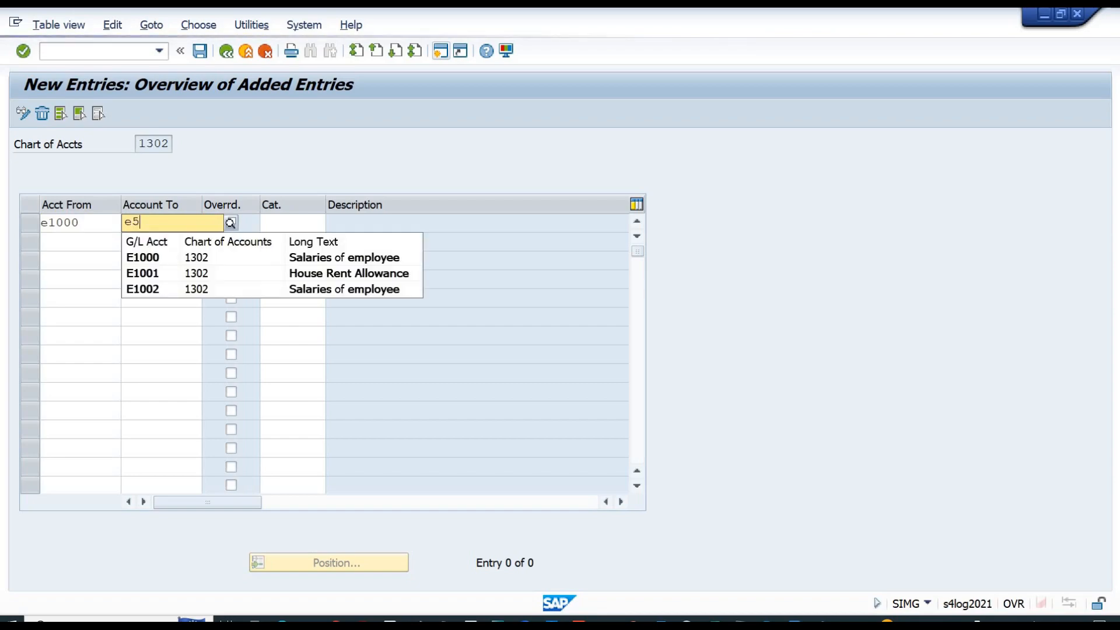
text(999)
key(Tab)
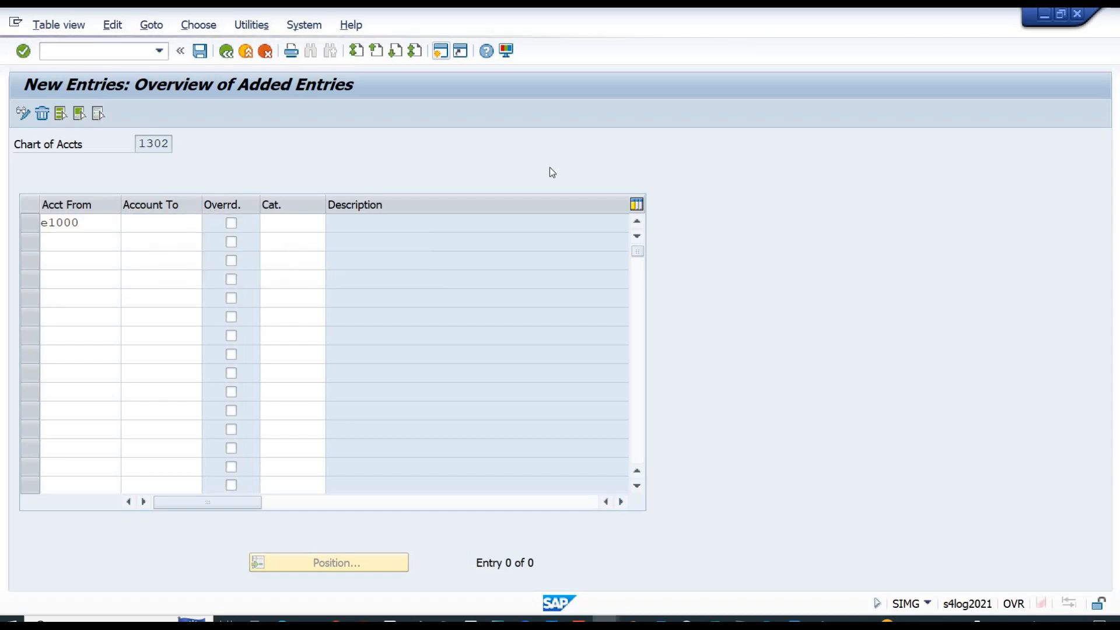
click(306, 234)
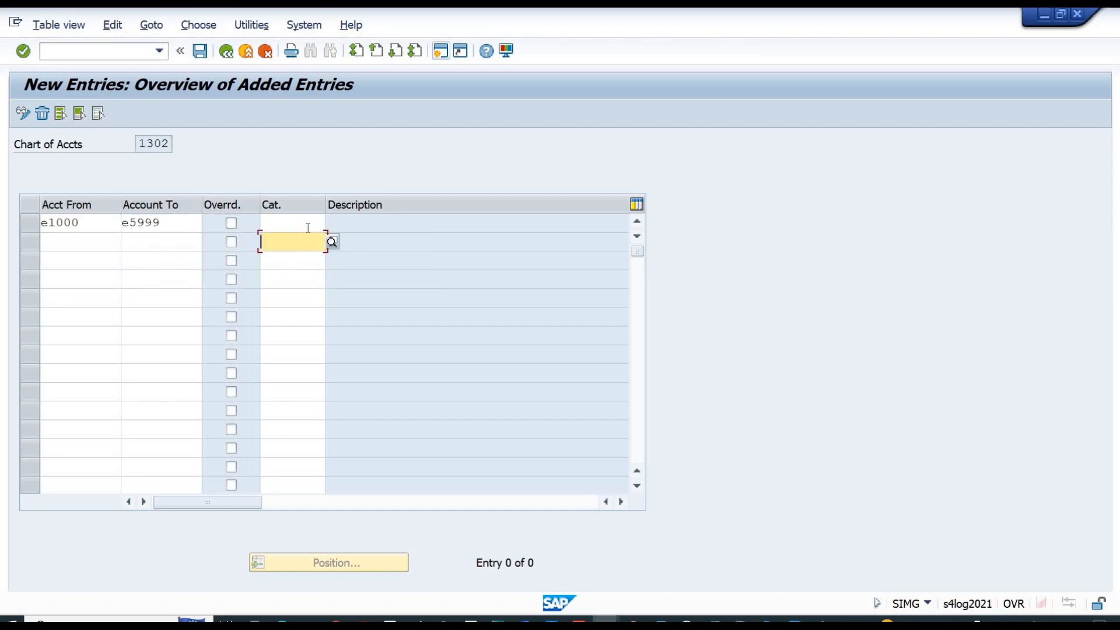
click(325, 228)
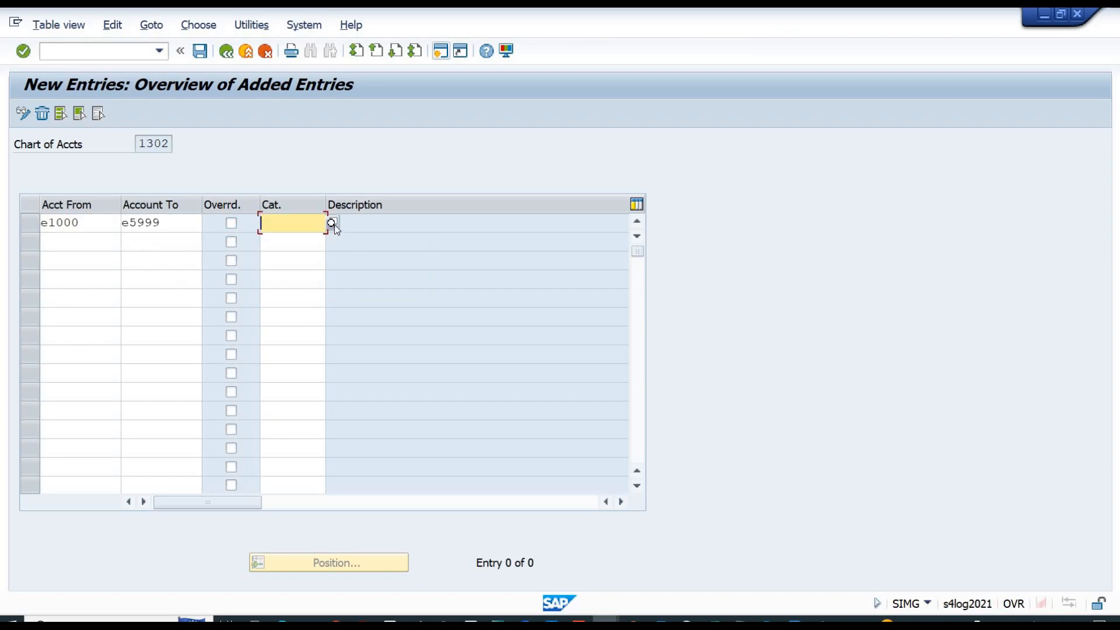
click(332, 224)
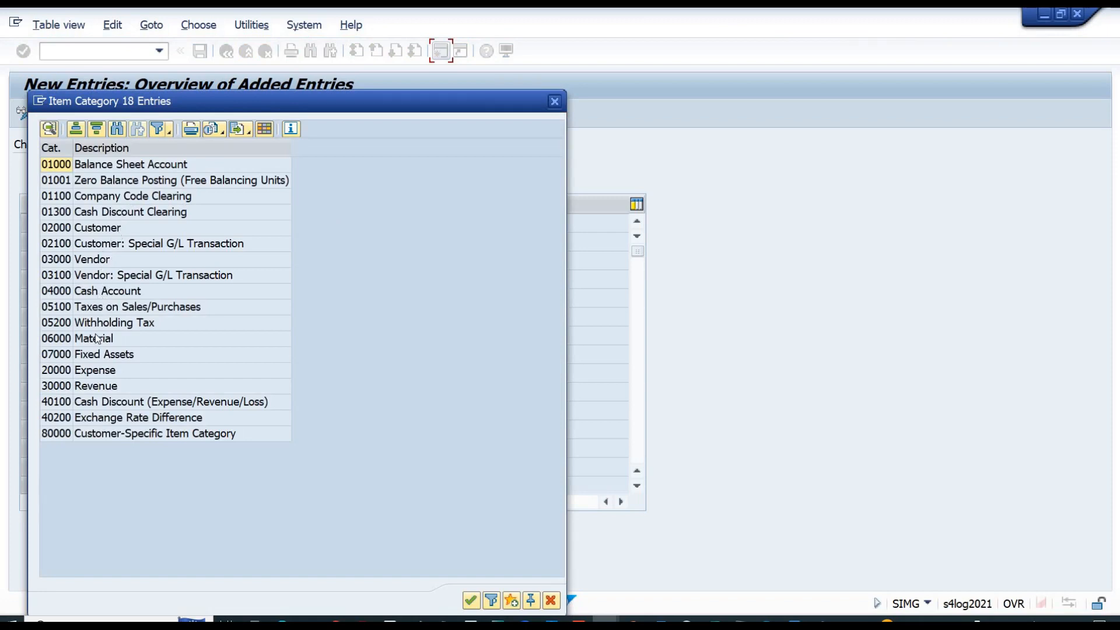
click(96, 374)
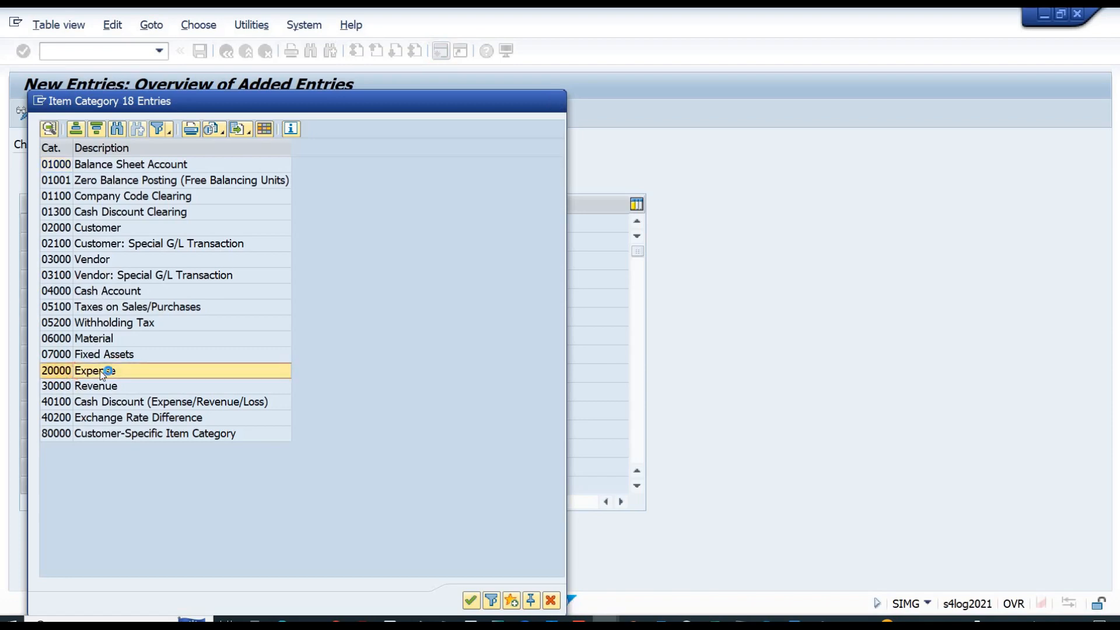
double_click(102, 373)
key(Return)
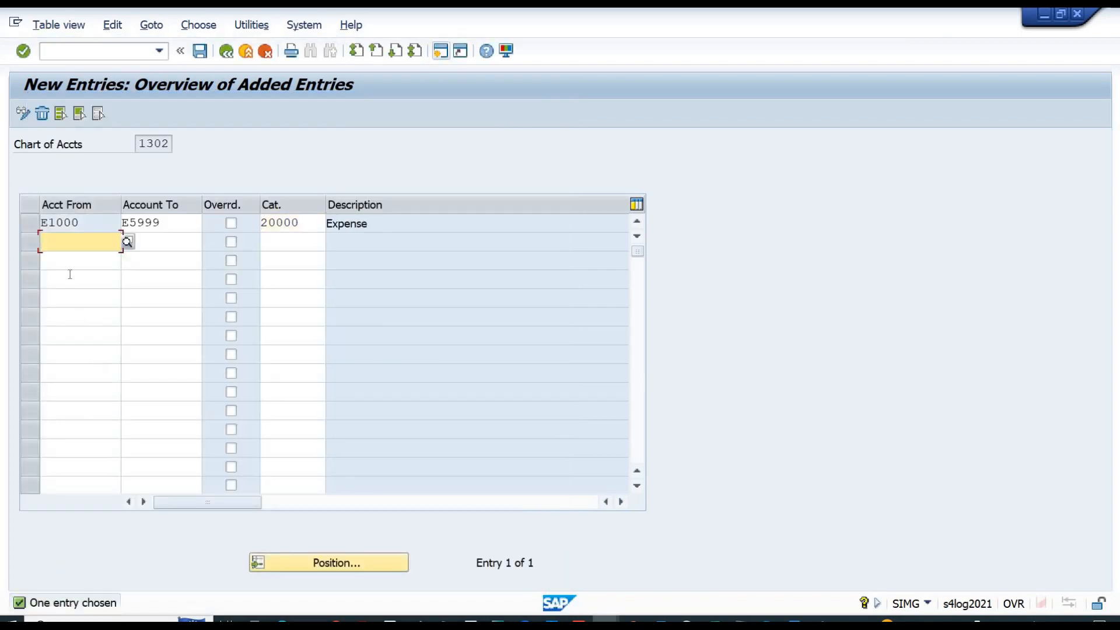
- Add a second entry classifying accounts R1000 to R5999 with item category 30000 Revenue
text(r1000)
key(Tab)
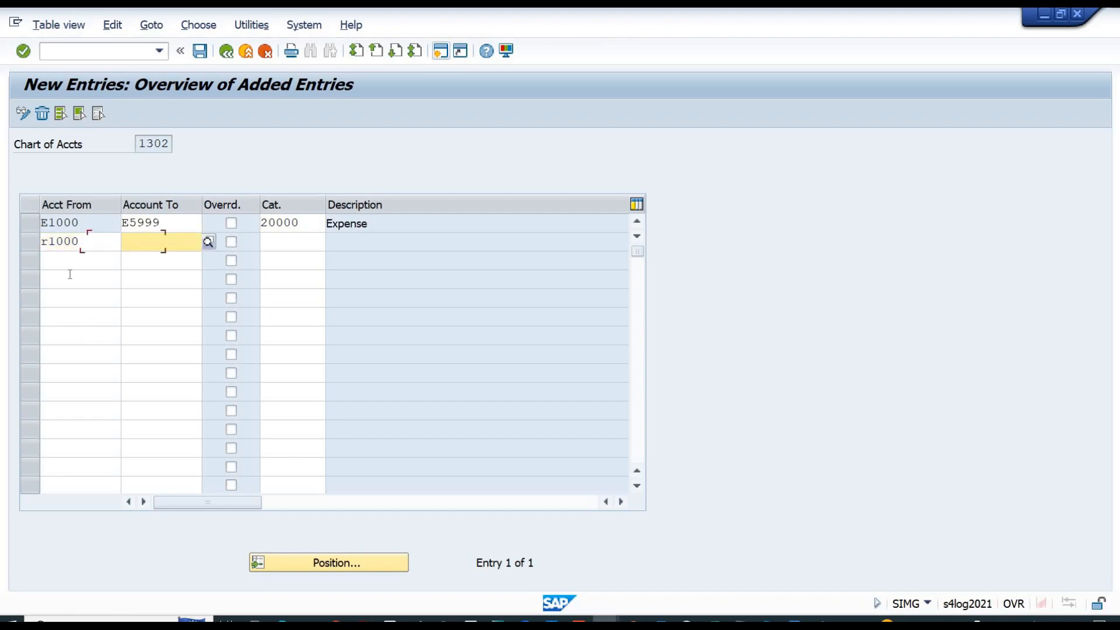
text(r5999)
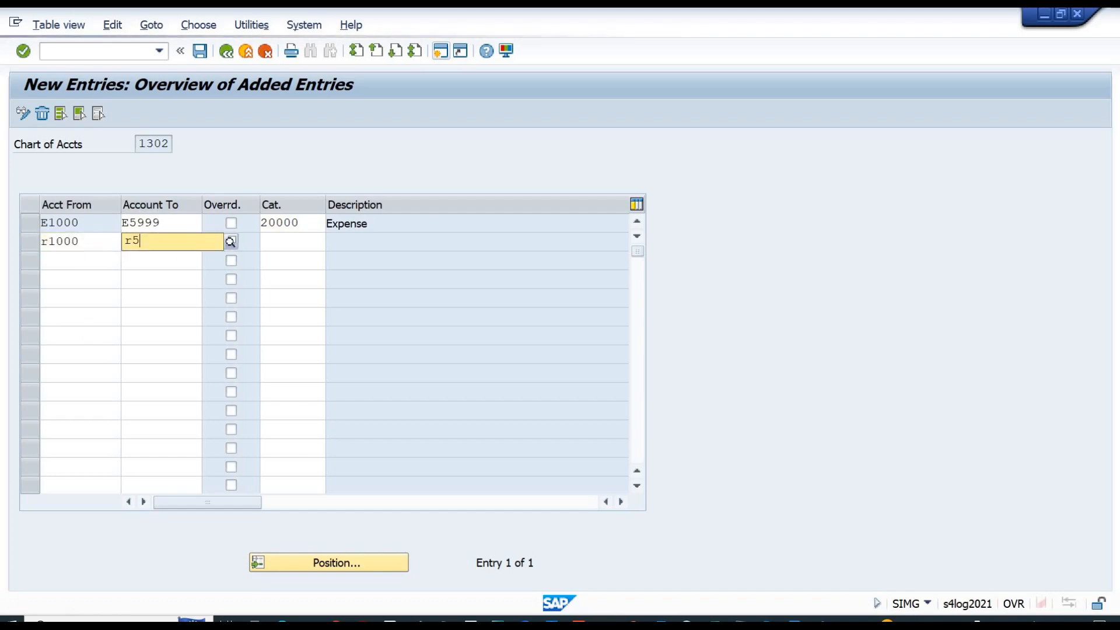
key(Tab)
key(Tab)
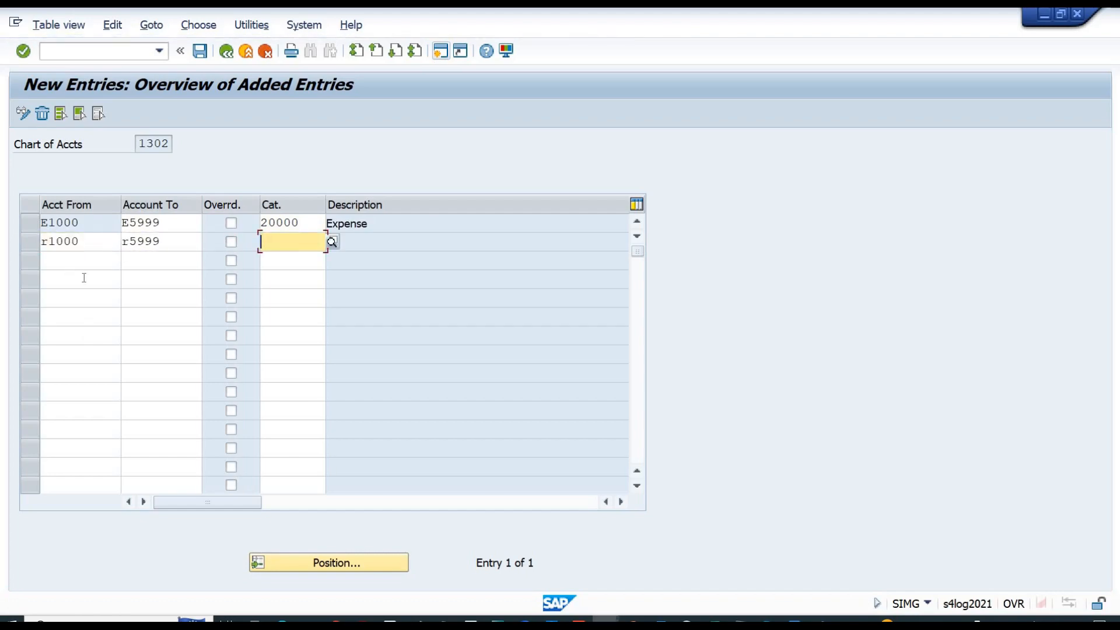
click(333, 242)
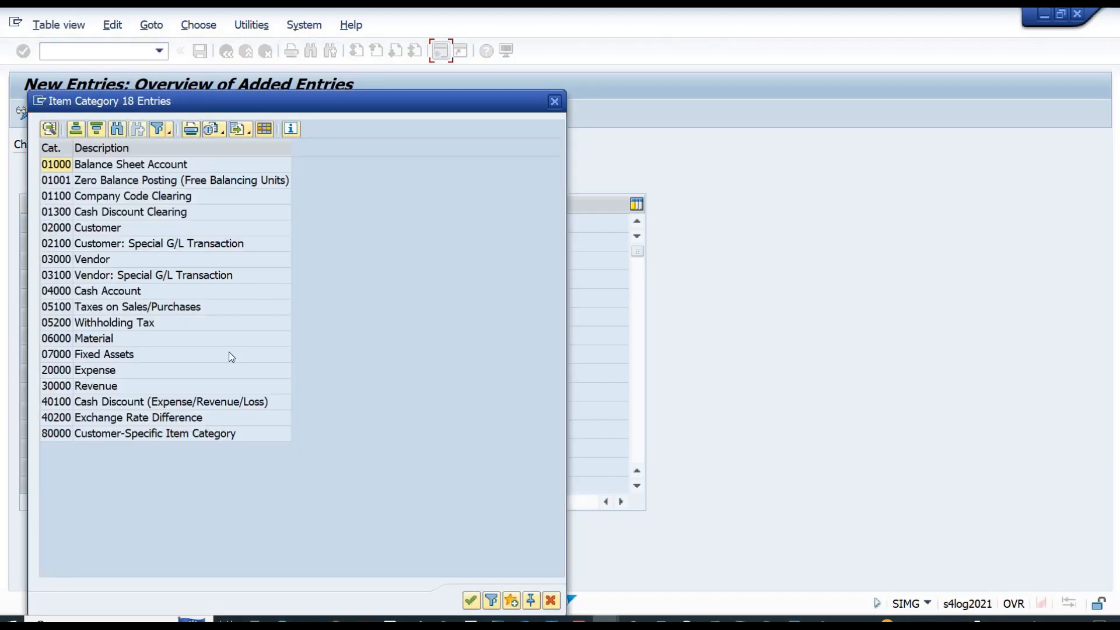
click(95, 387)
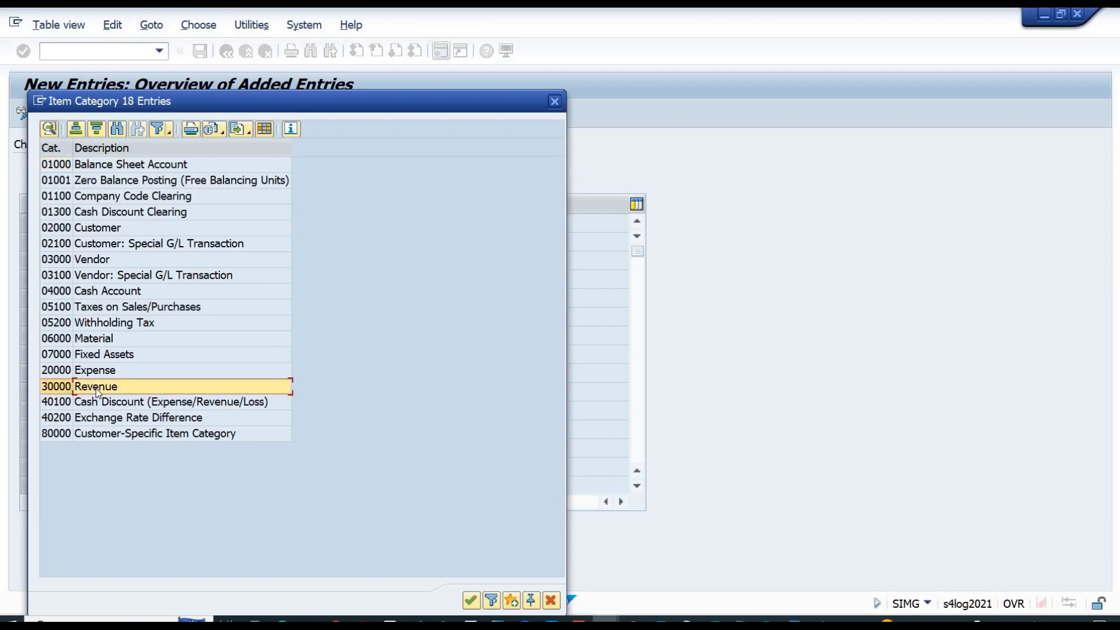
click(56, 389)
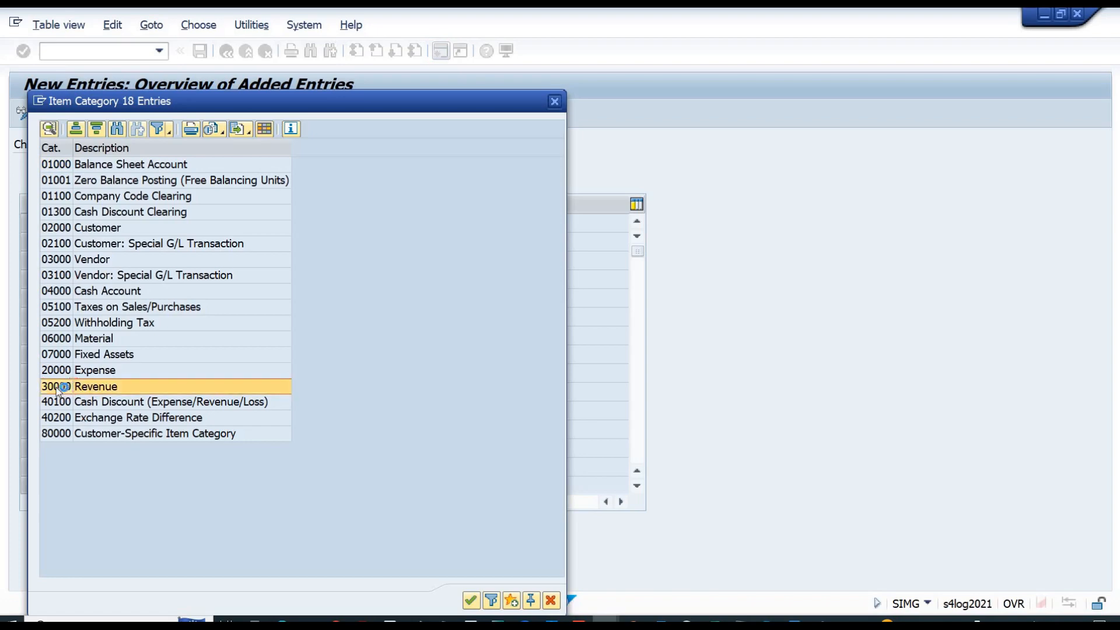
double_click(57, 389)
key(Return)
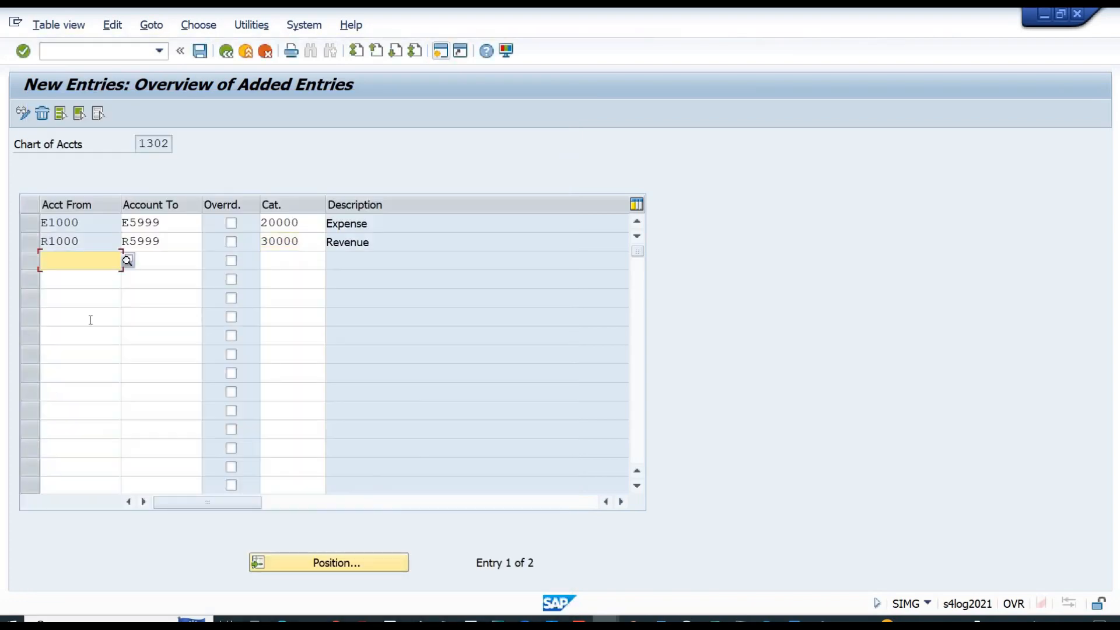
- Add an entry for the Customer Recon A/c N1004 of chart 1302 and assign it item category 02000 Customer
click(127, 261)
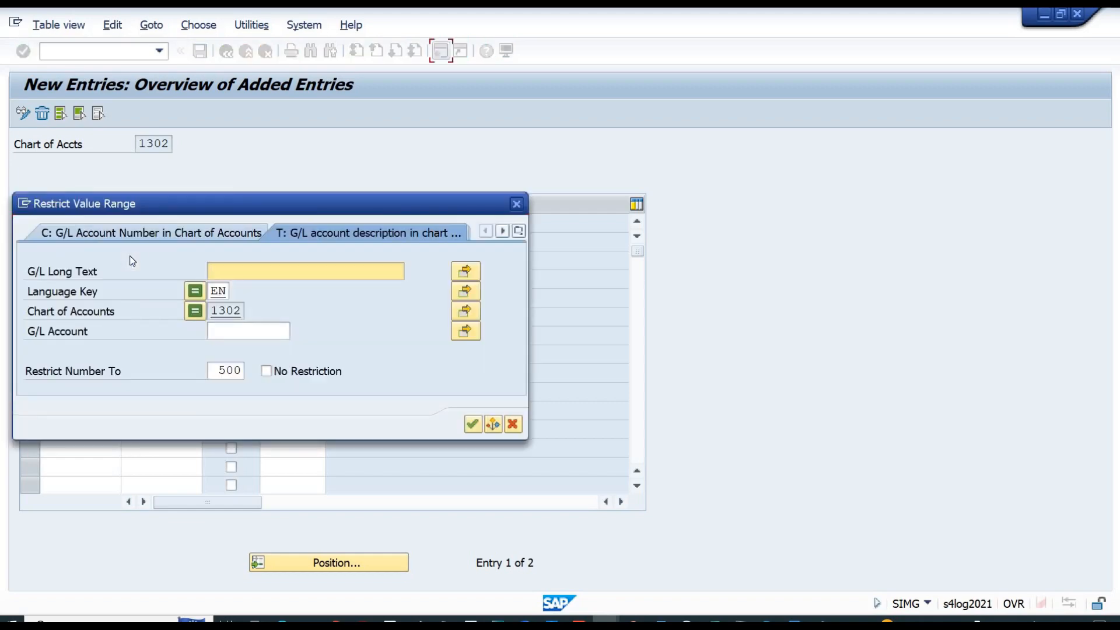
key(Return)
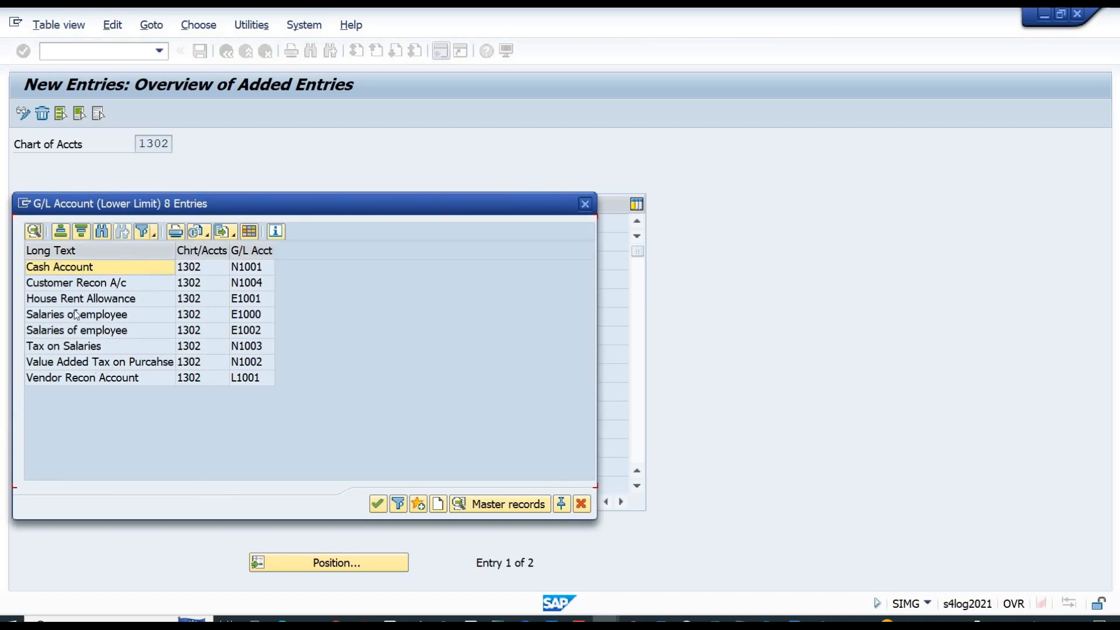
click(96, 287)
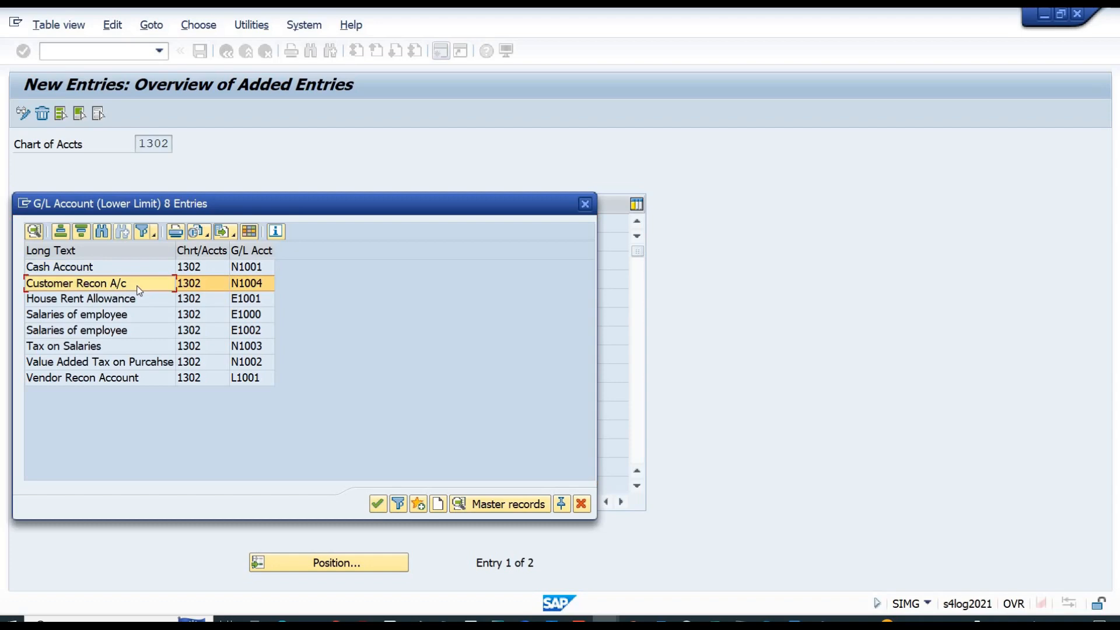
click(377, 505)
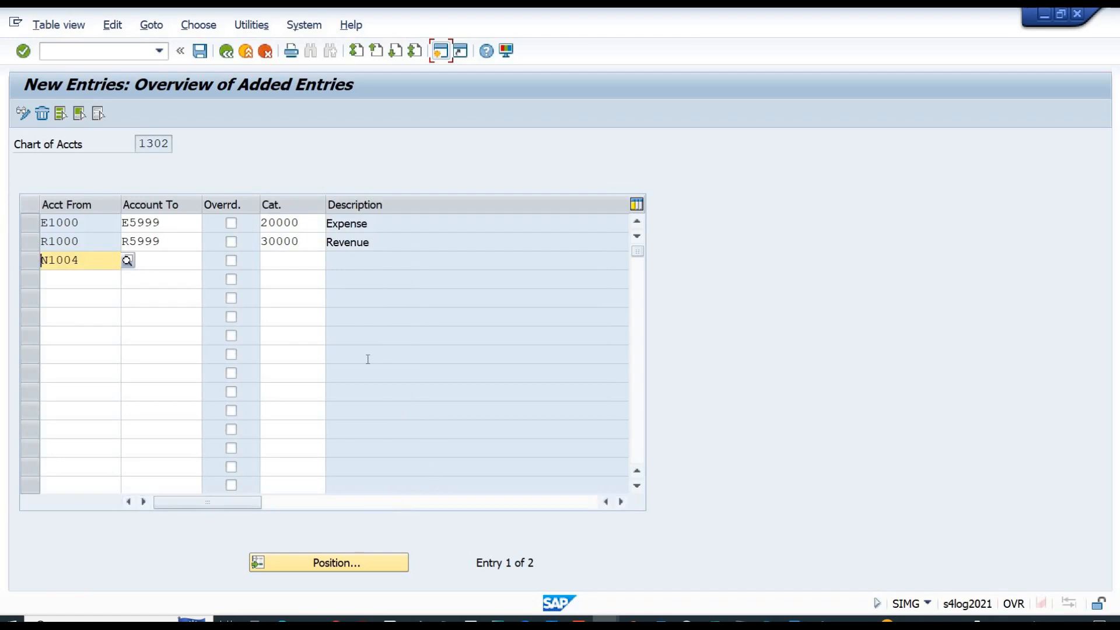
click(307, 266)
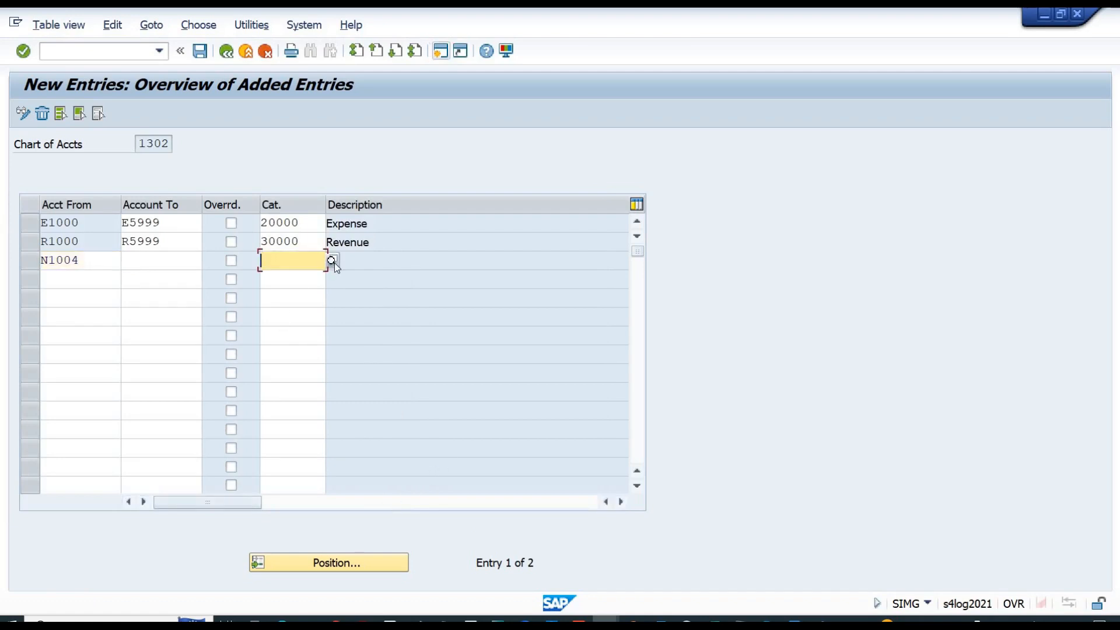
click(333, 261)
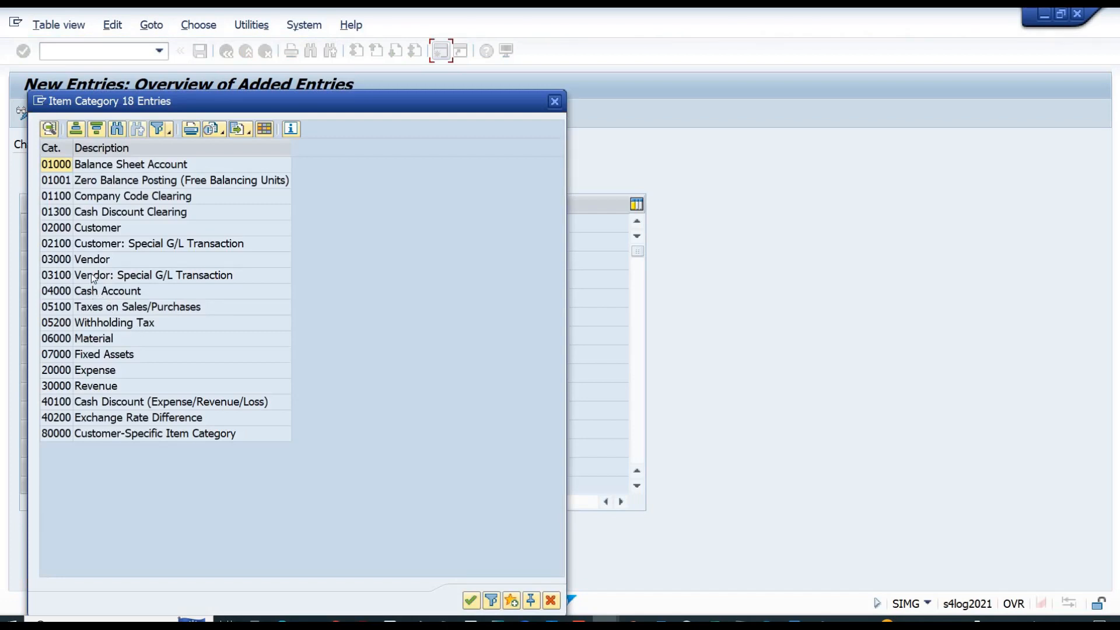
click(97, 264)
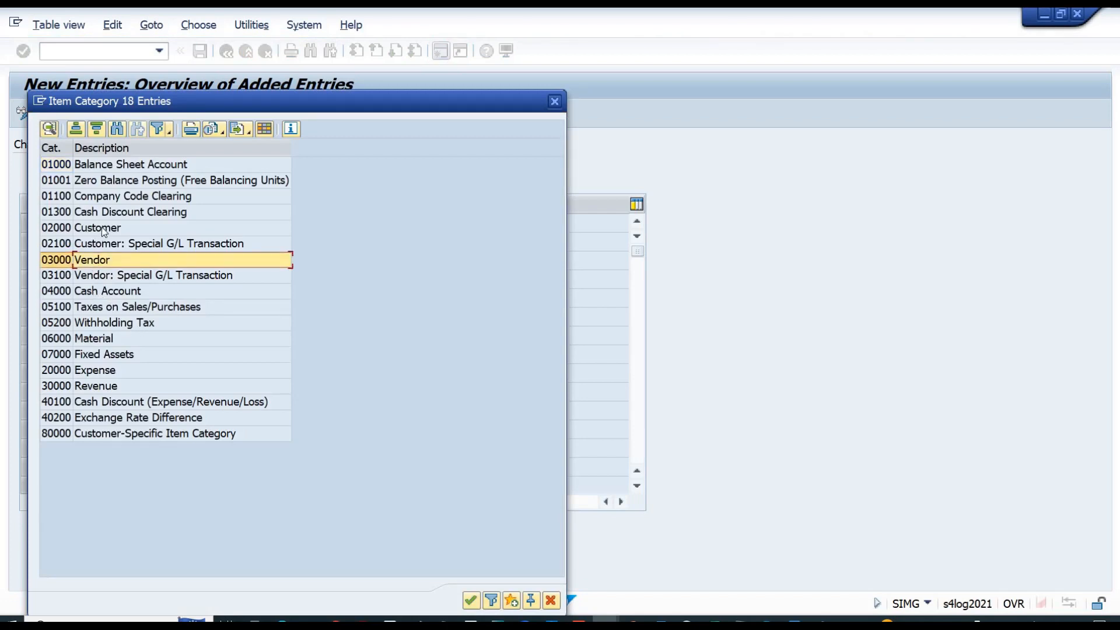
double_click(101, 226)
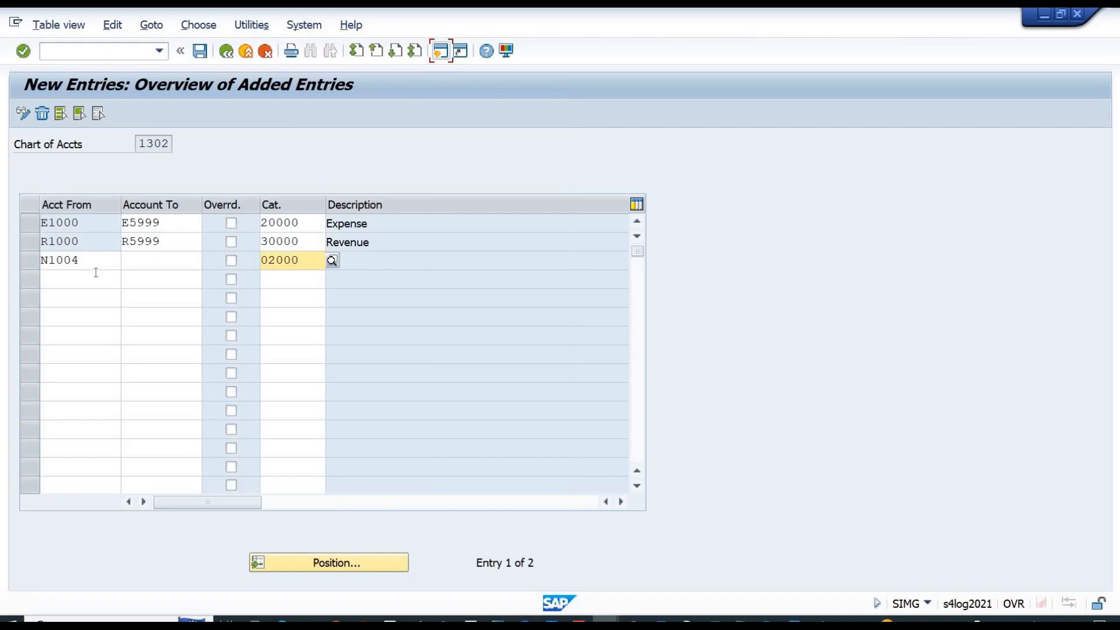
key(Return)
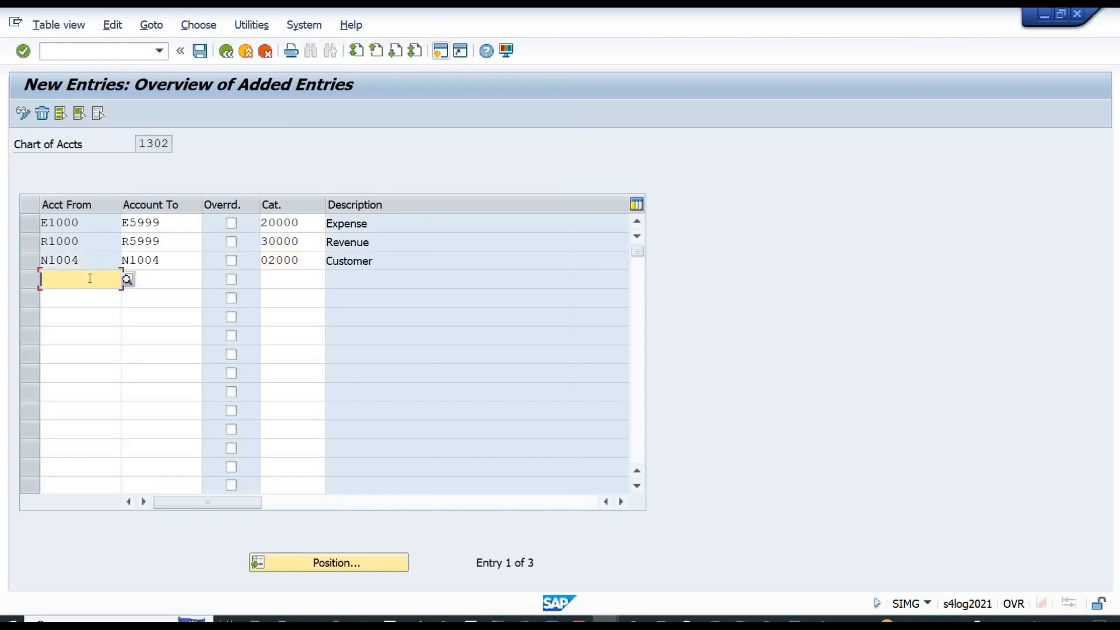
- Add an entry for the Vendor Recon Account L1001 and assign it item category 03000 Vendor
click(128, 279)
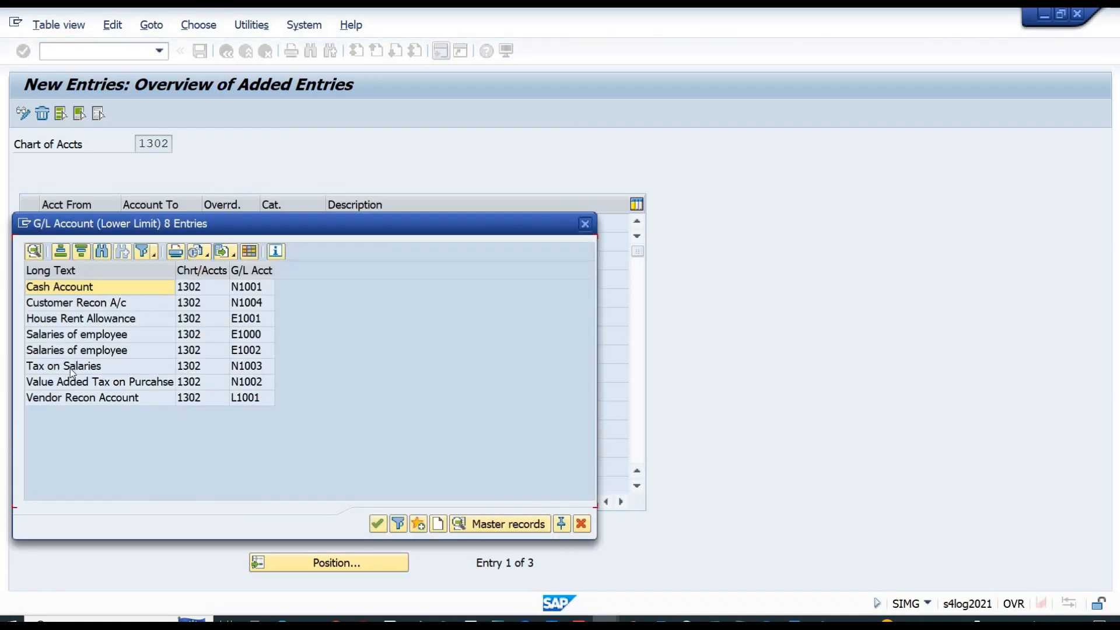
double_click(78, 399)
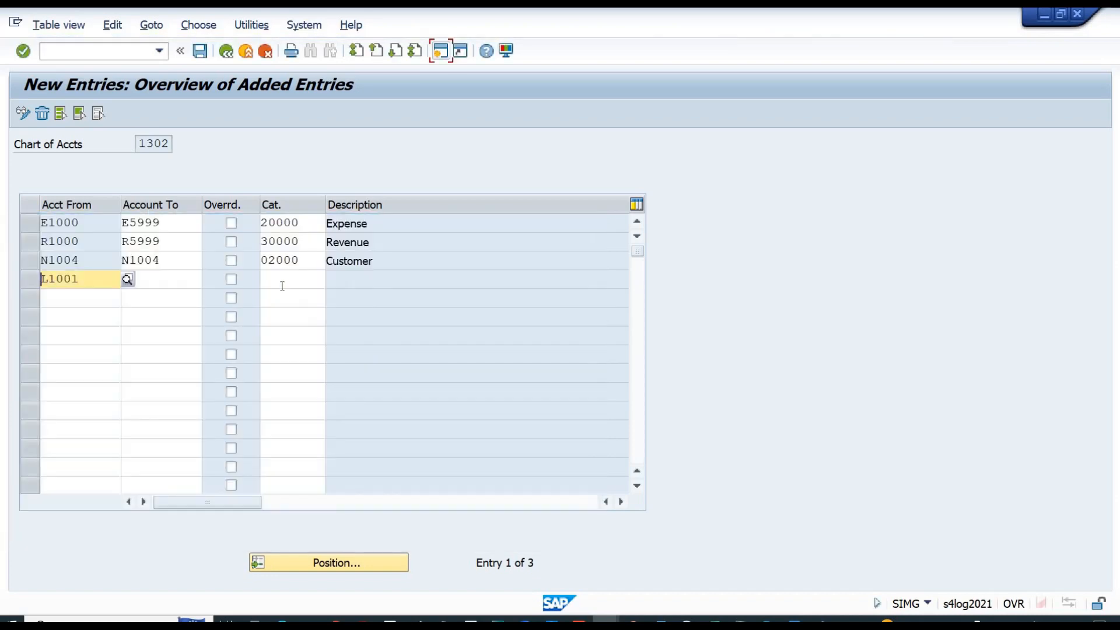
click(282, 285)
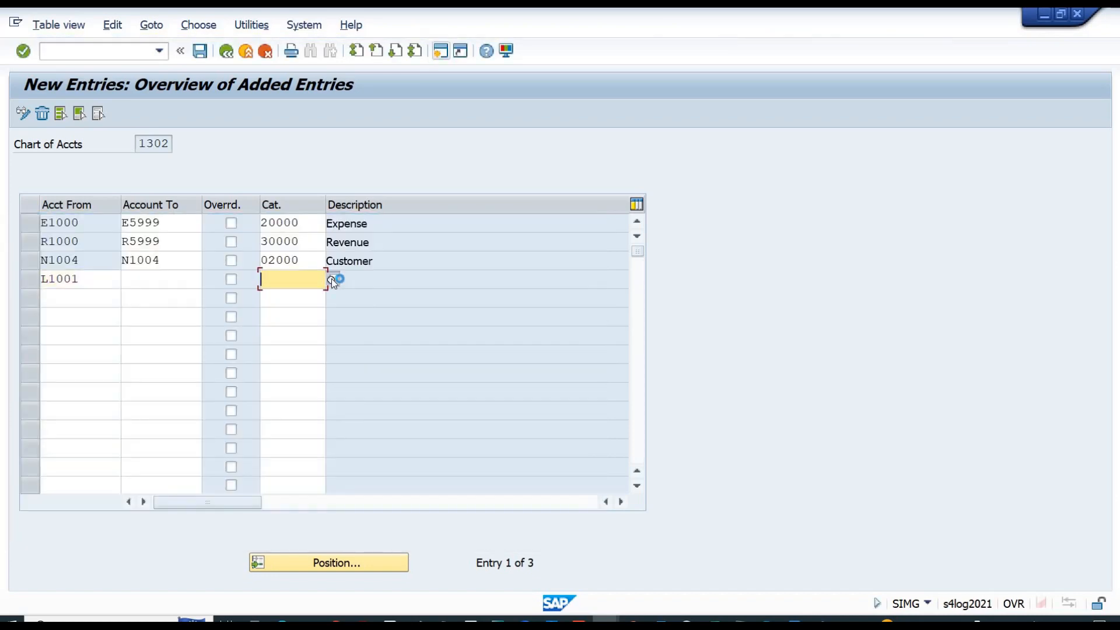
click(332, 279)
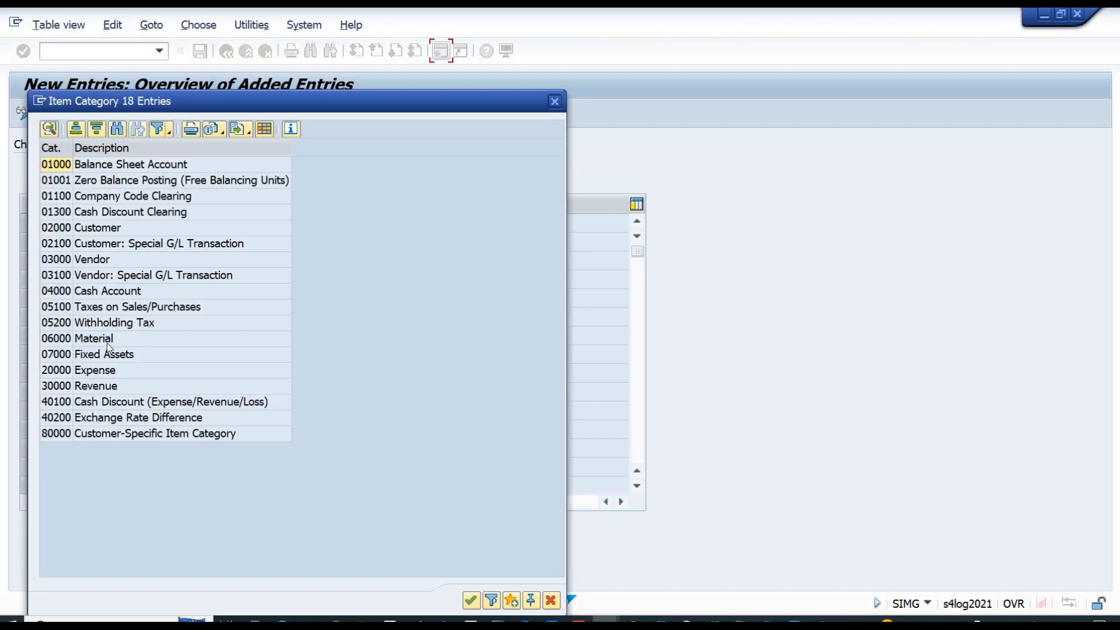
double_click(102, 259)
- Add an entry classifying accounts N1000 to N1003 with item category 01000 Balance Sheet Account
click(109, 297)
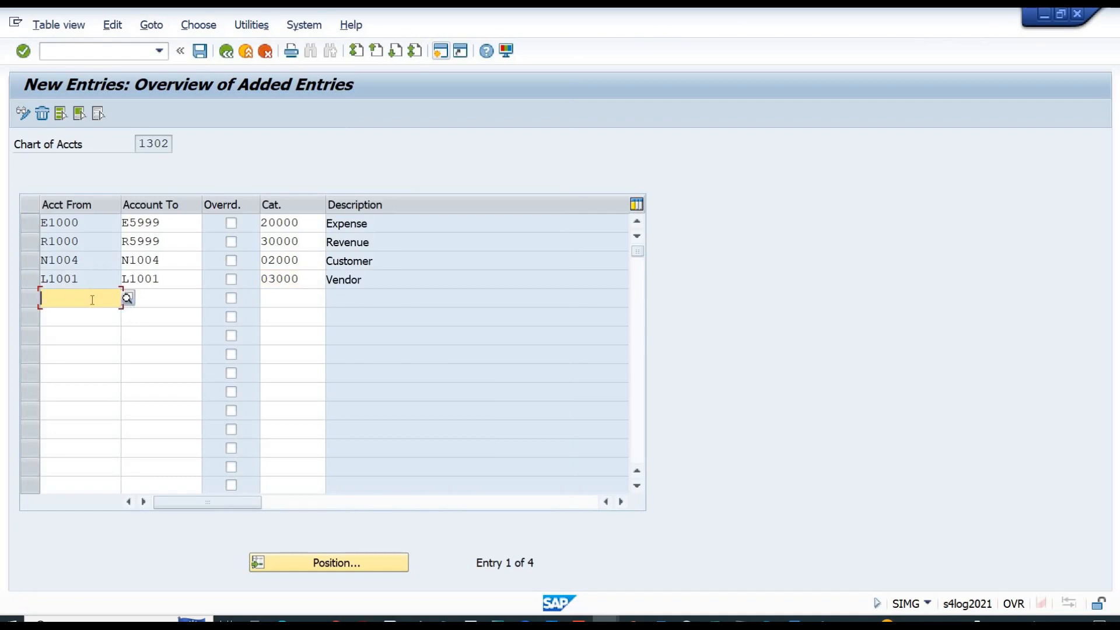
text(n10)
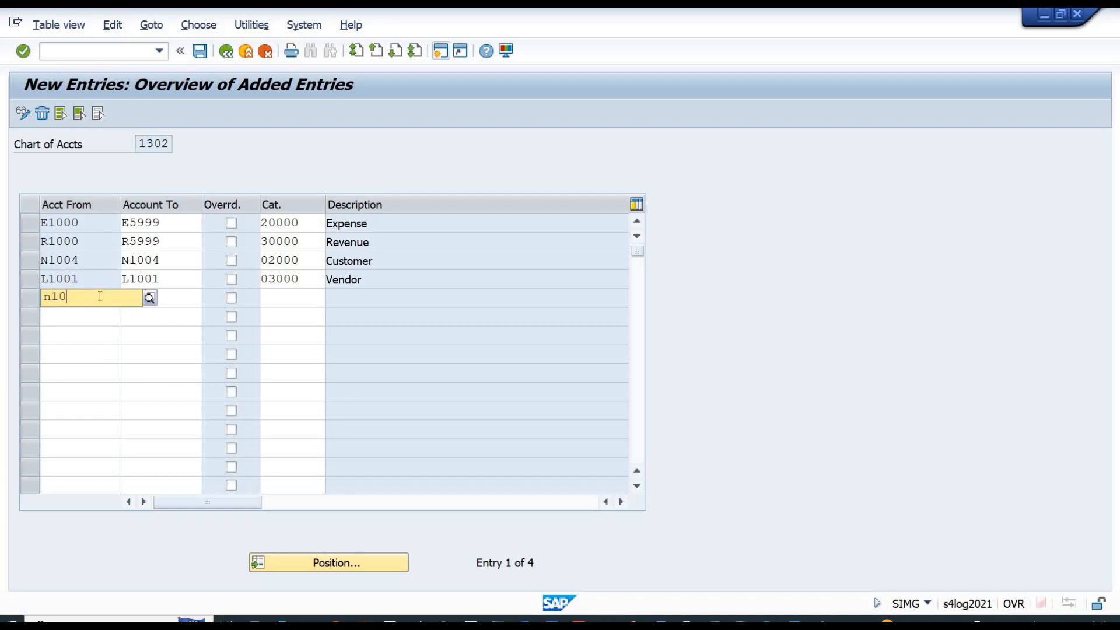
text(00)
key(Tab)
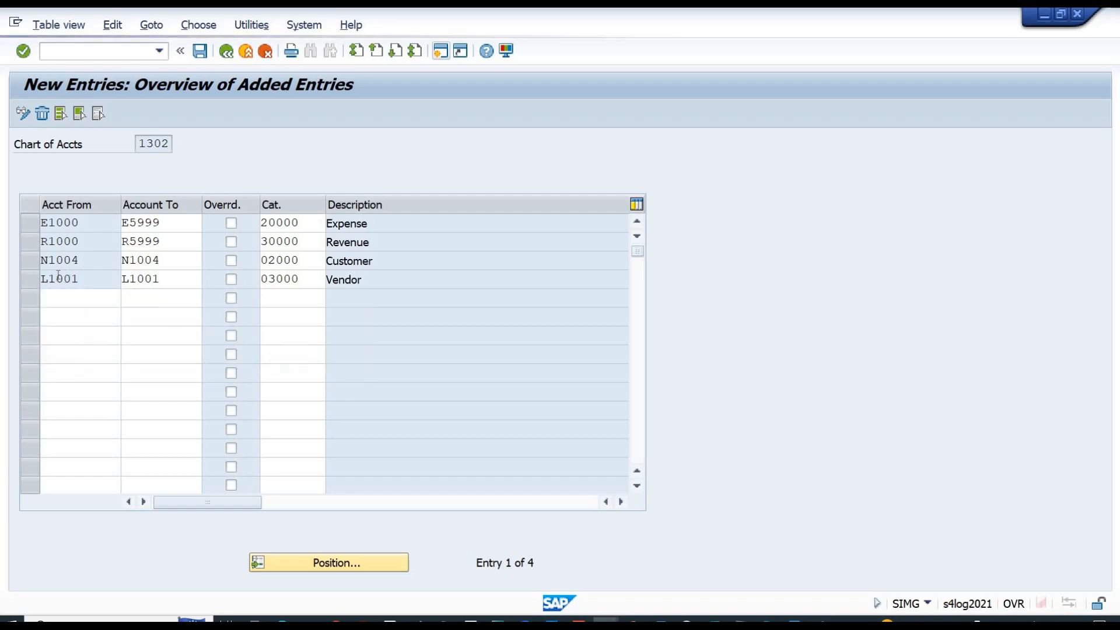
text(n)
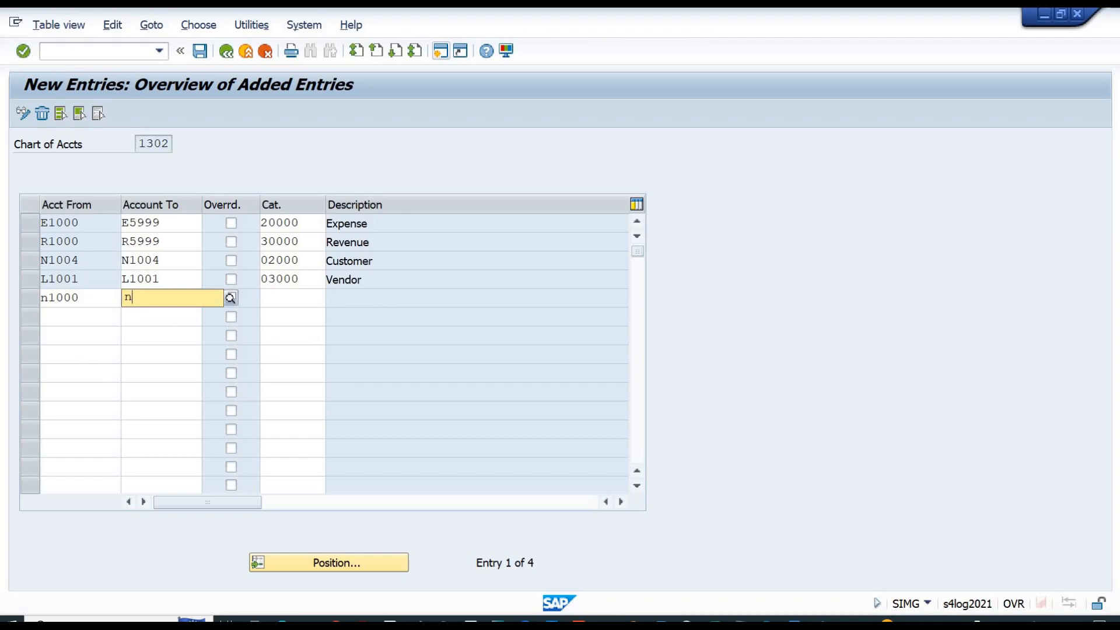
text(1000)
click(58, 276)
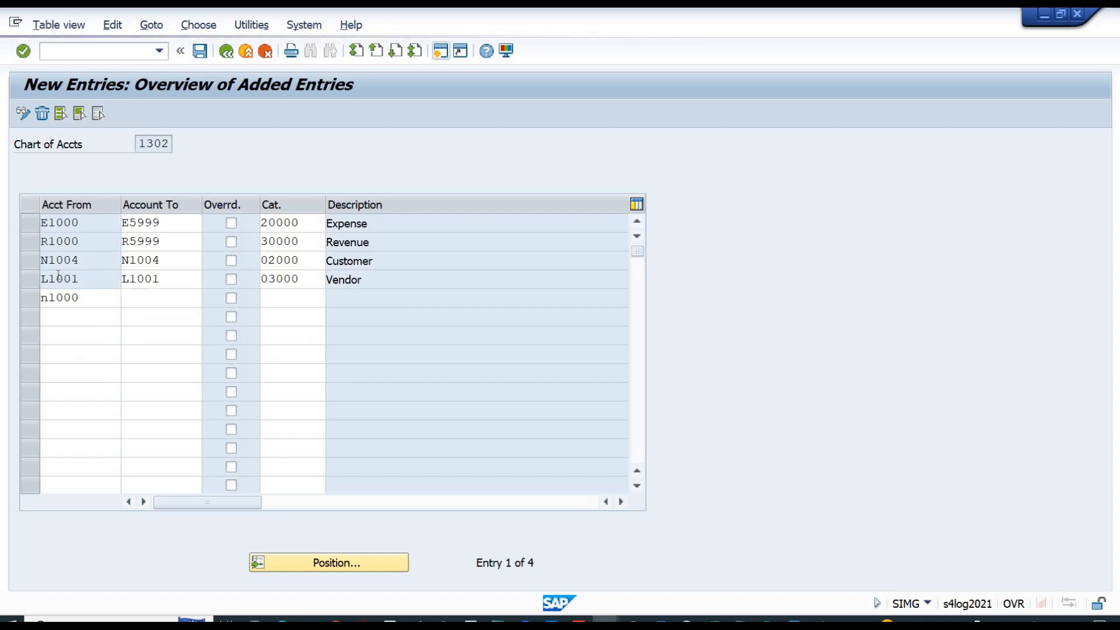
text(n1003)
key(Tab)
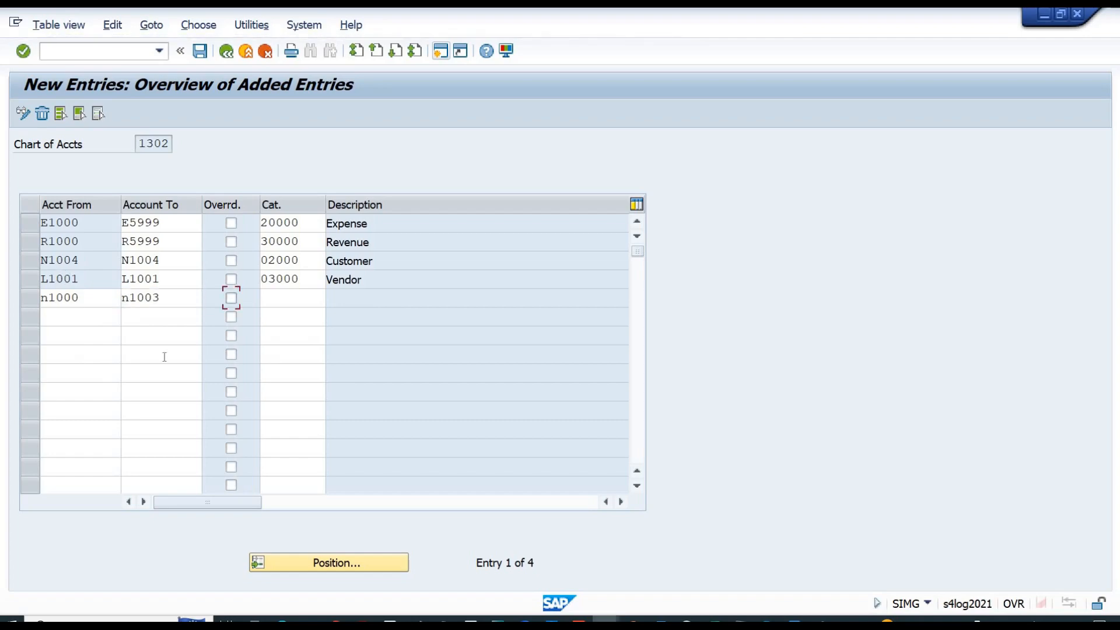
click(315, 299)
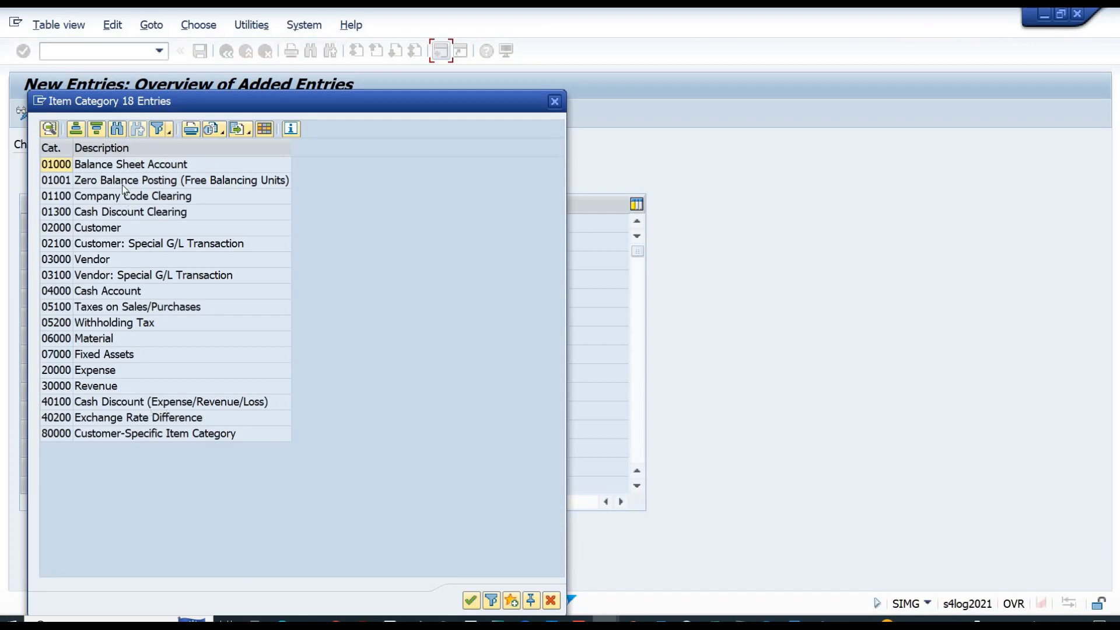
click(106, 169)
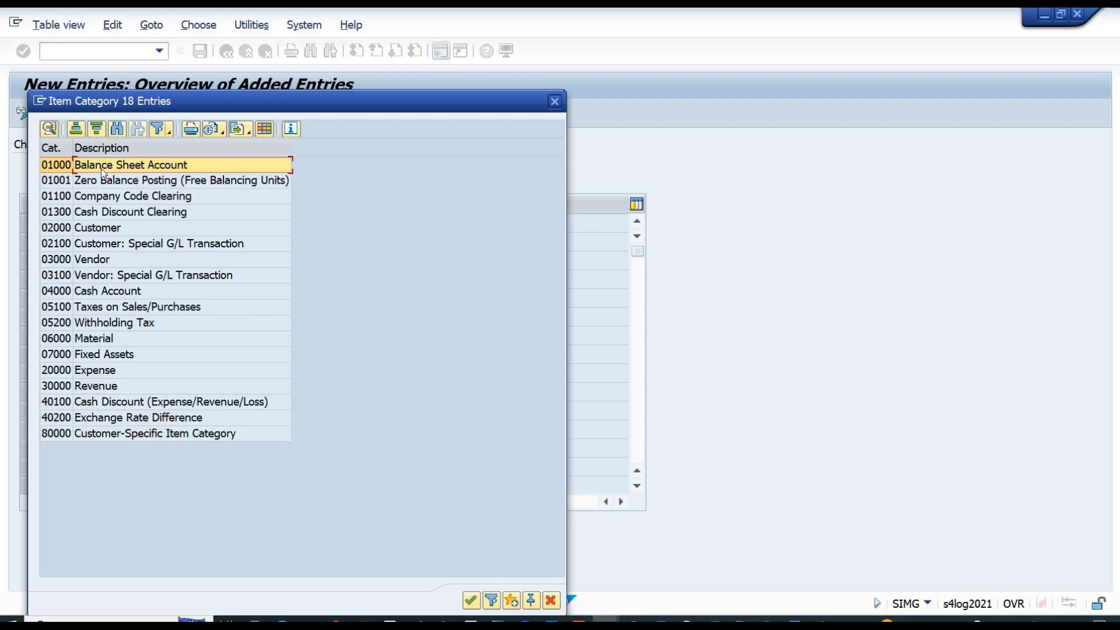
double_click(117, 164)
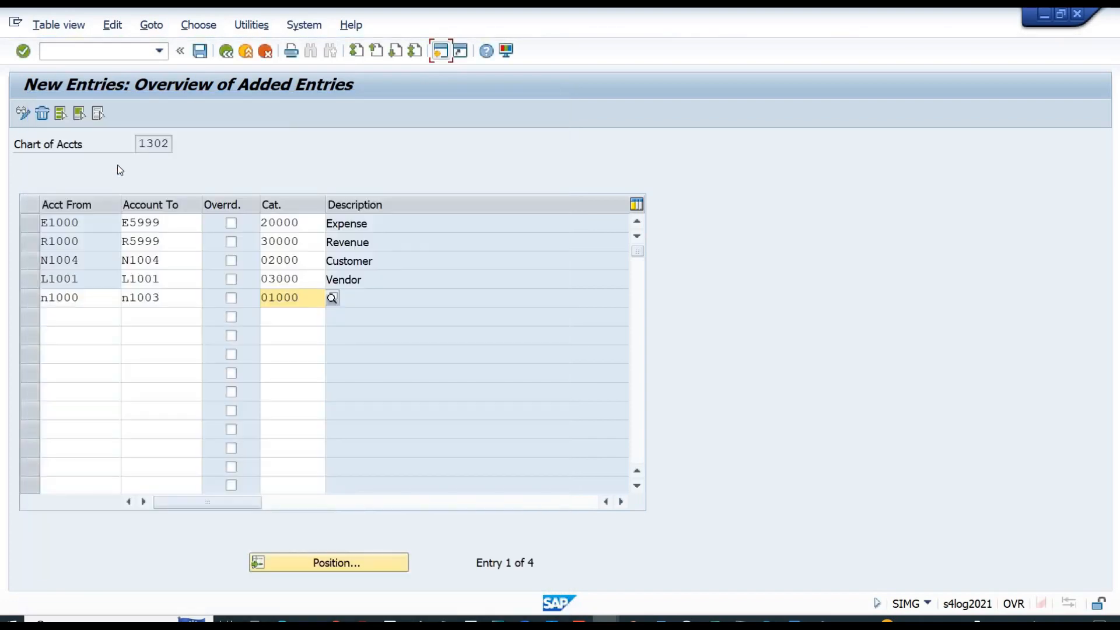
key(Return)
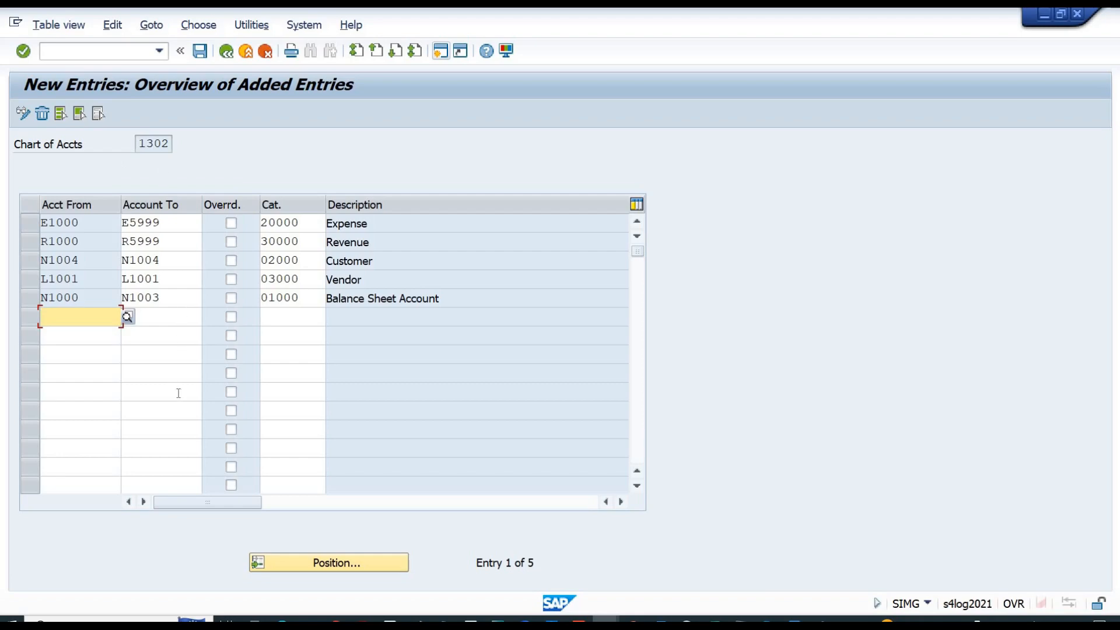
- Save the account classification under the Company code 1302 customizing request and return to the Document Splitting activities
click(198, 51)
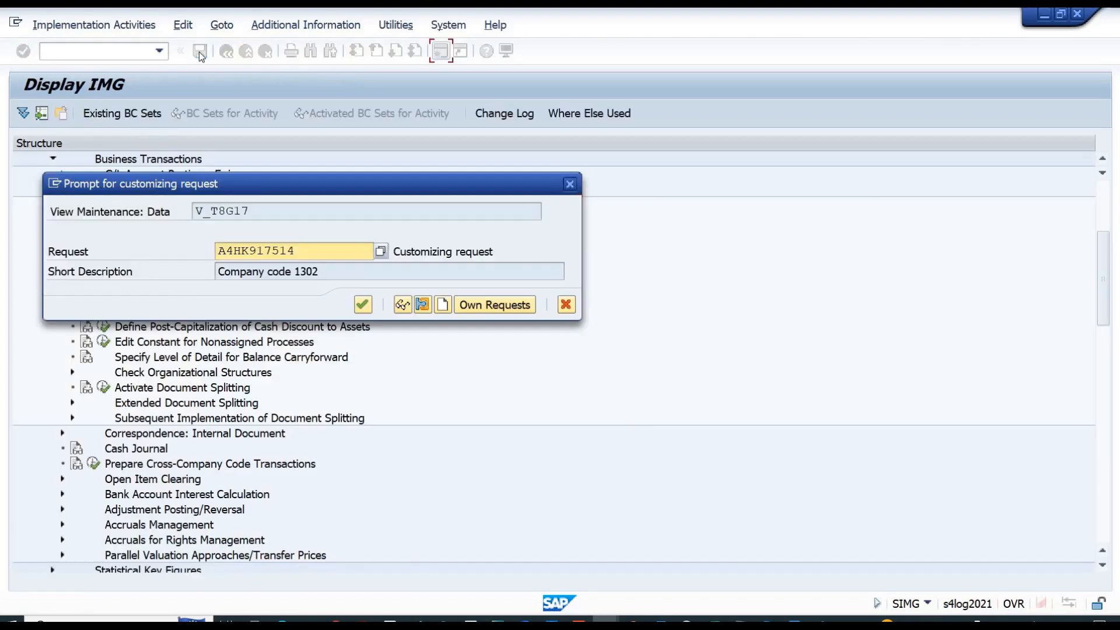
key(Return)
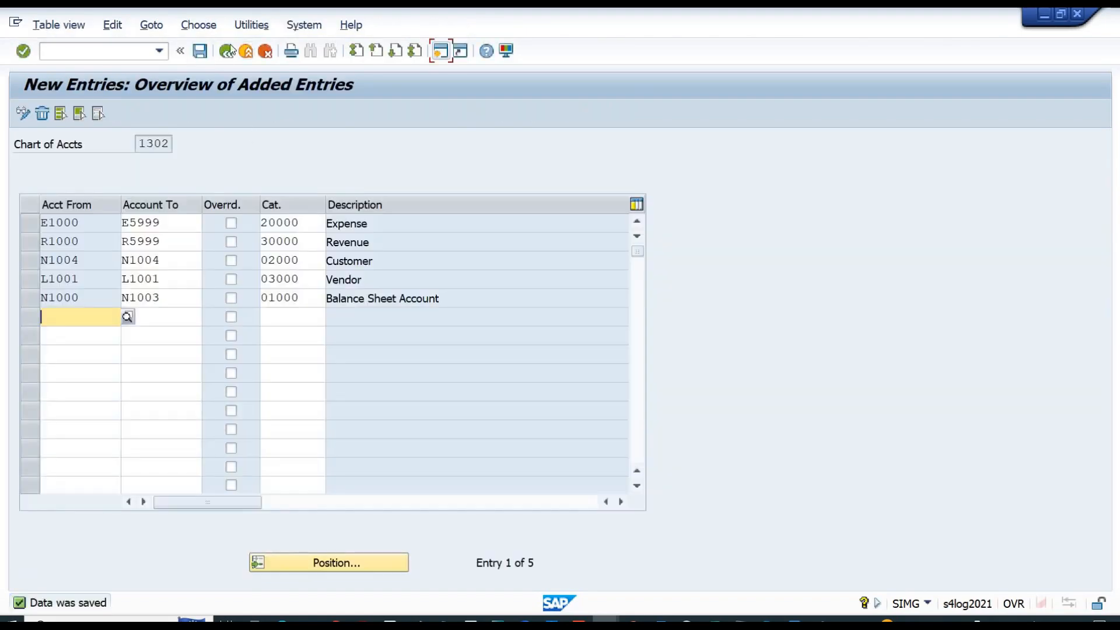
click(227, 51)
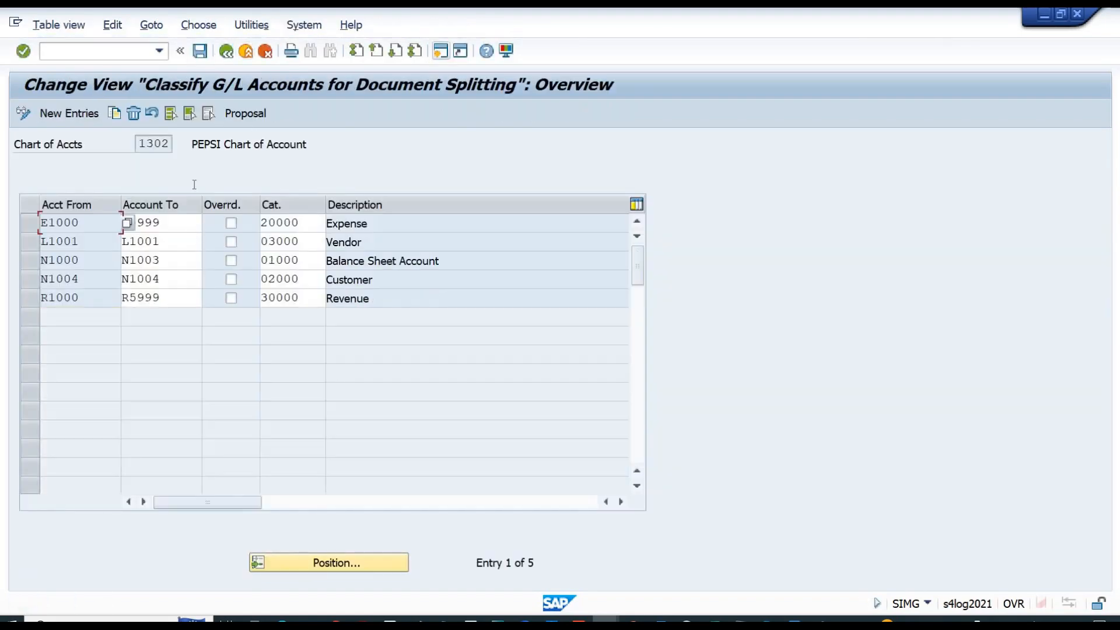
click(226, 52)
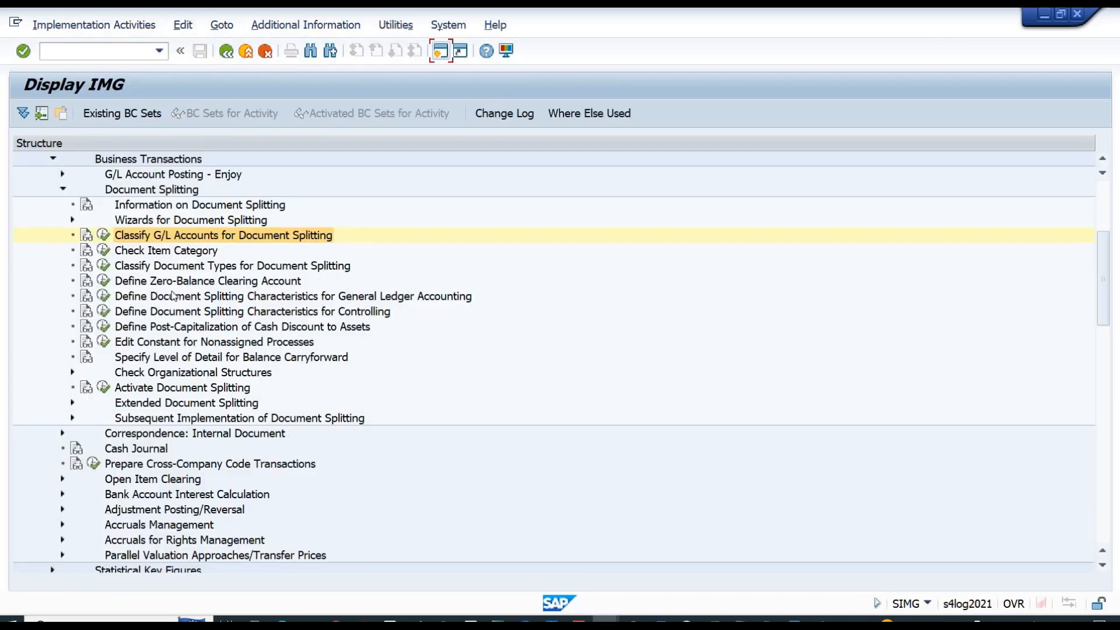
- View the selection screen of the Check Item Category activity and return to the Document Splitting activities
click(103, 251)
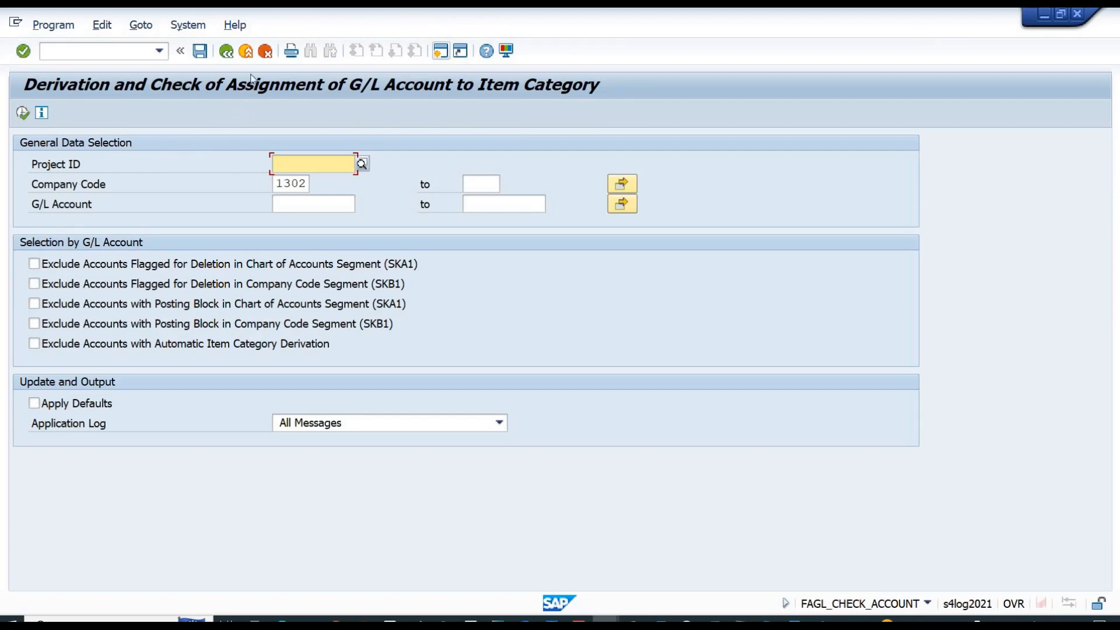
click(225, 52)
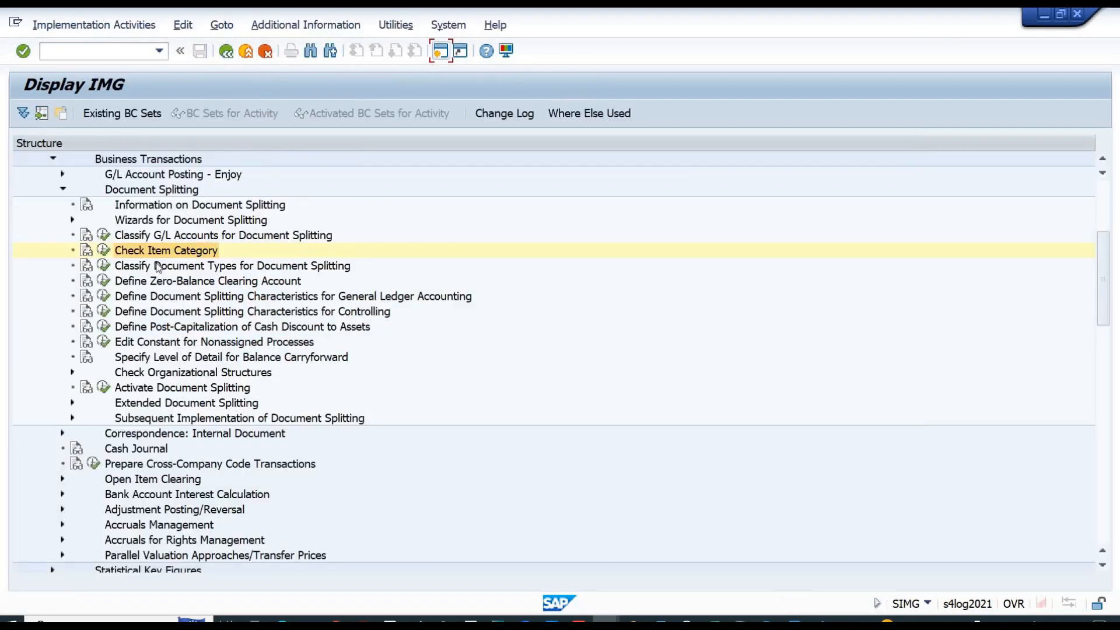
- Examine the transactions and variants assigned to each document type, including vendor invoice KR, in Classify Document Types for Document Splitting
click(105, 266)
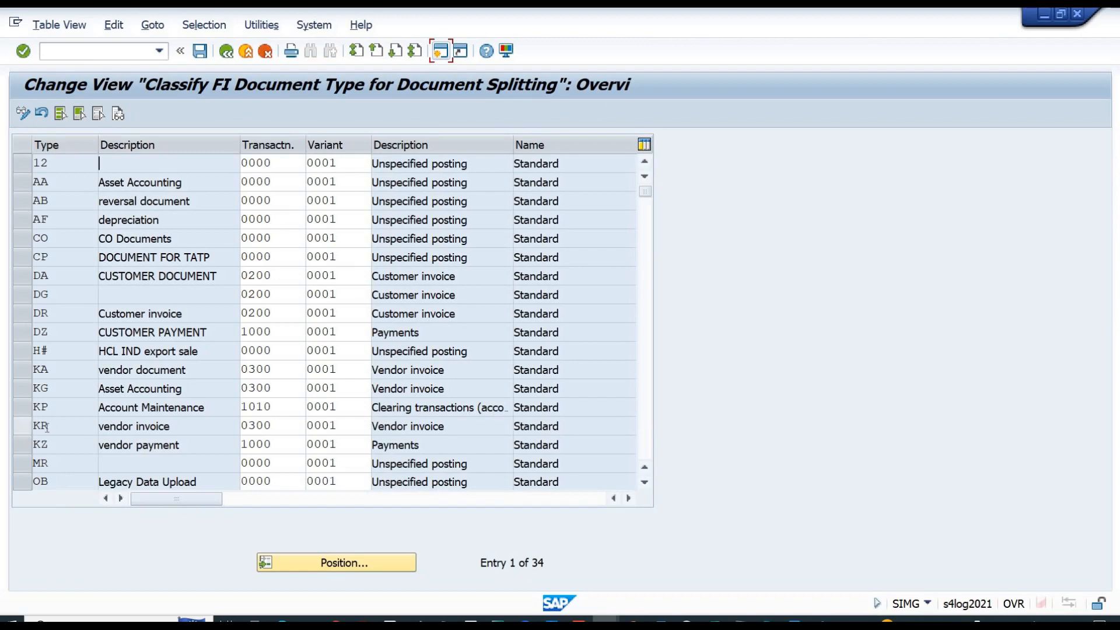
drag(55, 427, 25, 422)
click(413, 431)
click(275, 162)
click(346, 162)
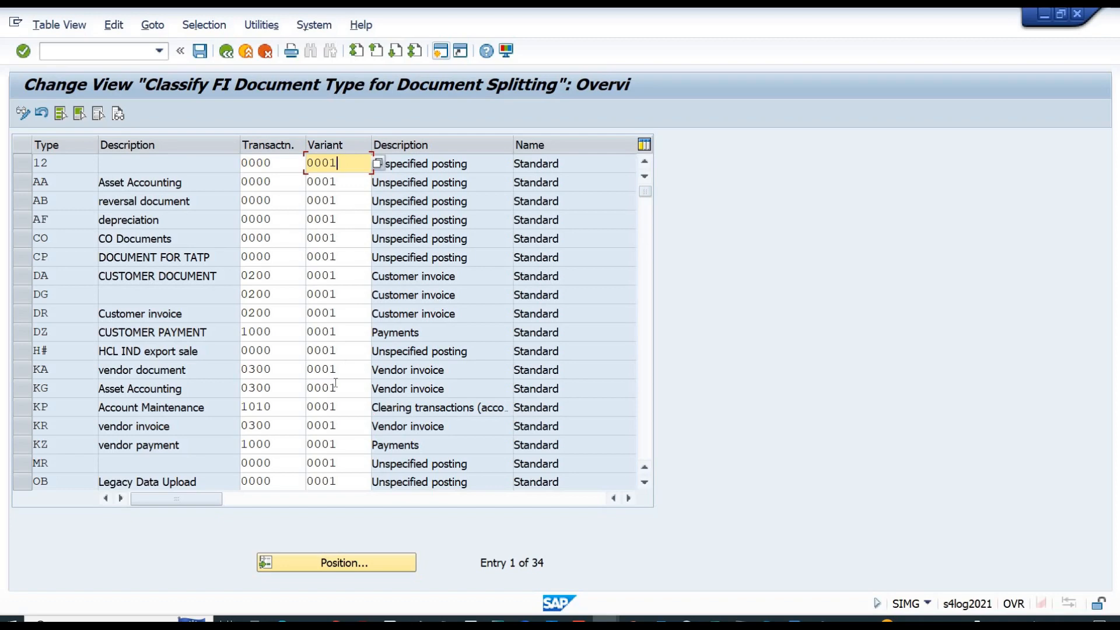
key(Page_Down)
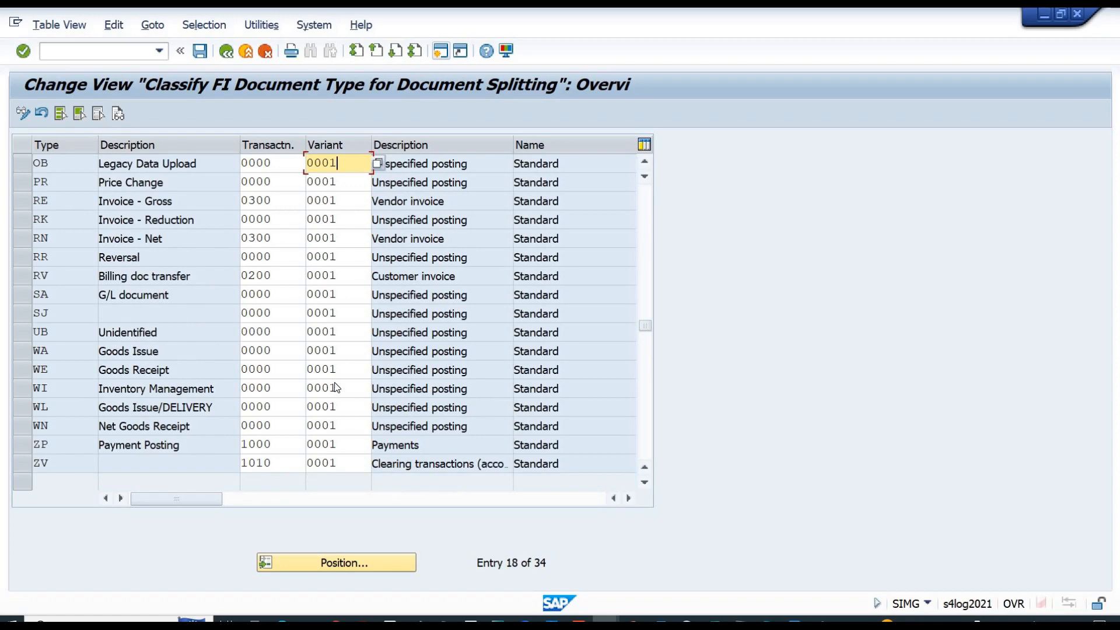
key(Page_Up)
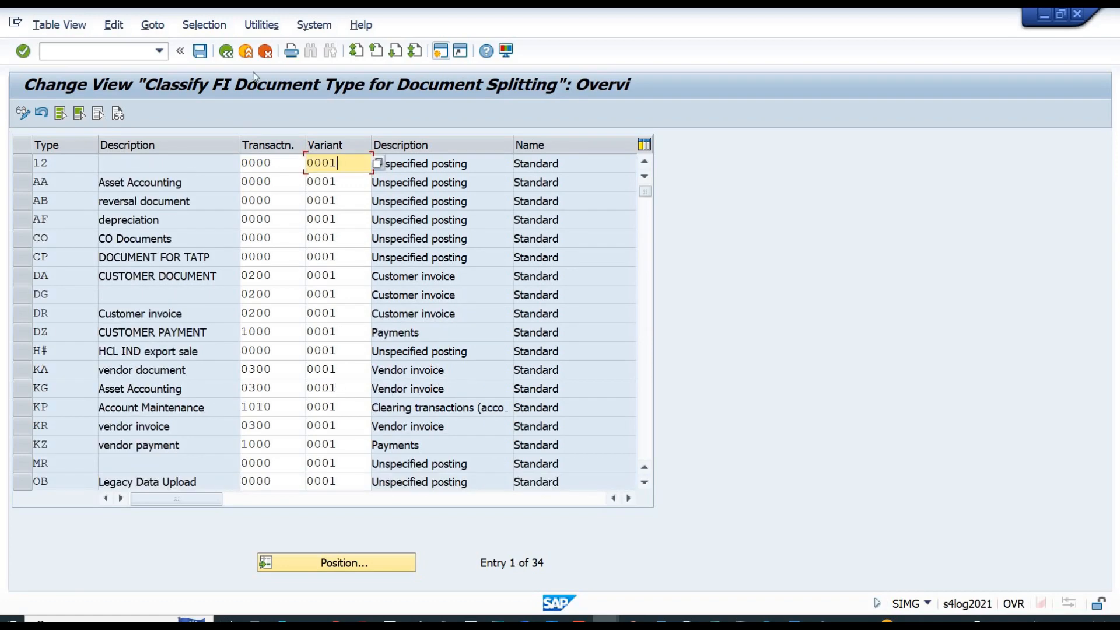
click(230, 54)
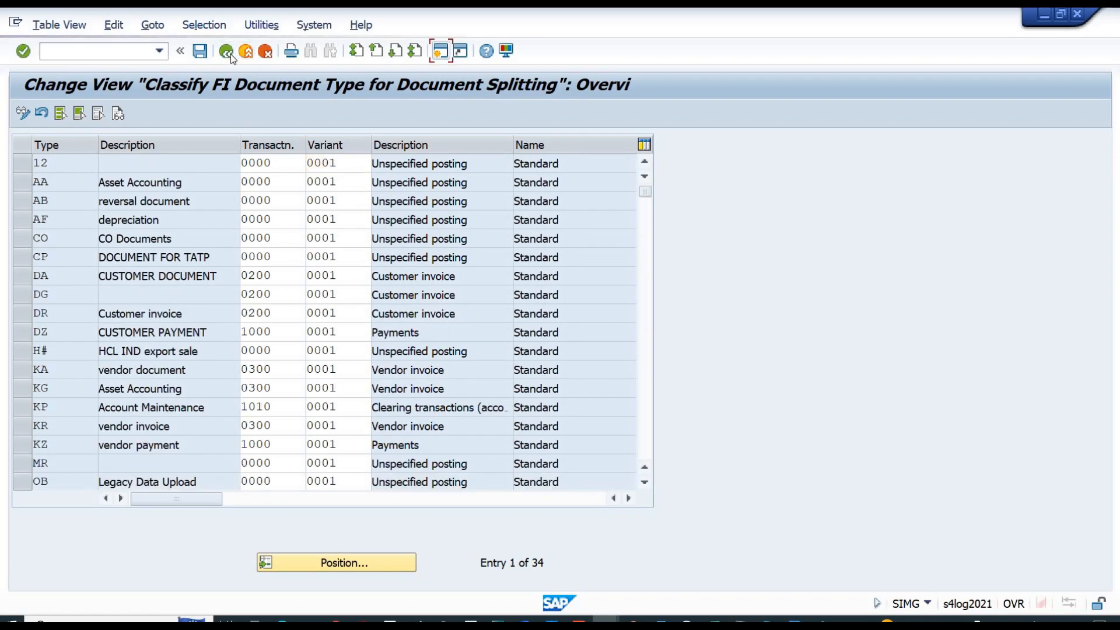
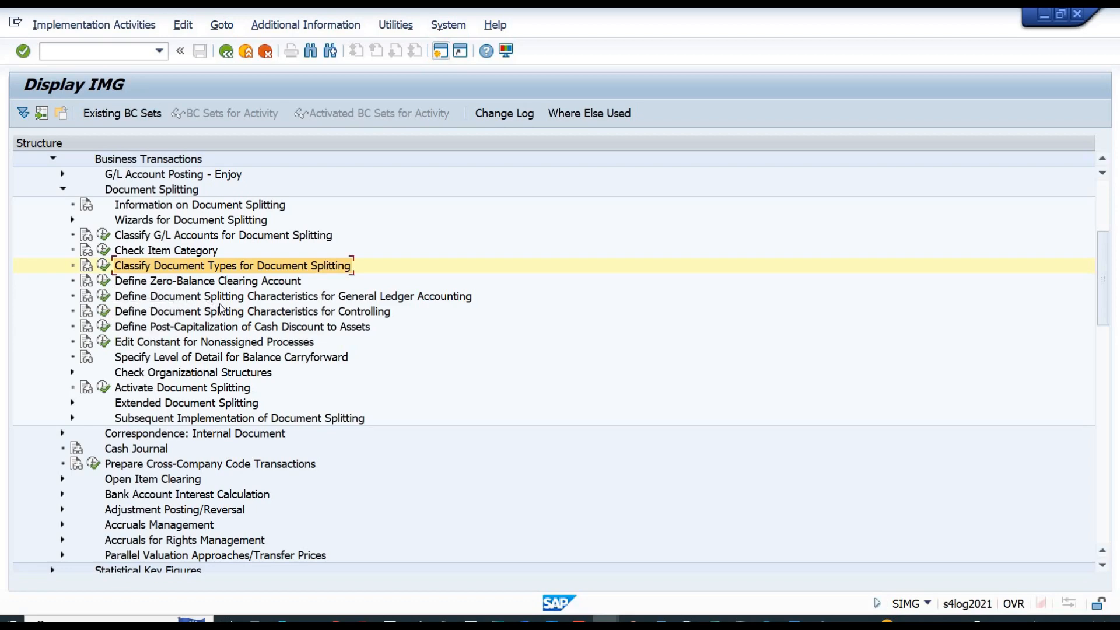
- Open the general ledger document splitting characteristics, and in Excel put an outside border around cells E5:H9 enclosing the splitting fields
click(103, 298)
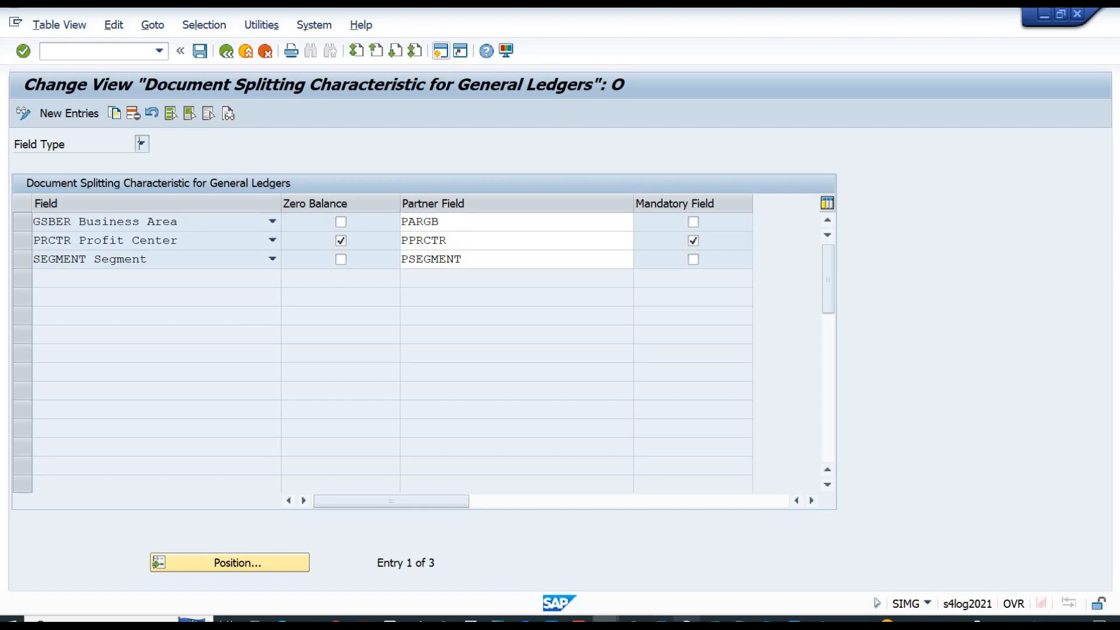
click(714, 622)
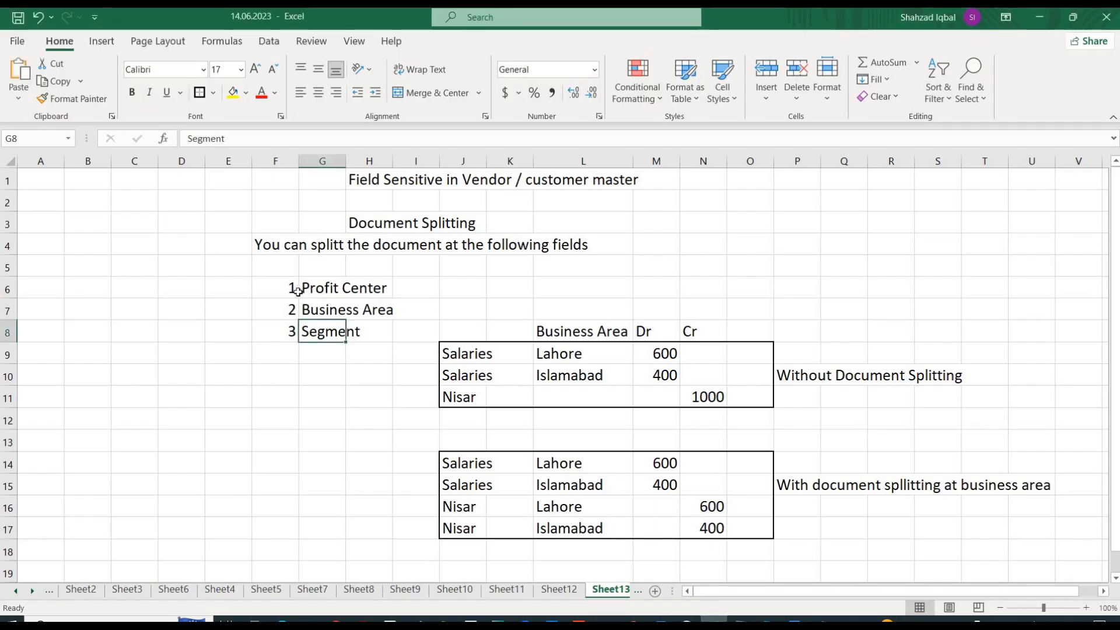
drag(250, 267, 391, 351)
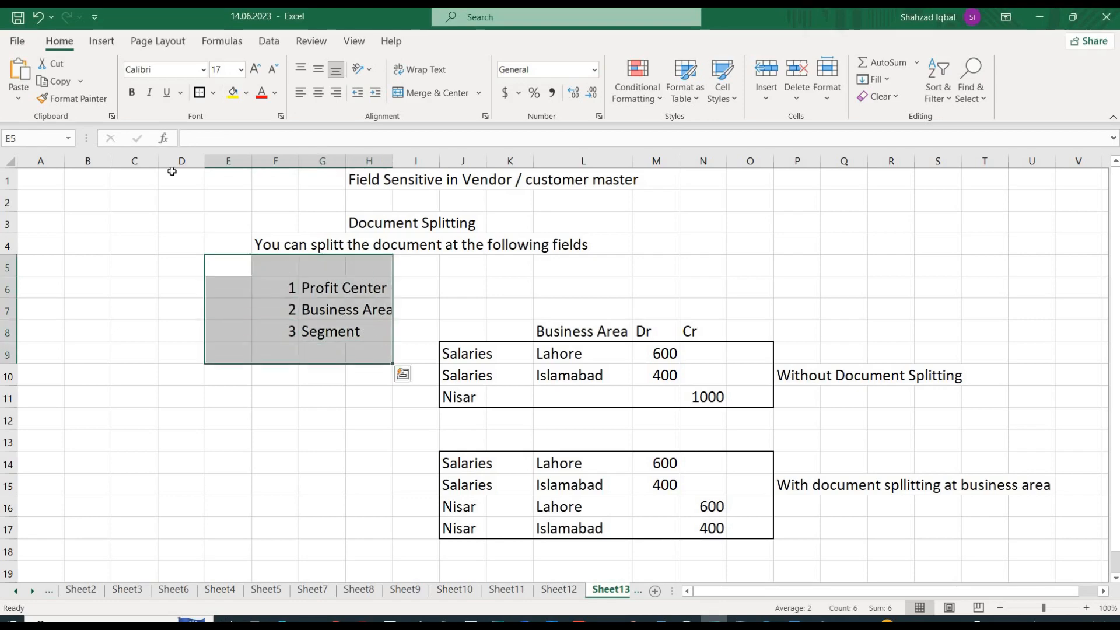
click(202, 94)
- Fill cells E5:H5 yellow and enter the heading "Document Splitting" in E5
drag(367, 274, 247, 268)
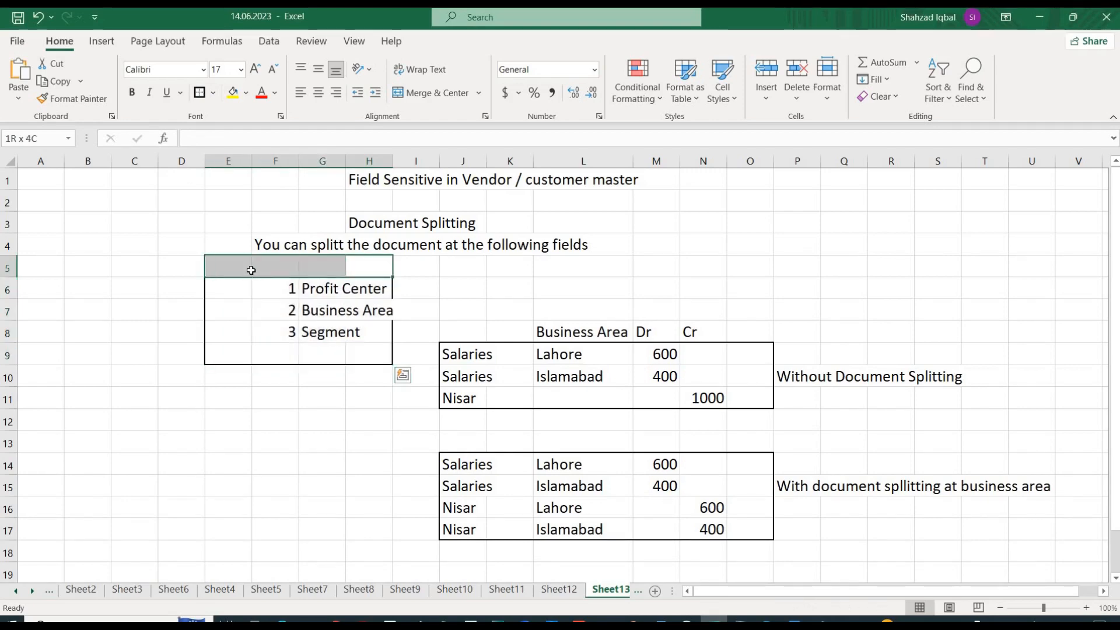
click(232, 92)
click(235, 263)
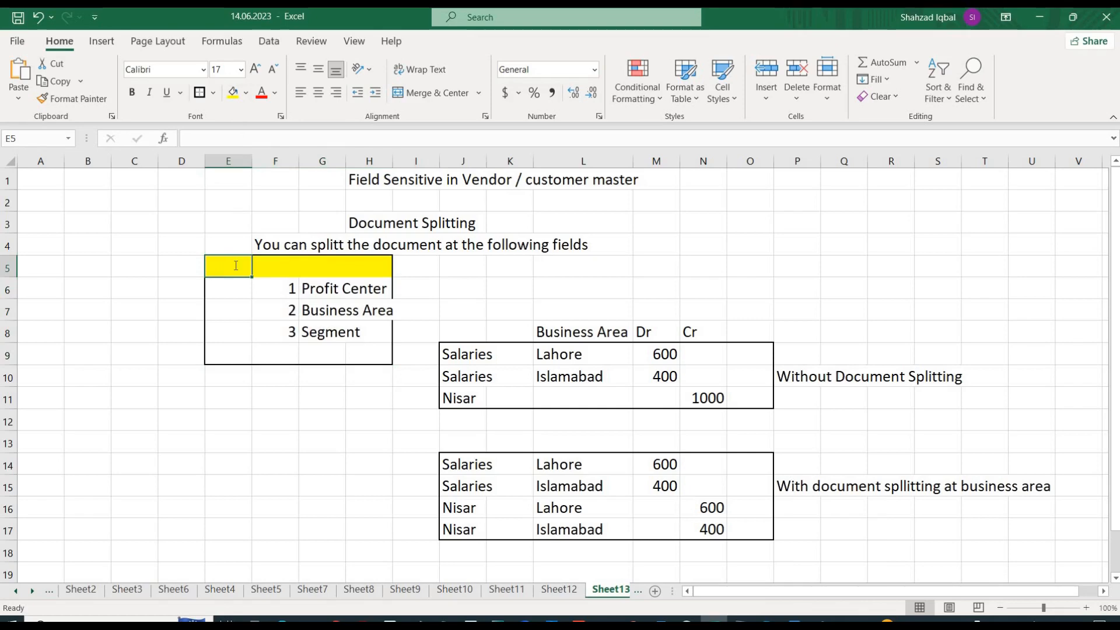
text(Document Splittn)
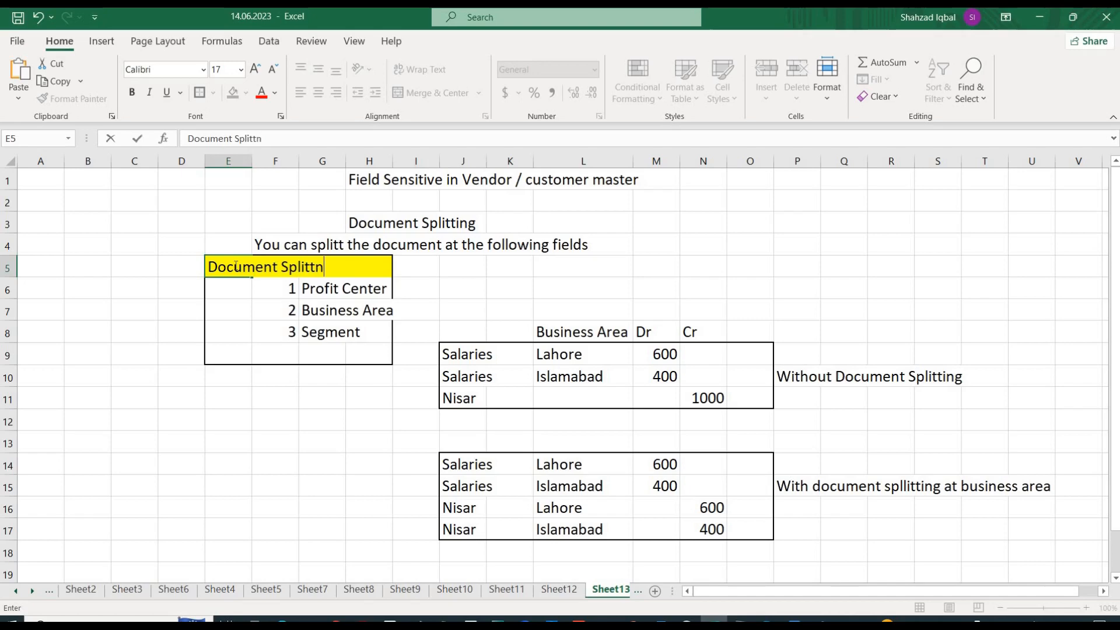
key(BackSpace)
text(ing)
key(Return)
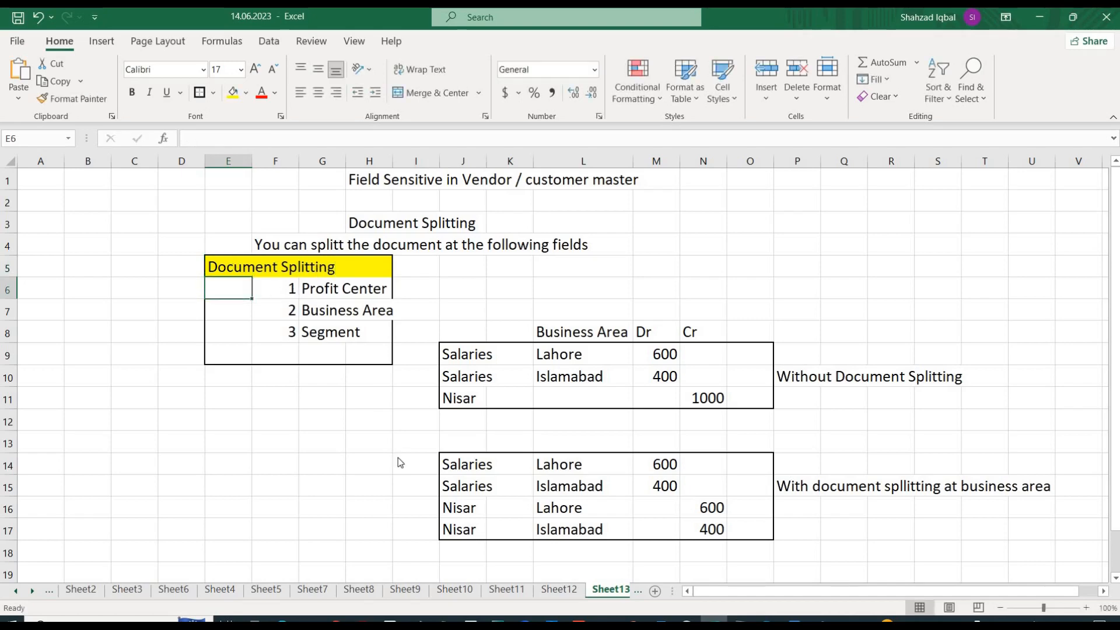
- Switch back to SAP, view the fields available for new general ledger splitting characteristics, and return to the existing entries
key(alt+Tab)
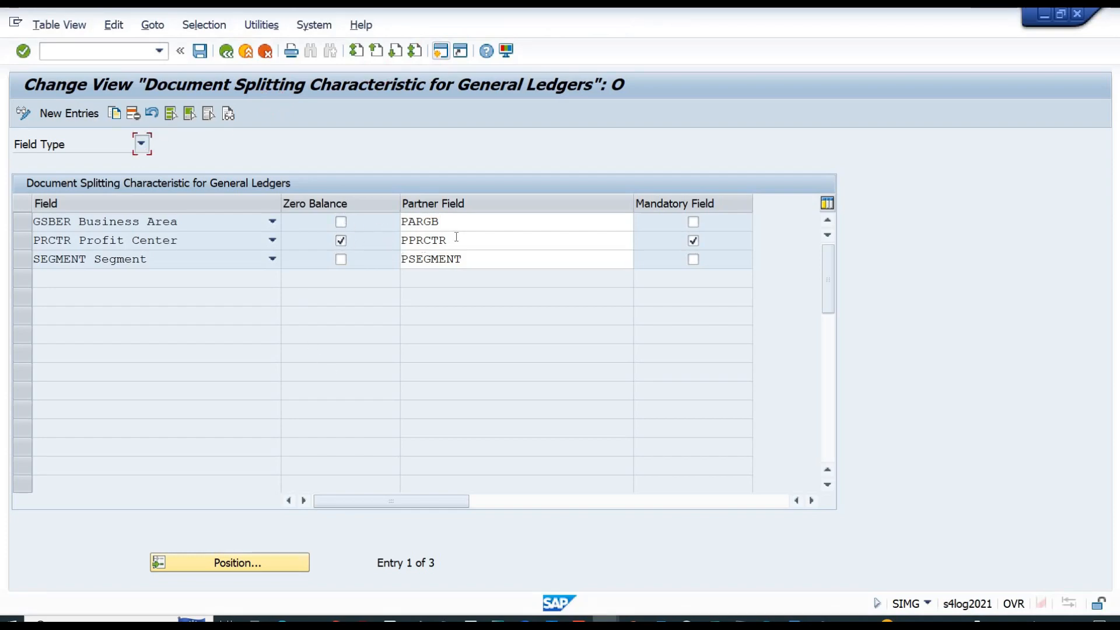
double_click(415, 239)
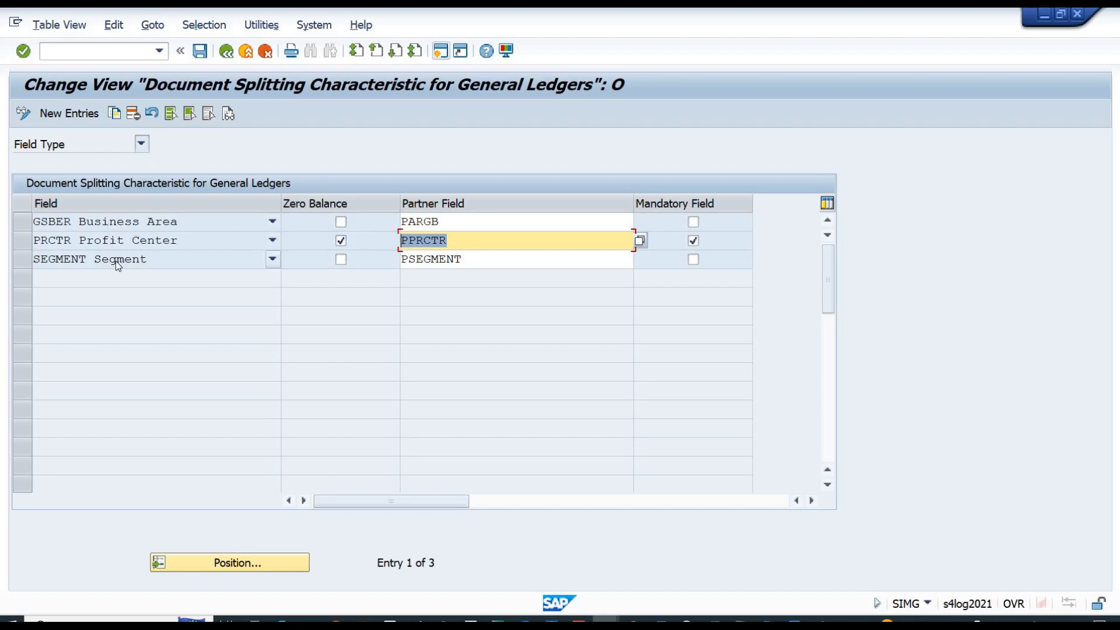
click(69, 113)
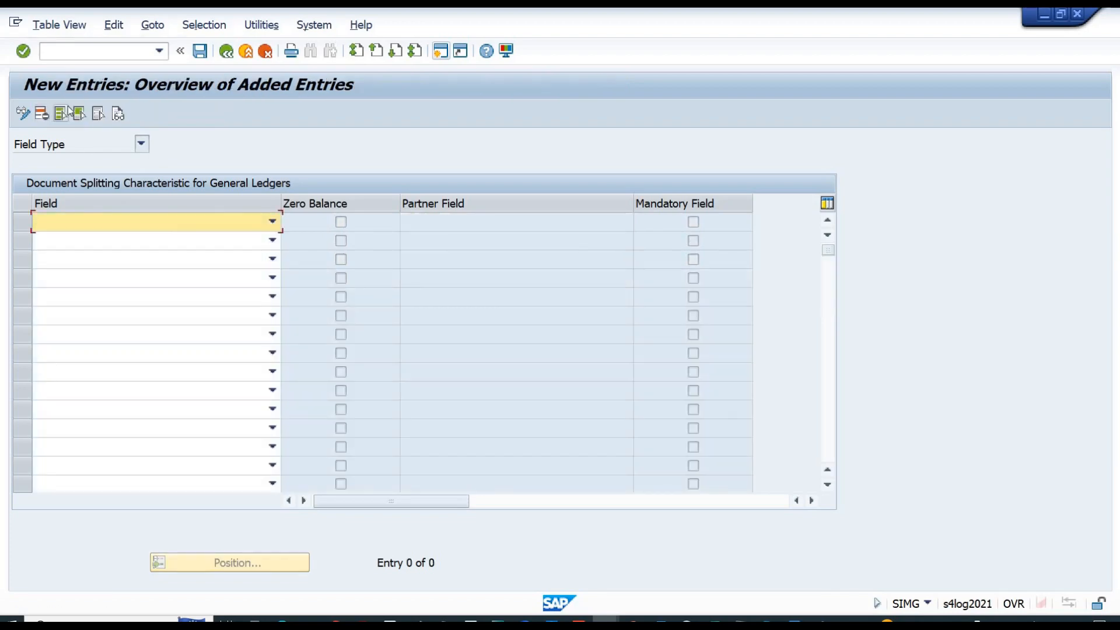
click(278, 222)
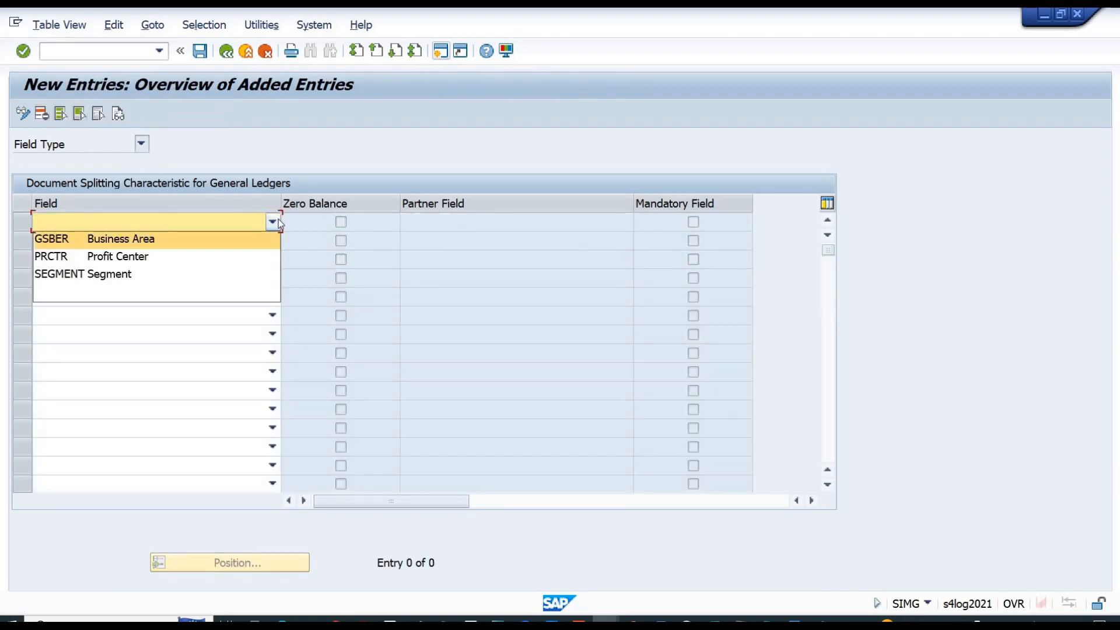
click(225, 52)
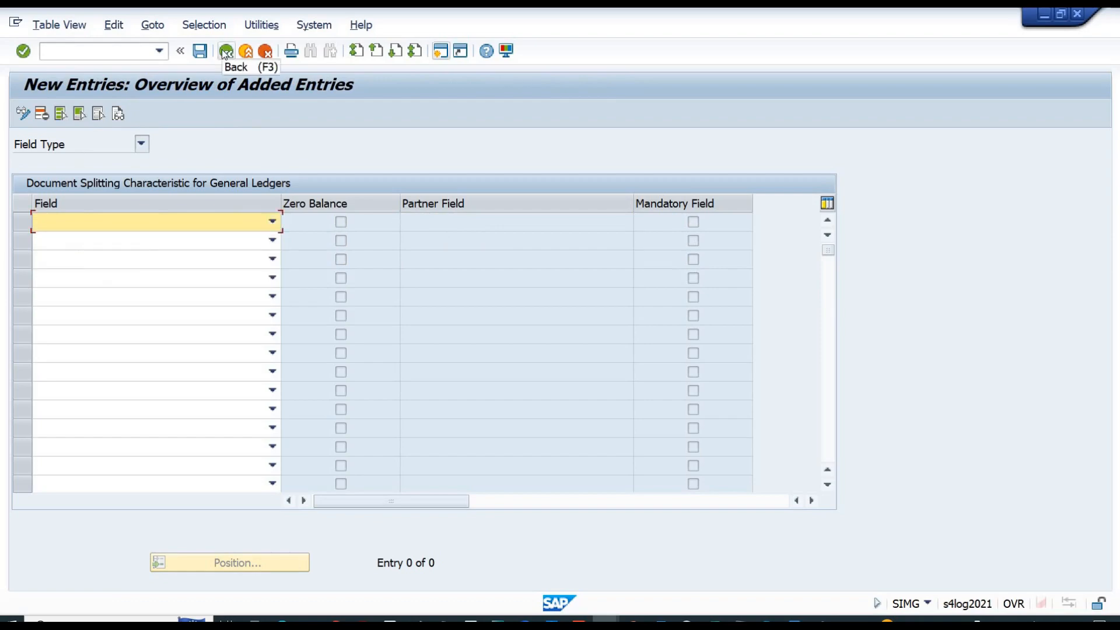
click(226, 53)
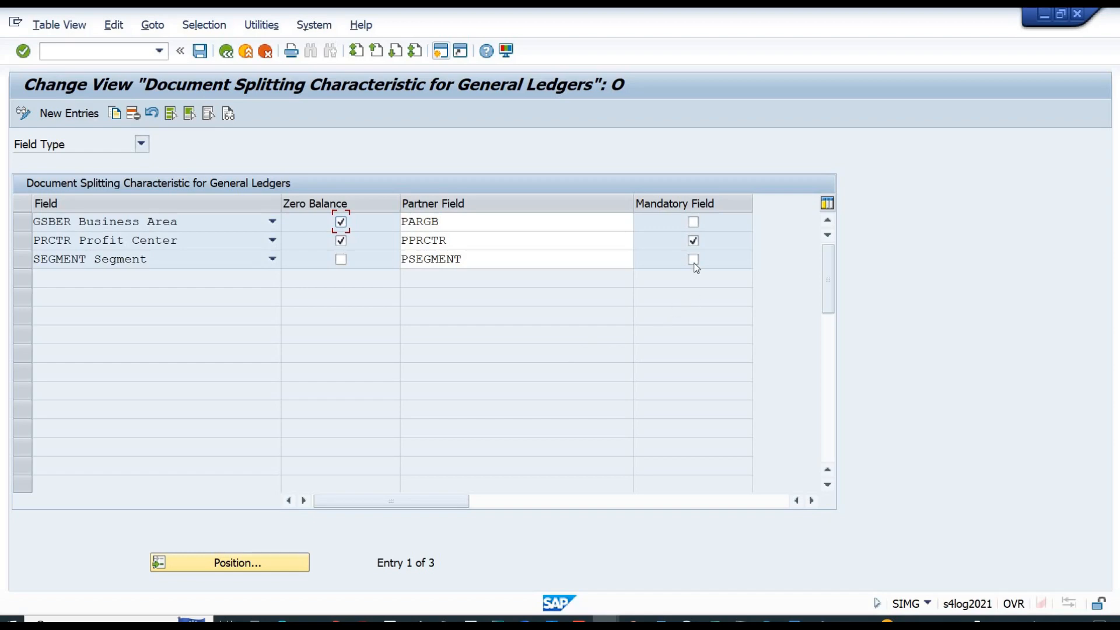
- Set Zero Balance and Mandatory Field for GSBER Business Area, save under the customizing request and return to the Document Splitting activities
click(693, 222)
click(197, 49)
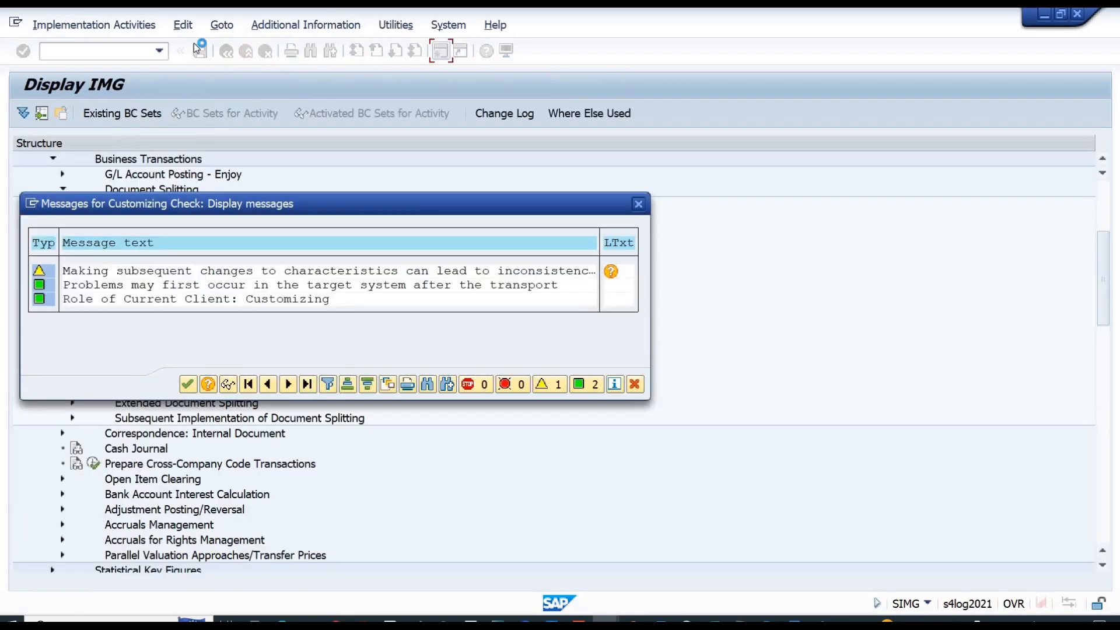
key(Return)
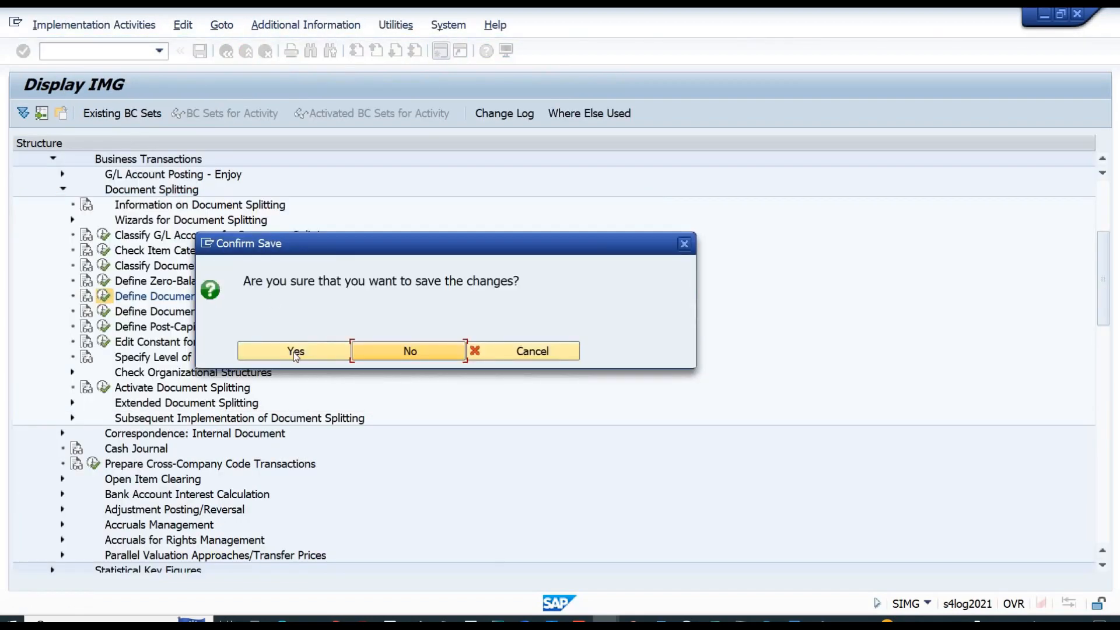
click(296, 352)
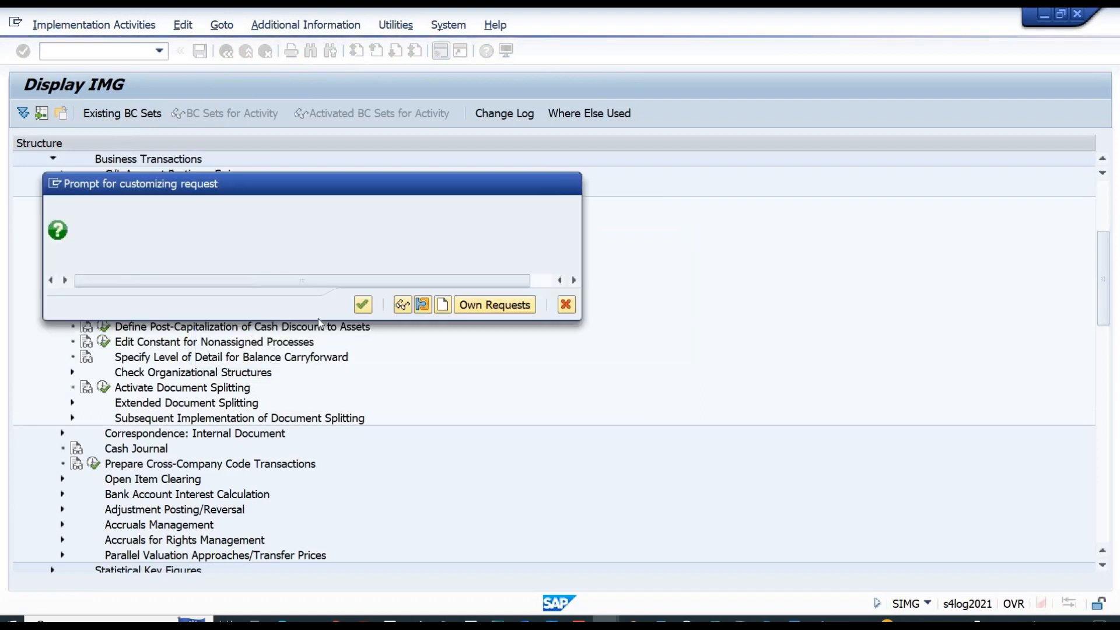
click(362, 306)
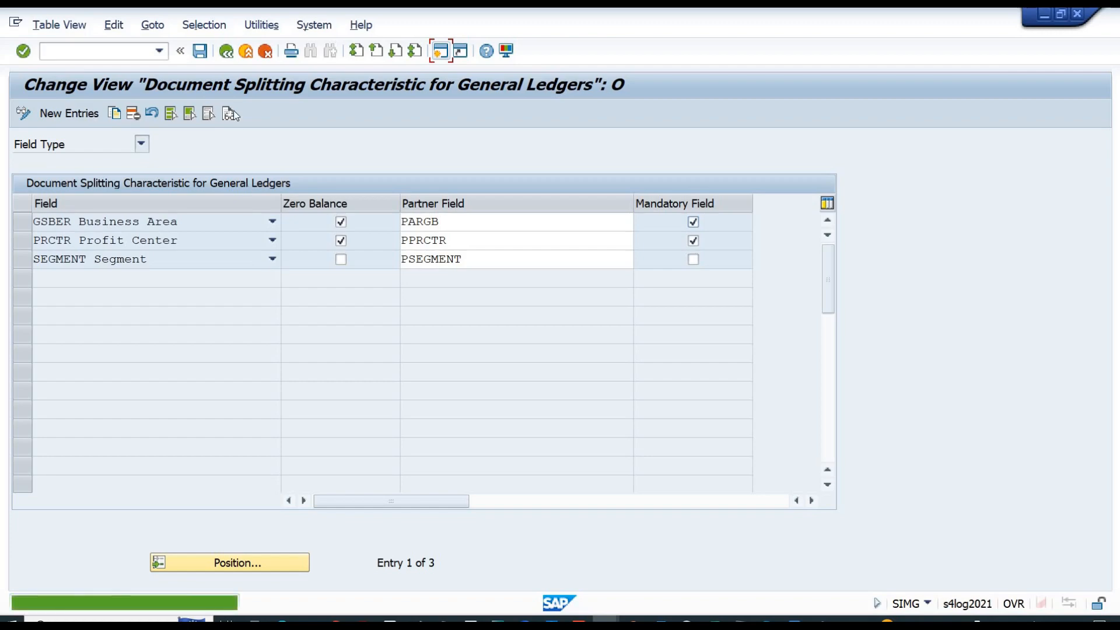
click(225, 53)
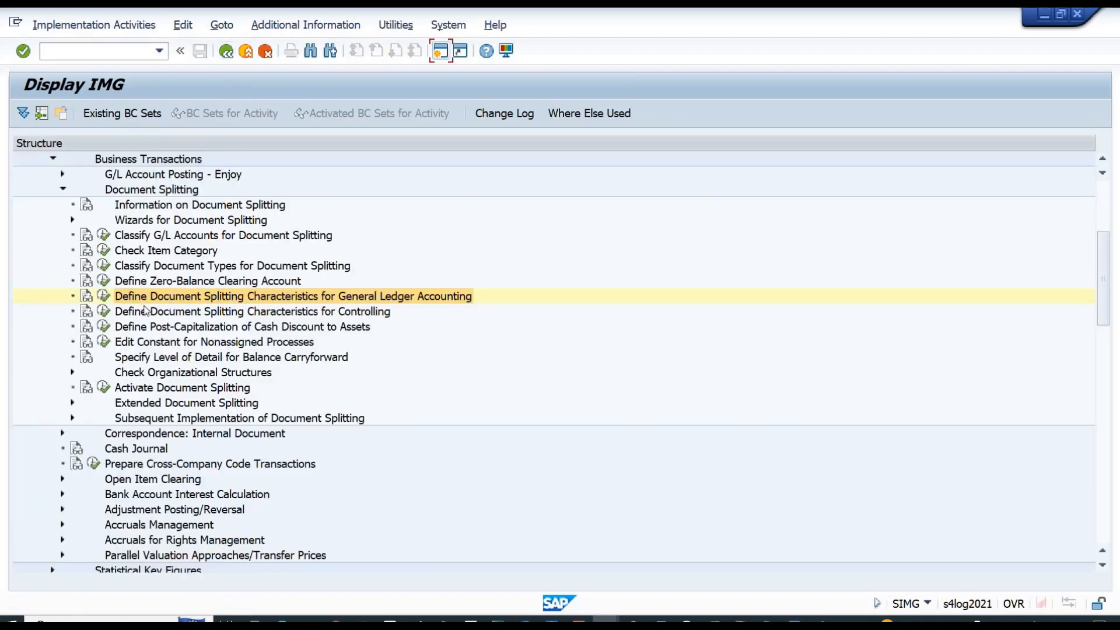
- View the account assignment objects available in Define Document Splitting Characteristics for Controlling, and return to the activities
click(139, 315)
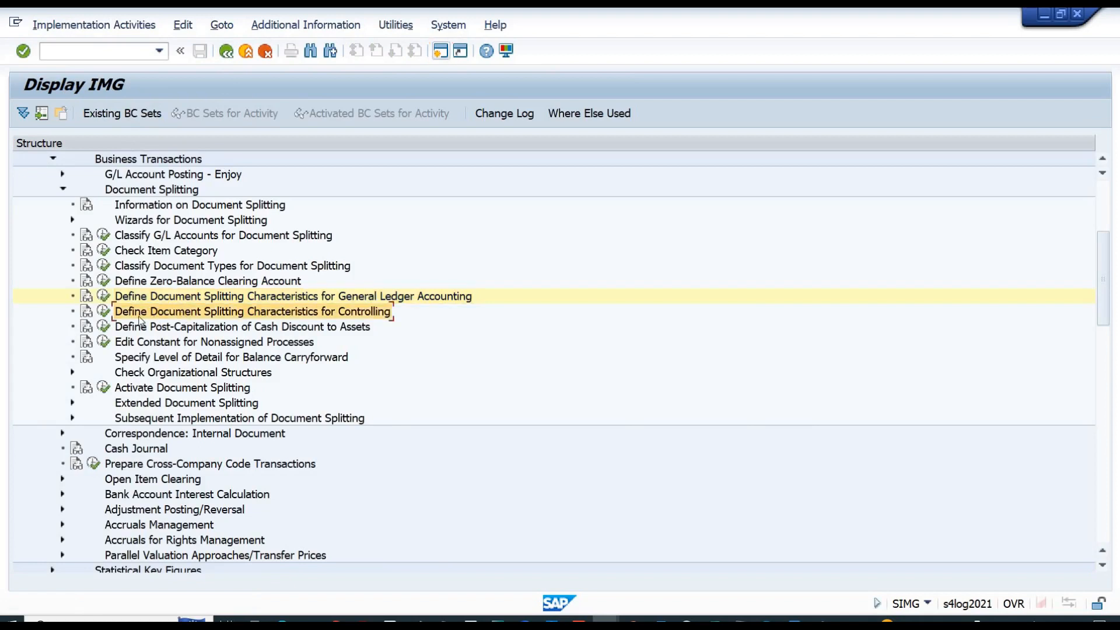
click(104, 311)
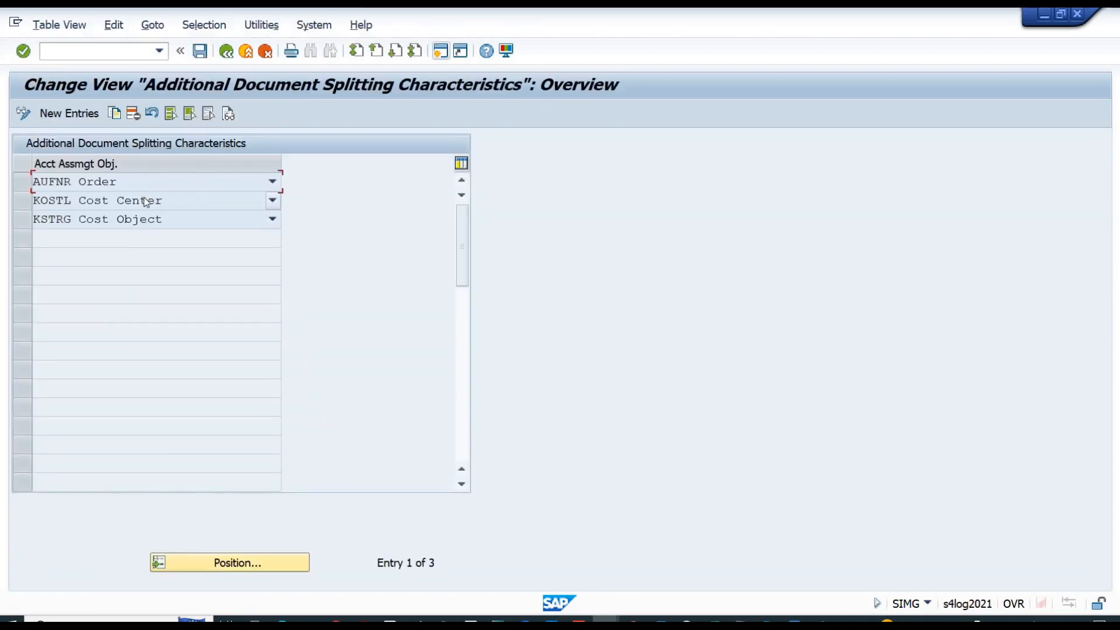
click(148, 223)
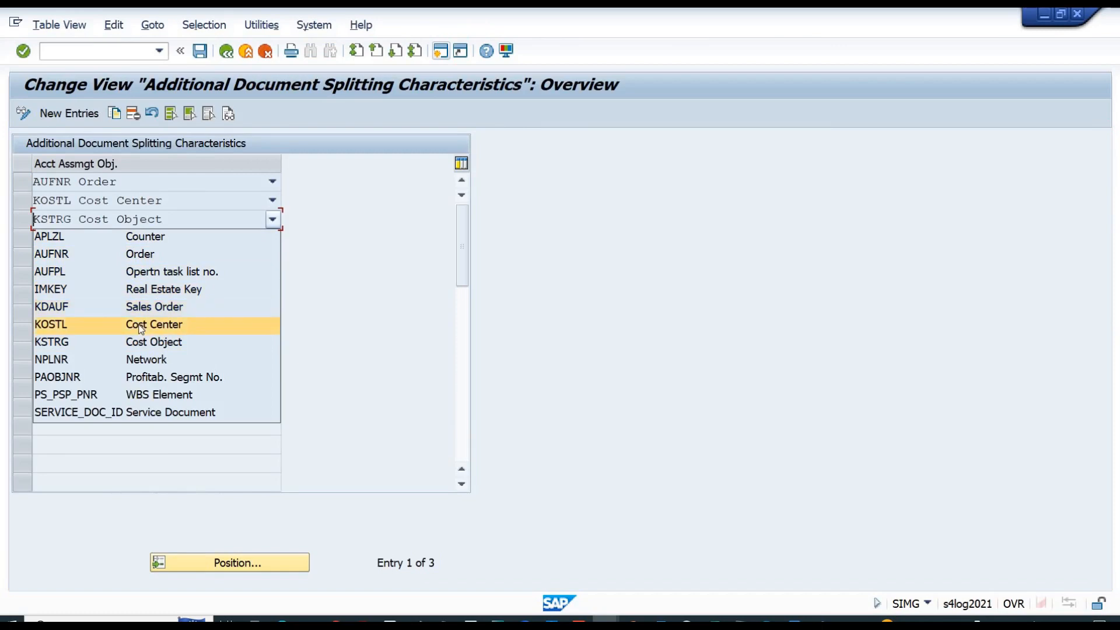
click(321, 251)
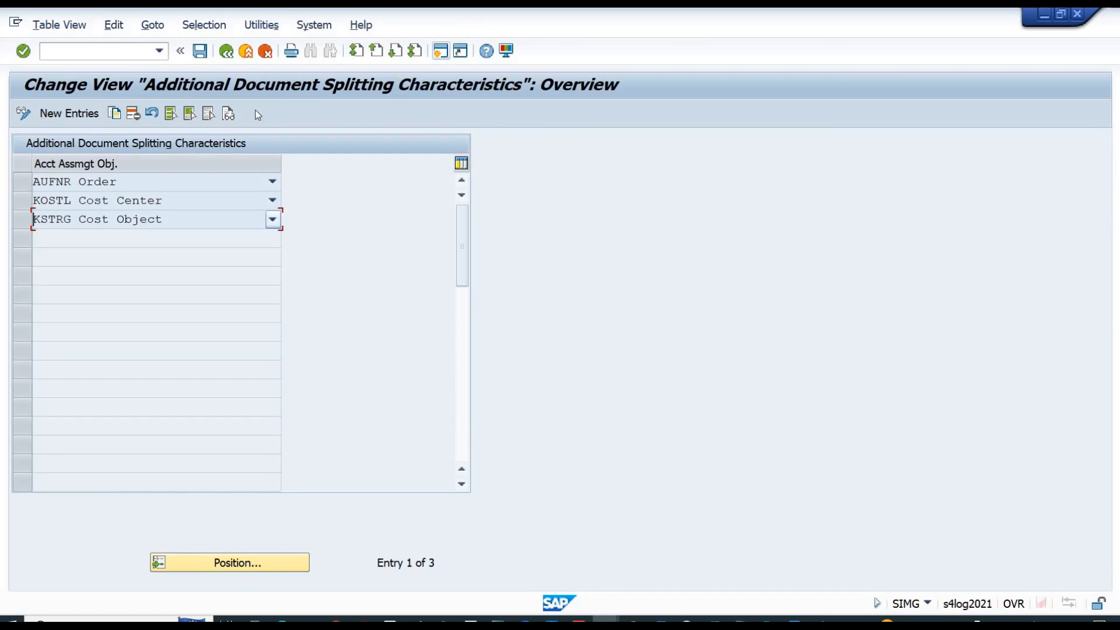
click(227, 51)
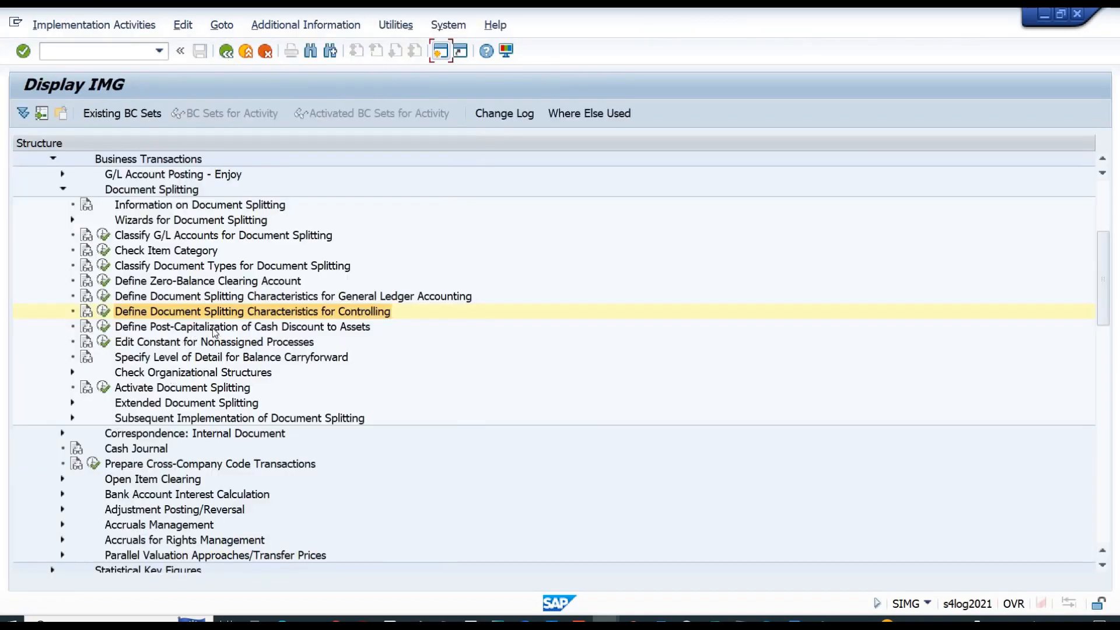
- View the settings for post-capitalization of cash discount to assets and the constants for nonassigned processes, and return to the activities
click(103, 326)
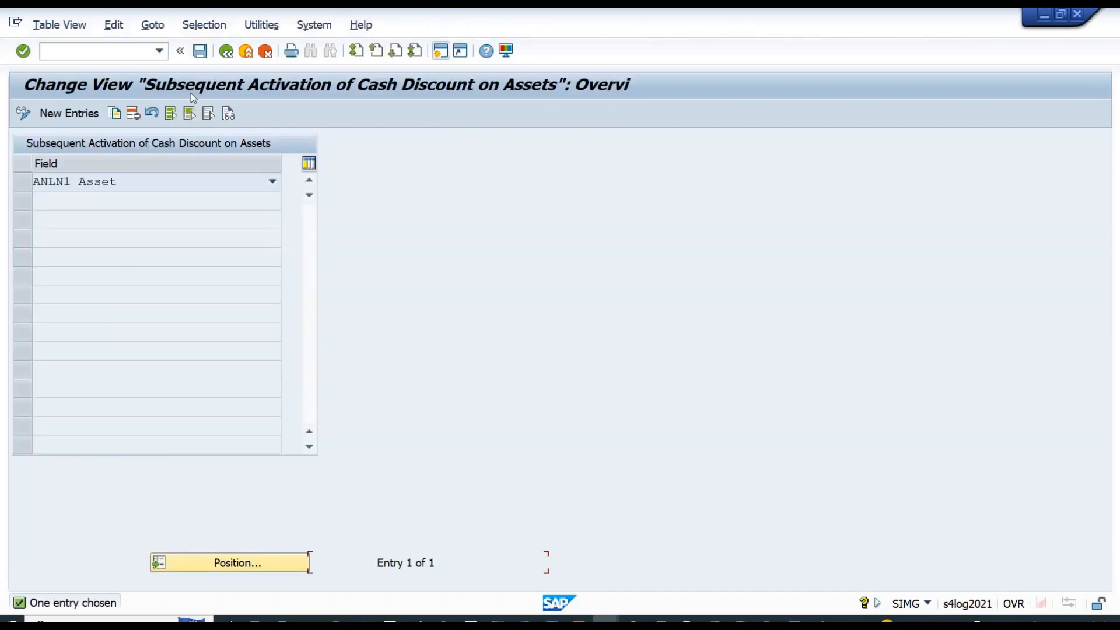
click(226, 54)
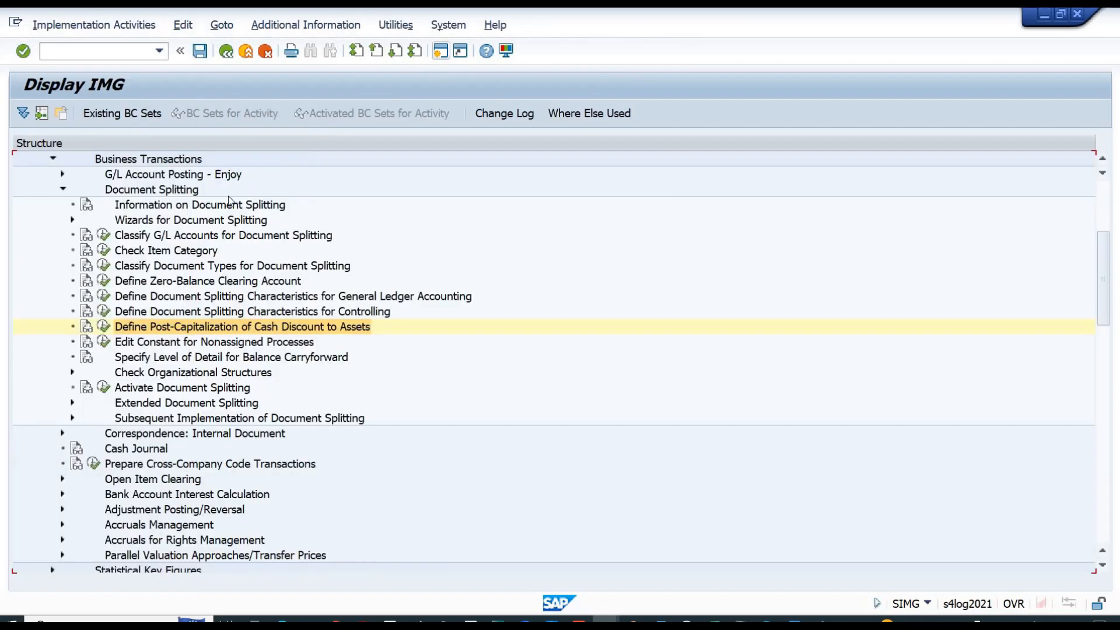
click(102, 343)
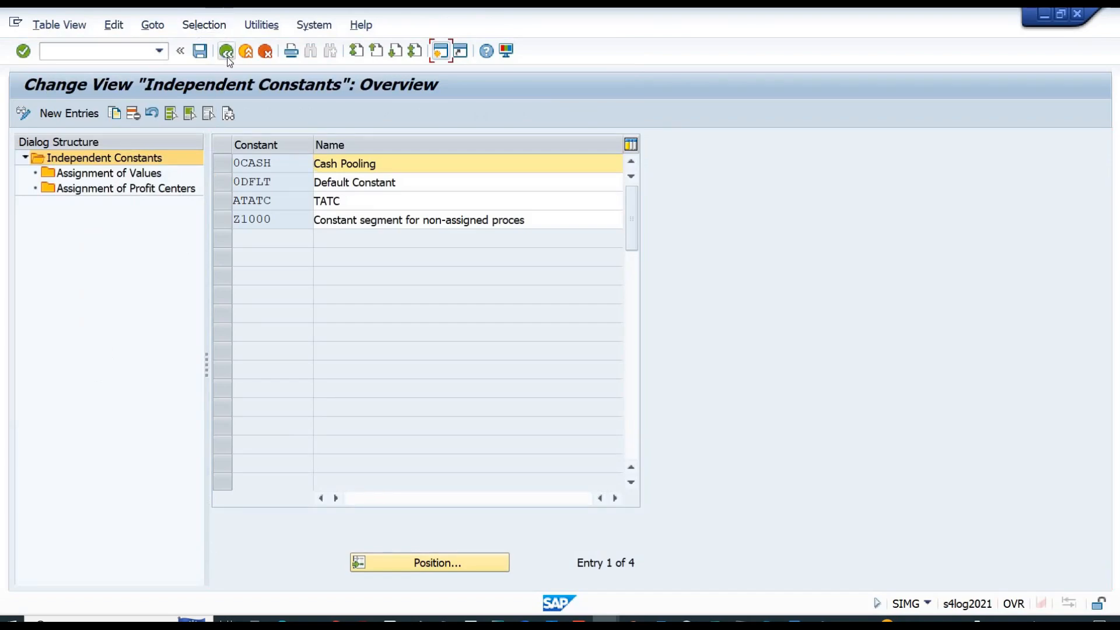
click(226, 55)
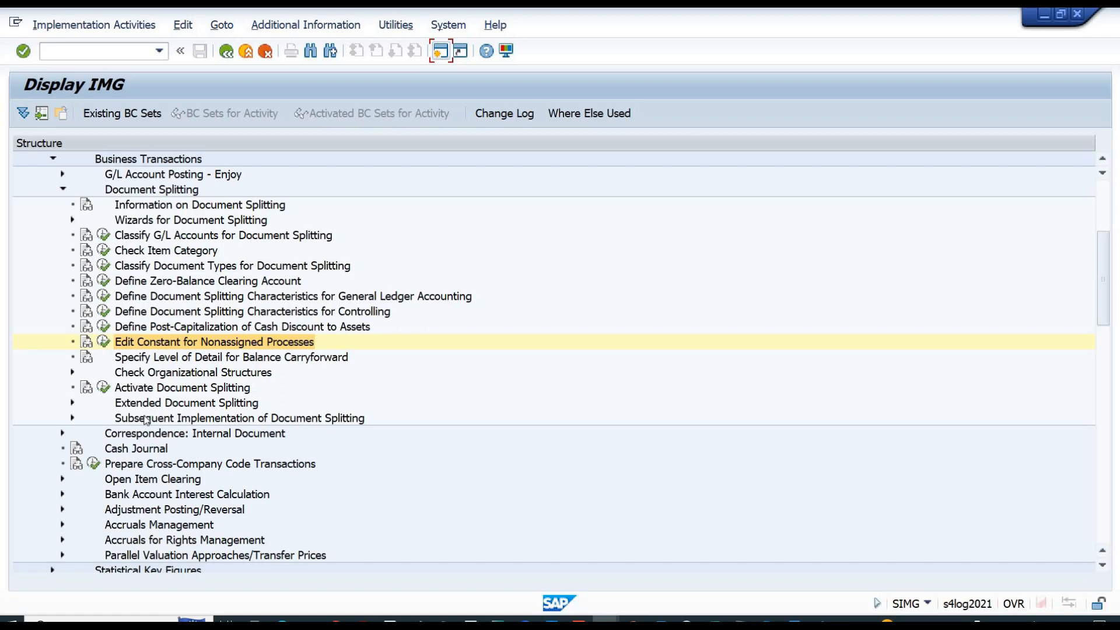
- Display the locked Activate Document Splitting details, including method and level of detail, and return to the activities
click(103, 388)
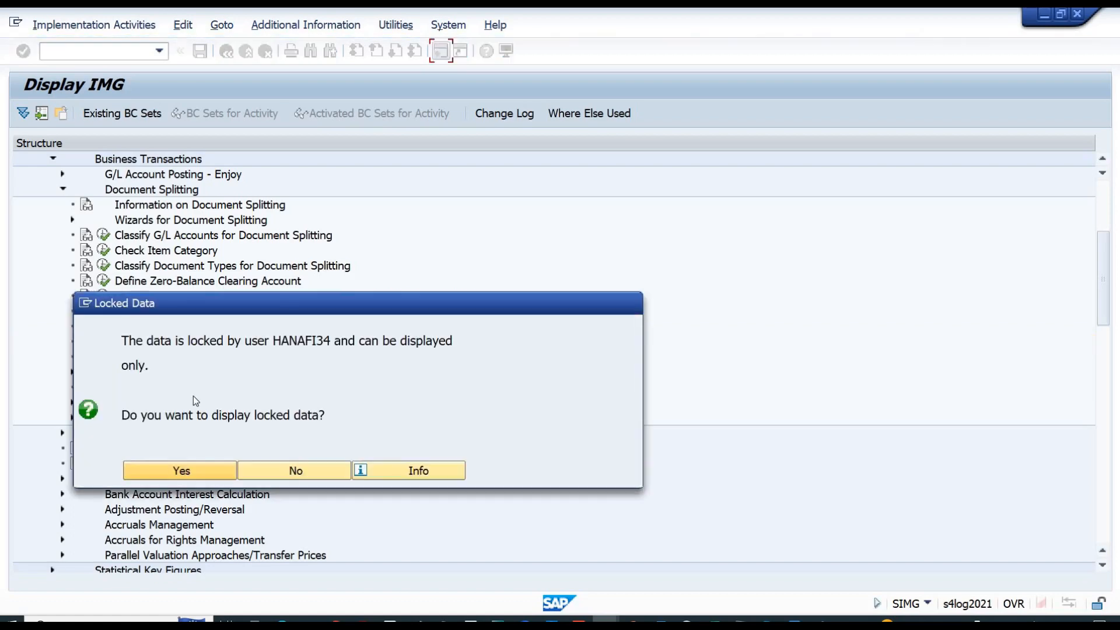
click(199, 470)
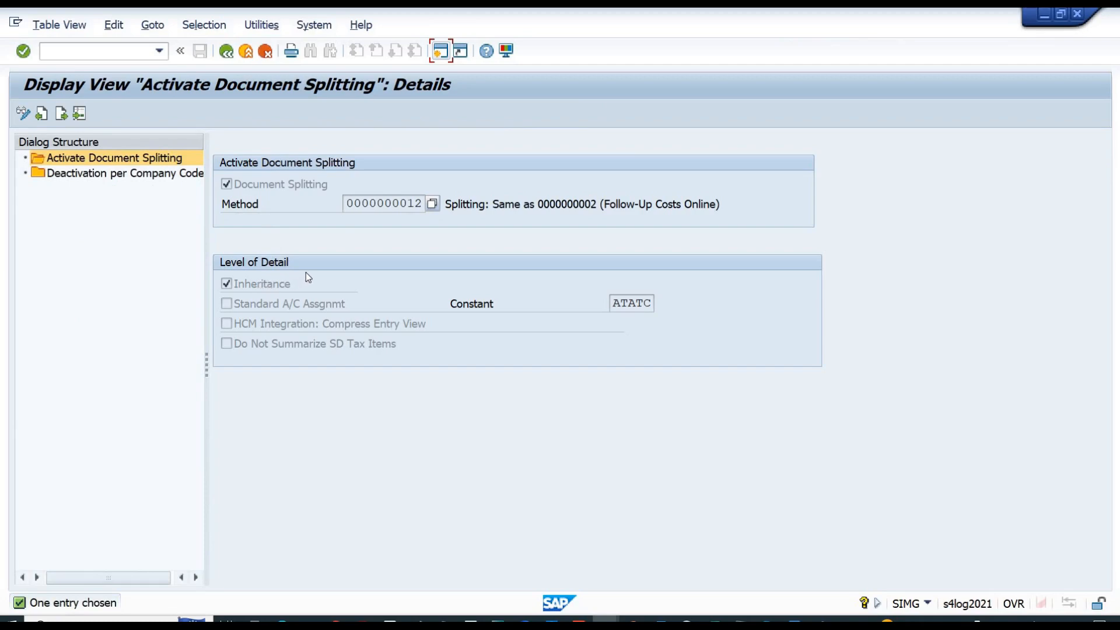
click(226, 52)
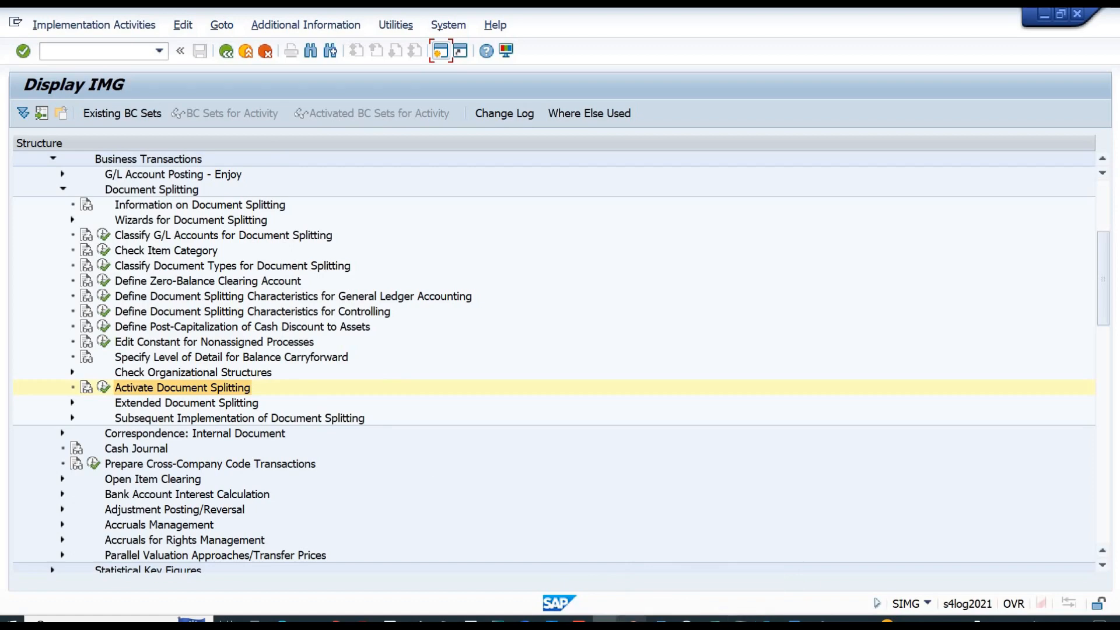
- Switch to the Document Overview session and start a new vendor invoice with transaction FB60
mouse_move(604, 622)
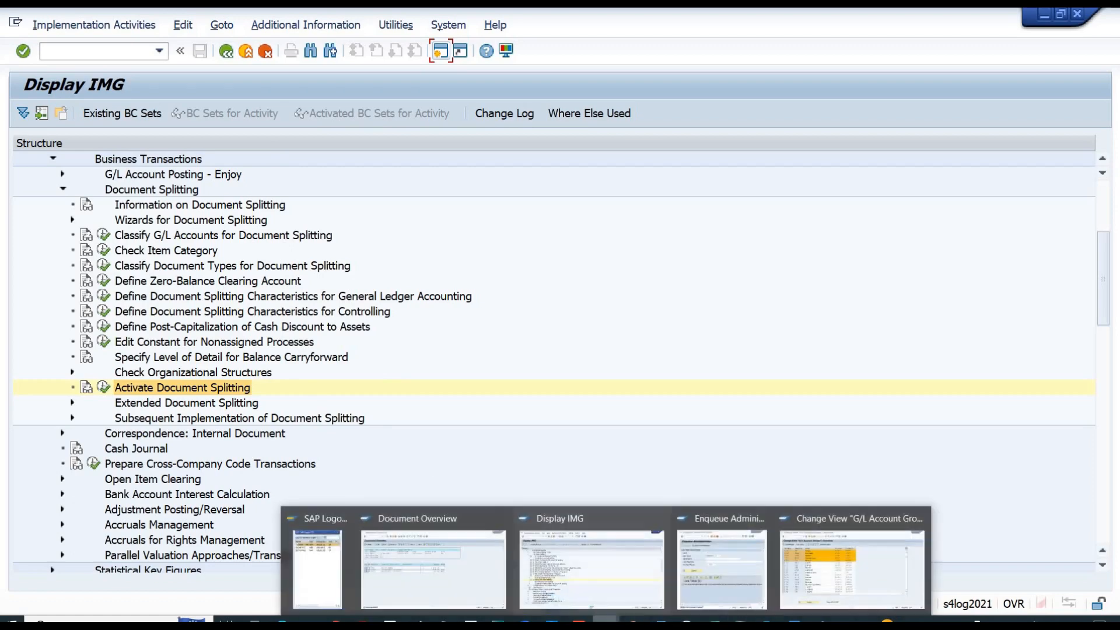
click(572, 584)
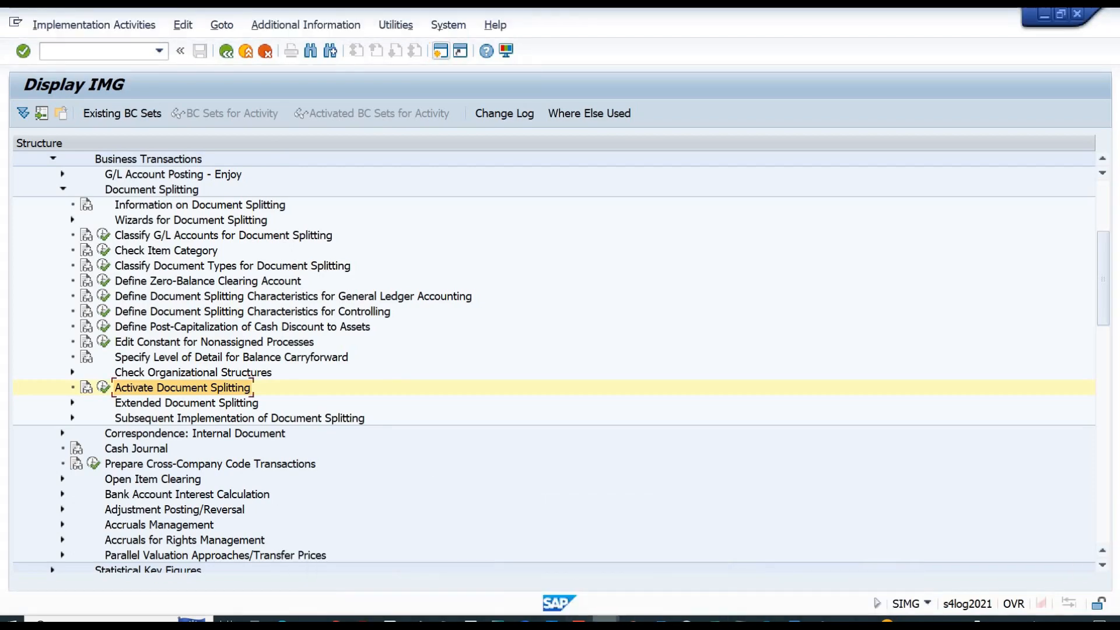
mouse_move(605, 622)
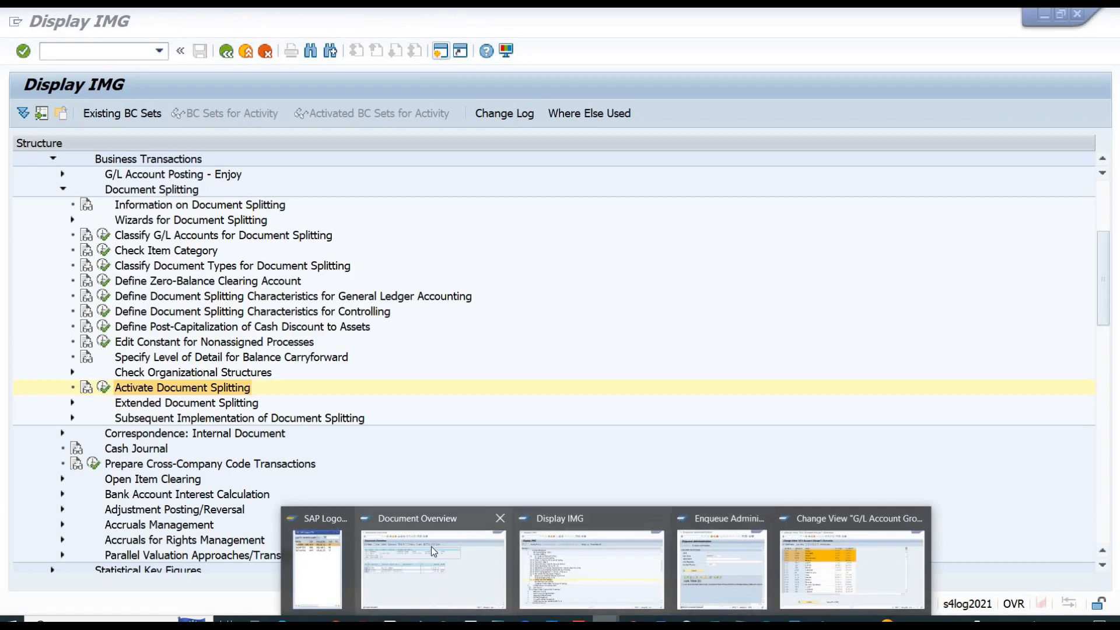
click(432, 547)
click(95, 55)
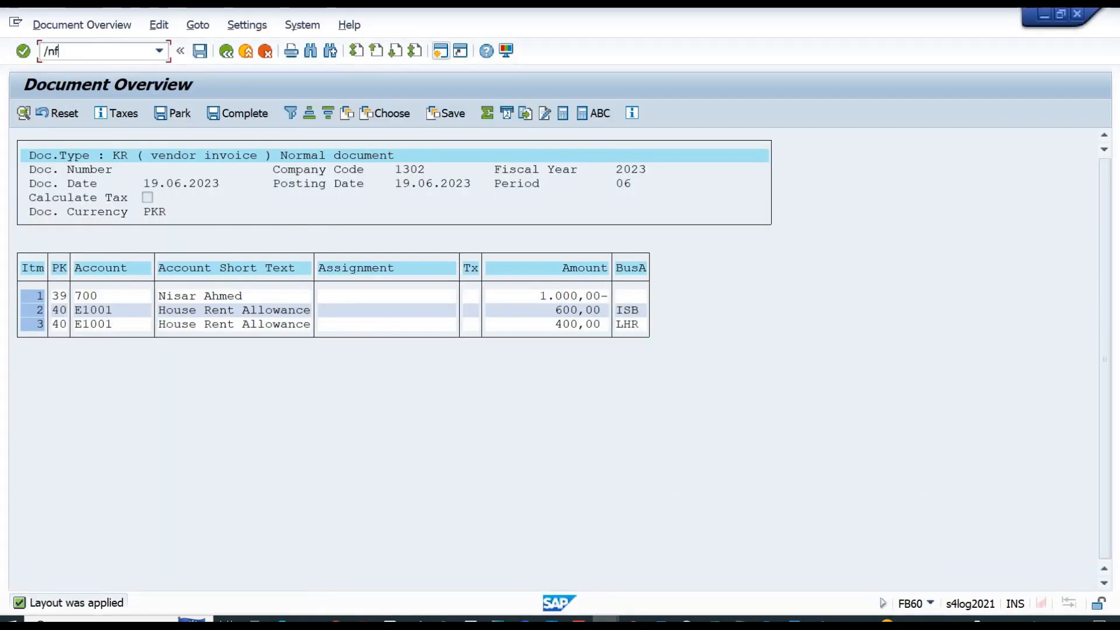
text(/nfb60)
key(Return)
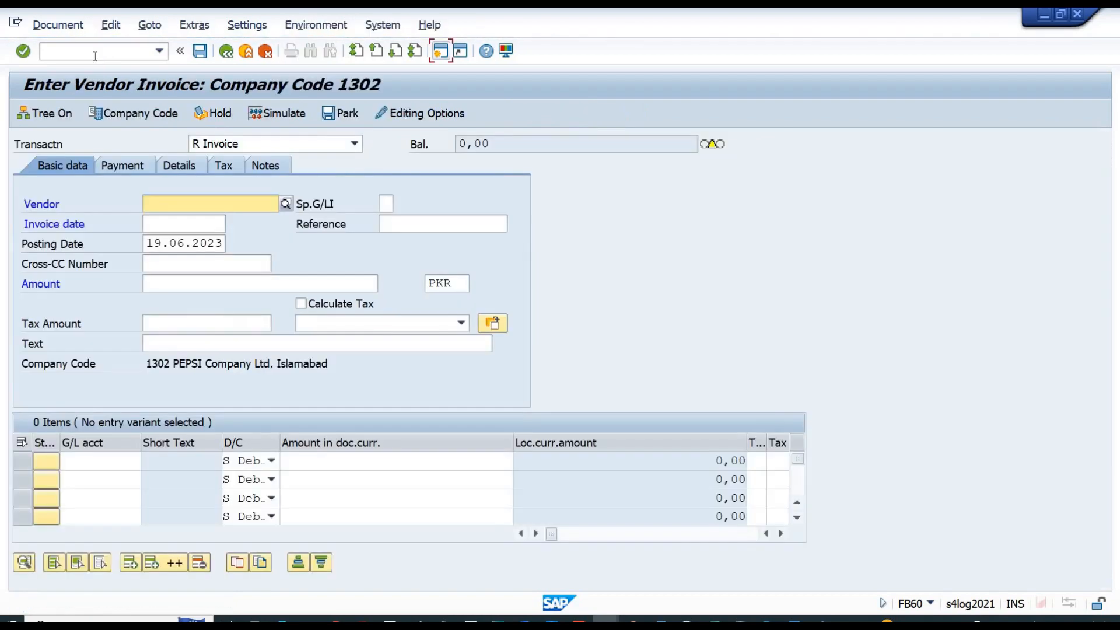
- Fill the invoice header with the vendor's account number, invoice date 19.06.2023 and amount 1000 PKR, and go to the first G/L item
text(700)
key(Tab)
key(Down)
key(Return)
key(Return)
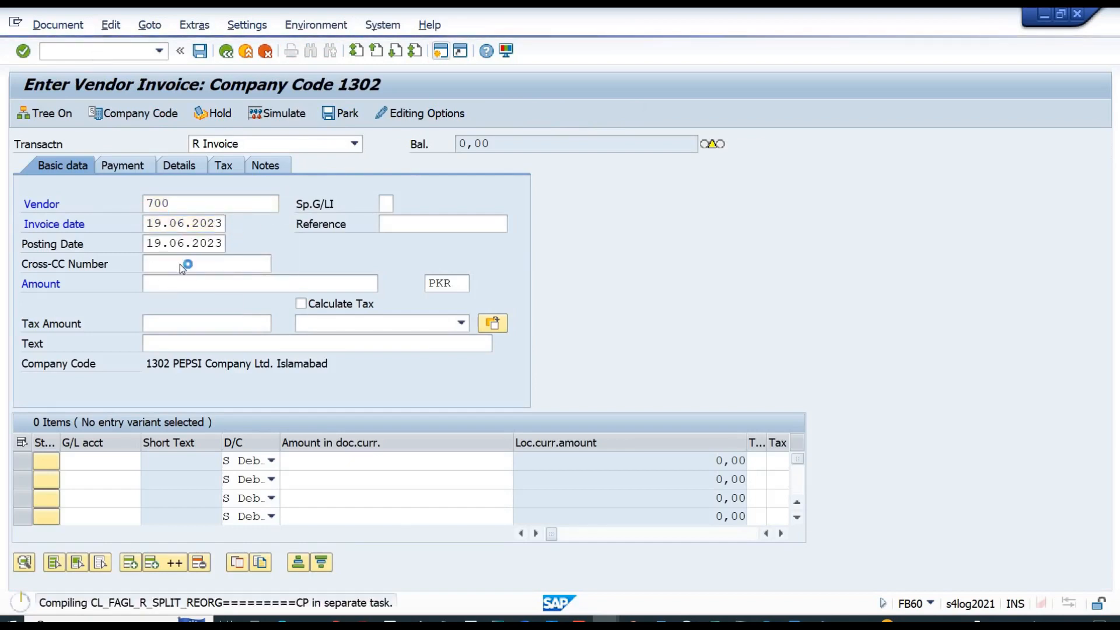
click(194, 283)
text(1)
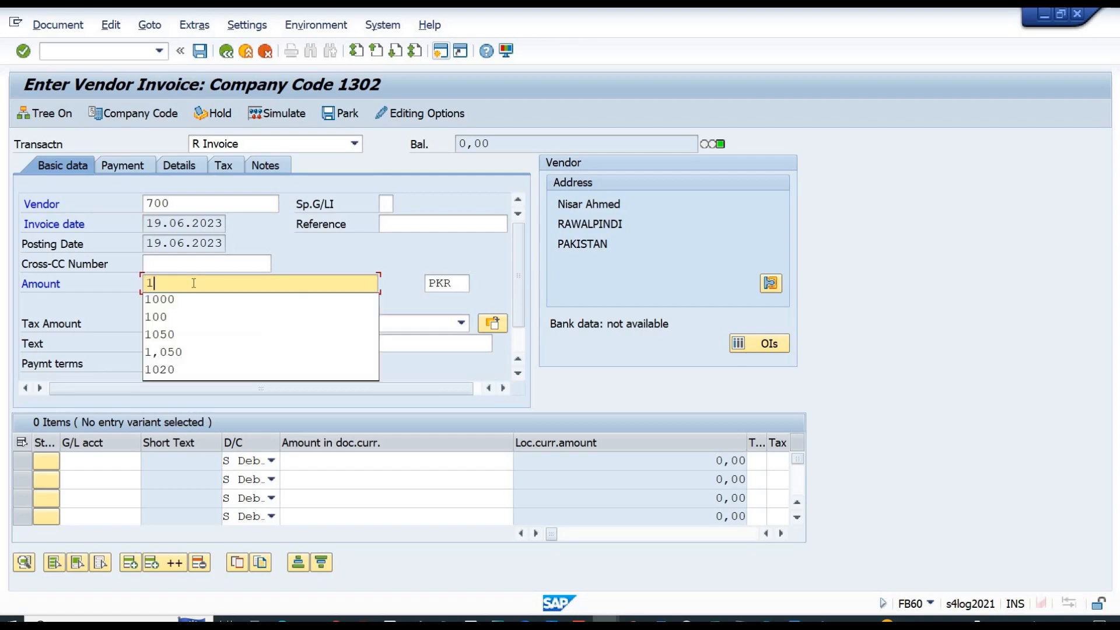
text(000)
key(Return)
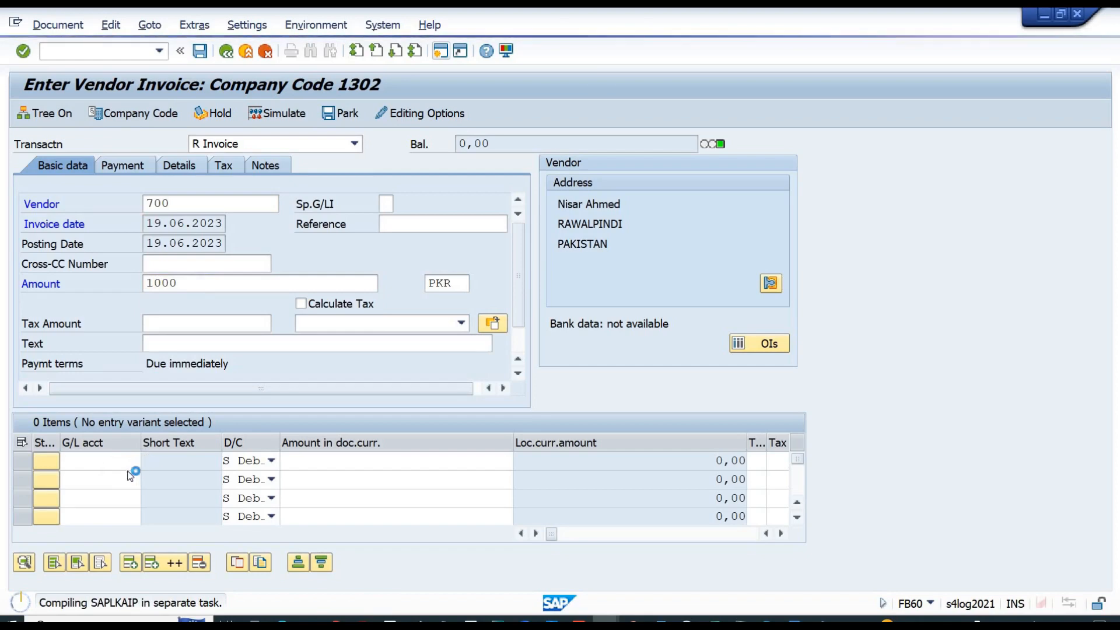
click(98, 462)
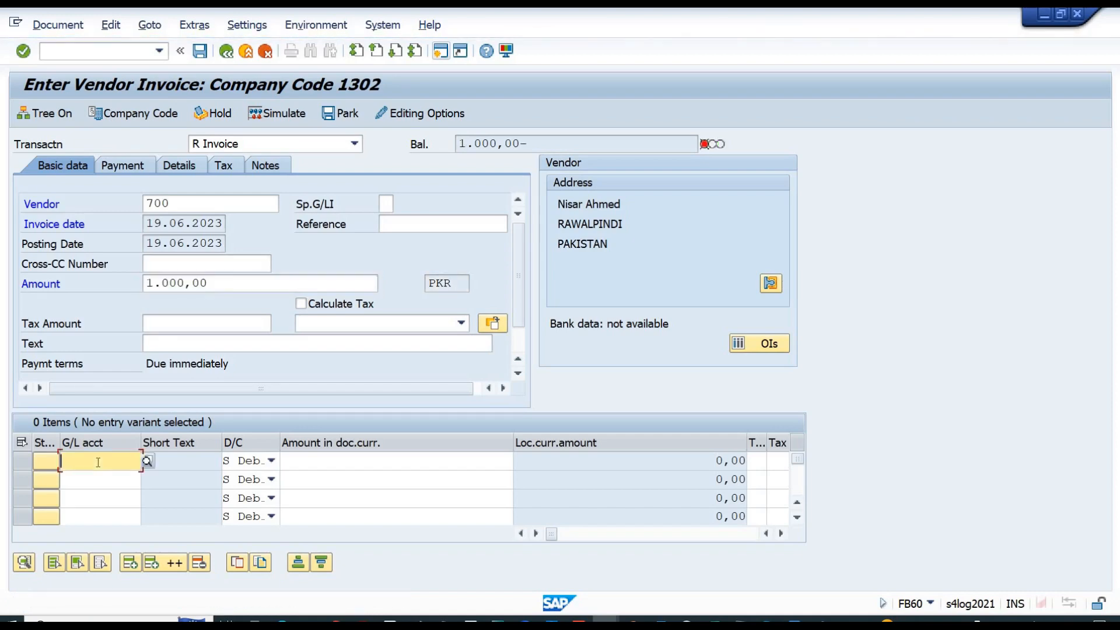
- Enter G/L account E1001 with a debit amount of 600 in the first invoice line item
text(e1001)
key(Tab)
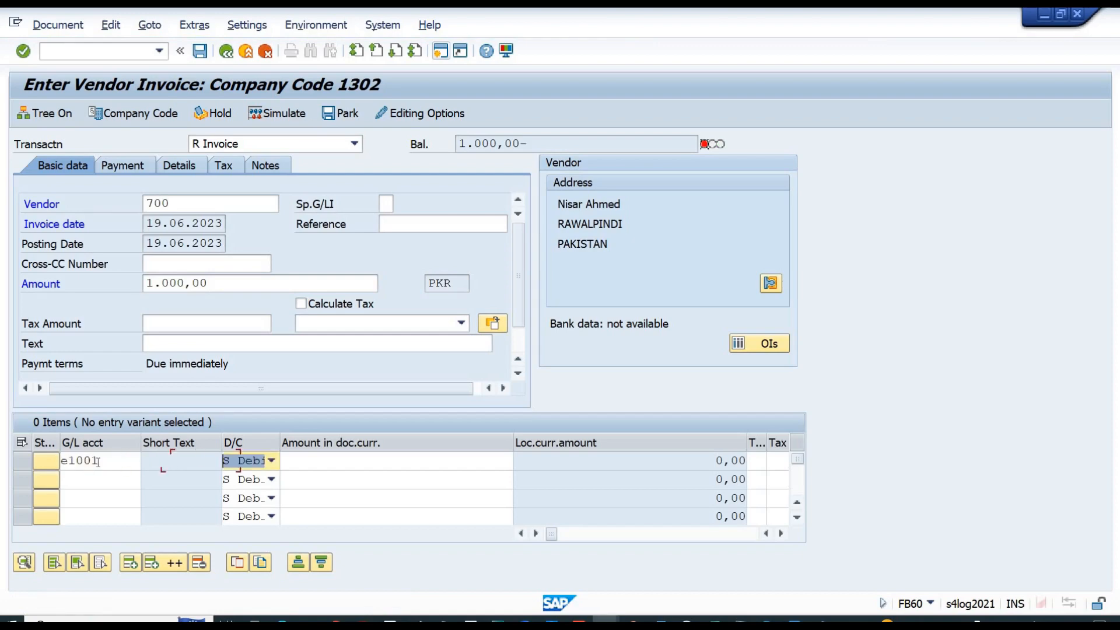
key(Tab)
text(600)
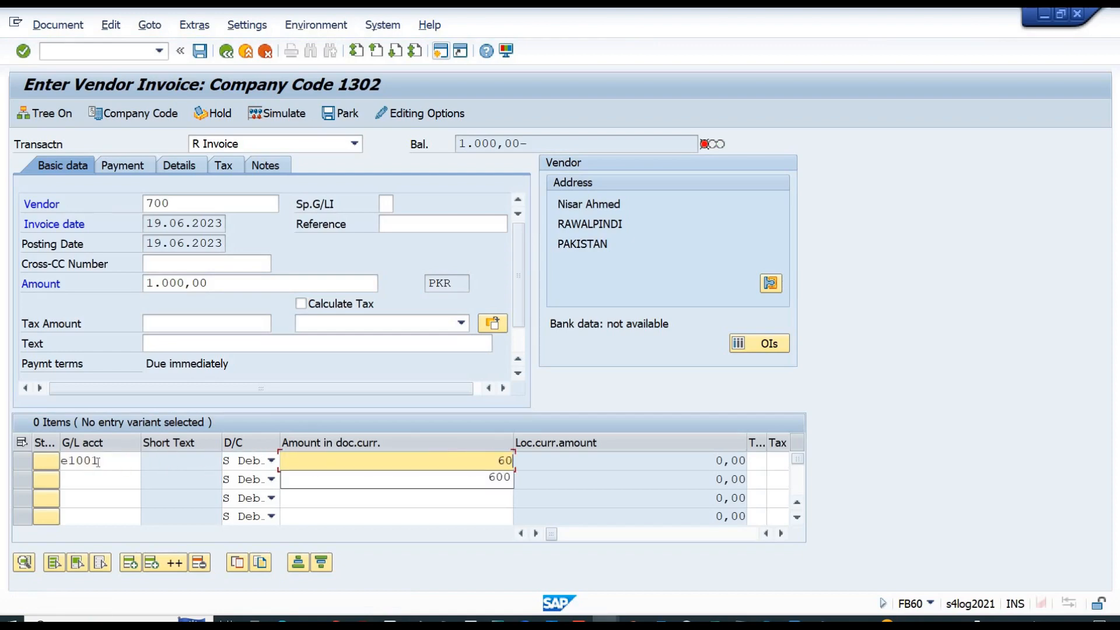
- Assign business area LHR to the first line item and confirm the entry
key(Tab)
key(Tab)
key(Tab)
key(Tab)
key(Tab)
key(Tab)
key(Tab)
key(Tab)
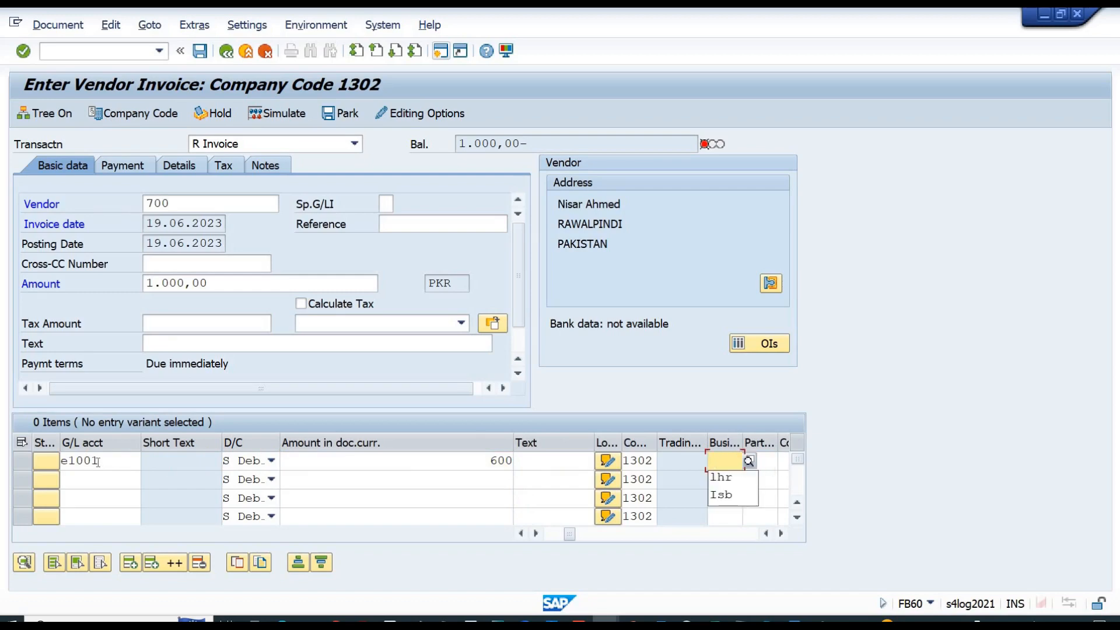
key(Down)
key(Return)
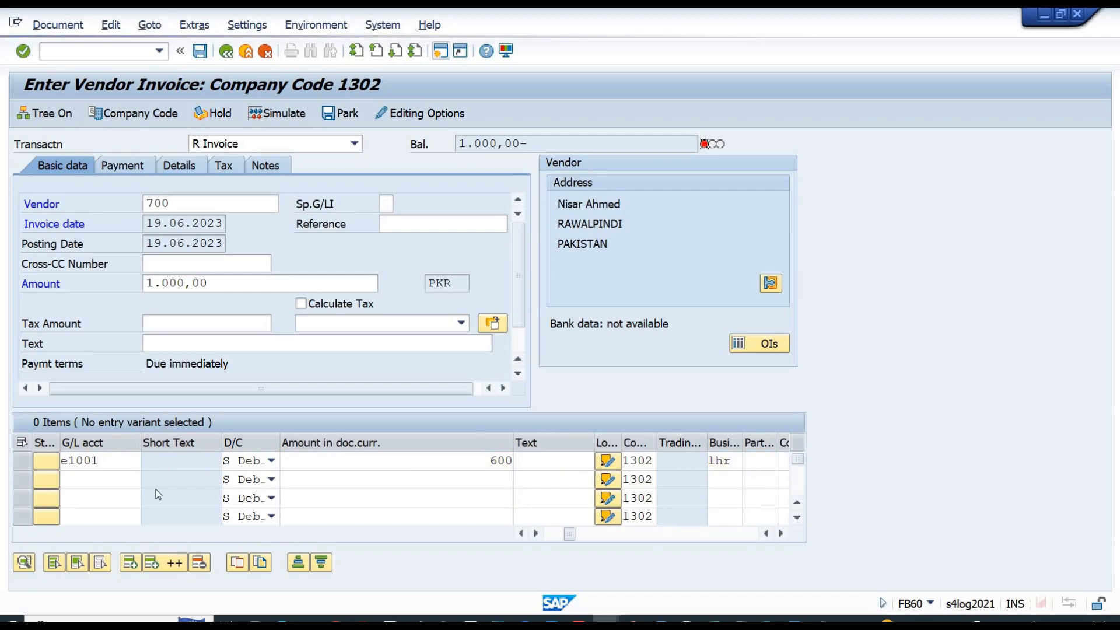
key(Return)
- Add a second line item debiting G/L account E1001 with 400 for business area ISB
text(e)
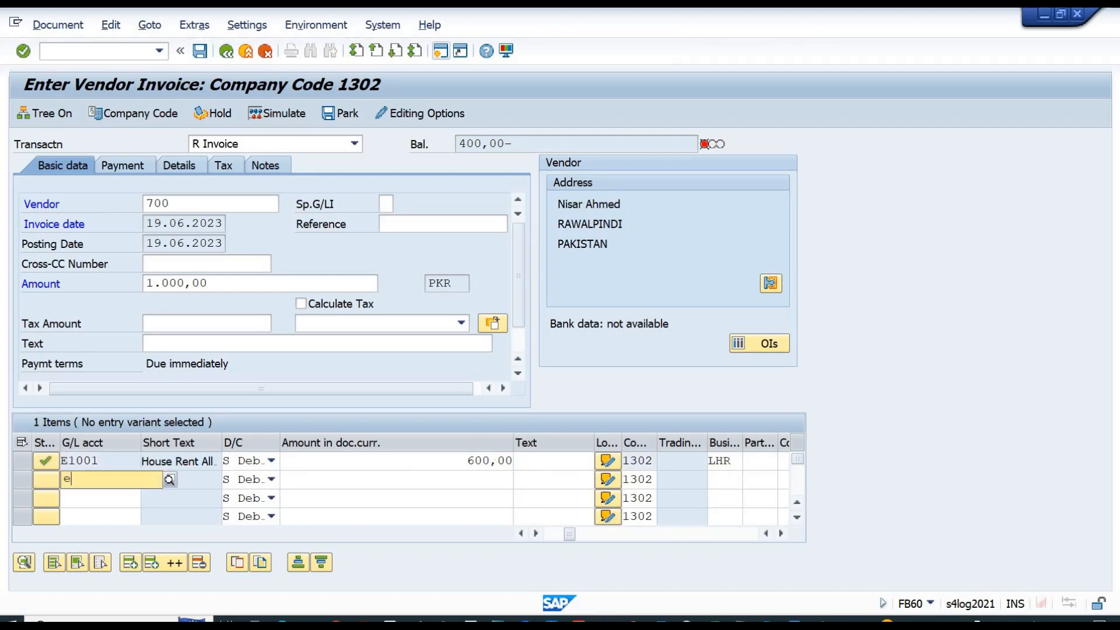
text(1001)
key(Tab)
key(Tab)
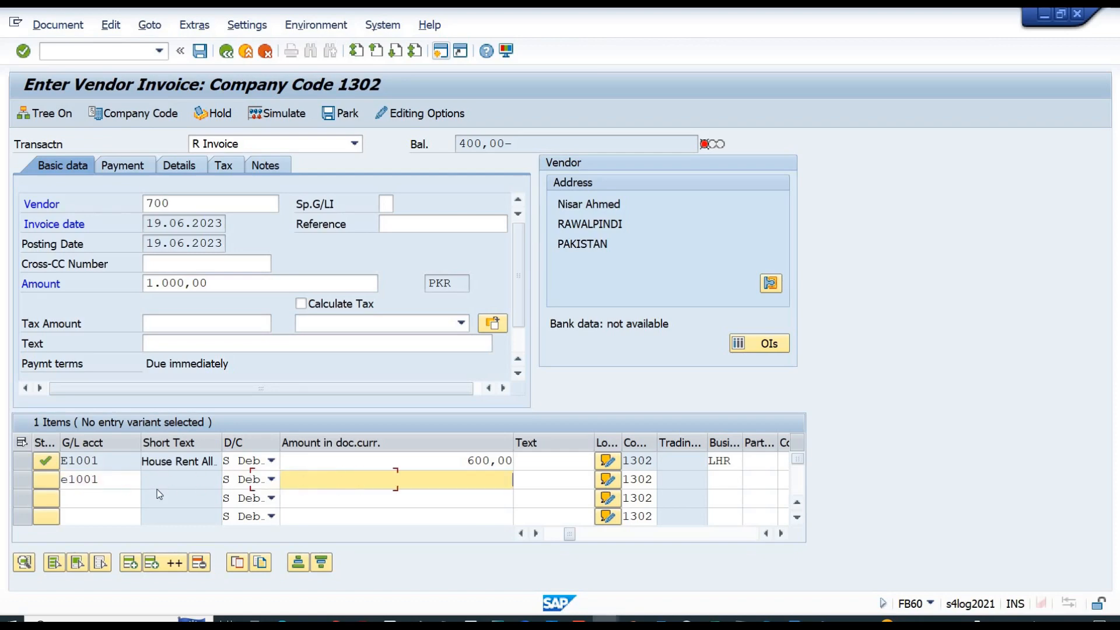
text(4)
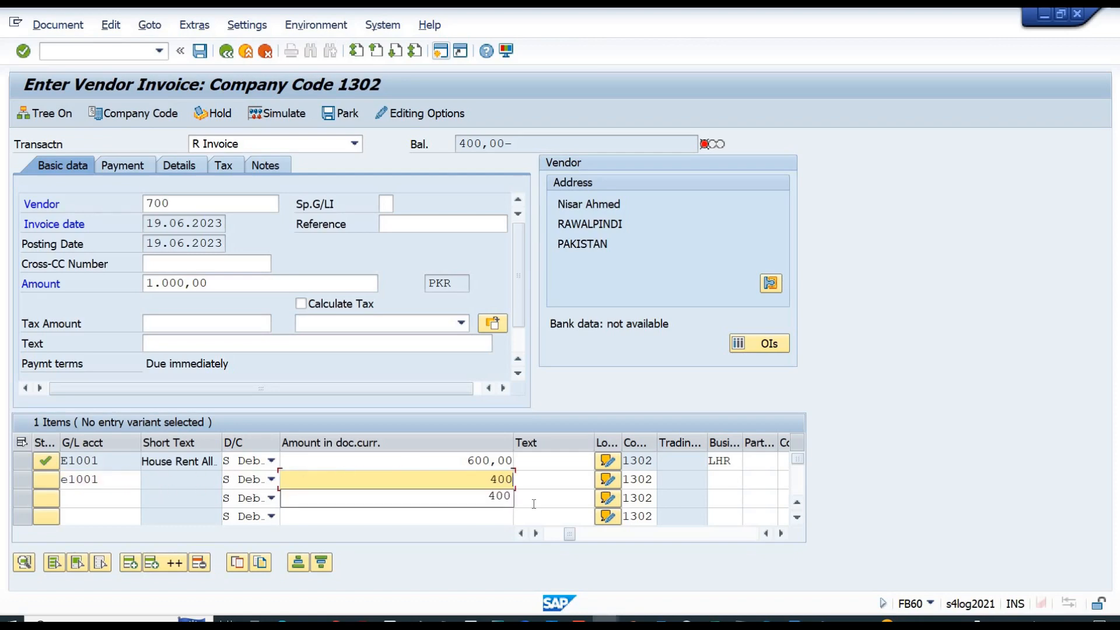
text(00)
key(Down)
click(731, 475)
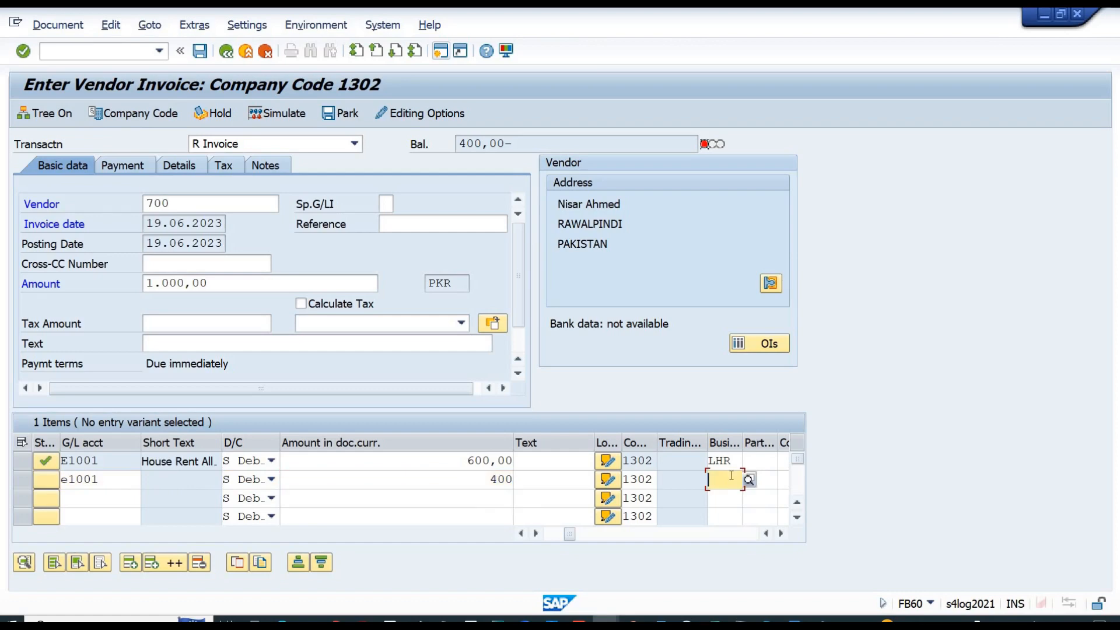
text(ISB)
key(Return)
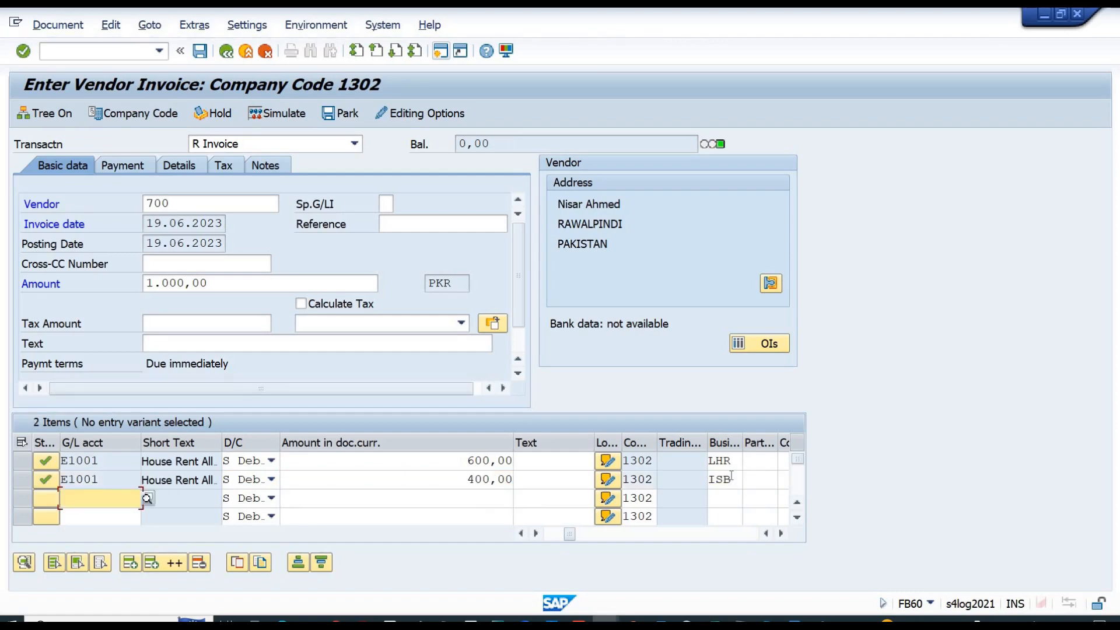
- Simulate the vendor invoice to view its document overview, and return to the invoice entry
click(282, 115)
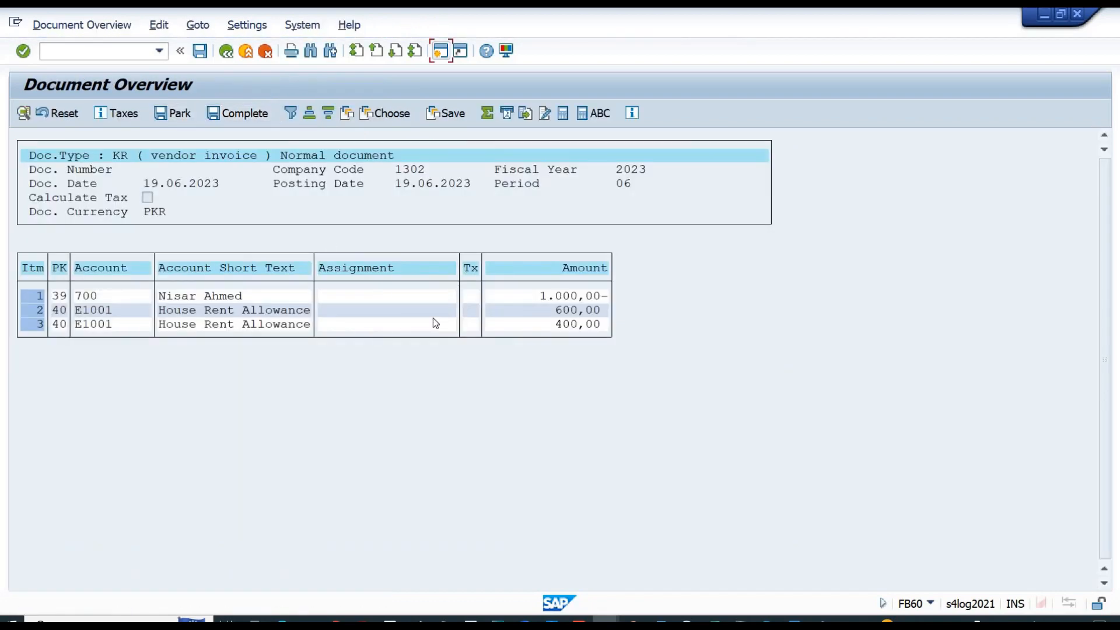
click(227, 56)
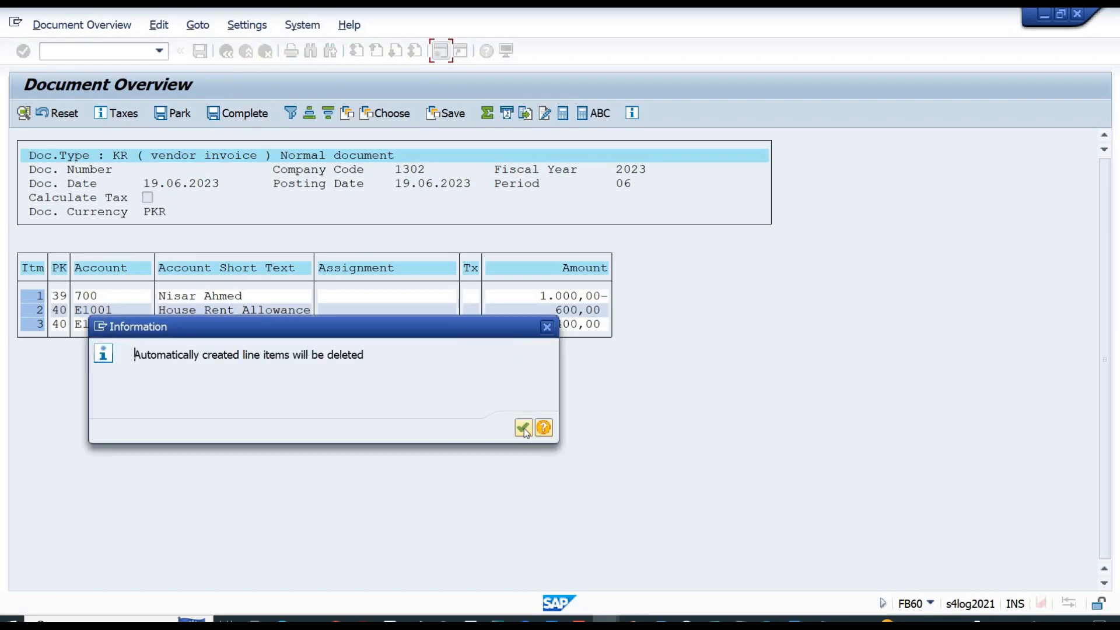
click(523, 428)
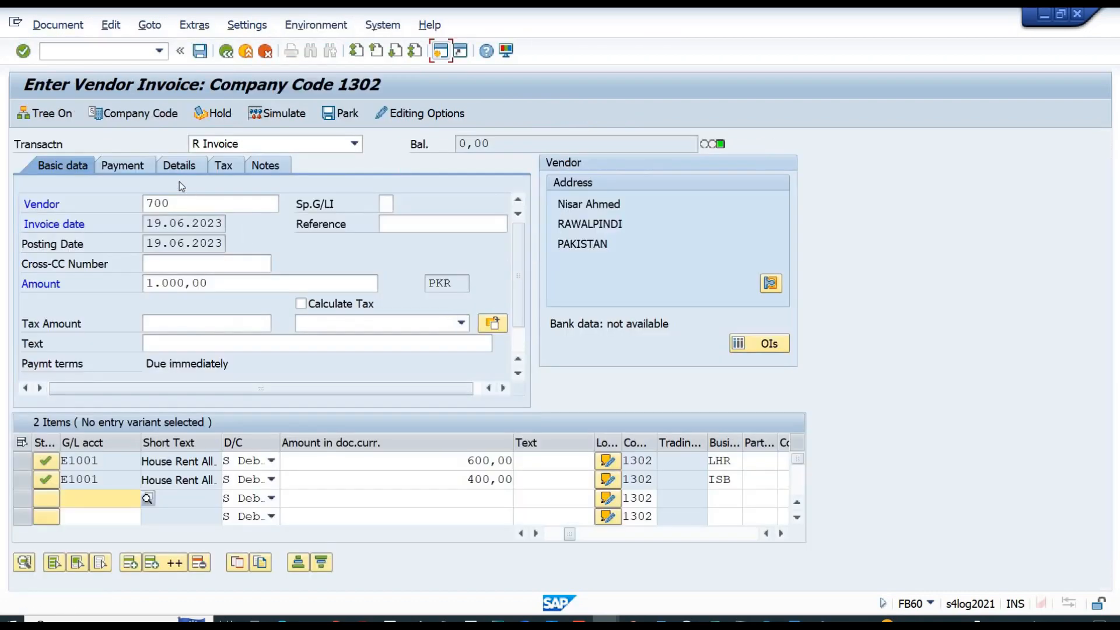
- Simulate the general ledger posting of the invoice and view its document splitting in Expert Mode
click(57, 25)
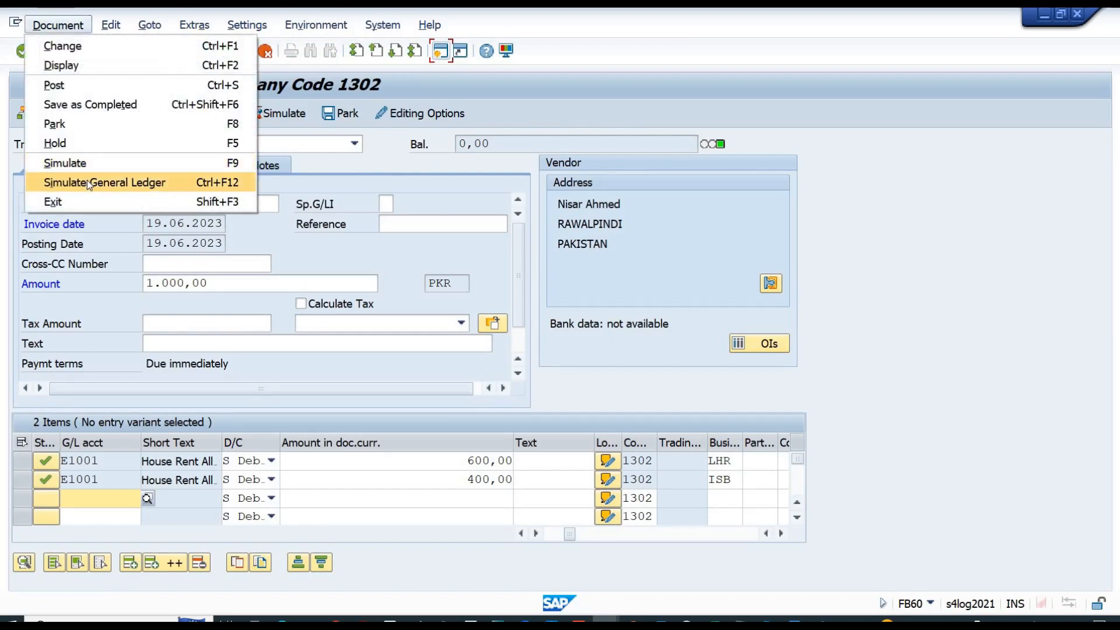
click(86, 182)
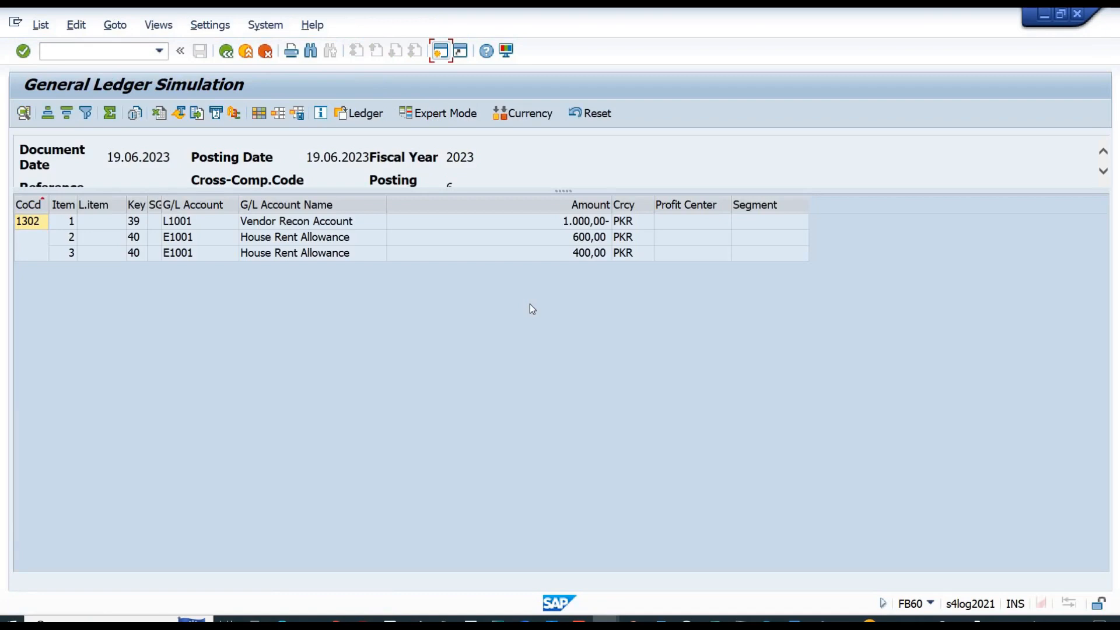
click(435, 111)
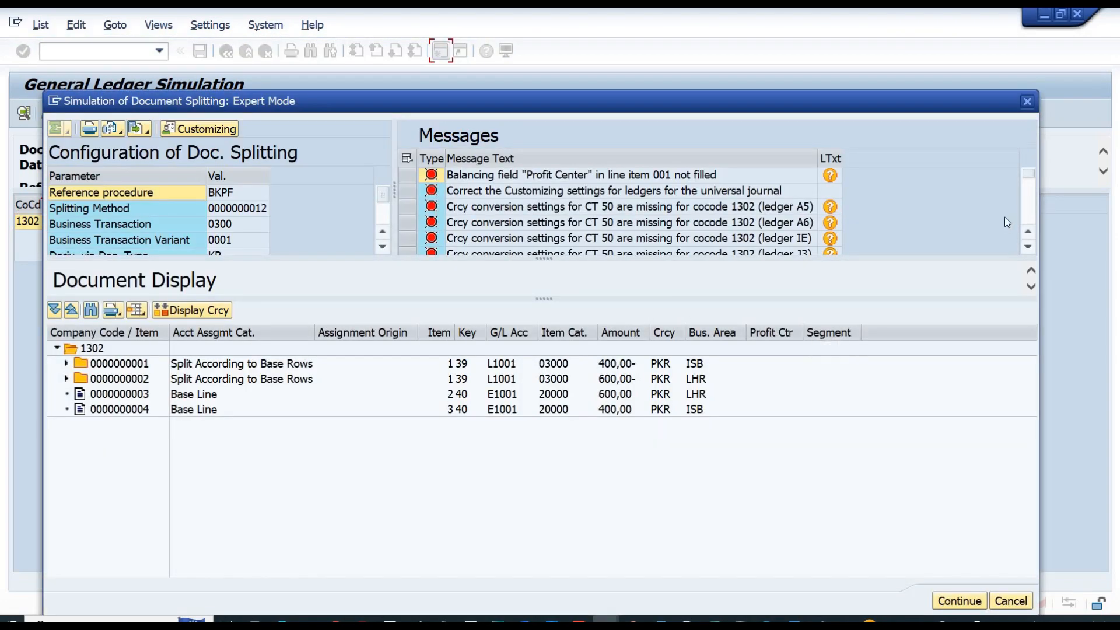
click(1028, 102)
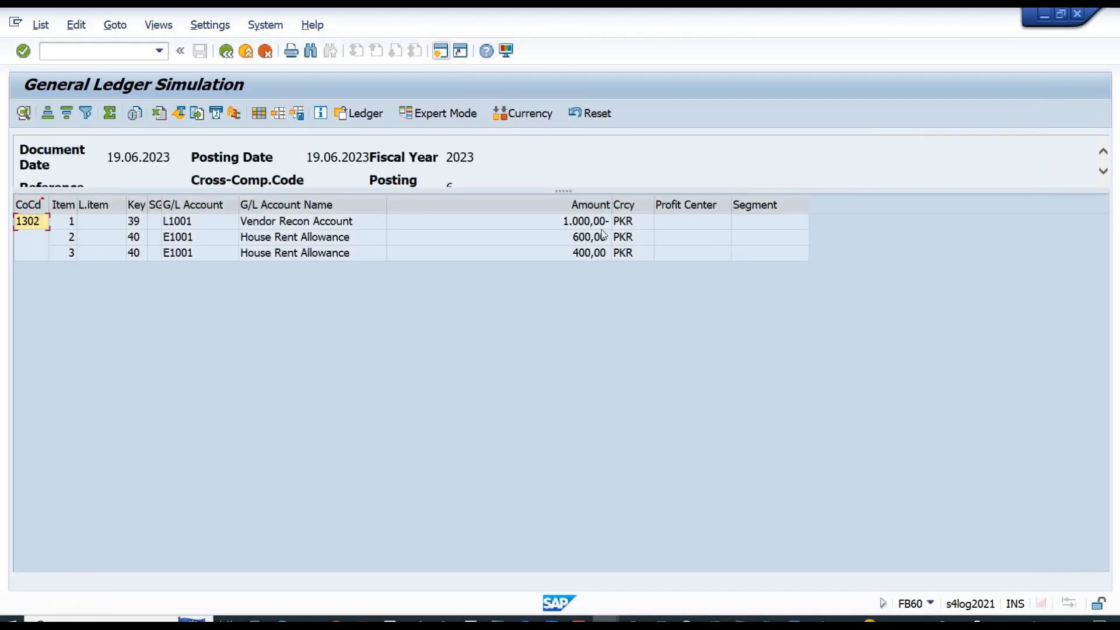
click(547, 241)
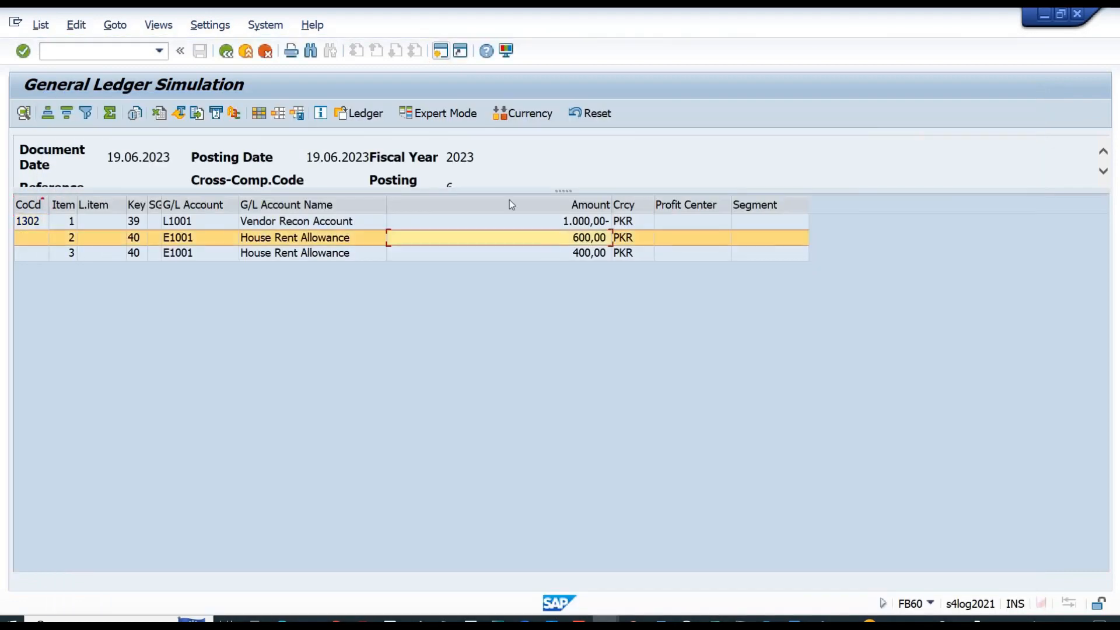
click(443, 113)
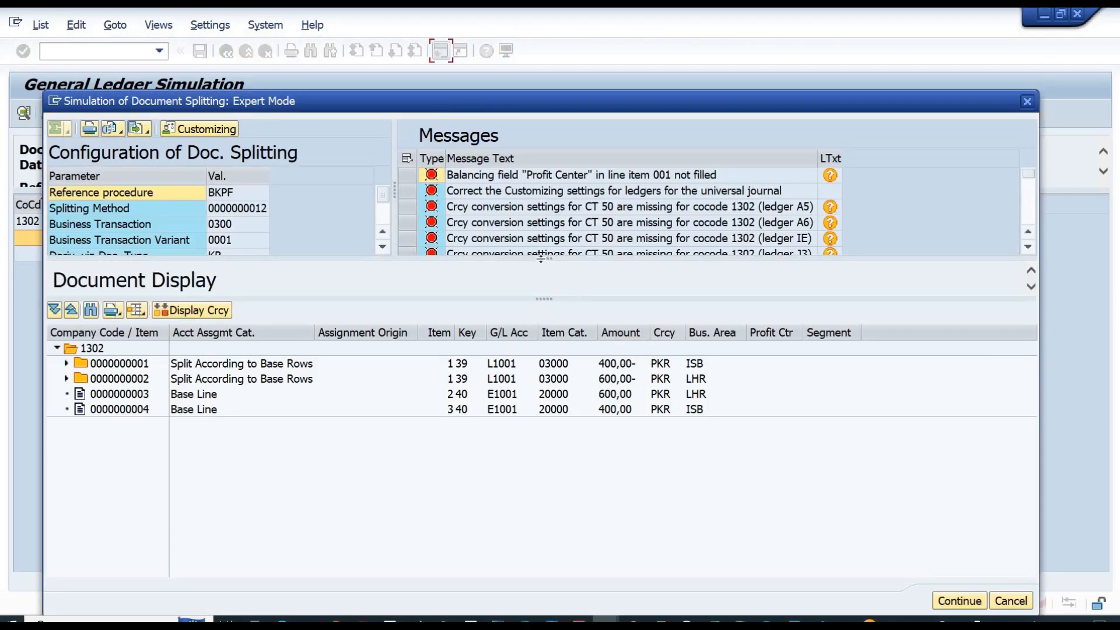
- Enlarge the messages area of the document splitting simulation and examine the listed ledger and currency messages
drag(547, 258, 555, 378)
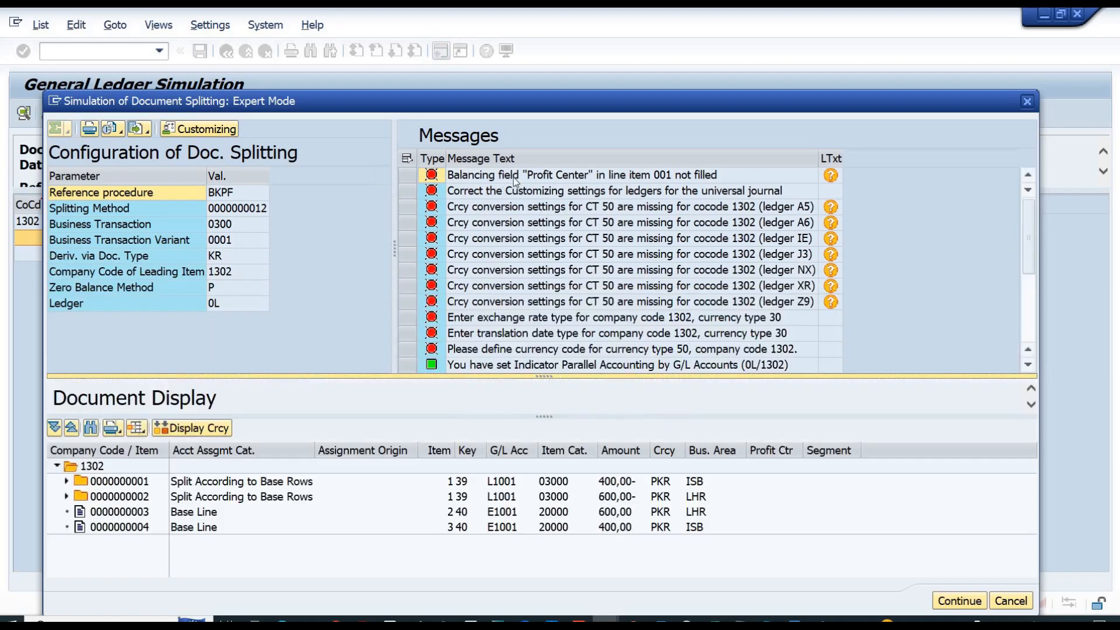
click(685, 176)
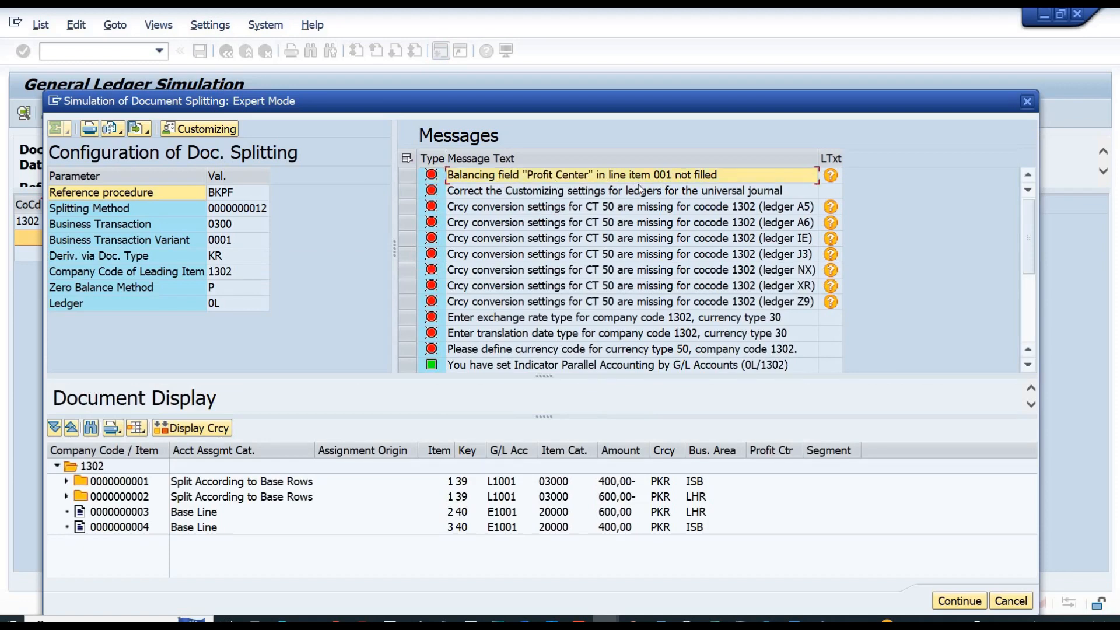
click(586, 192)
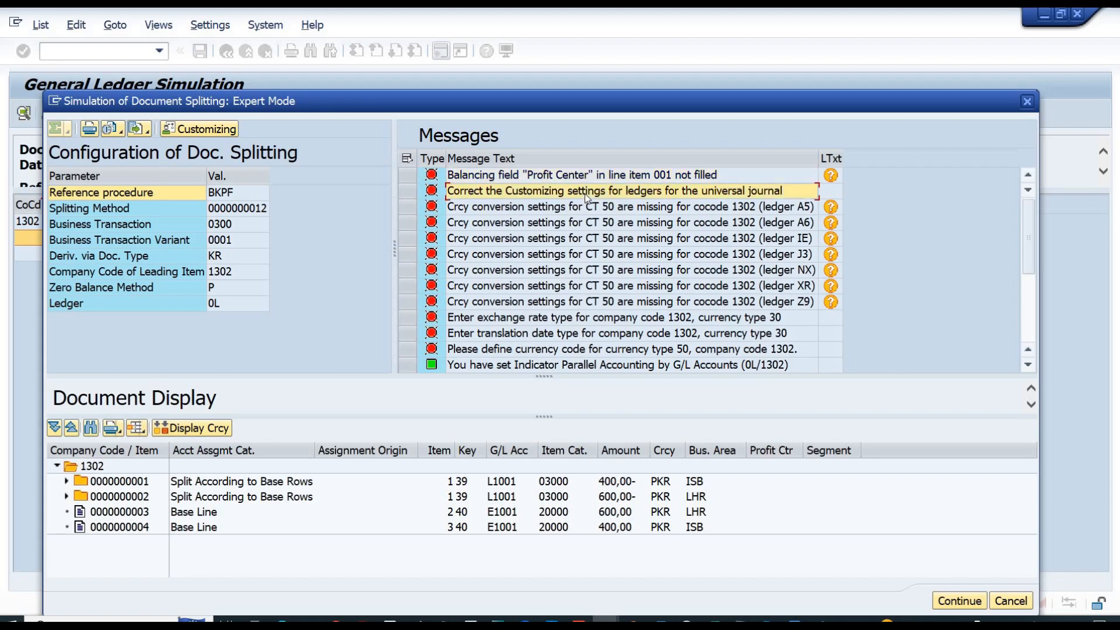
click(543, 212)
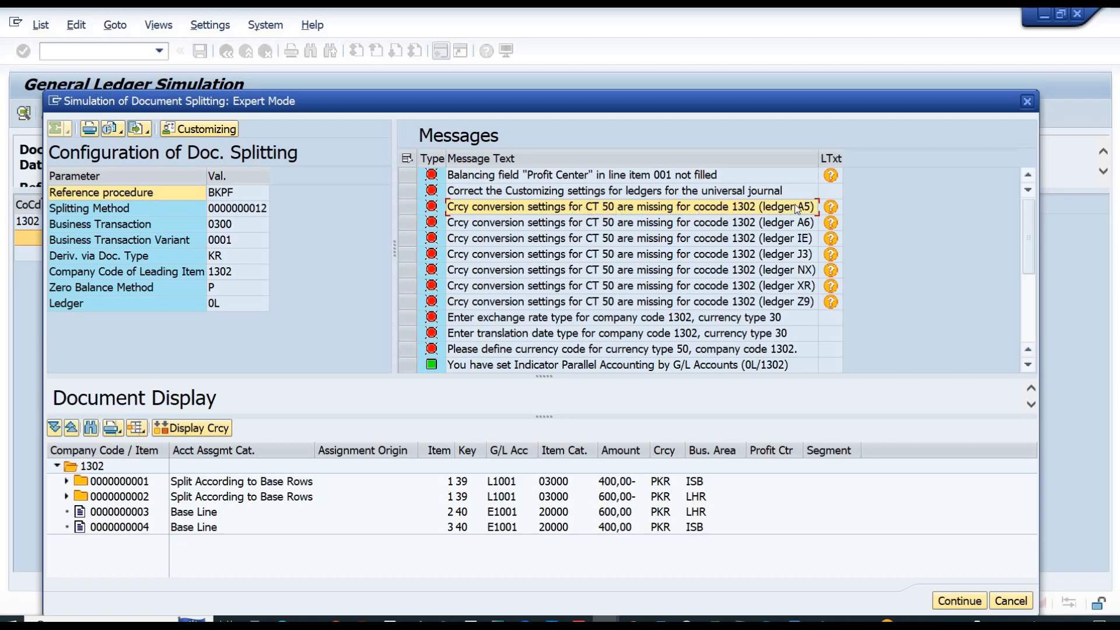
click(790, 225)
click(788, 240)
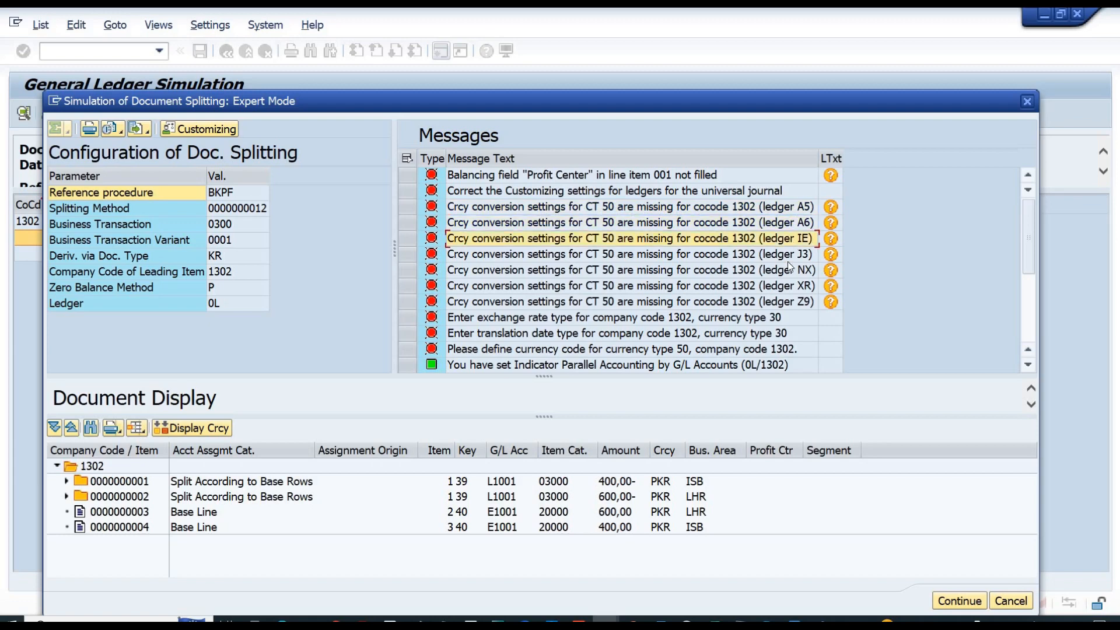
click(787, 302)
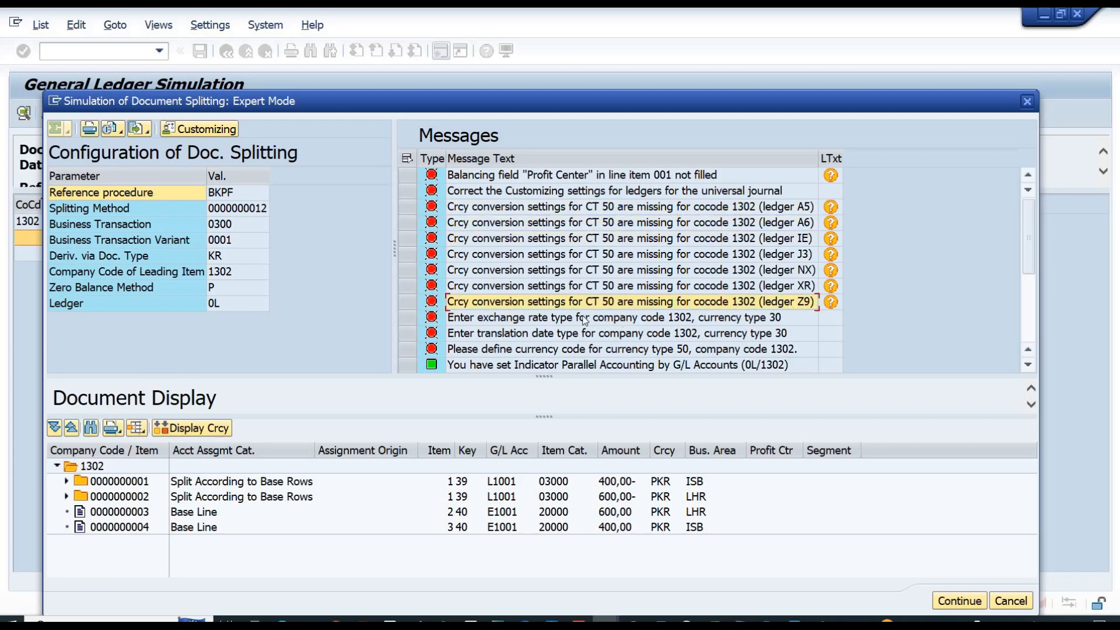
click(754, 322)
click(755, 338)
click(754, 353)
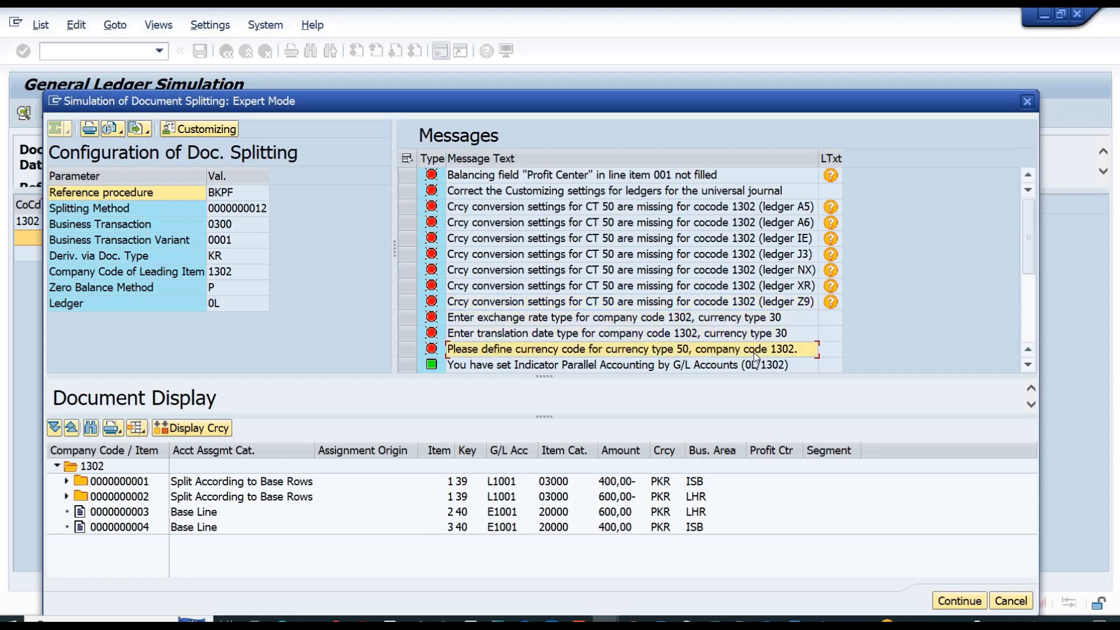
click(1030, 311)
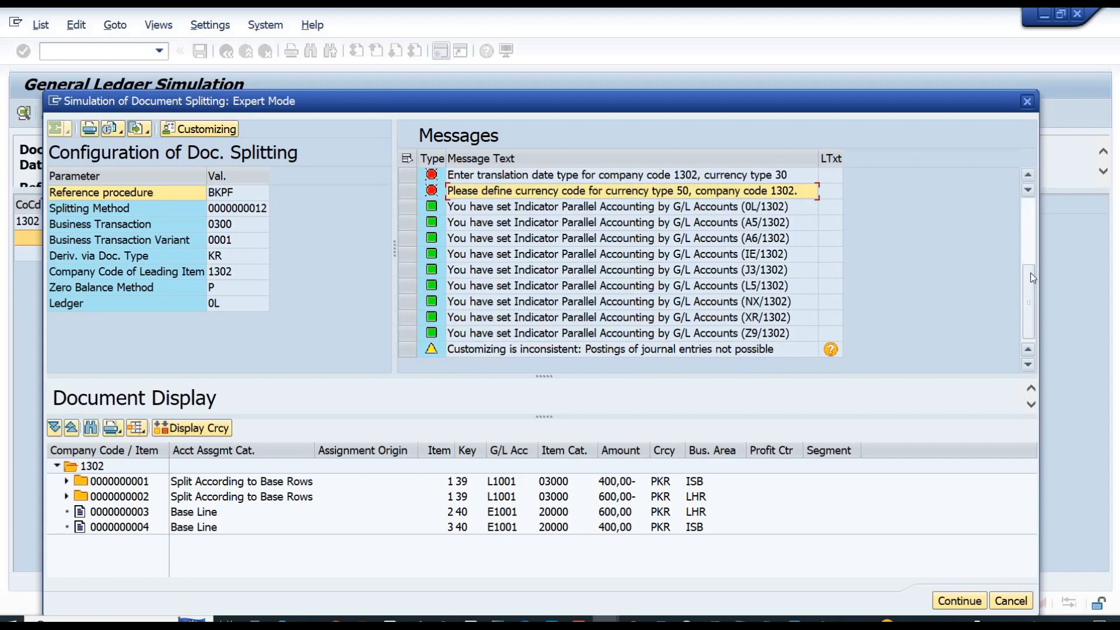
click(1029, 229)
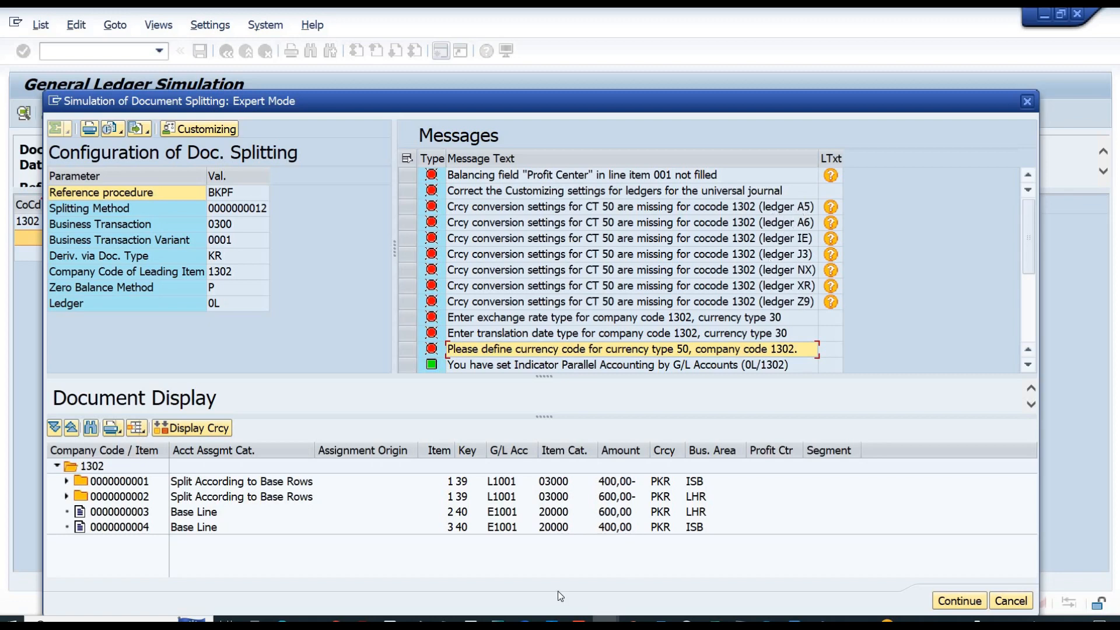
- Switch to the Enqueue Administration session, leave that transaction and start transaction FINSC_LEDGER
mouse_move(606, 622)
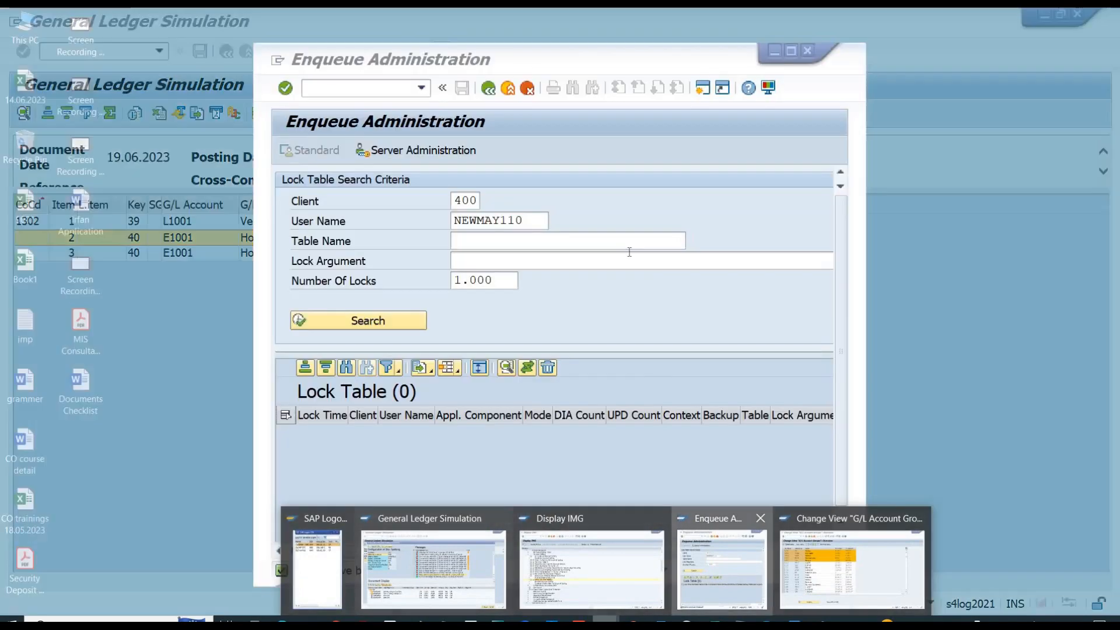
click(703, 581)
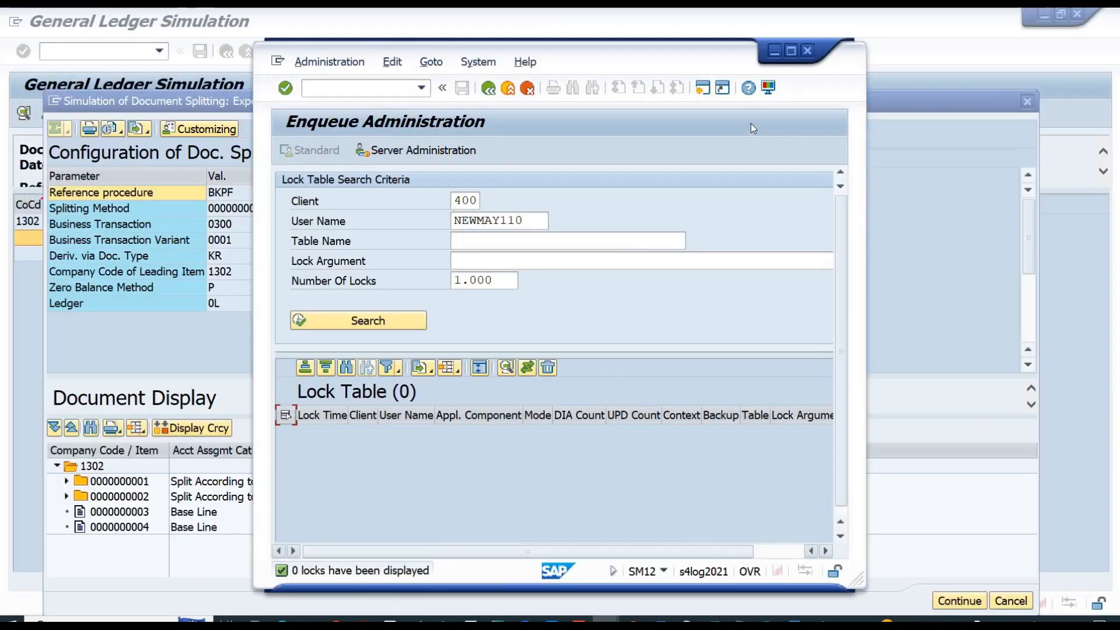
click(790, 51)
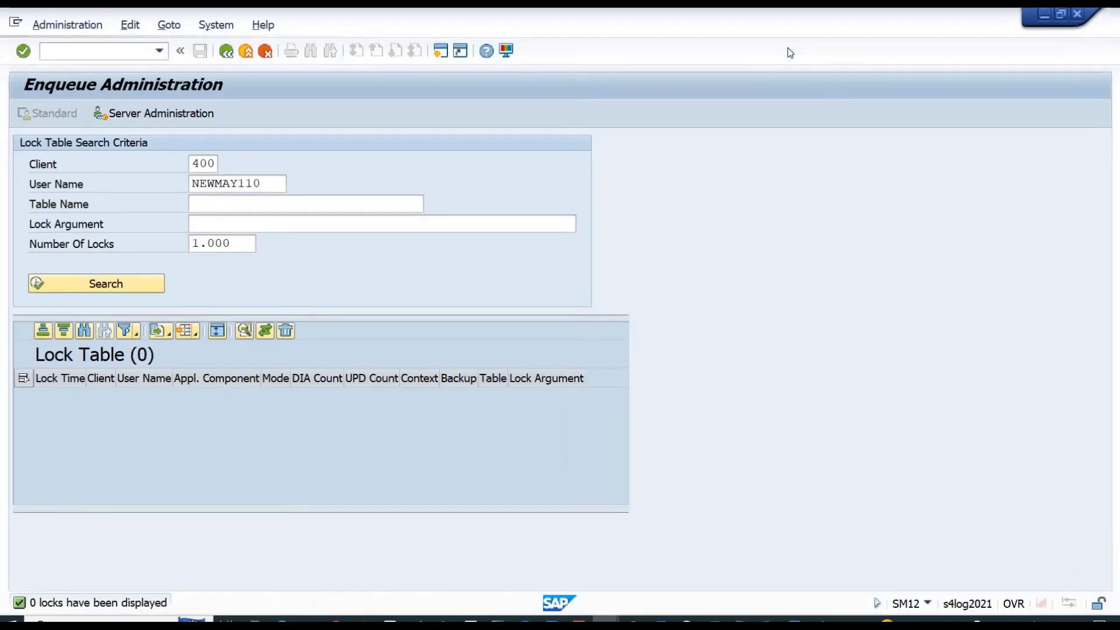
key(F3)
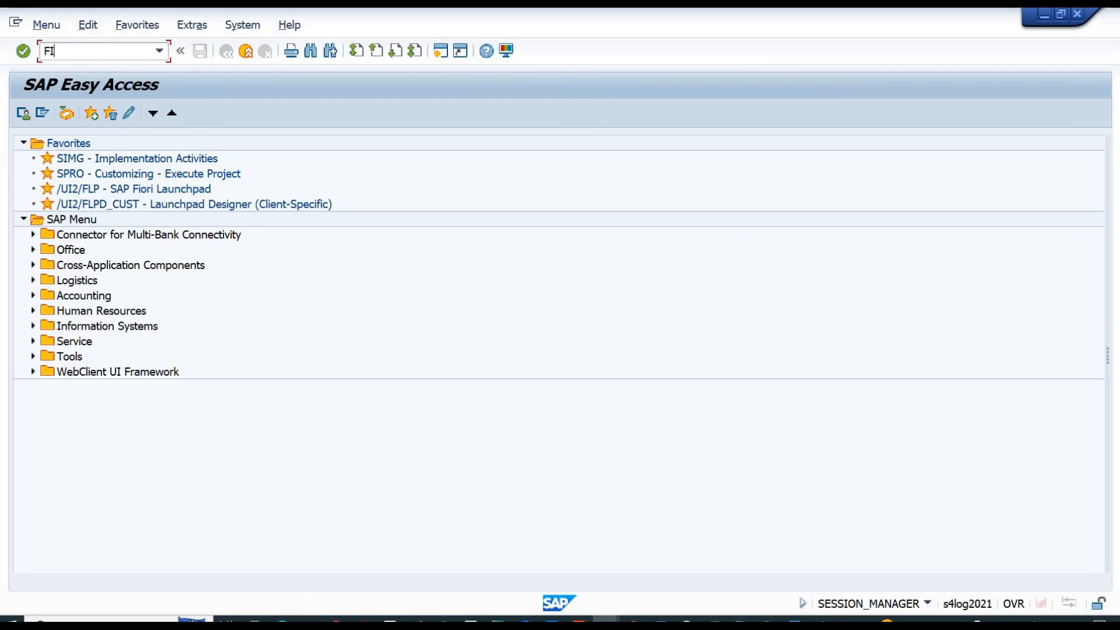
text(FINSC))
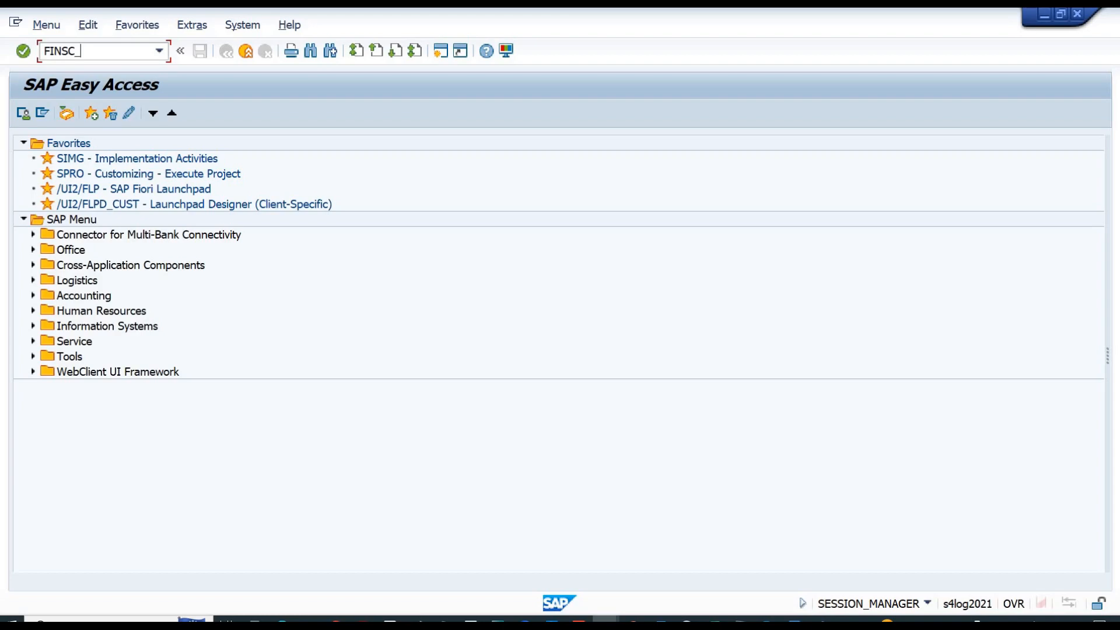
text(LEDGER)
key(Return)
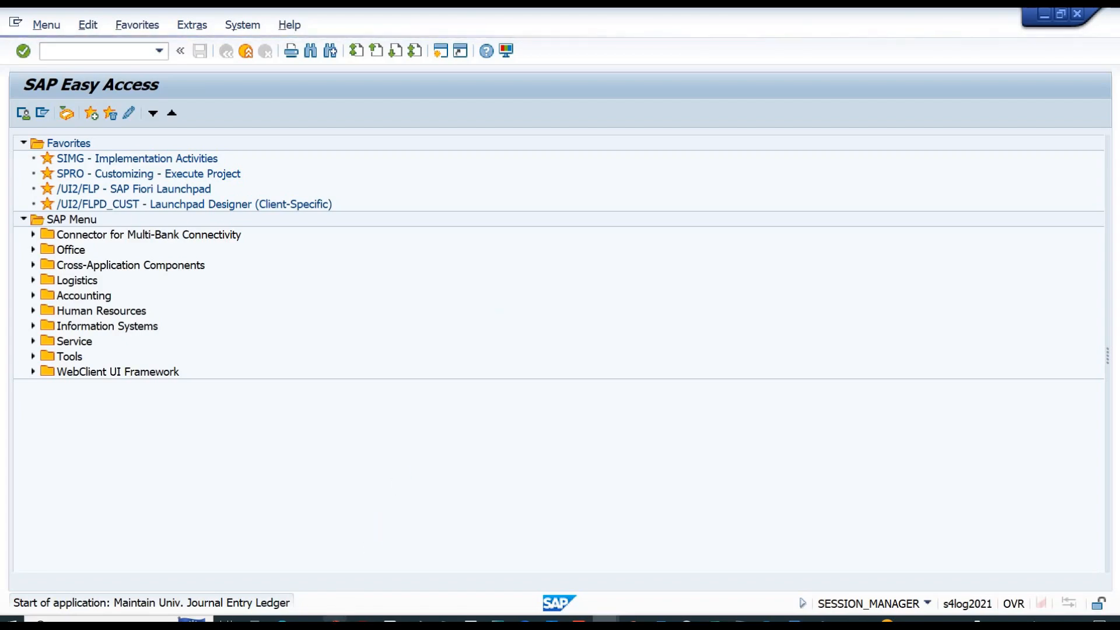
mouse_move(336, 622)
click(327, 596)
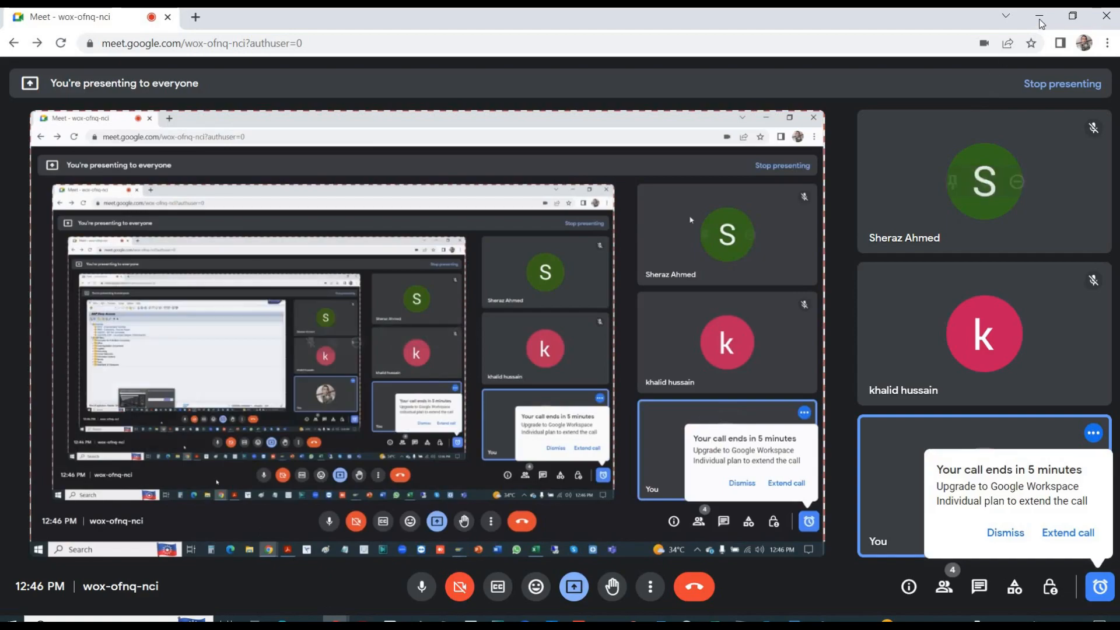
click(1039, 18)
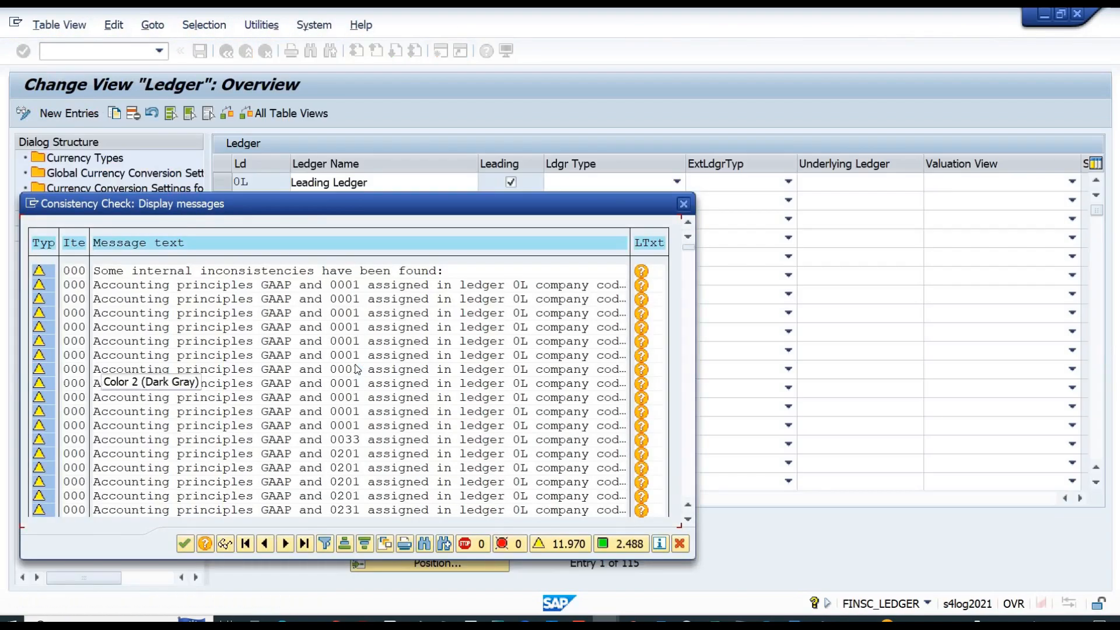
- Dismiss the consistency check messages and review the general ledger simulation once more for the affected ledgers
key(Return)
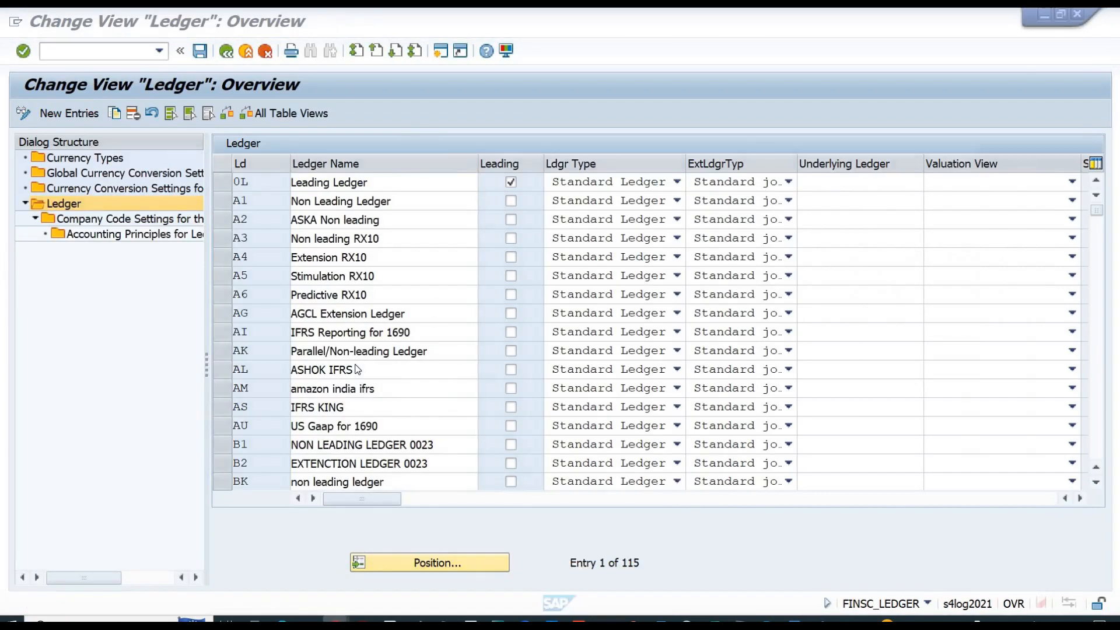
key(alt+Tab)
key(alt+Tab)
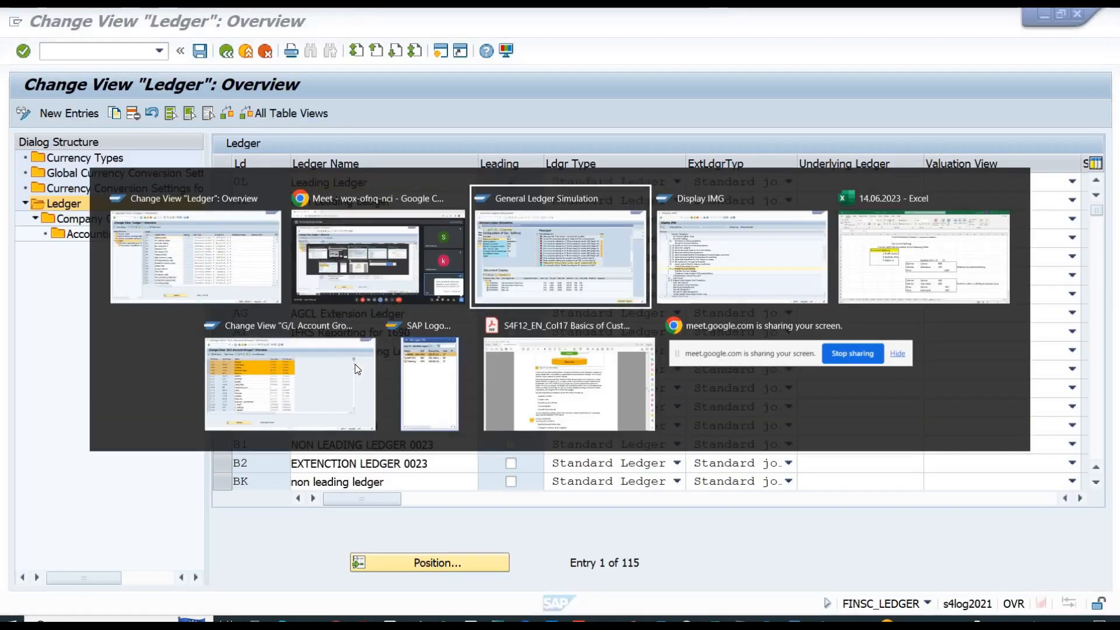
key(alt+Tab)
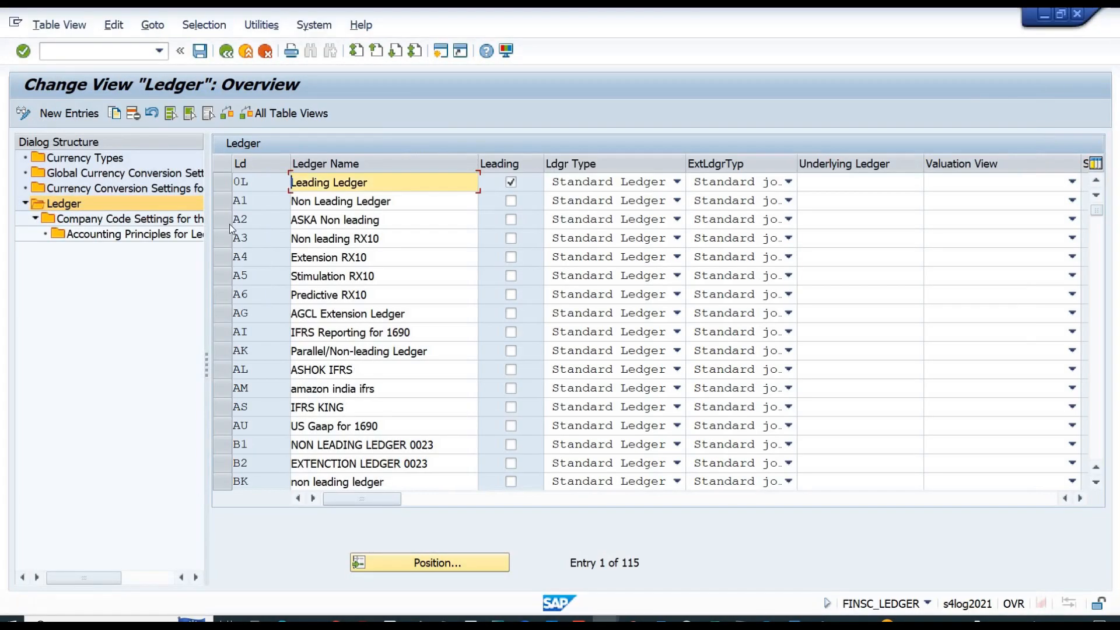
- Open the company code settings of ledger A5 (Stimulation RX10), dismissing any consistency messages
click(221, 280)
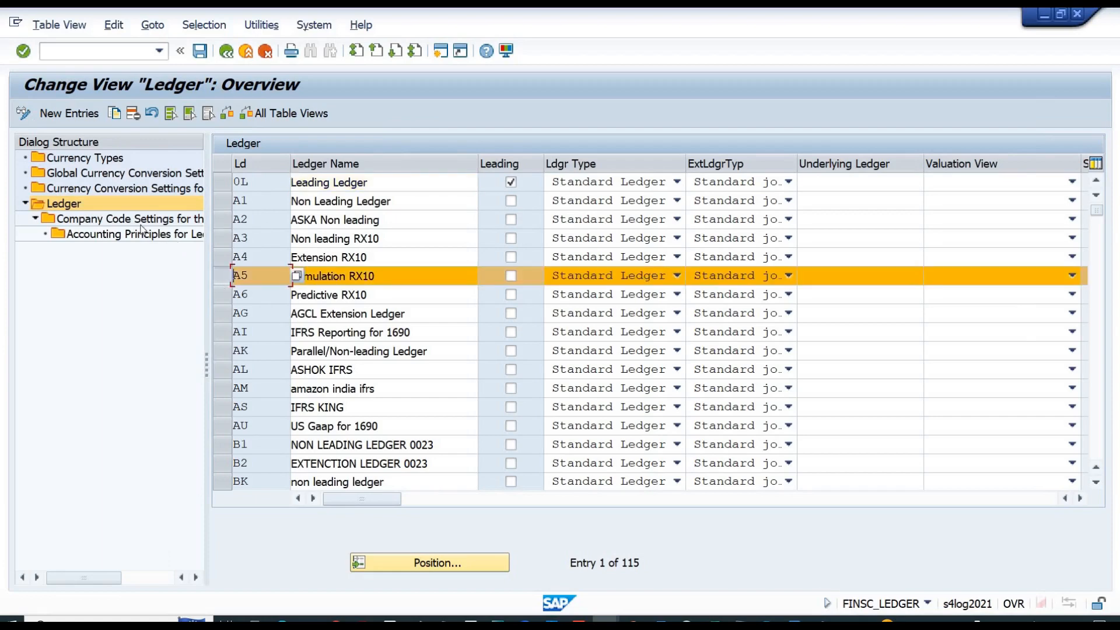
double_click(107, 220)
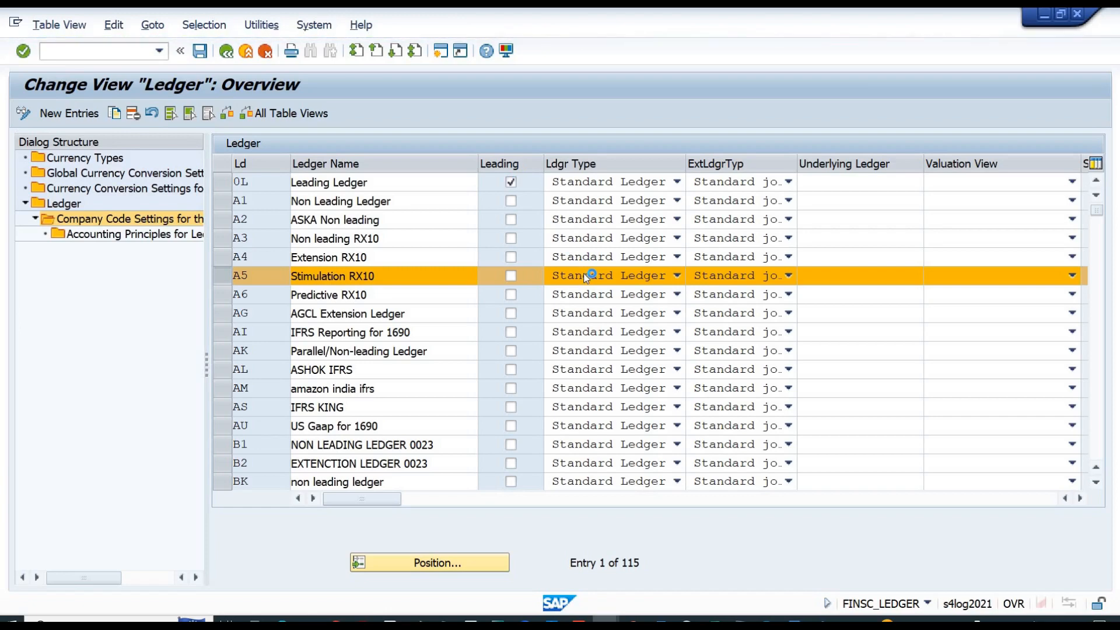
key(Return)
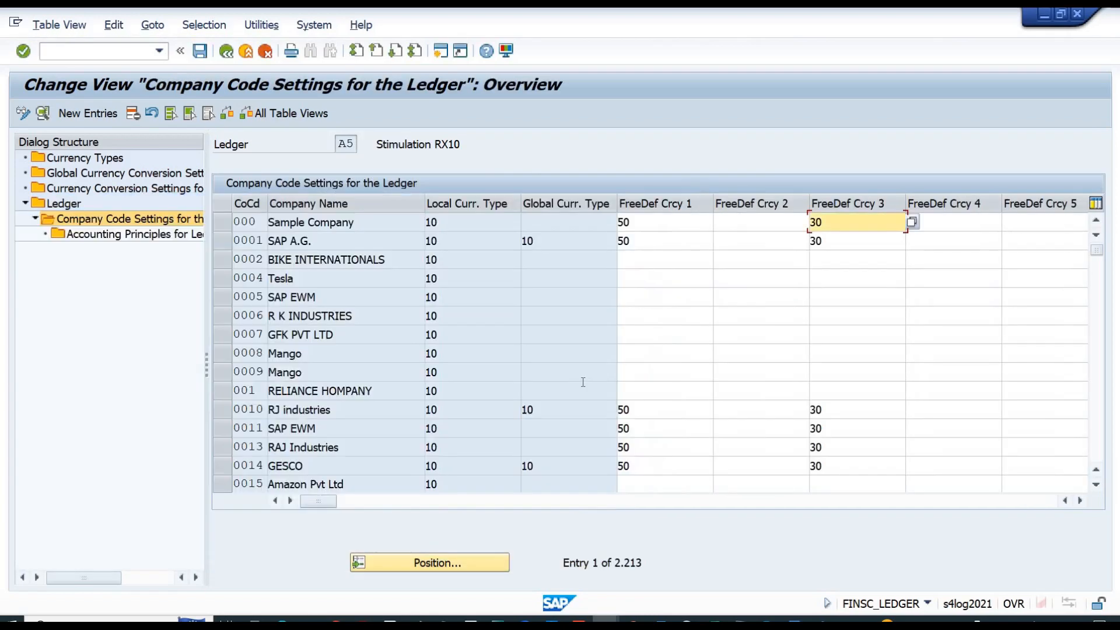
- Find company code 1302 in the settings of ledger A5, delete its entry and return to the ledger overview
click(438, 564)
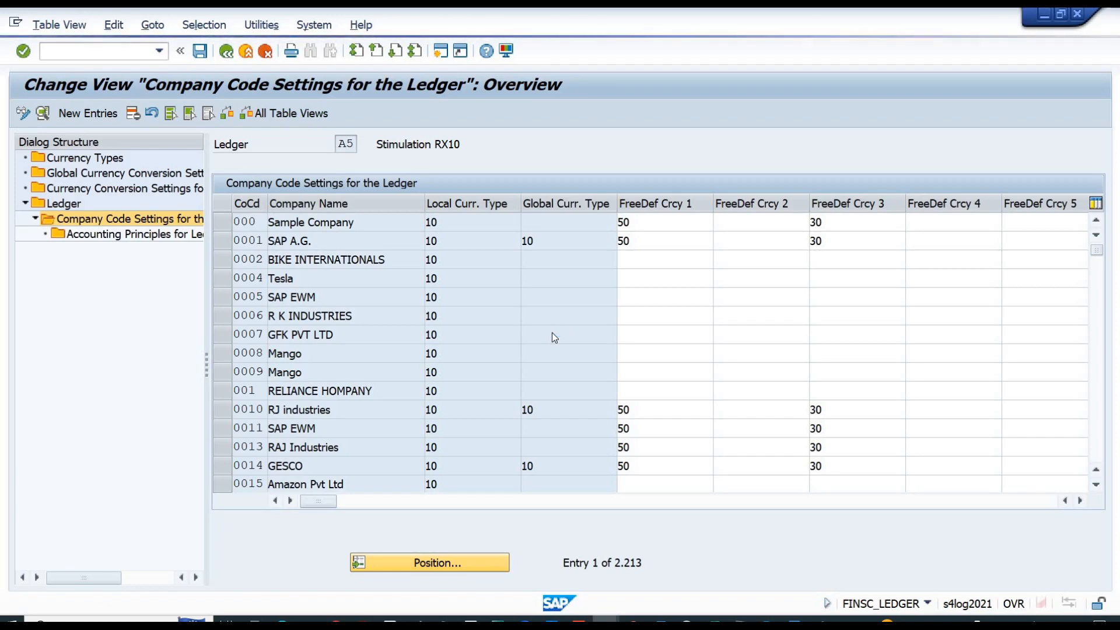
text(1)
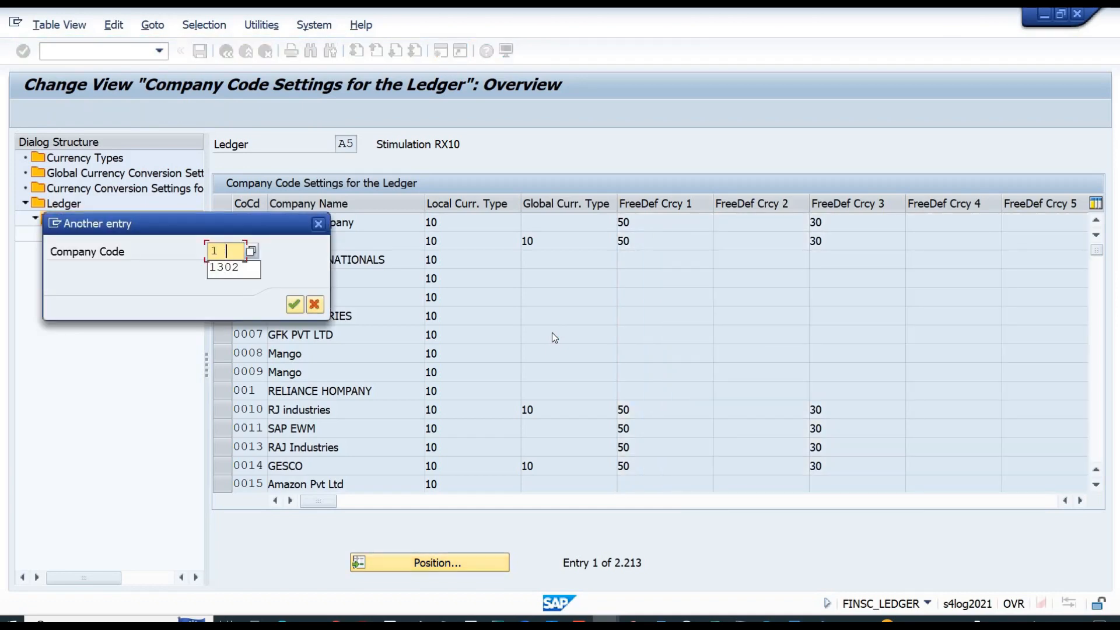
text(302)
key(Return)
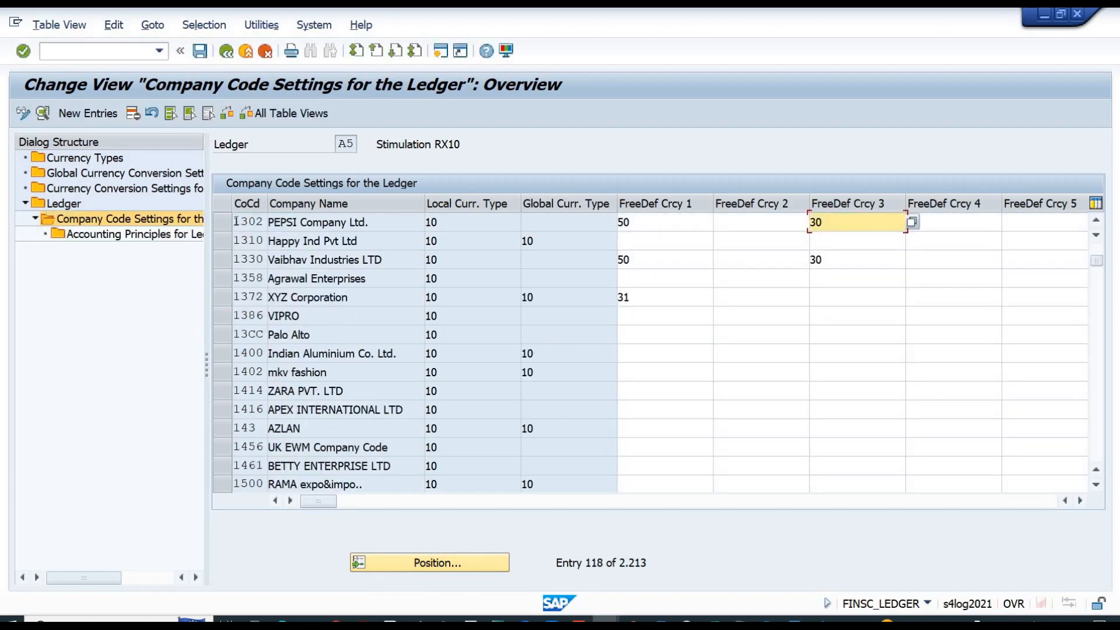
click(226, 220)
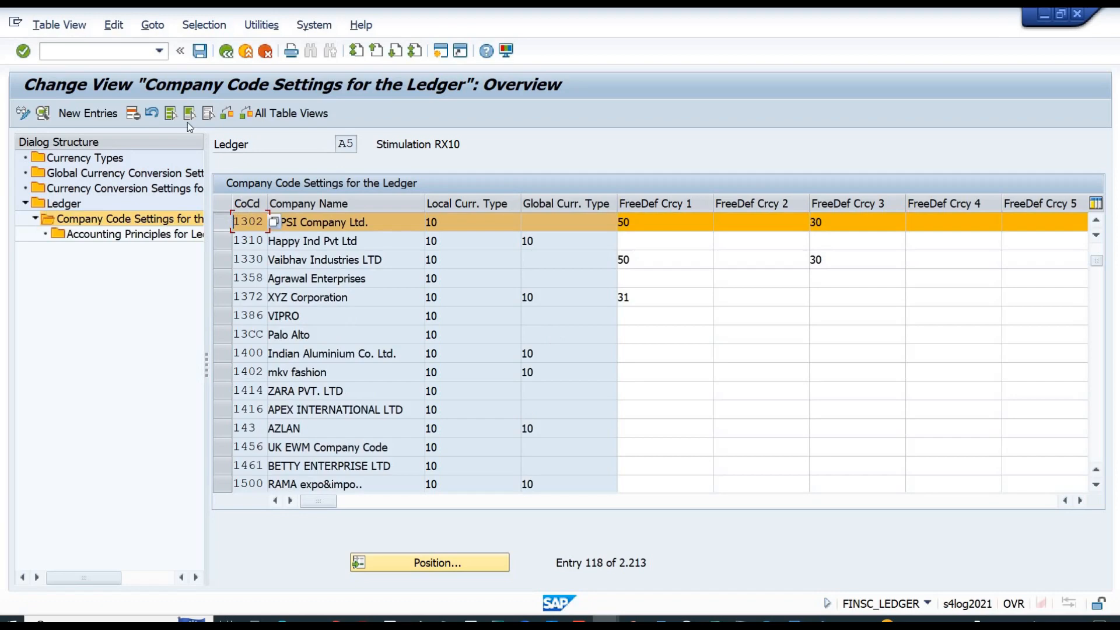
click(133, 115)
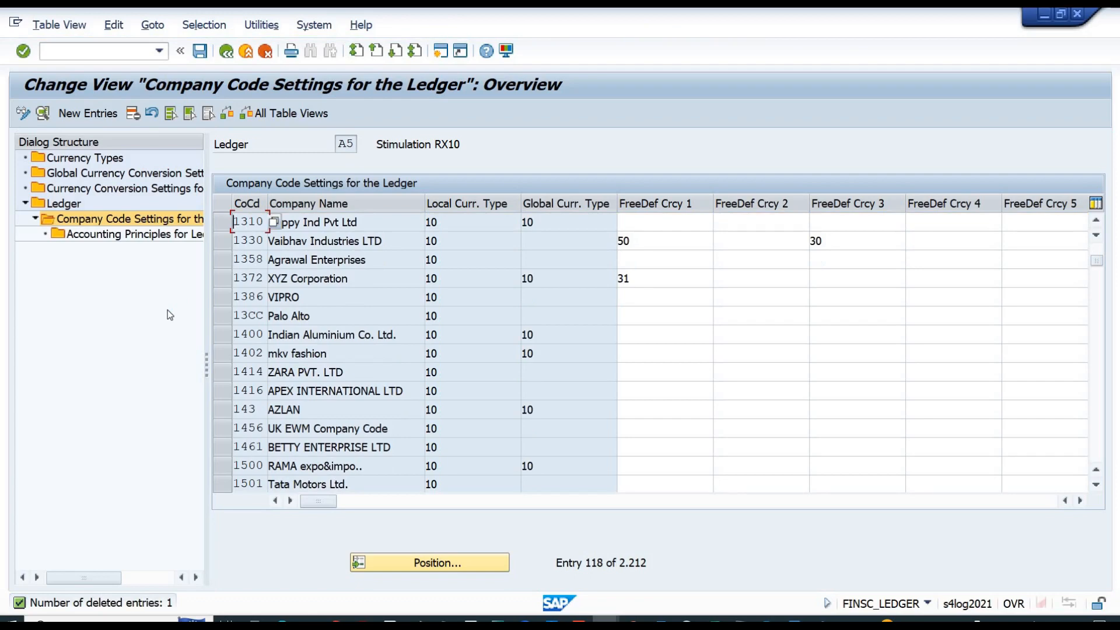
double_click(59, 207)
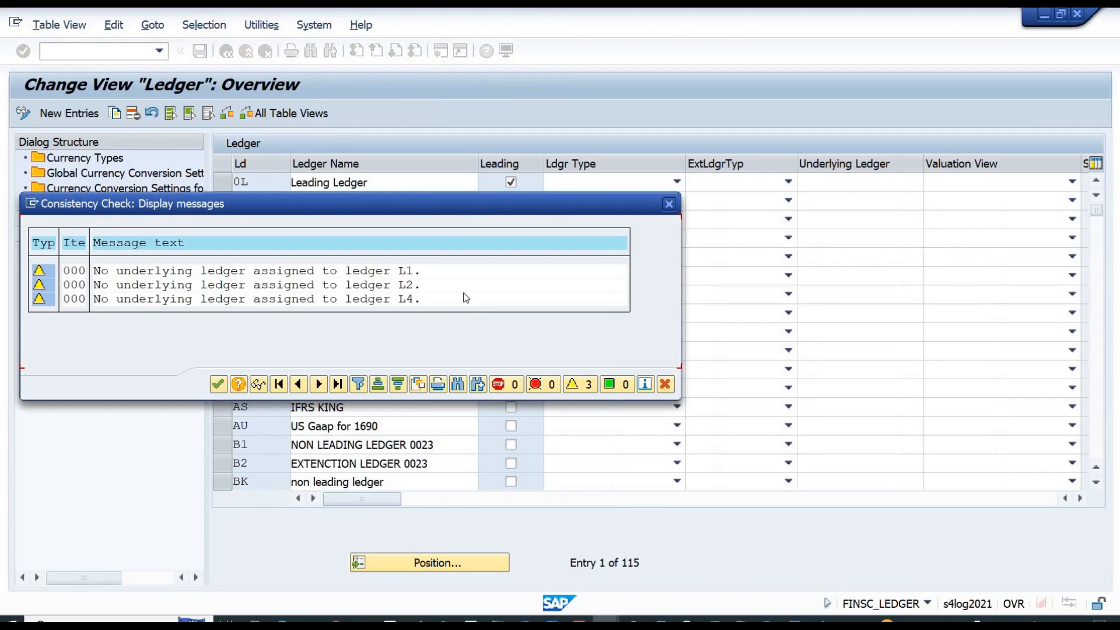
key(Return)
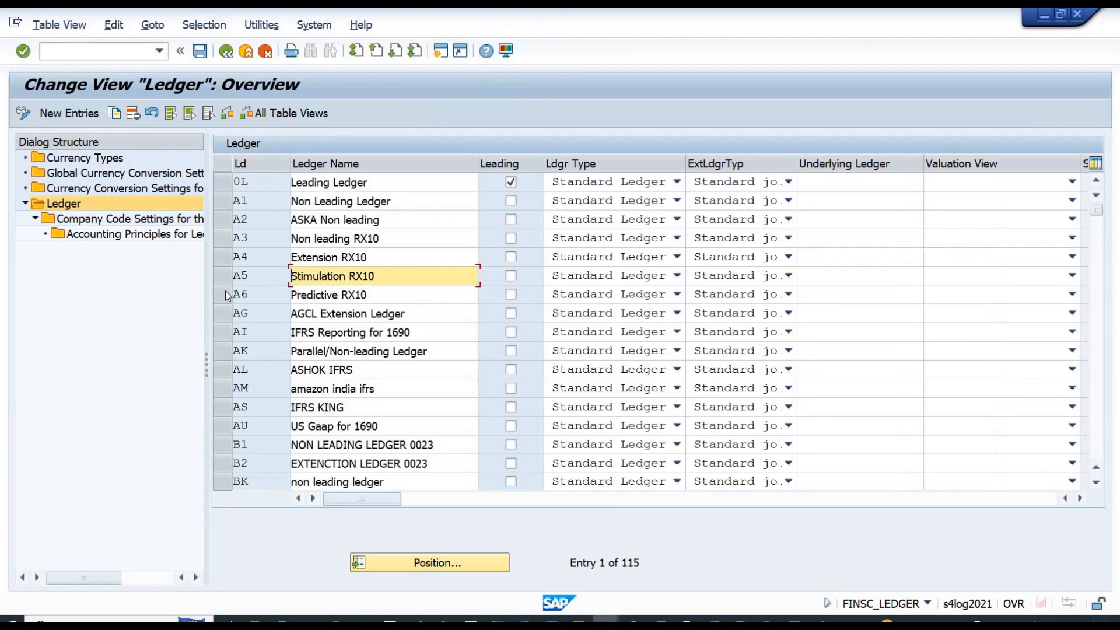
- Open the company code settings of ledger A6 (Predictive RX10), dismissing any consistency messages
click(228, 296)
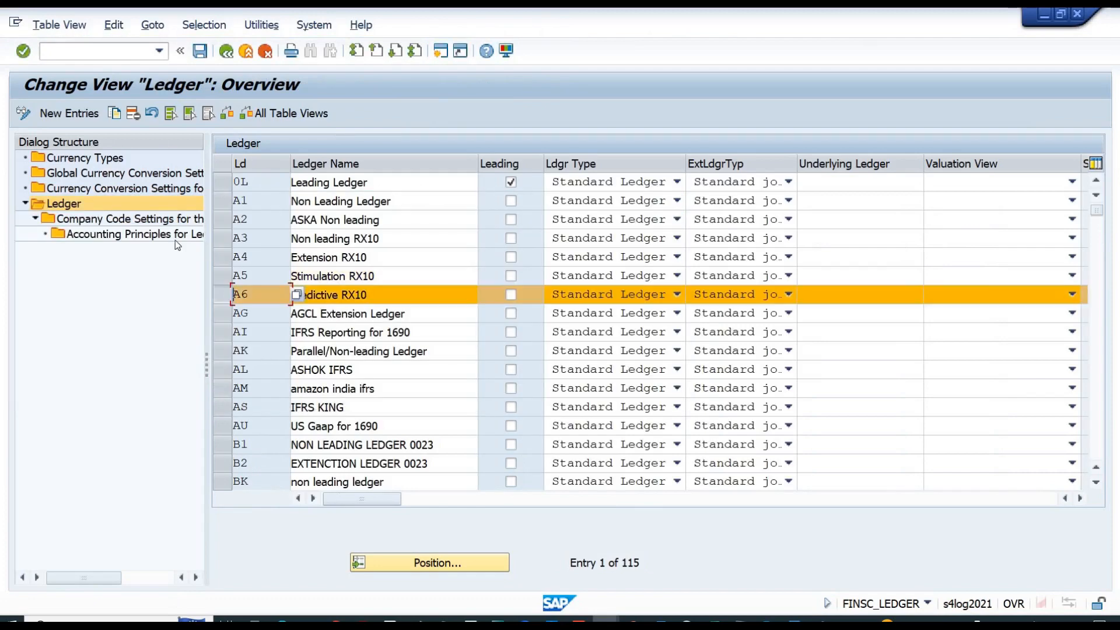
double_click(100, 219)
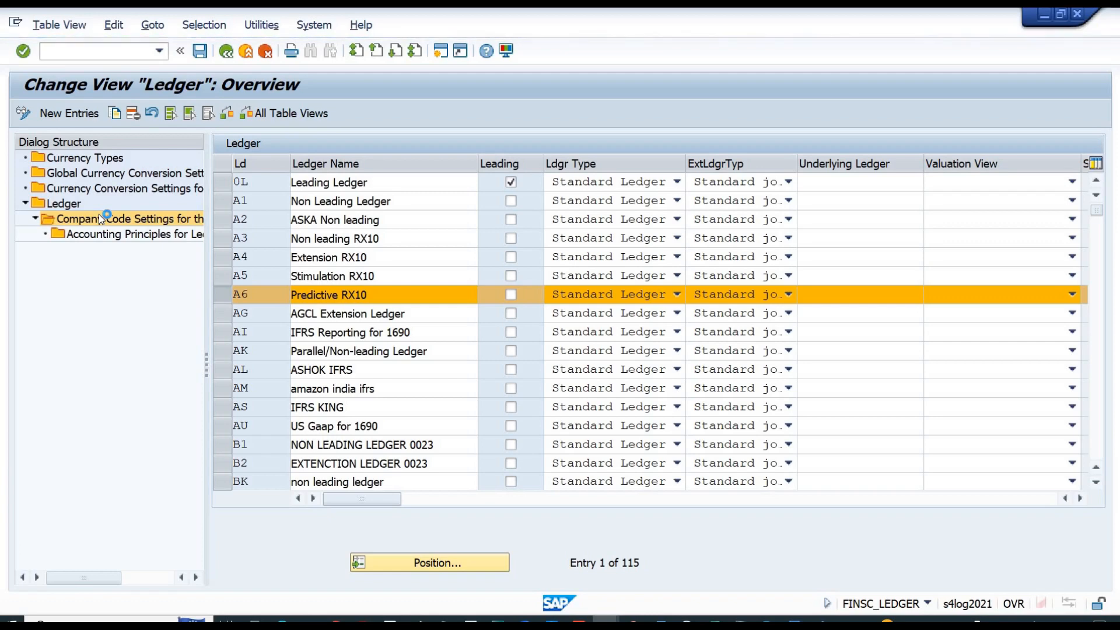
key(Return)
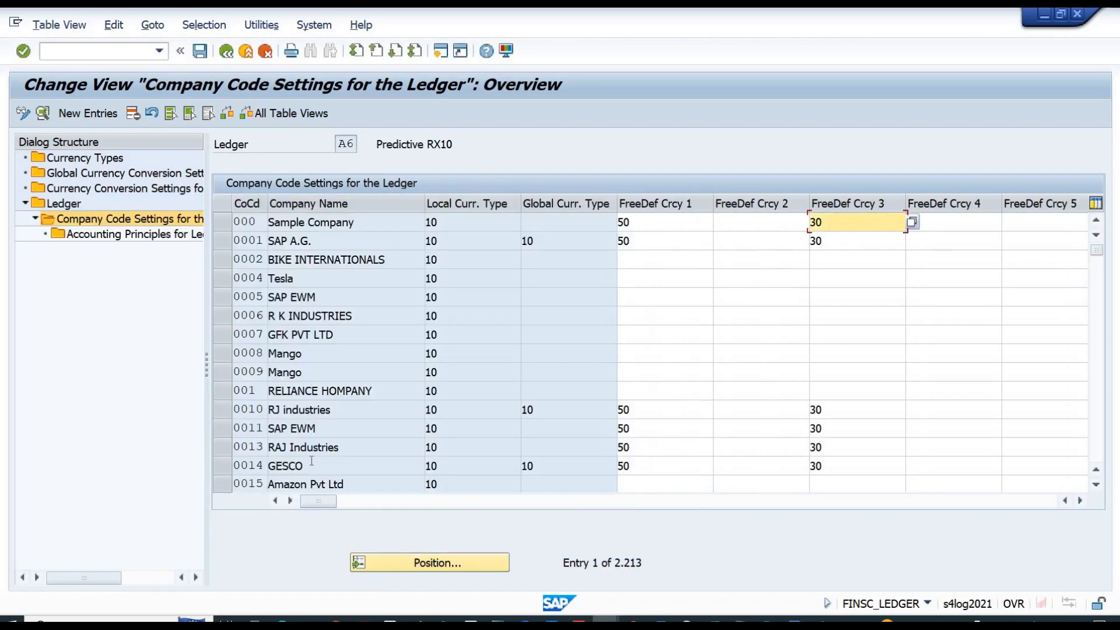
- Find company code 1302 in the settings of ledger A6, delete its entry and return to the ledger overview
click(414, 562)
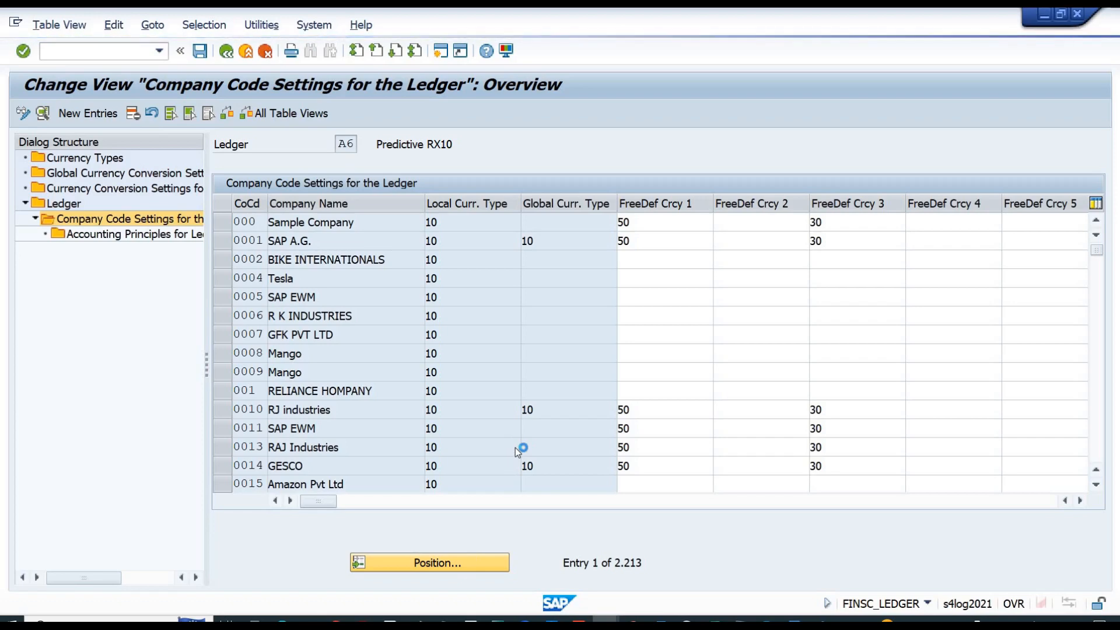
text(1)
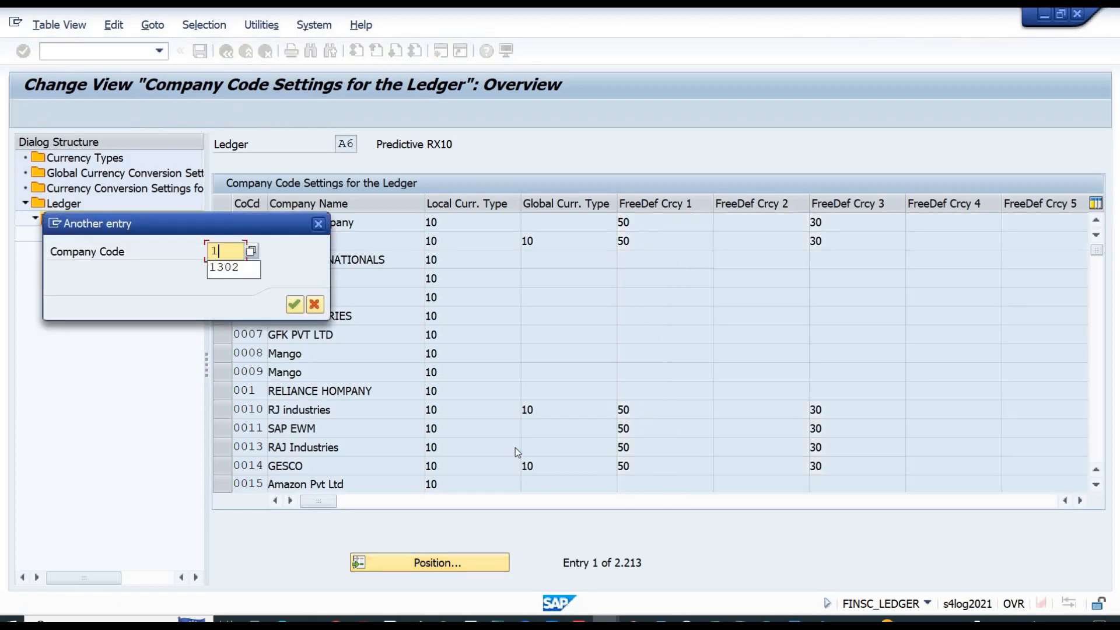
text(302)
key(Return)
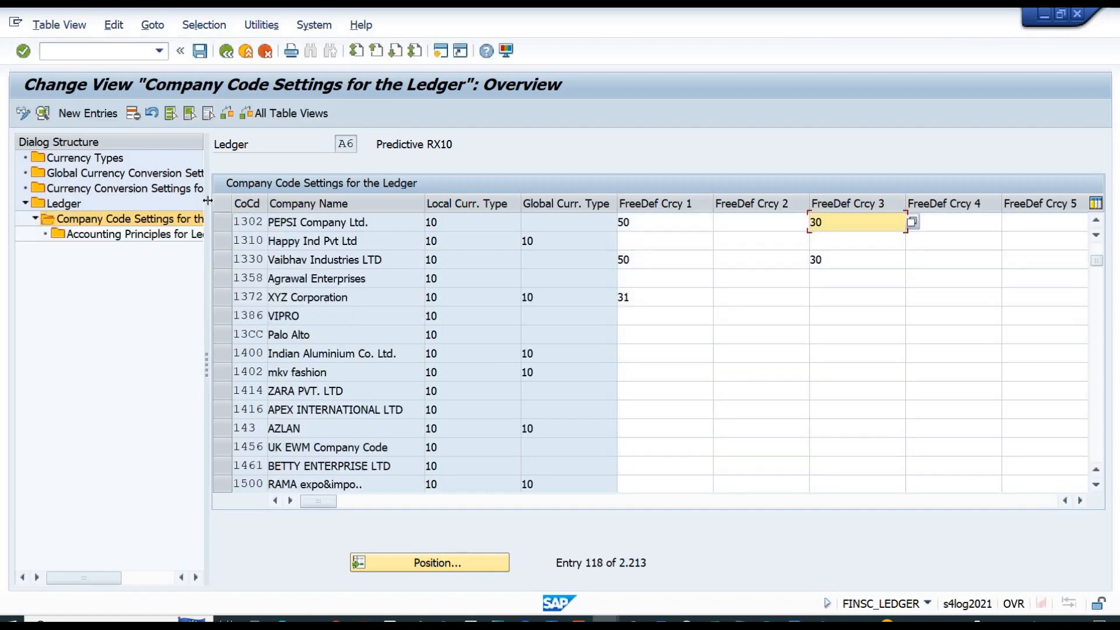
click(226, 224)
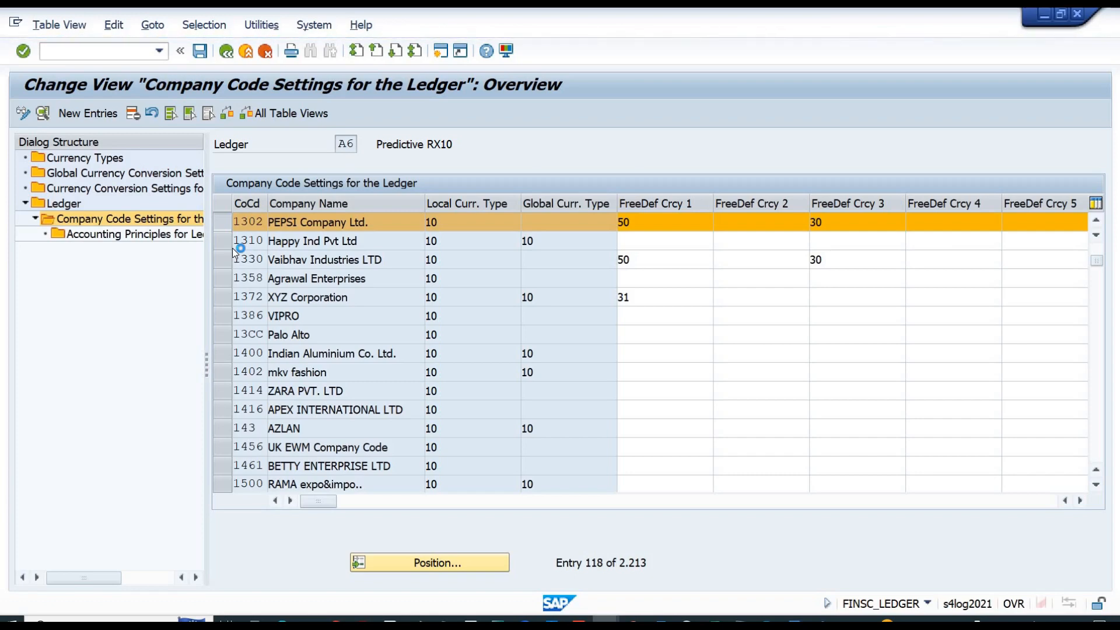
click(57, 208)
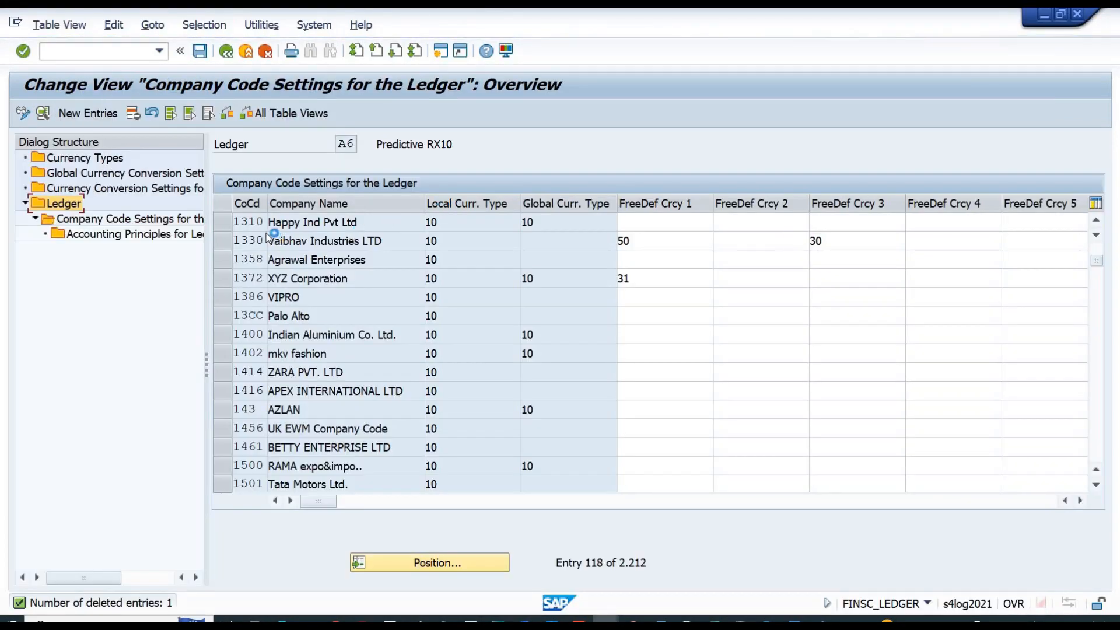
key(Return)
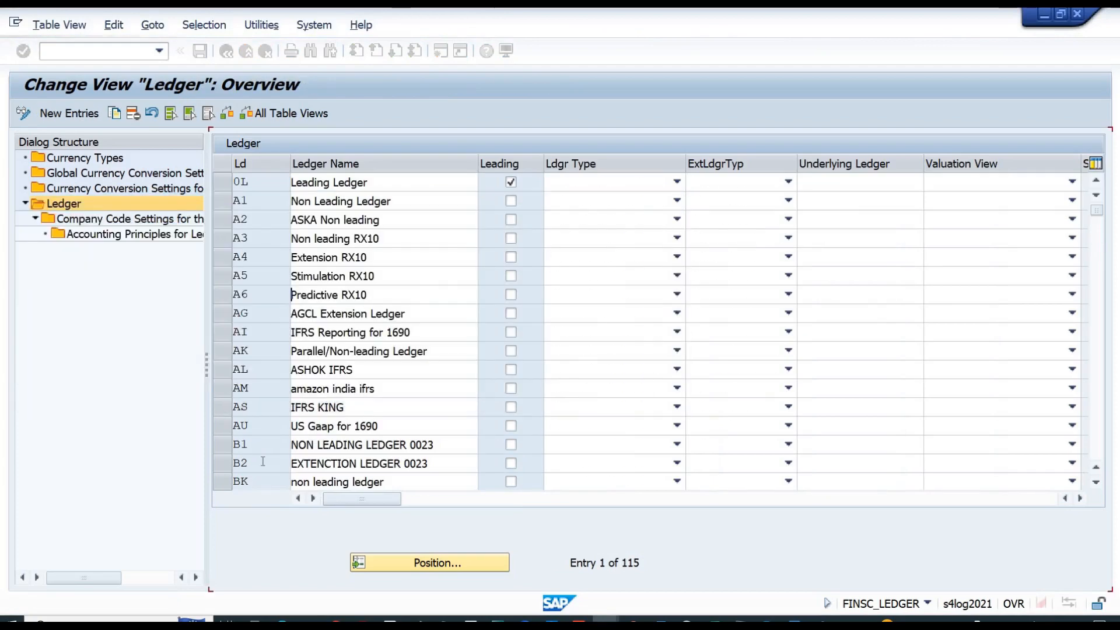
- Position the ledger list at IE (Extension Ledger ITCL) and open that ledger's company code settings
click(417, 562)
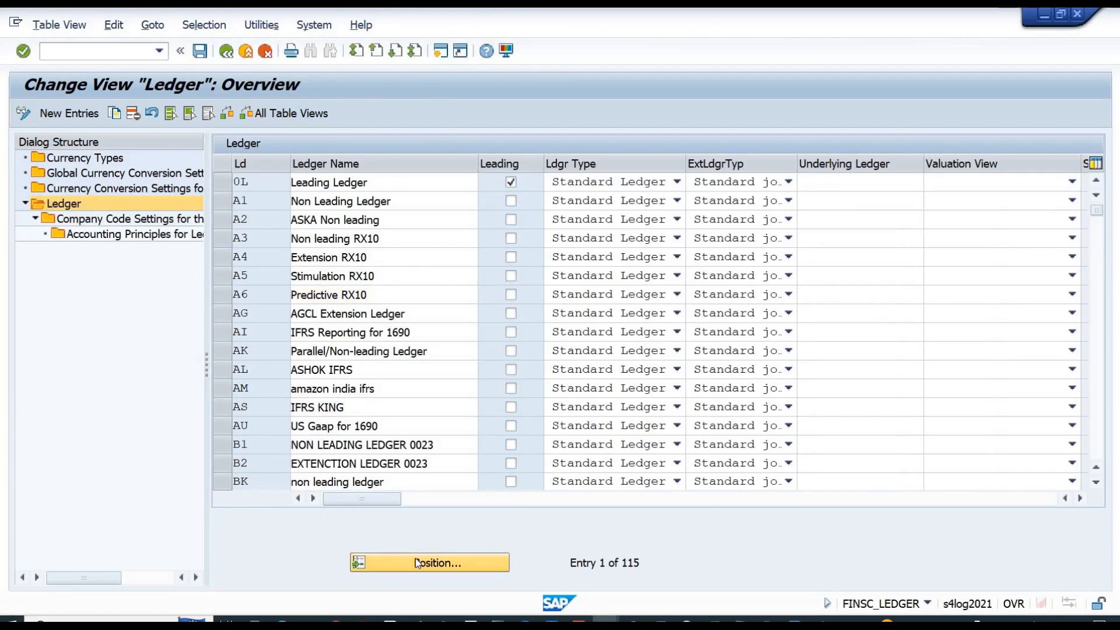
key(Return)
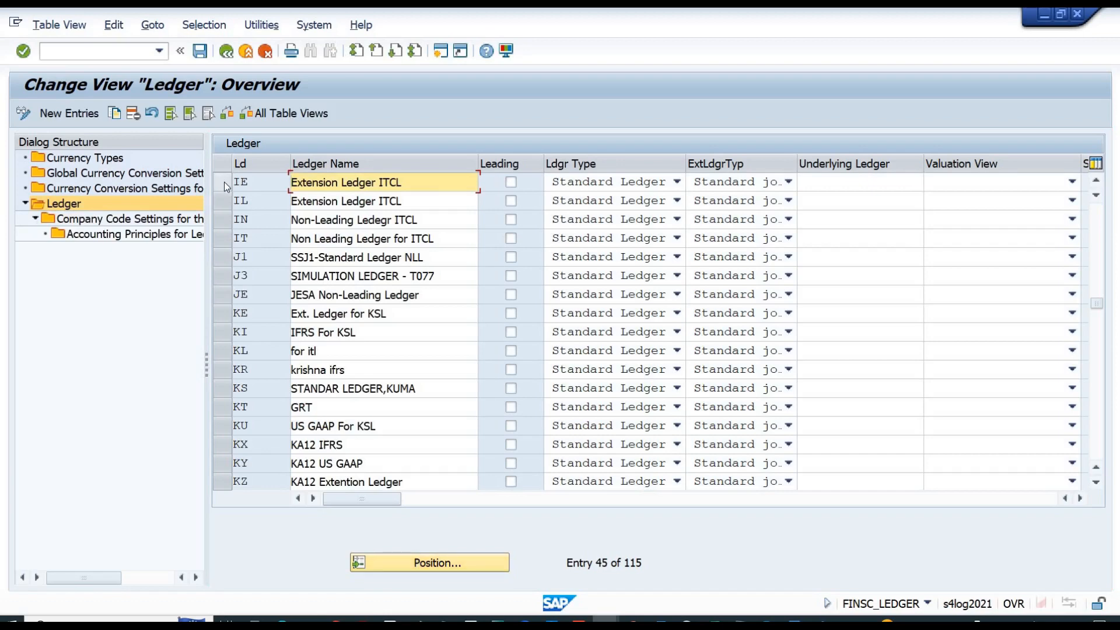
click(224, 182)
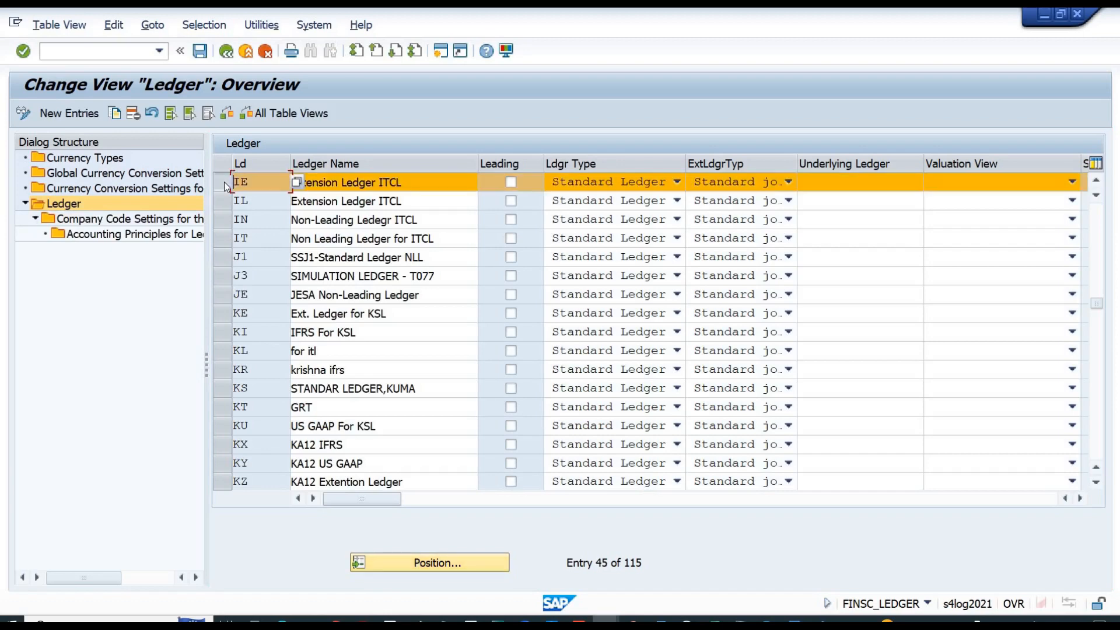
click(420, 183)
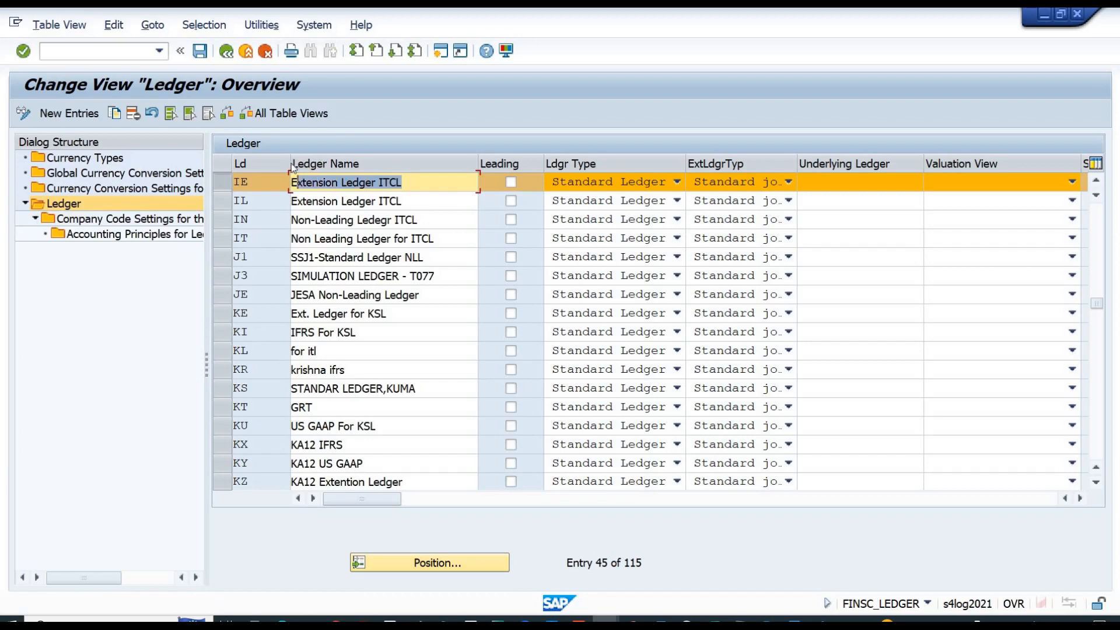
click(614, 186)
click(614, 184)
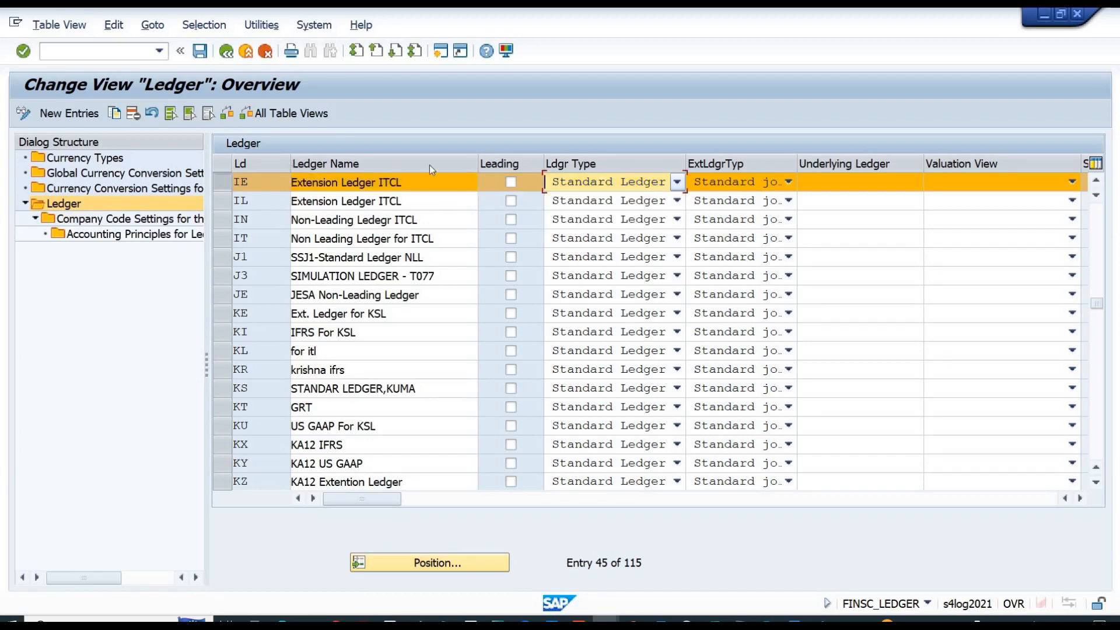
double_click(157, 222)
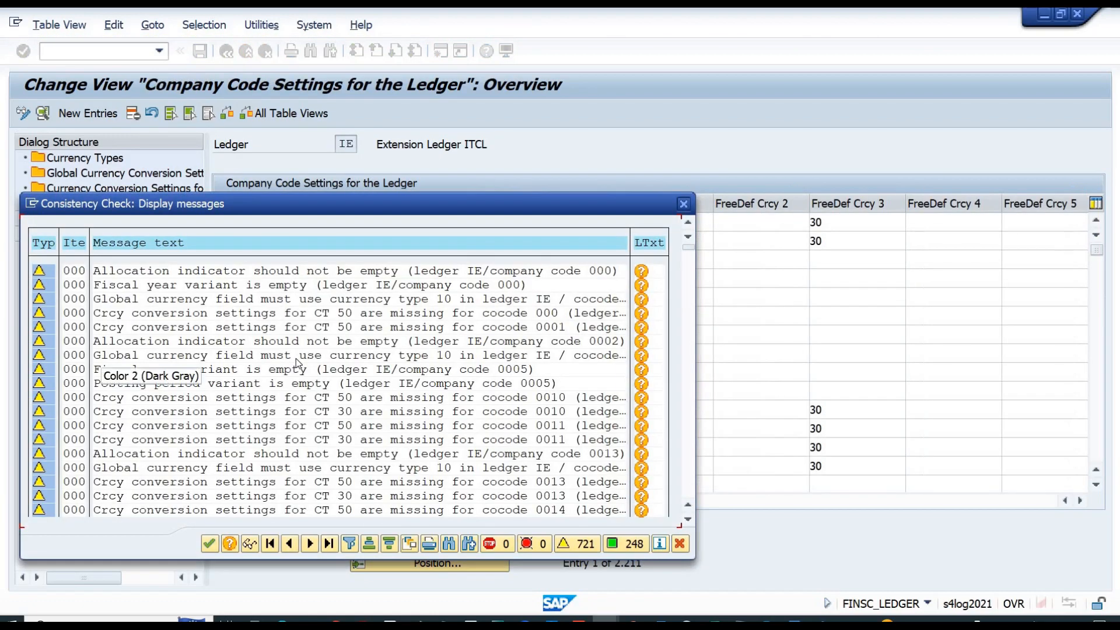
key(Return)
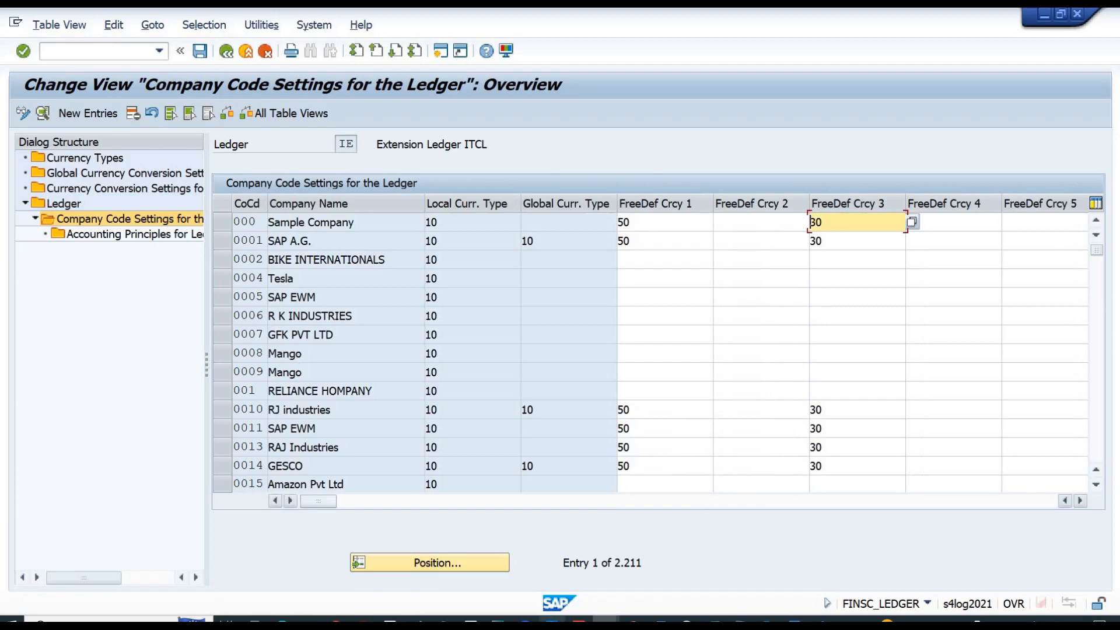
- Find company code 1302 in the settings of ledger IE, delete its entry and return to the ledger overview
click(477, 573)
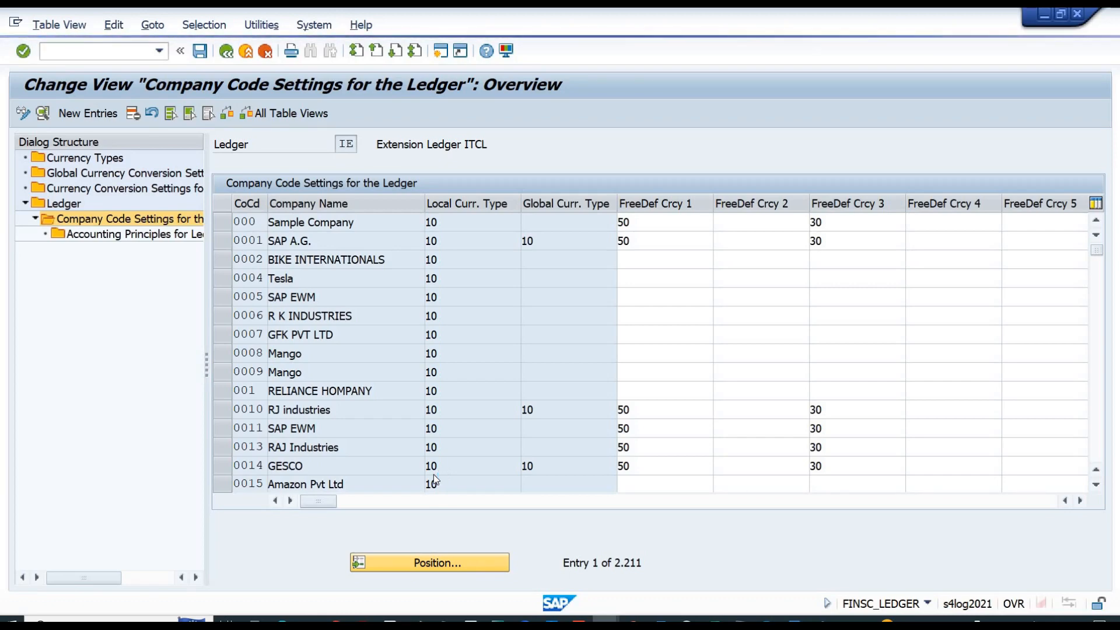
text(1302)
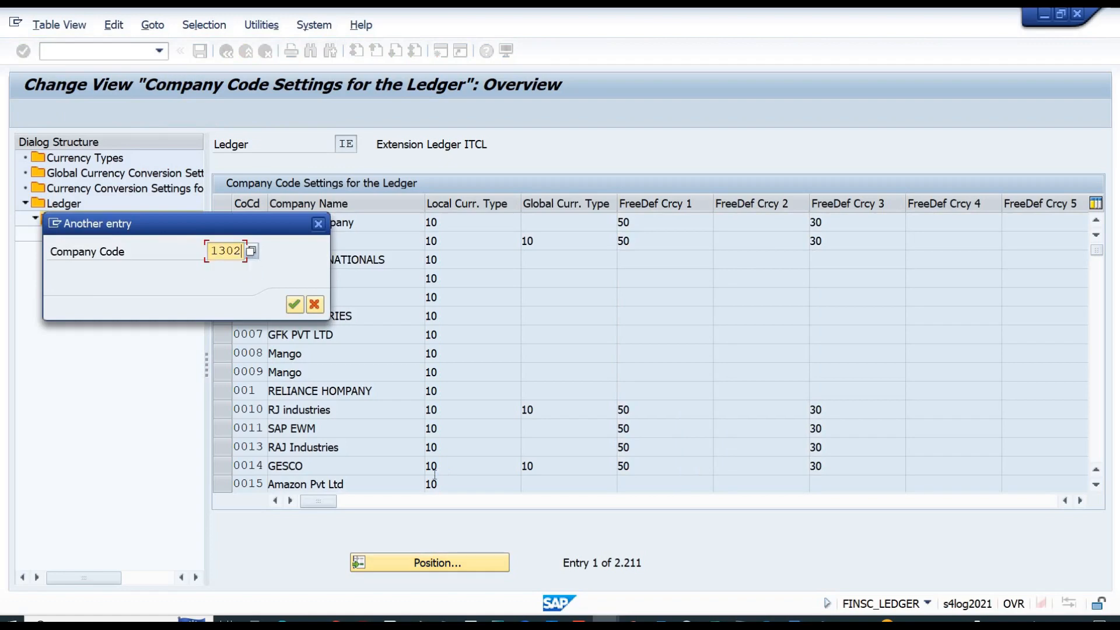
key(Return)
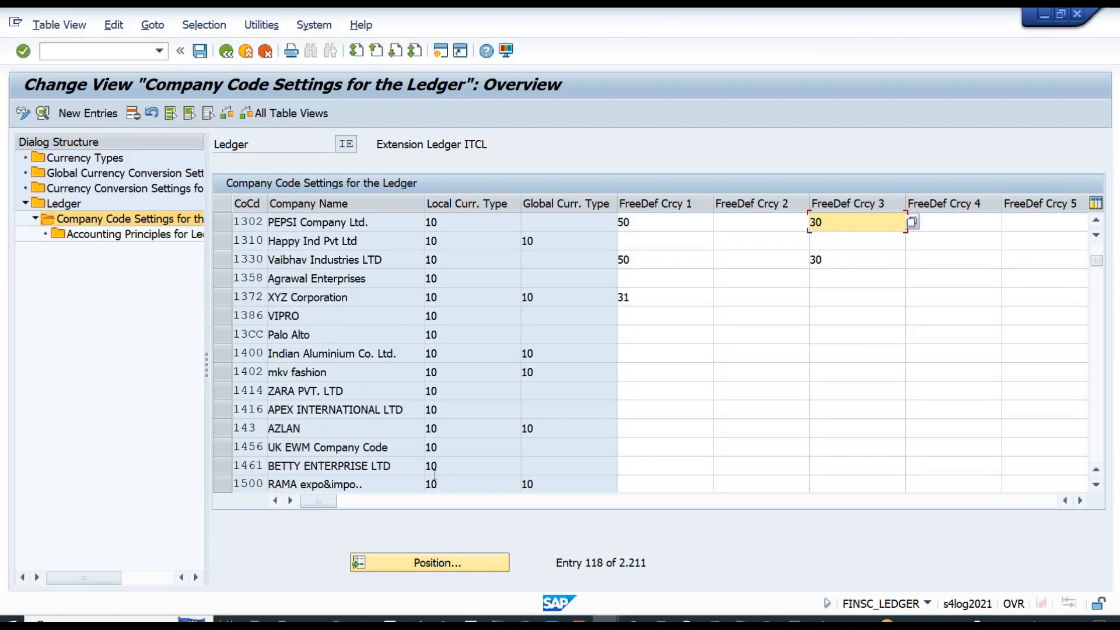
click(225, 222)
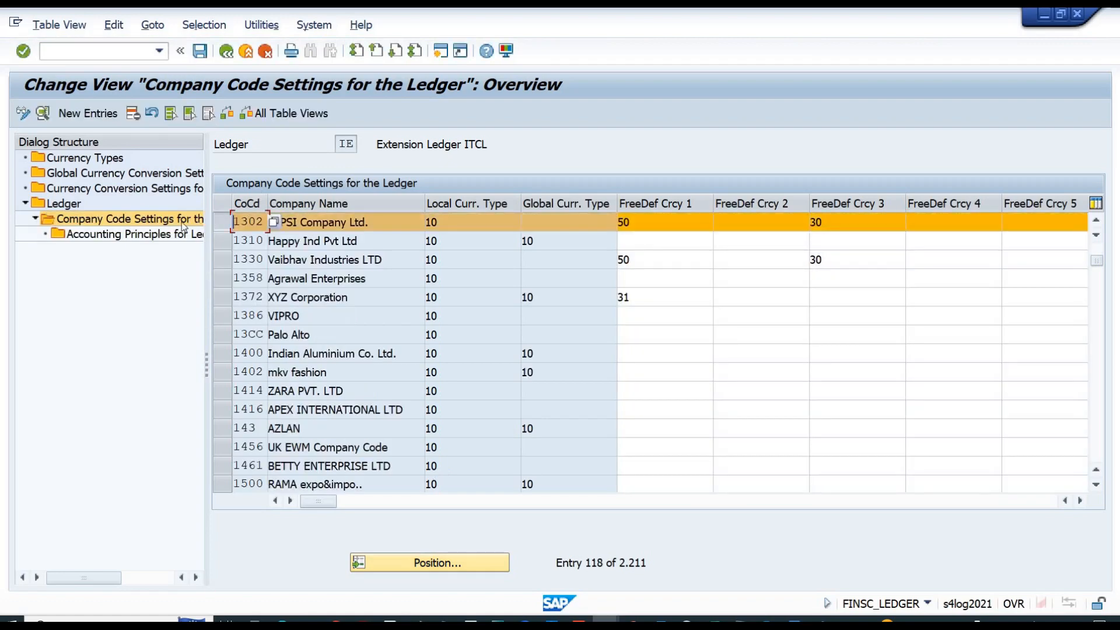
click(133, 114)
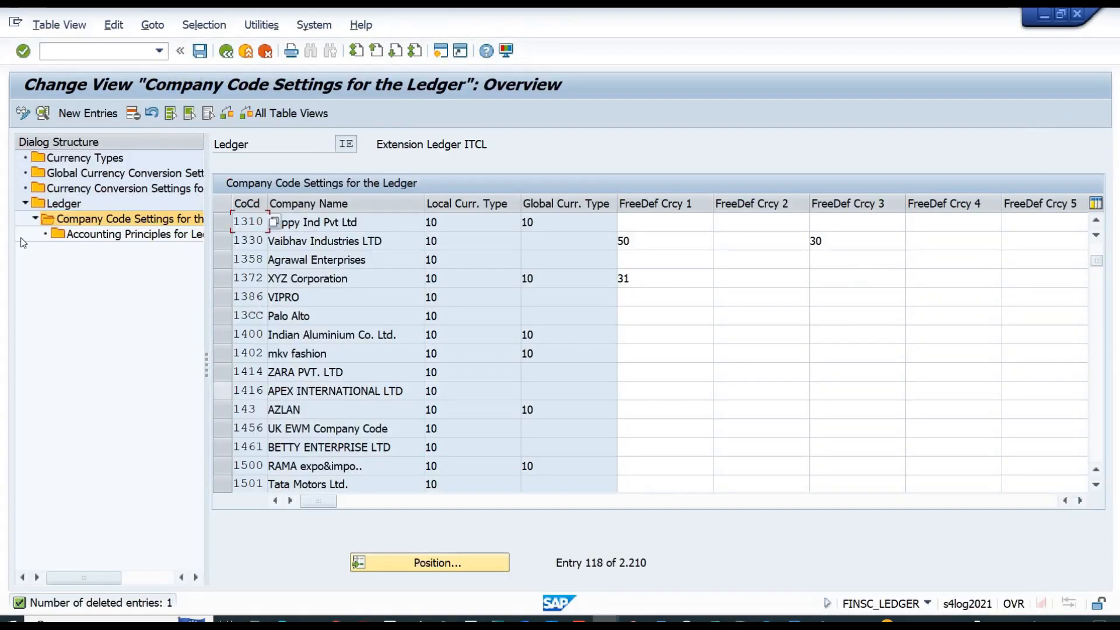
double_click(73, 204)
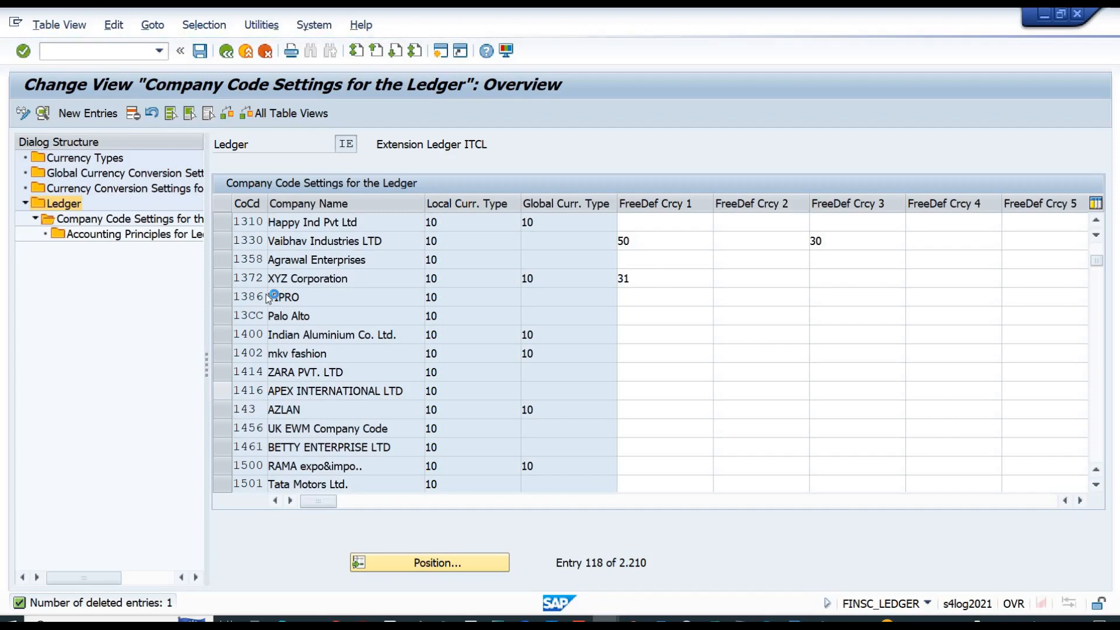
- Return to the ledger overview, dismissing the consistency messages, and open the company code settings of ledger J3 (SIMULATION LEDGER - T077)
key(F3)
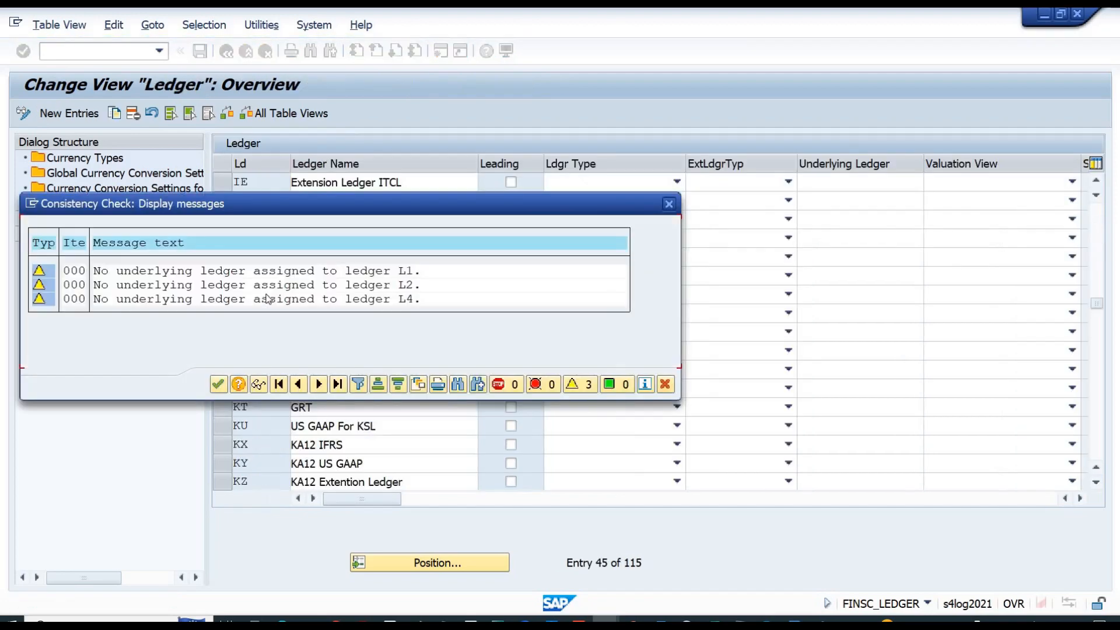
key(Return)
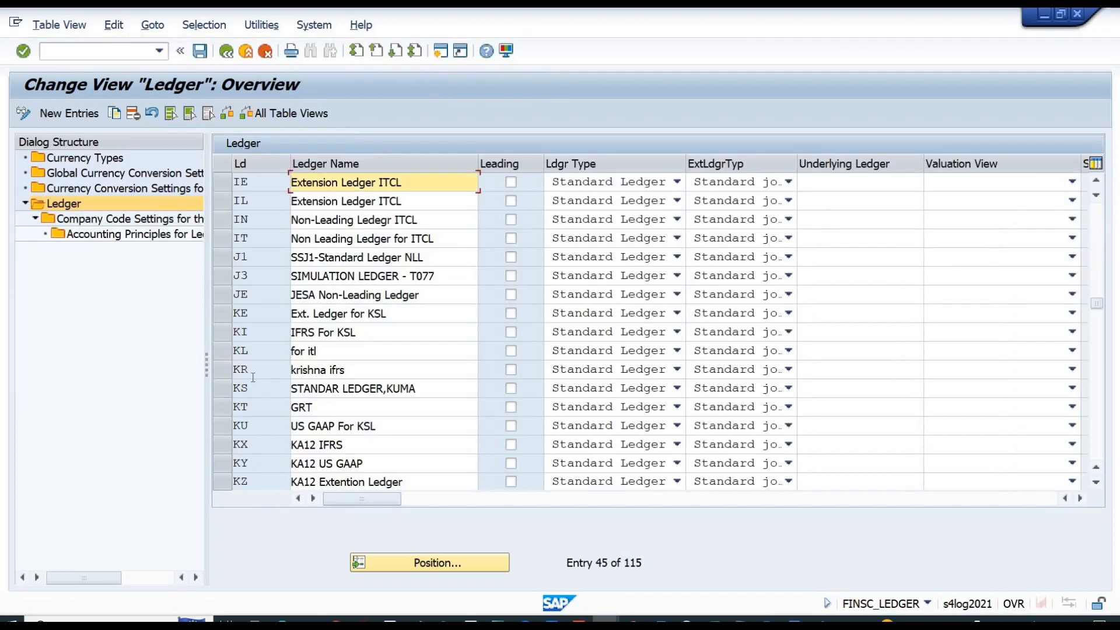
click(228, 273)
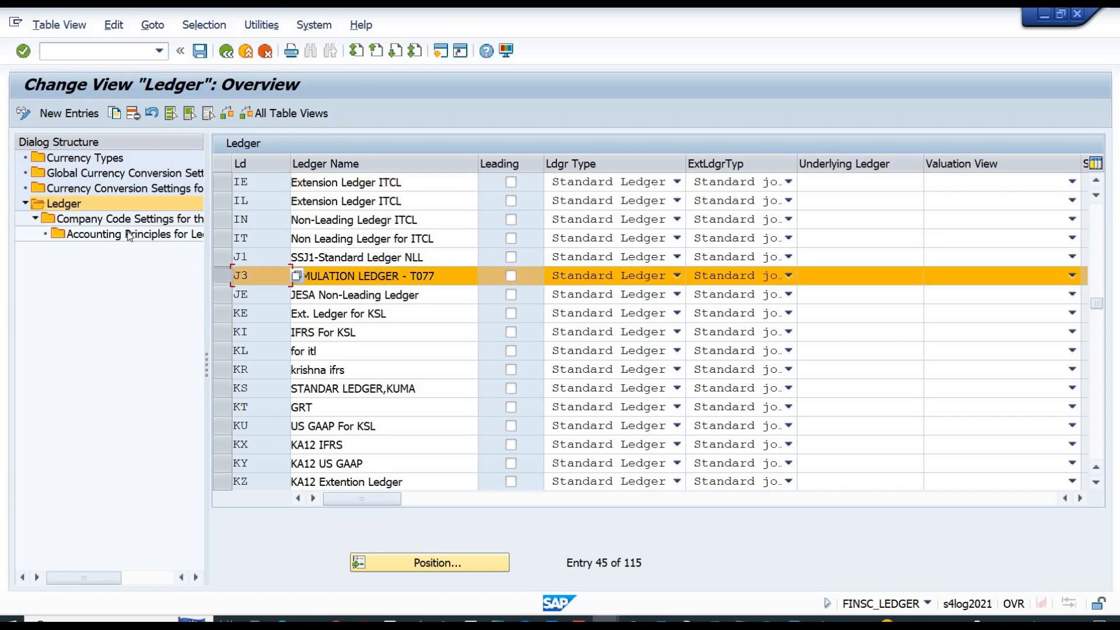
click(105, 219)
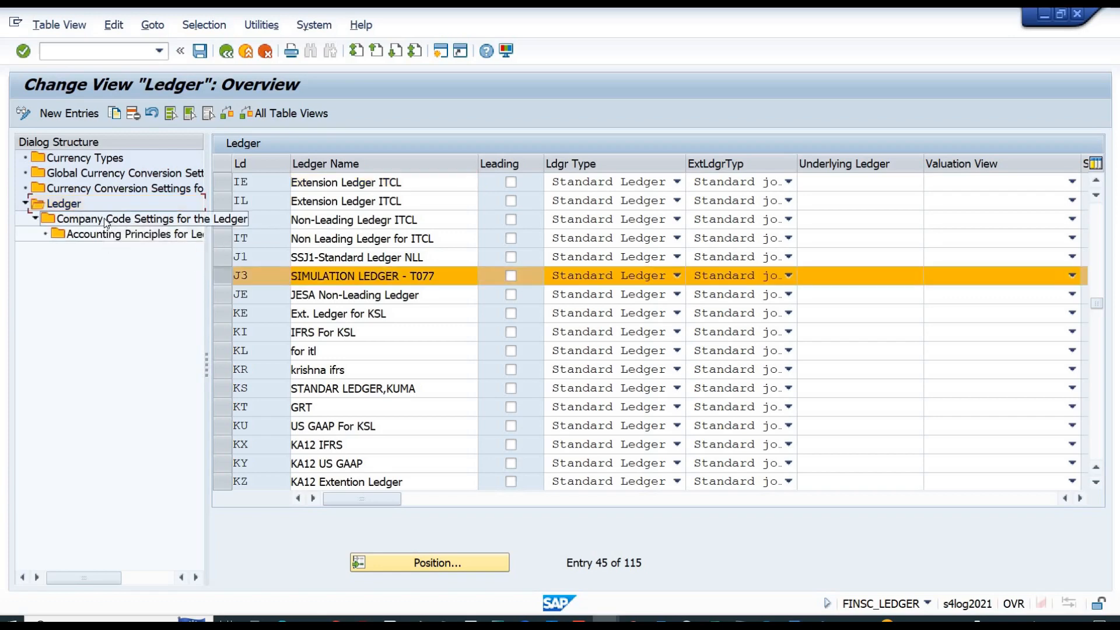
double_click(104, 218)
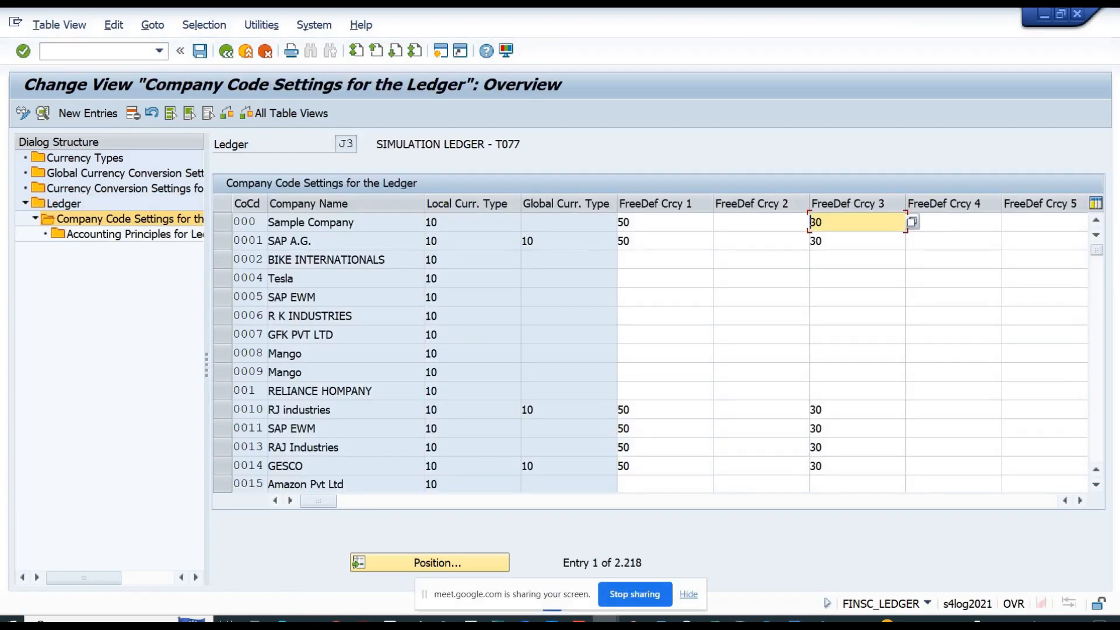
- Leave the settings of ledger J3 for the ledger overview and check the document splitting simulation messages for the next affected ledger
double_click(66, 203)
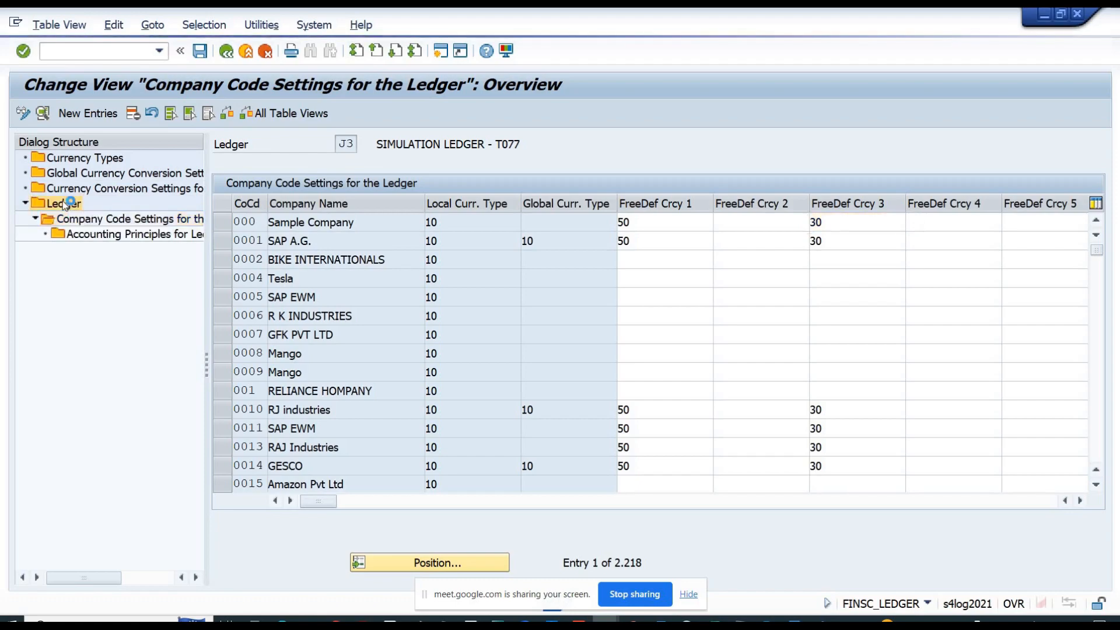
key(alt+Tab)
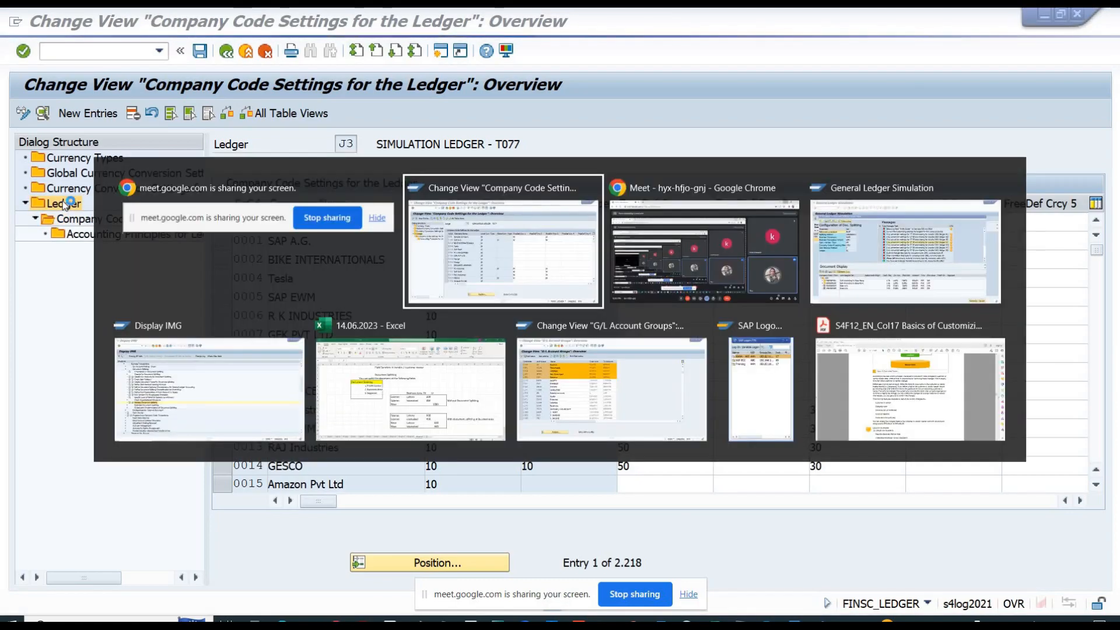
key(alt+Tab)
key(alt+Tab)
key(alt+Tab)
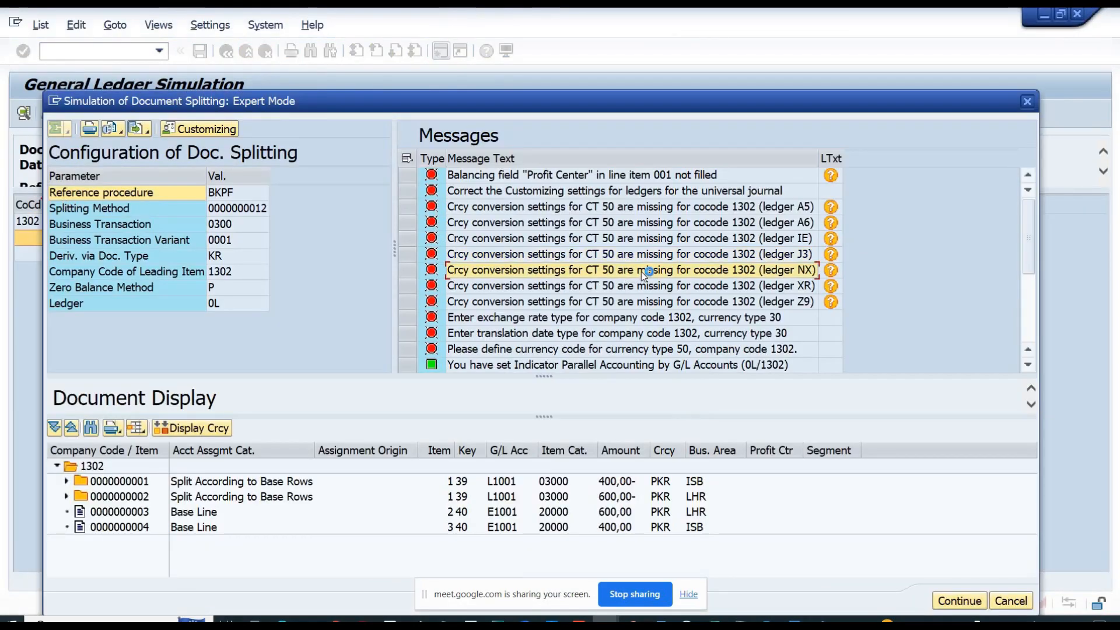
key(alt+Tab)
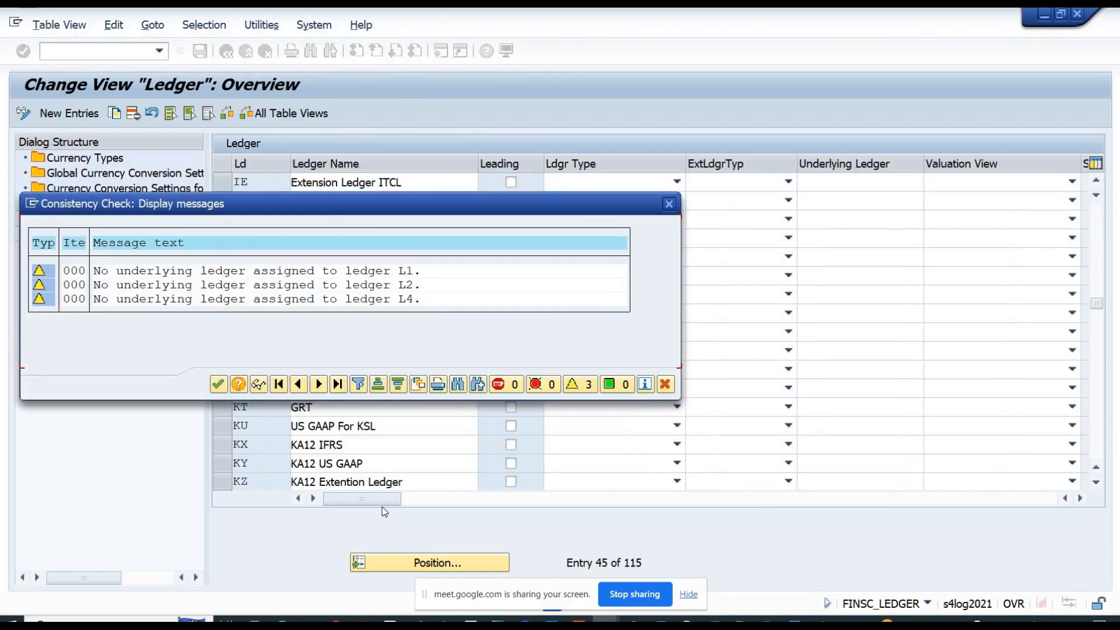
key(Return)
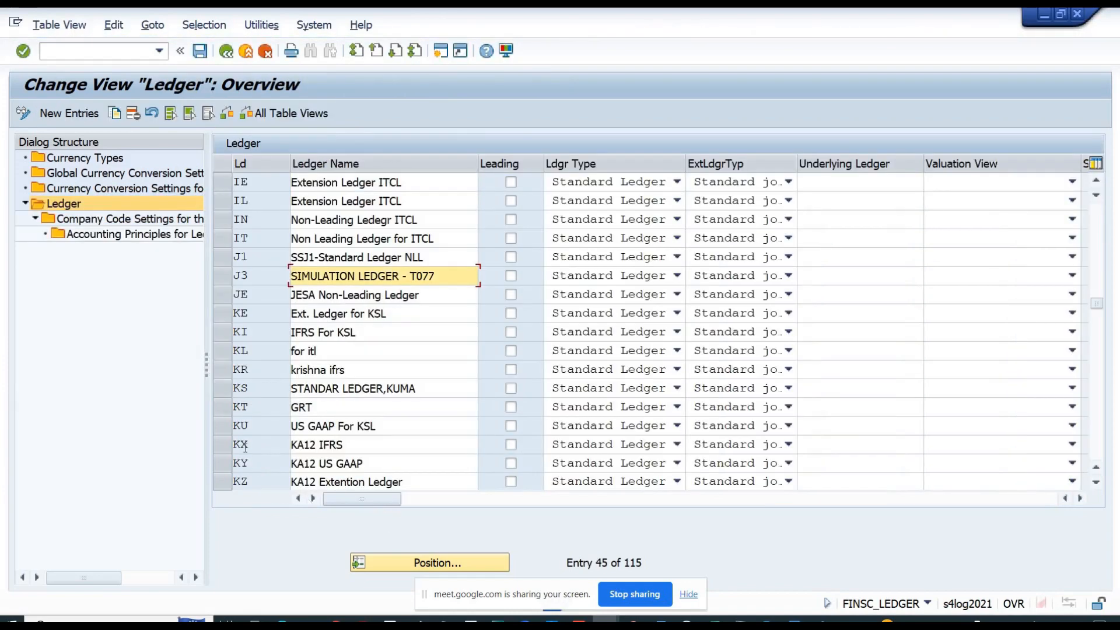
- Position the ledger list at NX (Extension ledger NP20) and open that ledger's company code settings, dismissing the consistency messages
click(436, 561)
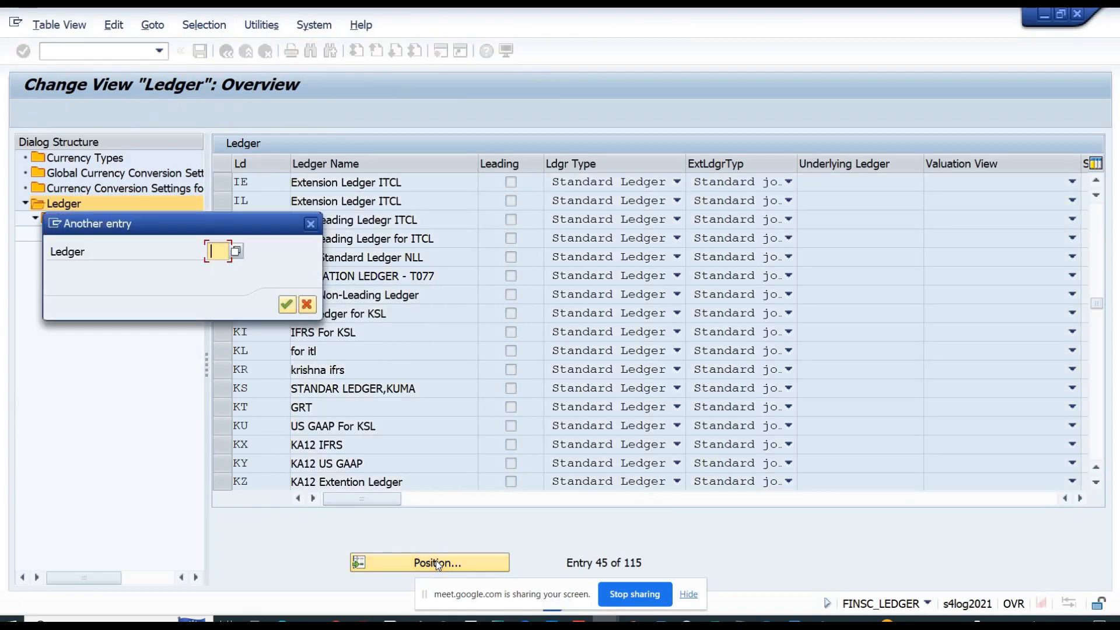
text(NX)
key(Return)
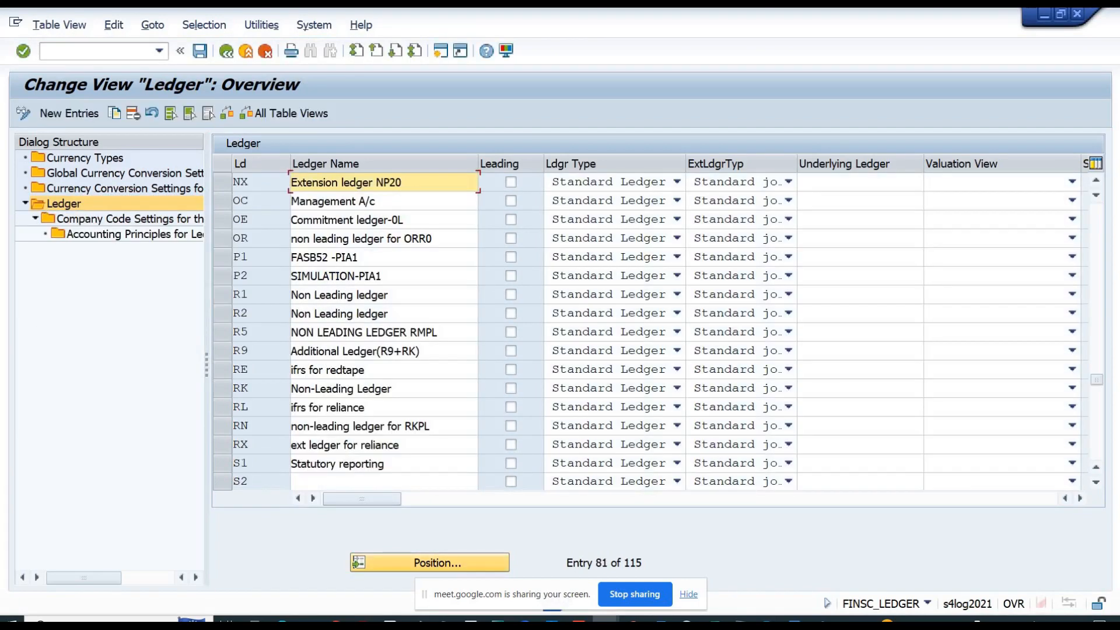
click(688, 594)
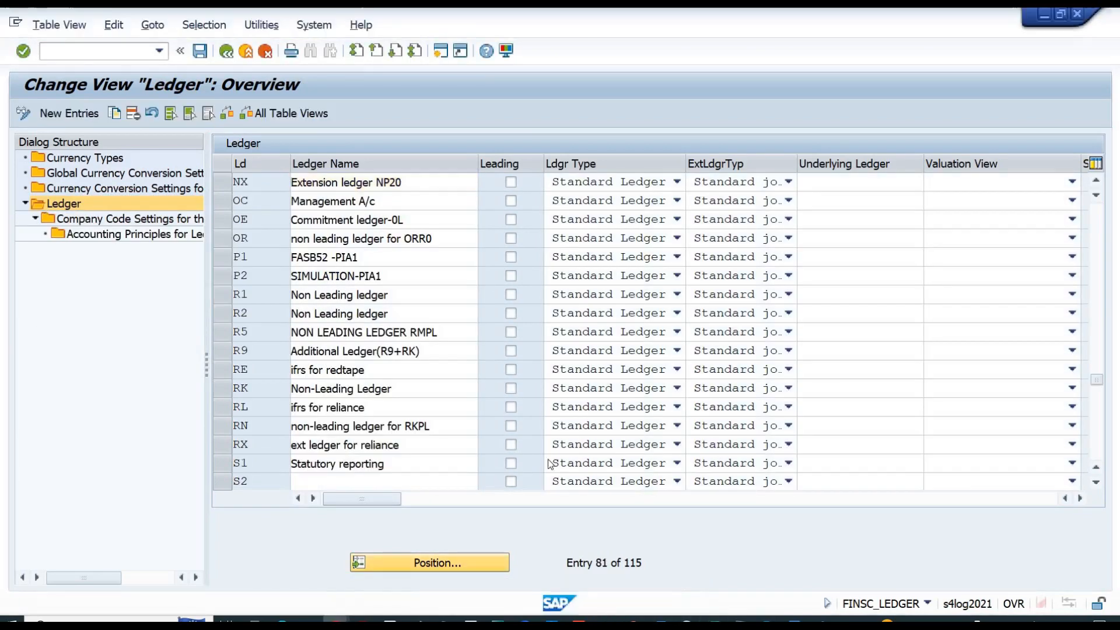
click(222, 184)
double_click(106, 219)
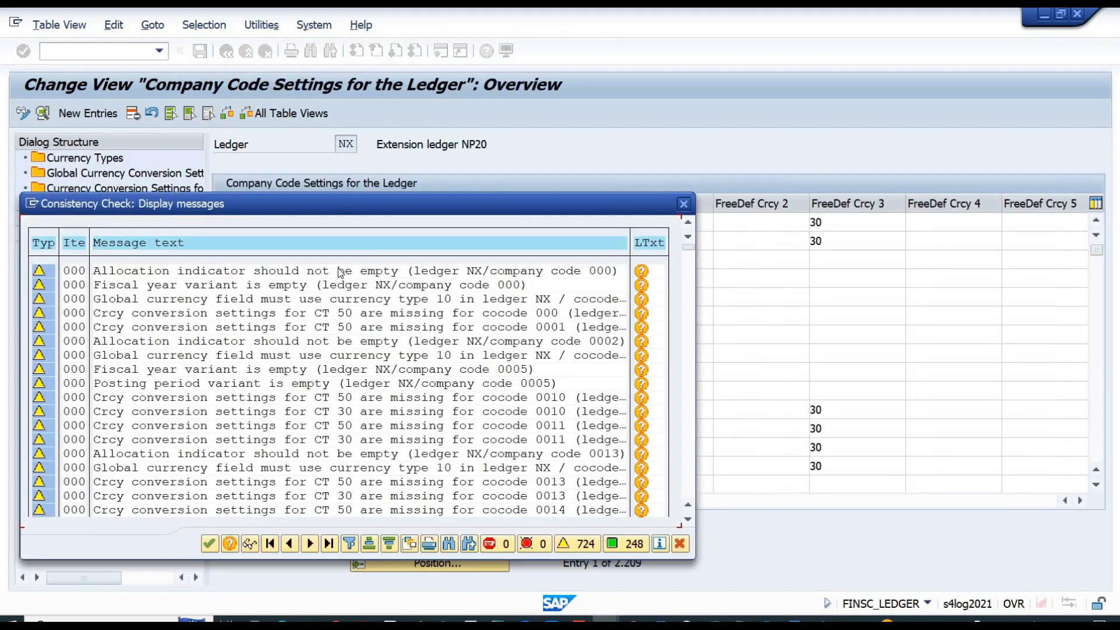
key(Return)
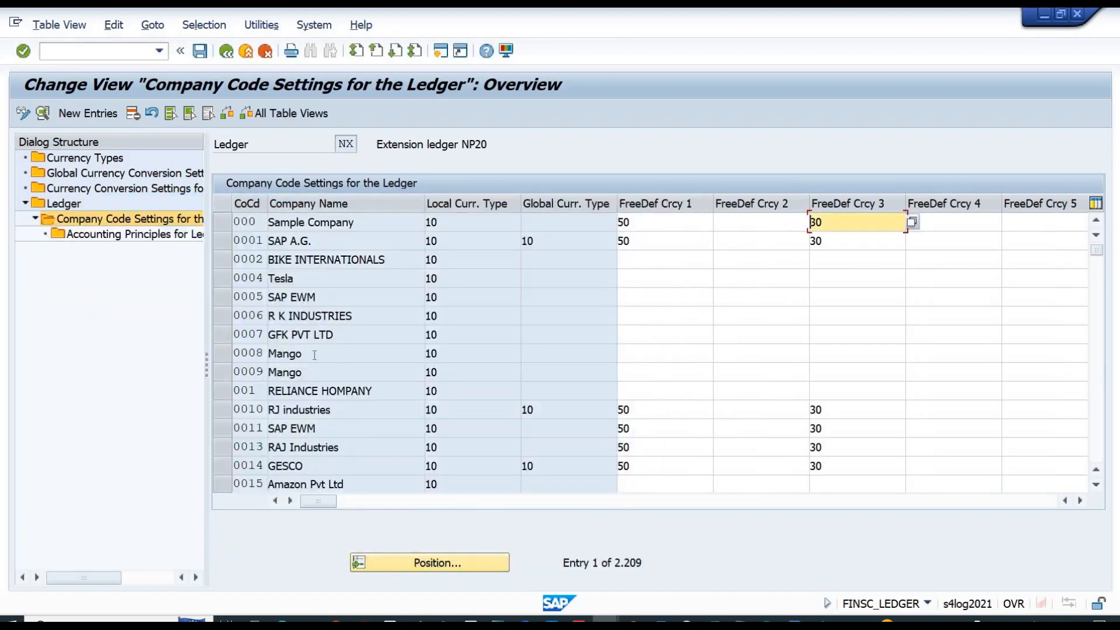
- Find company code 1302 in the settings of ledger NX, delete its entry and return to the ledger overview
click(432, 562)
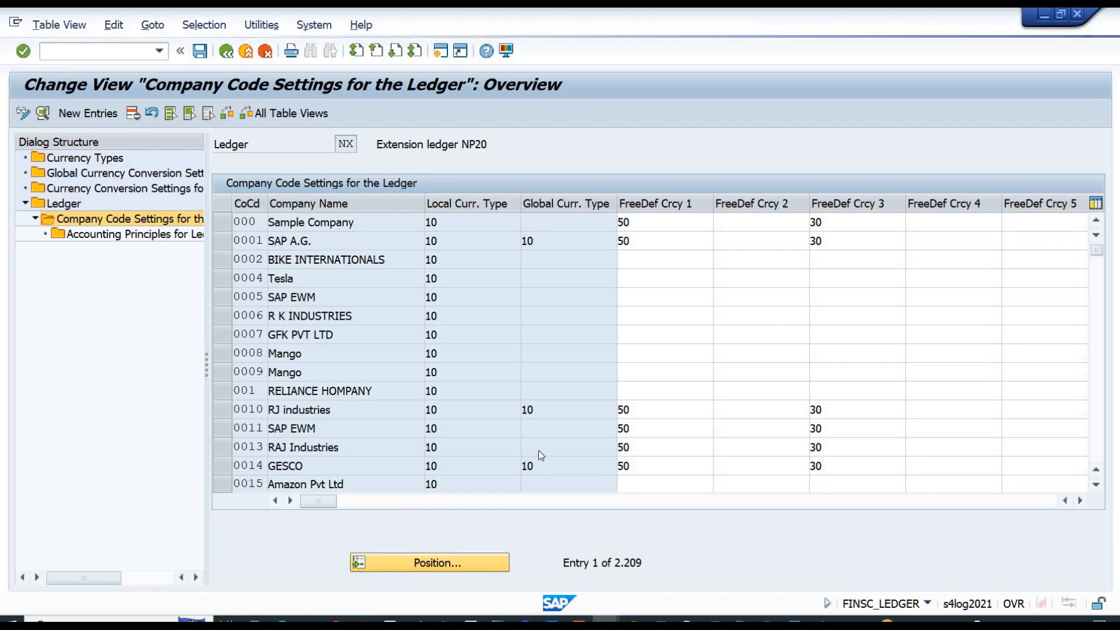
text(130)
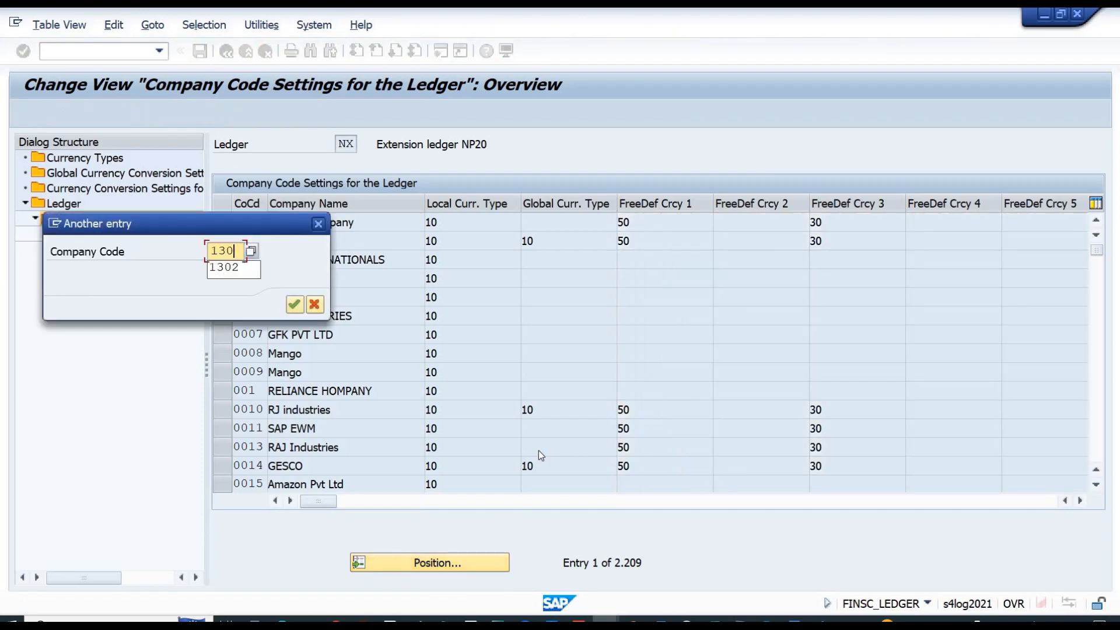
text(2)
key(Return)
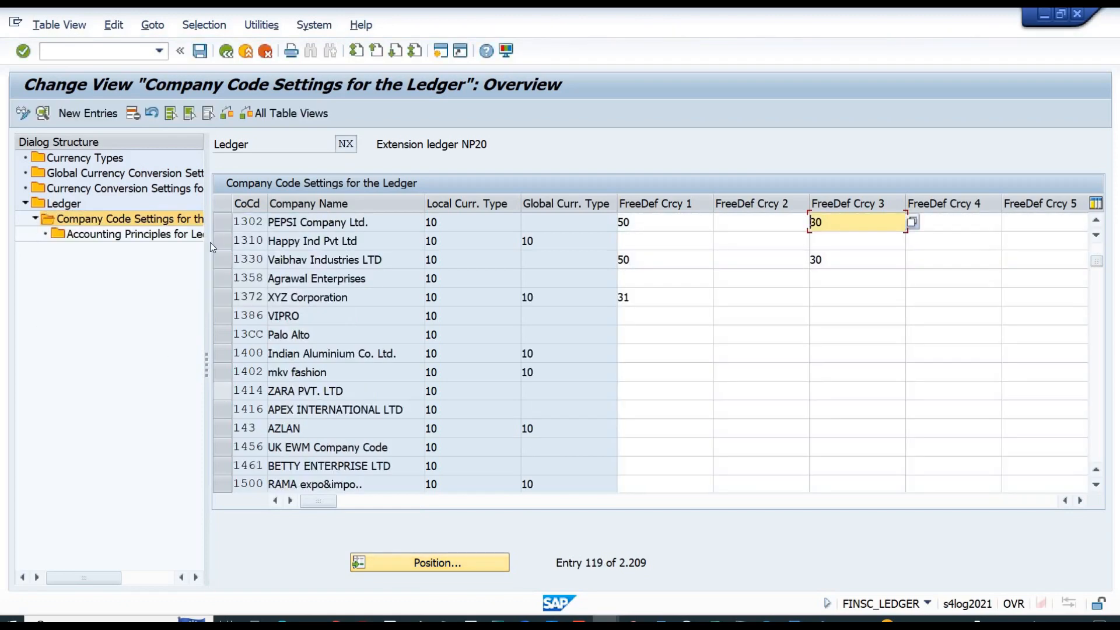
click(222, 220)
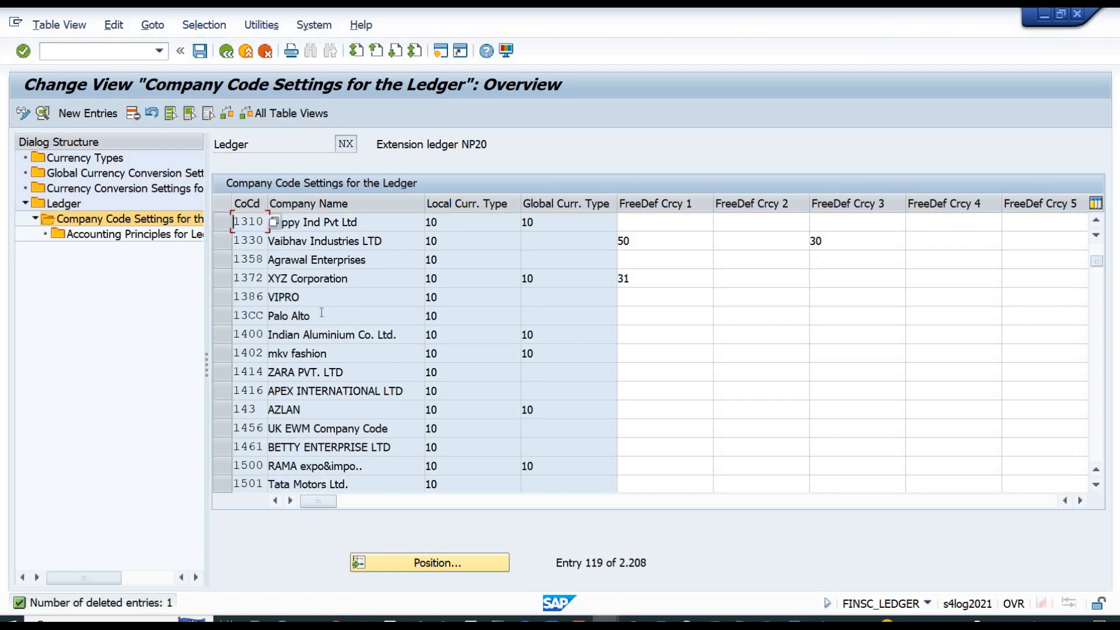
double_click(68, 204)
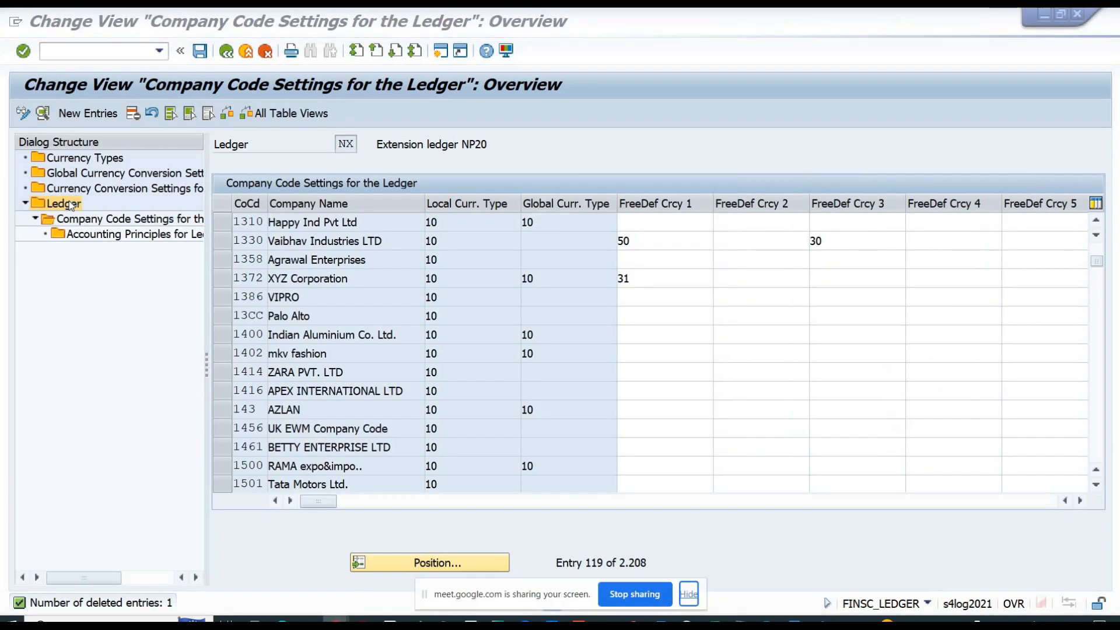
- Check the document splitting simulation messages for the ledger following NX, and return to the ledger overview, dismissing the consistency messages
key(alt+Tab)
key(alt+Tab)
key(Tab)
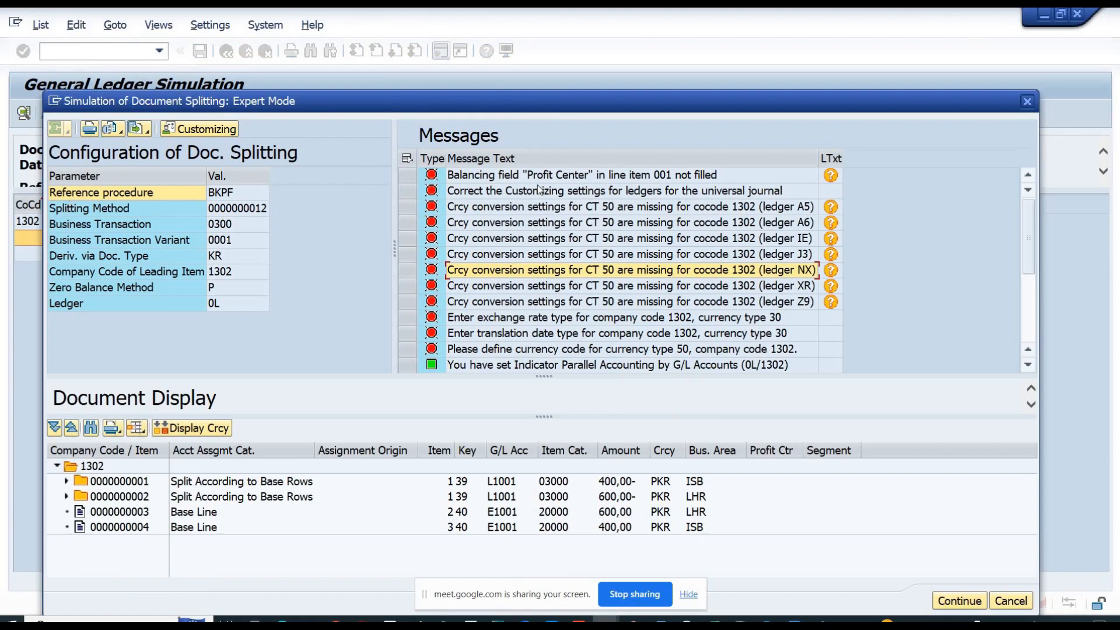
click(681, 286)
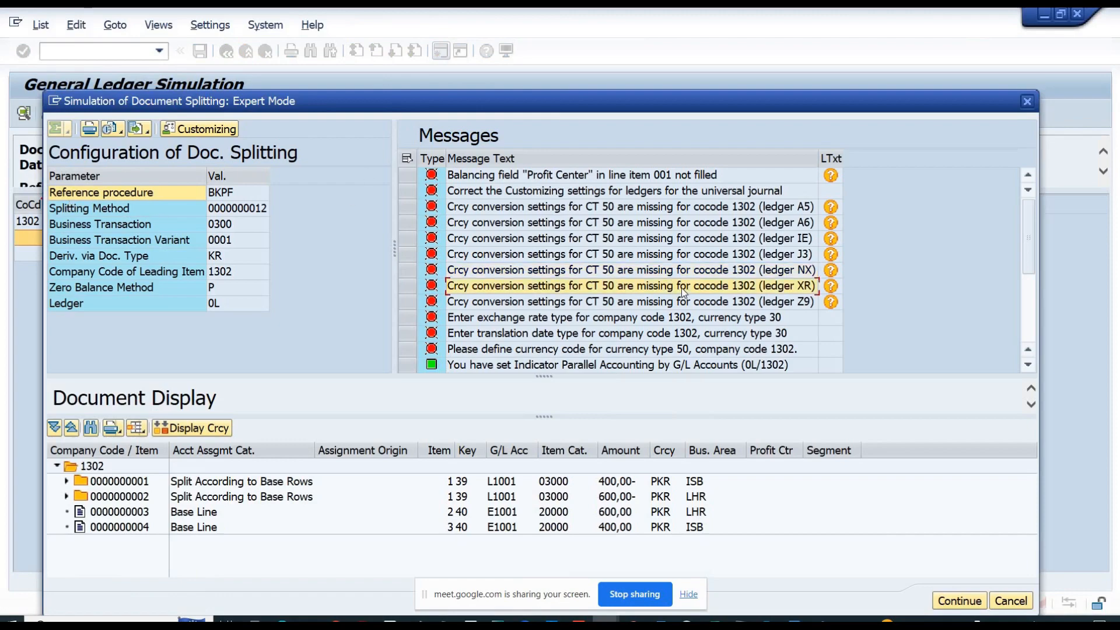
key(alt+Tab)
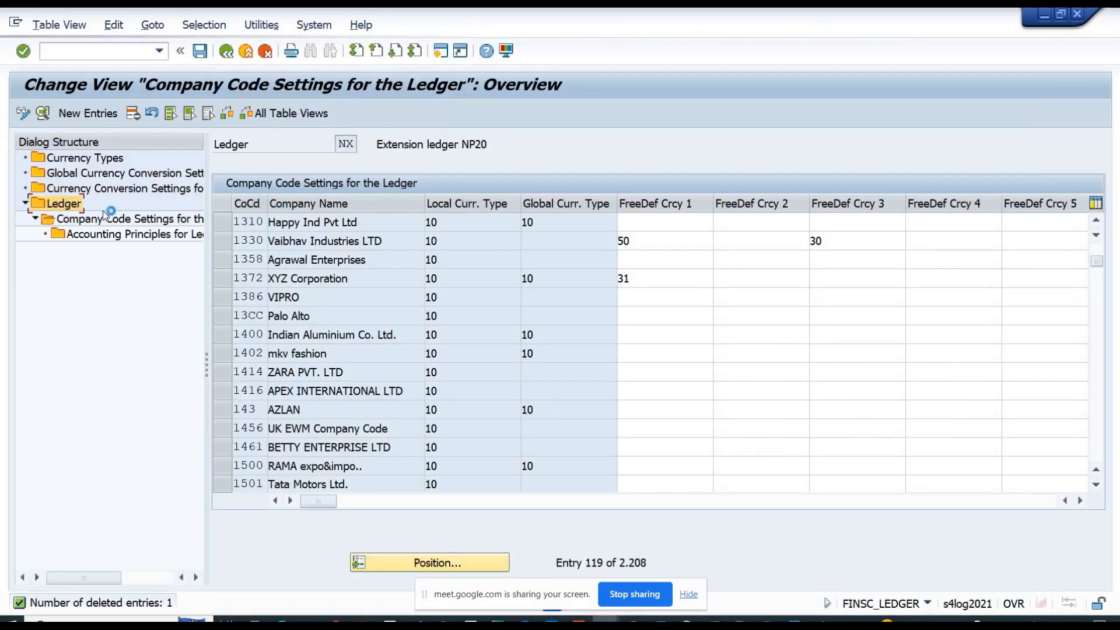
click(689, 594)
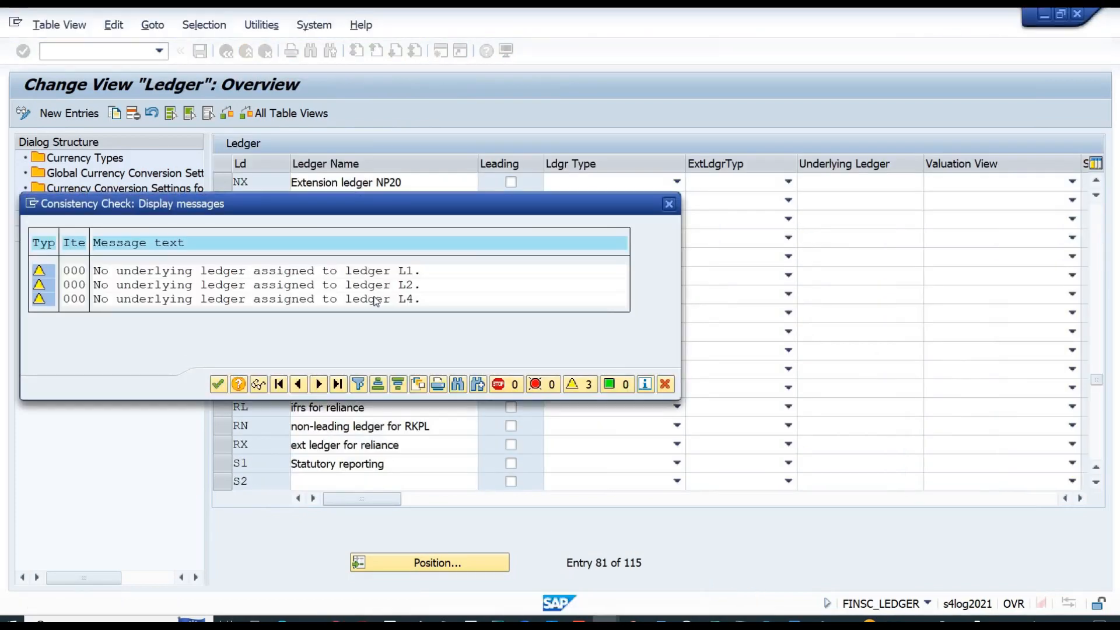
key(Return)
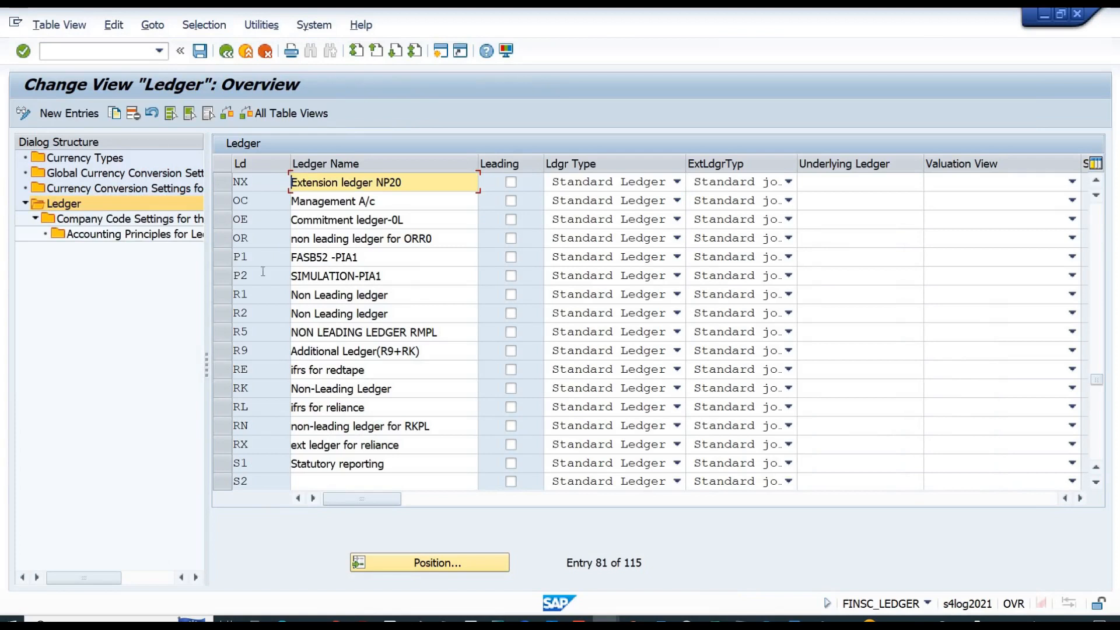
- Position the ledger list at XR (ext ledger for redtape) and open that ledger's company code settings, dismissing the consistency messages
click(424, 564)
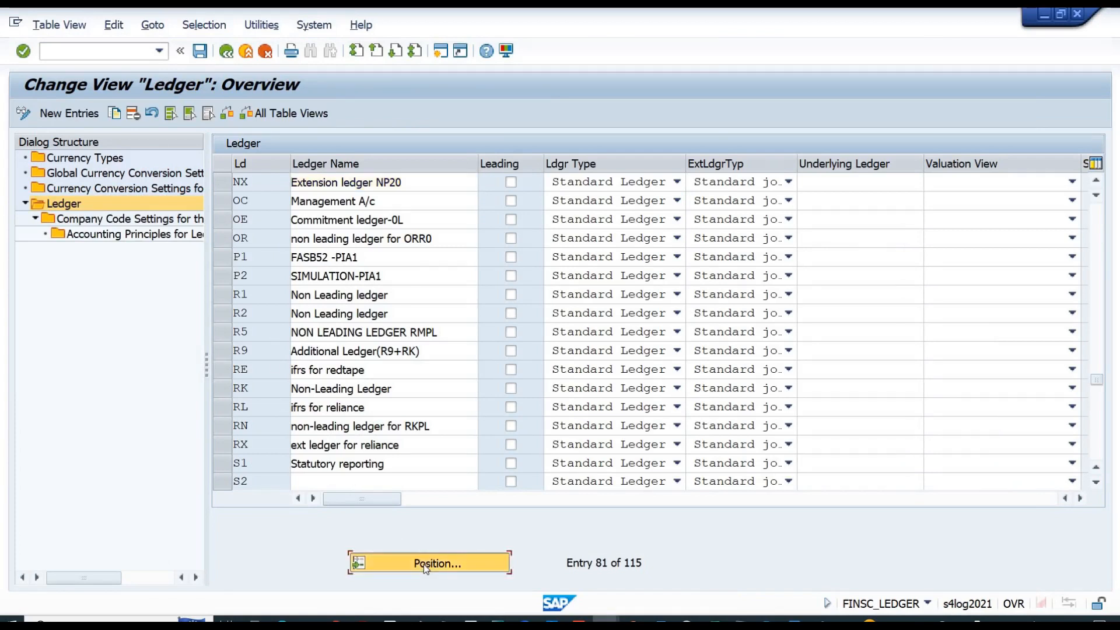
text(XR)
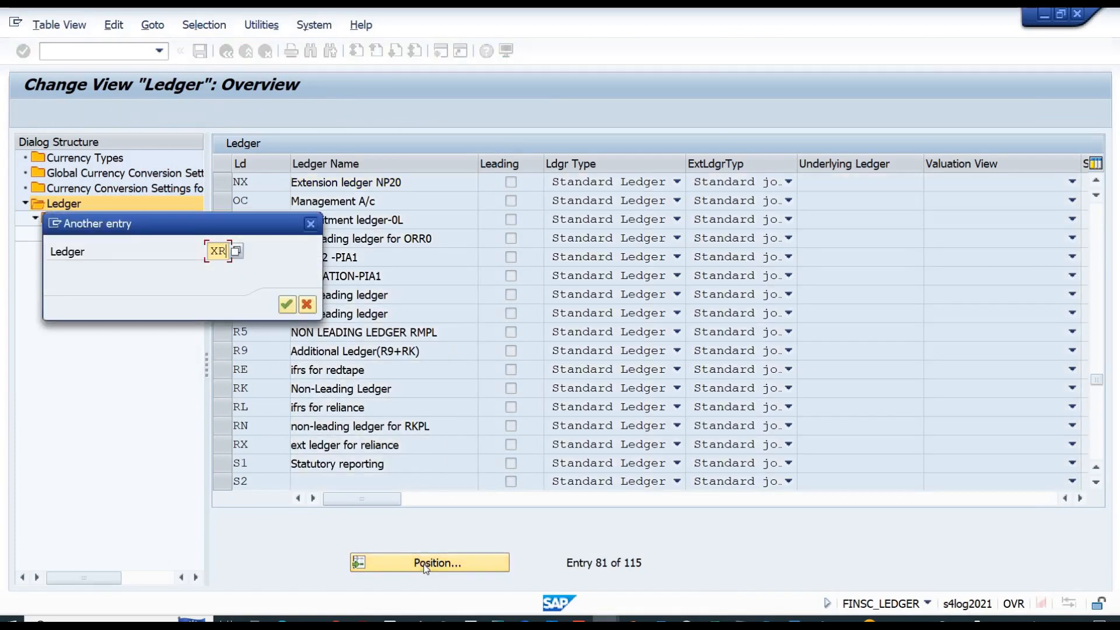
key(Return)
click(220, 184)
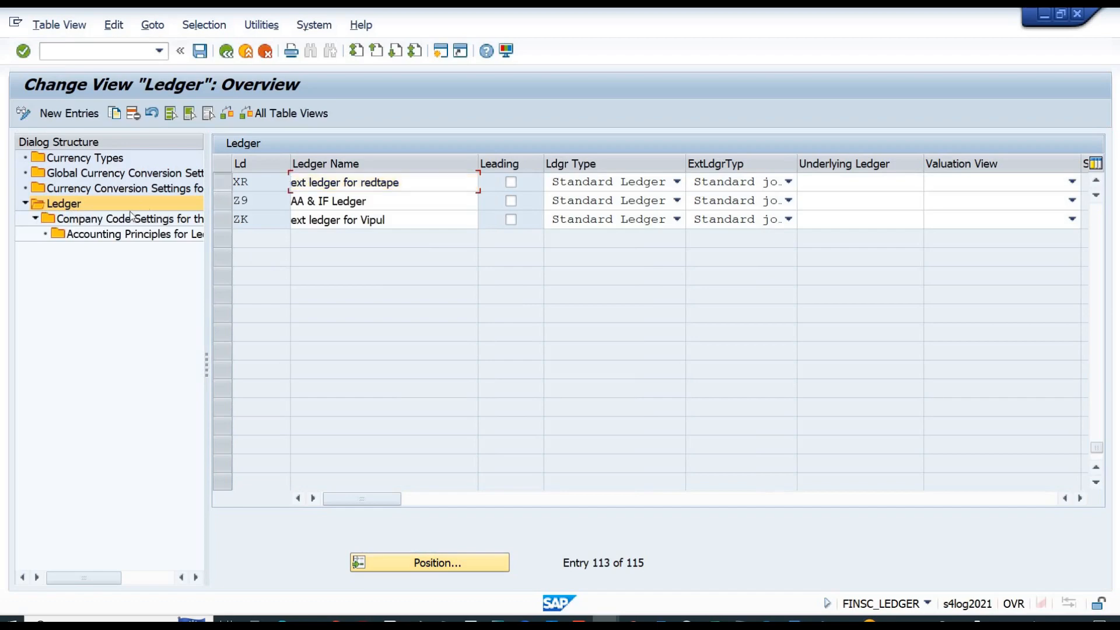
double_click(107, 220)
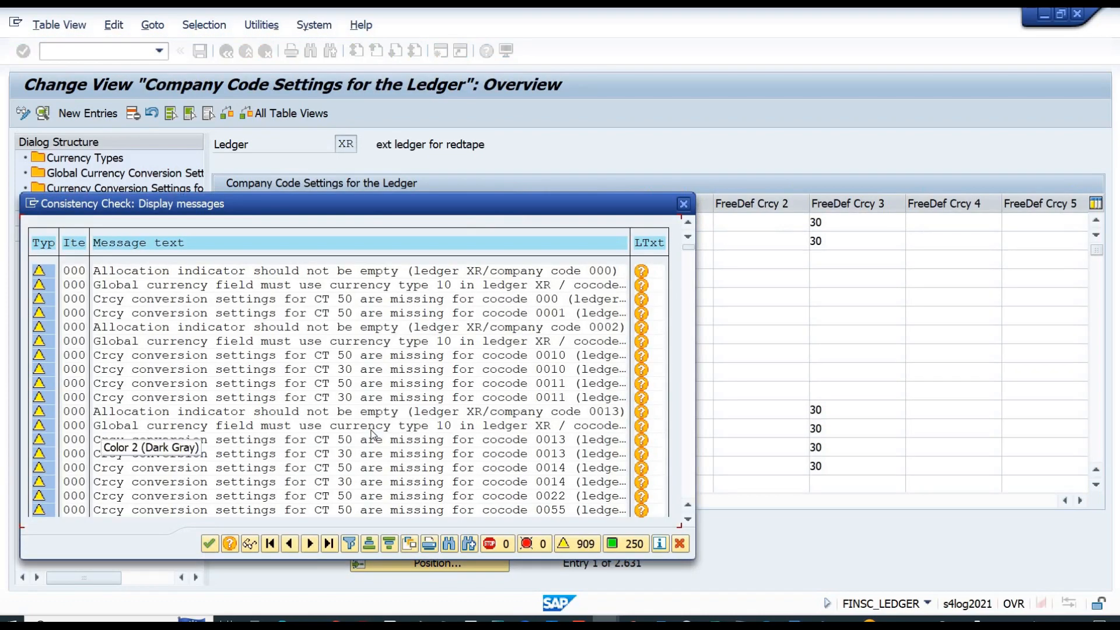
key(Return)
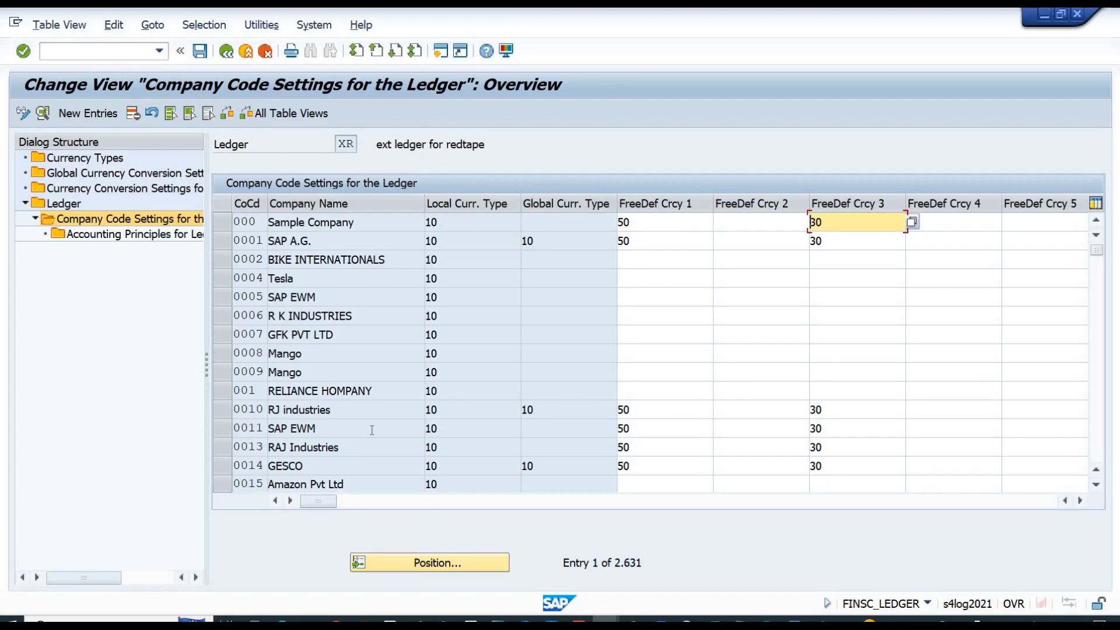
- Find company code 1302 in the settings of ledger XR and delete its entry
click(444, 561)
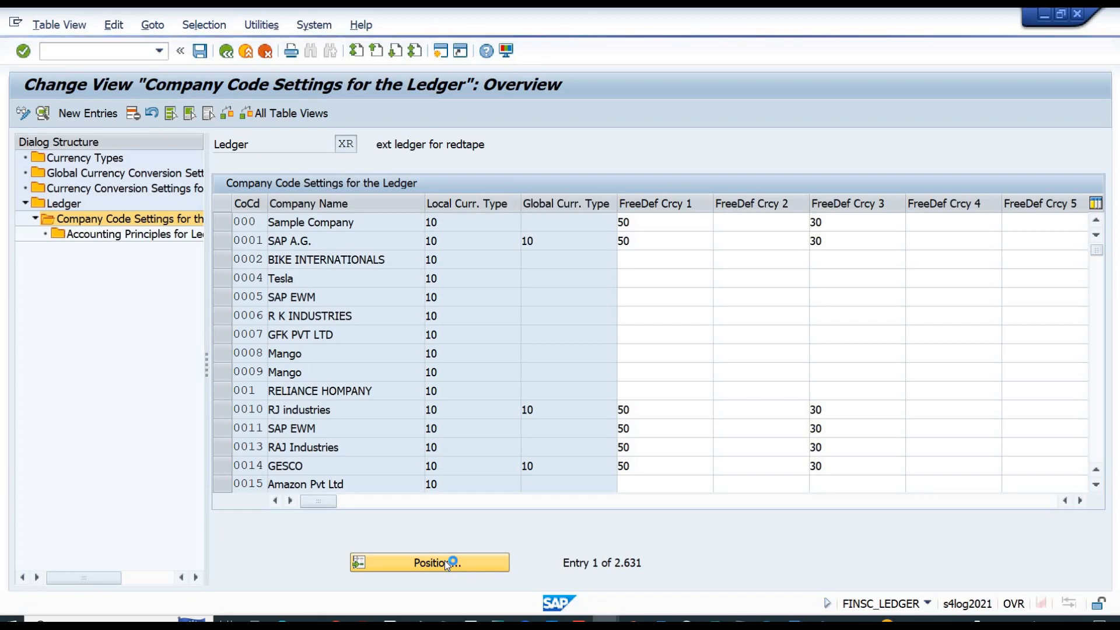
text(1)
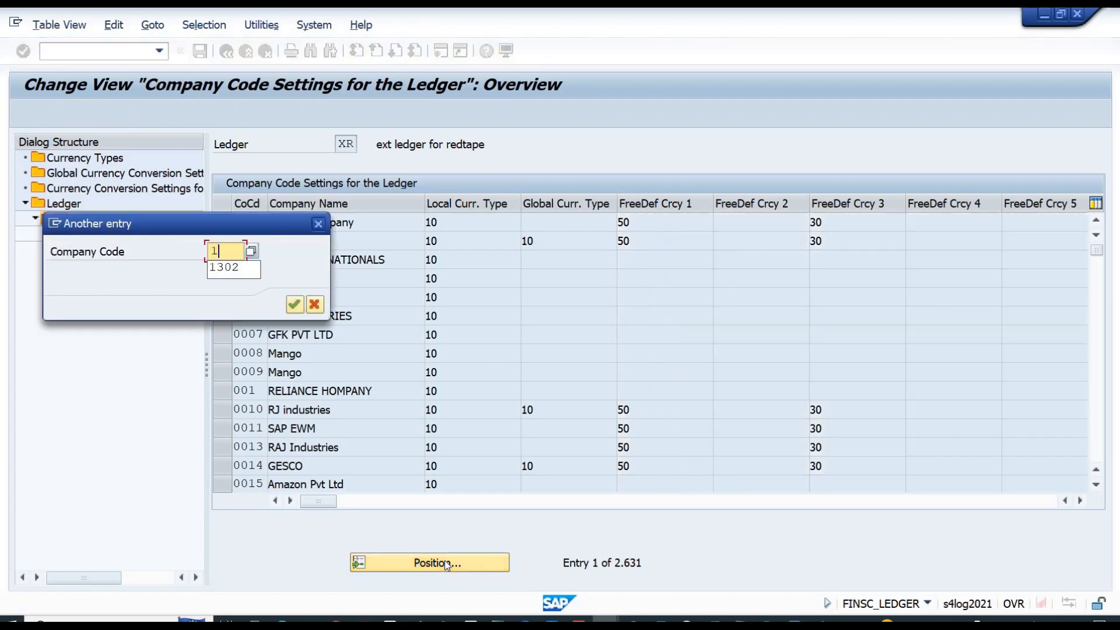
text(302)
key(Return)
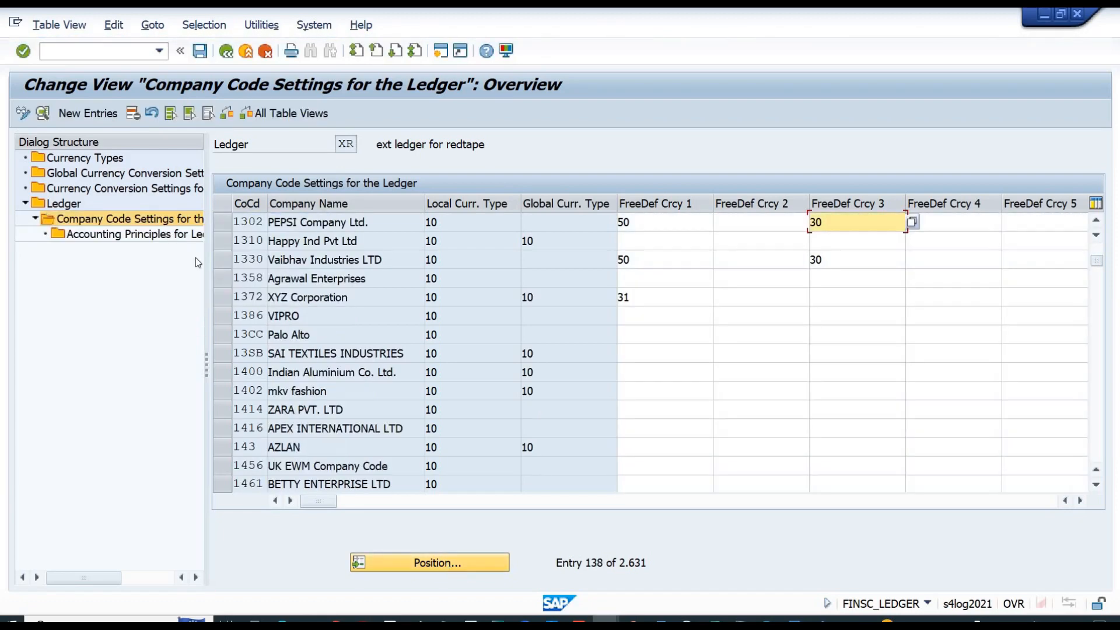
click(222, 223)
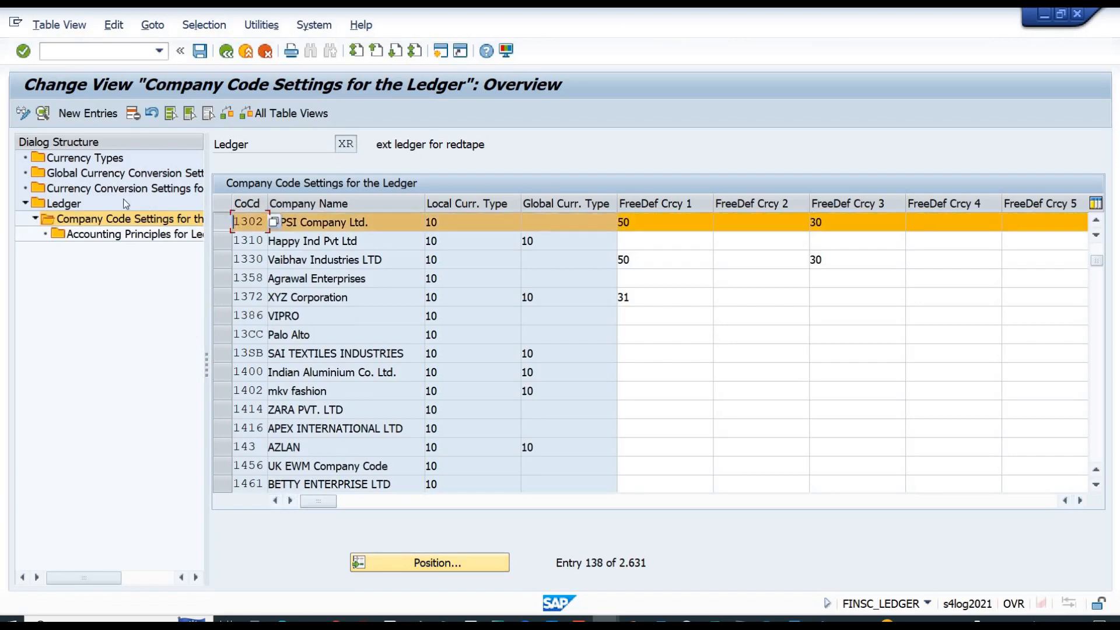
click(133, 115)
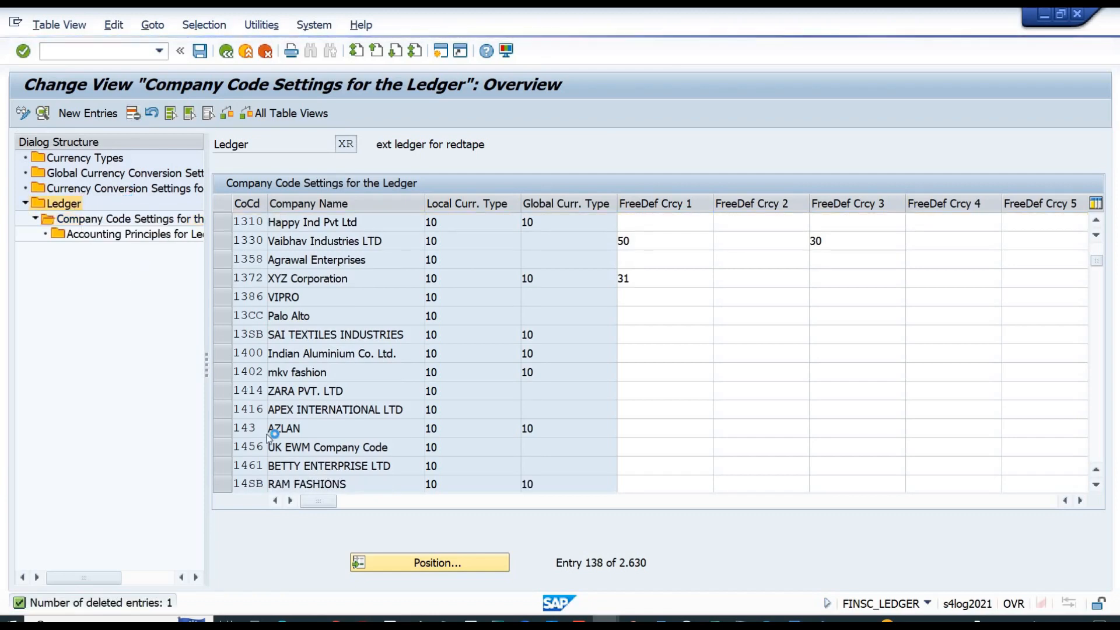
- Check the document splitting simulation messages for the ledger following XR, and return to the ledger overview, dismissing the consistency messages
key(alt+Tab)
key(alt+Tab)
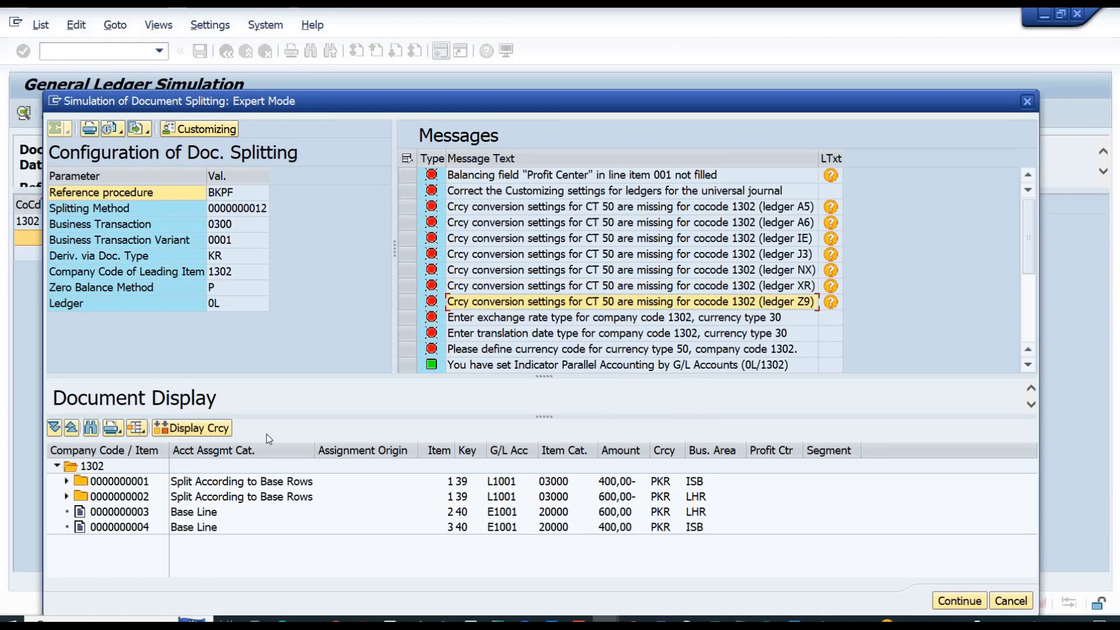
key(alt+Tab)
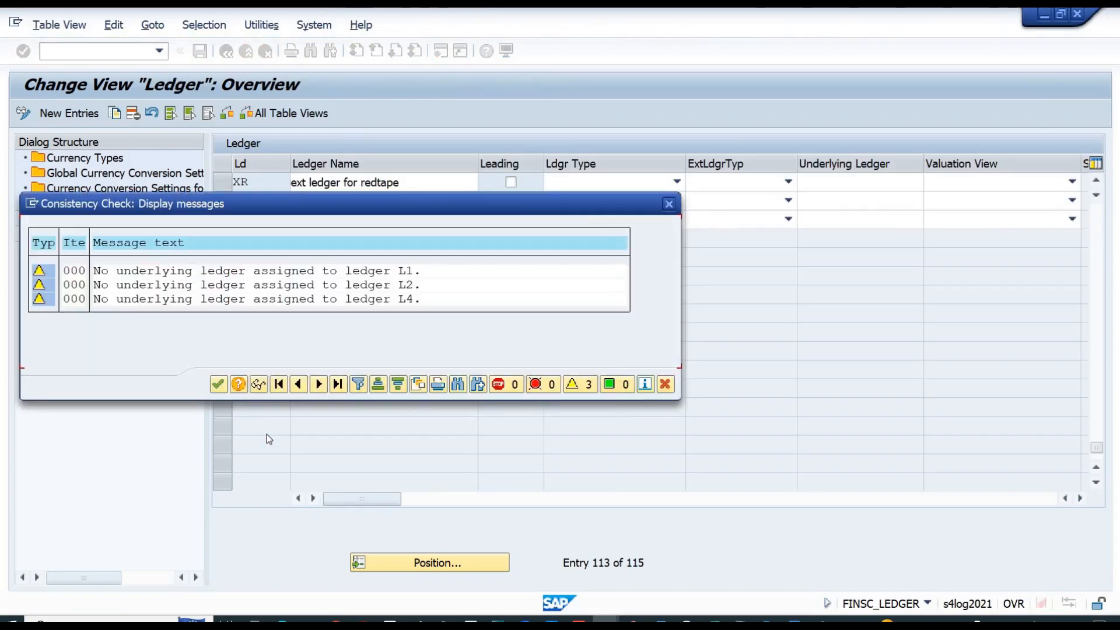
key(Return)
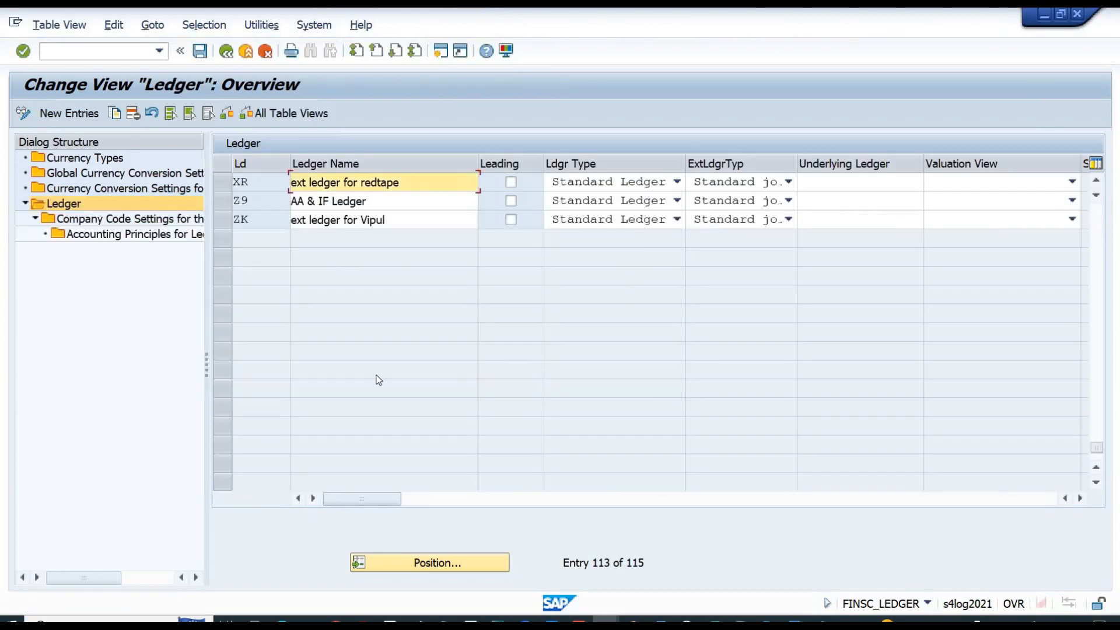
- Open the company code settings of ledger Z9 (AA & IF Ledger), dismissing the consistency messages
click(226, 202)
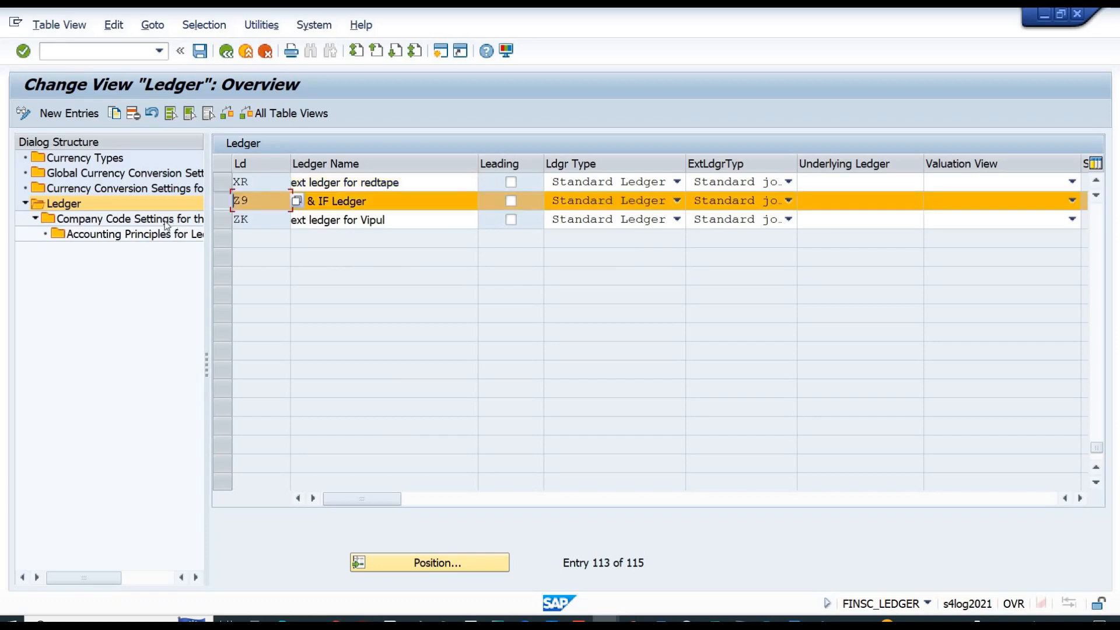
double_click(162, 218)
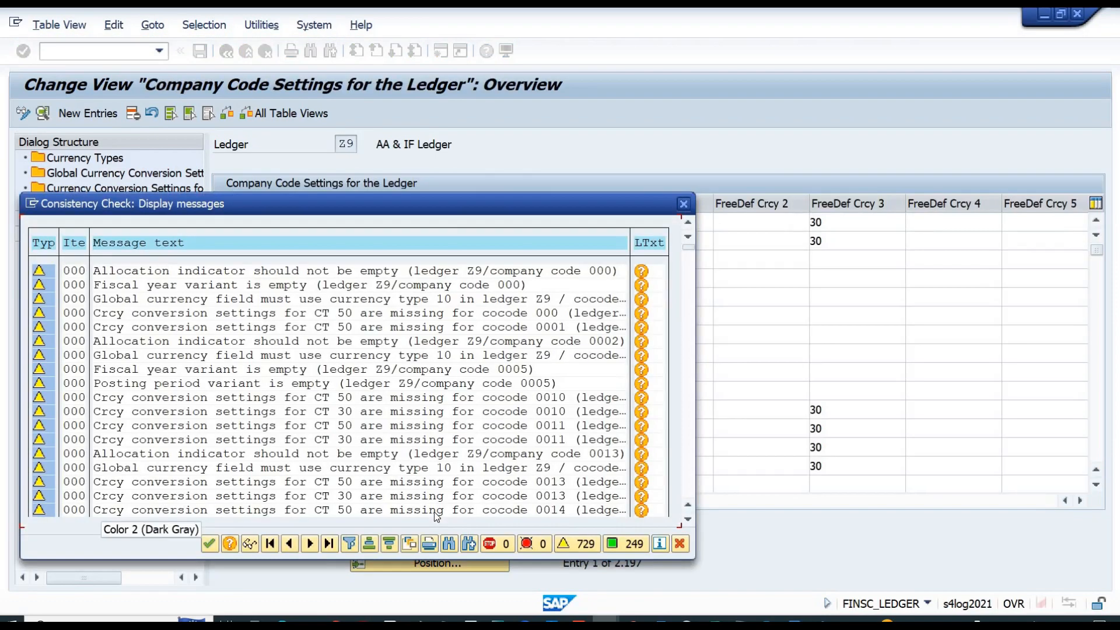
key(Return)
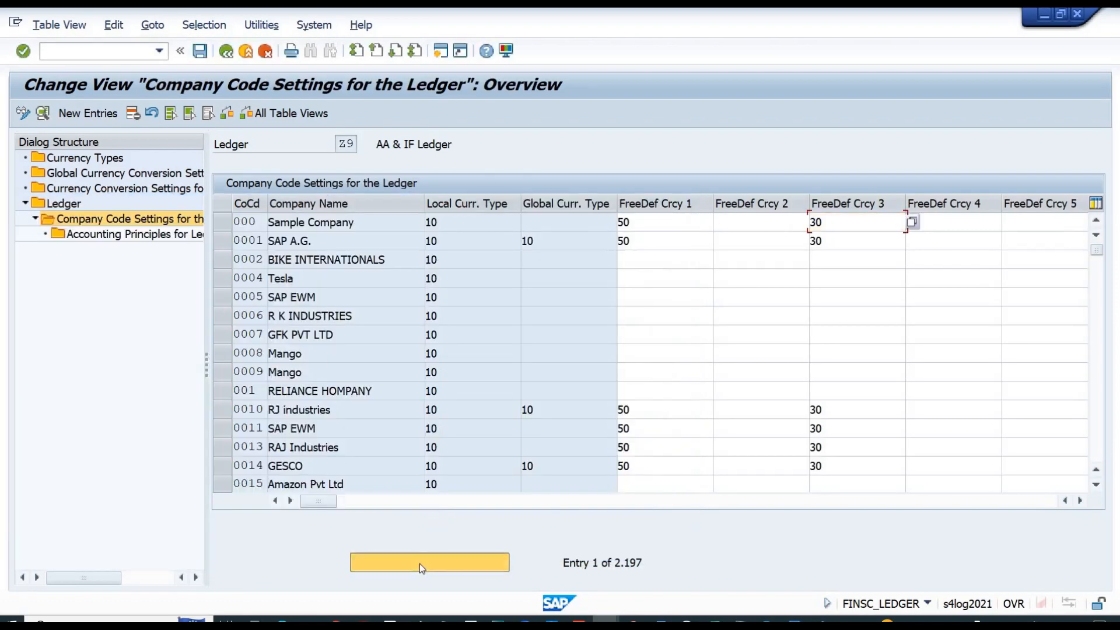
- Find company code 1302 in the settings of ledger Z9 and delete its entry
click(421, 563)
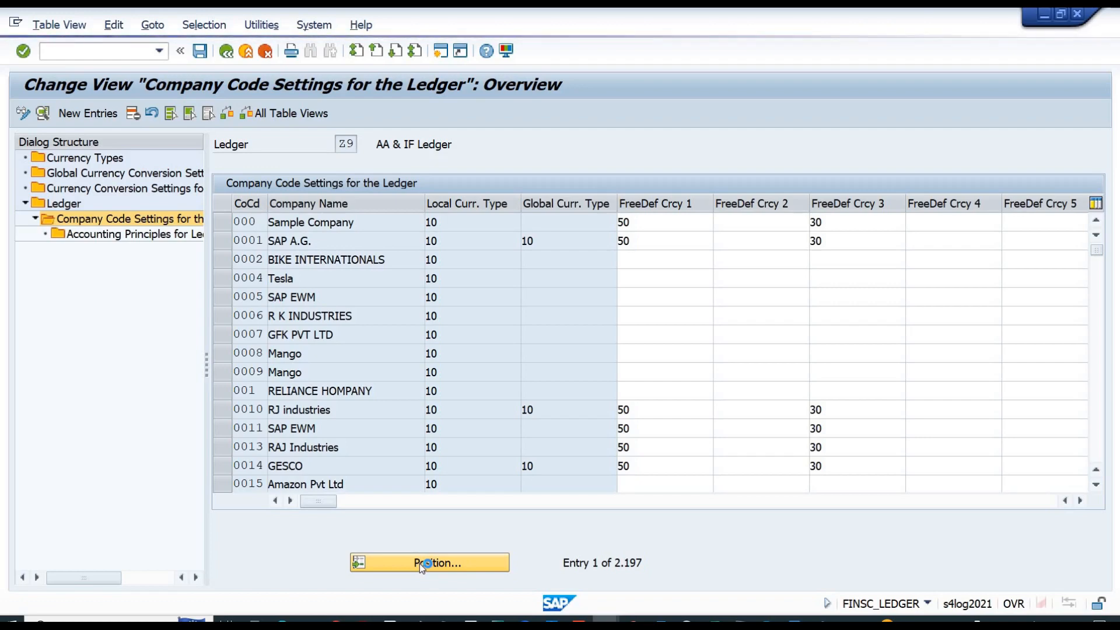
click(422, 563)
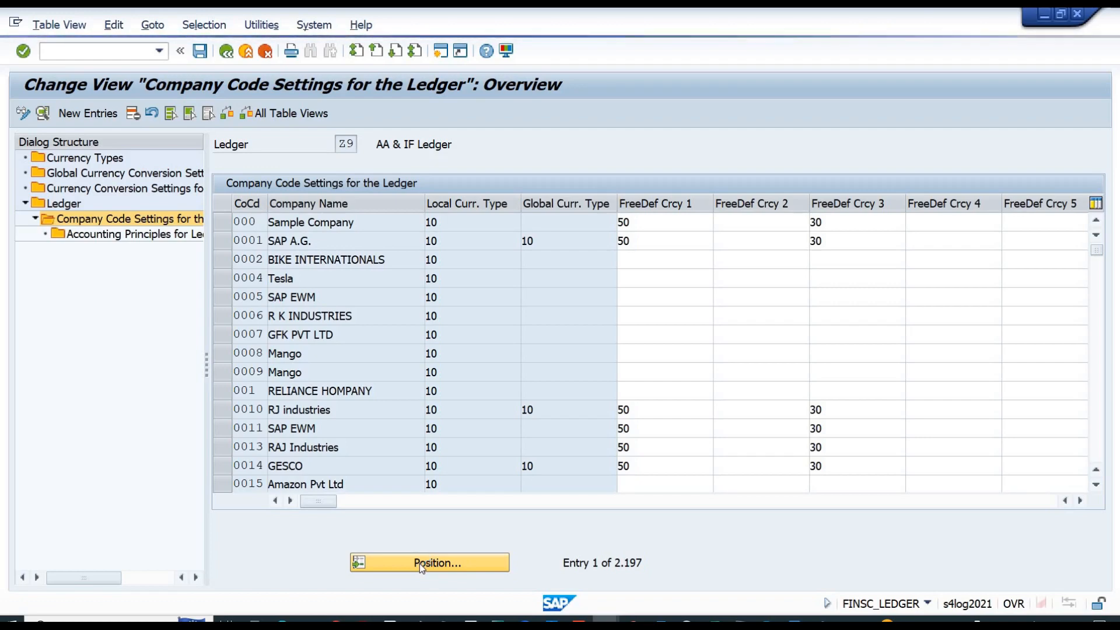
text(1302)
key(Return)
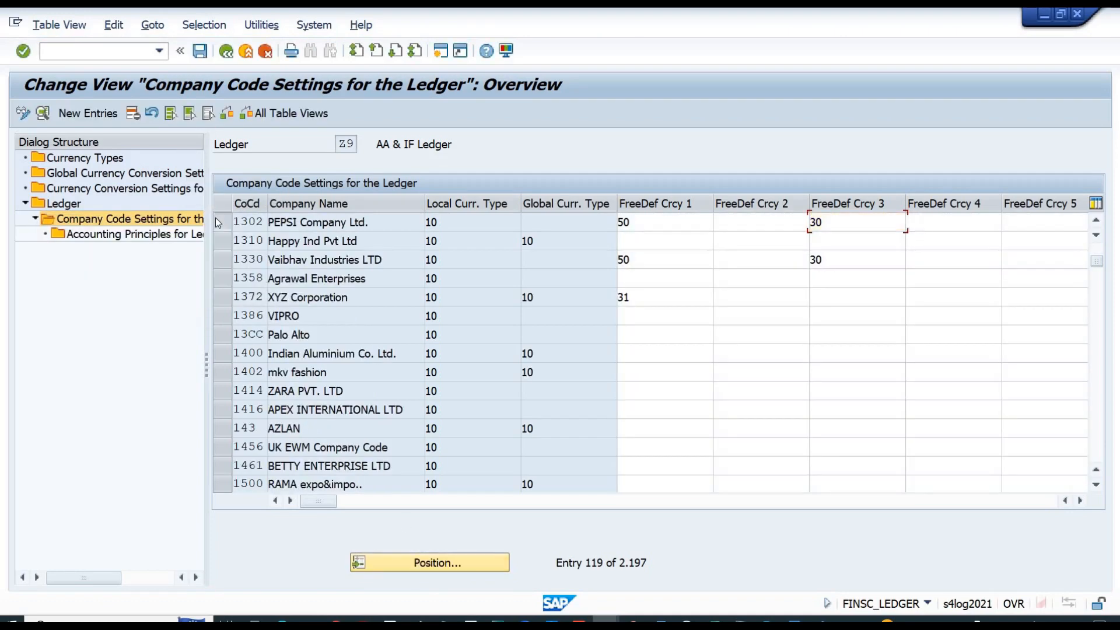
click(215, 221)
double_click(105, 221)
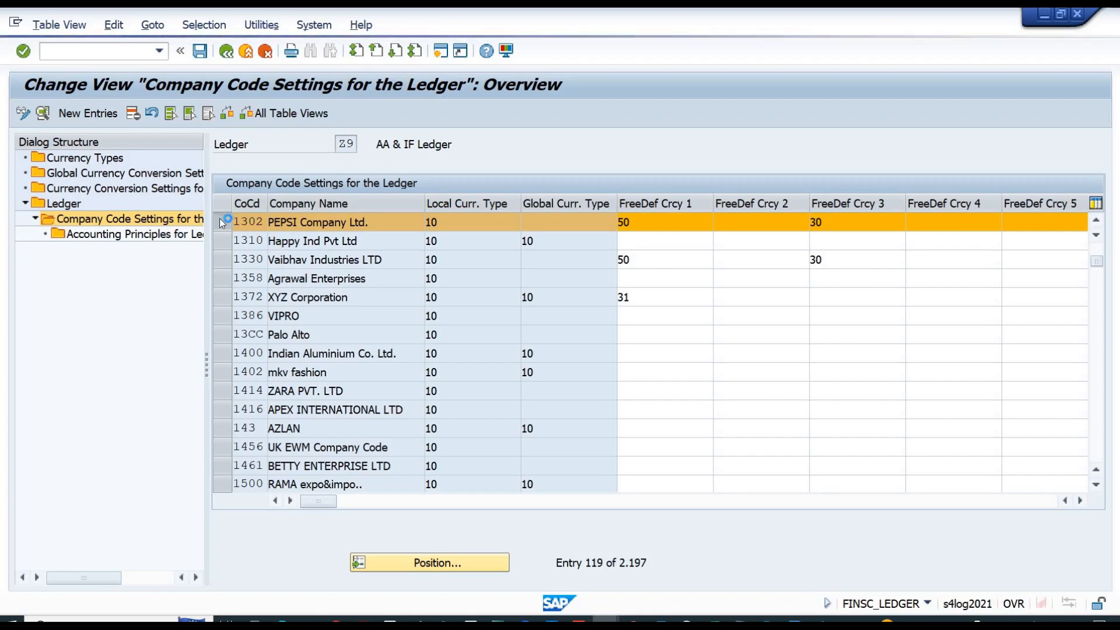
click(132, 114)
click(133, 114)
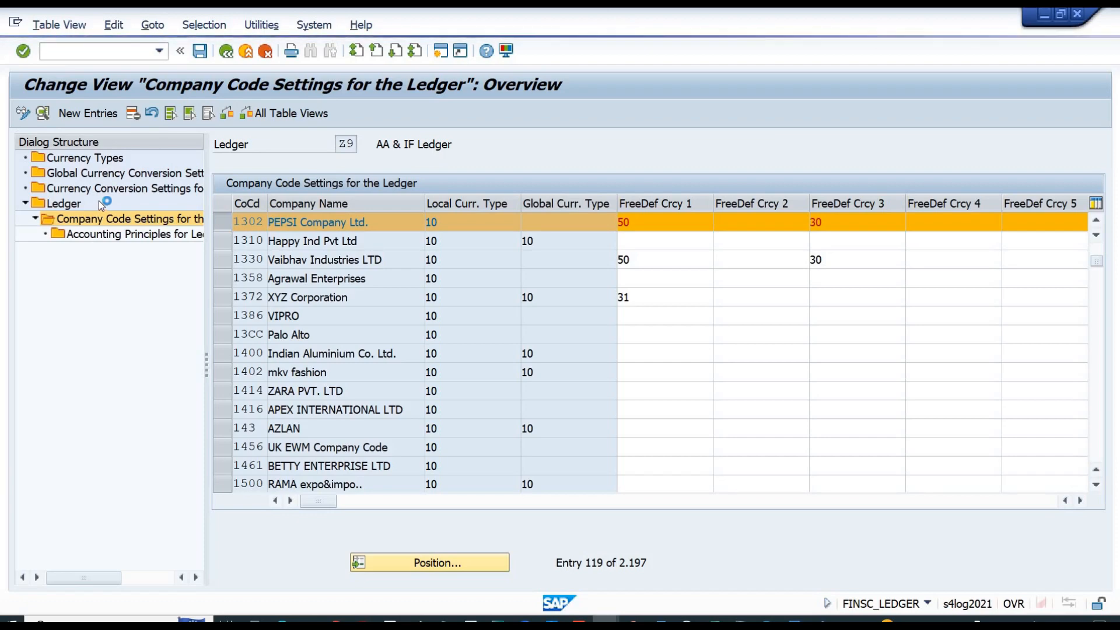
key(shift+F2)
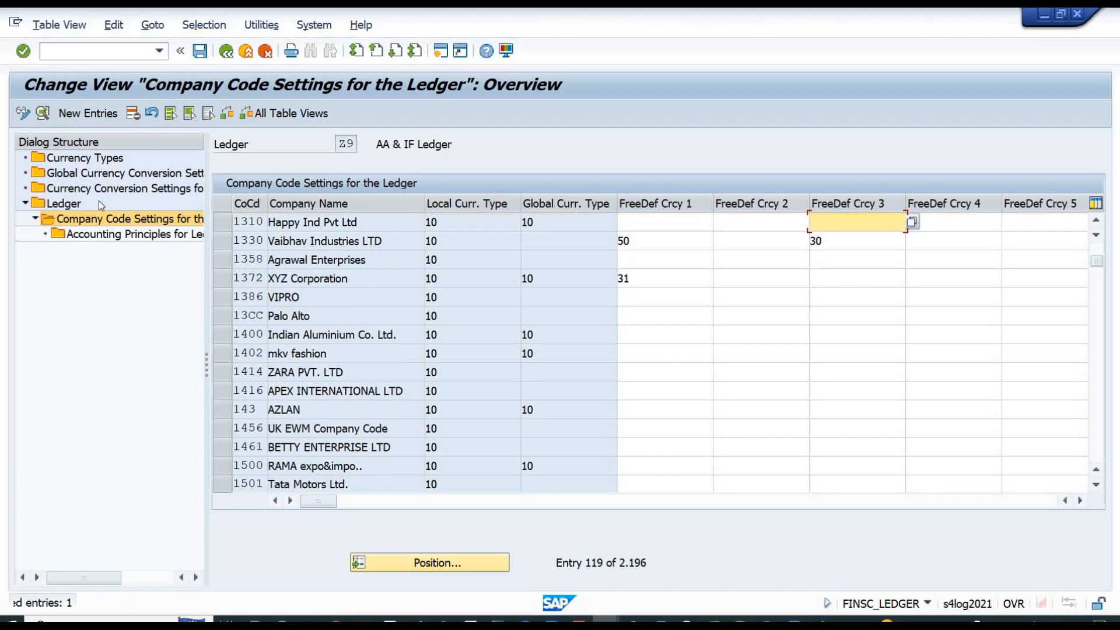
- Return to the ledger overview and save the ledger changes, dismissing the consistency messages
double_click(68, 204)
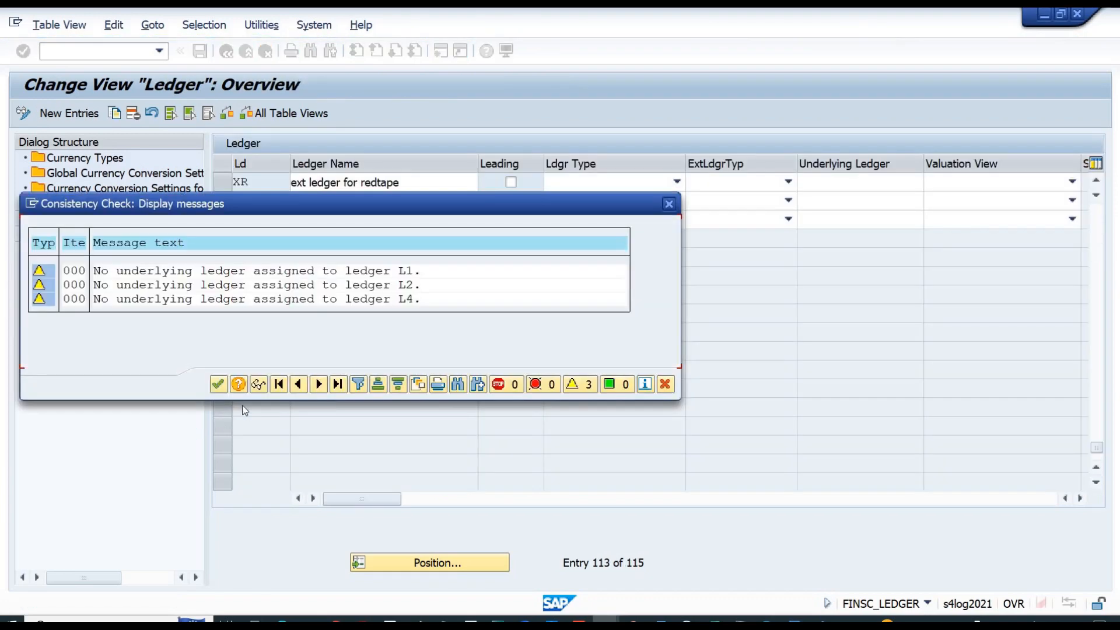
key(Return)
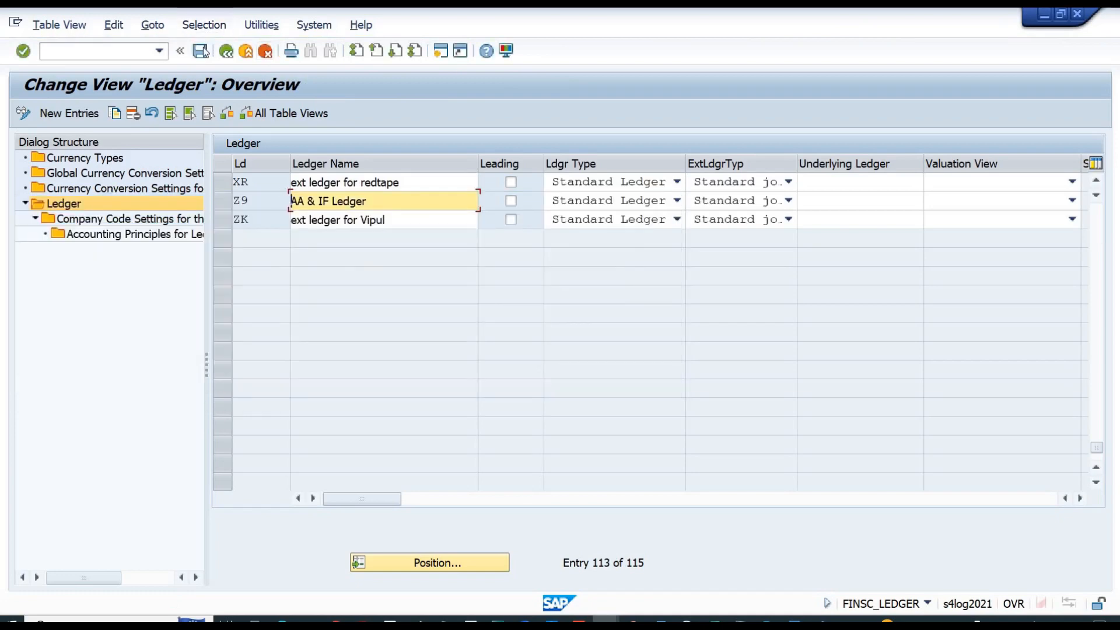
click(201, 52)
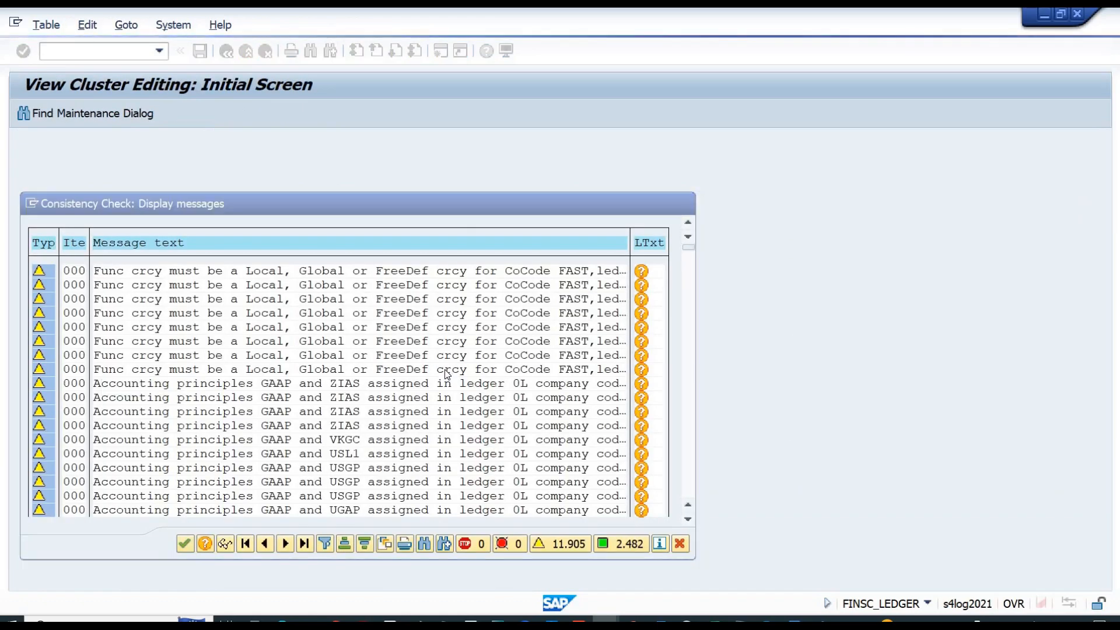
key(Return)
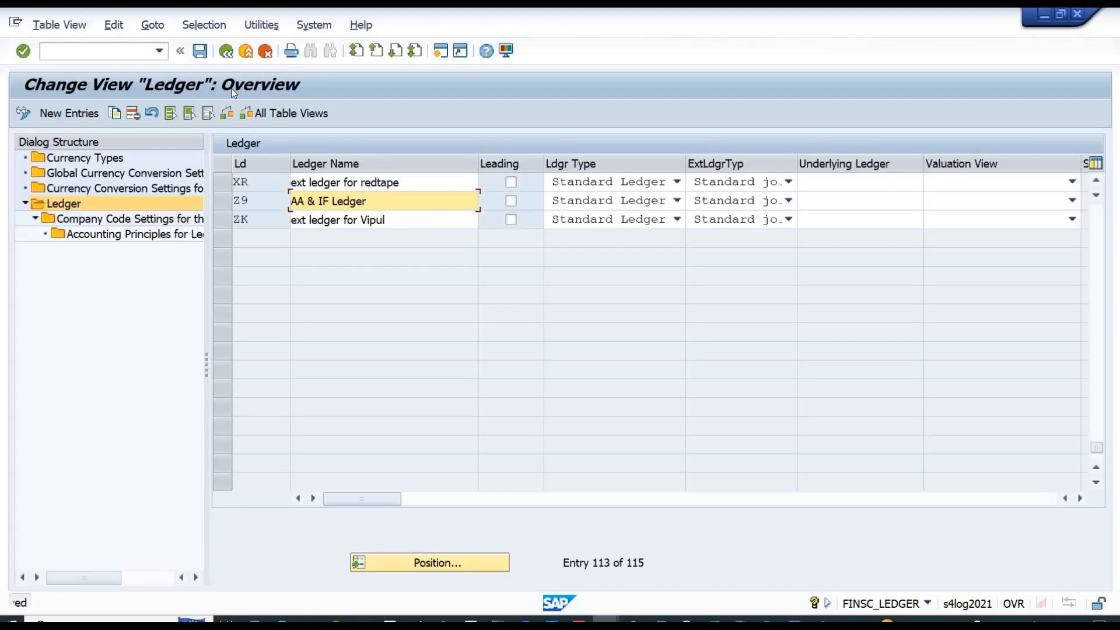
- Leave the ledger maintenance, and exit the old document splitting simulation together with its unposted vendor invoice
click(246, 52)
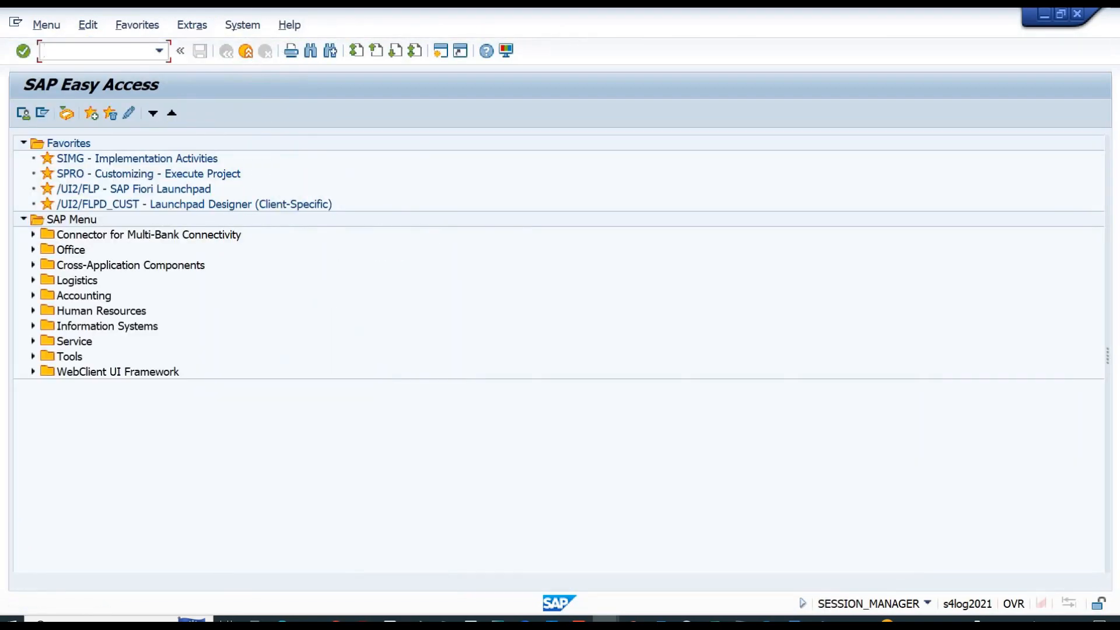
mouse_move(605, 622)
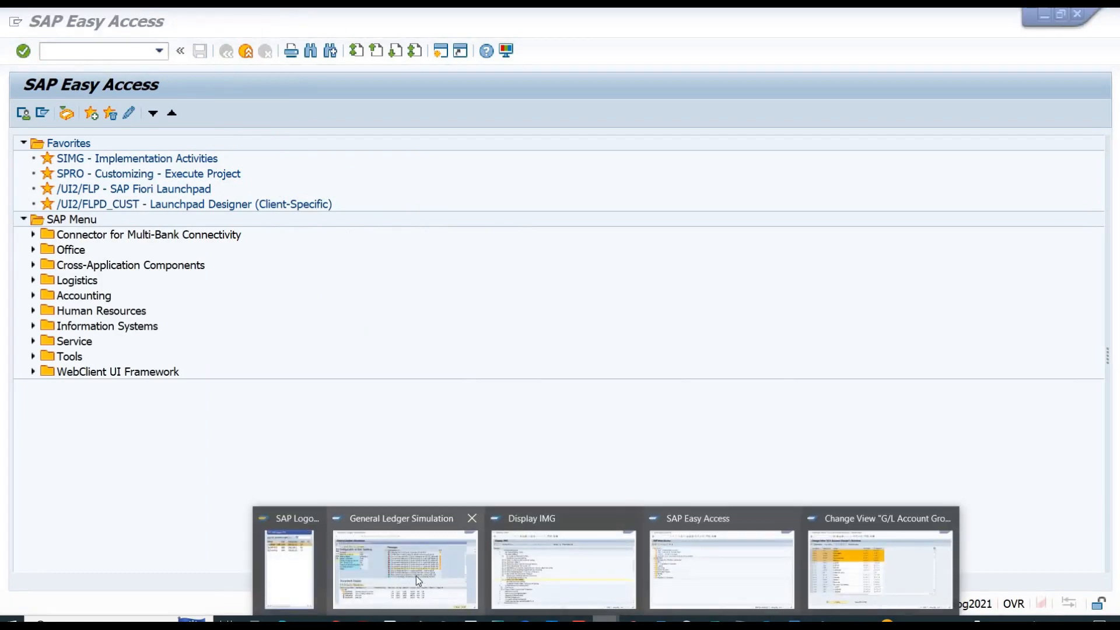
click(416, 575)
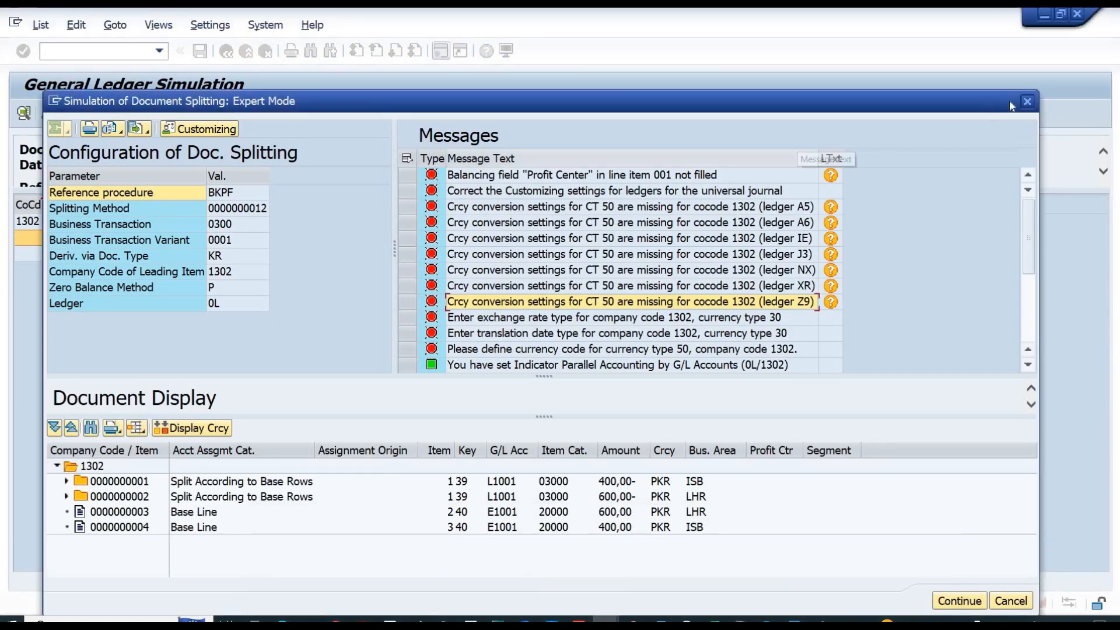
click(1027, 104)
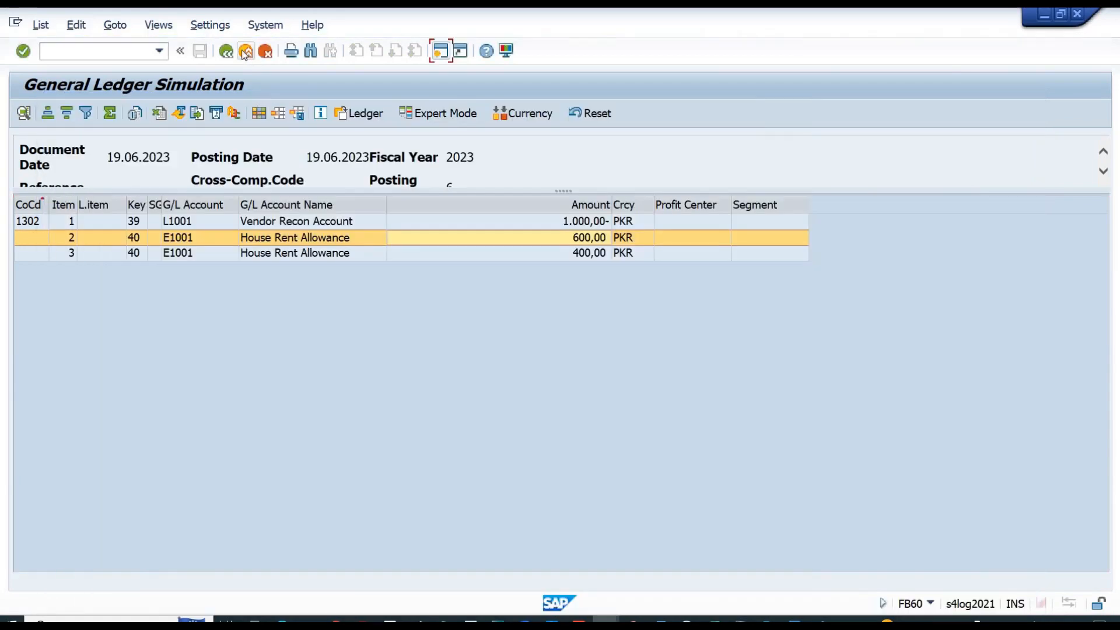
click(245, 53)
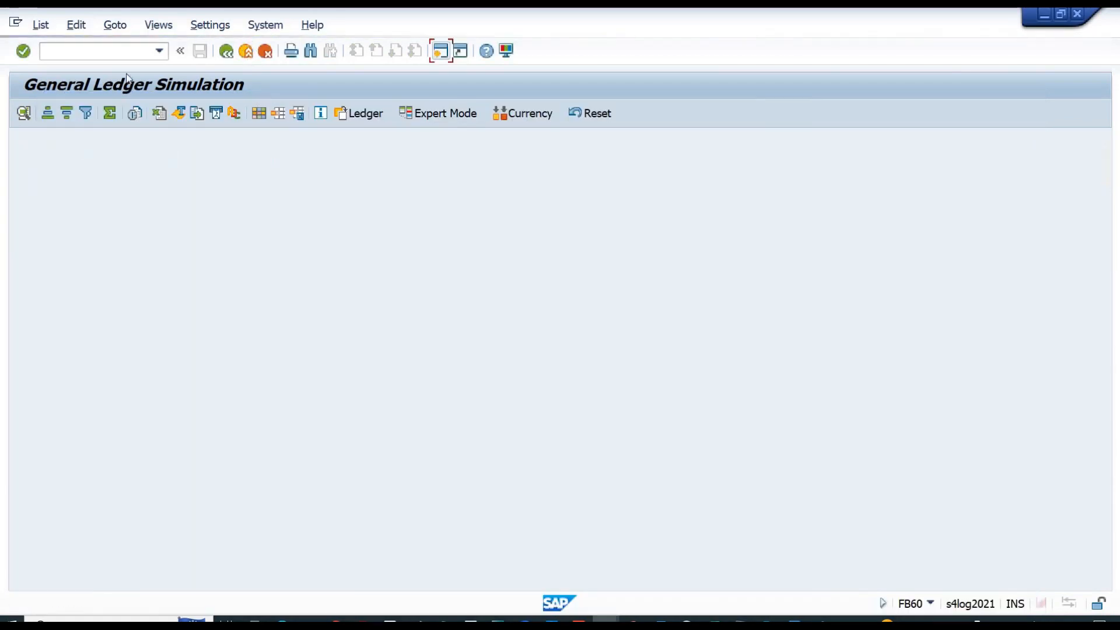
click(330, 371)
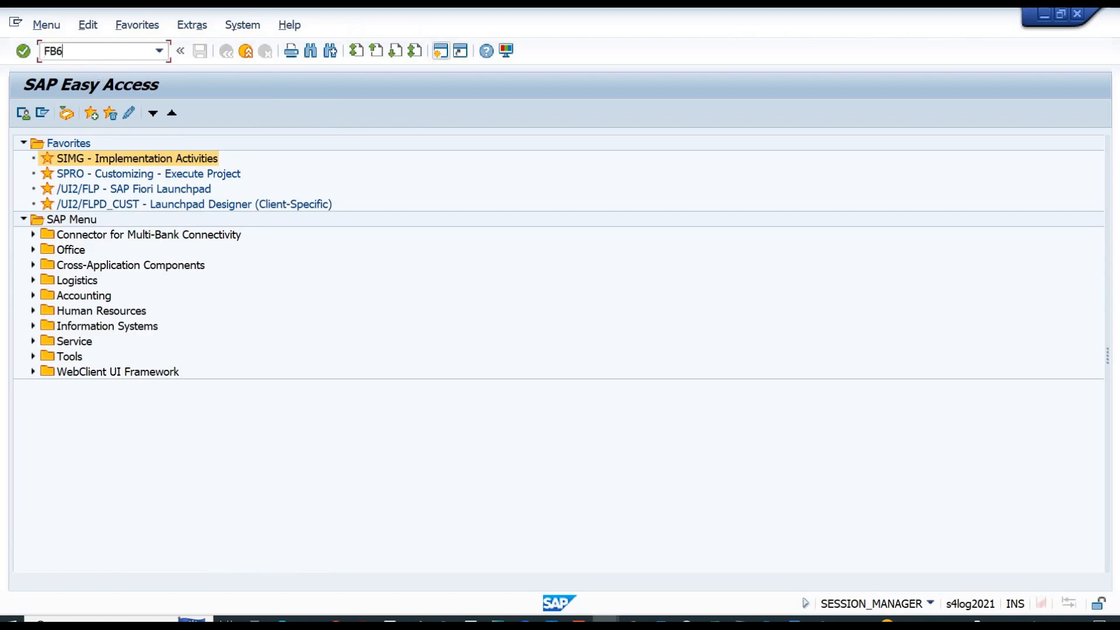
- Open transaction FB60 and fill in the invoice's basic data with the previously used vendor, invoice date 19.06.2023 and amount 1000
key(Return)
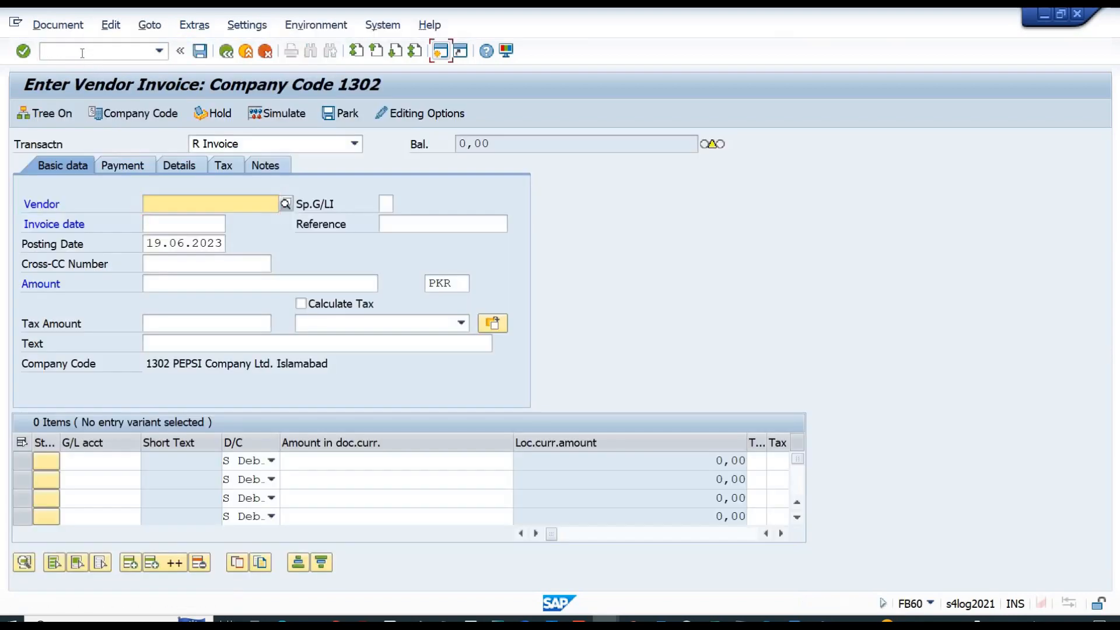
key(space)
key(Down)
key(Return)
key(Tab)
key(space)
key(Down)
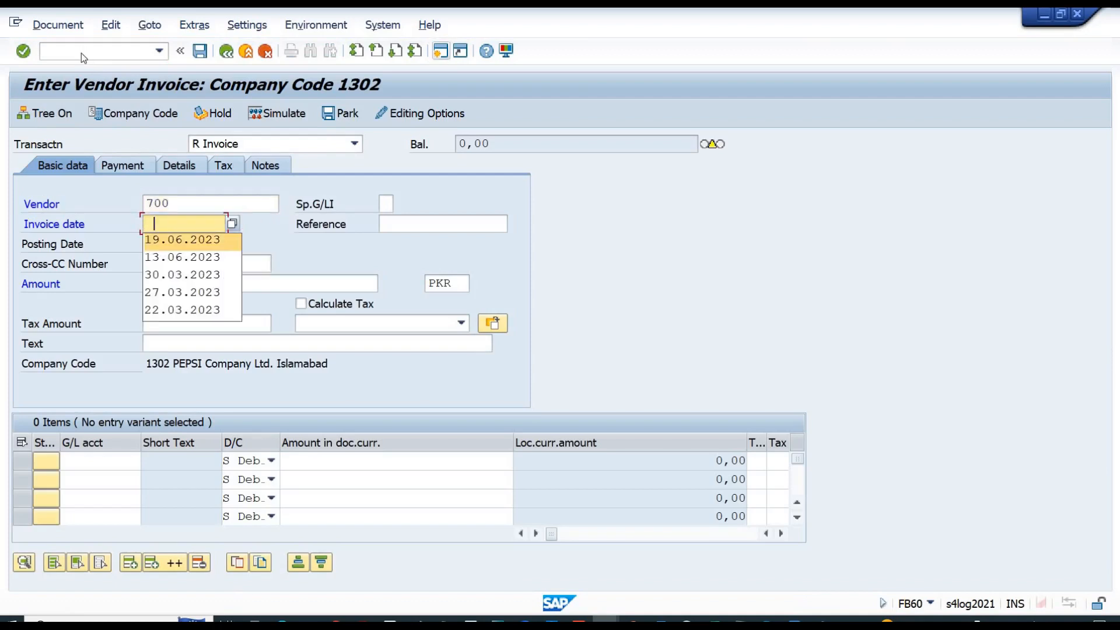
key(Return)
key(Return)
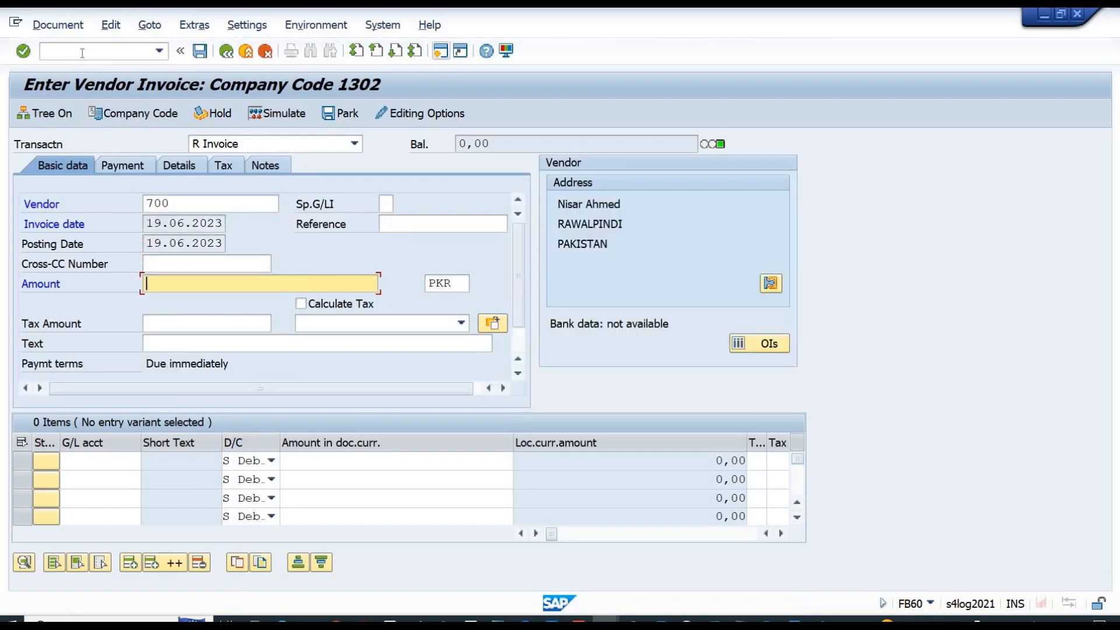
text(1000)
key(Return)
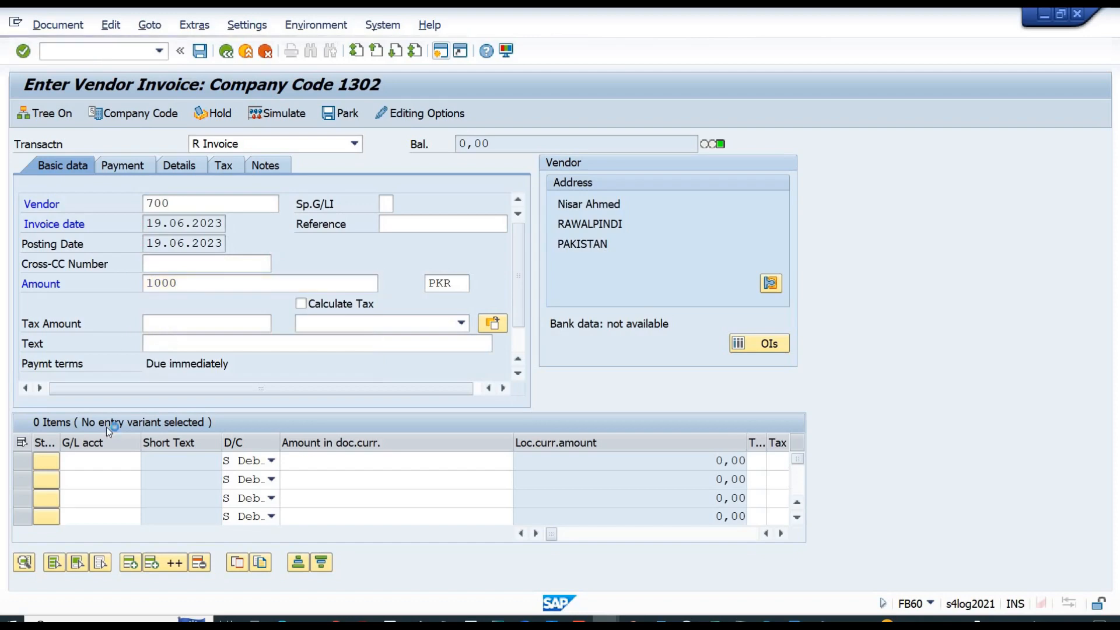
- Enter the first invoice line item with G/L account E1001, debit amount 600 and business area LHR
click(83, 462)
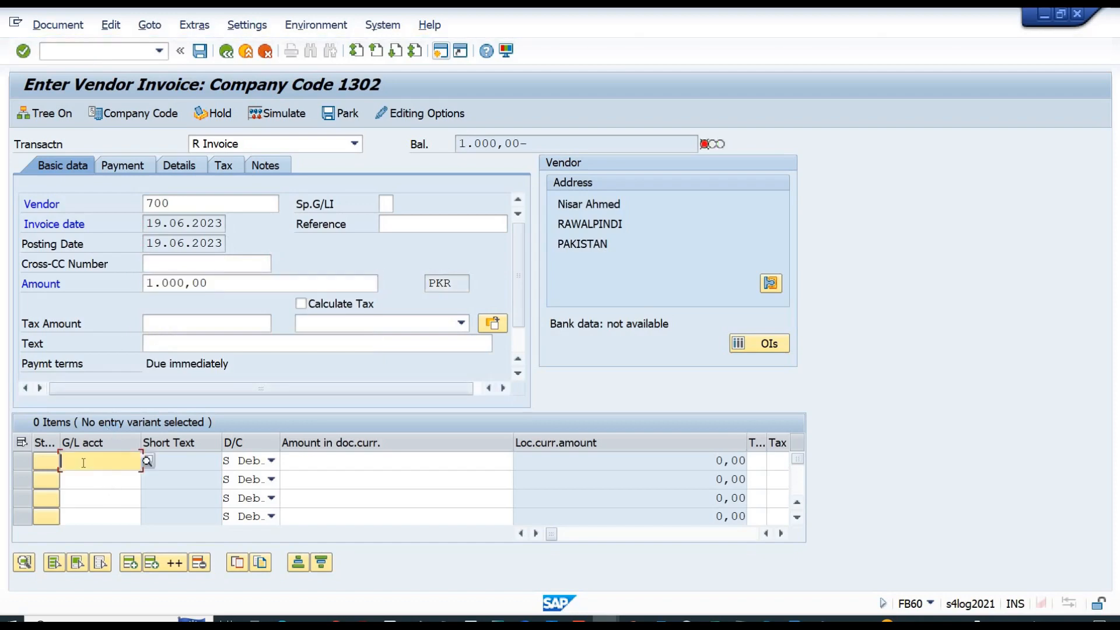
text(E1001)
key(Tab)
key(Tab)
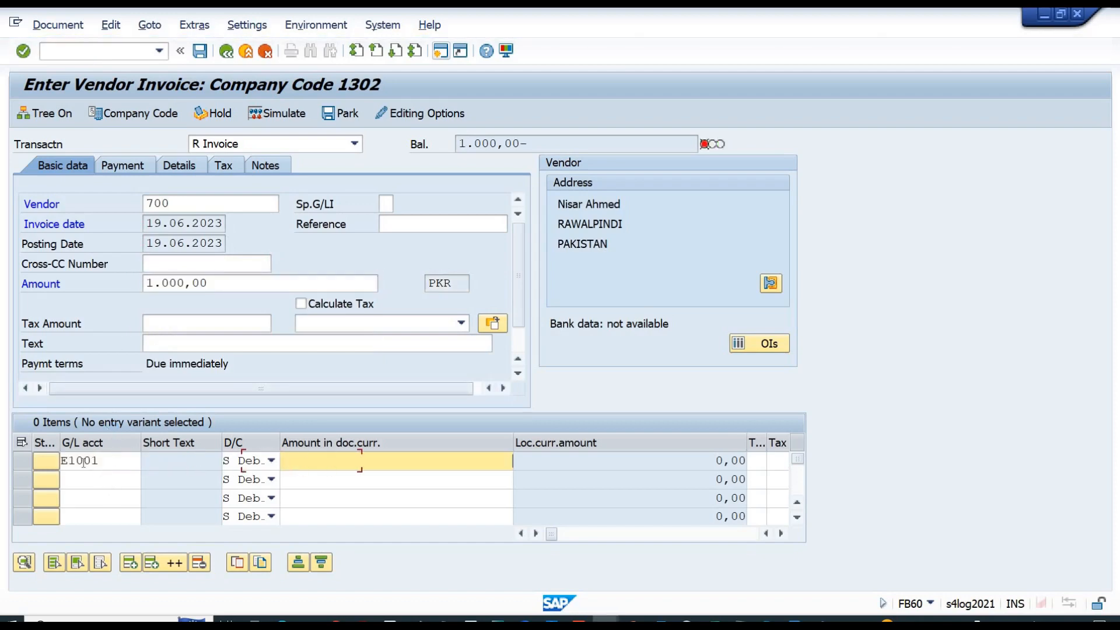
text(600)
key(Tab)
key(Tab)
key(Tab)
key(Tab)
key(Tab)
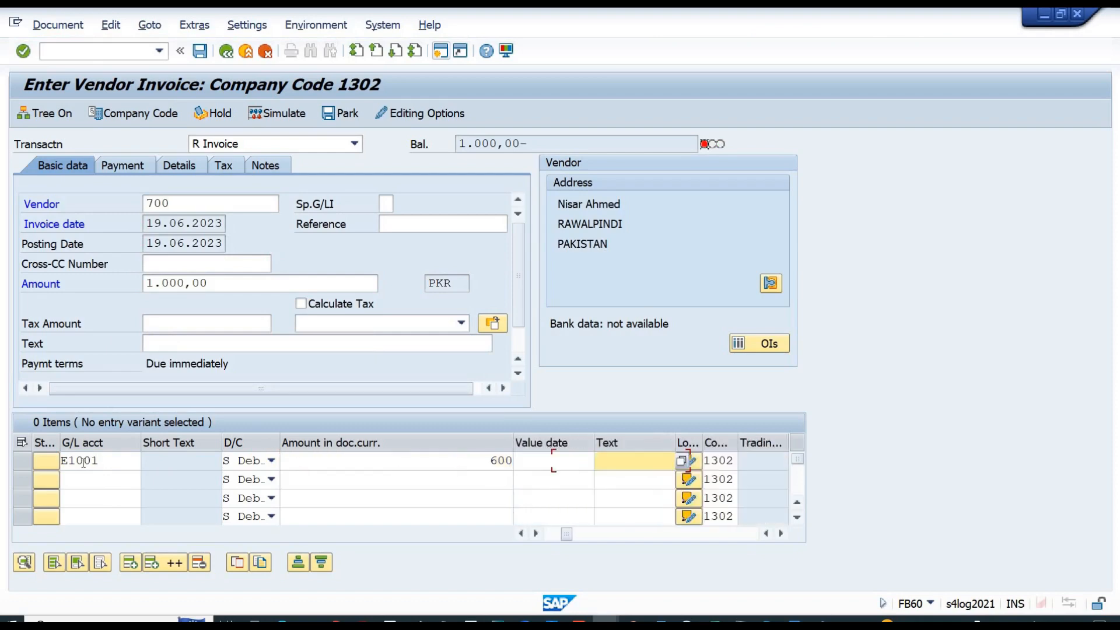
key(Tab)
key(Tab)
key(Tab)
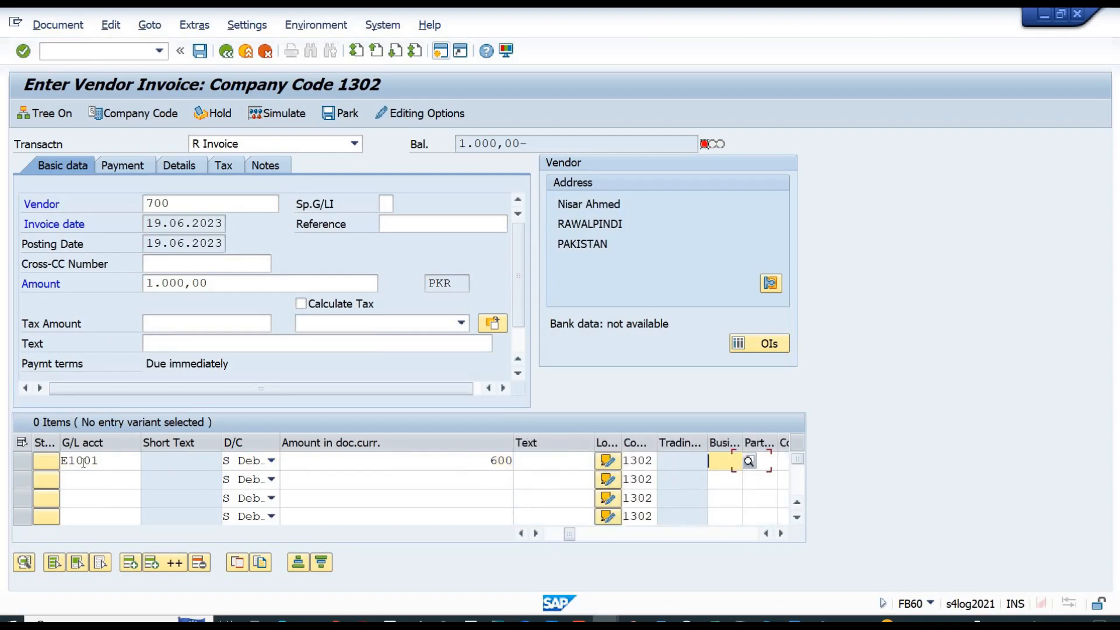
text(1300)
key(Return)
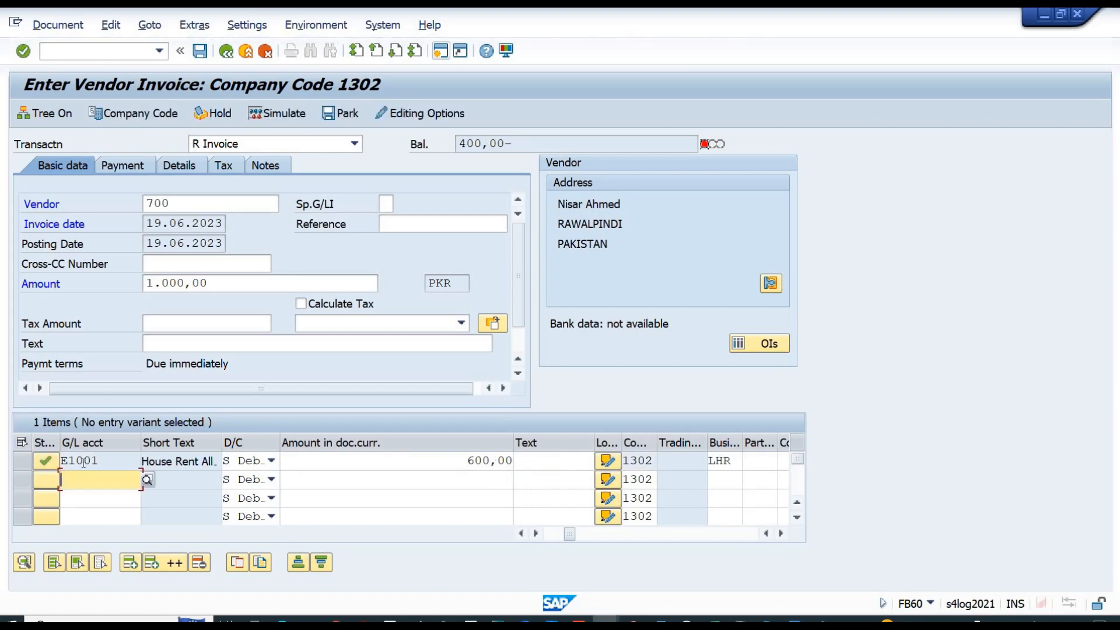
- Enter the second invoice line item with G/L account E1001, debit amount 400 and business area ISB
text(E1001)
key(Tab)
key(Tab)
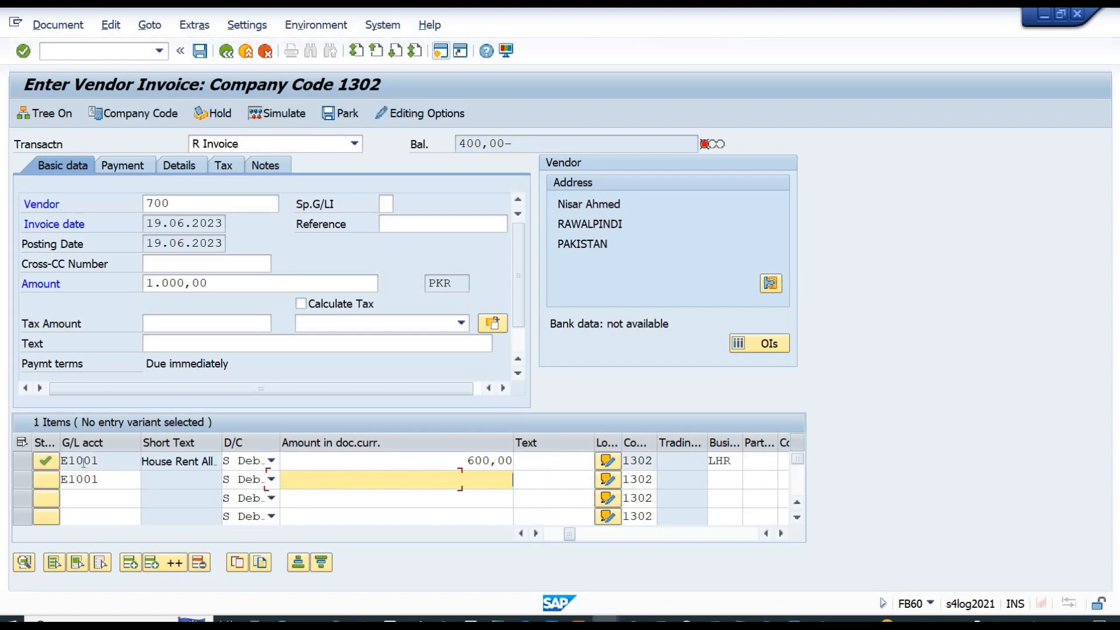
text(400)
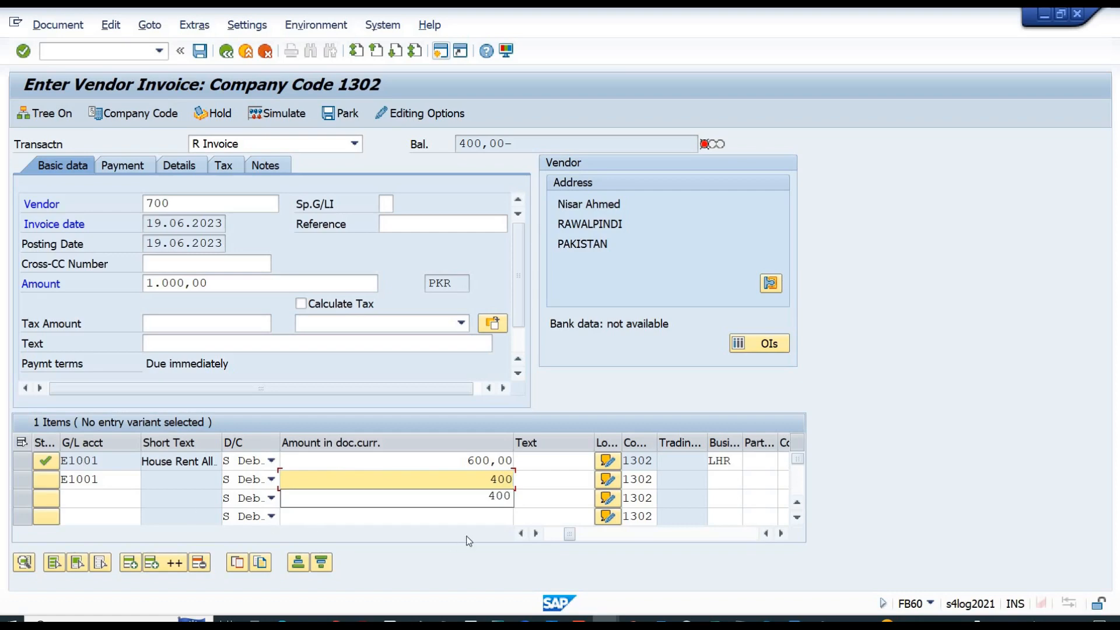
click(717, 479)
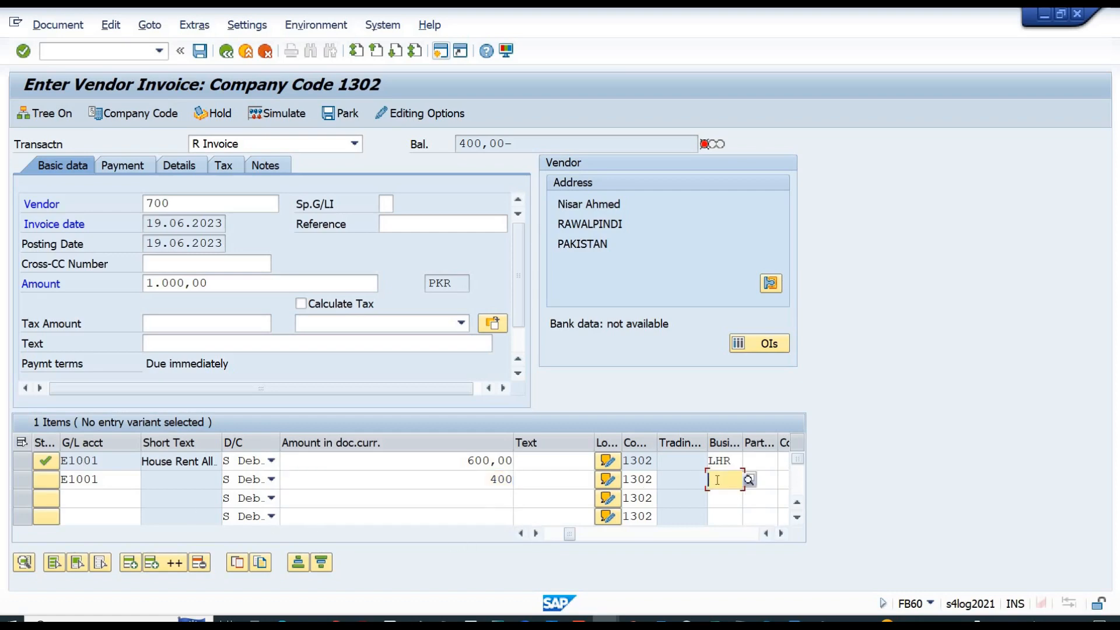
text(ISB)
key(Return)
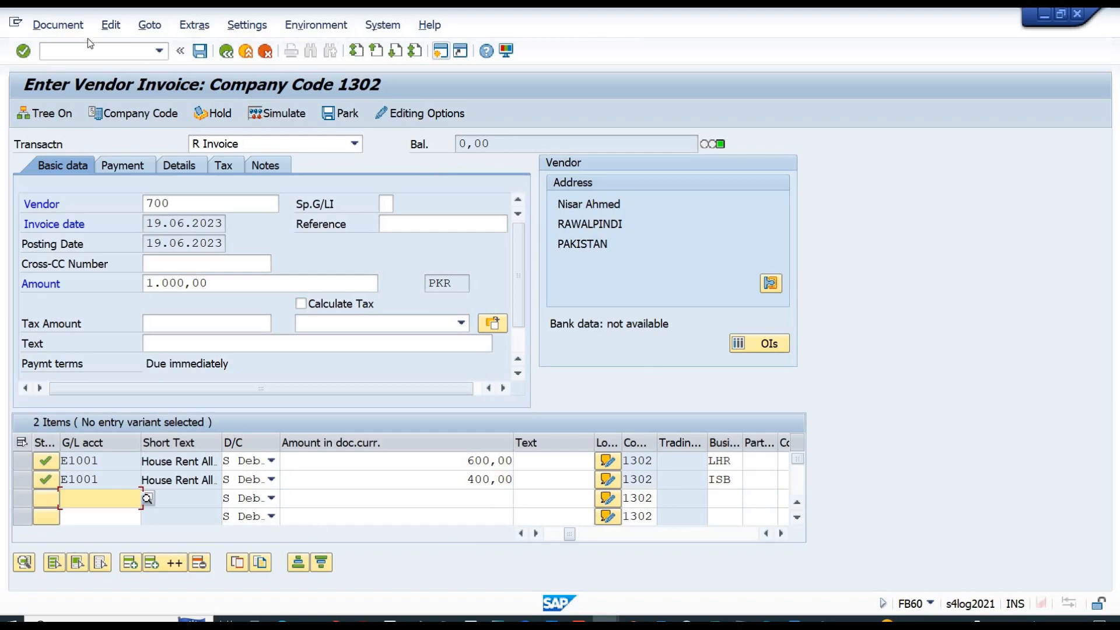
- Simulate the invoice's general ledger posting, open expert mode, and enlarge the upper area to examine the splitting configuration and messages
click(58, 25)
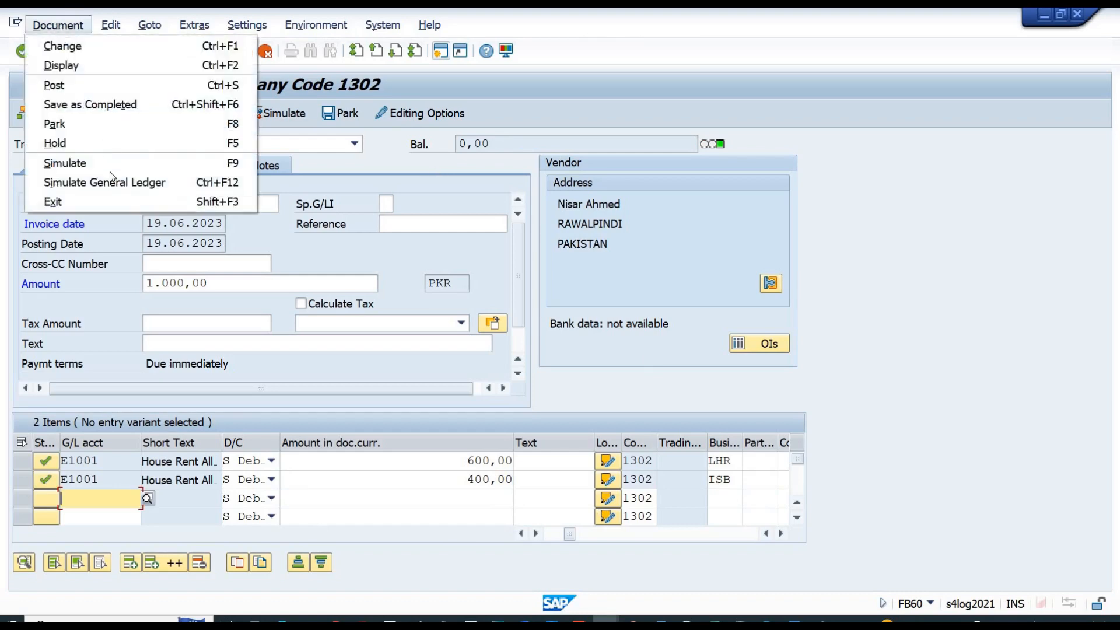
click(111, 180)
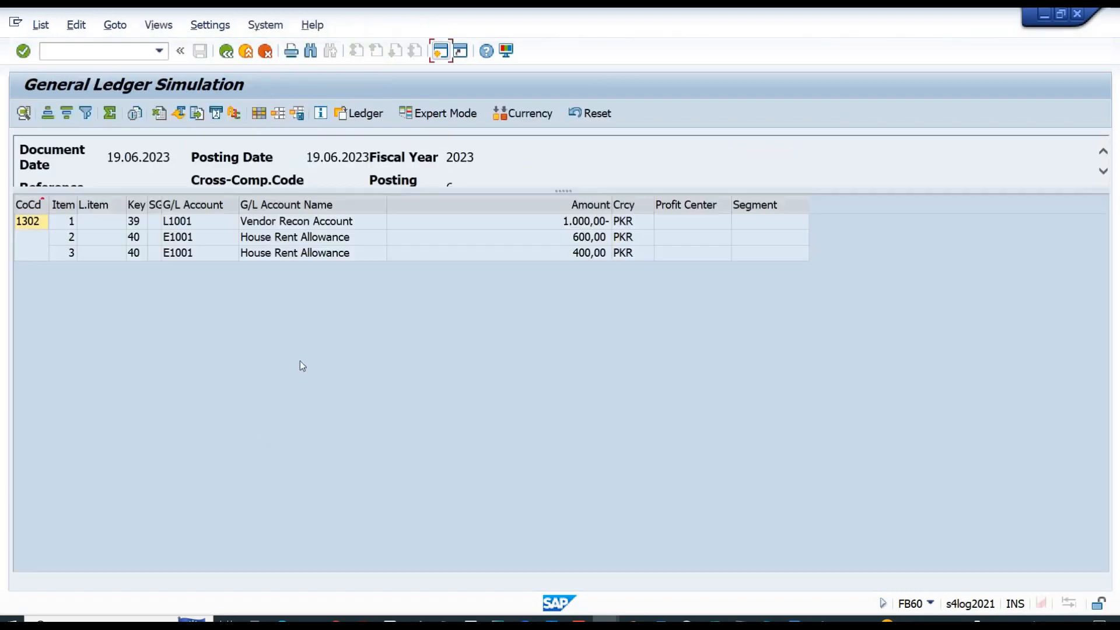
click(438, 117)
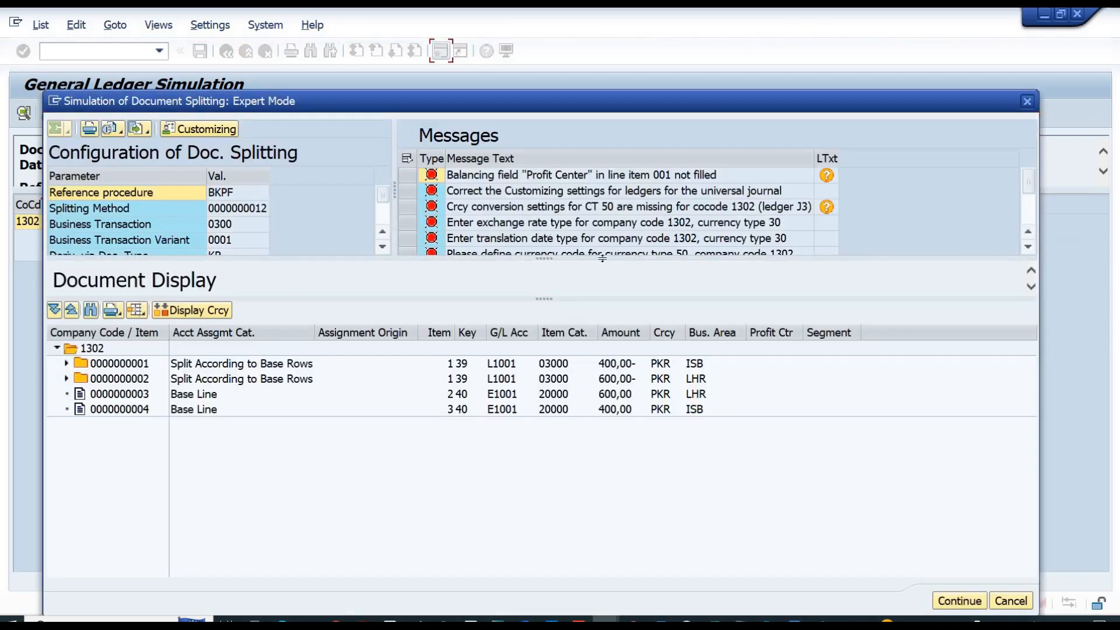
drag(543, 257, 544, 421)
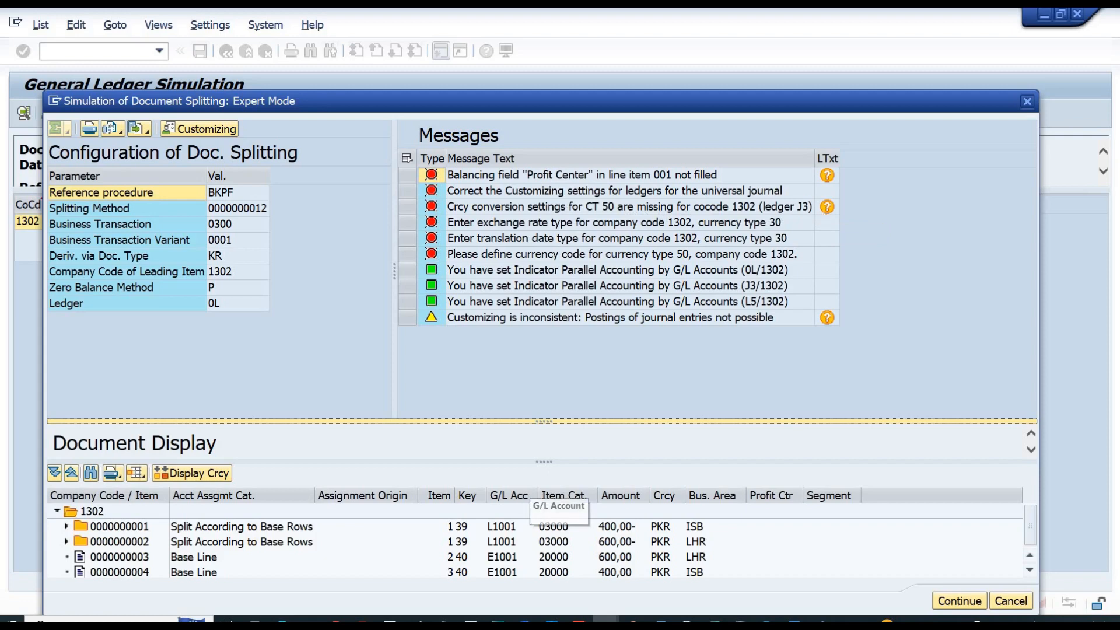
- Try to open ledger maintenance with transaction FINSC_LEDGER in the G/L account groups session, declining the display of locked data
mouse_move(605, 622)
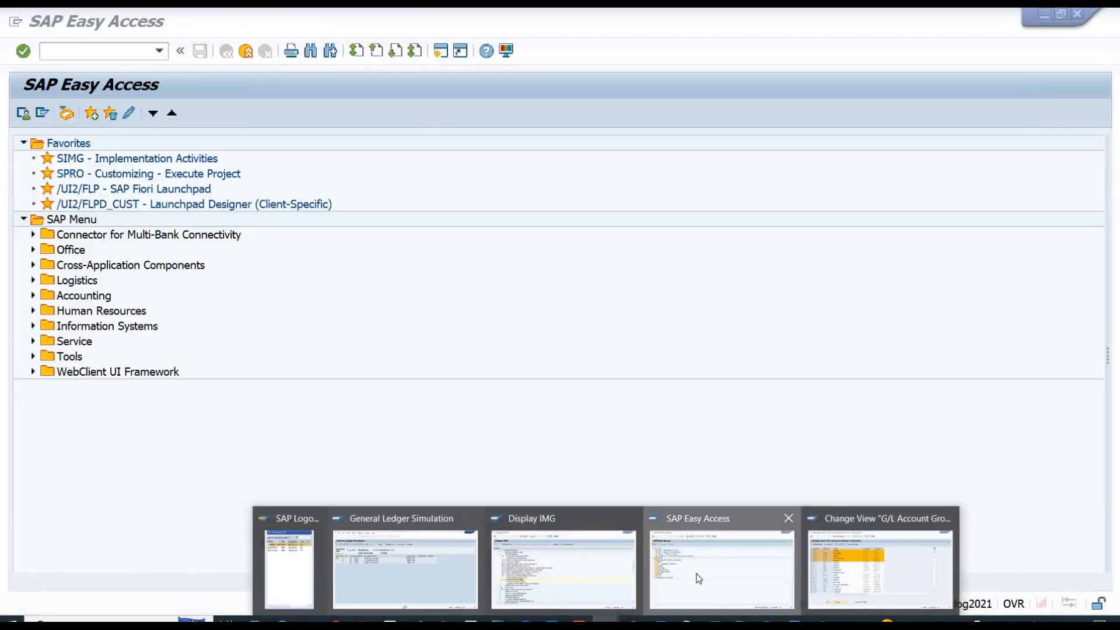
click(717, 554)
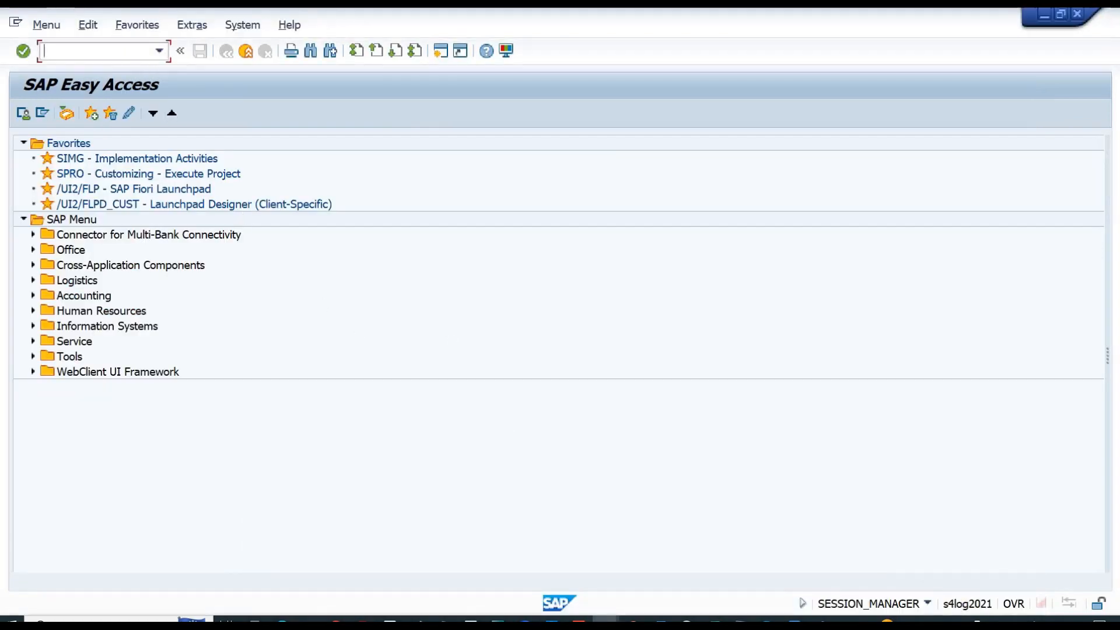
mouse_move(606, 621)
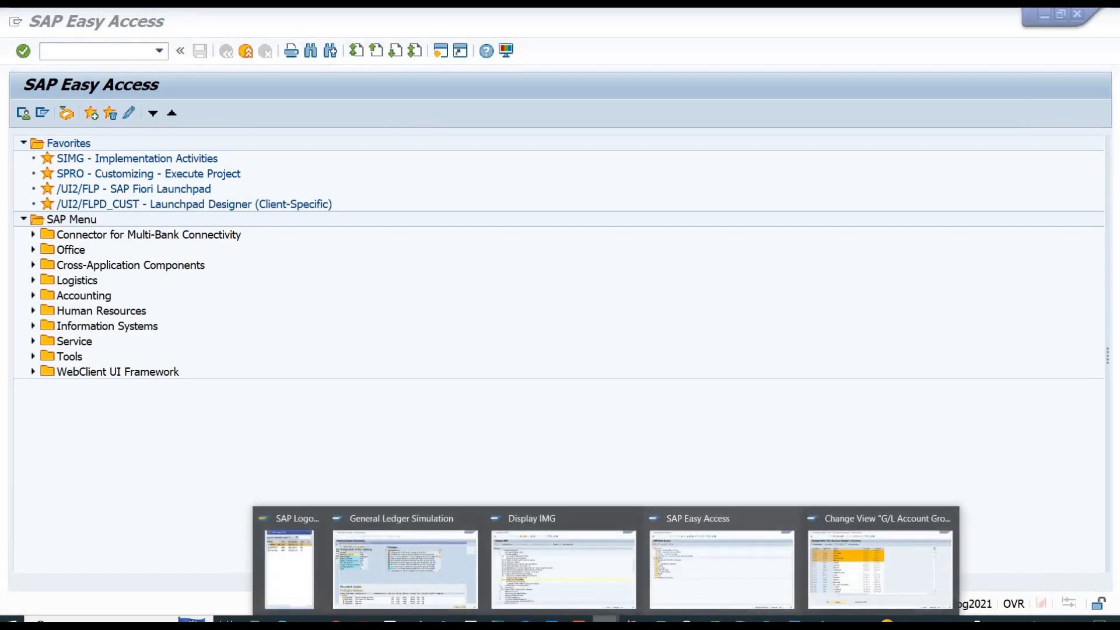
click(857, 556)
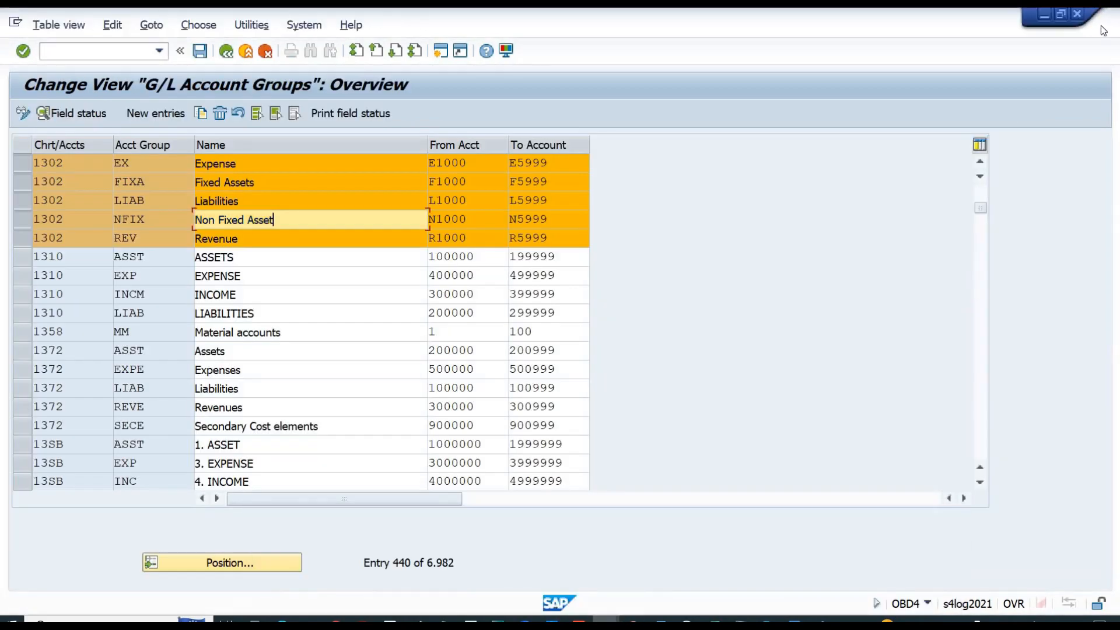
click(116, 51)
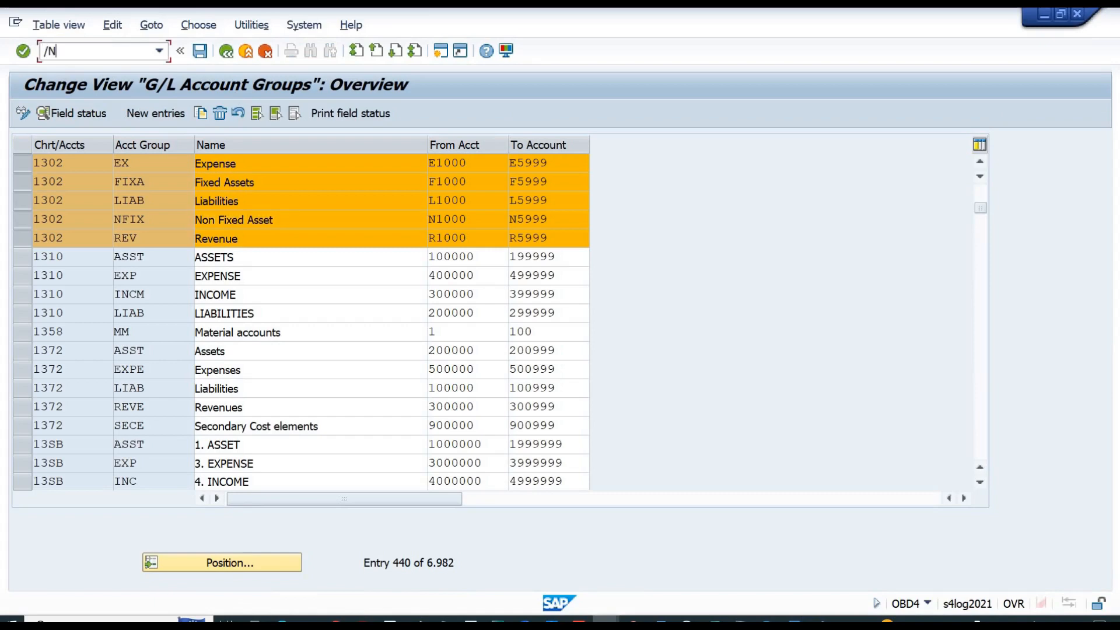
text(/NFINSC_LEDGER)
key(Return)
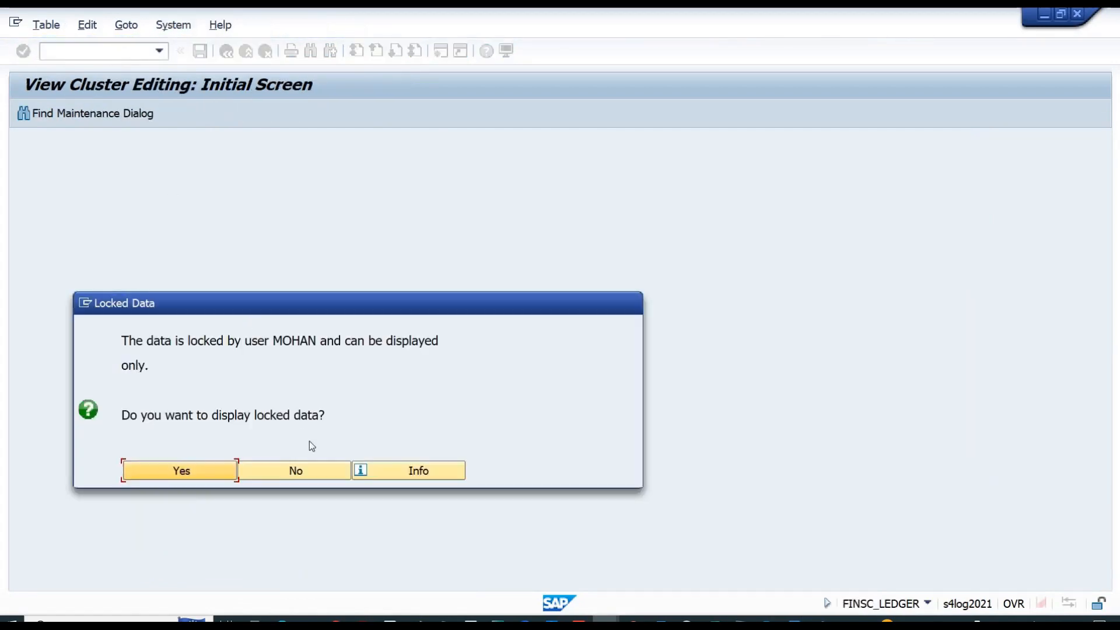
click(258, 470)
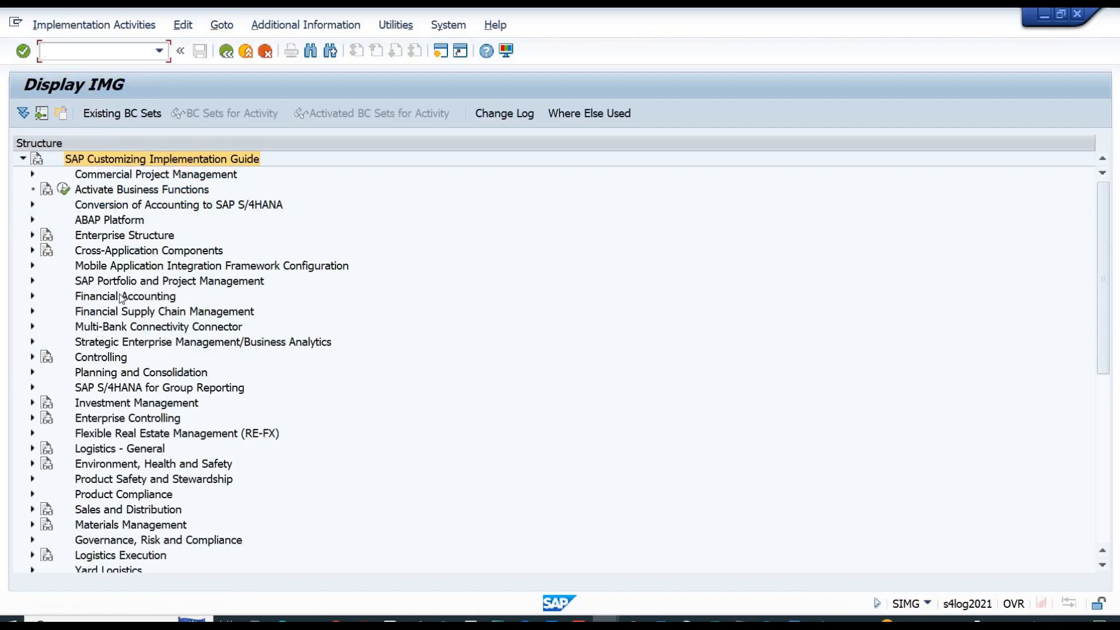
- Start the IMG activity Deactivate a Ledger for a Company Code within the ledger settings of Financial Accounting Global Settings
double_click(109, 298)
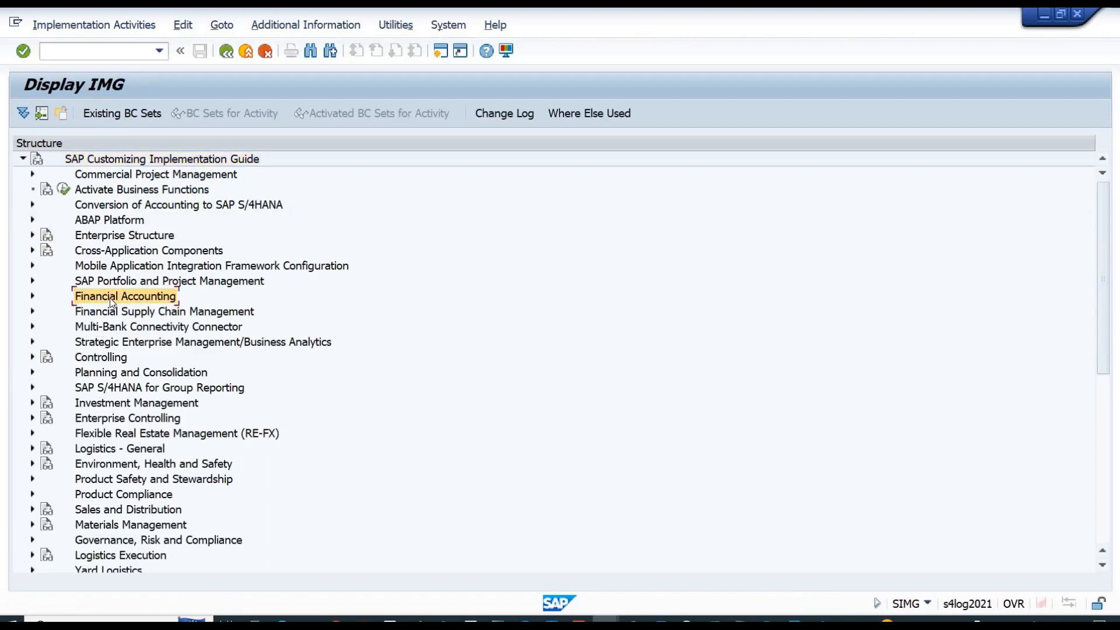
double_click(116, 315)
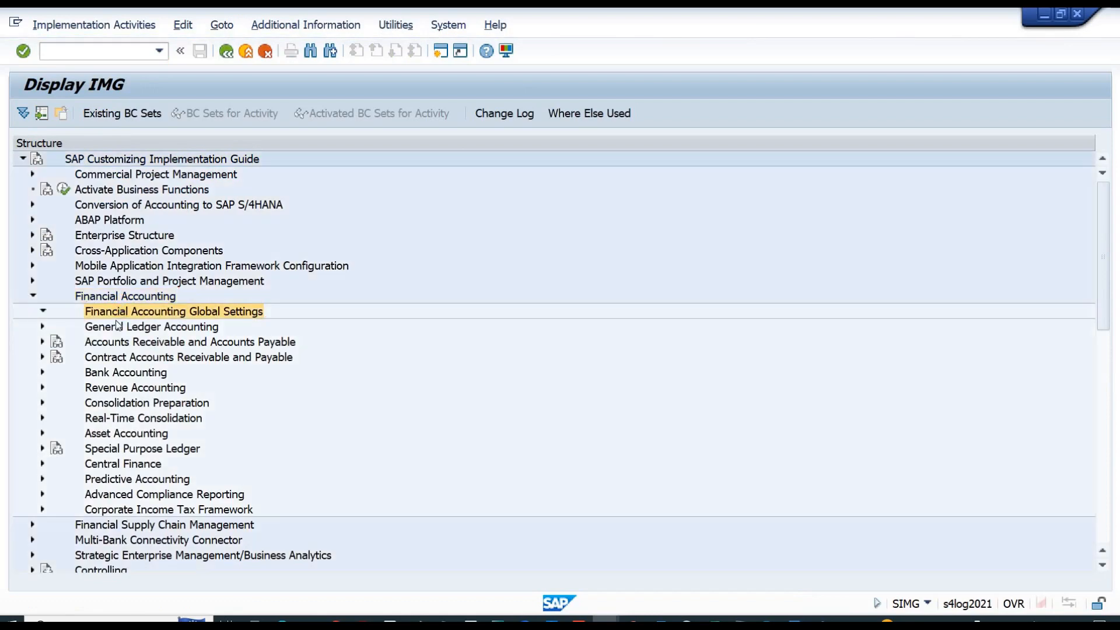
click(123, 344)
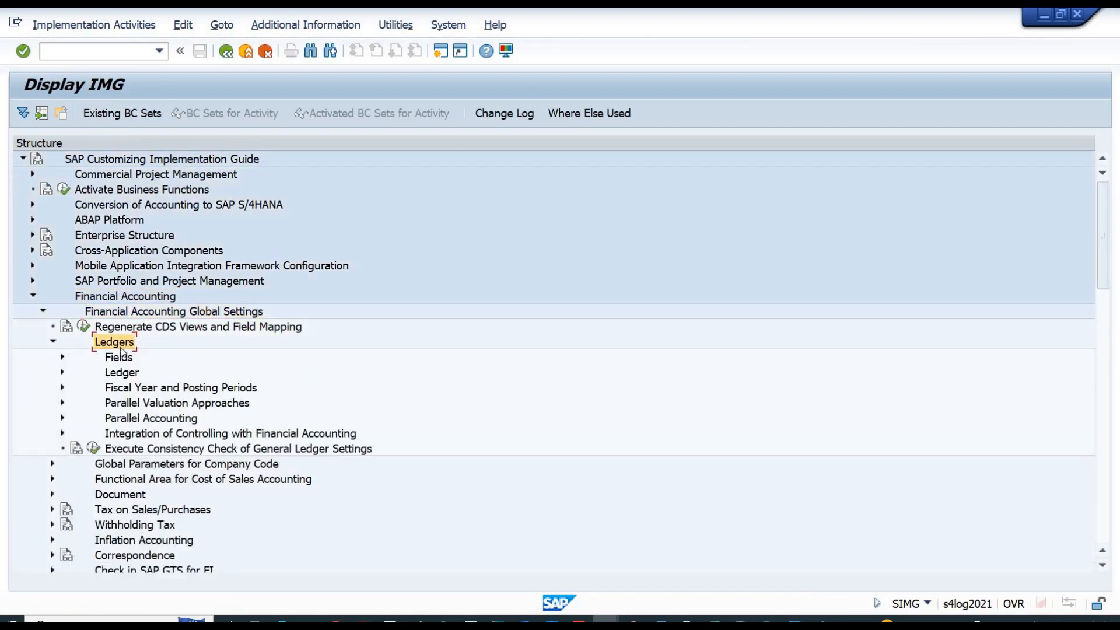
double_click(123, 373)
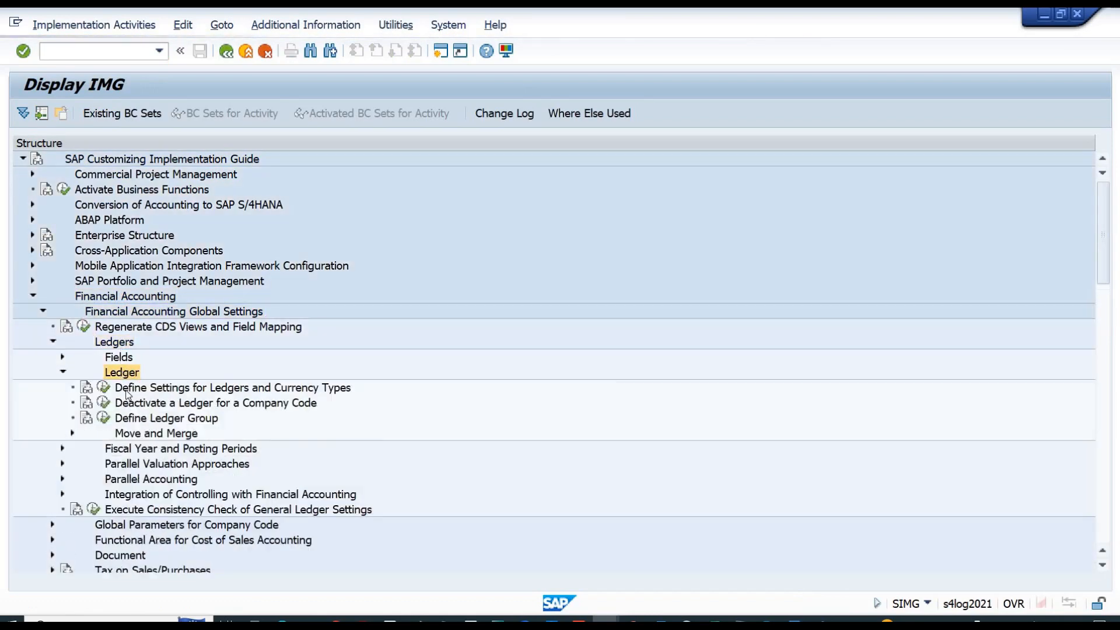
click(129, 405)
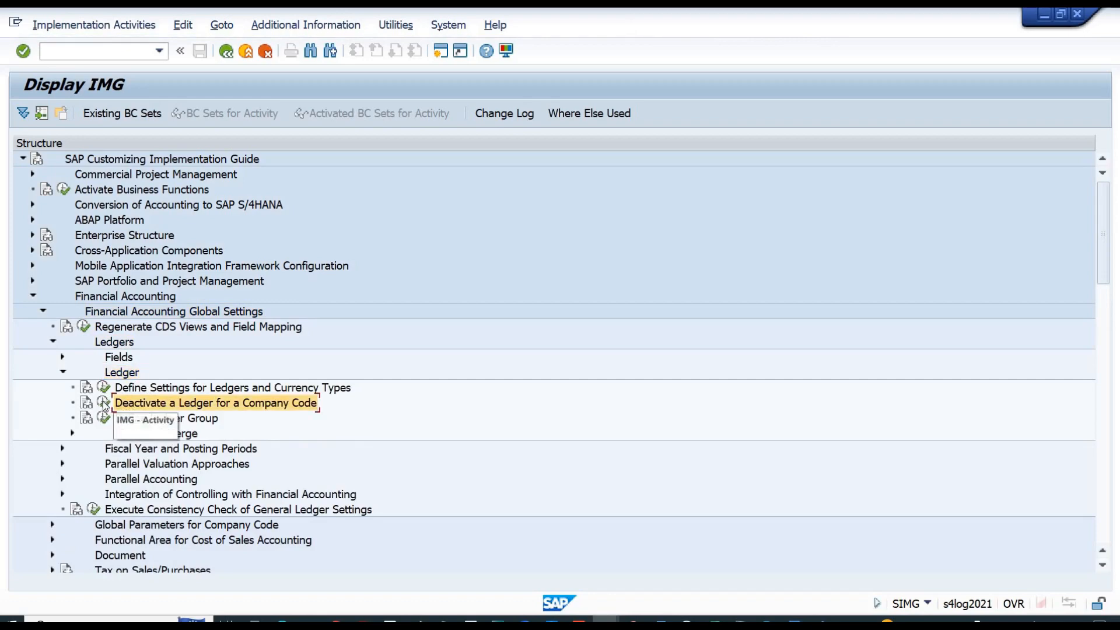
click(104, 403)
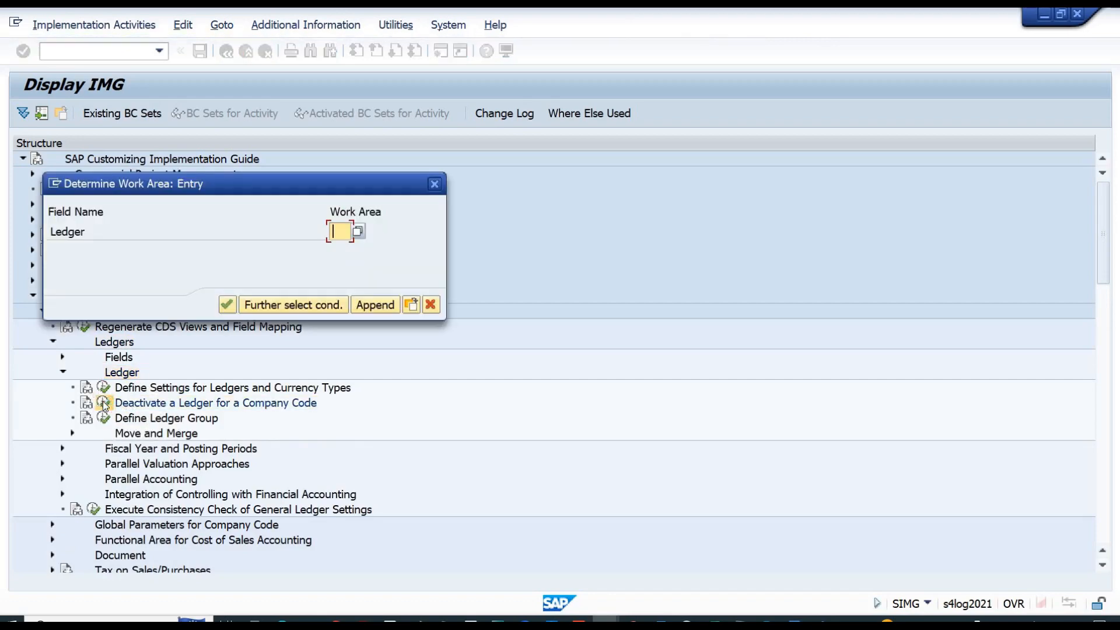
- Try to open the deactivation settings for ledger J3, select the locking user's name in the notice, and decline displaying locked data
text(J1)
key(Return)
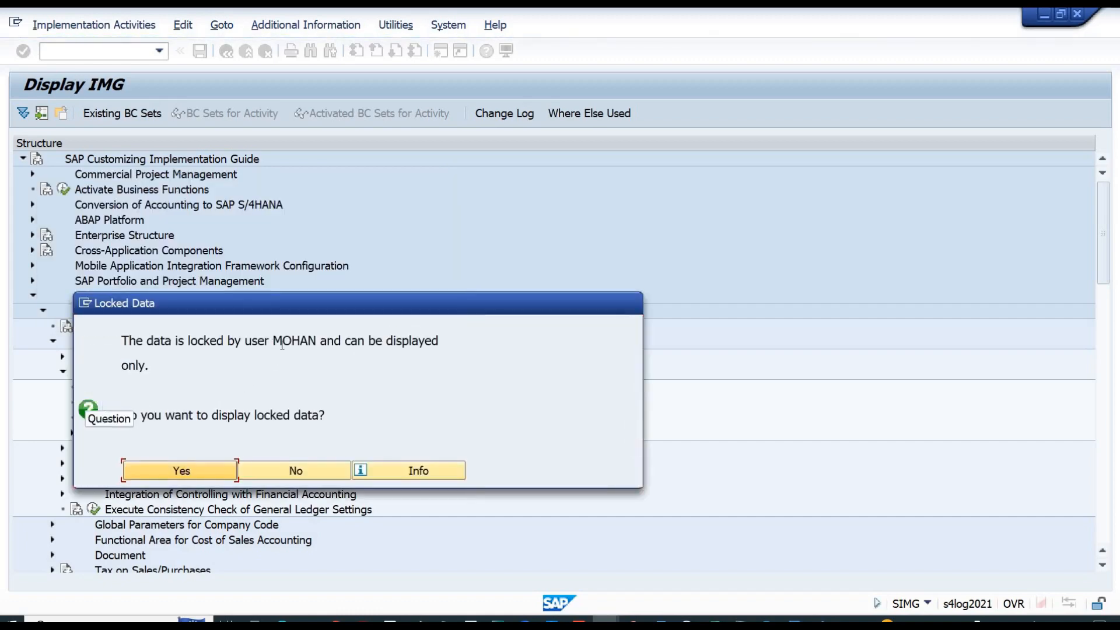
drag(273, 345, 317, 345)
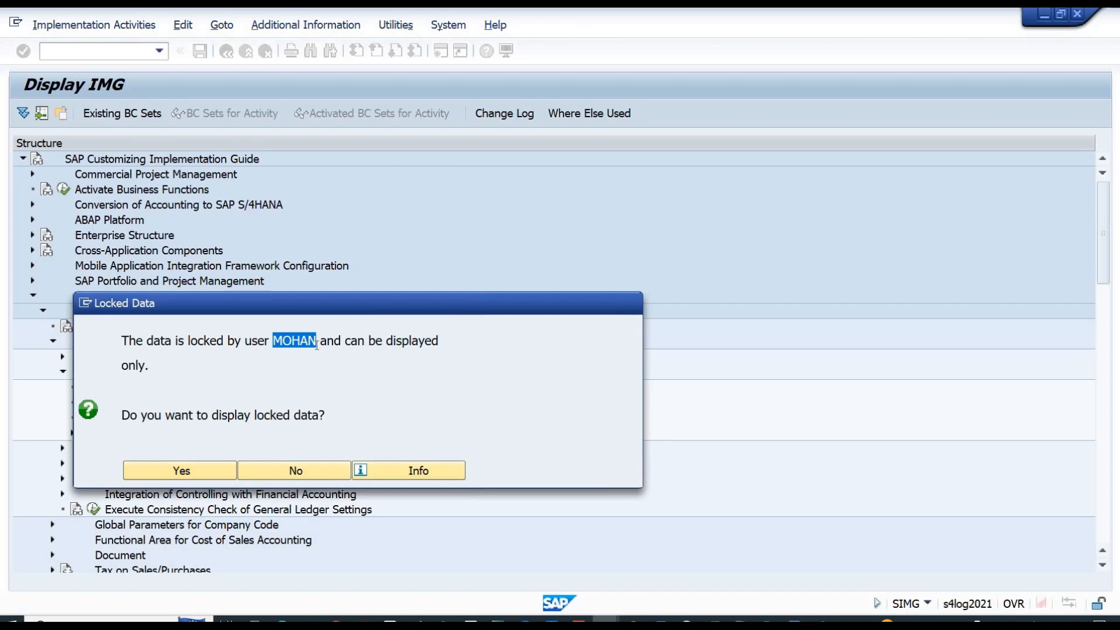
click(320, 468)
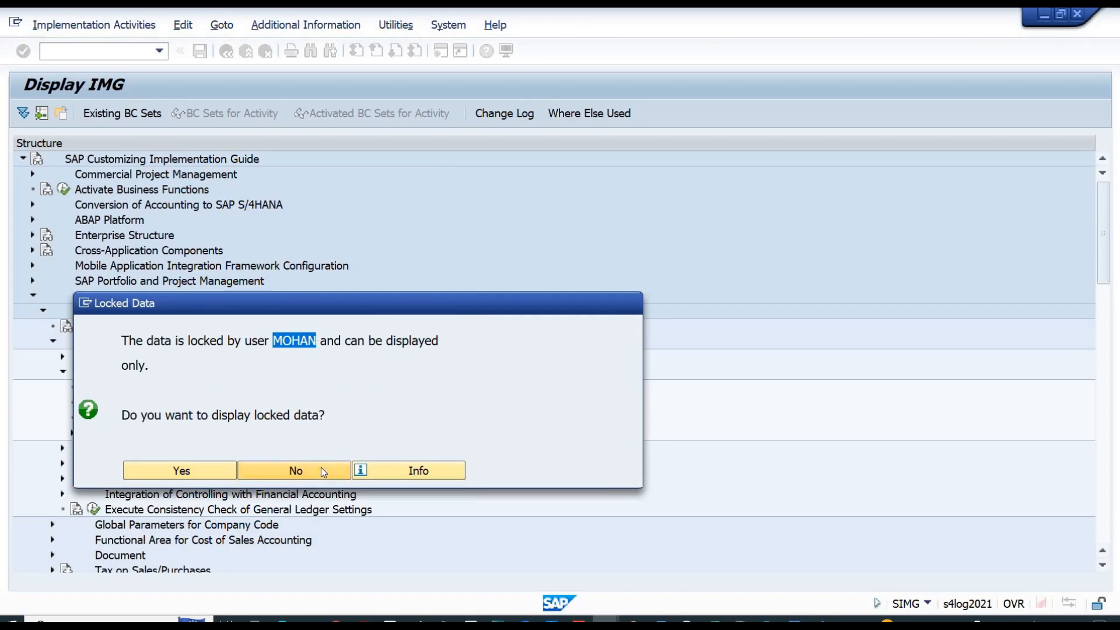
- In the SAP Easy Access session, open transaction SM12 and search client 400 for lock entries held by the locking user
click(607, 622)
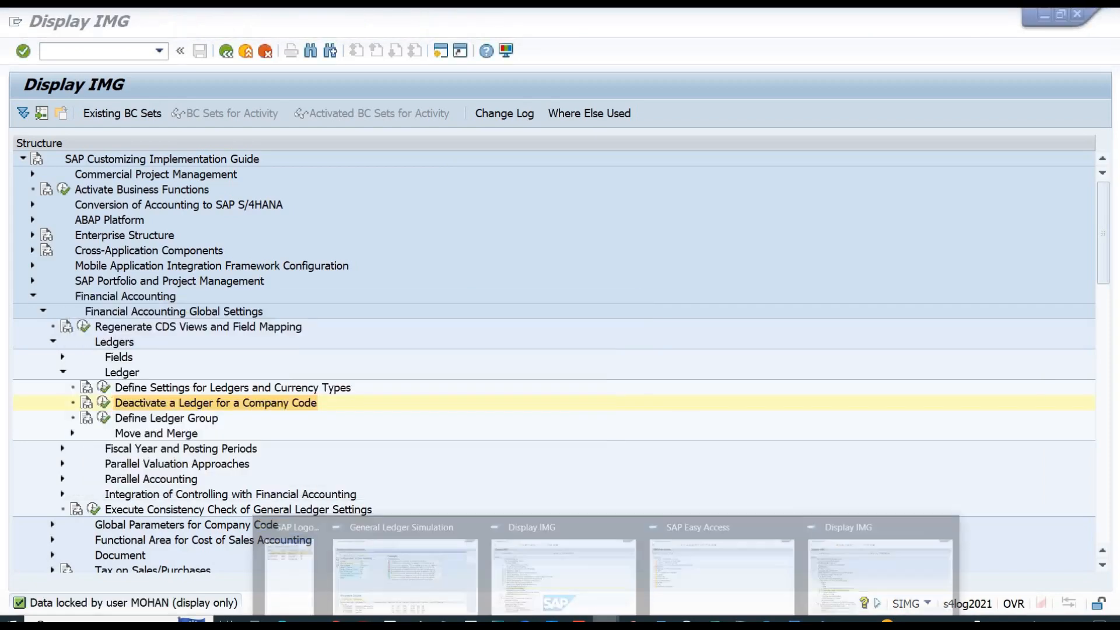
click(670, 579)
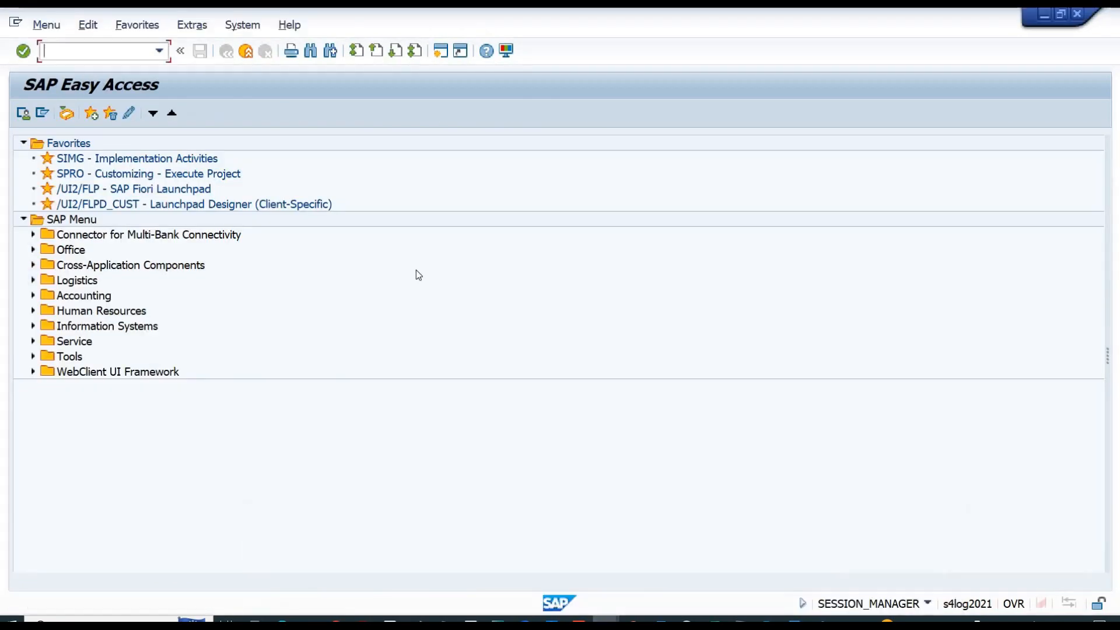
text(SM12)
key(Return)
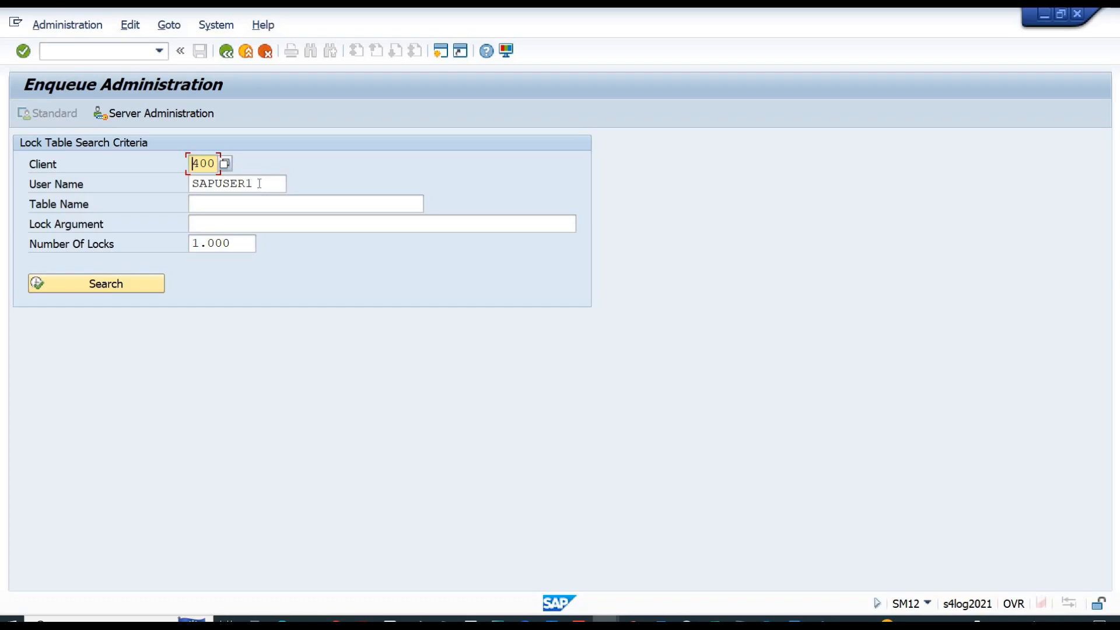
key(Tab)
text(MOHAN)
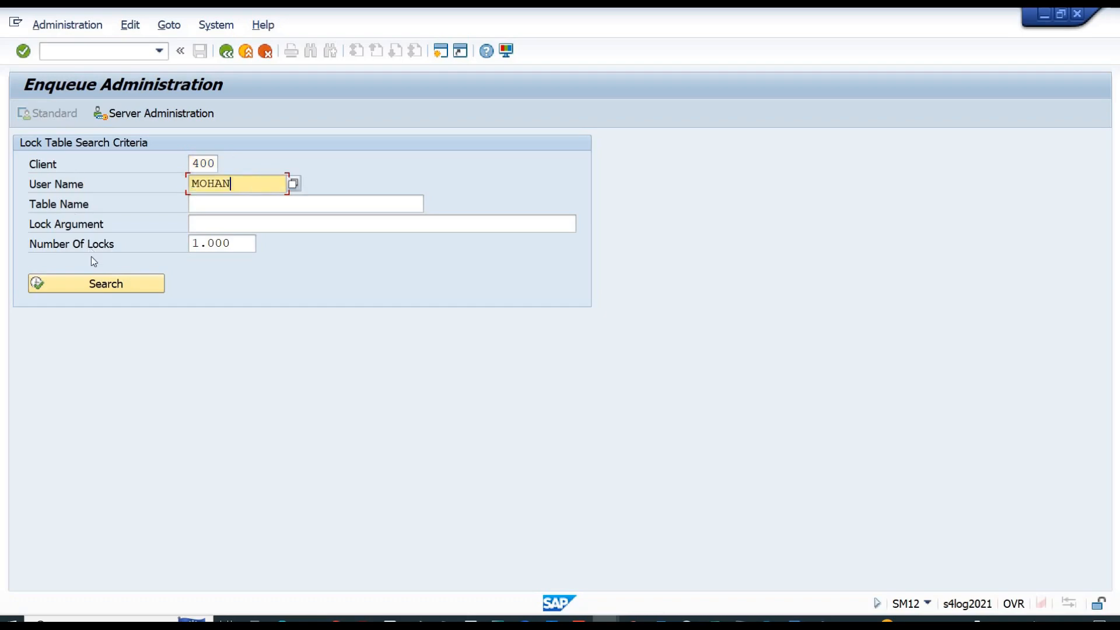
click(96, 286)
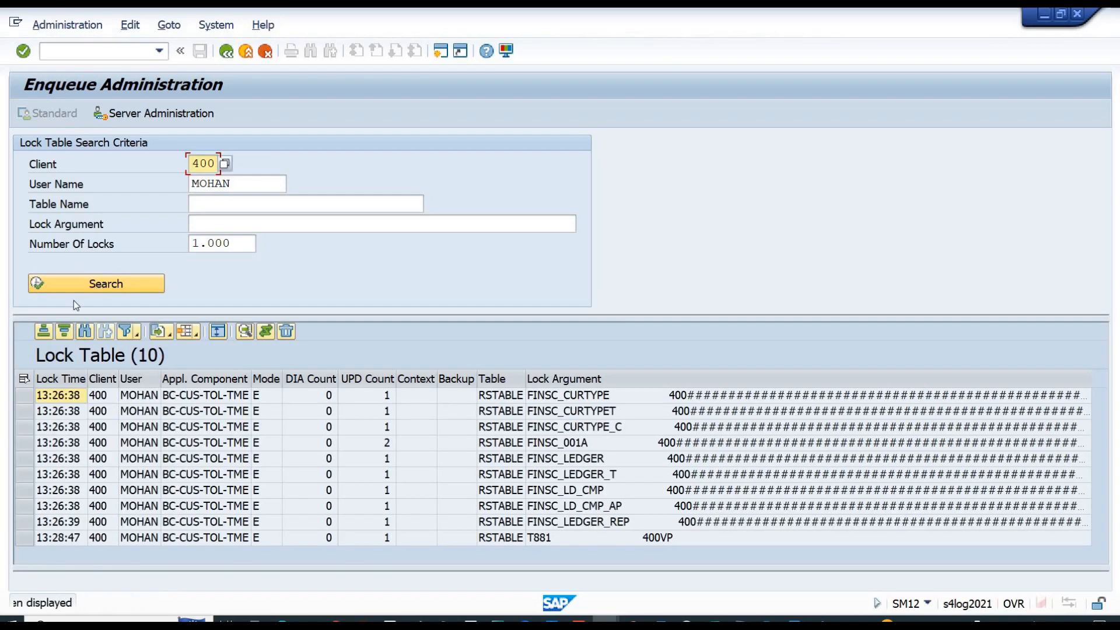
- Delete all of the locking user's lock entries and leave the lock administration
click(24, 378)
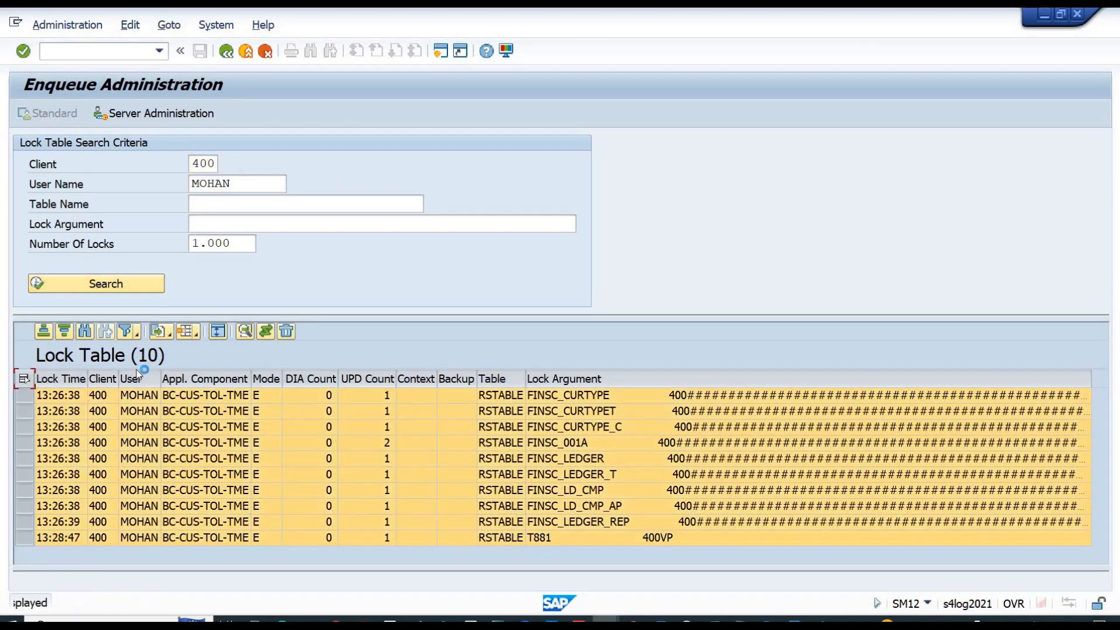
click(285, 333)
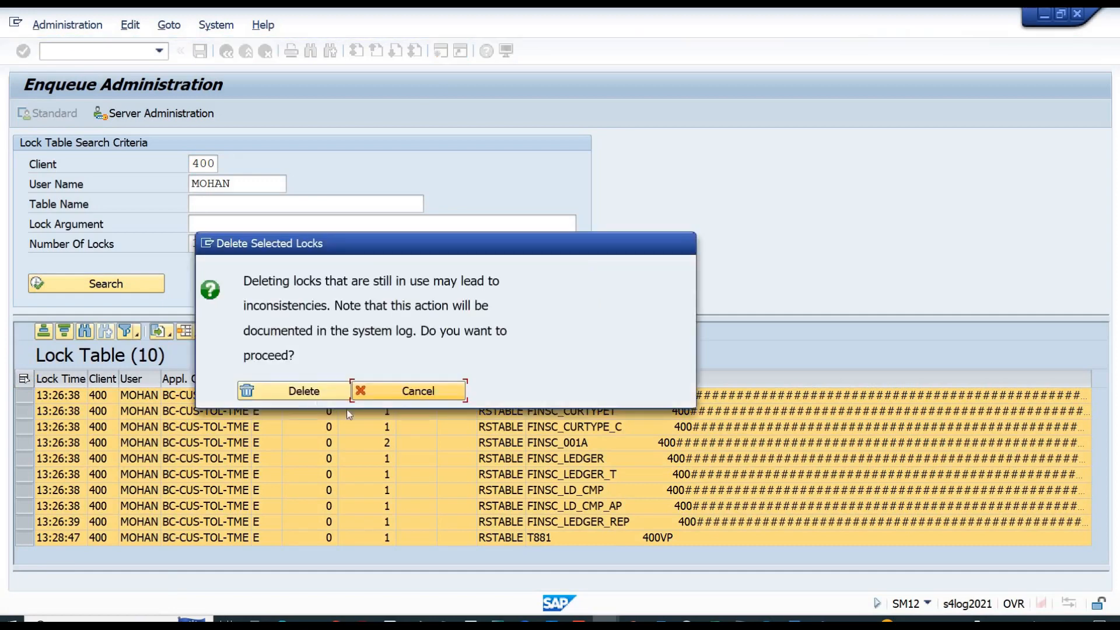
click(309, 391)
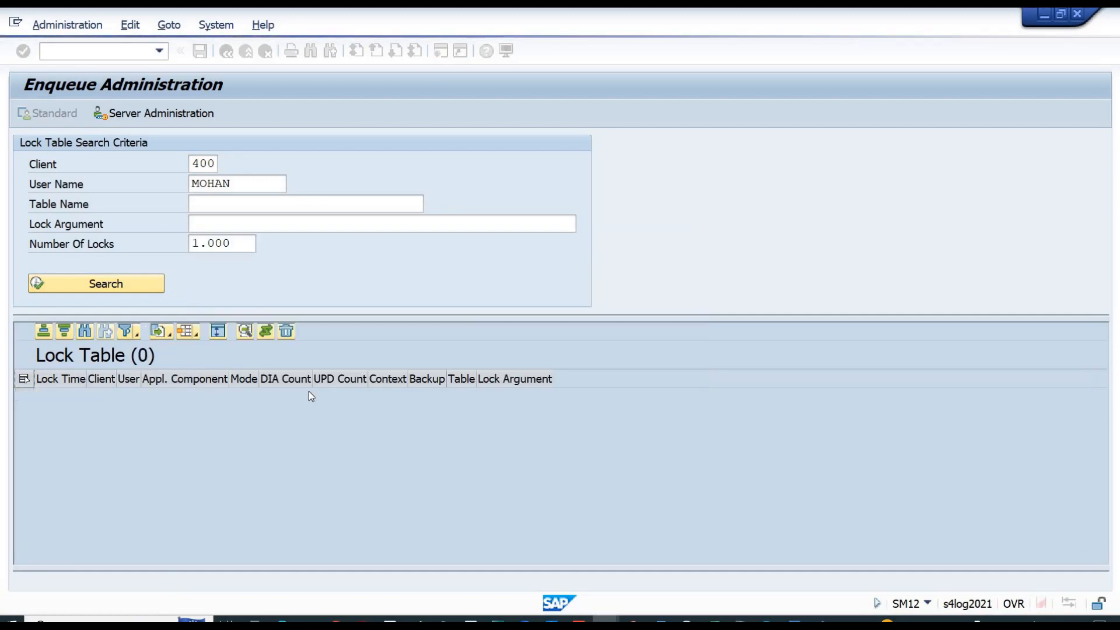
click(246, 54)
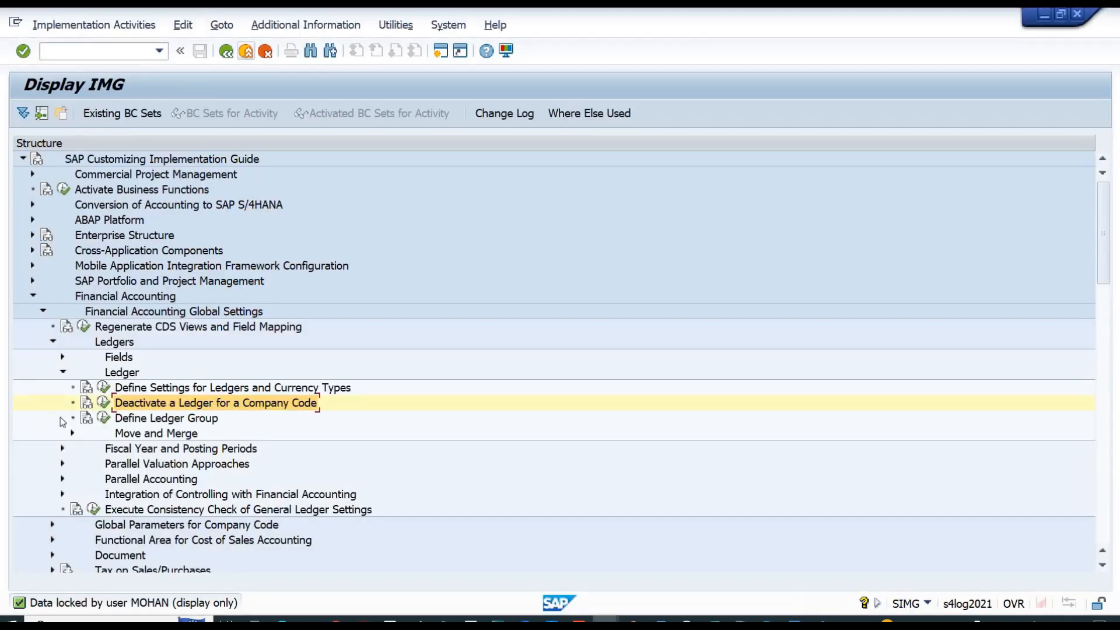
- Deactivate ledger J3 for company code 1302 by setting its To FYear to 9999, and save the change
click(105, 403)
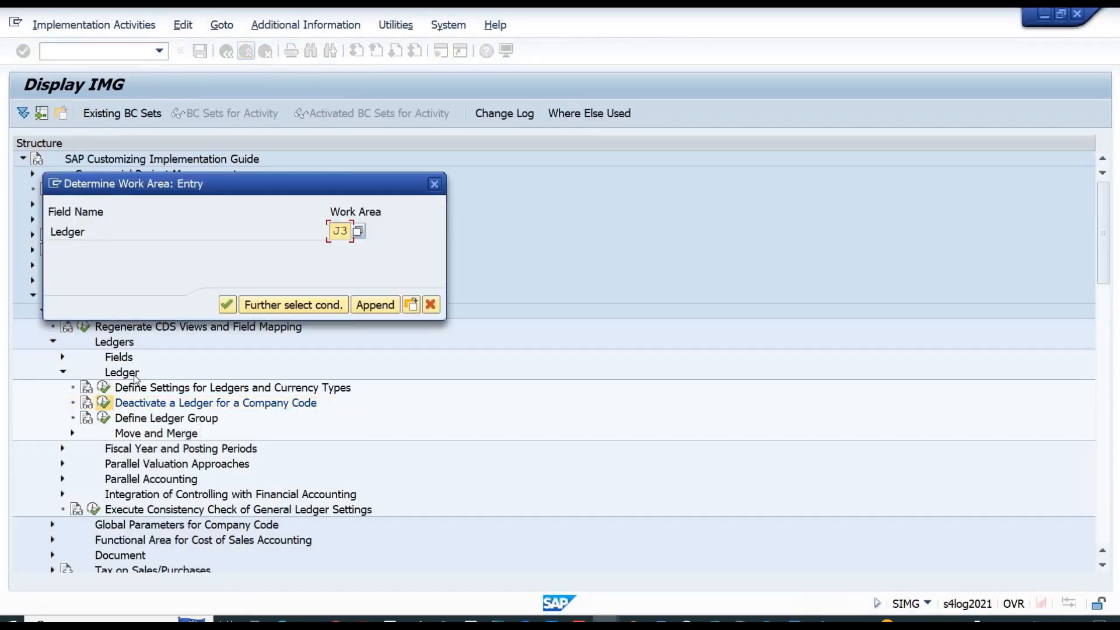
key(Return)
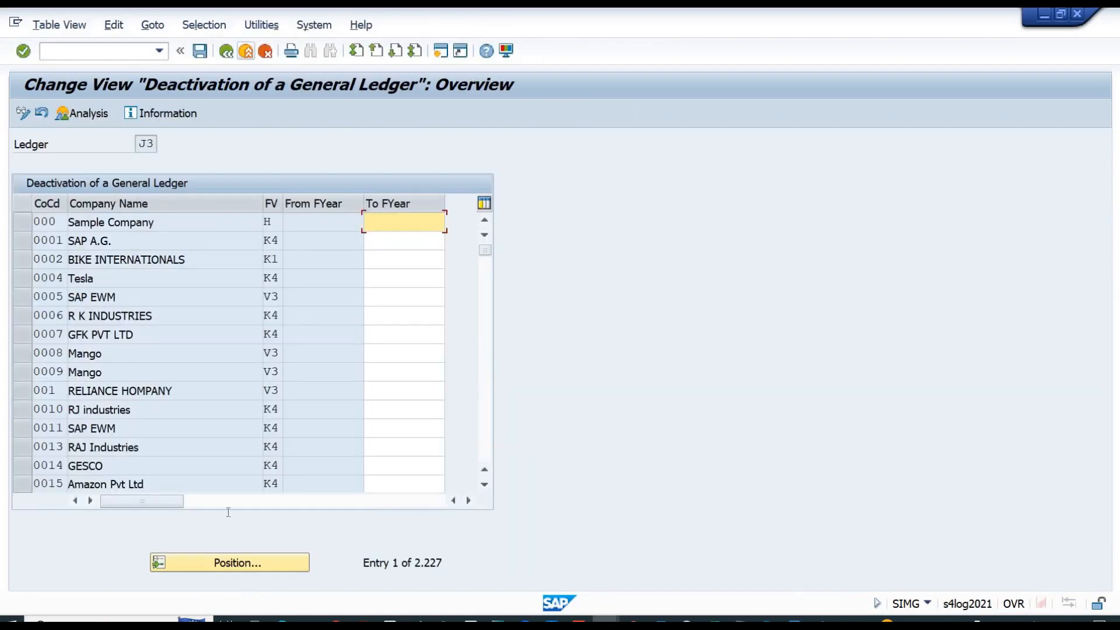
click(238, 563)
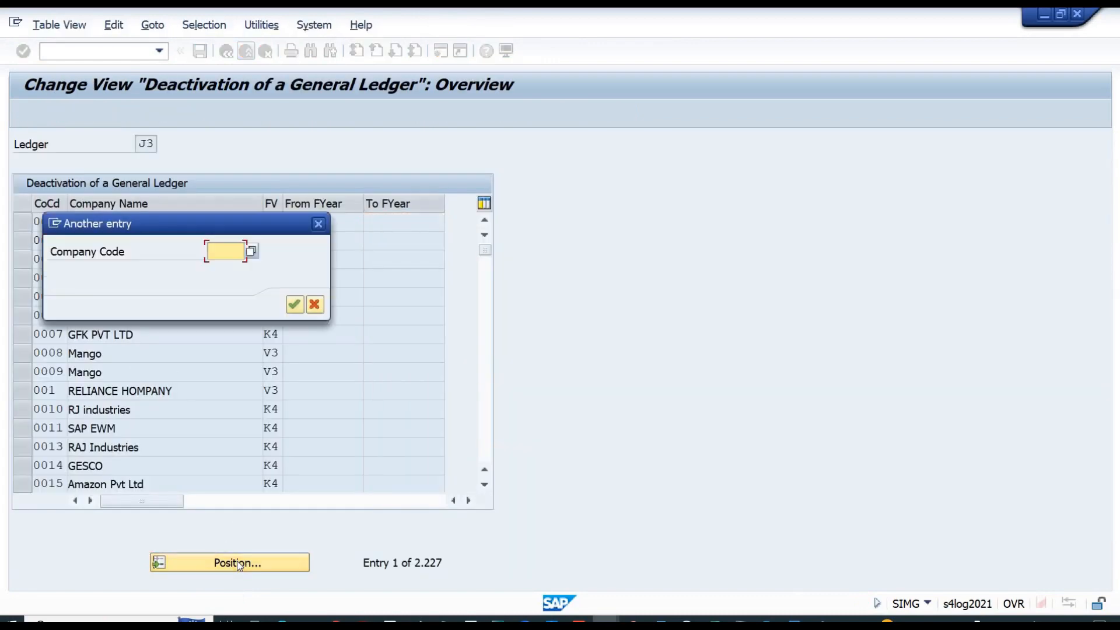
text(1302)
key(Return)
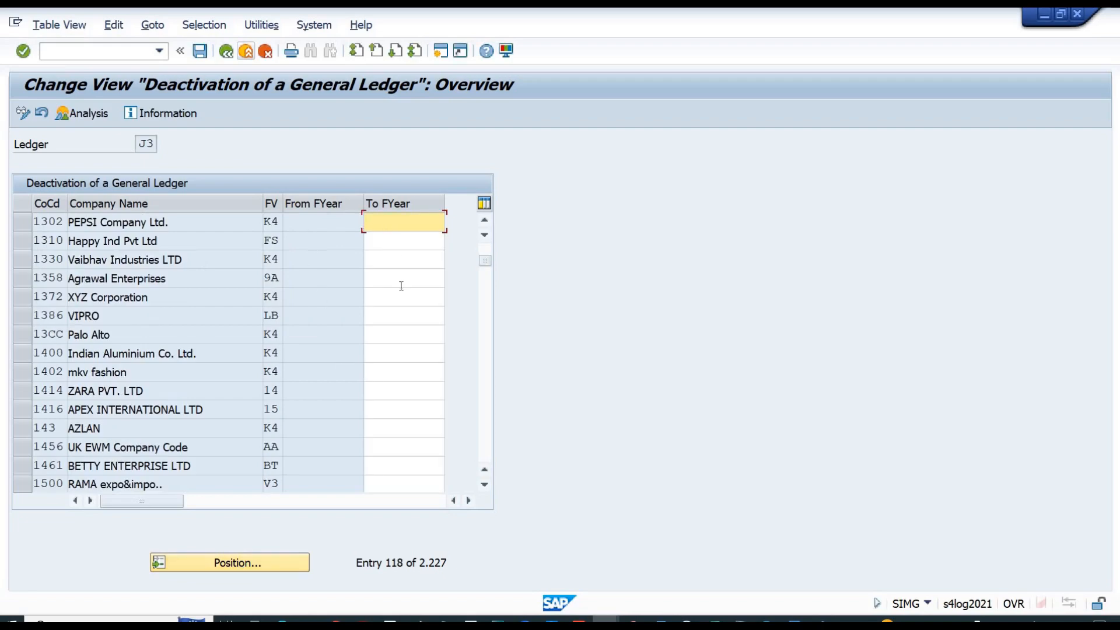
text(9999)
key(Return)
click(202, 54)
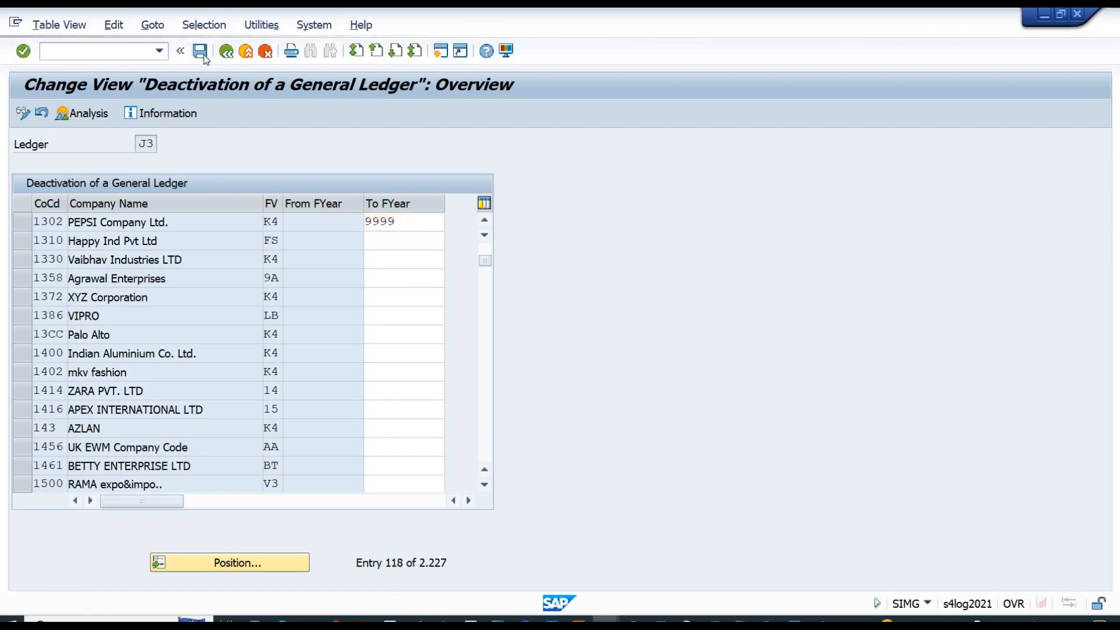
key(Return)
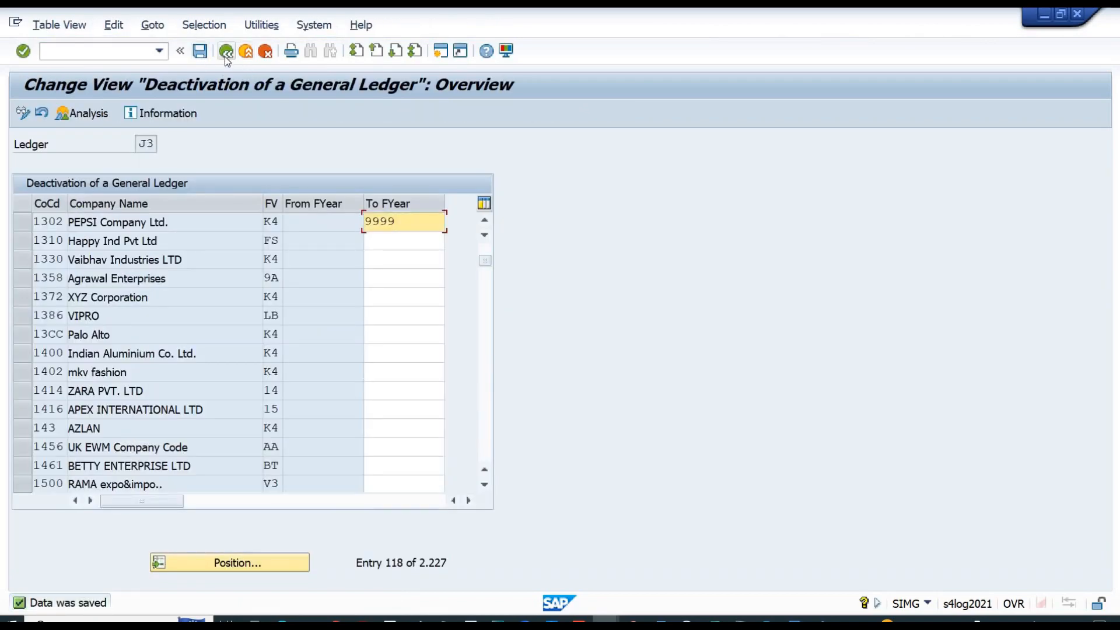
- Leave the ledger deactivation view, read the exchange rate type message details in the General Ledger Simulation session, and close the expert mode dialog
click(226, 58)
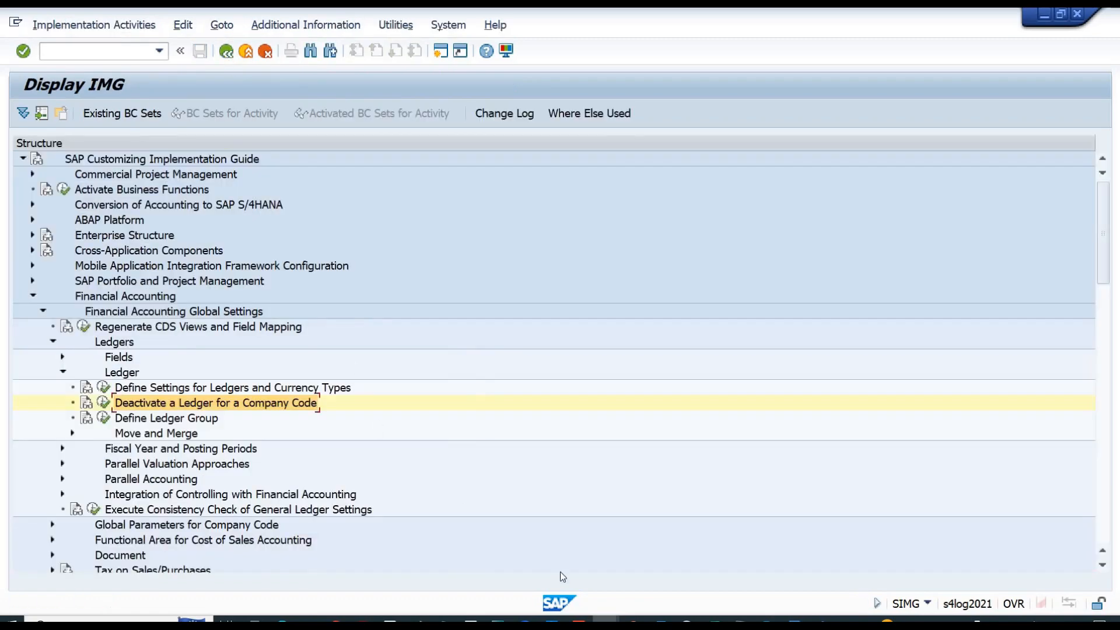
mouse_move(606, 622)
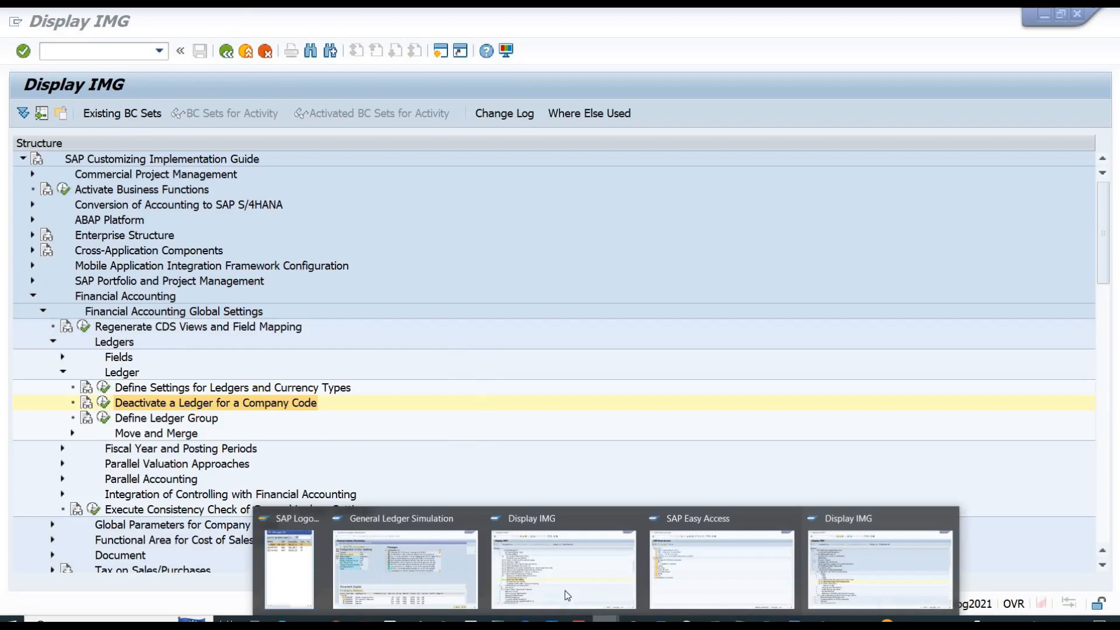
click(405, 566)
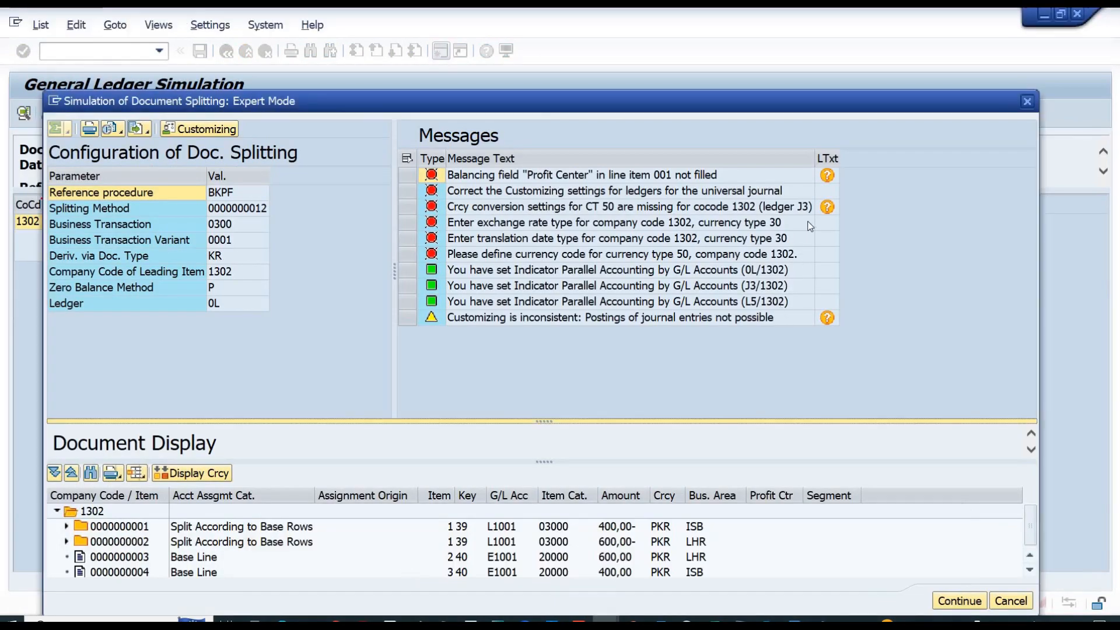
double_click(777, 224)
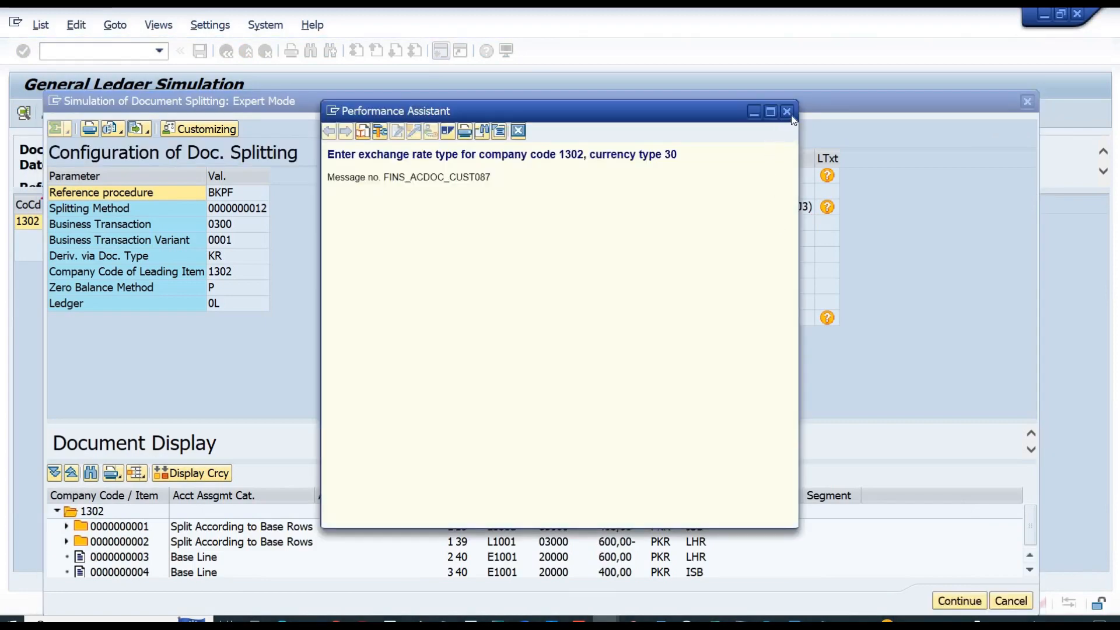
click(791, 114)
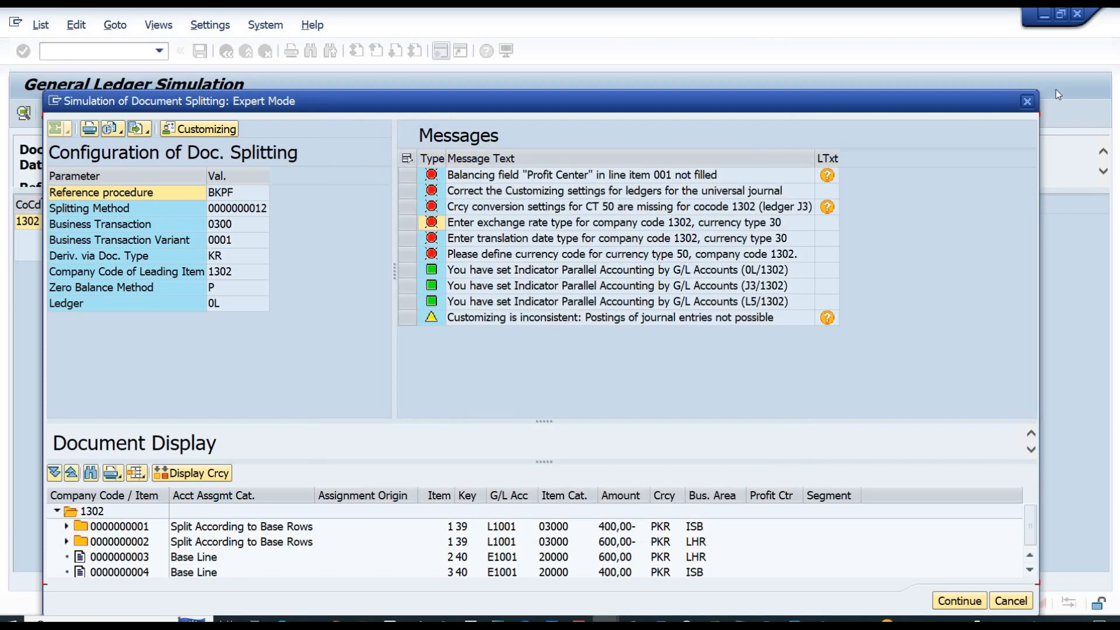
click(1027, 103)
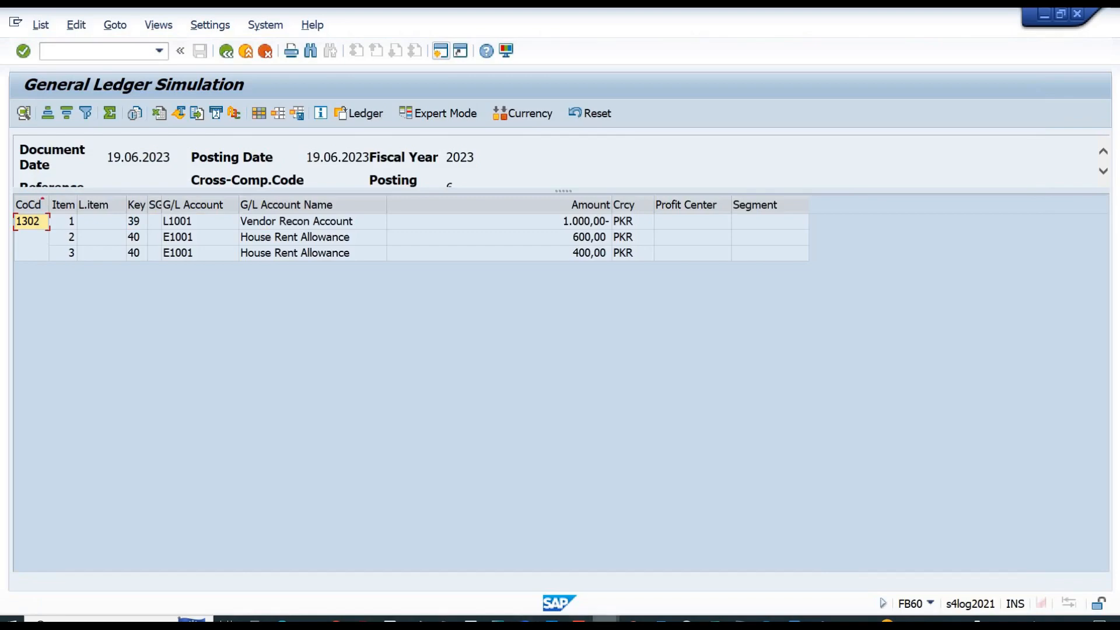
- In the IMG session showing Document Splitting, look at Classify Document Types for Document Splitting and Check Item Category, leaving each without changes
mouse_move(606, 618)
click(538, 580)
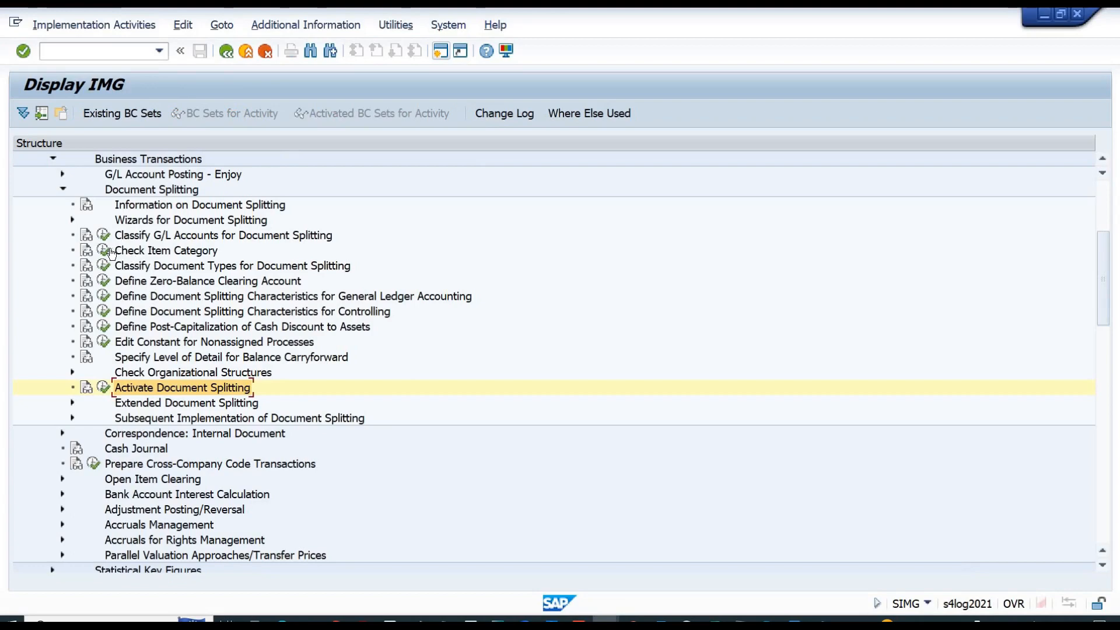
click(104, 267)
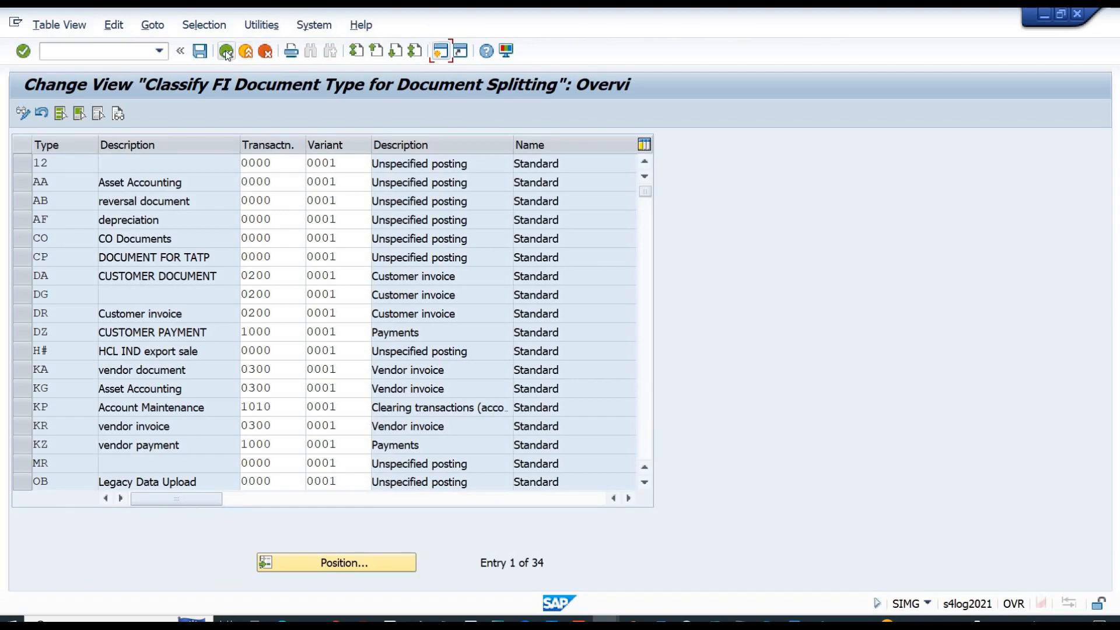
click(225, 50)
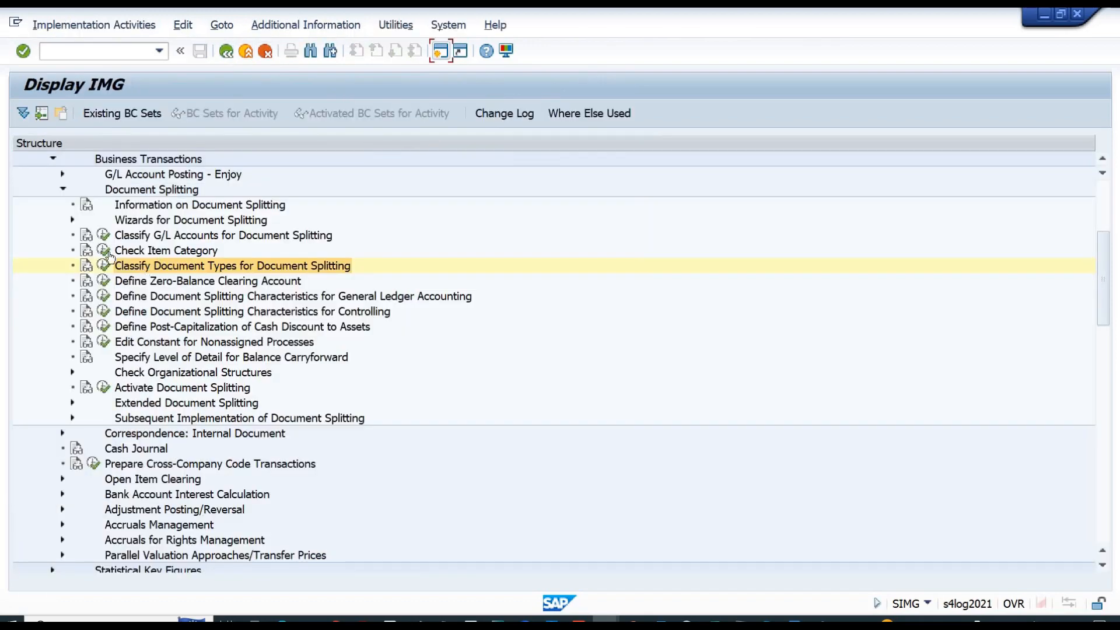
click(104, 252)
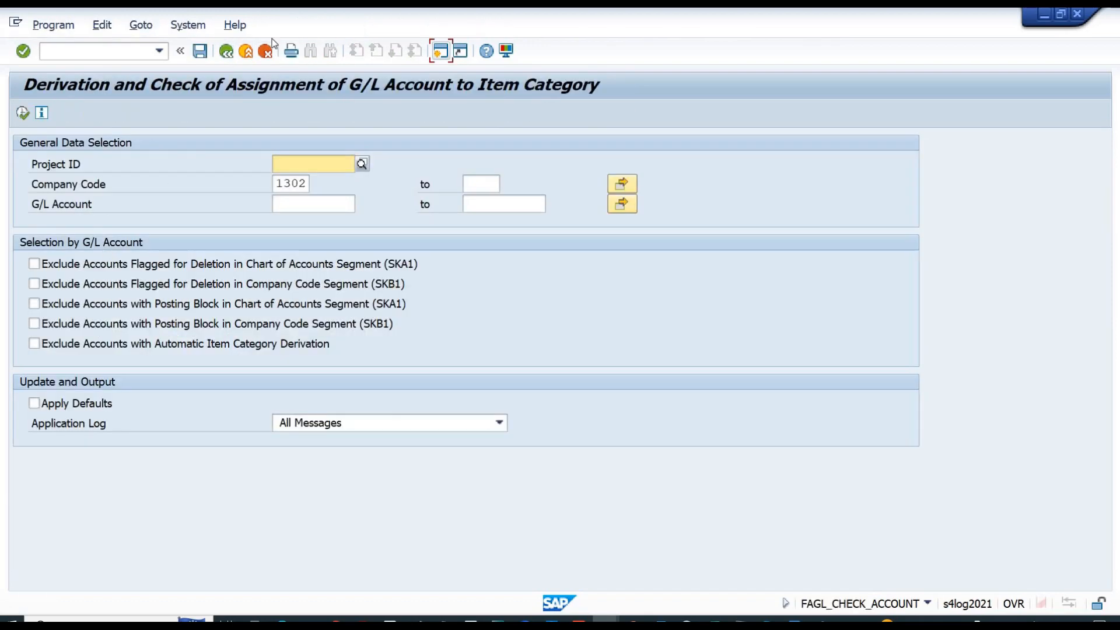
click(228, 51)
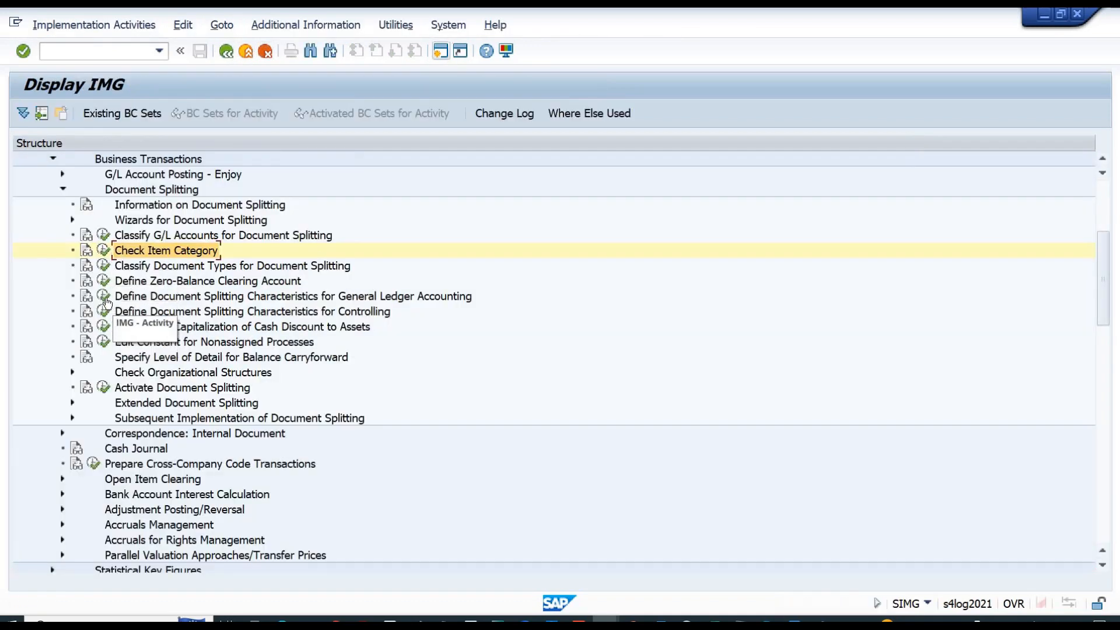
- Make Profit Center non-mandatory in the document splitting characteristics for General Ledger Accounting, and save to the company code 1302 customizing request
click(105, 297)
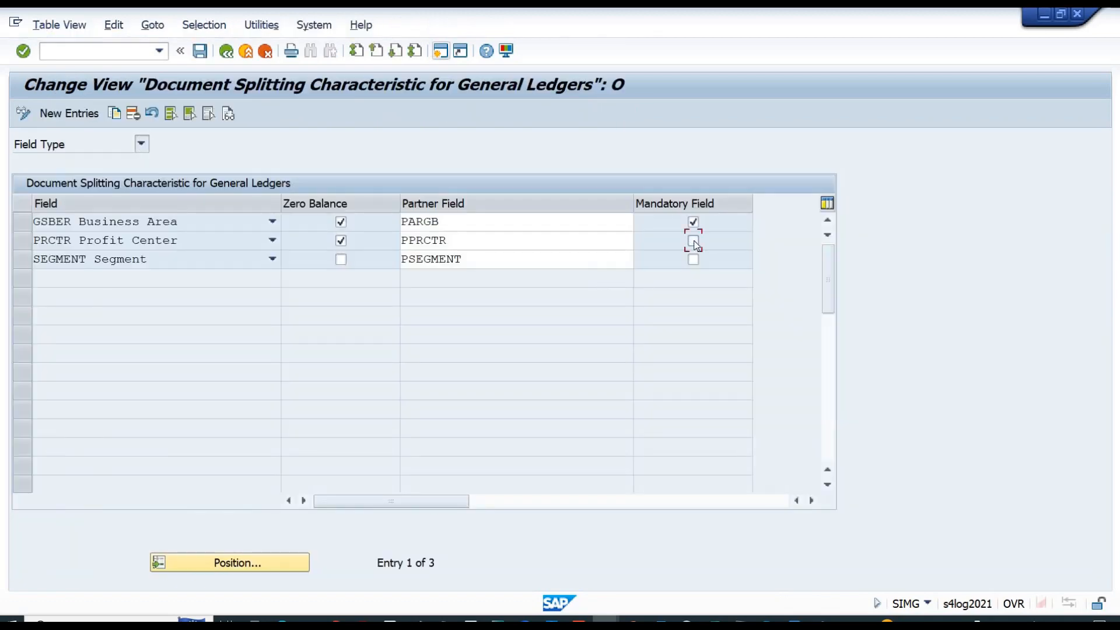
click(515, 235)
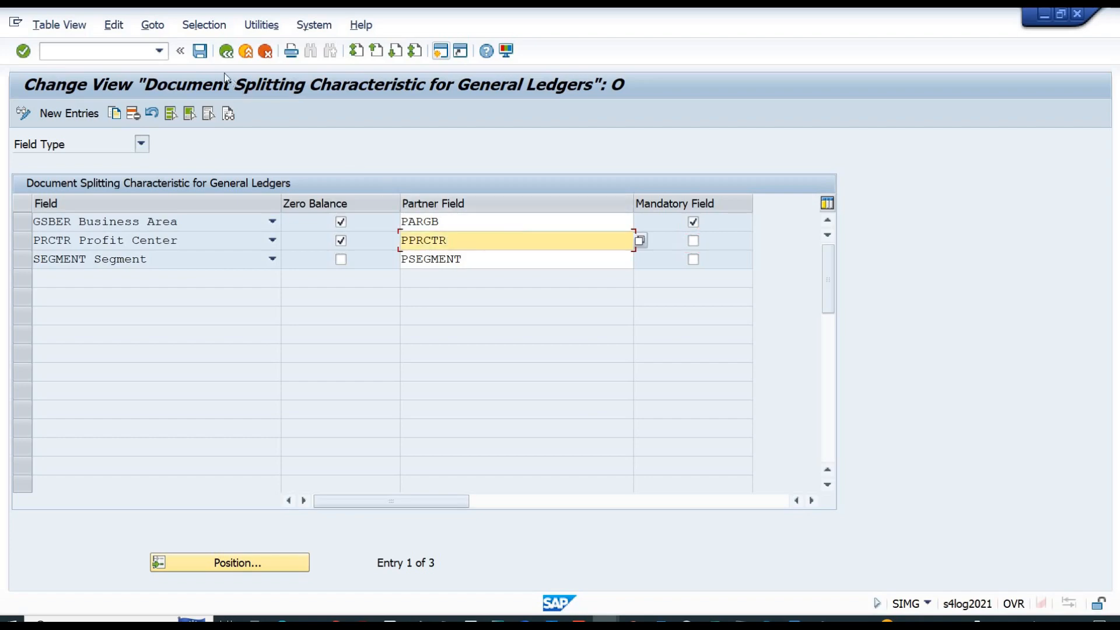
click(200, 52)
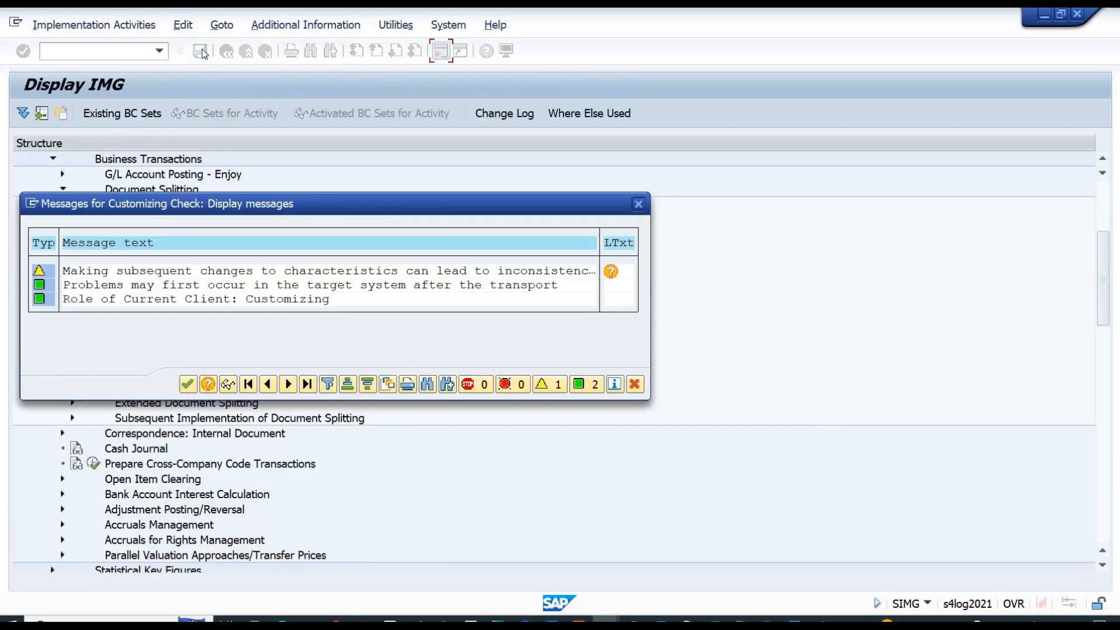
key(Return)
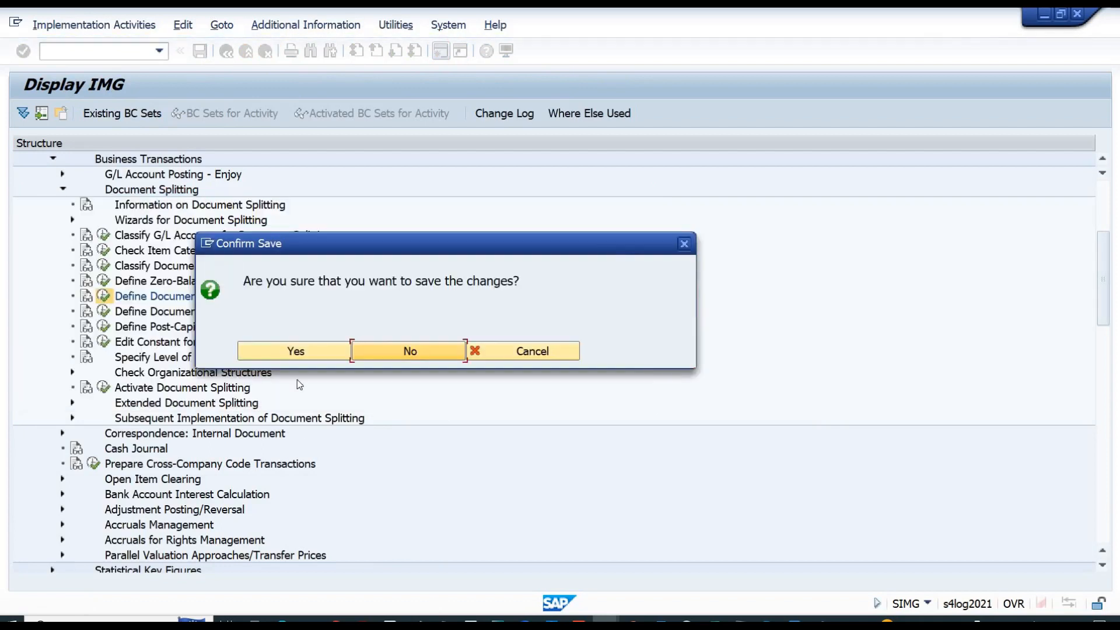
click(293, 358)
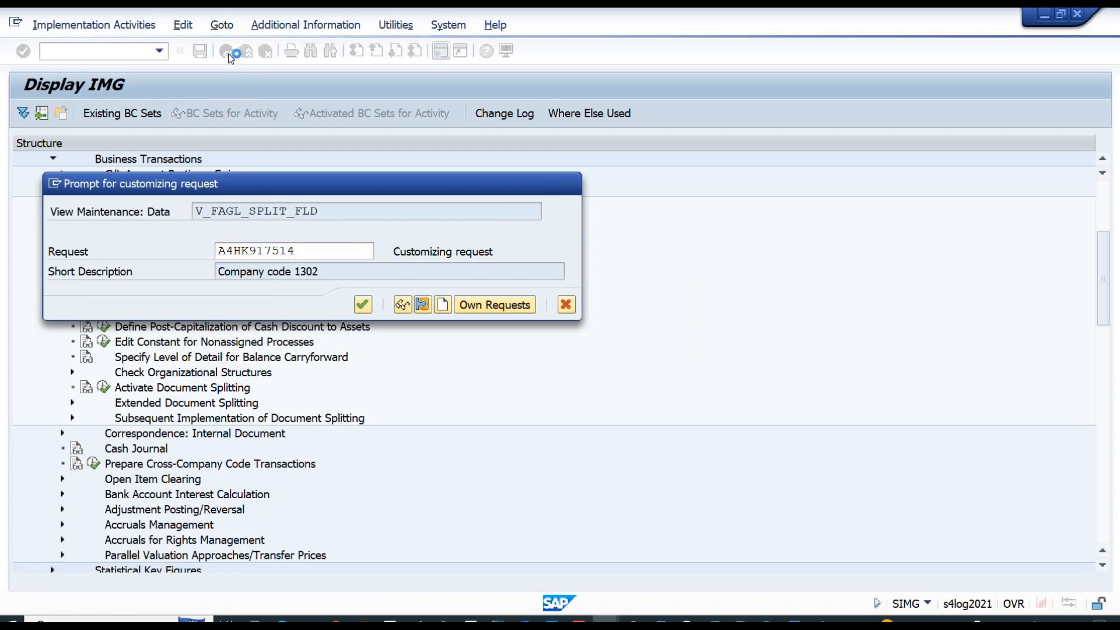
key(Return)
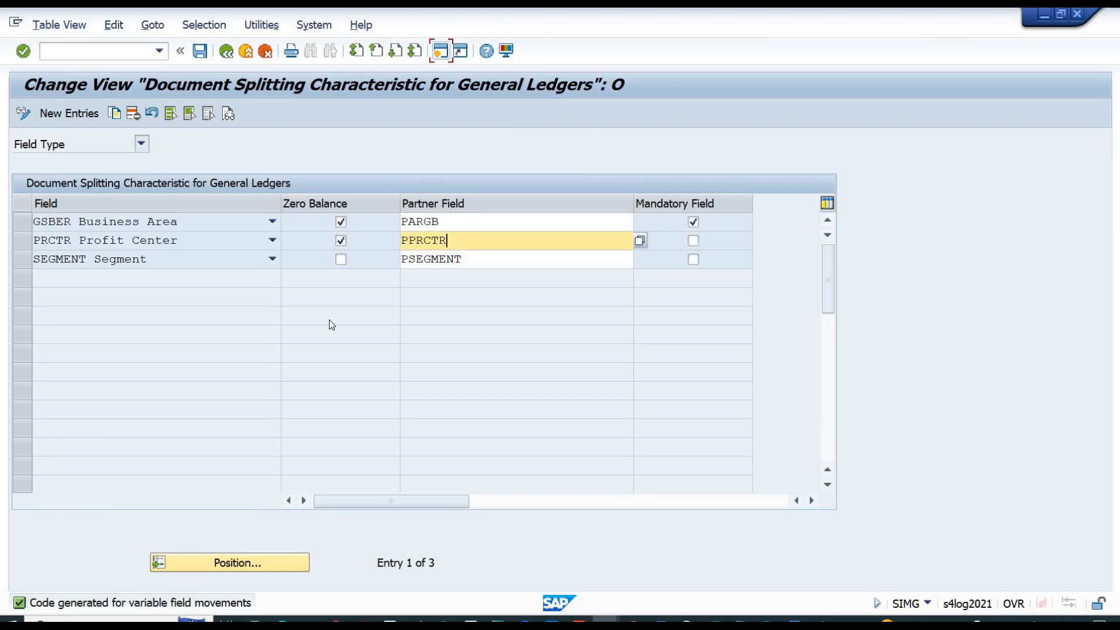
click(227, 54)
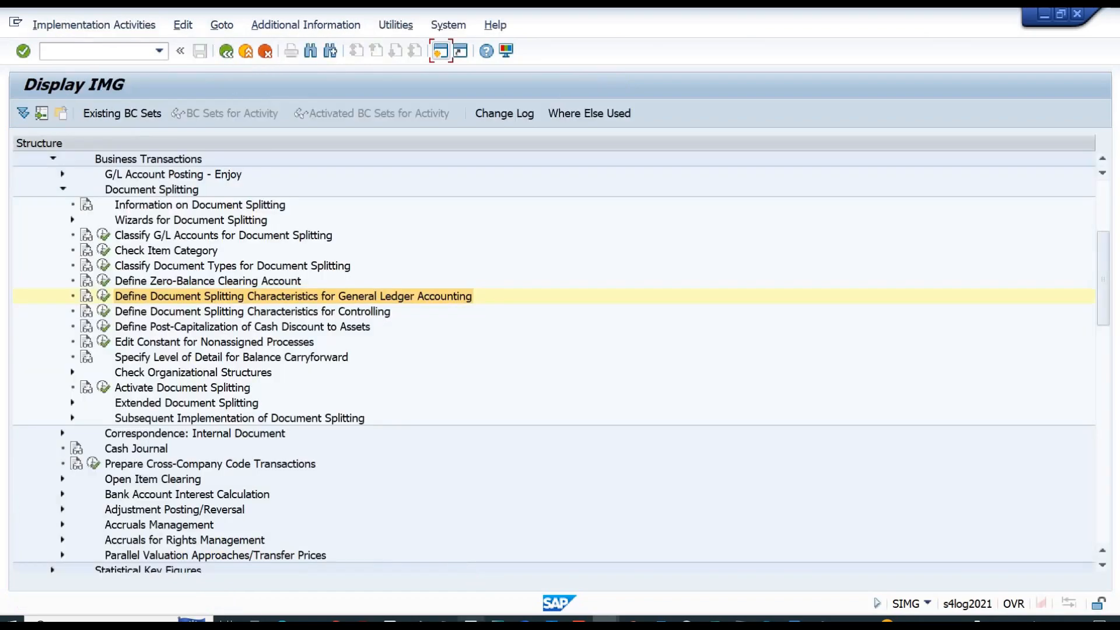
- Discard the vendor invoice in the General Ledger Simulation session and restart transaction FB60
click(607, 623)
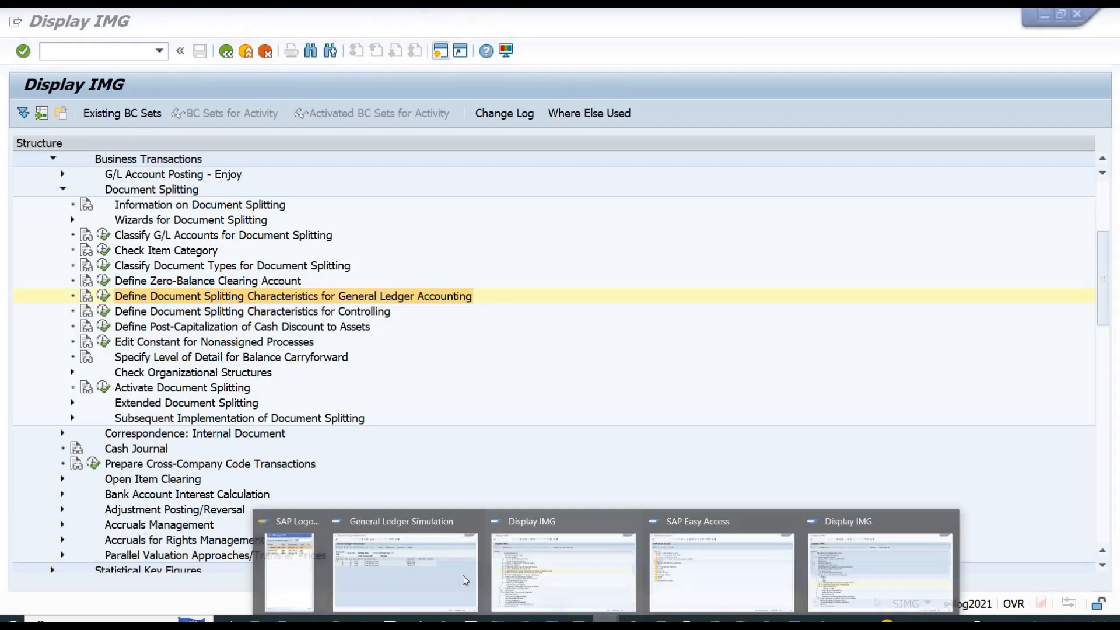
click(420, 570)
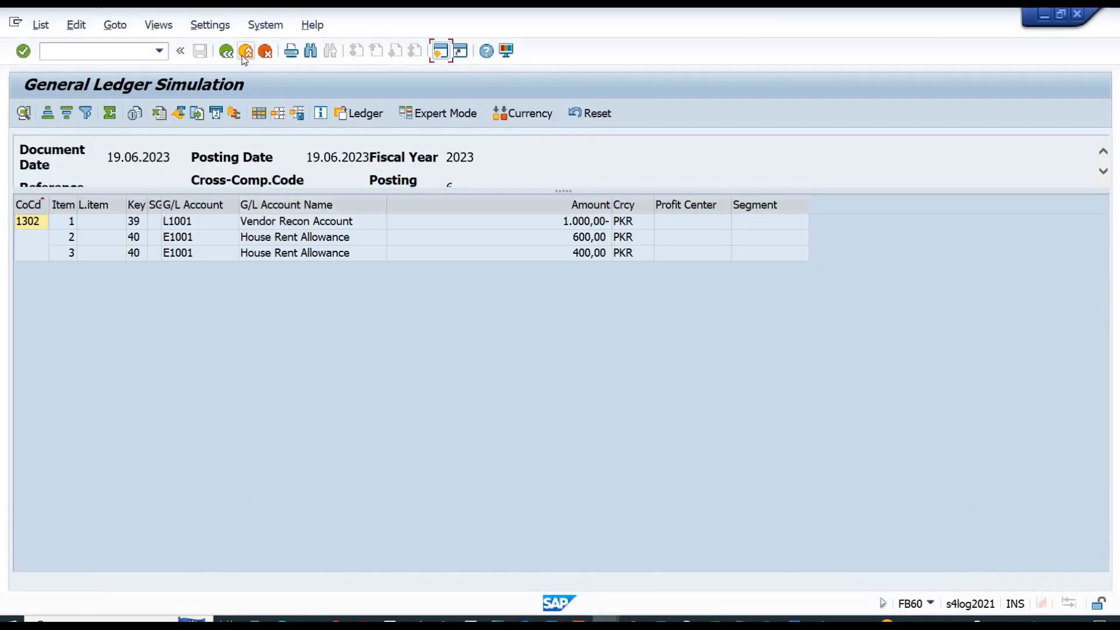
click(245, 52)
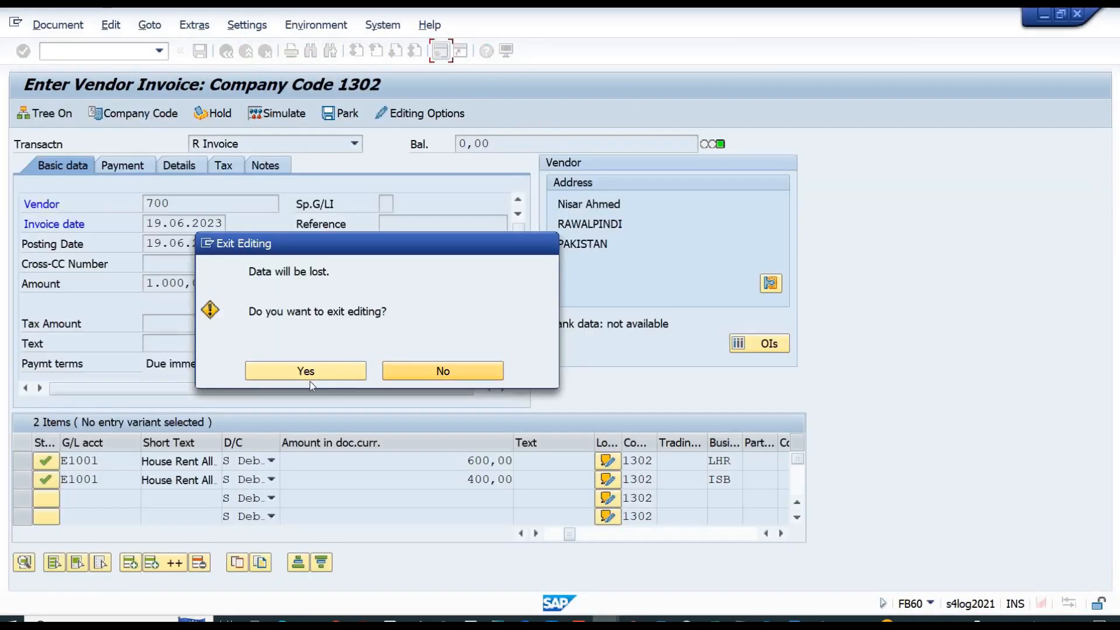
click(303, 373)
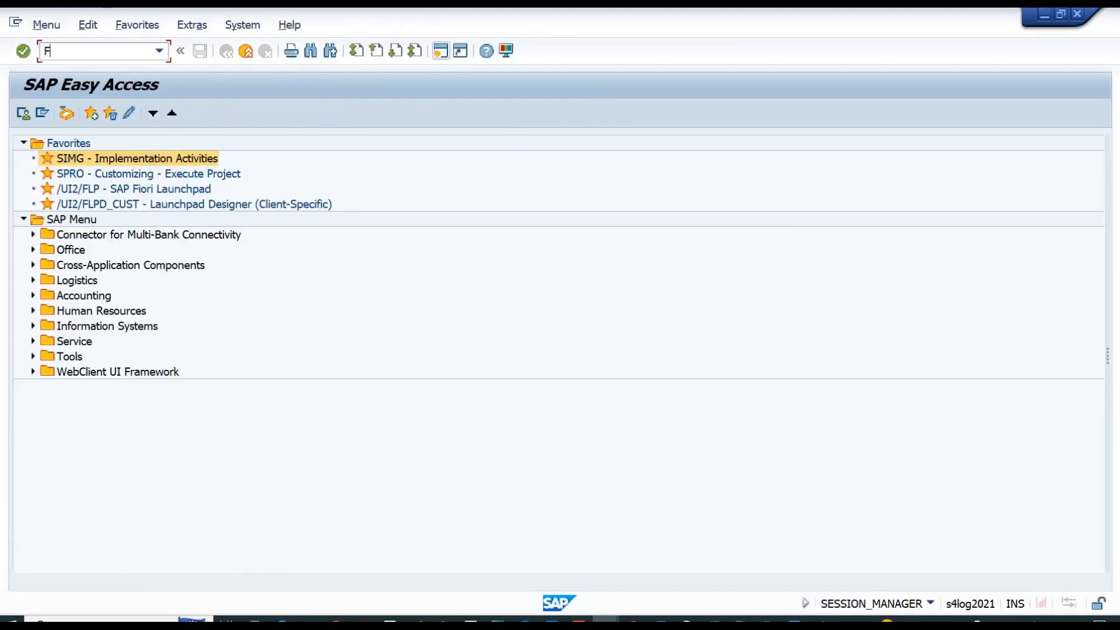
text(FB60)
key(Return)
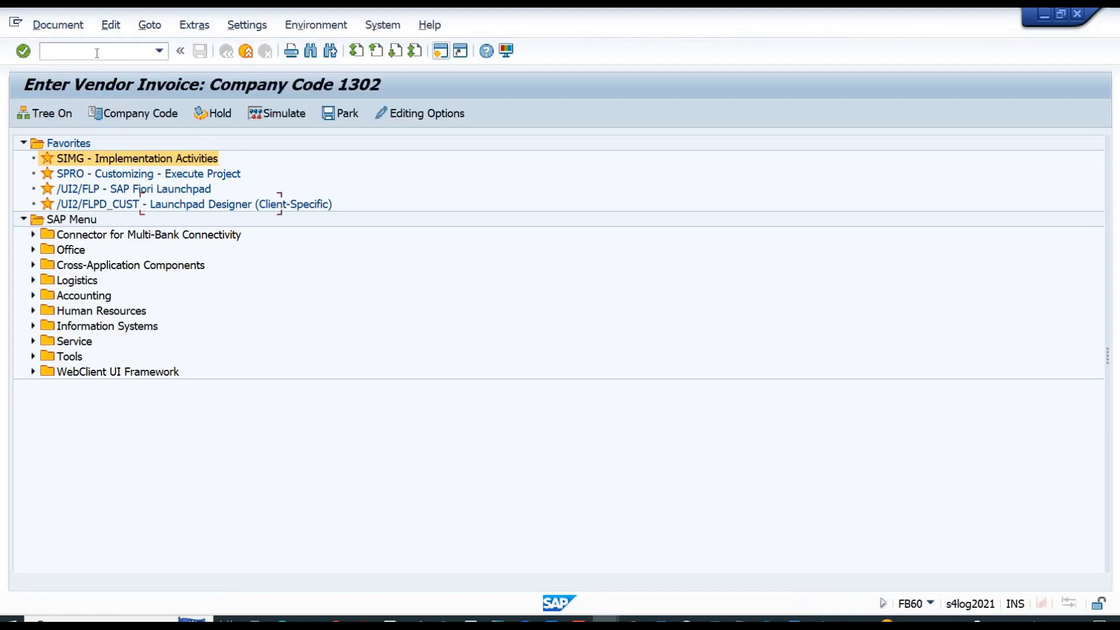
- Fill in the invoice header with the vendor number, invoice date 19.06.2023 and an amount of 1000 PKR
text(700)
key(Tab)
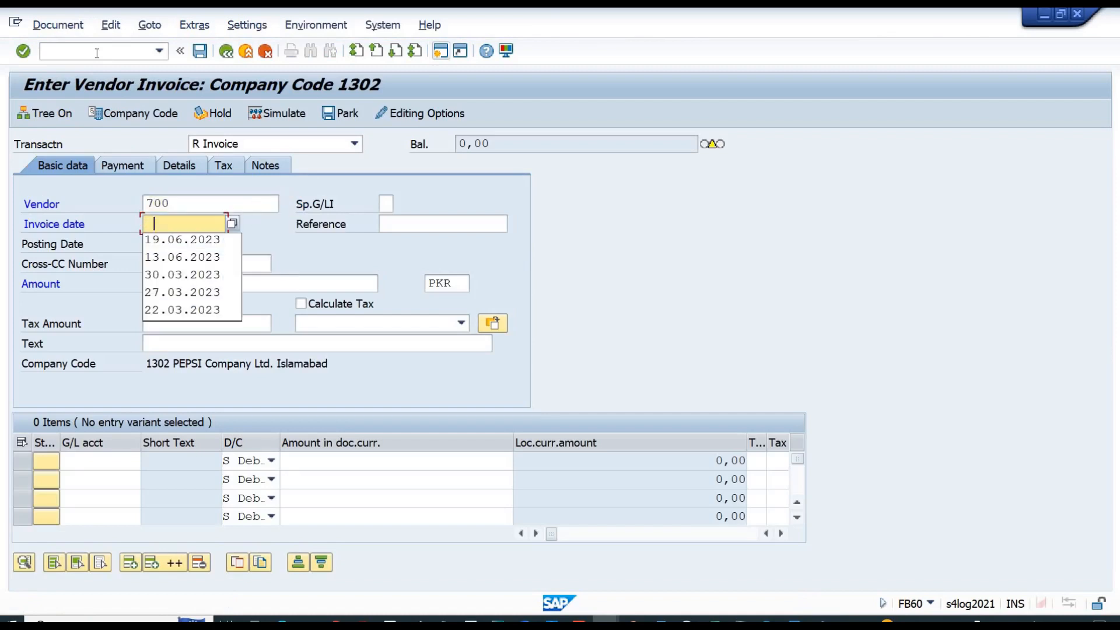
key(Down)
key(Return)
key(Tab)
key(Tab)
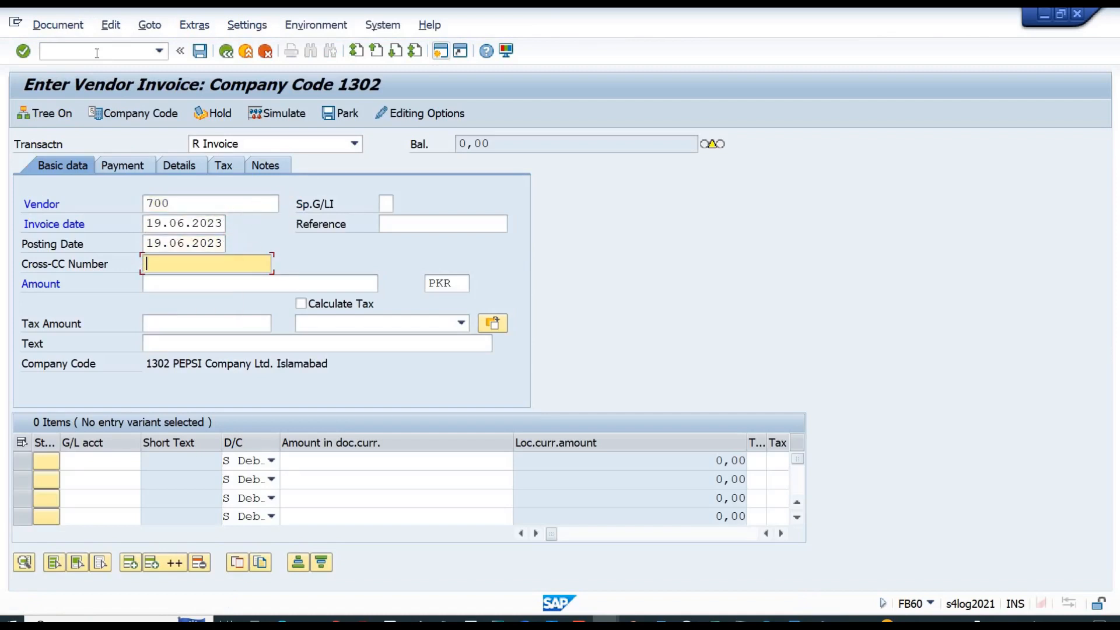
key(Tab)
text(1000)
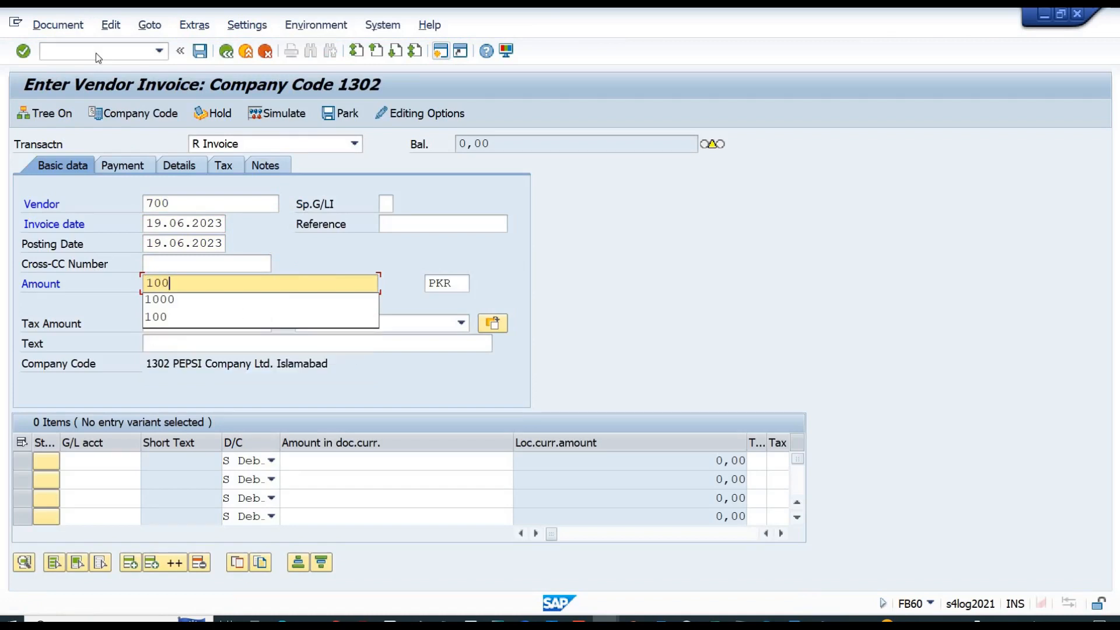
key(Return)
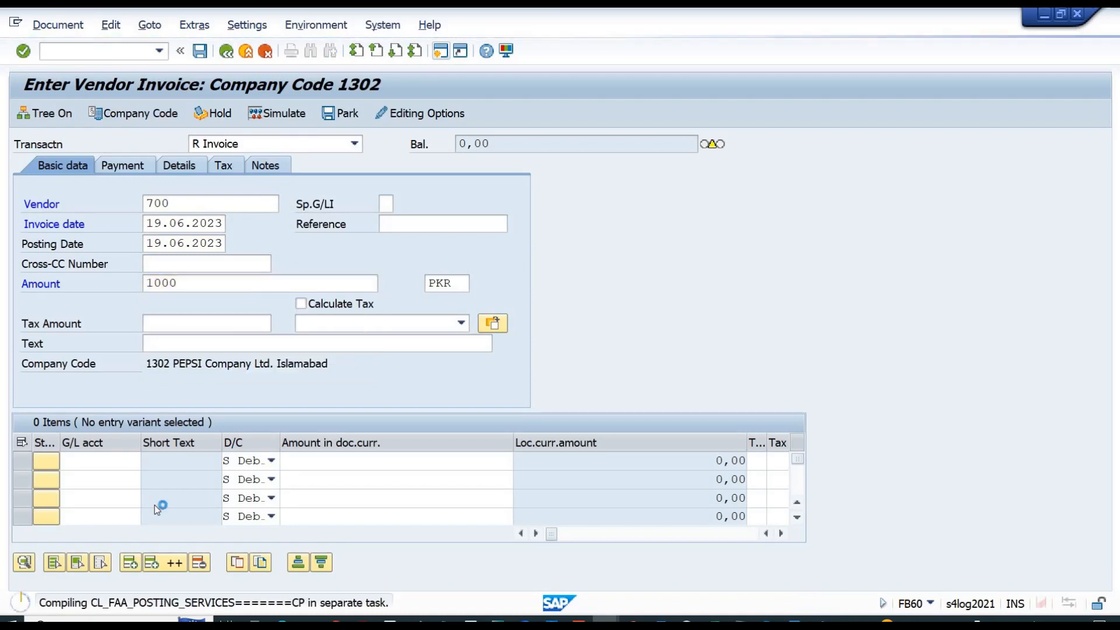
- Enter the first invoice line as a debit of 700 to G/L account E1001 with business area LHR
click(92, 462)
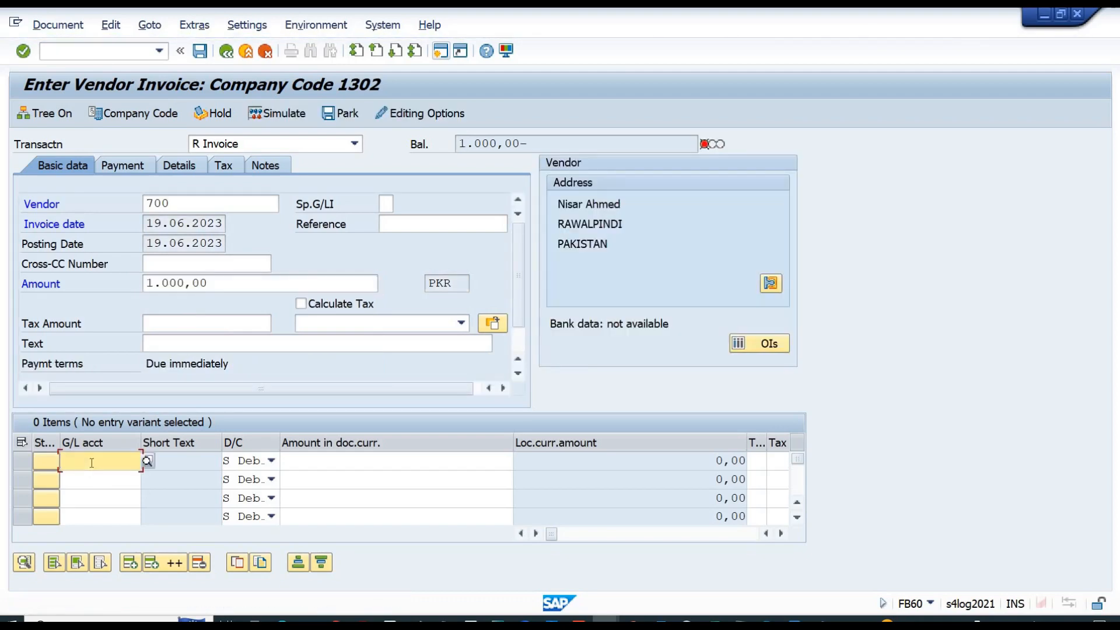
text(E100)
key(Tab)
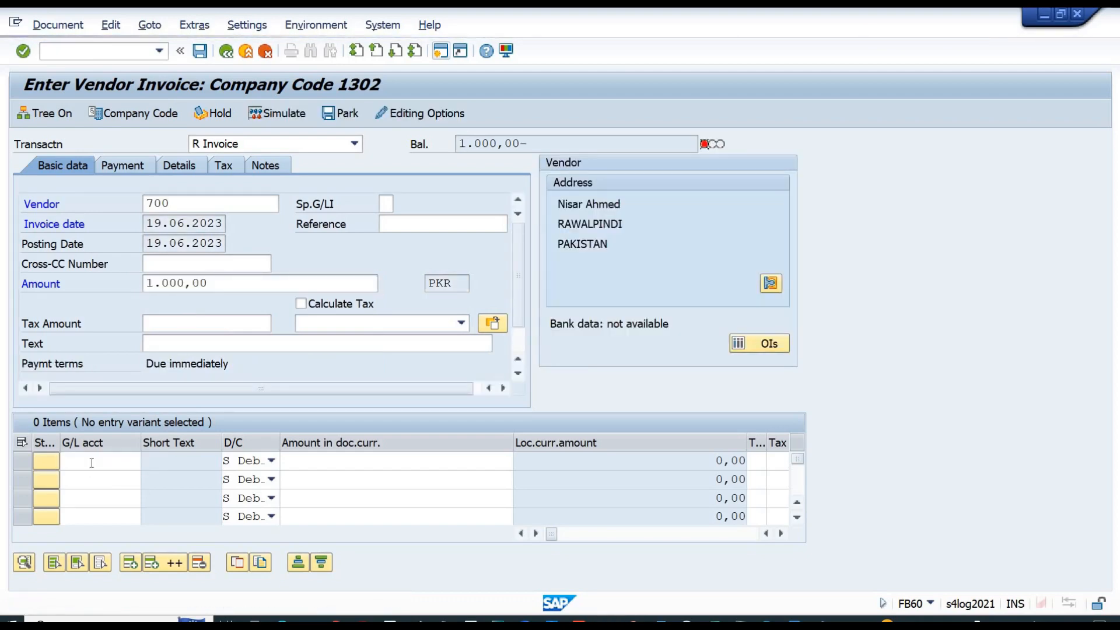
key(Tab)
text(7)
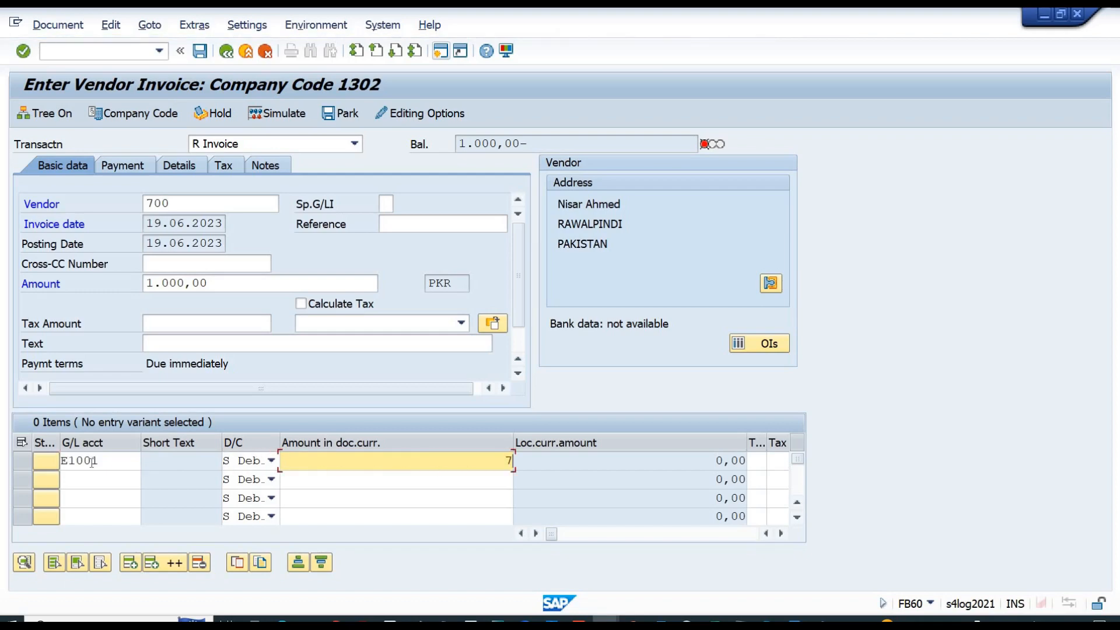
text(00)
key(Tab)
key(Tab)
key(Tab)
key(Tab)
key(Tab)
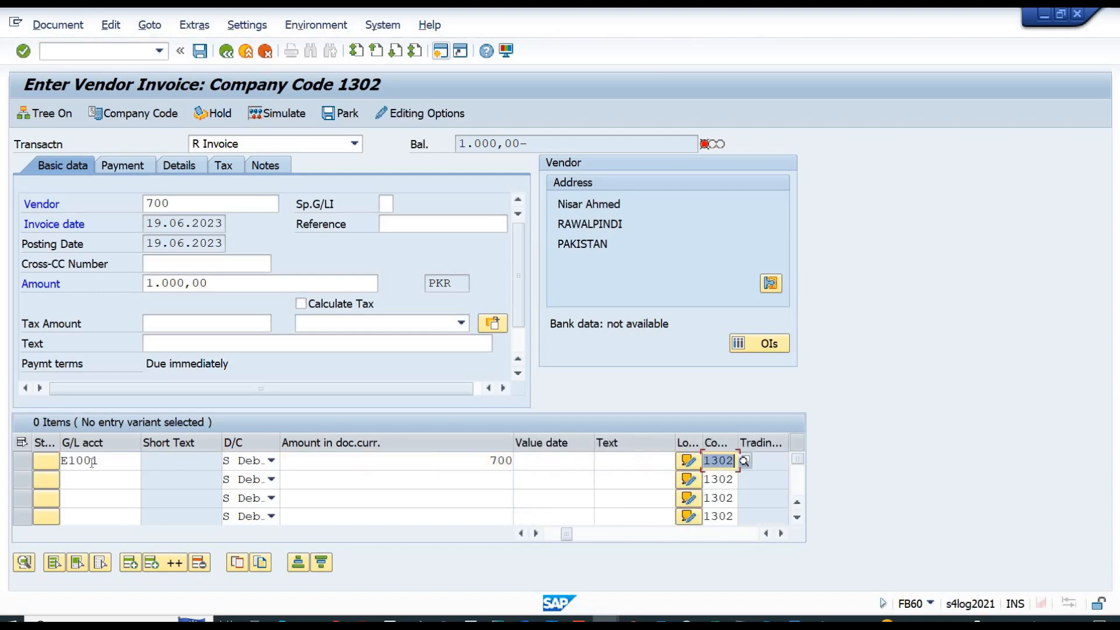
key(Tab)
key(Tab)
double_click(68, 461)
text(L)
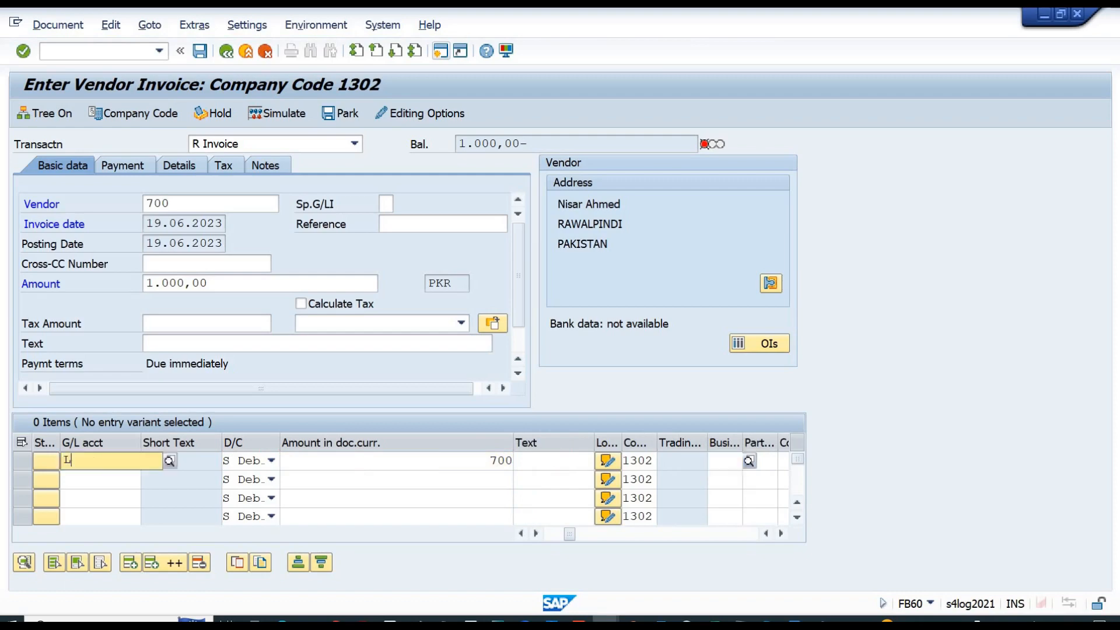
text(HR)
key(Return)
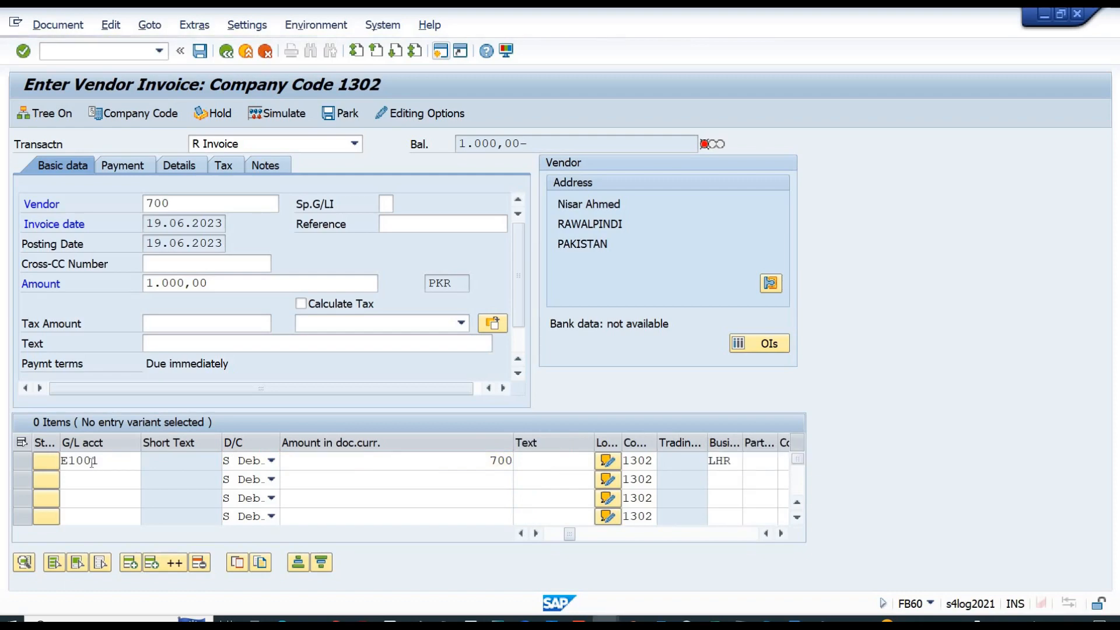
- Enter the second invoice line as a debit of 300 to G/L account E1001 with business area ISB
text(E10)
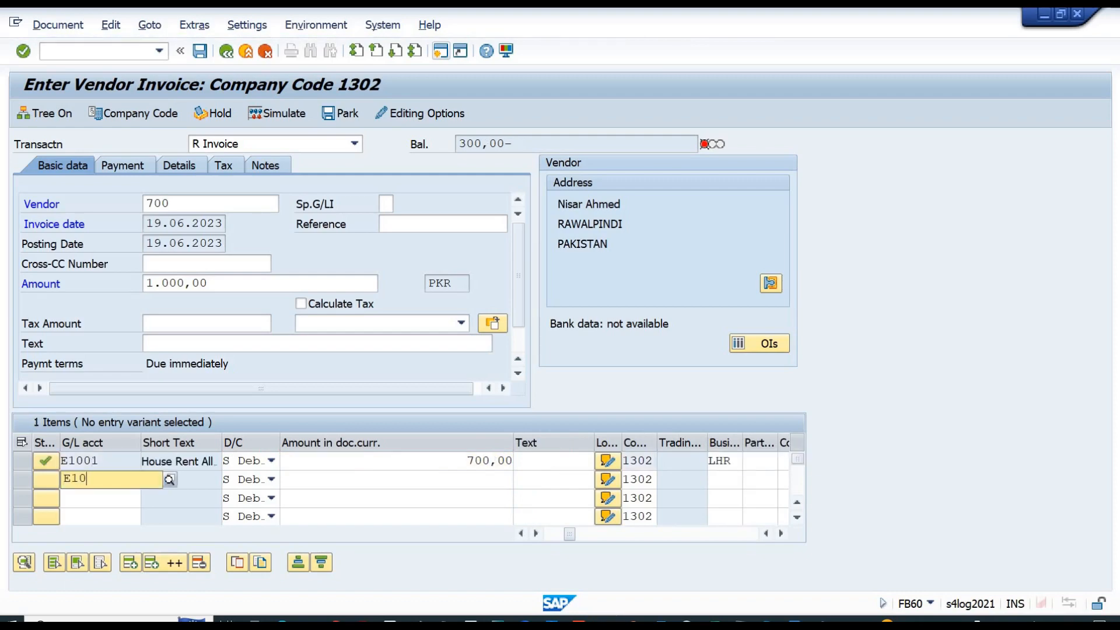
text(01)
key(Tab)
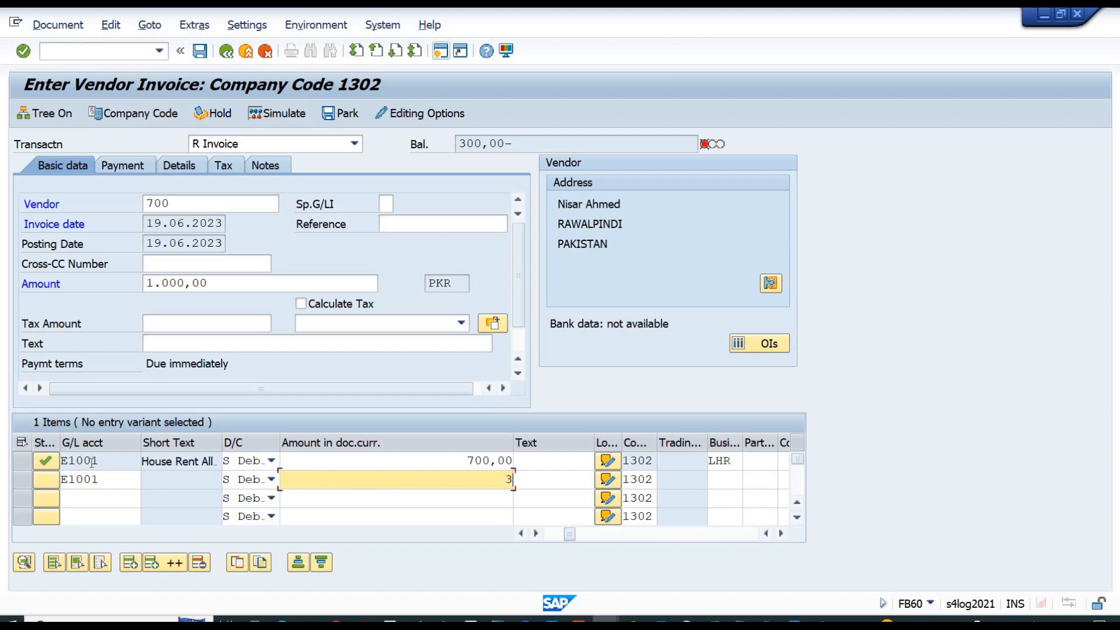
text(300)
key(Tab)
key(Tab)
key(Tab)
key(Tab)
key(Tab)
key(Tab)
key(Tab)
key(Tab)
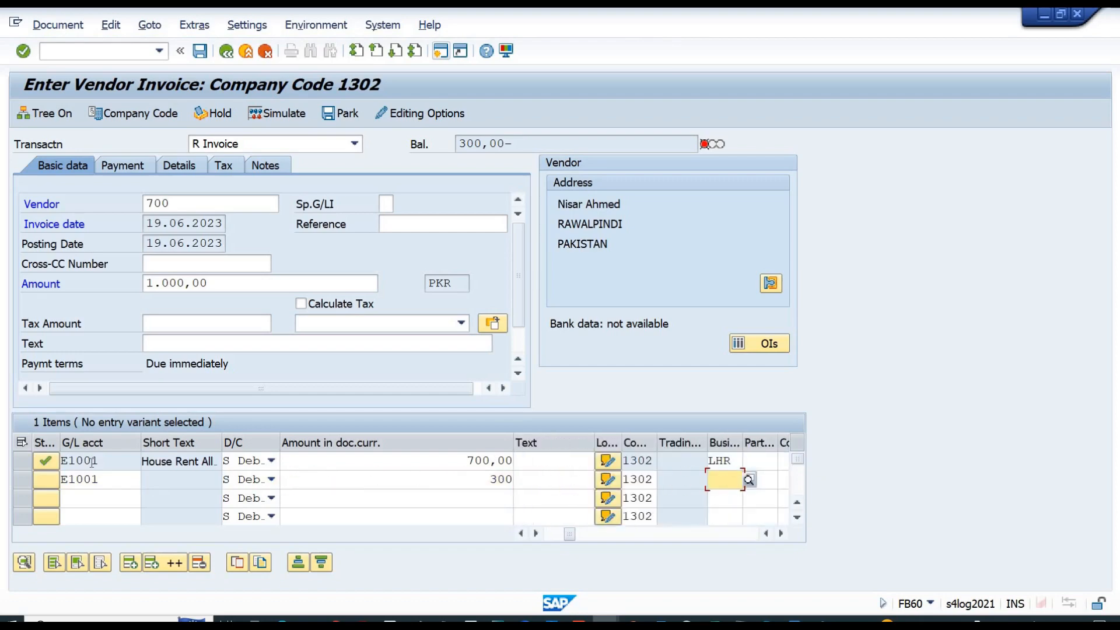
text(ISB)
key(Return)
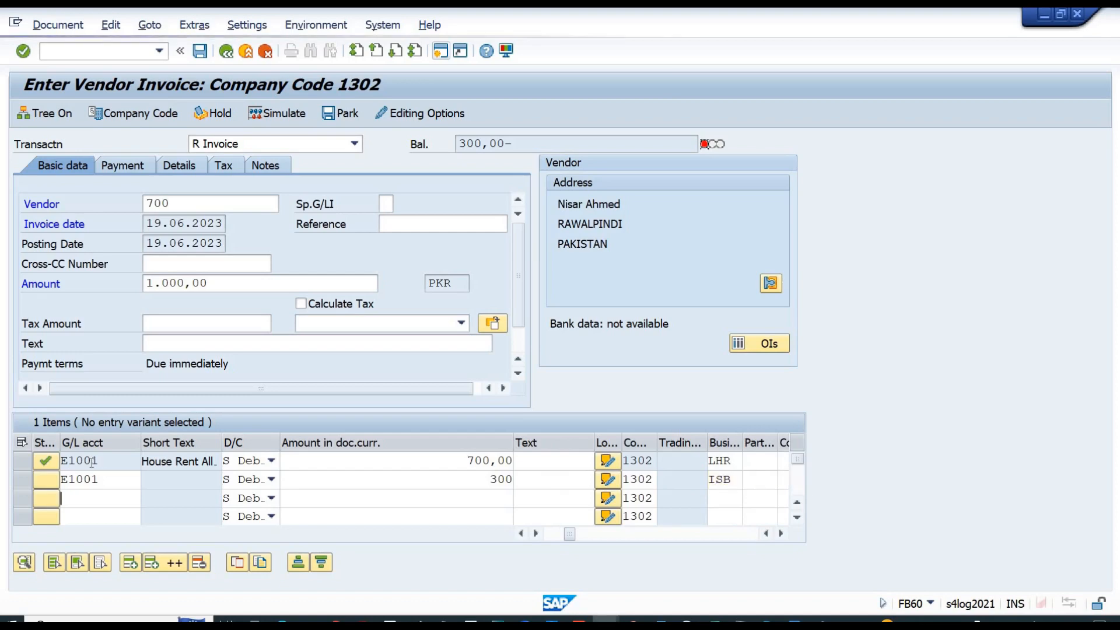
- Simulate the invoice in the general ledger and examine the document splitting errors in expert mode, including the long text for ledger J3
click(58, 25)
click(79, 182)
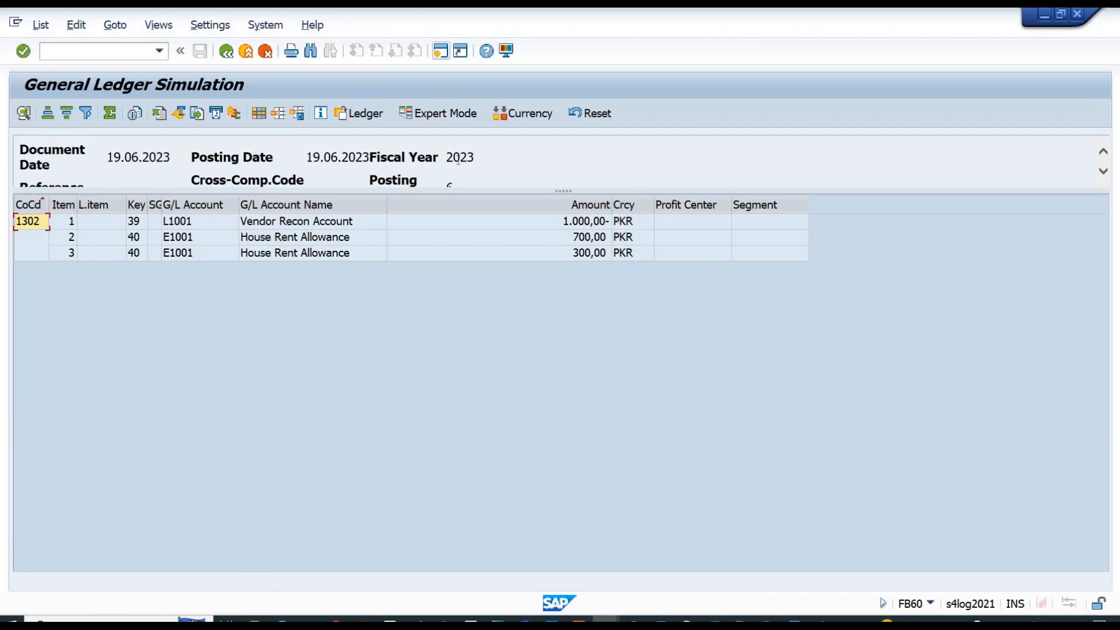
click(433, 114)
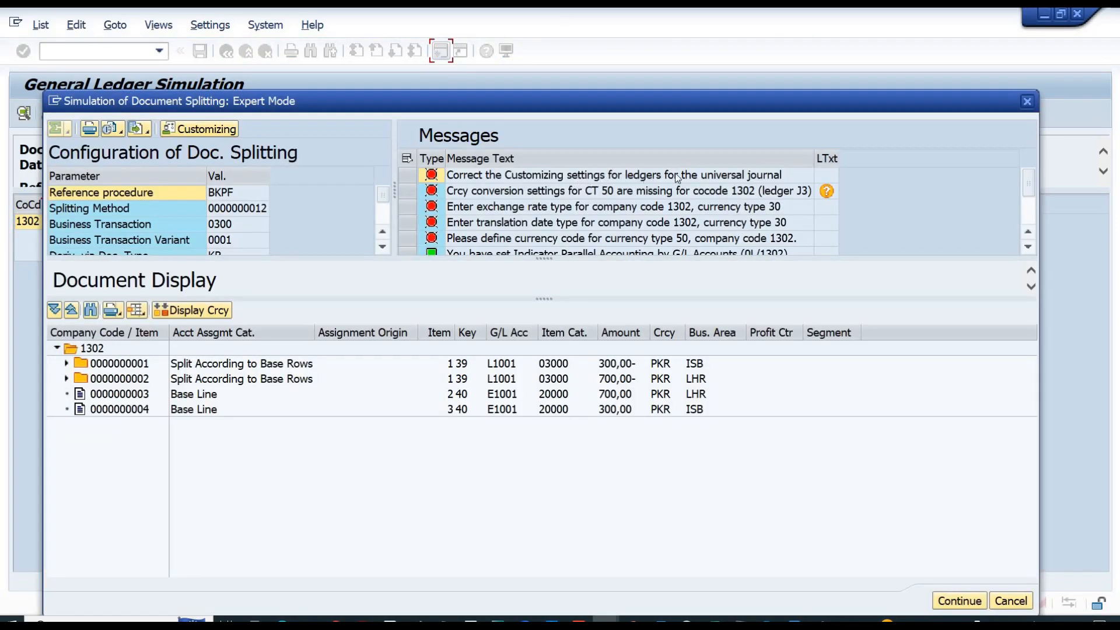
click(680, 174)
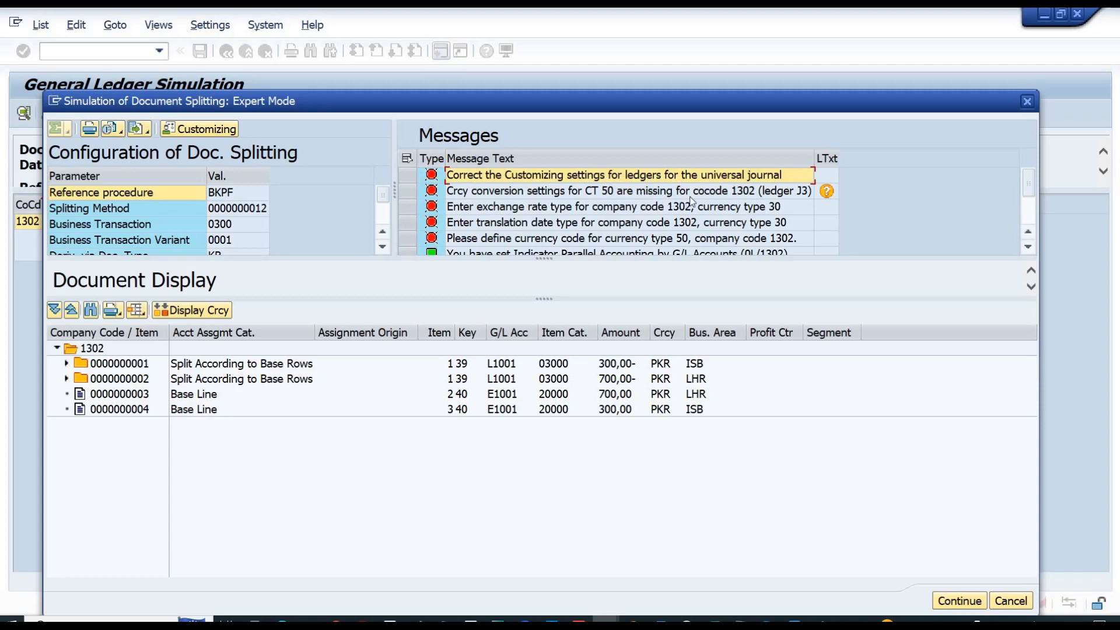
click(829, 194)
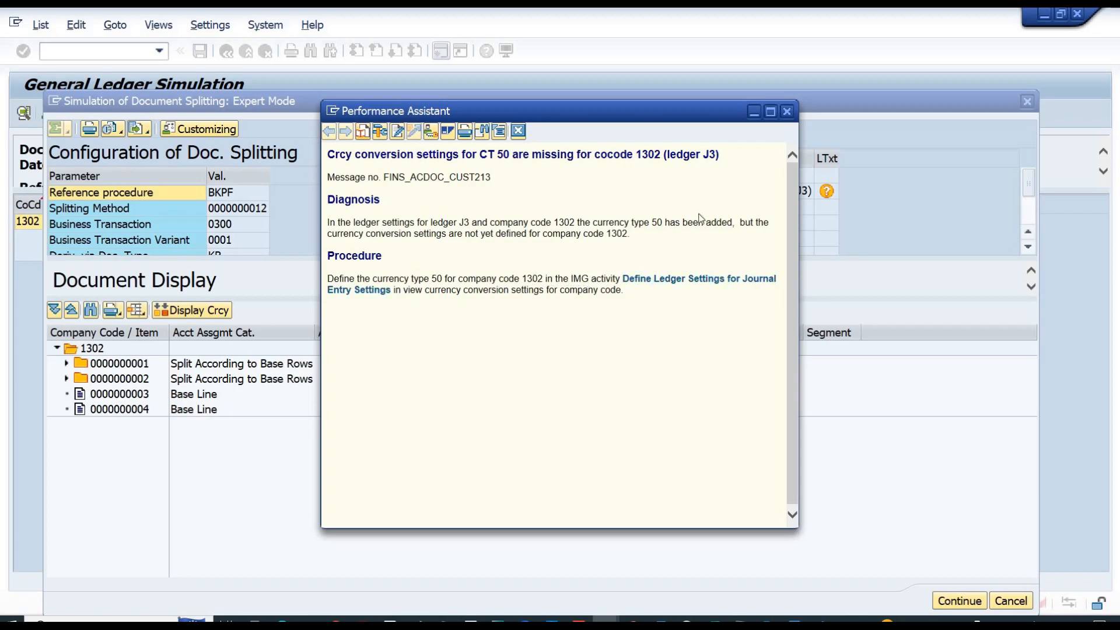
click(787, 111)
click(1026, 103)
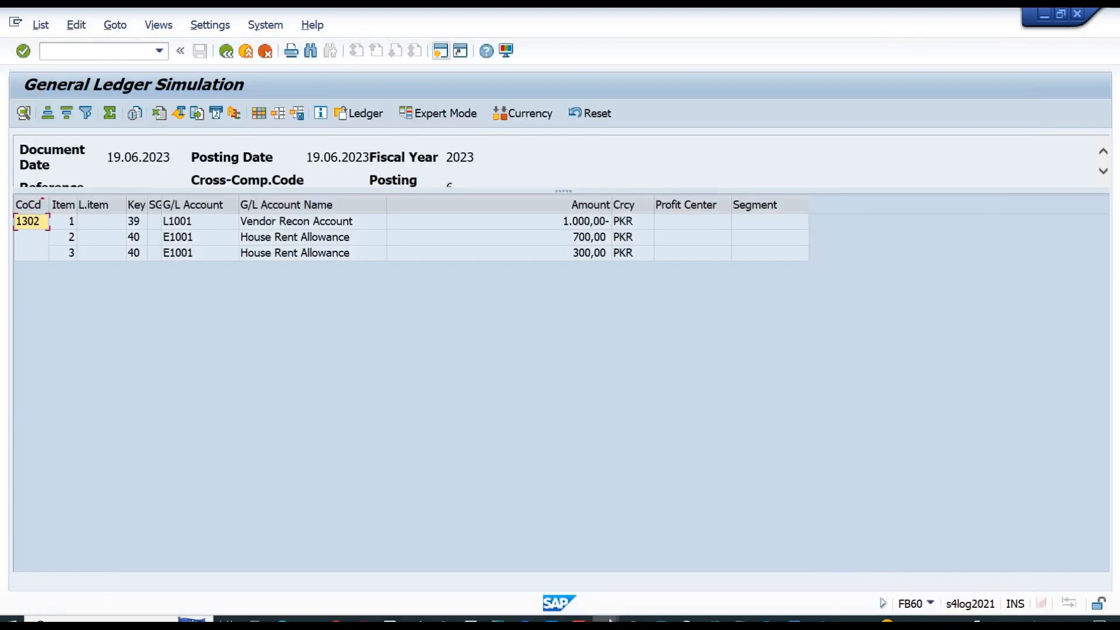
- Switch to the SAP Easy Access session and start transaction FINSC_LEDGER
mouse_move(605, 618)
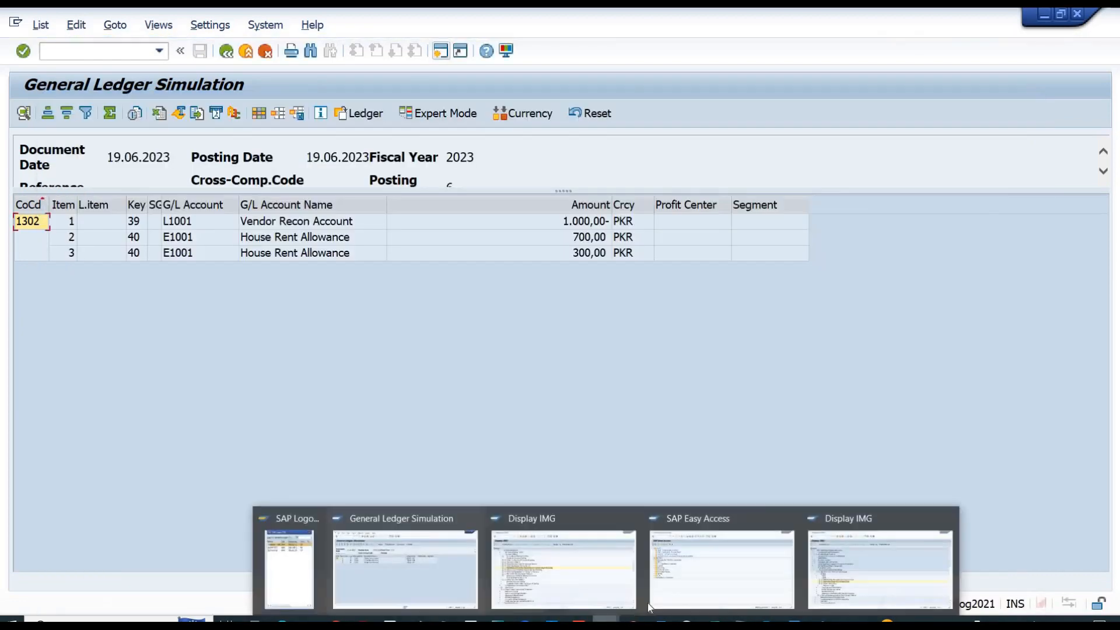
click(695, 586)
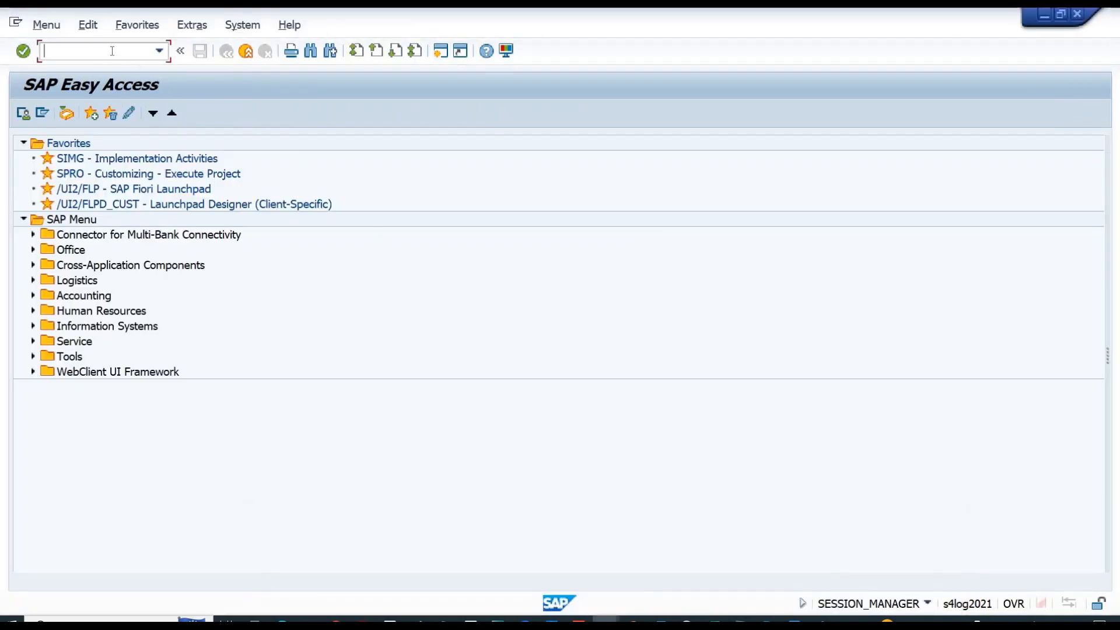
text(FNISC_)
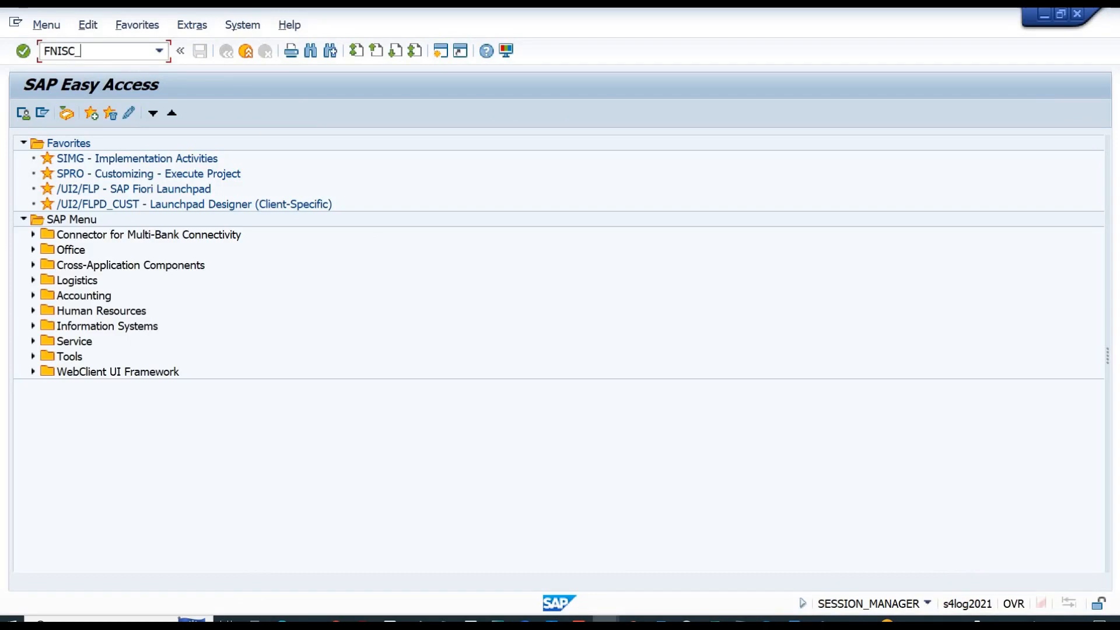
text(LEDGER)
key(Return)
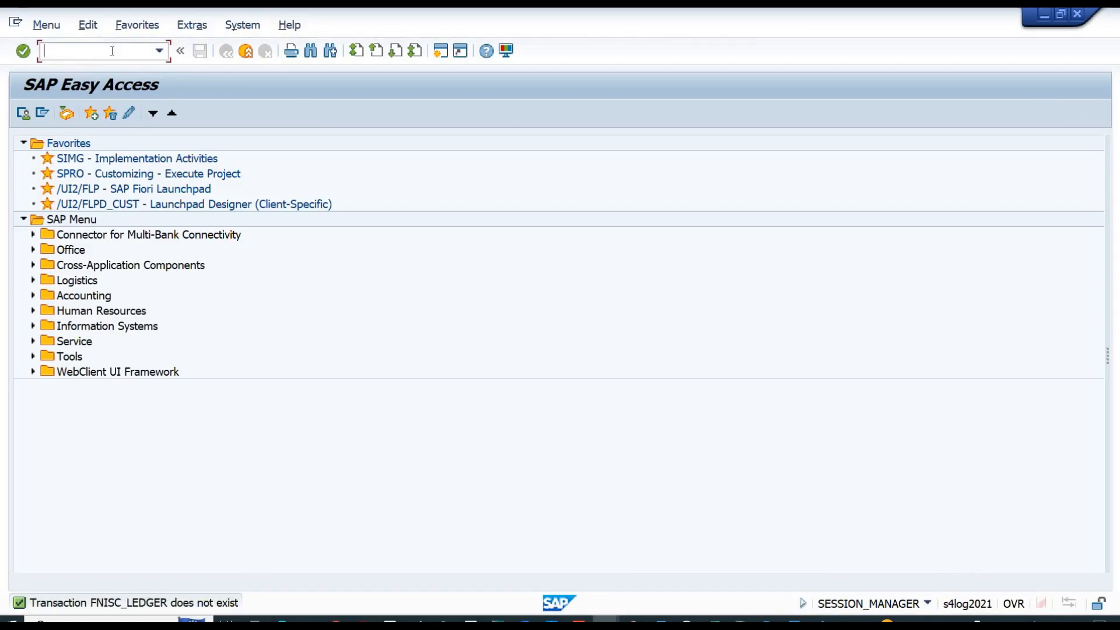
text(FINSC_LEDGER)
key(Return)
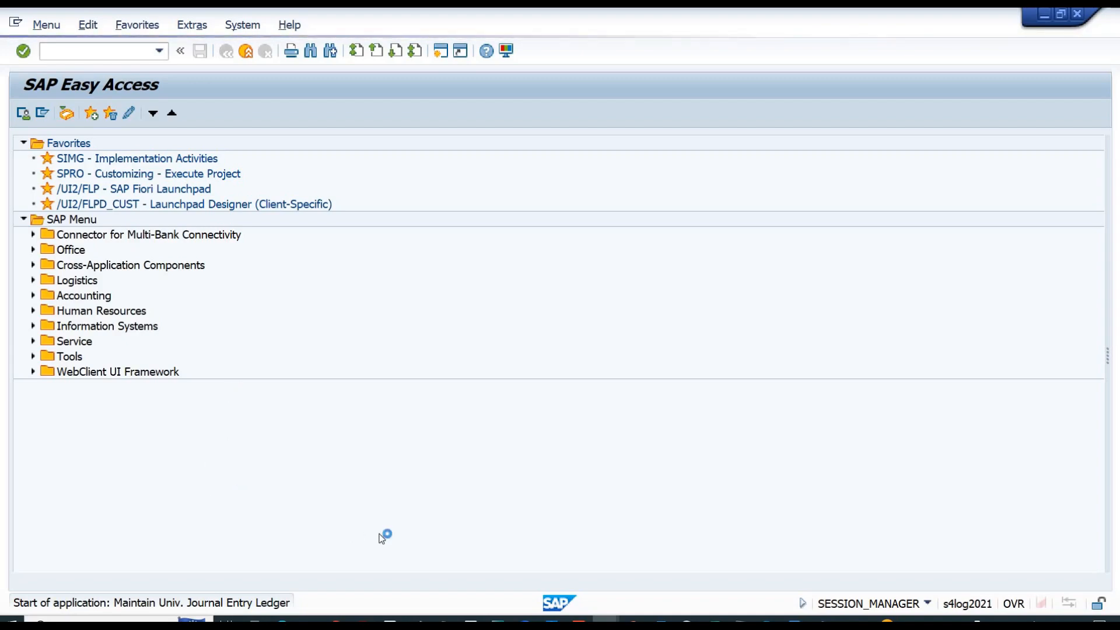
mouse_move(605, 622)
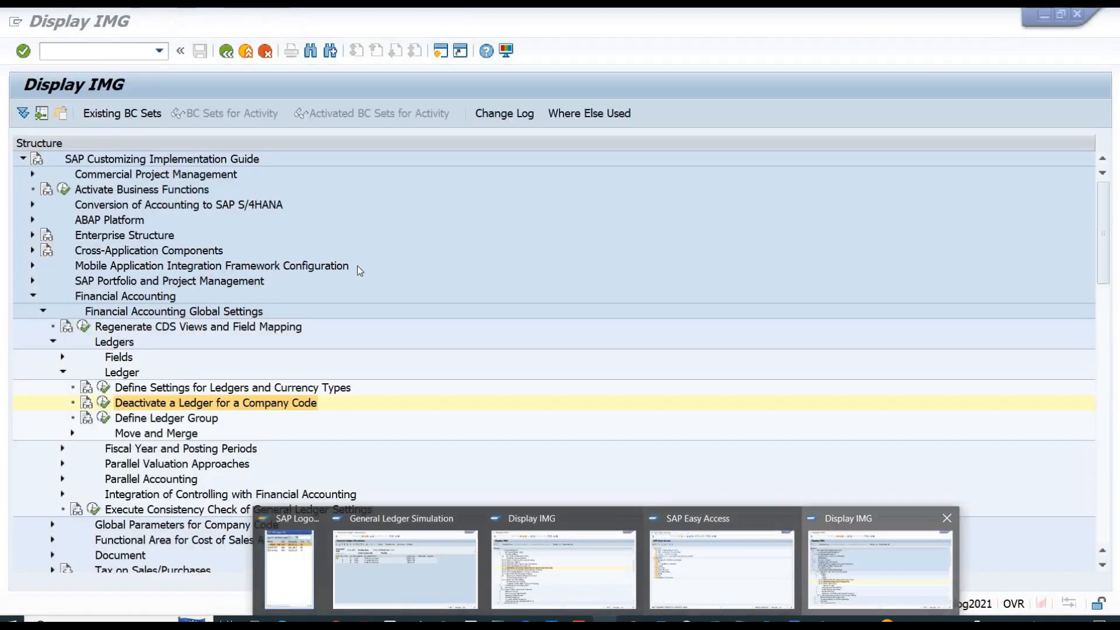
click(842, 565)
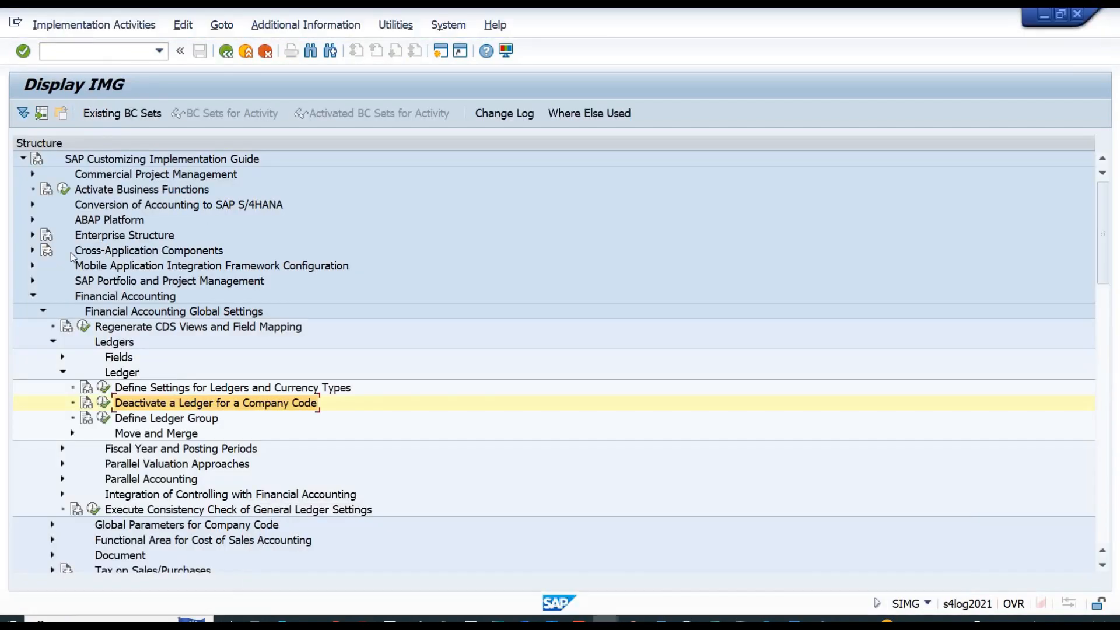
click(32, 297)
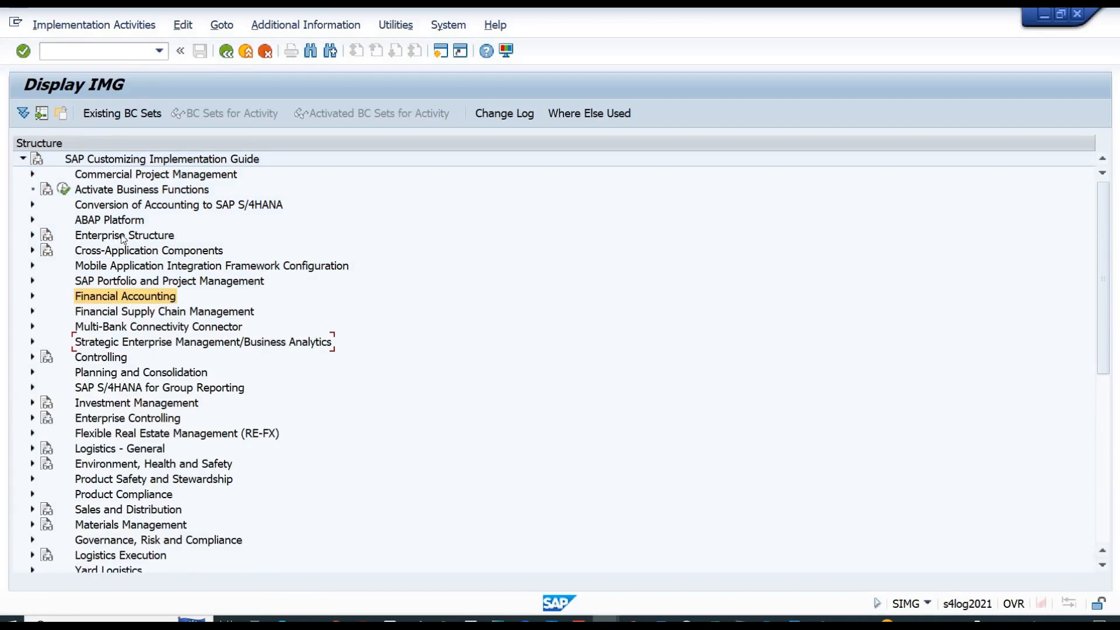
click(92, 221)
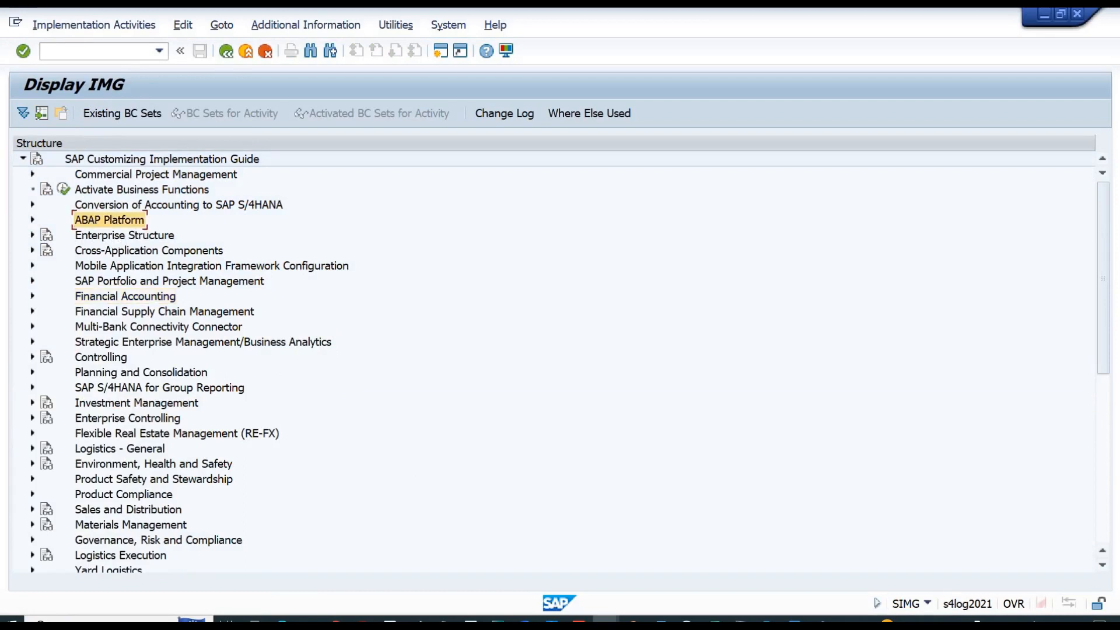
- Return to the FINSC_LEDGER session, dismiss the consistency check, locate ledger J3 and open its Company Code Settings for the Ledger
mouse_move(595, 618)
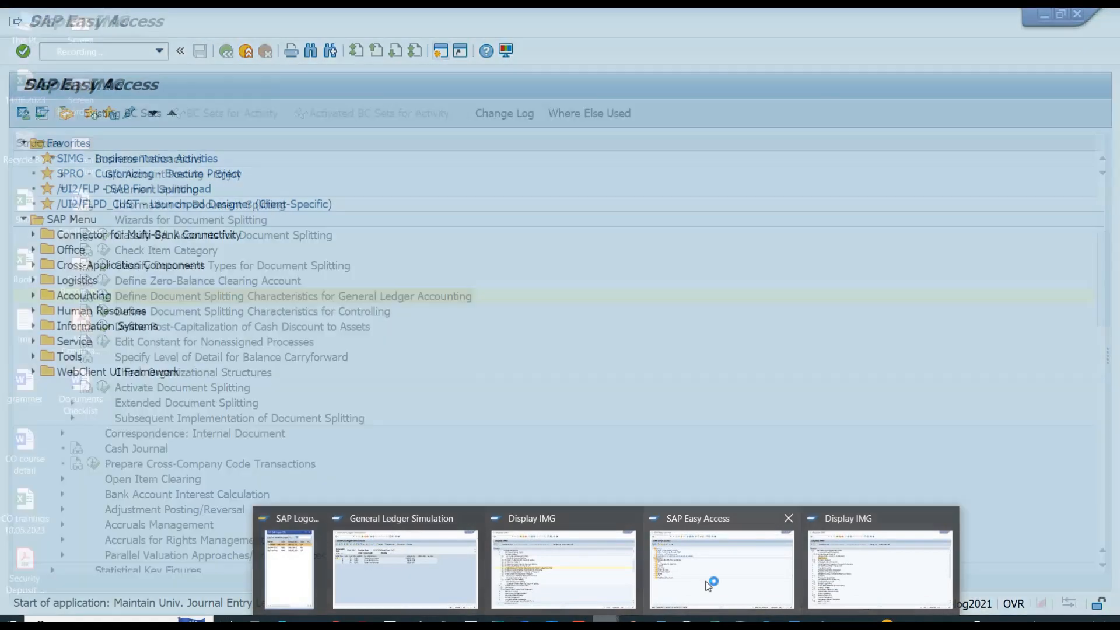
click(712, 580)
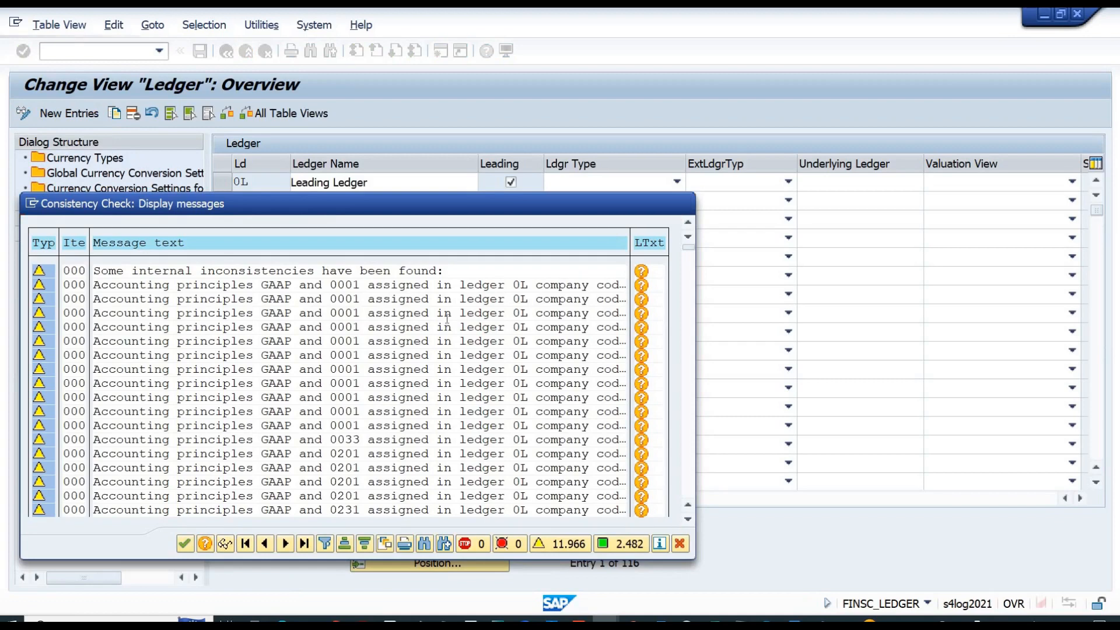
click(683, 203)
click(460, 559)
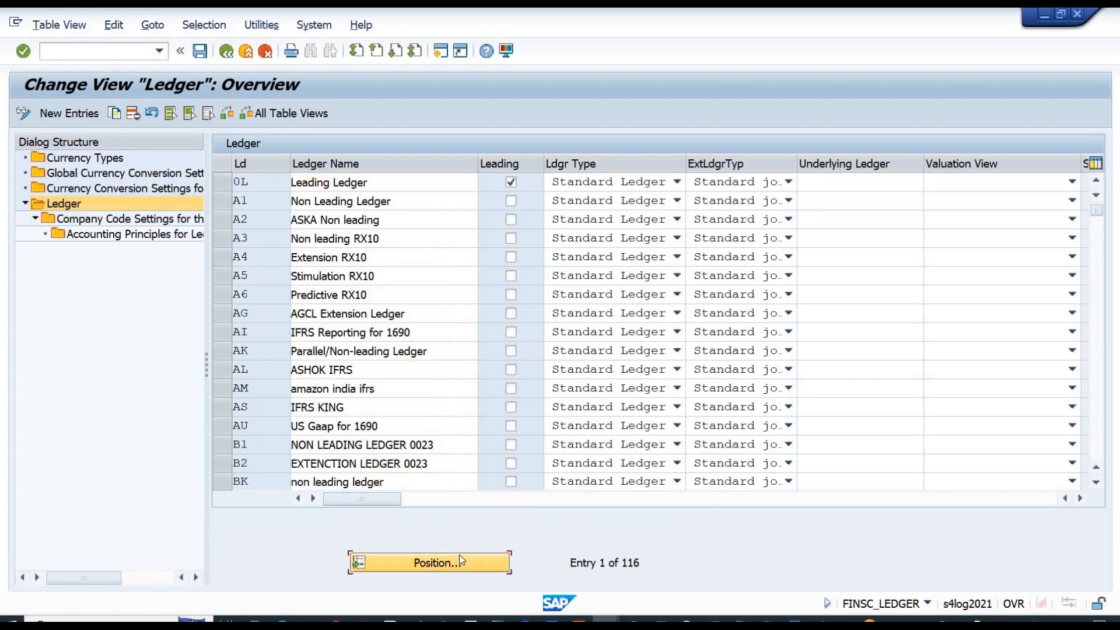
text(J3)
key(Return)
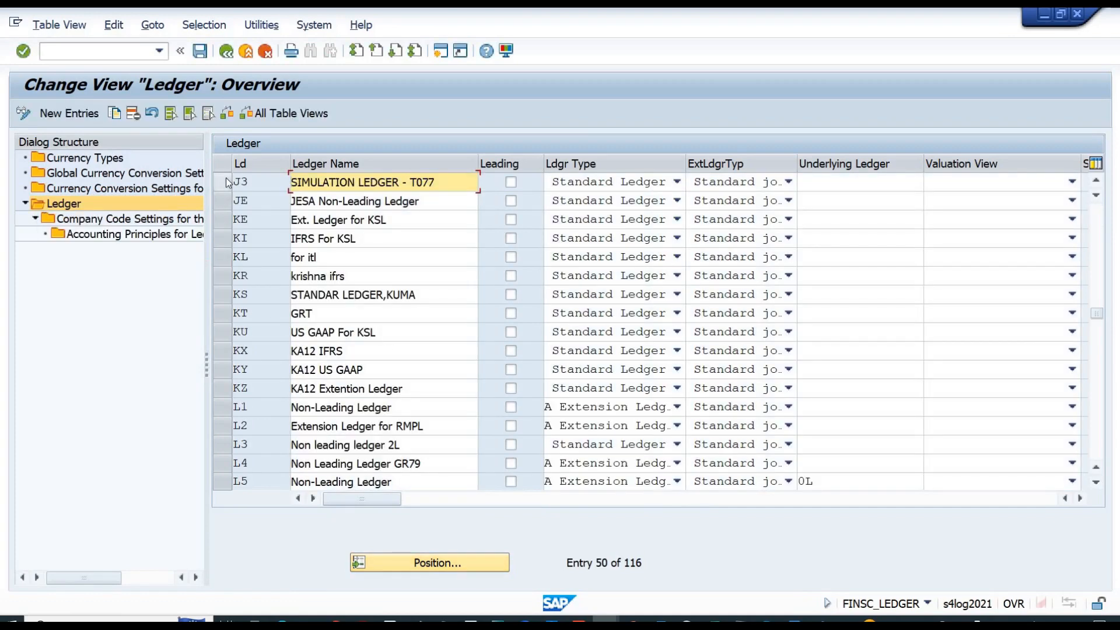
click(225, 178)
click(150, 219)
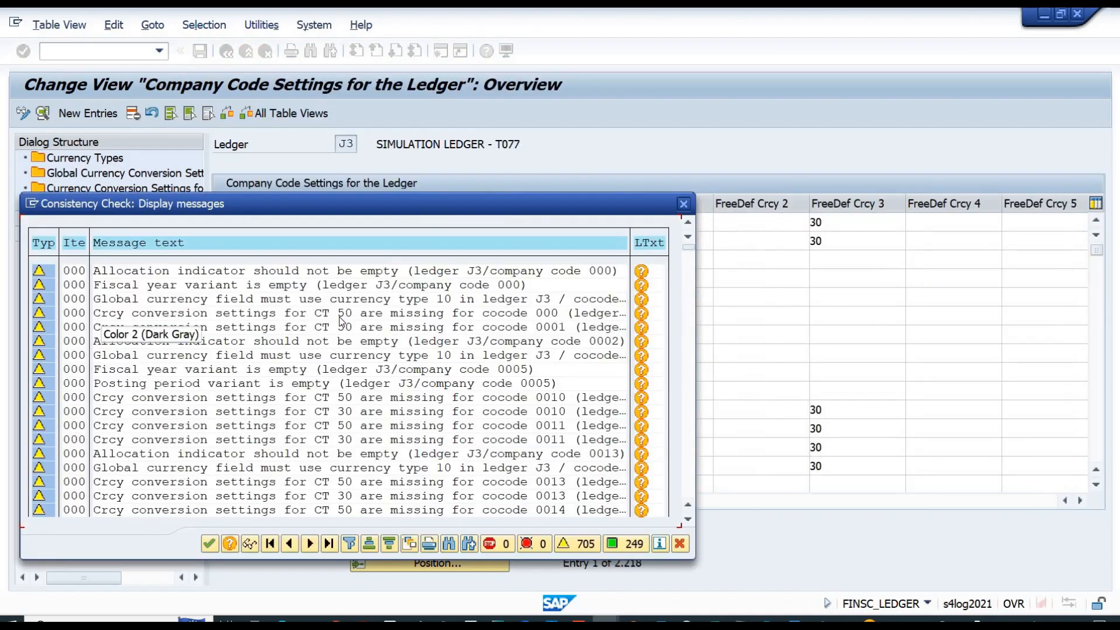
- Delete the company code 1302 entry from the company code settings of ledger J3
key(Return)
click(407, 563)
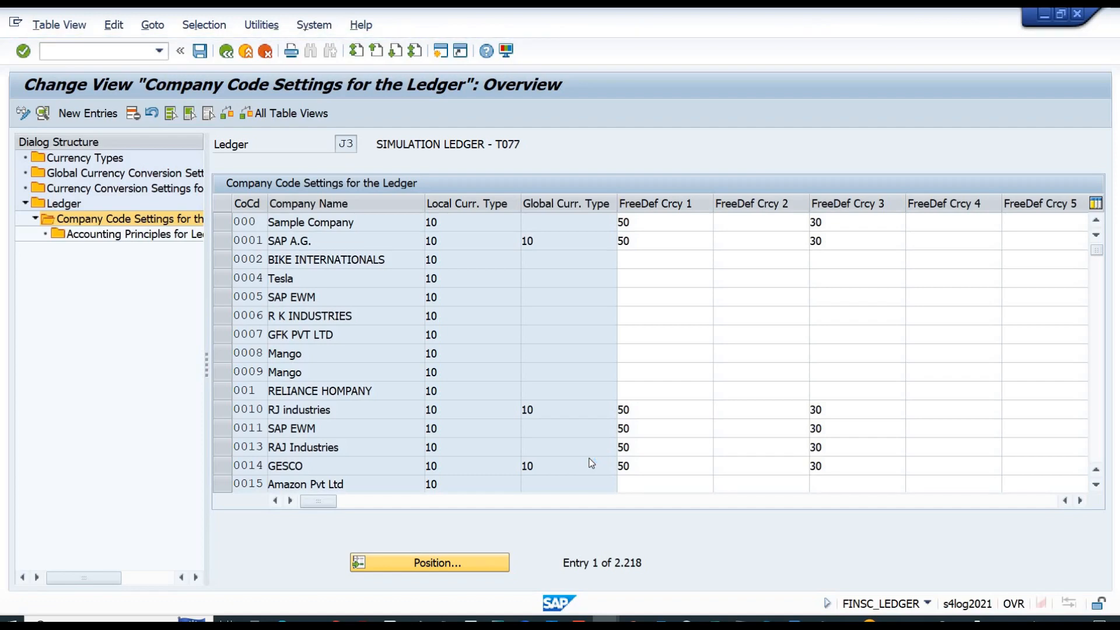
text(1302)
key(Return)
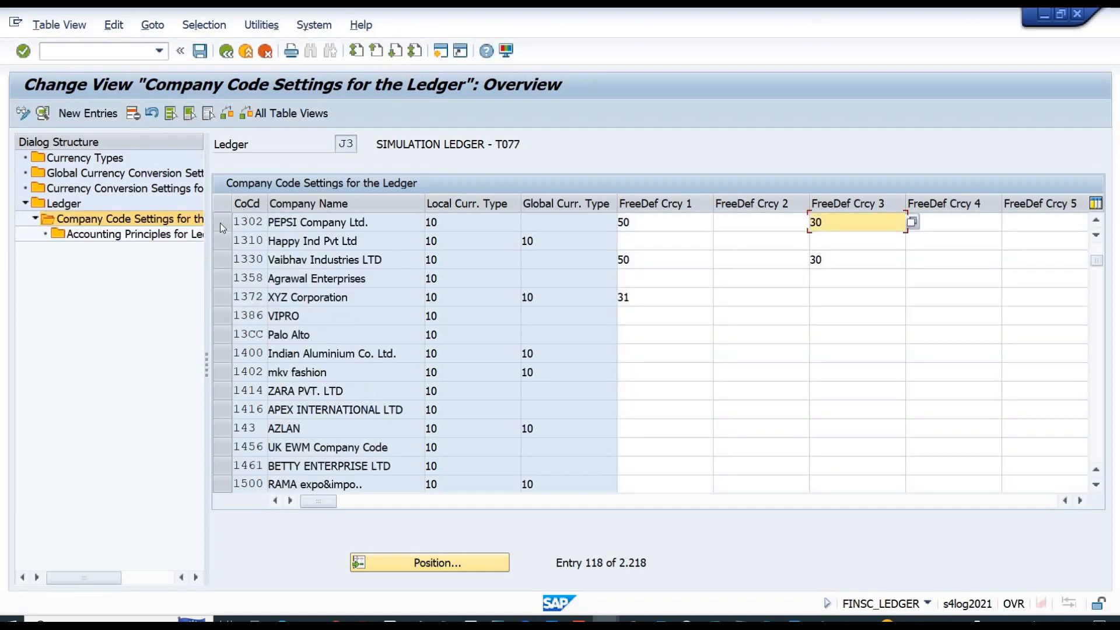
click(222, 227)
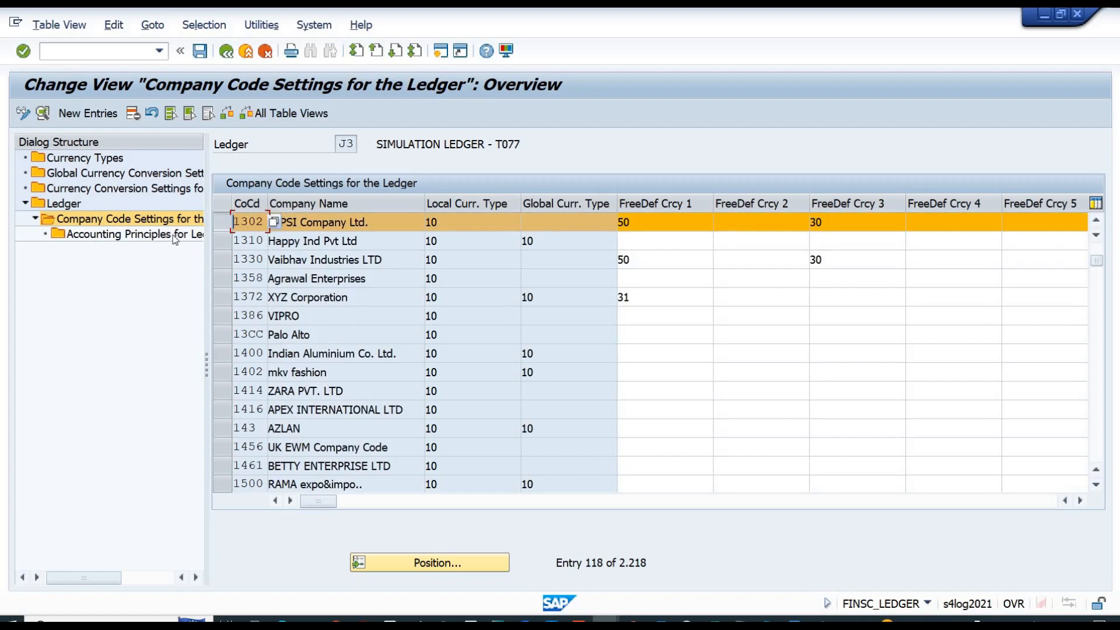
click(134, 114)
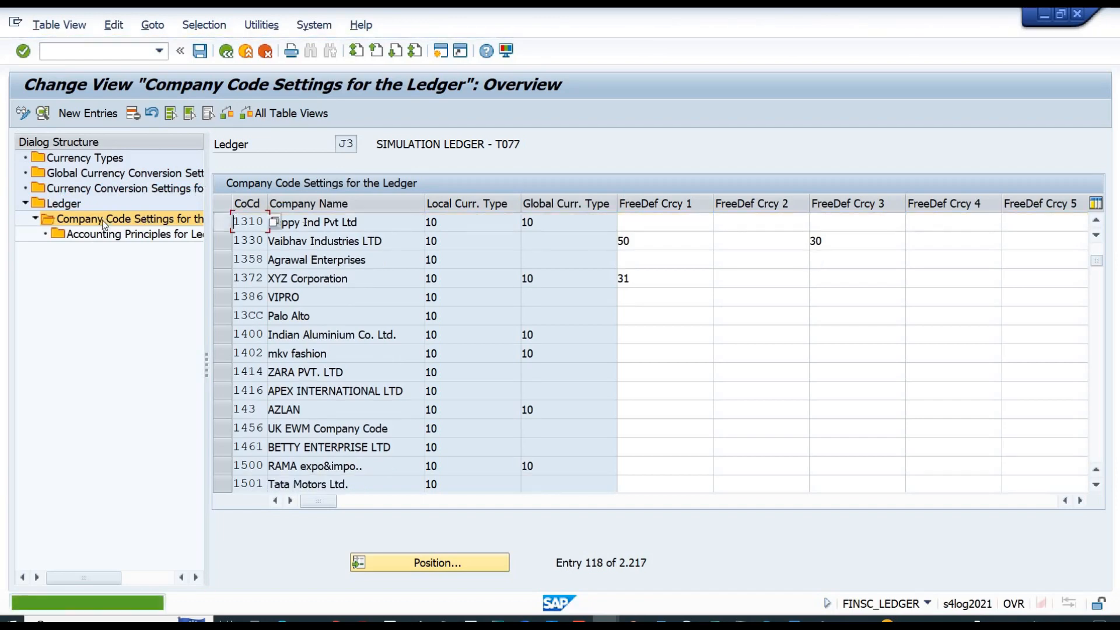
- Open the Currency Conversion Settings for Company Codes and dismiss the consistency check messages
click(63, 190)
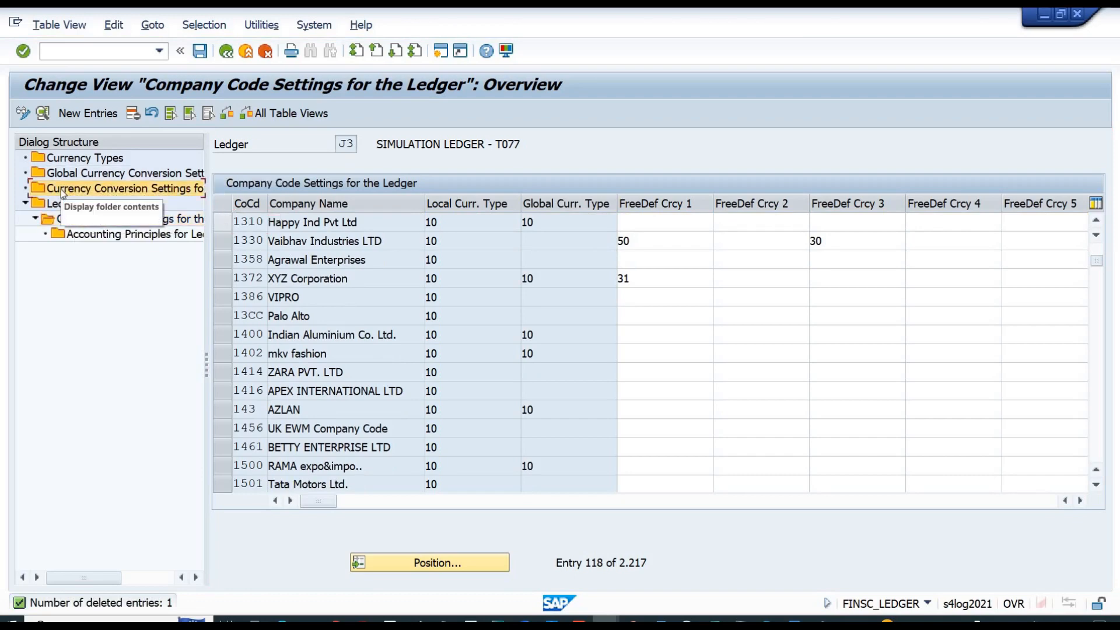
double_click(129, 190)
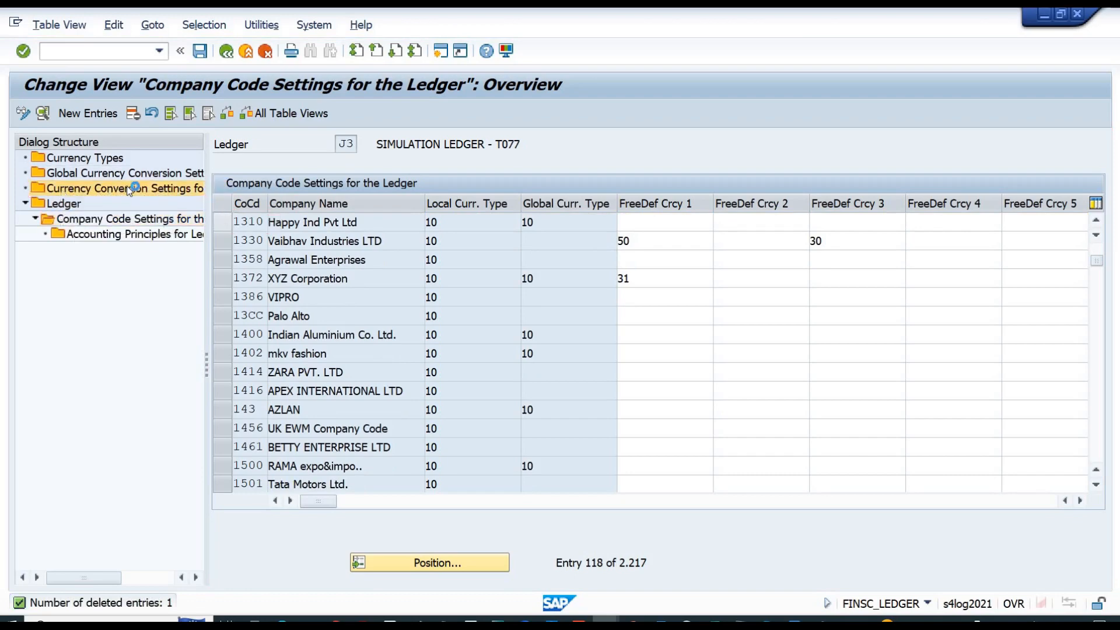
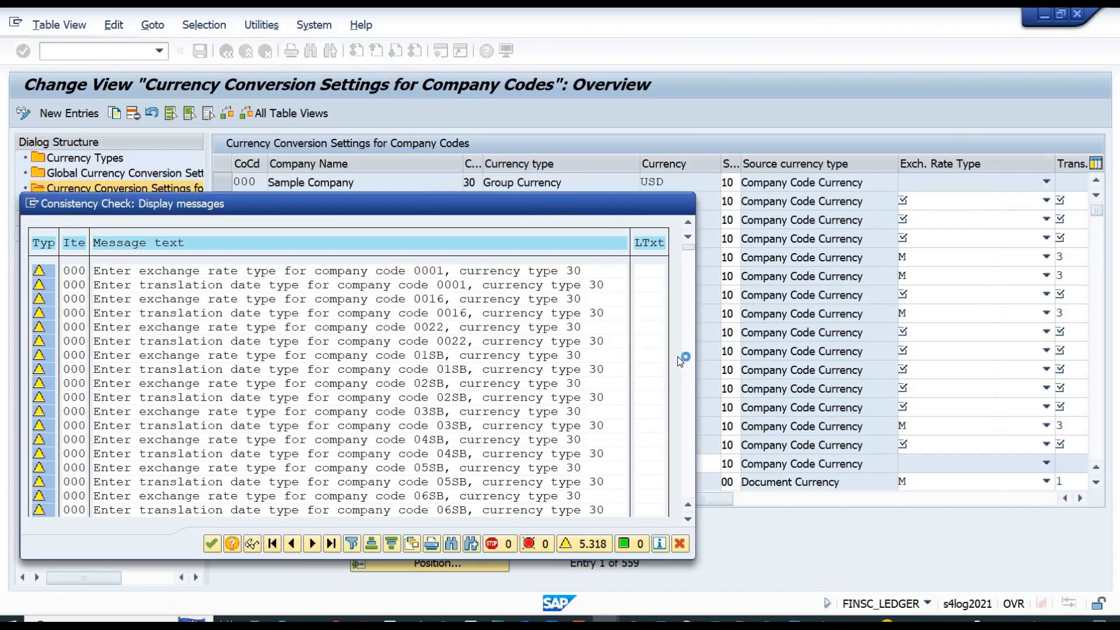
key(Return)
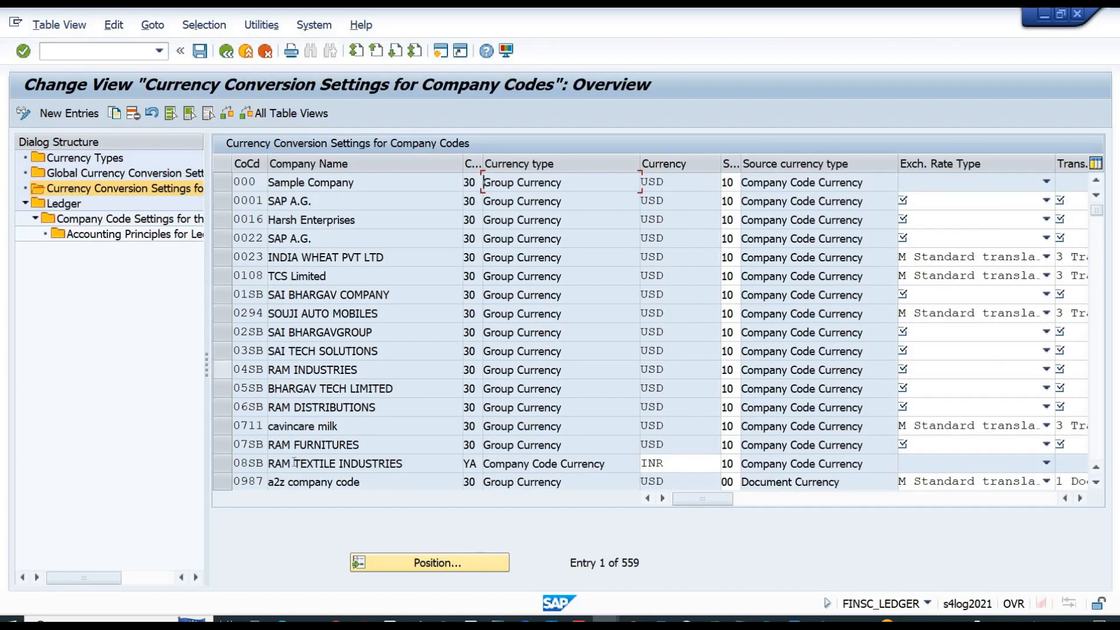
- Locate company code 1302 in the currency conversion settings and delete its group currency entry
click(408, 563)
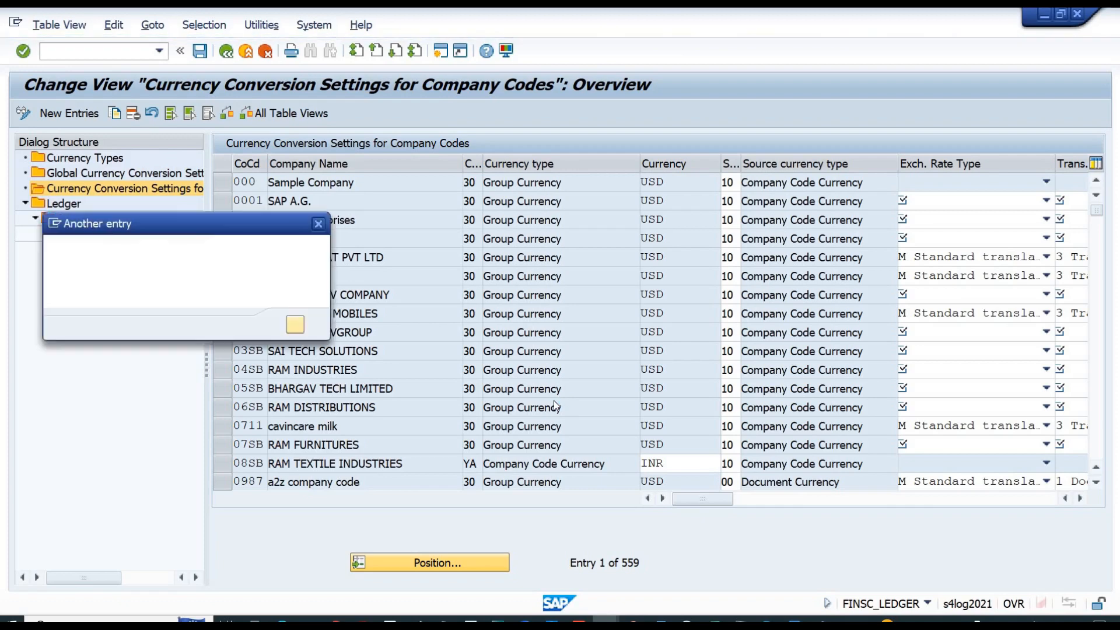
text(1302)
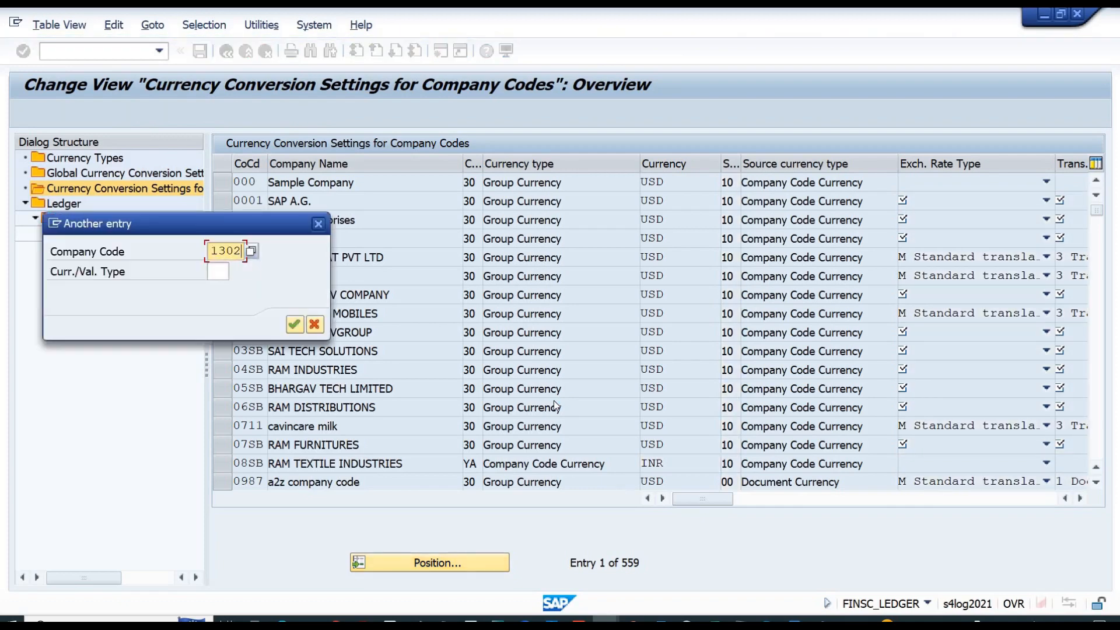
key(Return)
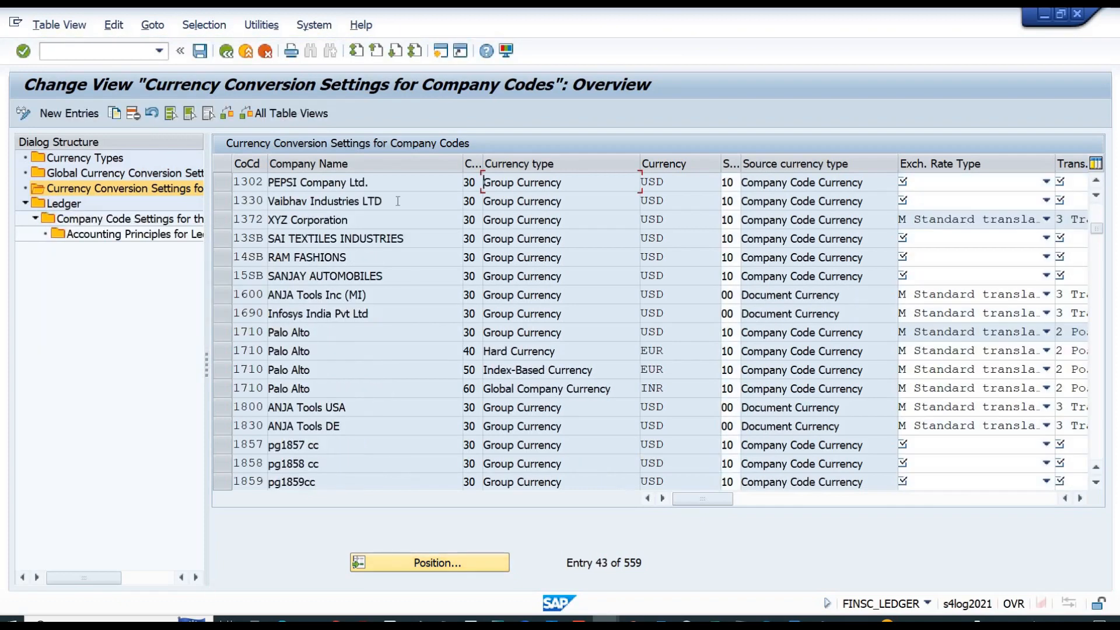
click(215, 185)
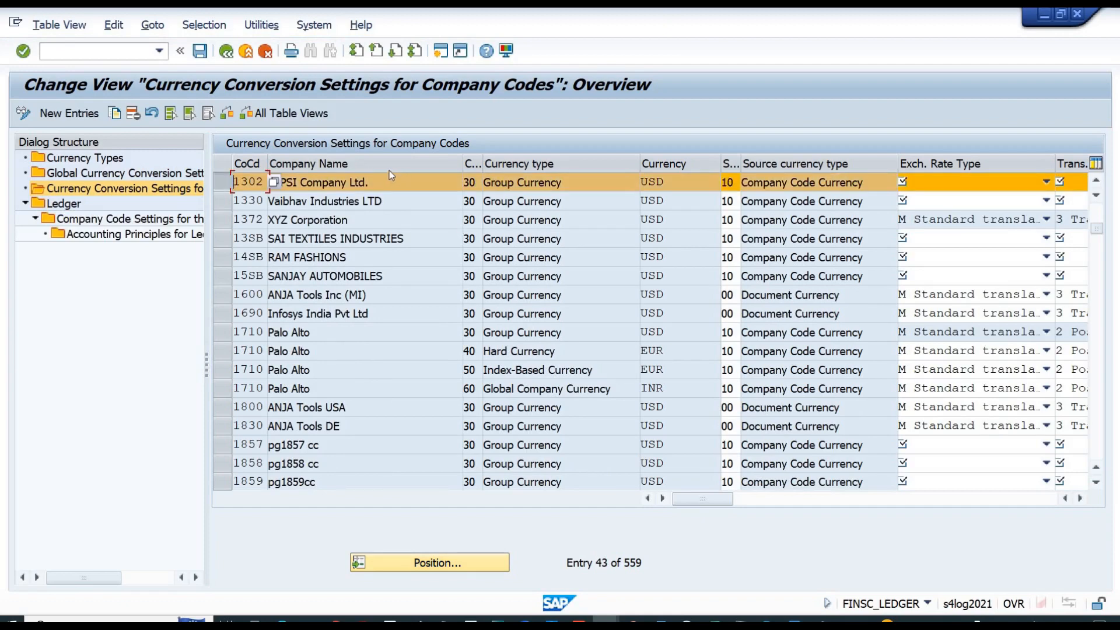
click(132, 115)
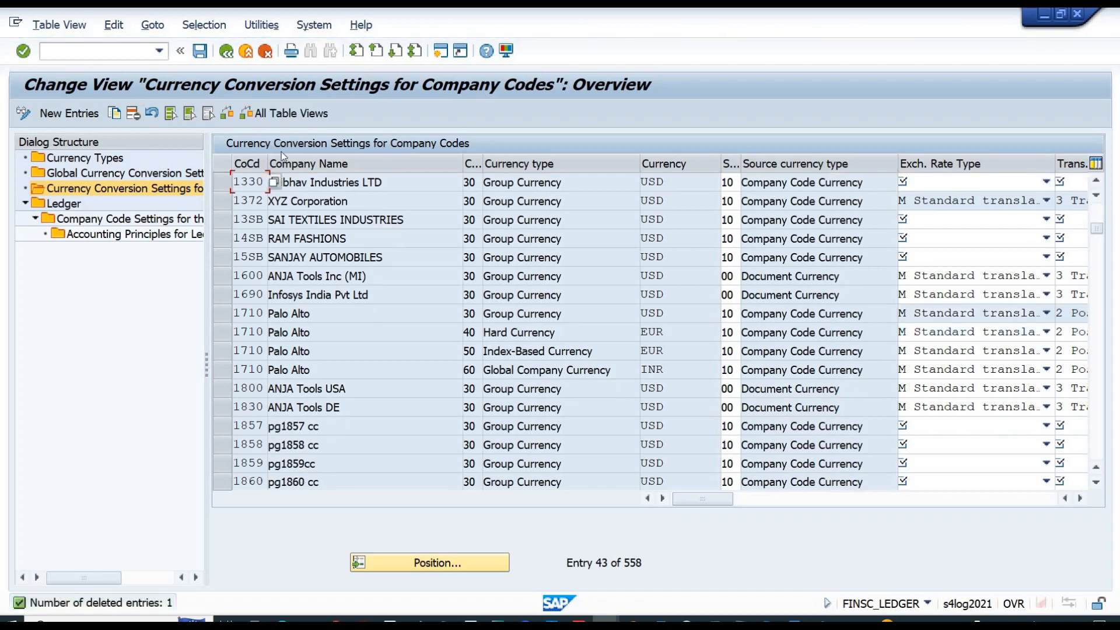
- Save the ledger and currency changes under customizing request A4HK917514 and leave the currency conversion settings
click(200, 50)
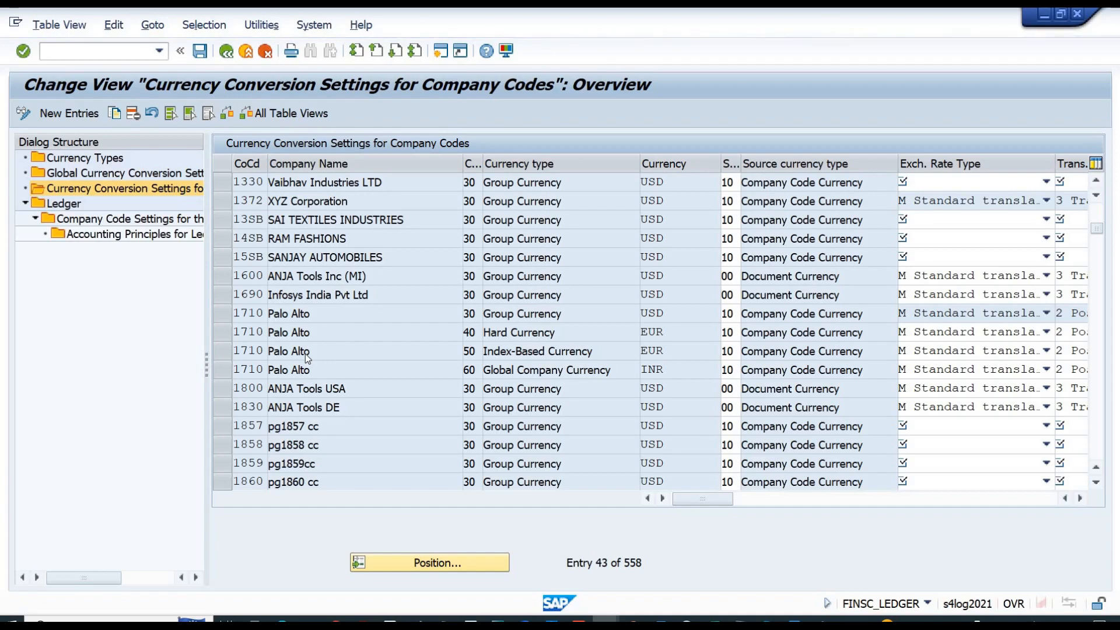
key(F3)
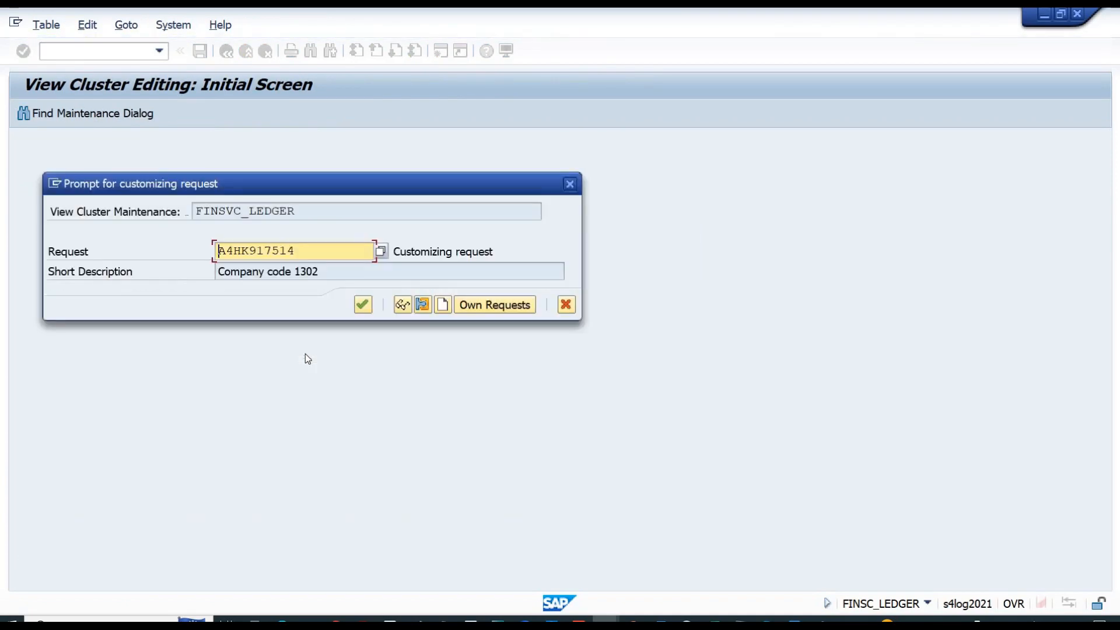
key(Return)
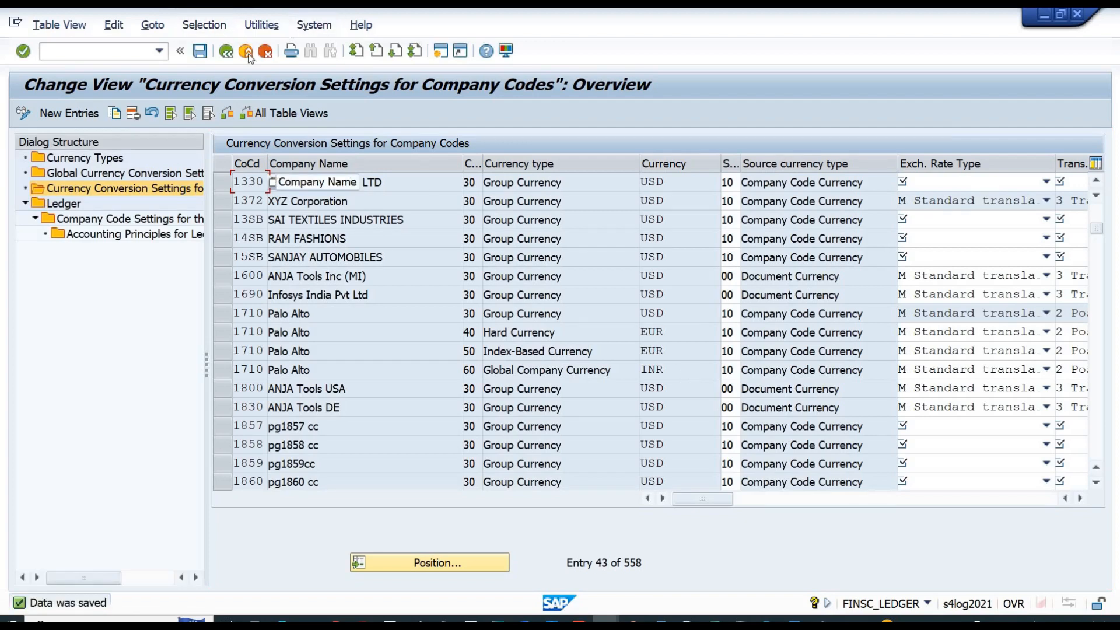
click(245, 51)
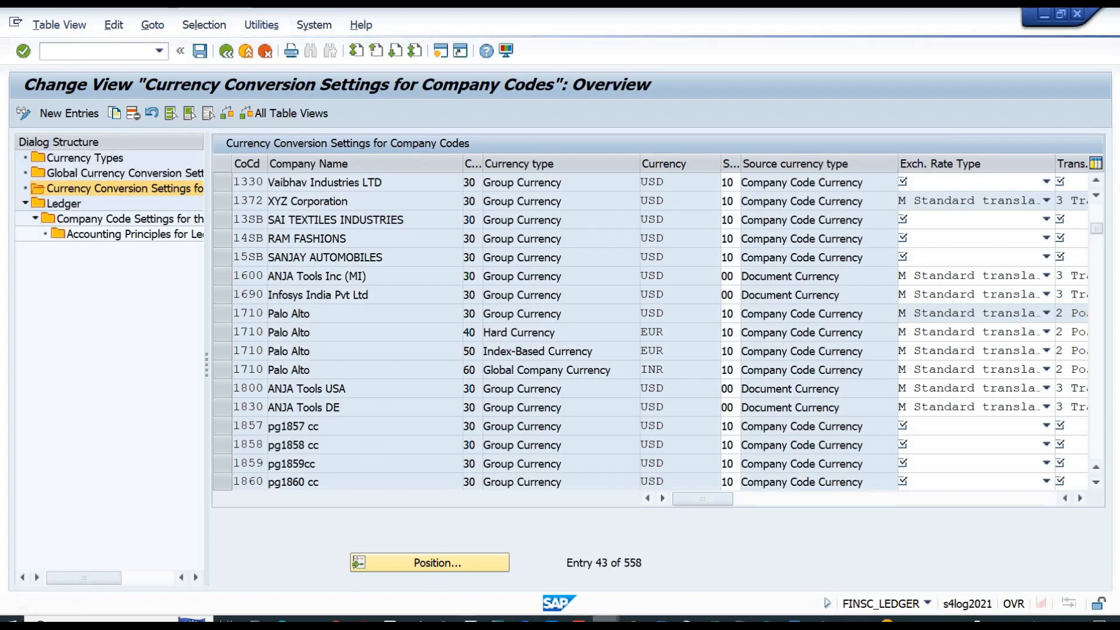
- Switch to the General Ledger Simulation session and exit the old vendor invoice, discarding its data
mouse_move(607, 622)
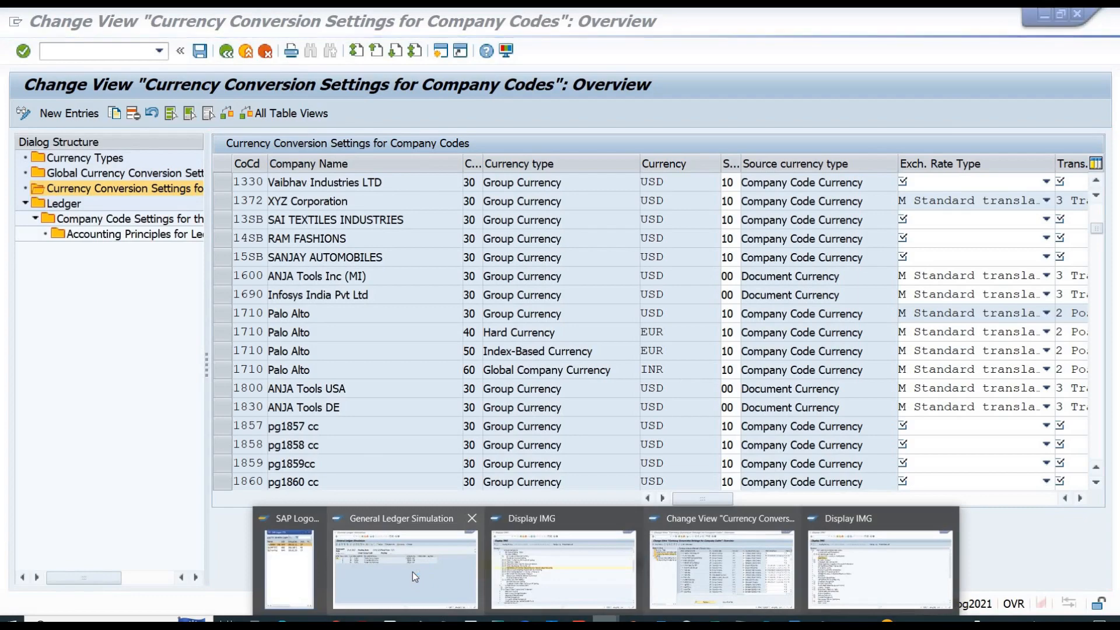
click(411, 571)
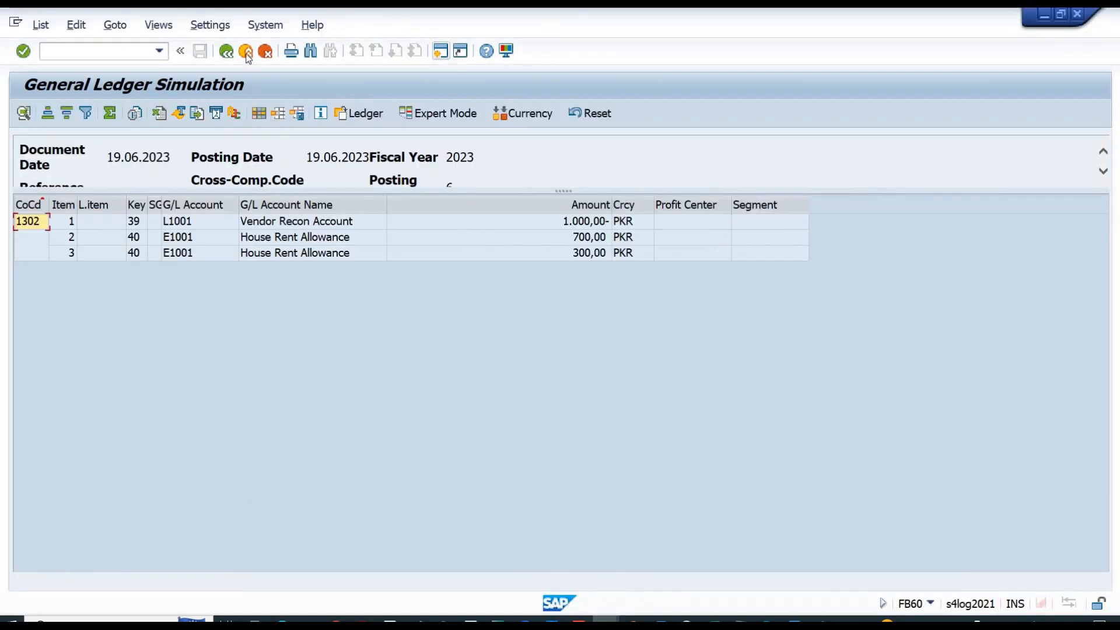
click(441, 51)
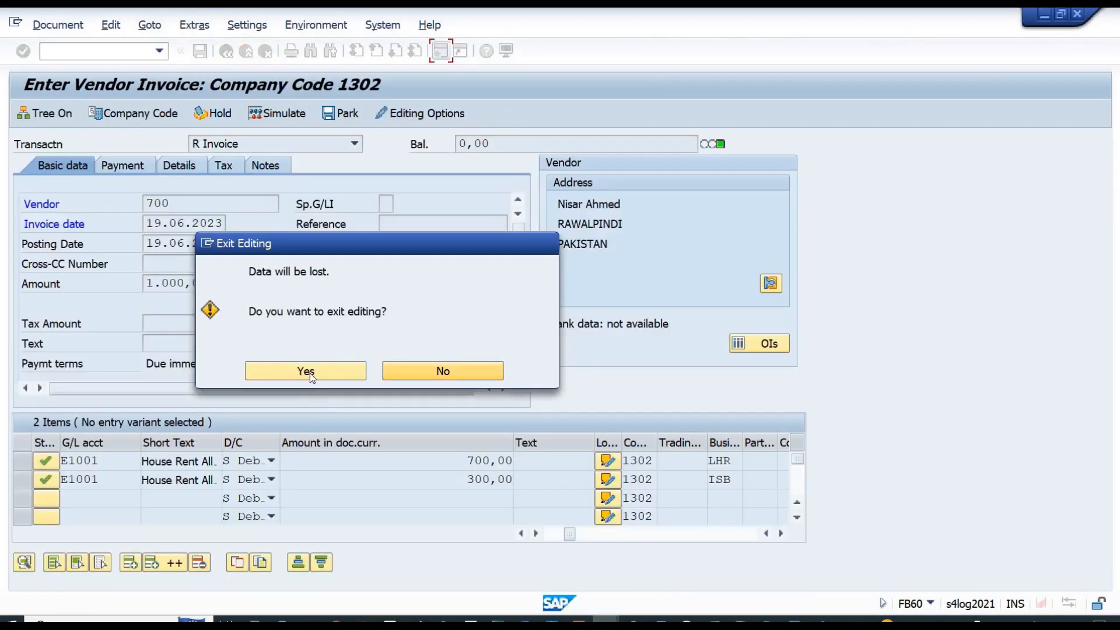
click(302, 371)
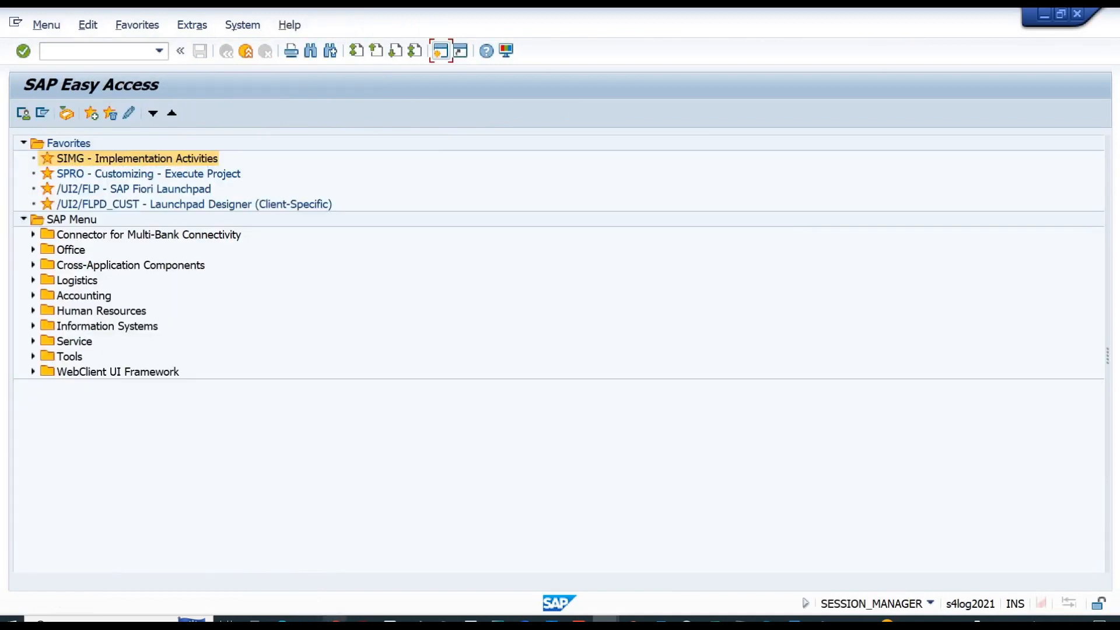
- Start transaction FB60 for a new vendor invoice
mouse_move(336, 622)
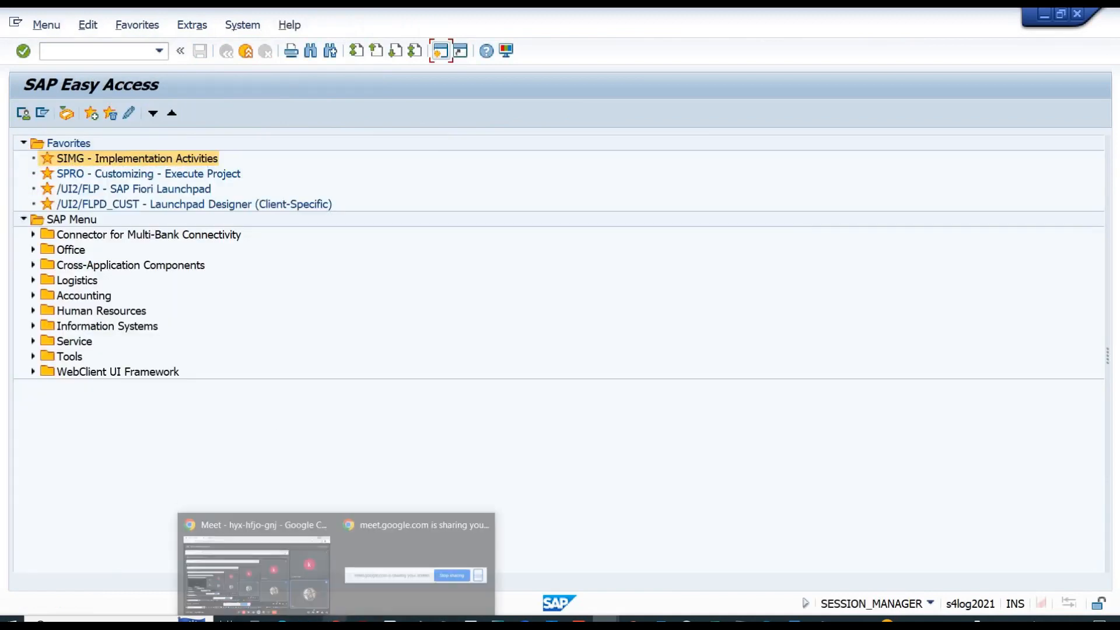
click(108, 52)
text(FB)
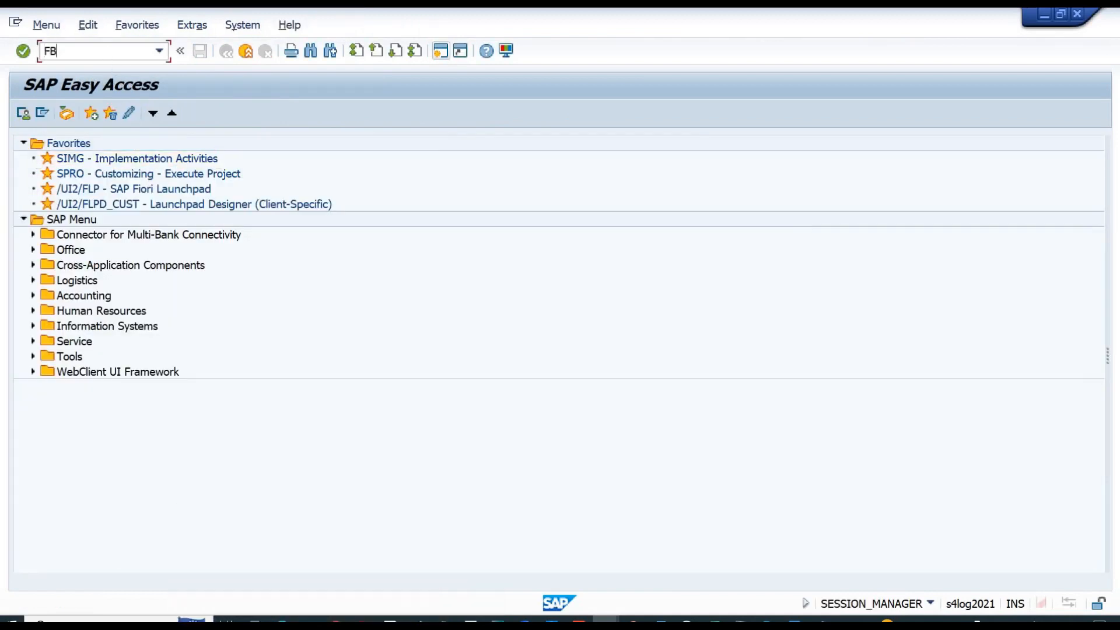
text(60)
key(Return)
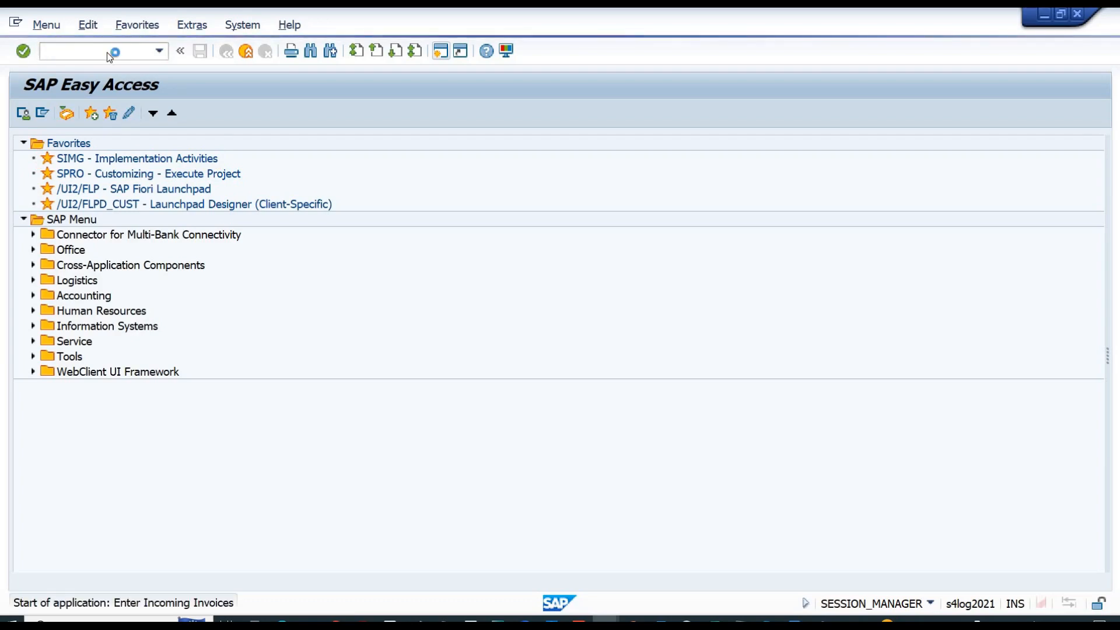
- Fill in the invoice header with the previously used vendor number, invoice date 19.06.2023 and an amount of 1000 PKR
key(space)
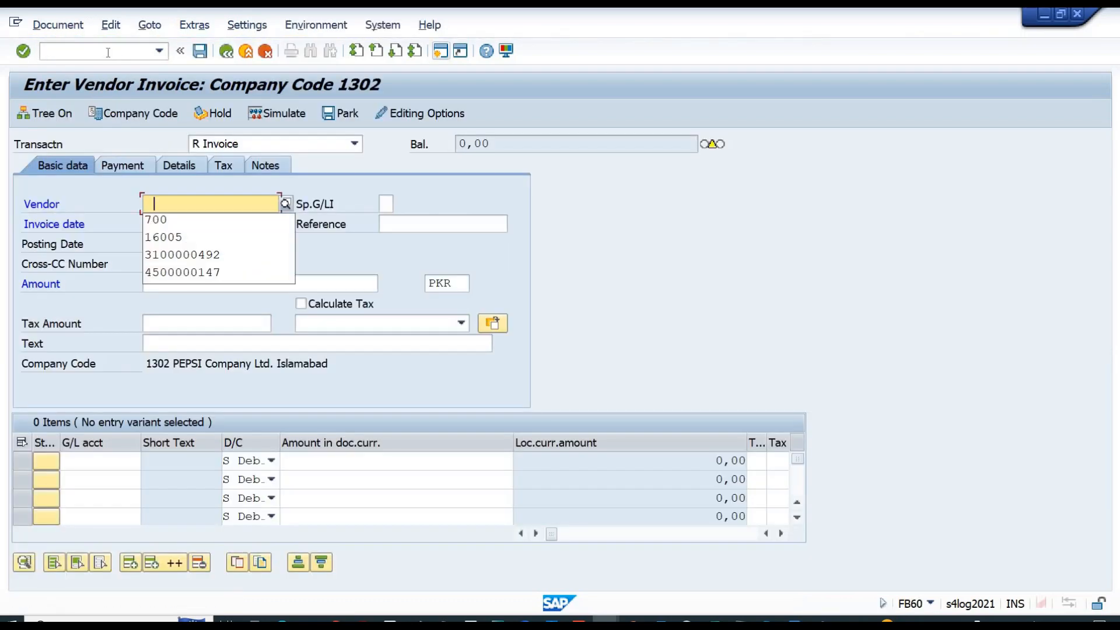
key(Down)
key(Return)
key(Tab)
key(space)
key(Down)
key(Return)
key(Tab)
key(Tab)
key(Tab)
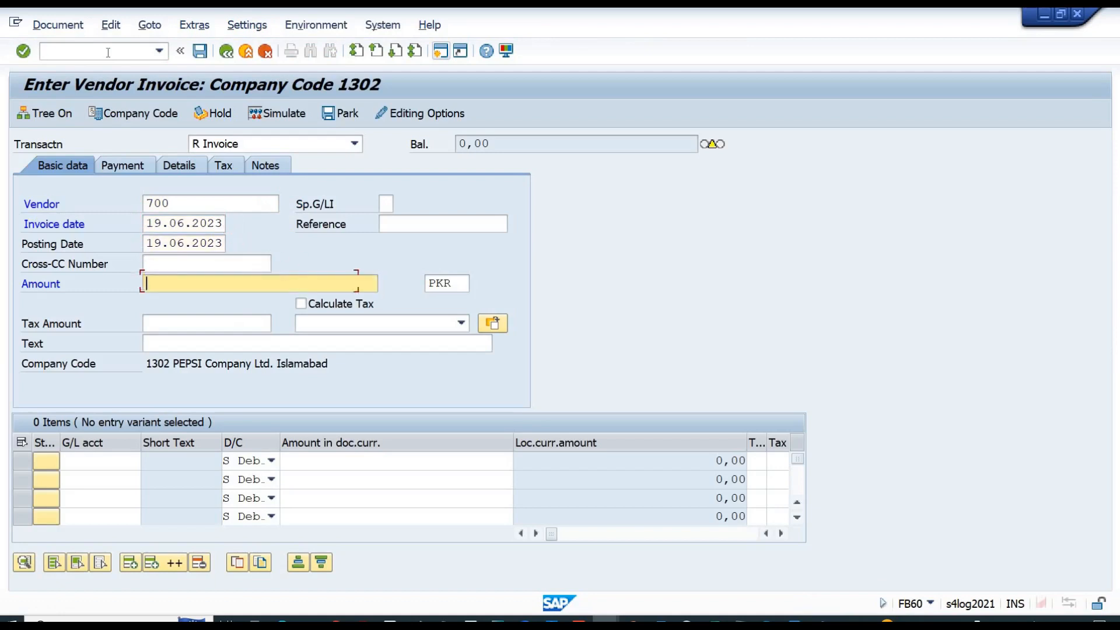
text(1000)
key(Tab)
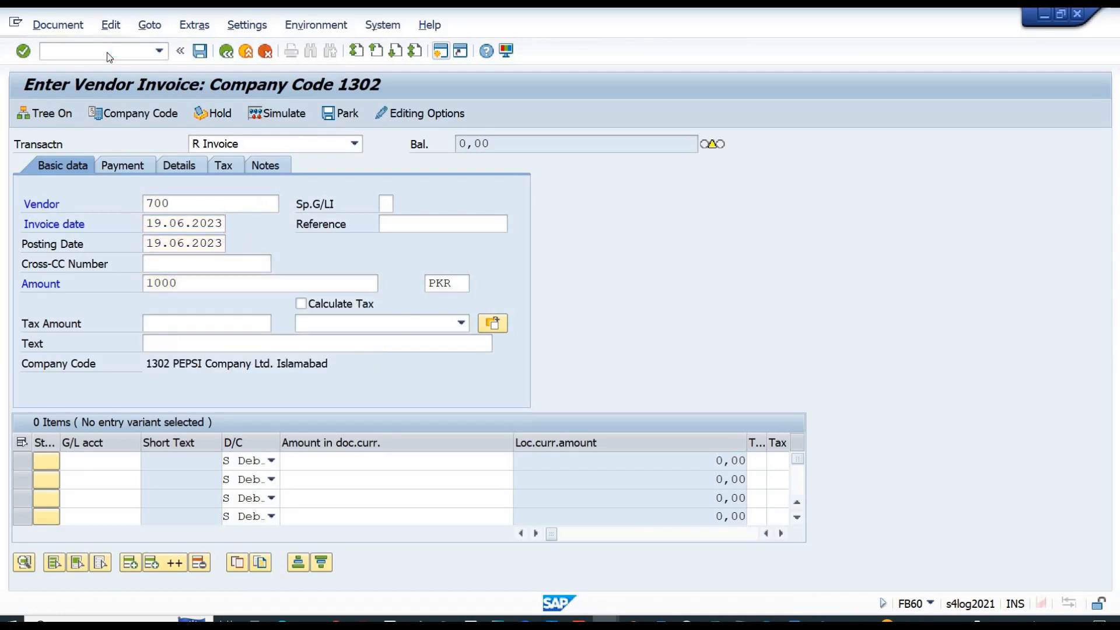
key(Return)
- Enter the first line item with G/L account E1001, debit amount 700 and business area ISB
click(100, 470)
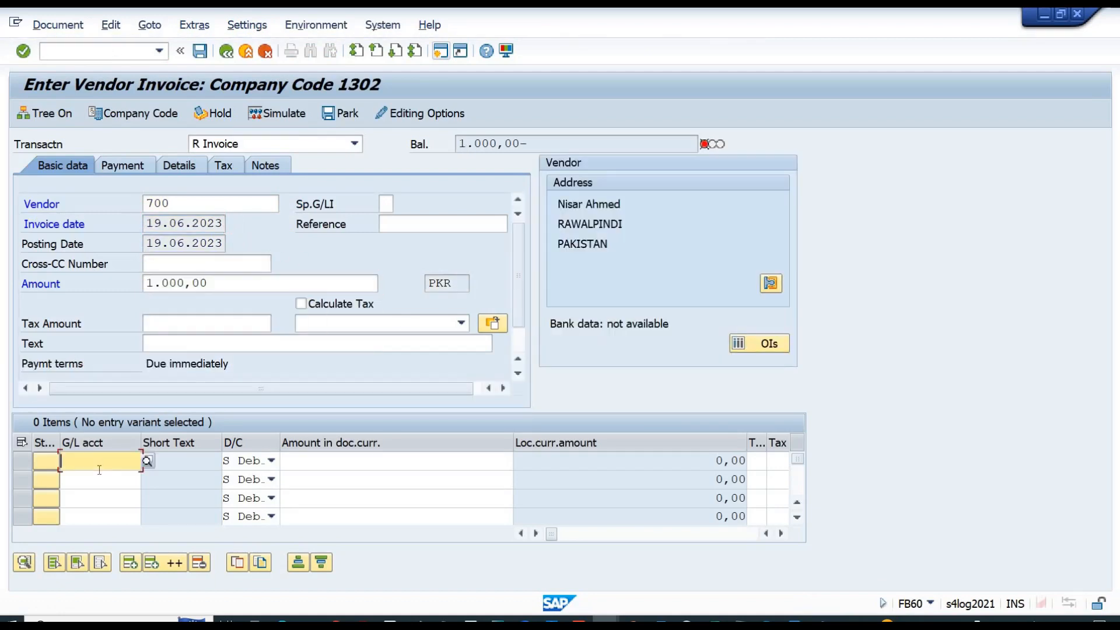
text(E)
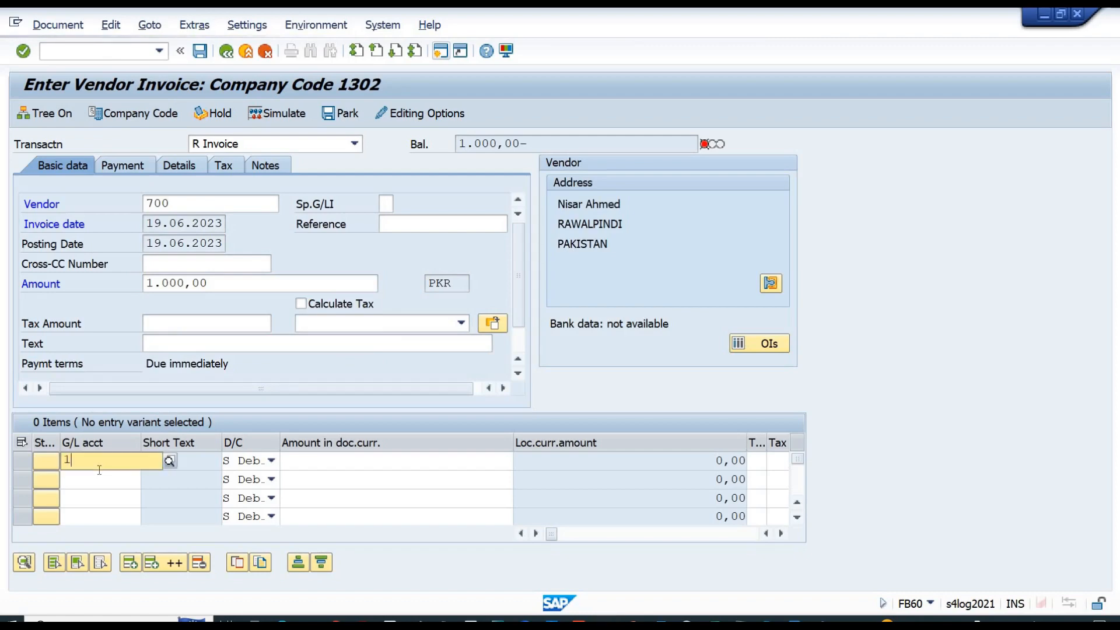
text(1001)
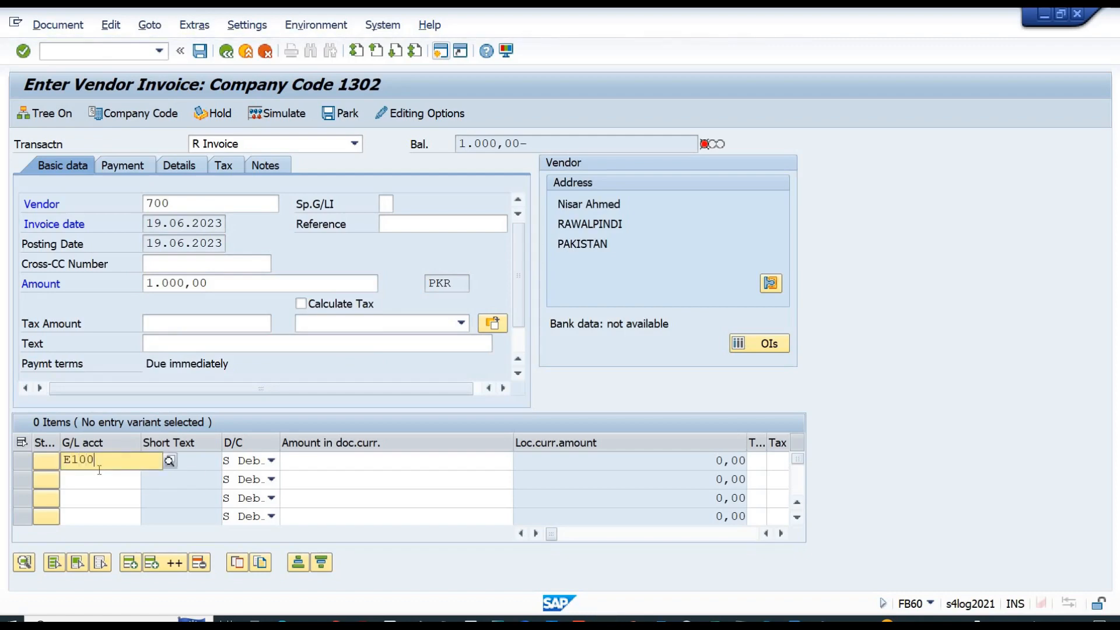
key(Tab)
key(Tab)
text(700)
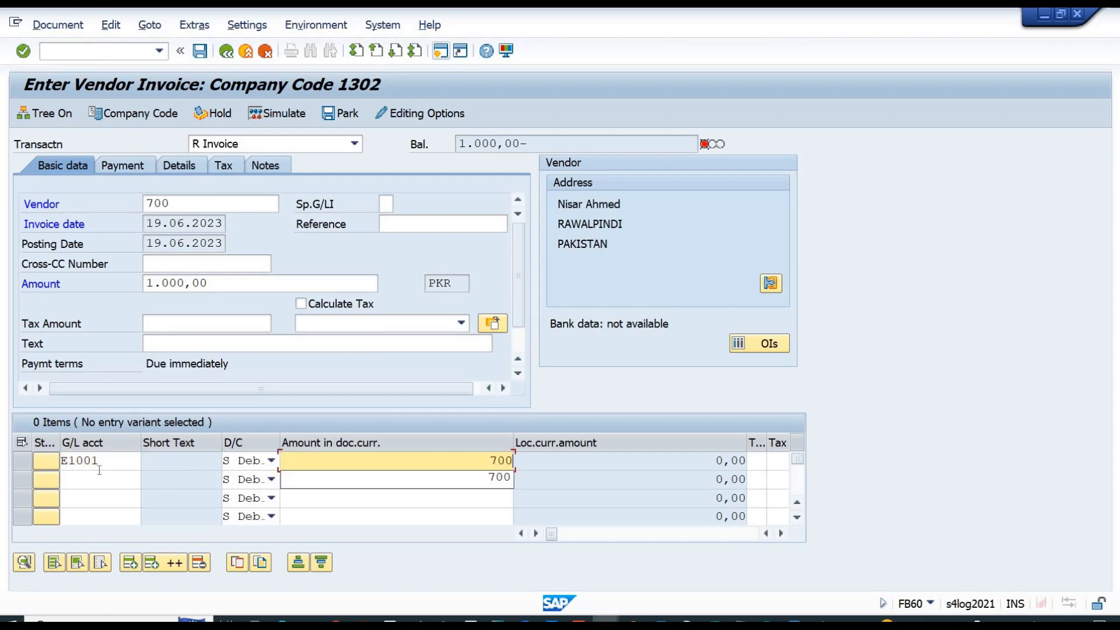
key(Tab)
key(Tab)
key(Tab)
key(Tab)
key(Tab)
key(Tab)
key(Tab)
key(Tab)
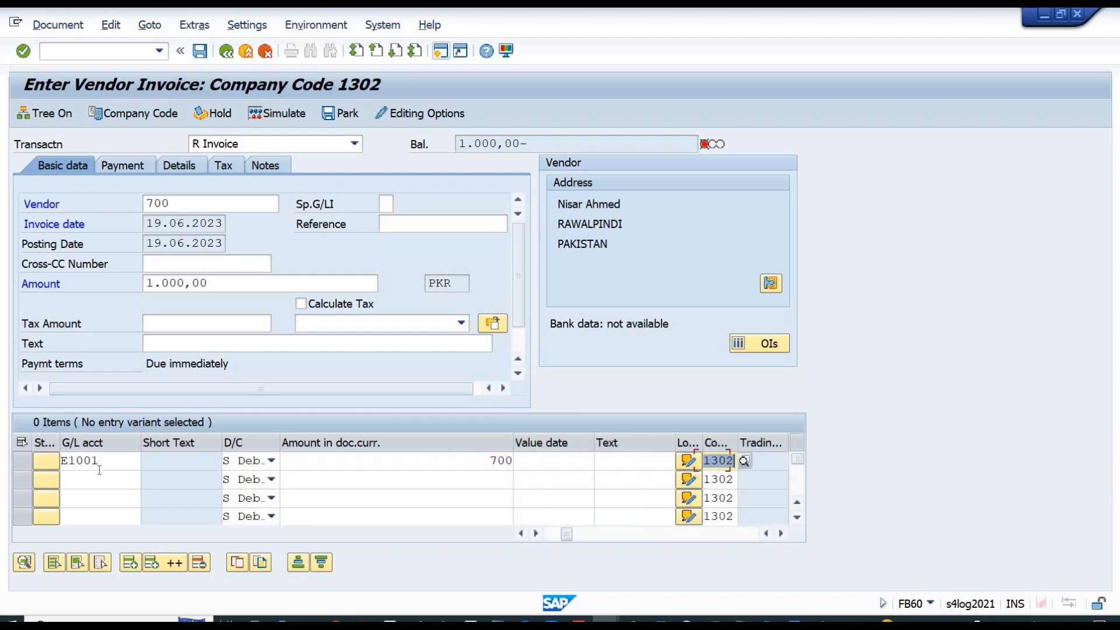
text(ISB)
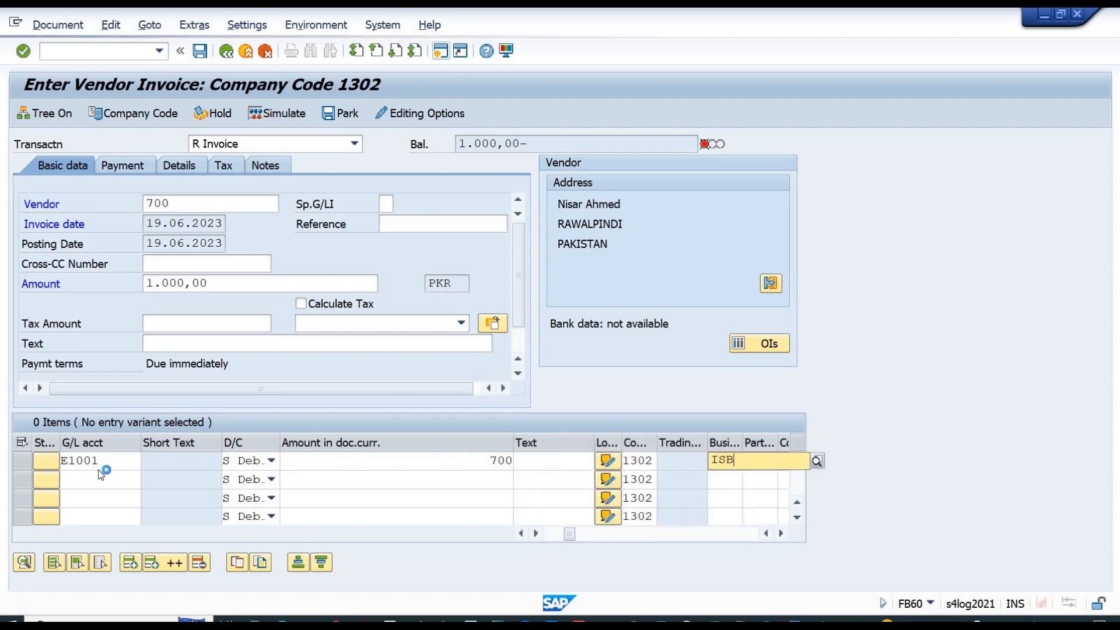
key(Return)
- Enter the second line item with G/L account E1001, debit amount 300 and business area LHR
text(E)
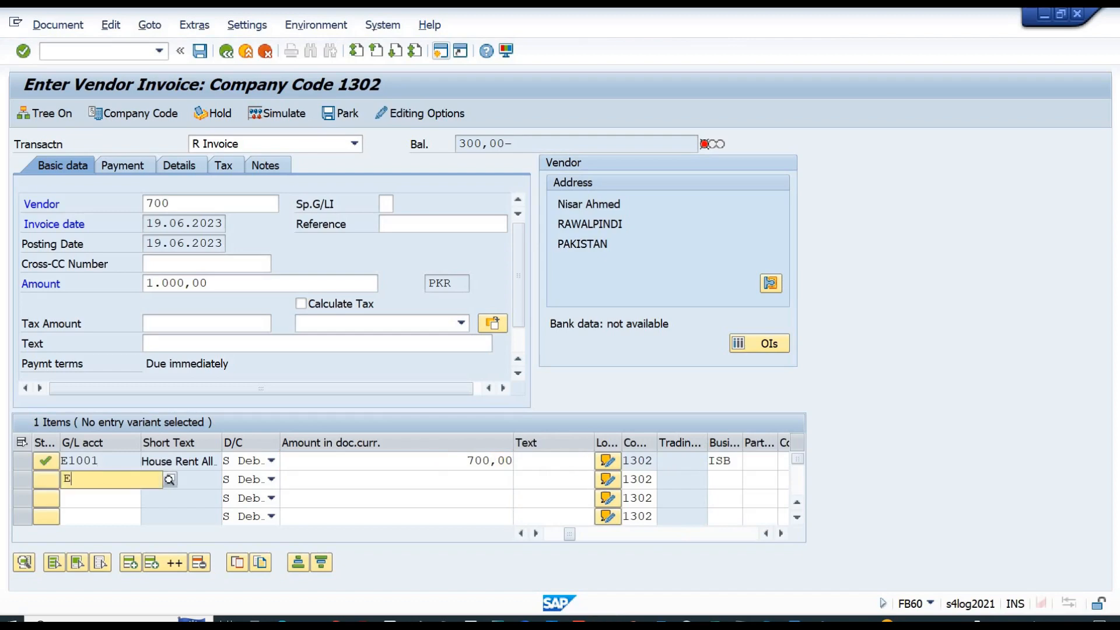
text(1001)
key(Tab)
key(Tab)
key(Tab)
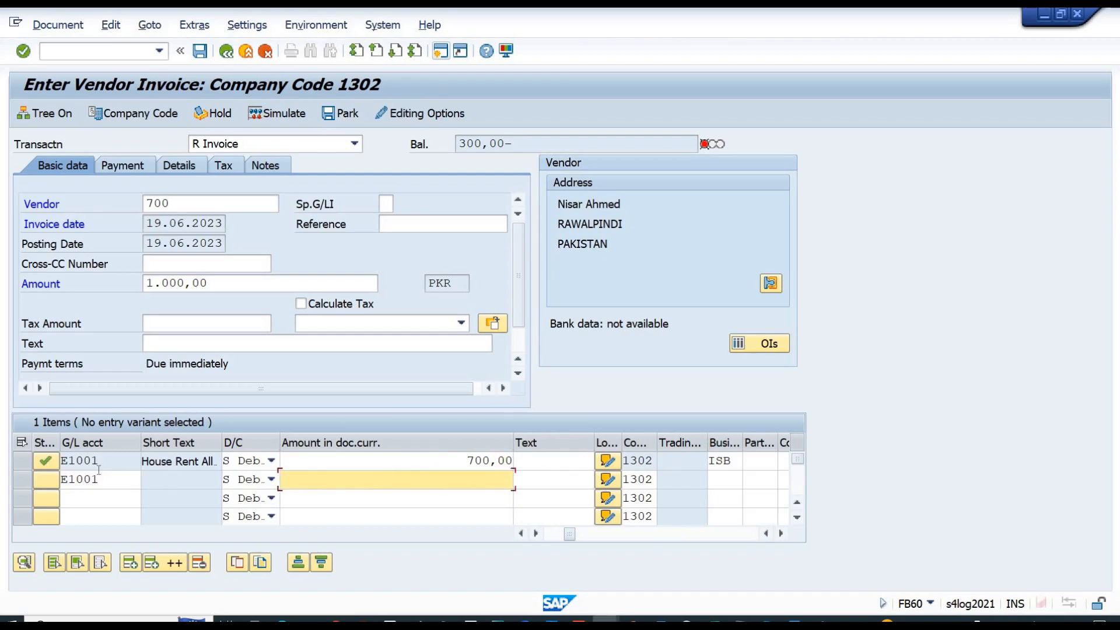
text(300)
key(Tab)
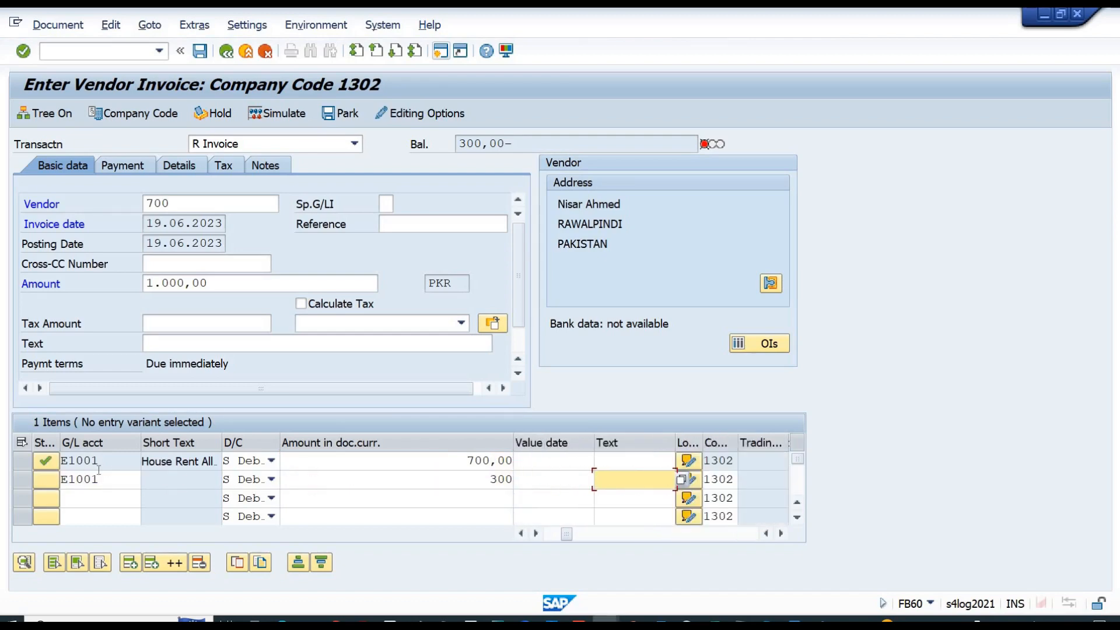
key(Tab)
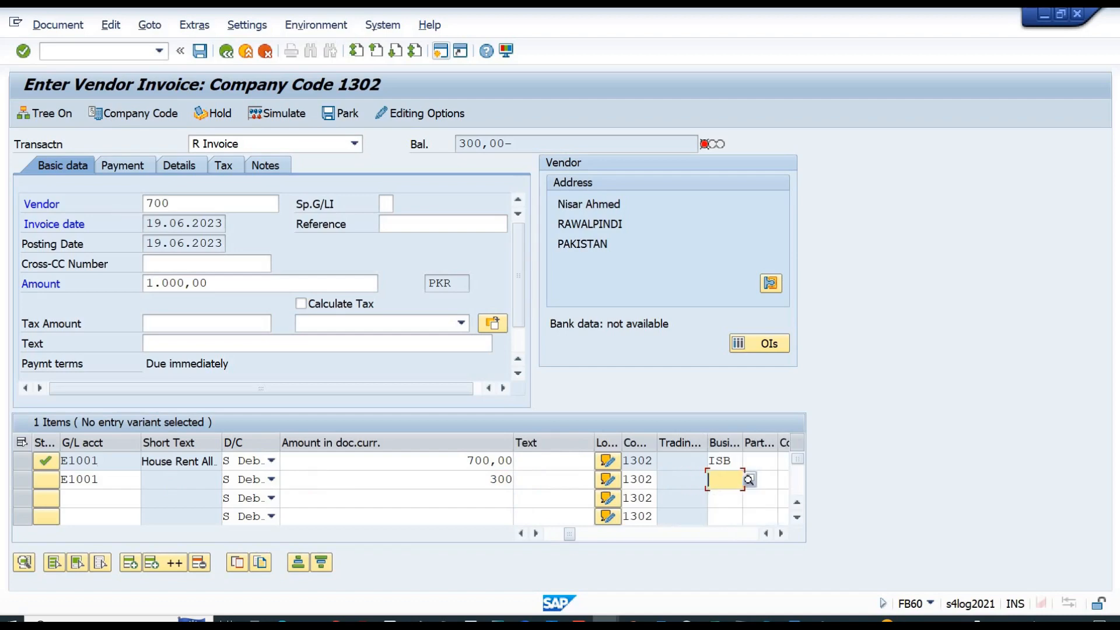
text(LHR)
key(Return)
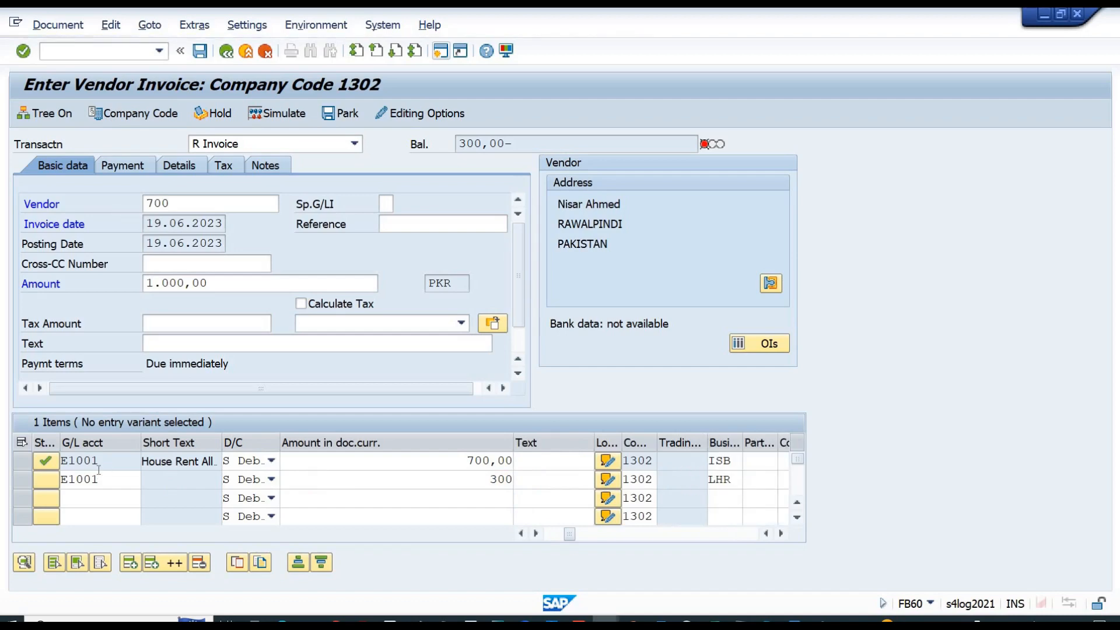
- Run the general ledger simulation for the vendor invoice with its two expense line items
click(59, 25)
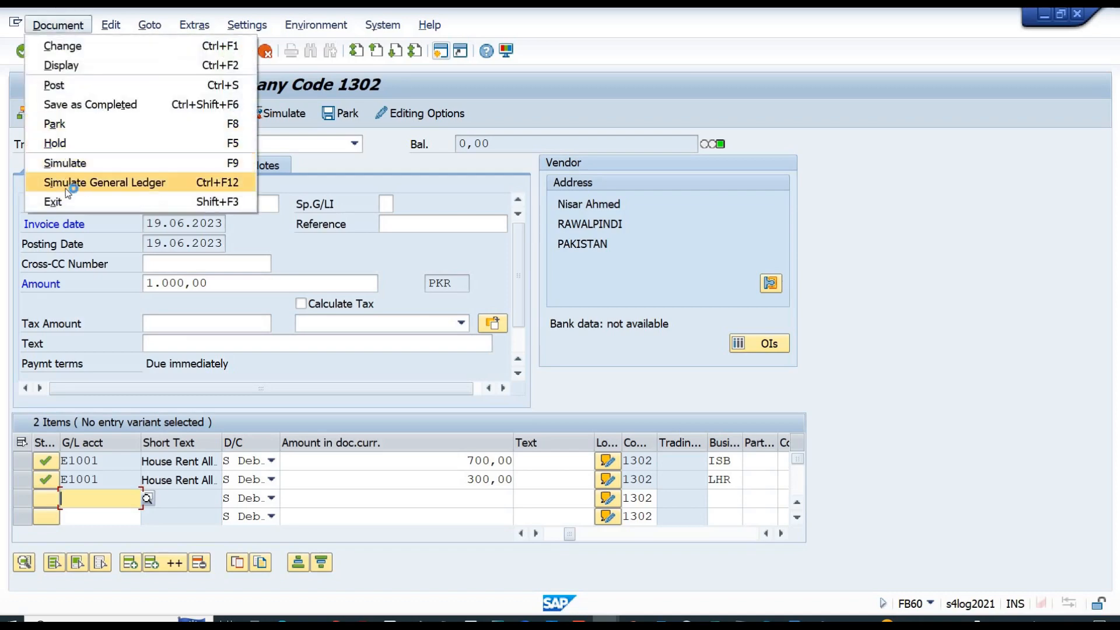
click(66, 186)
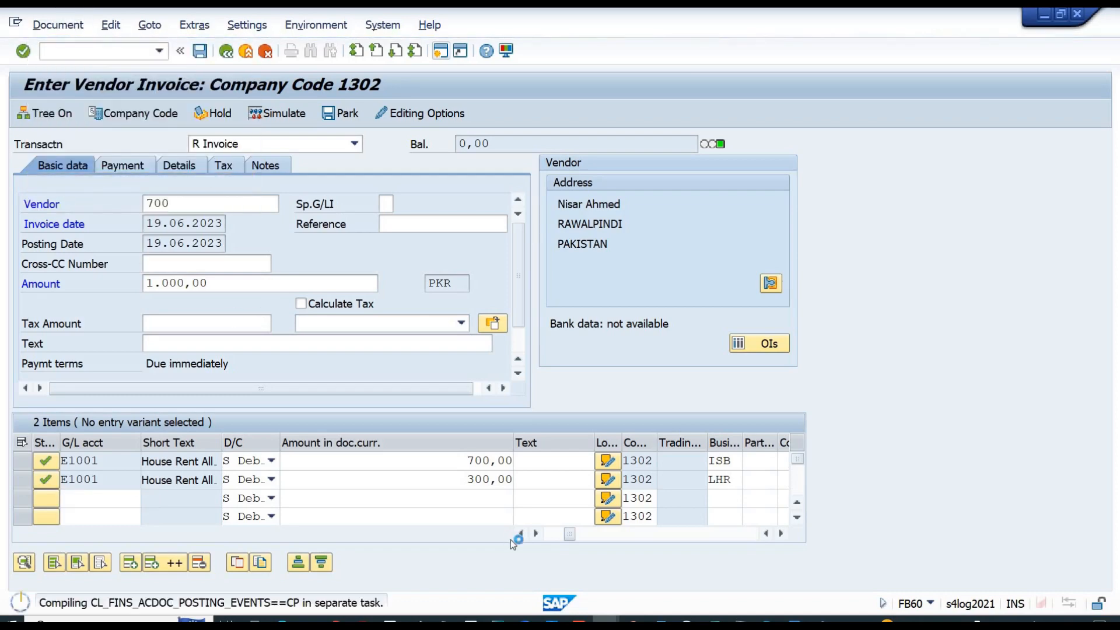
mouse_move(605, 622)
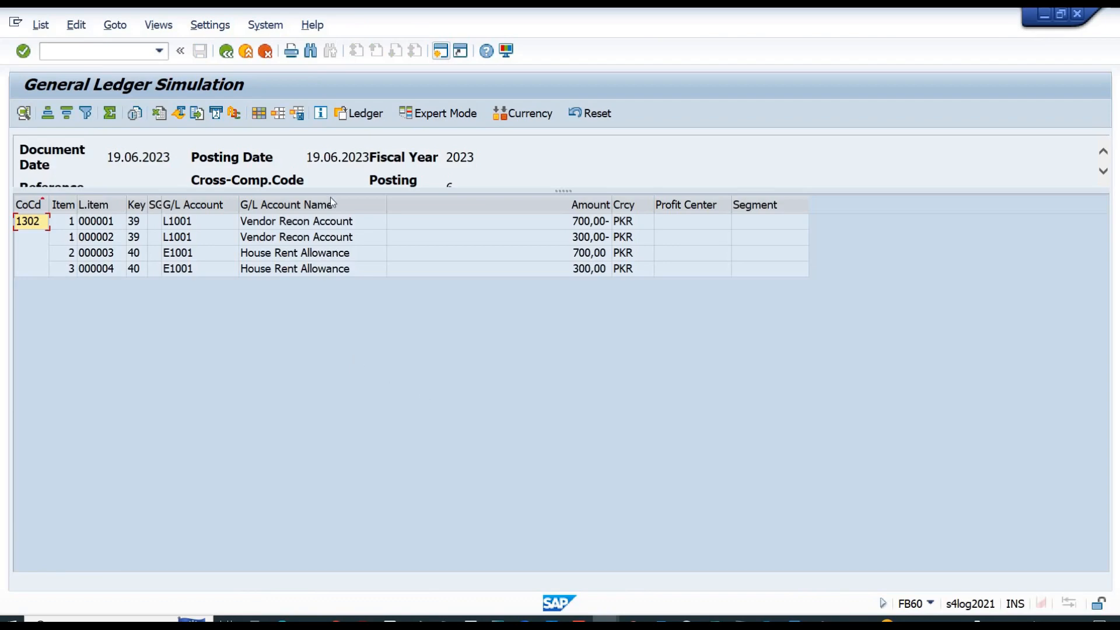
- Add the Business Area column to the general ledger simulation layout, sorting the available columns by name to find it
click(259, 114)
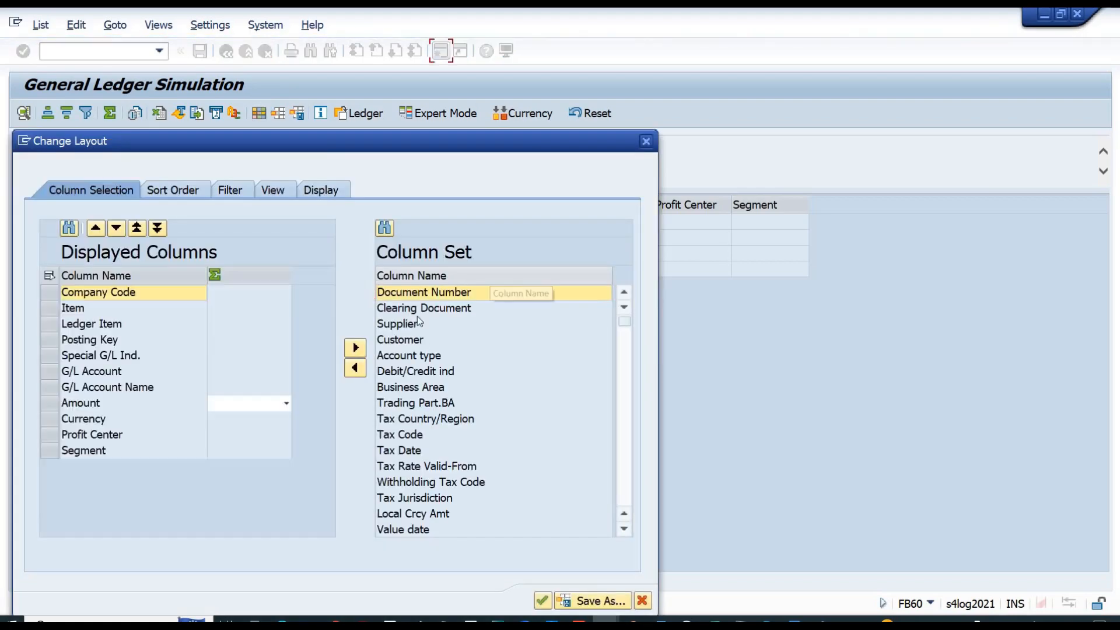
click(421, 275)
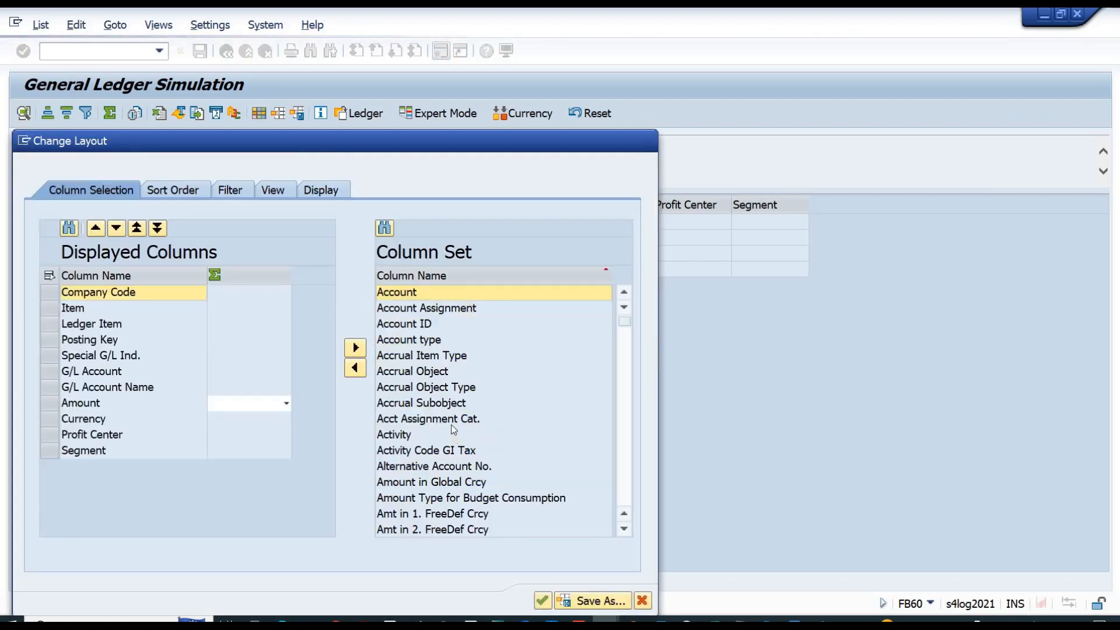
click(625, 491)
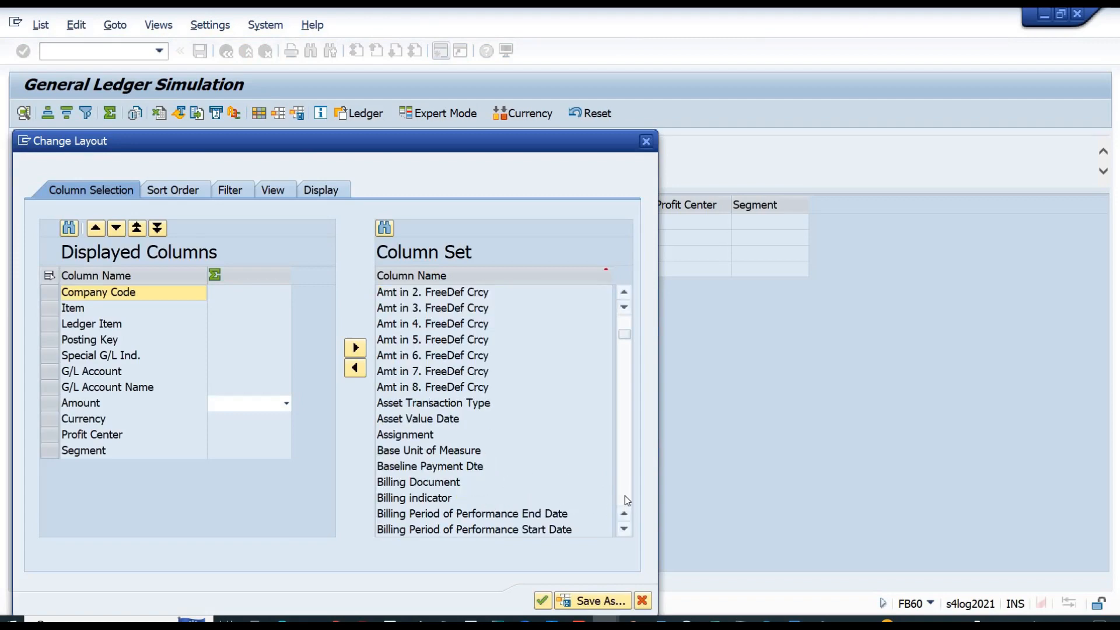
click(624, 495)
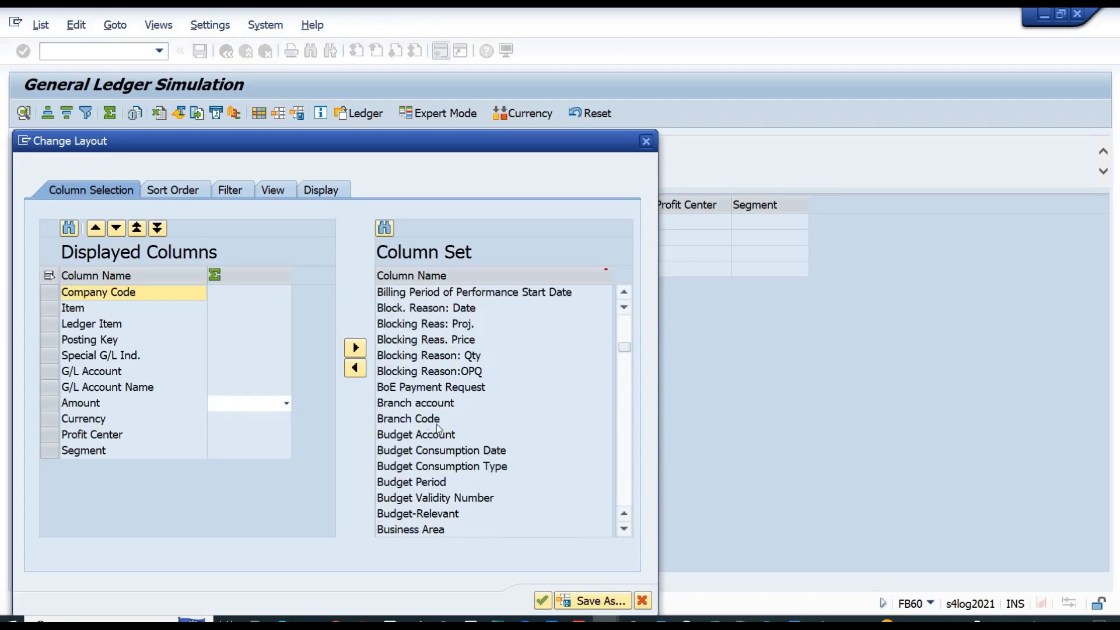
double_click(440, 527)
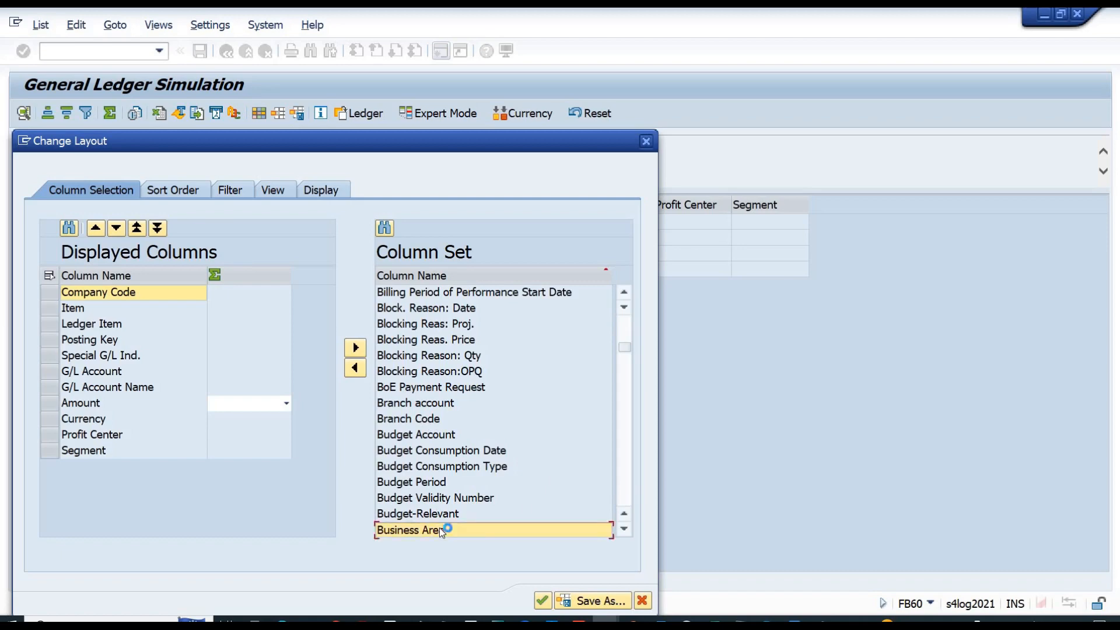
click(543, 601)
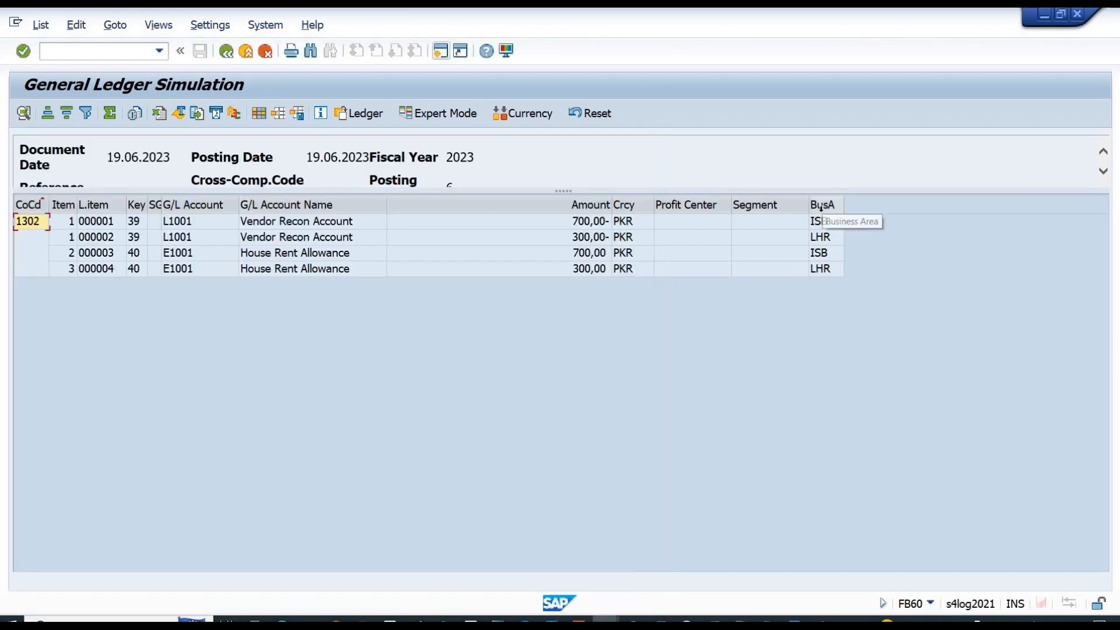
- Move the Business Area column directly before G/L Account Name in the simulation list
click(823, 209)
drag(825, 215, 574, 239)
drag(414, 230, 269, 232)
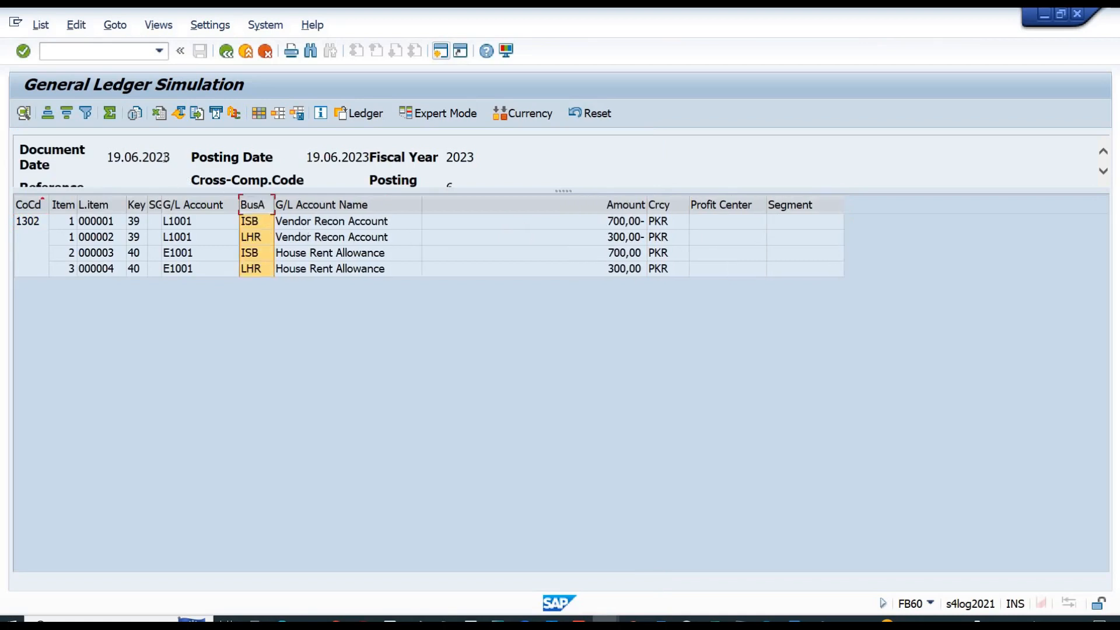
- Total the Amount column and subtotal the simulated items by business area
click(596, 207)
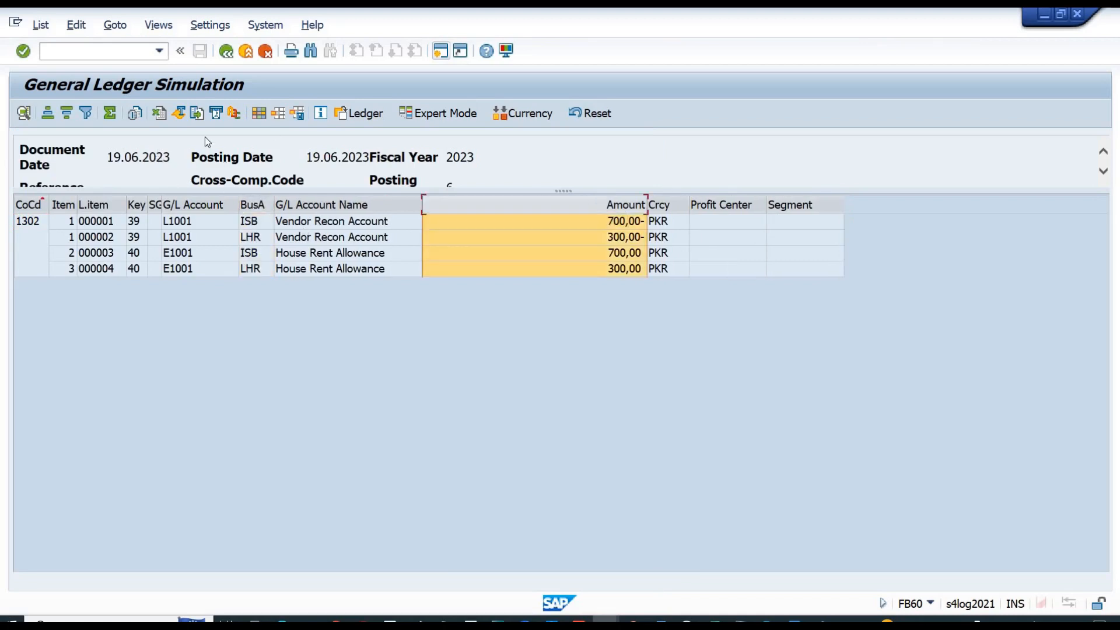
click(108, 113)
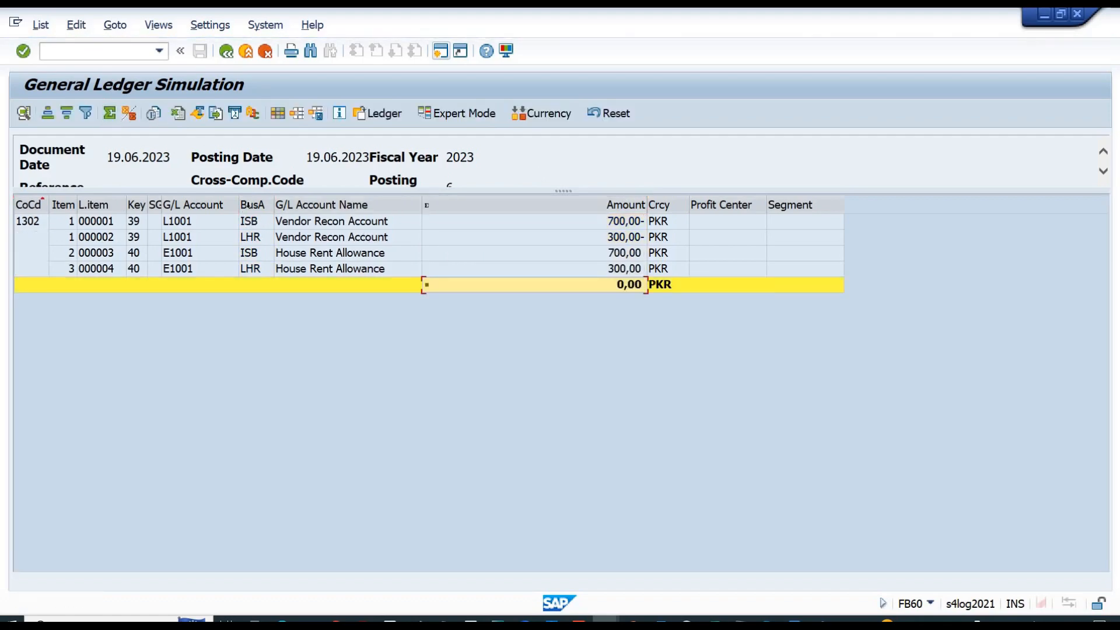
click(252, 205)
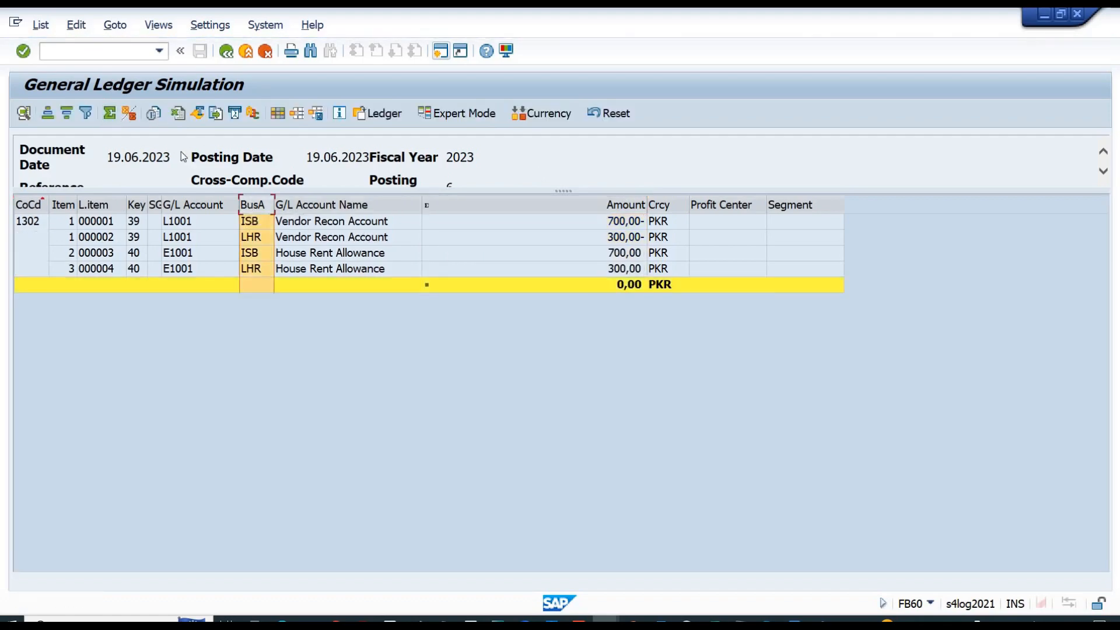
click(130, 116)
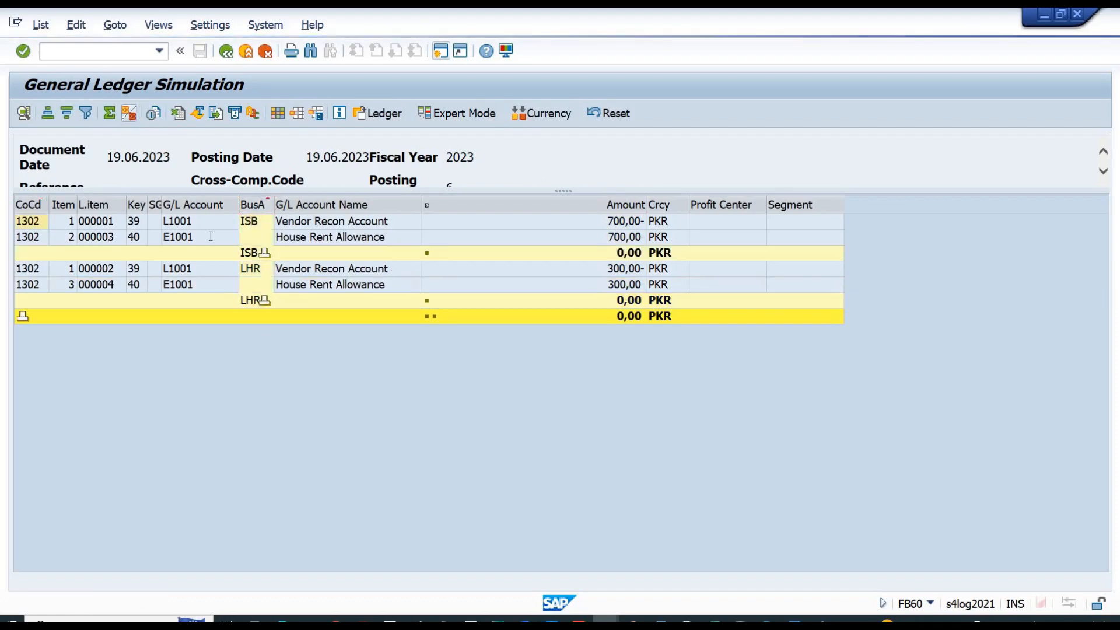
- Examine the vendor and expense lines within each business area group and how their amounts offset each other
click(255, 252)
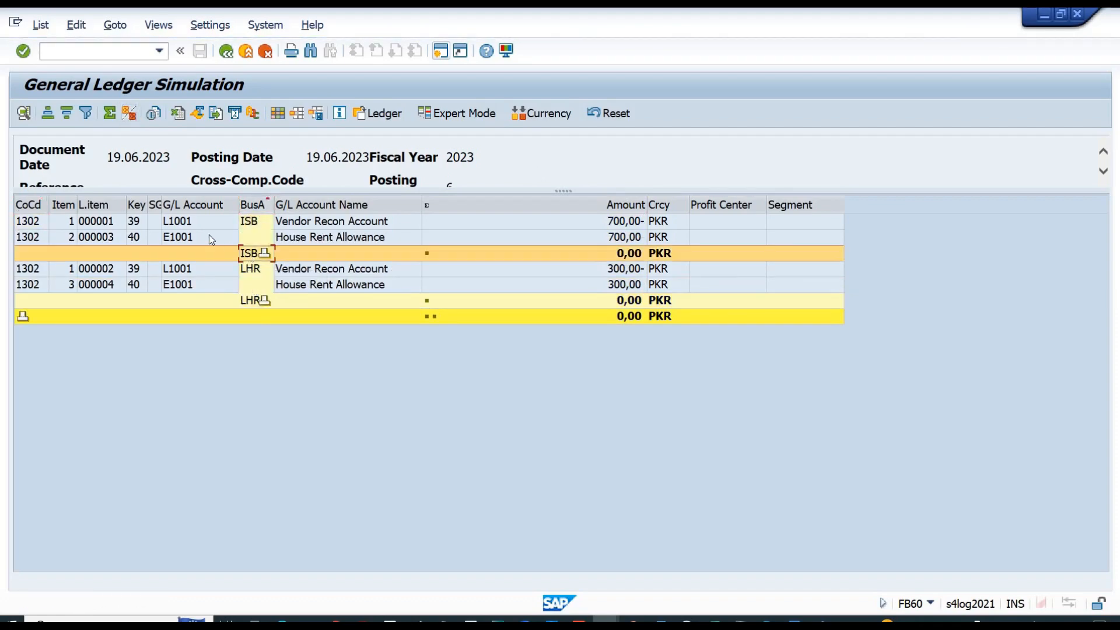
click(182, 223)
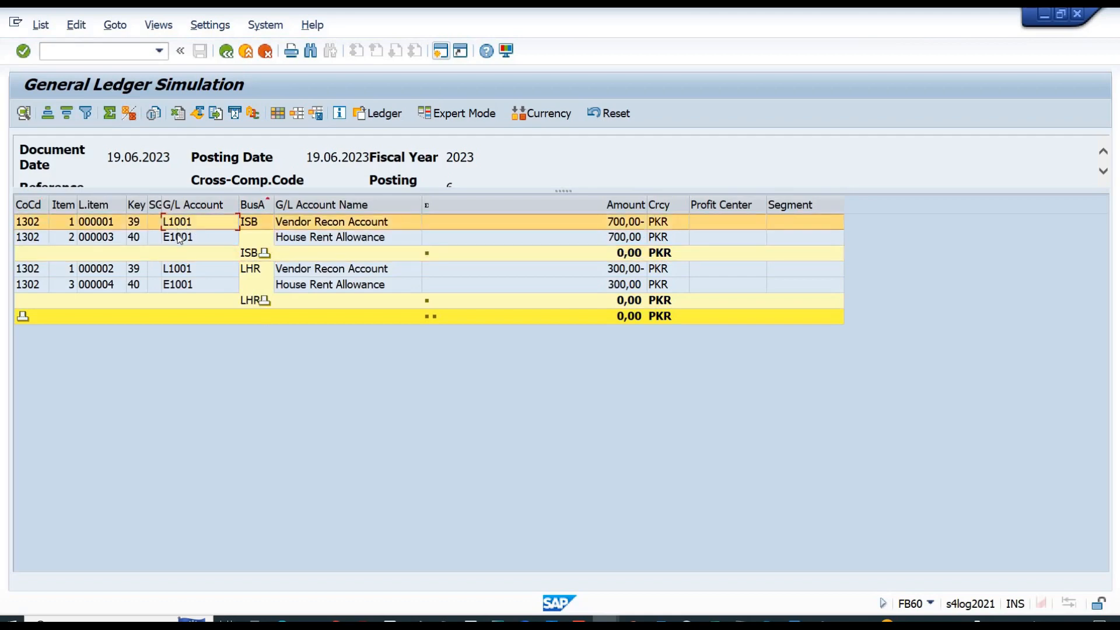
click(179, 238)
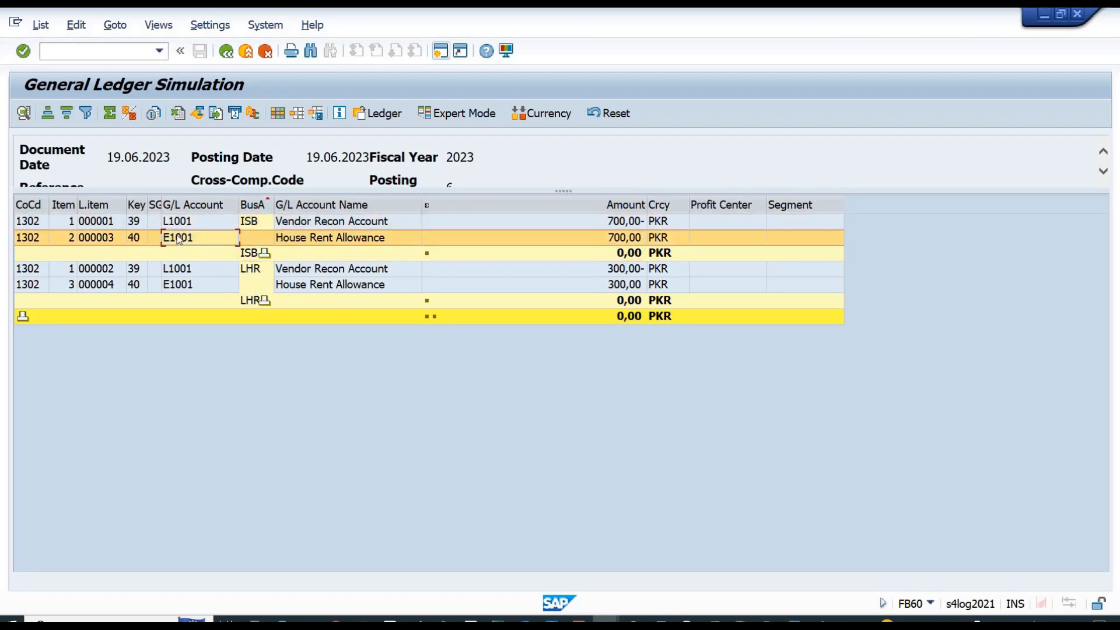
click(255, 223)
click(253, 239)
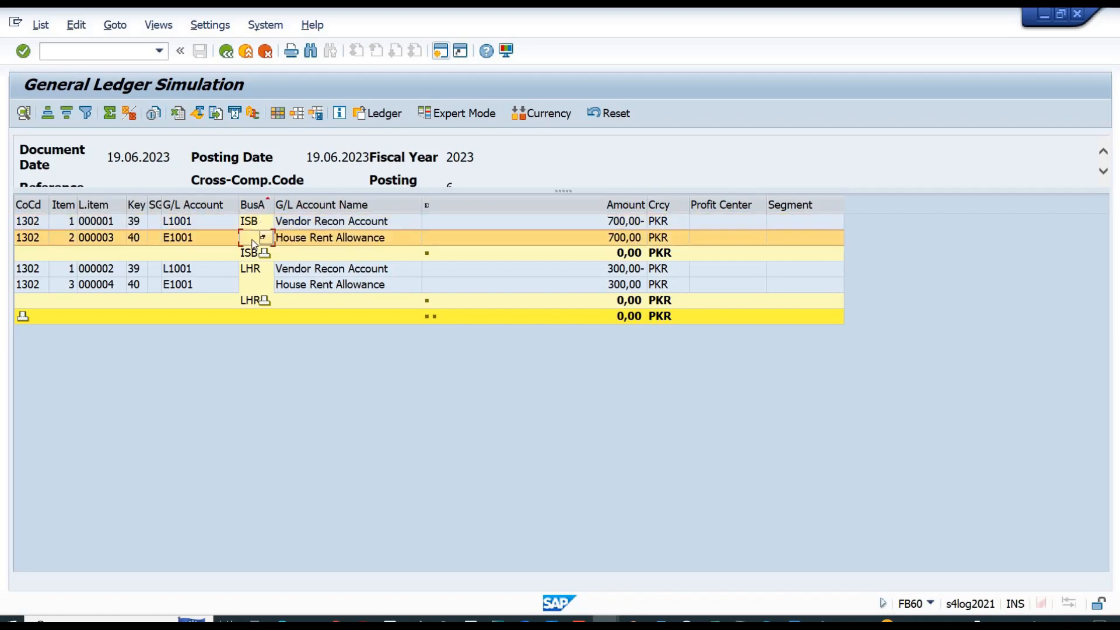
click(297, 273)
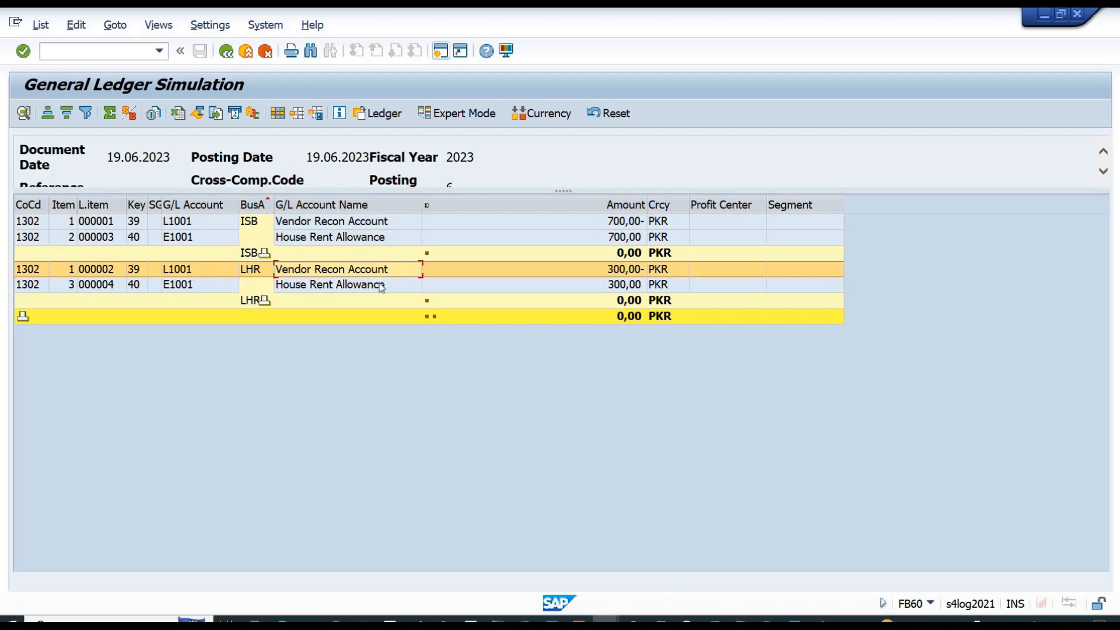
click(545, 289)
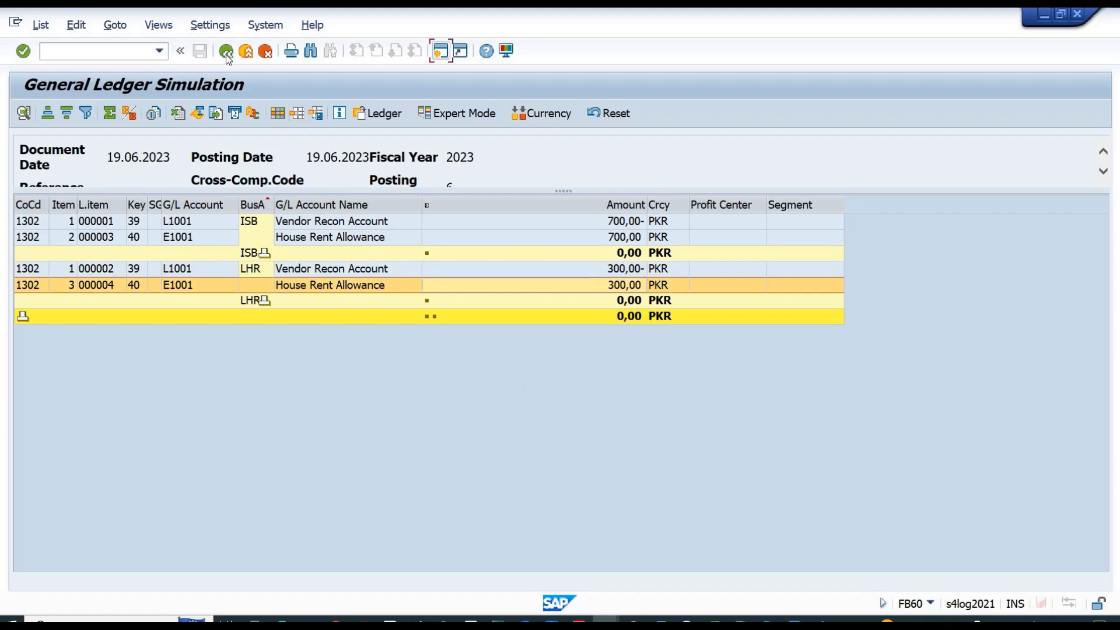
- Return from the simulation to post the vendor invoice, and display the posted document
click(42, 26)
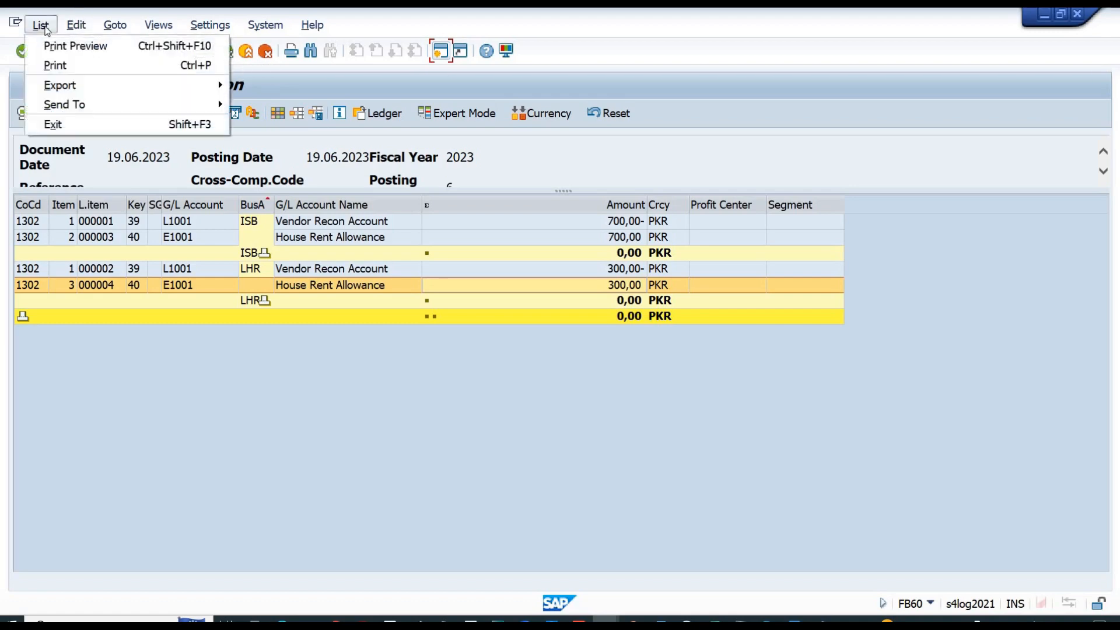
click(42, 26)
click(226, 57)
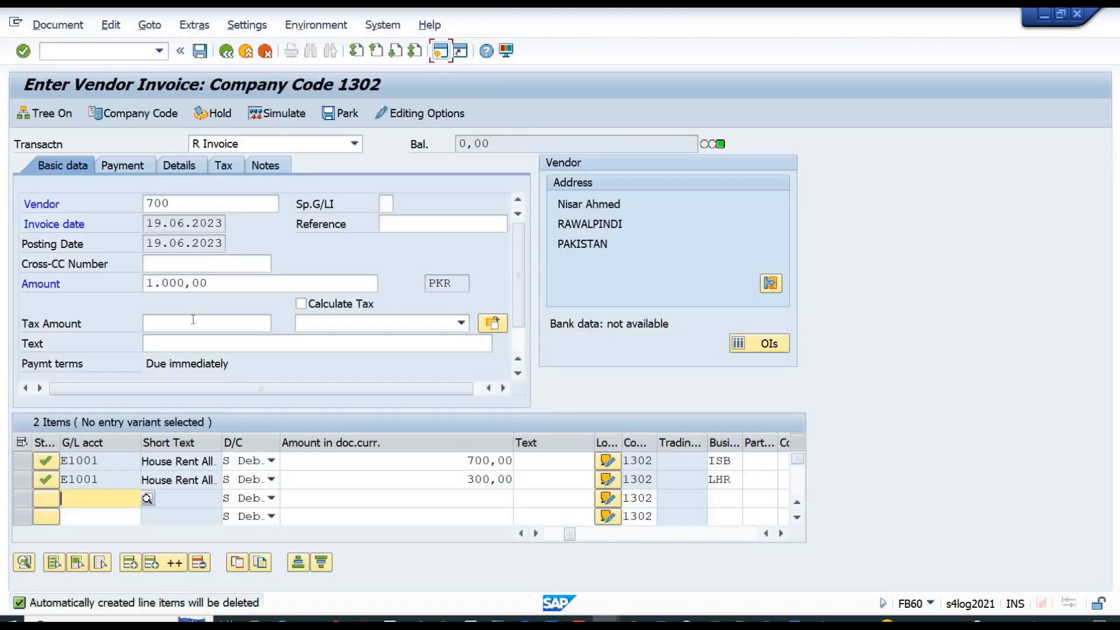
click(199, 51)
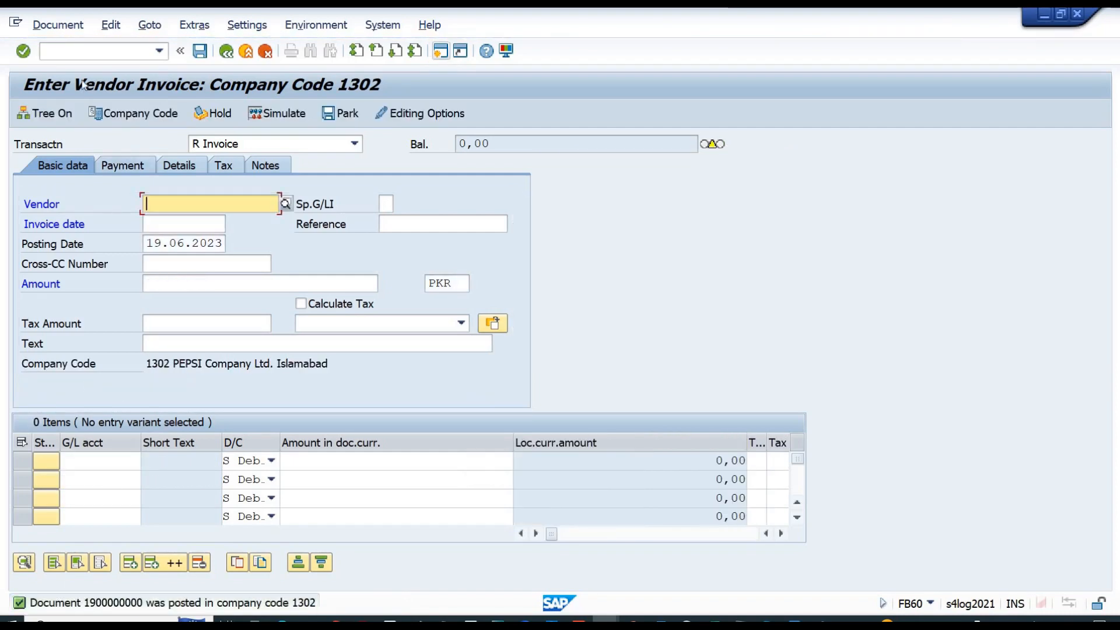
click(51, 31)
click(60, 66)
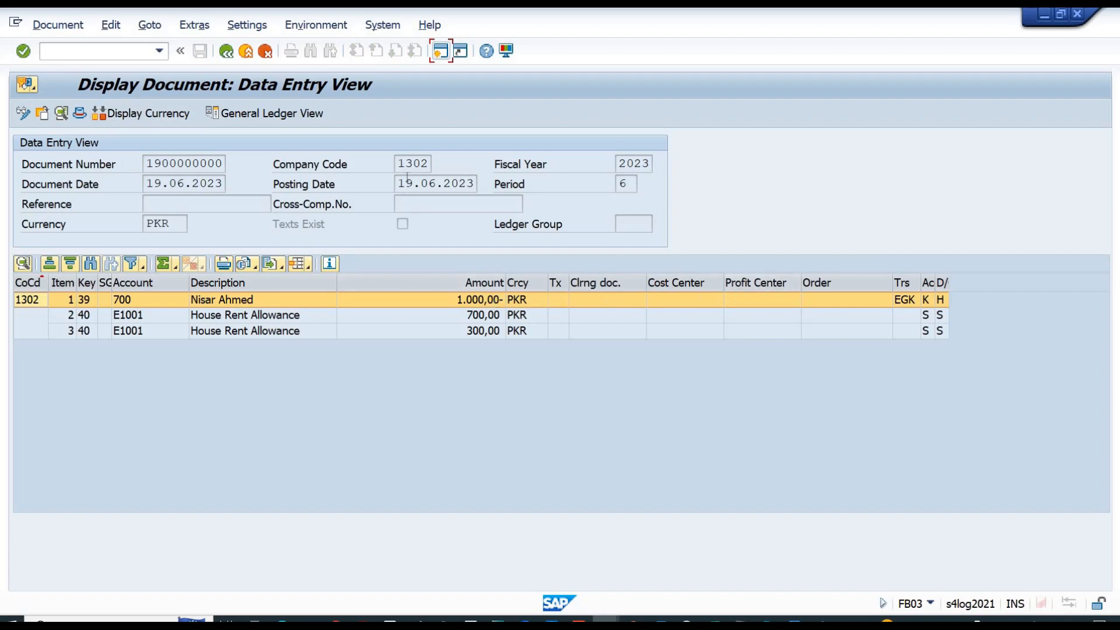
- Add the Business Area column to the document's entry view layout and place it directly before the clearing document column
click(309, 264)
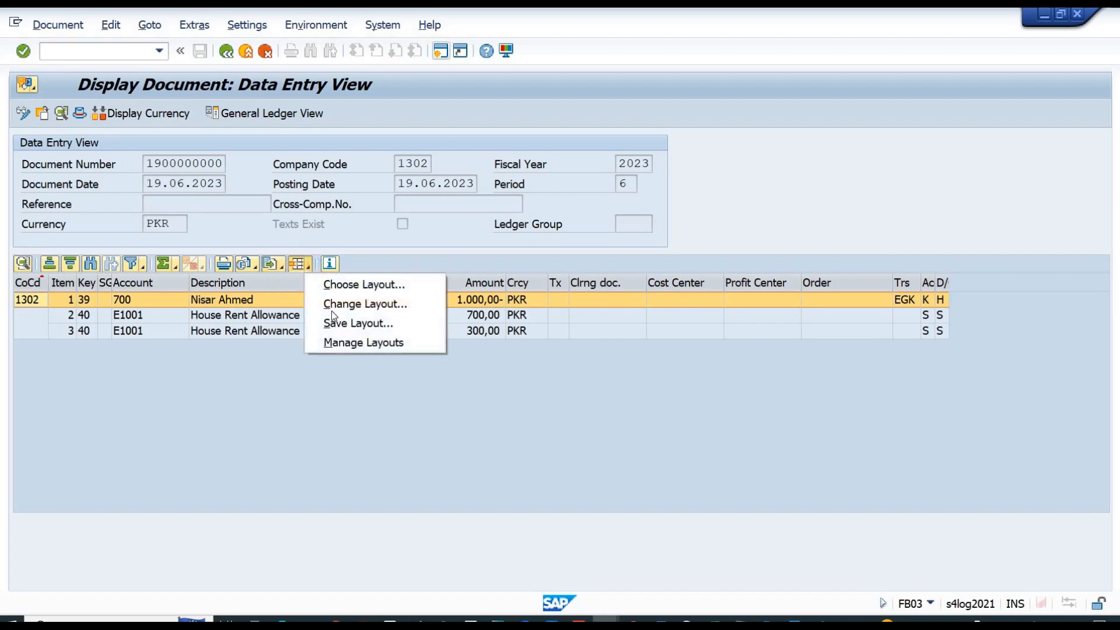
click(360, 310)
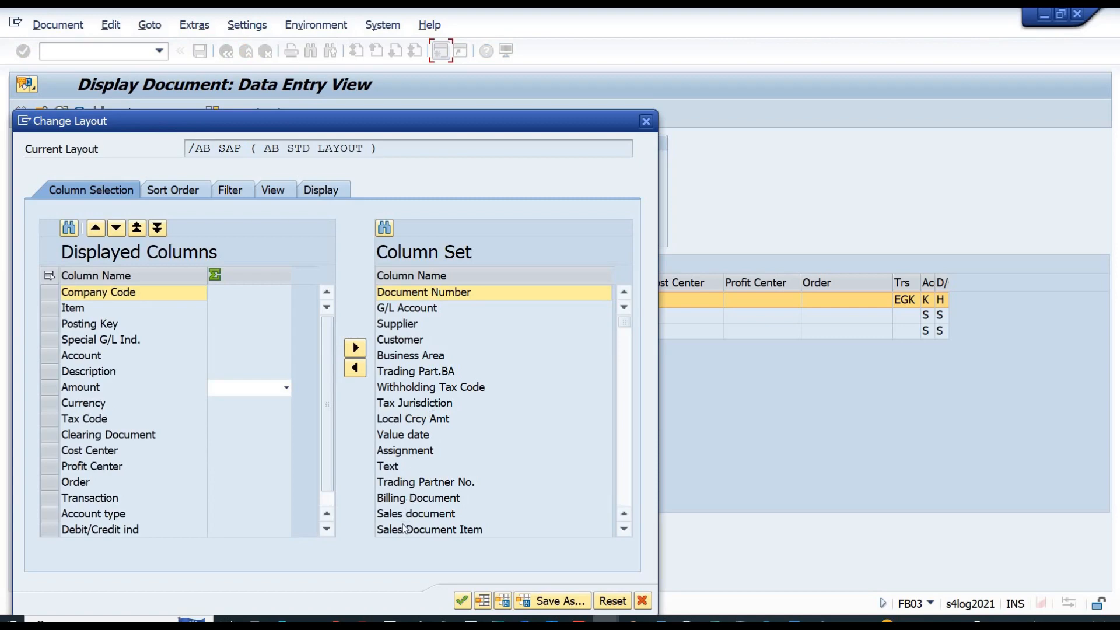
click(396, 355)
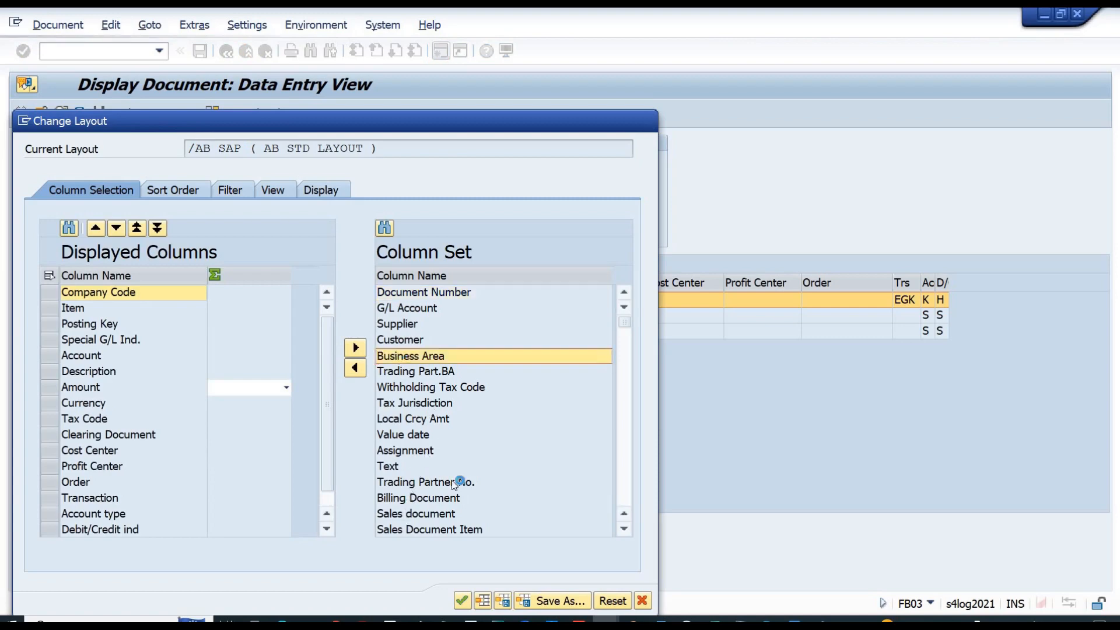
click(462, 601)
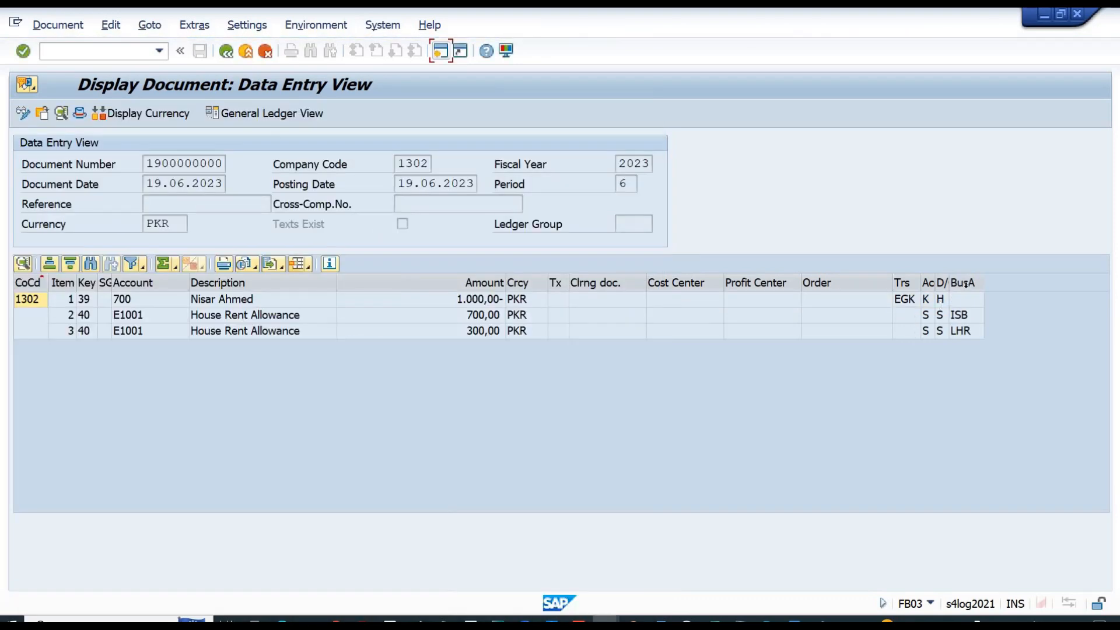
click(967, 286)
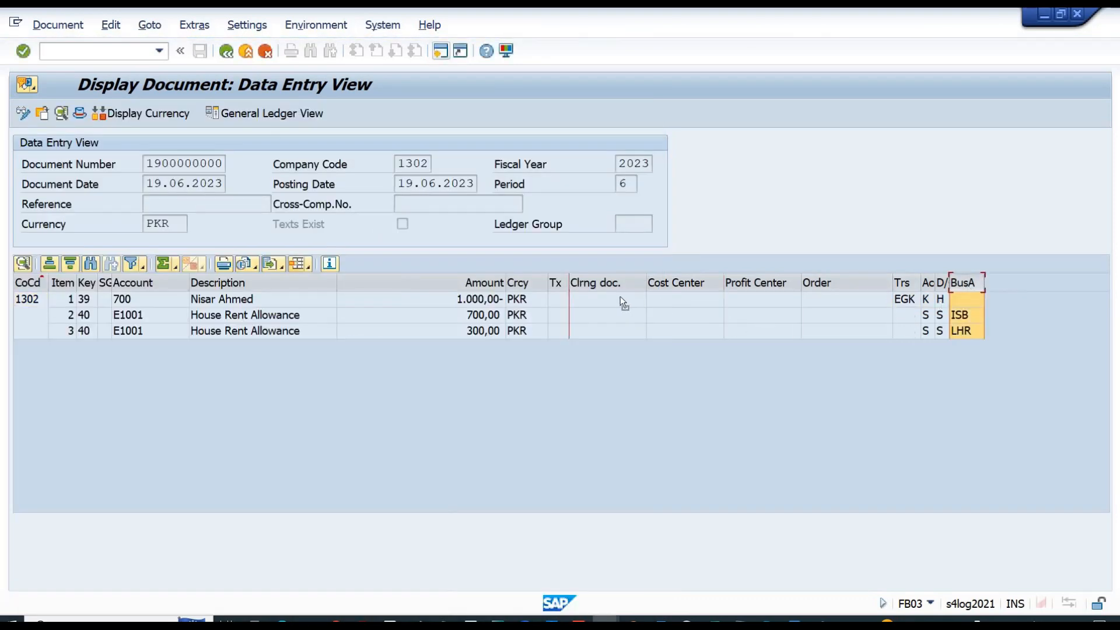
drag(614, 299, 593, 302)
- Compare the amounts and business area assignments of the vendor line and the two expense lines in the entry view
click(593, 302)
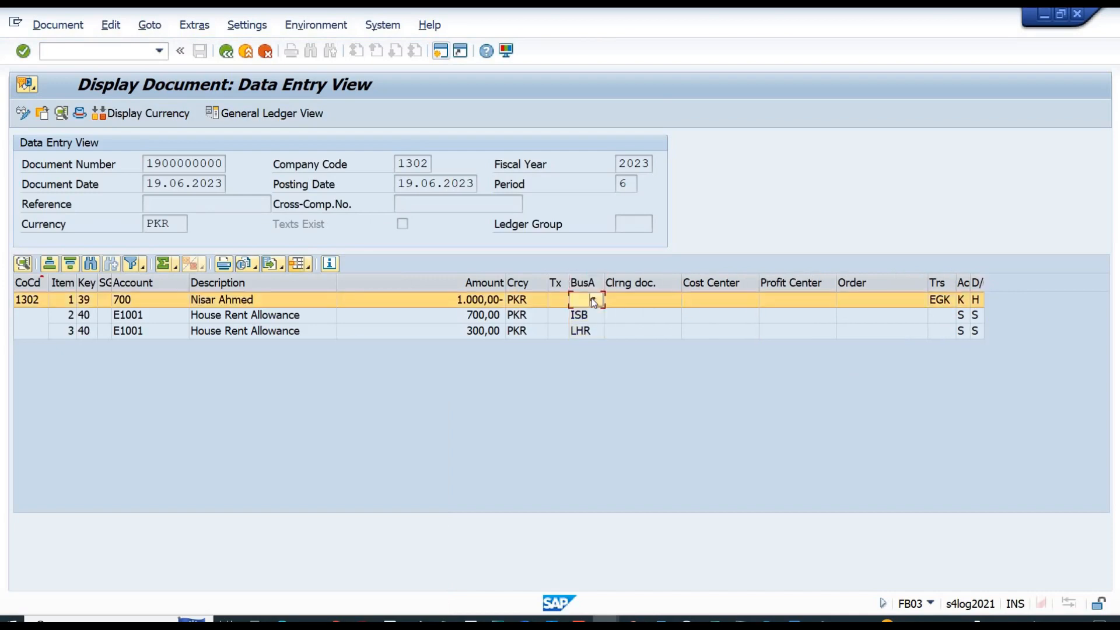
click(631, 300)
click(474, 322)
click(475, 337)
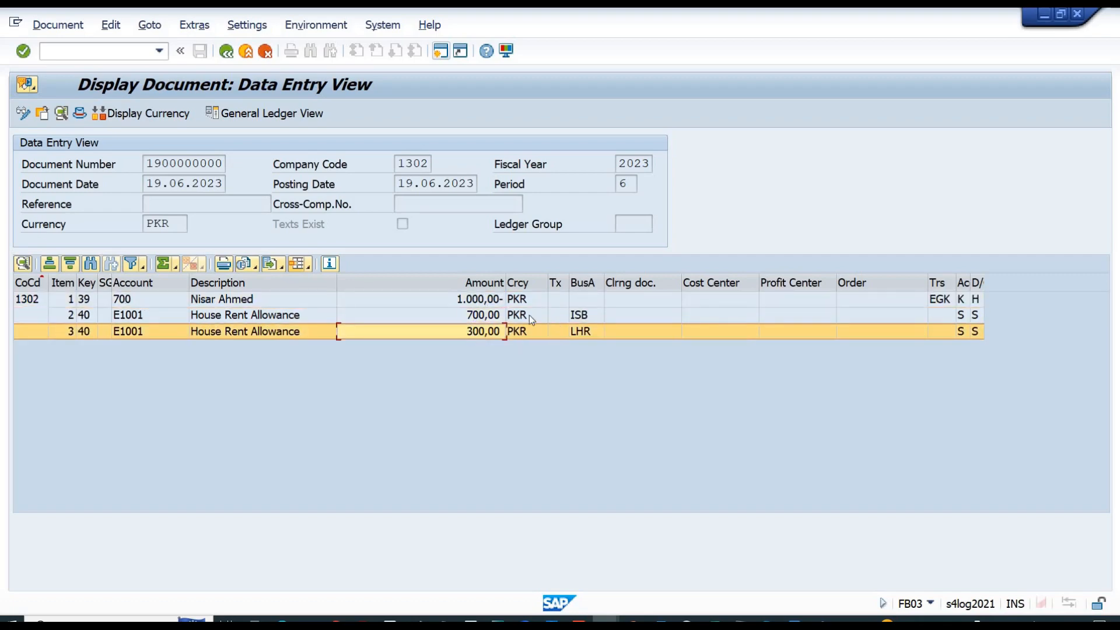
click(470, 300)
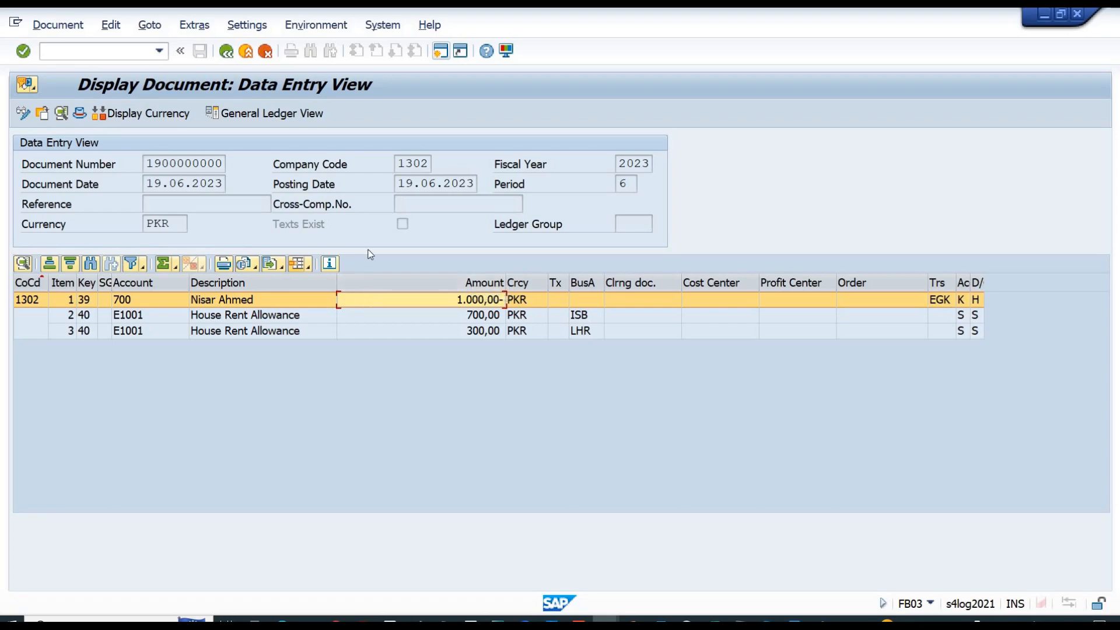
- Switch the document to the General Ledger View and check the business areas assigned to the split lines
click(274, 115)
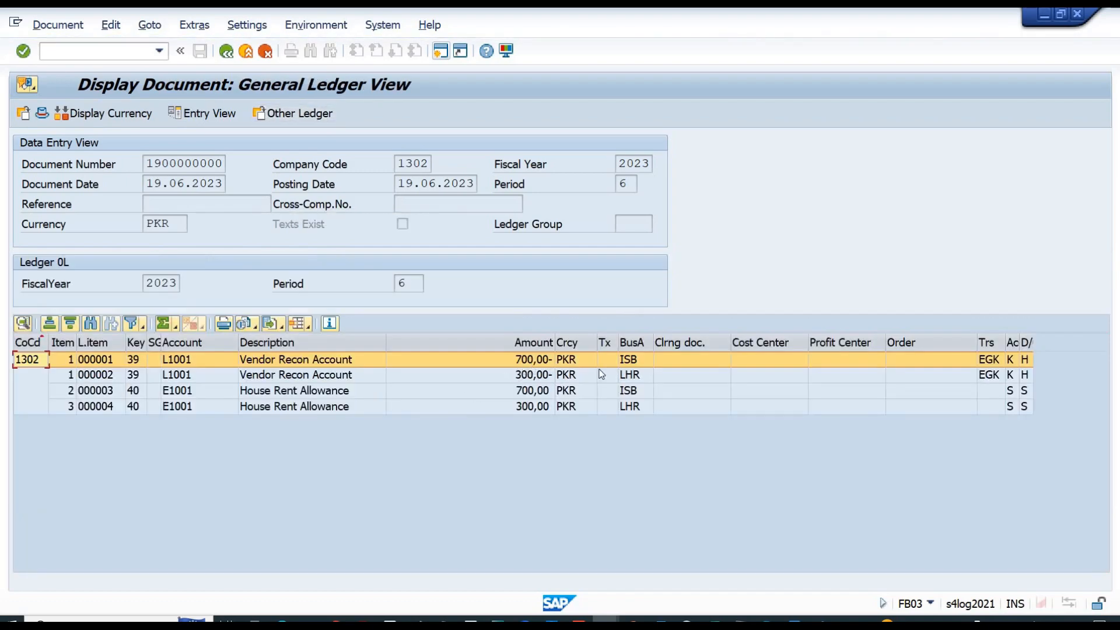
click(635, 378)
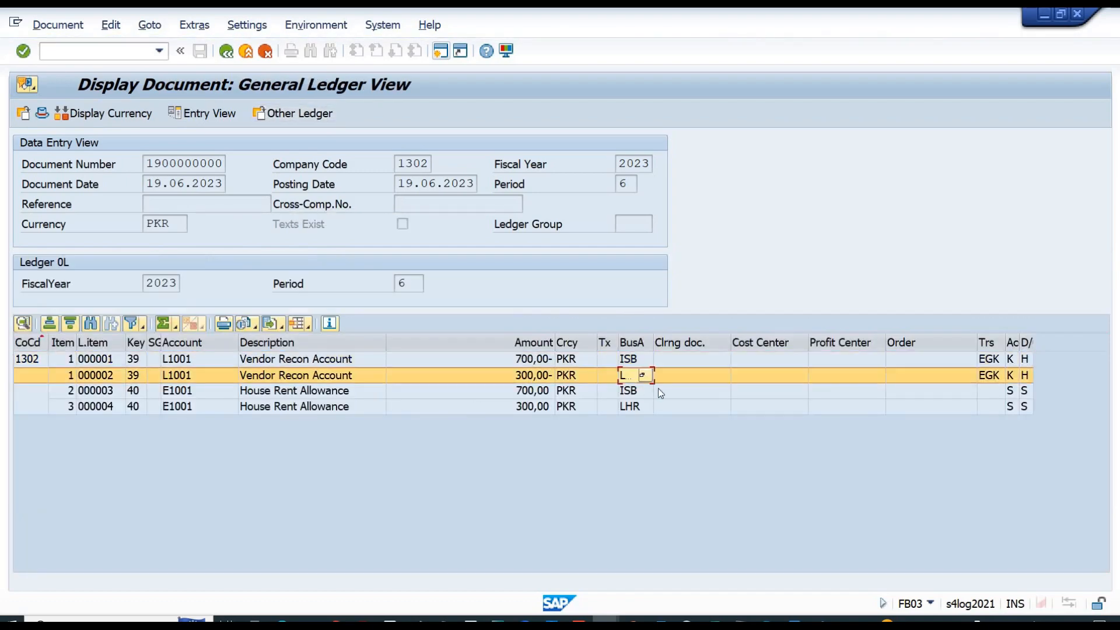
click(692, 401)
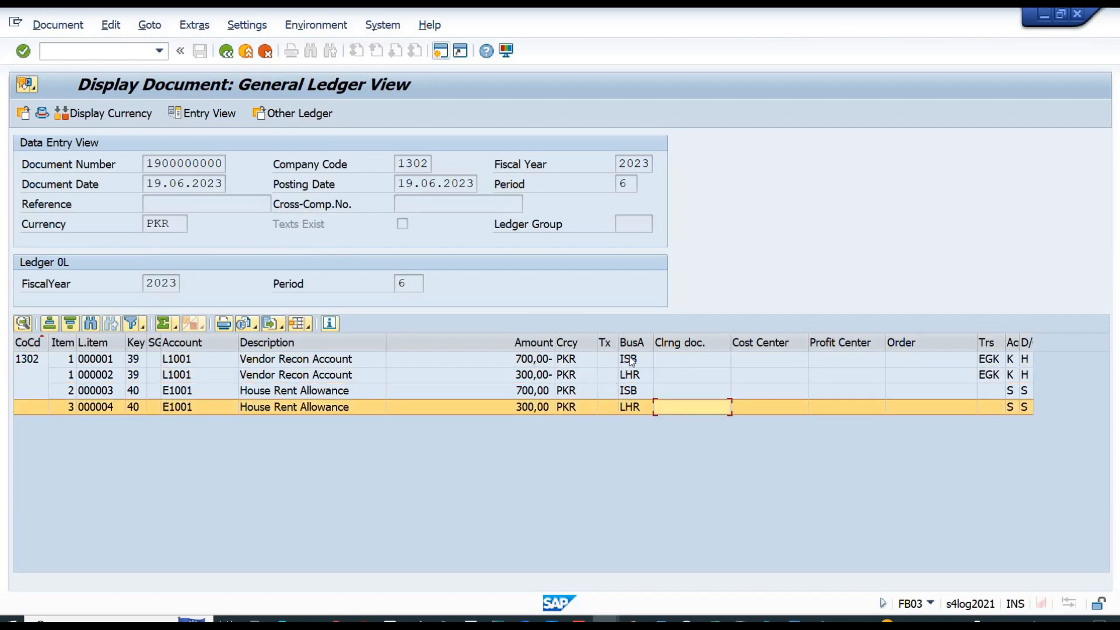
- Compare the amounts and business areas of the two split vendor reconciliation lines in the General Ledger View
click(529, 360)
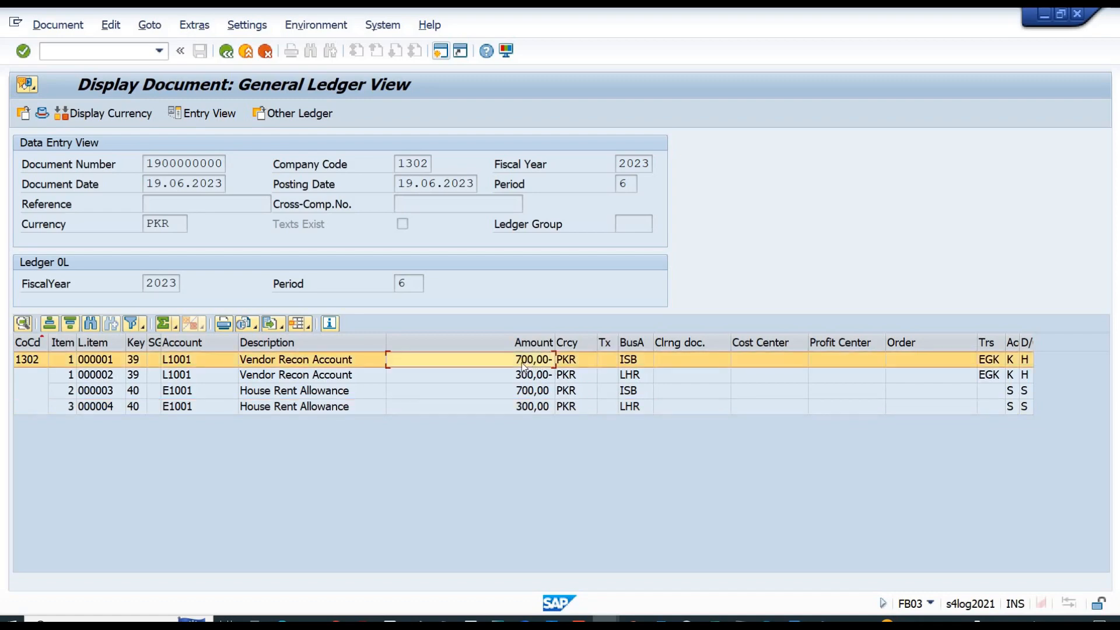
click(429, 378)
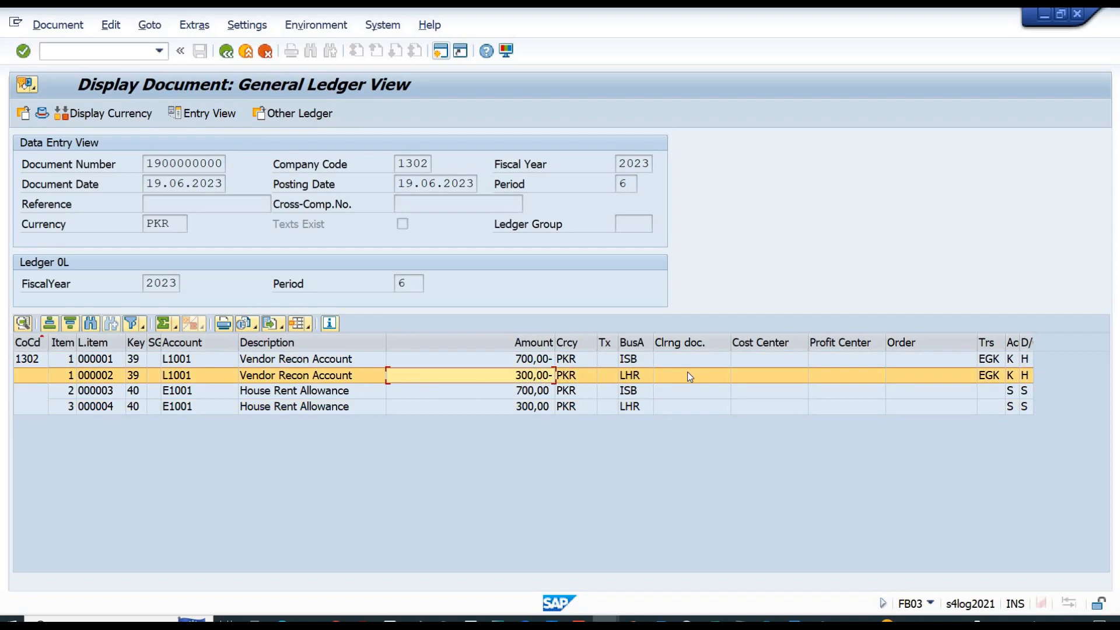
- Copy the document number, start transaction SE16N in a new maximized session, and enter ACDOCA as the table
double_click(224, 164)
key(ctrl+c)
click(442, 51)
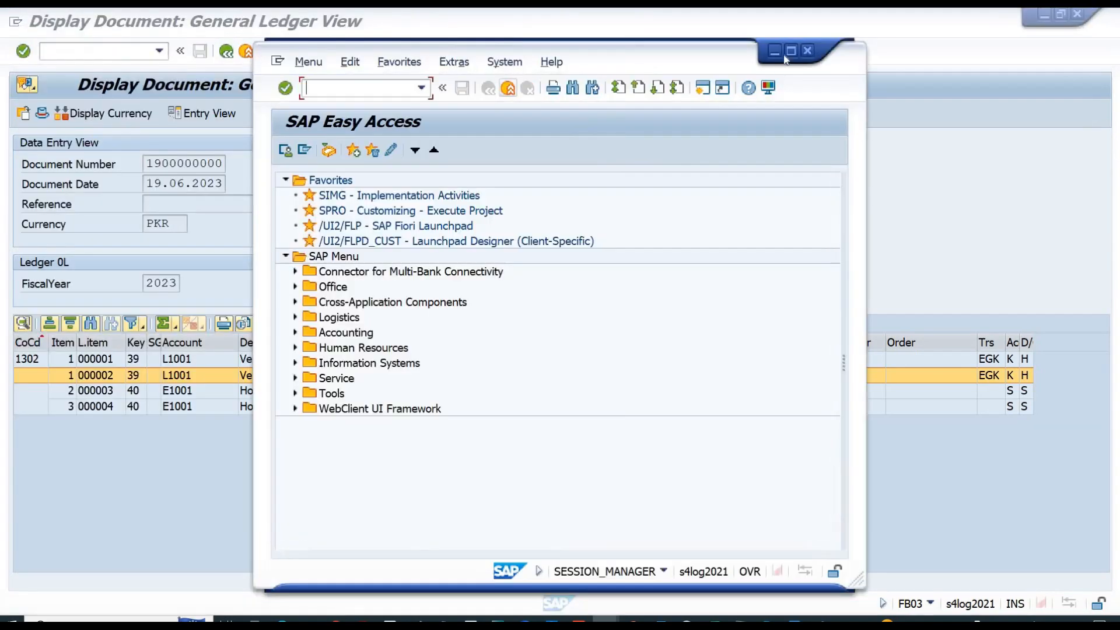
click(790, 51)
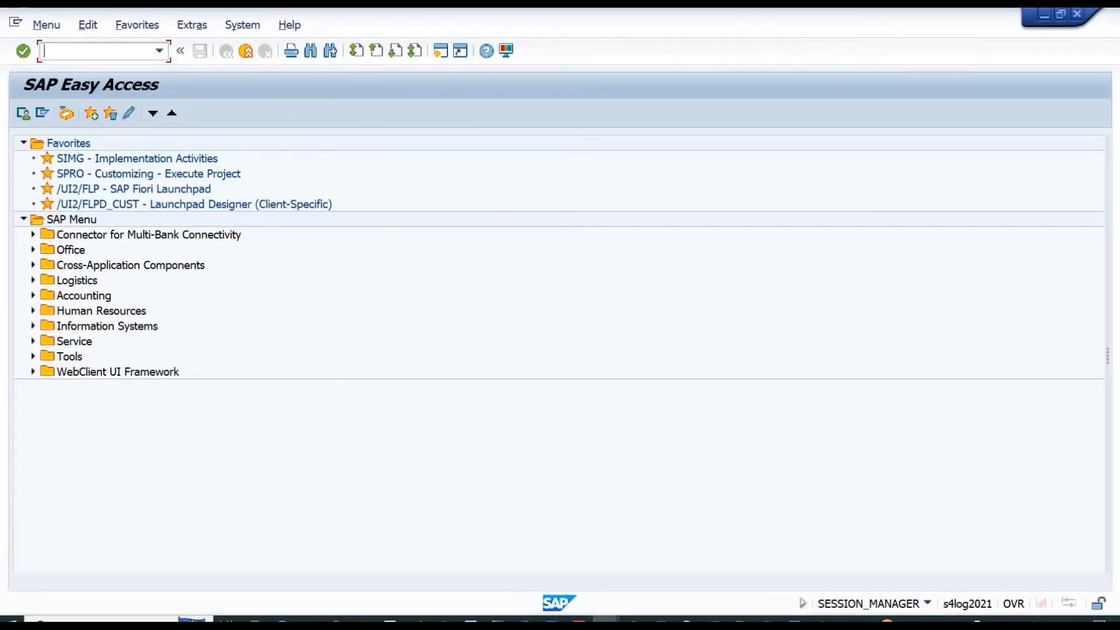
text(SE16N)
key(Return)
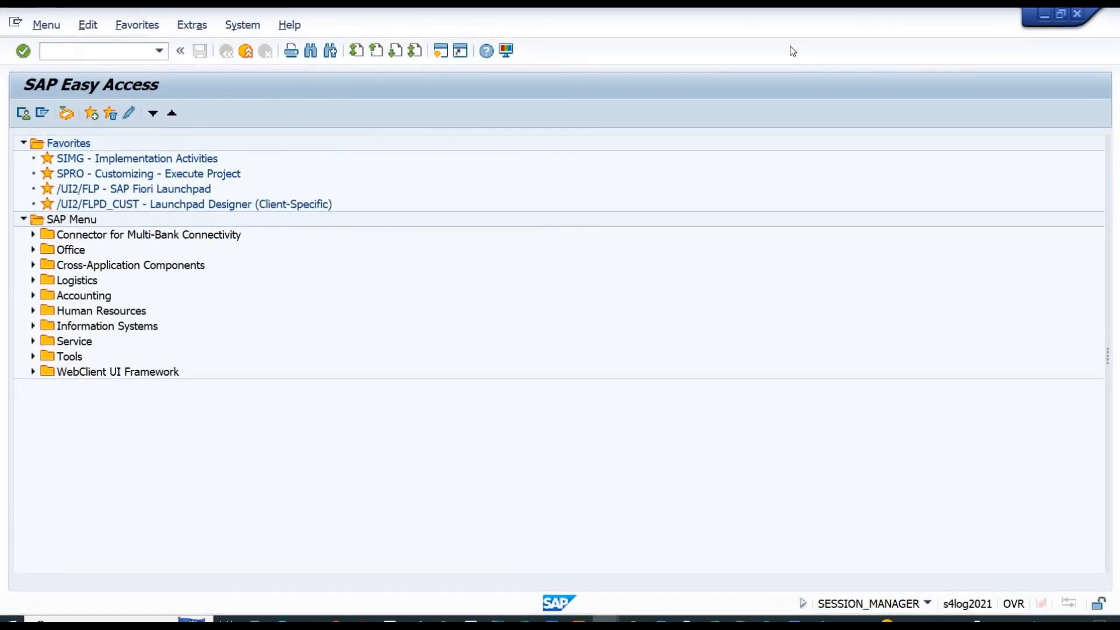
text(ACDOCA)
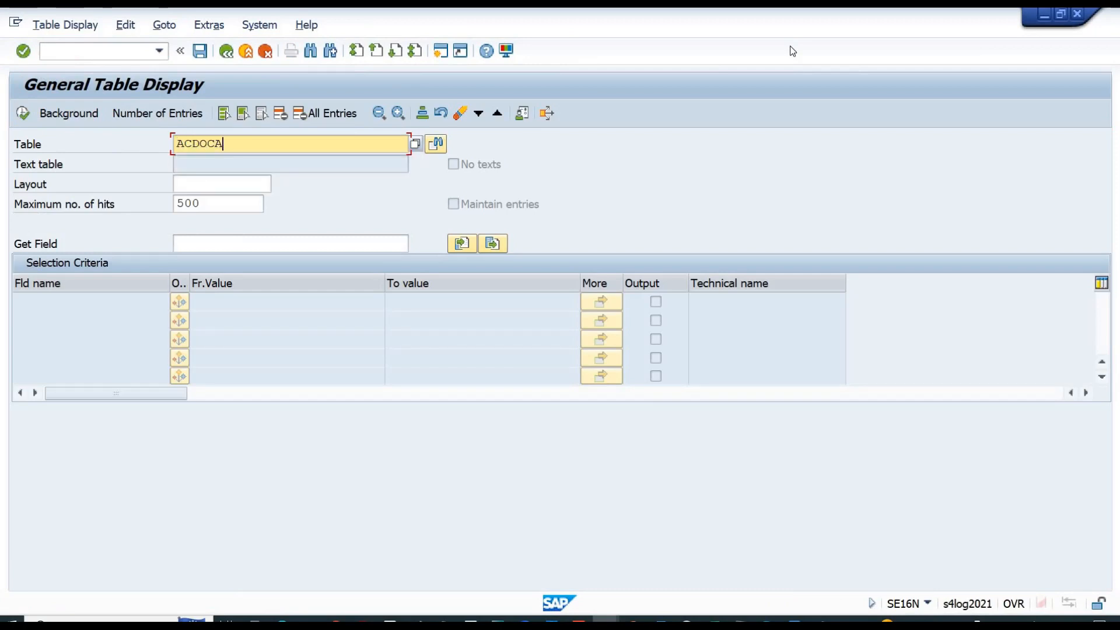
- Display the ACDOCA entries for company code 1302 and the copied document number
key(Return)
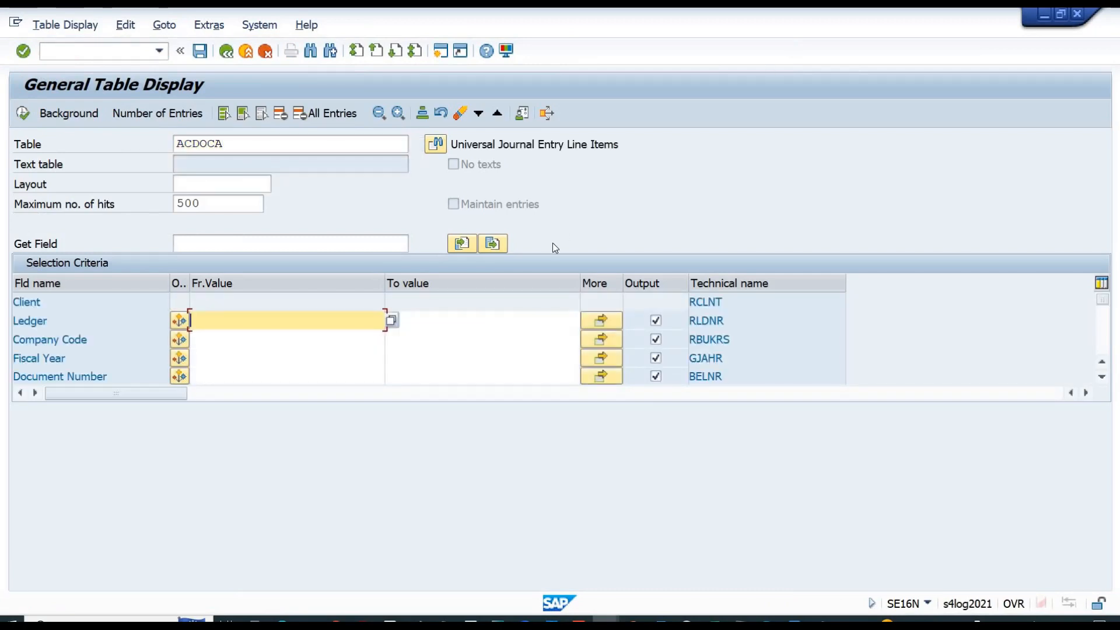
key(Down)
text(1302)
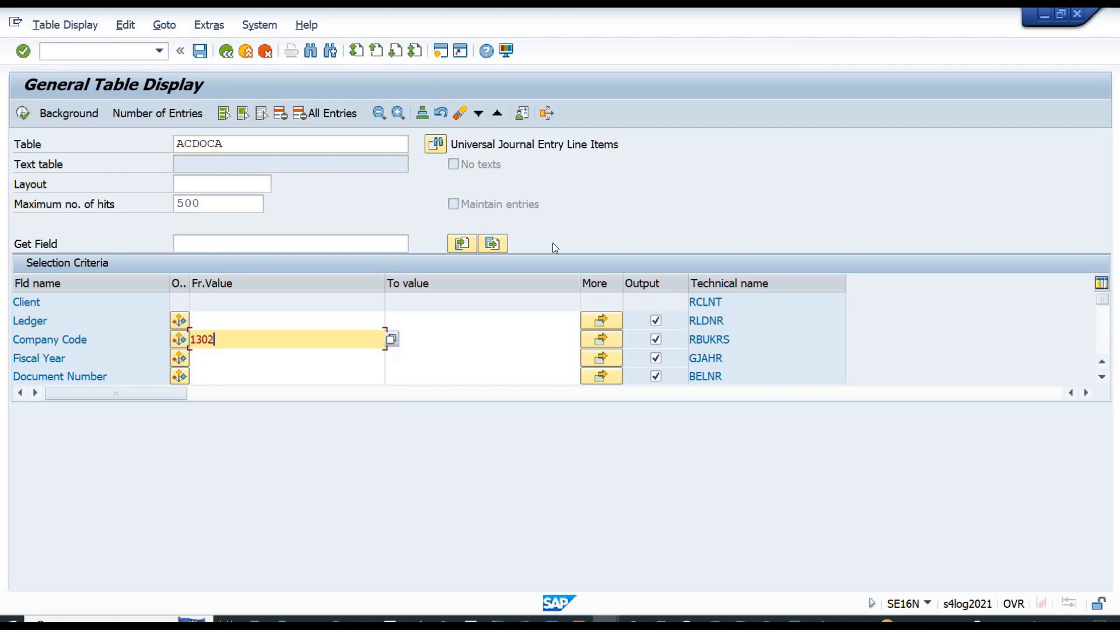
key(Return)
click(209, 374)
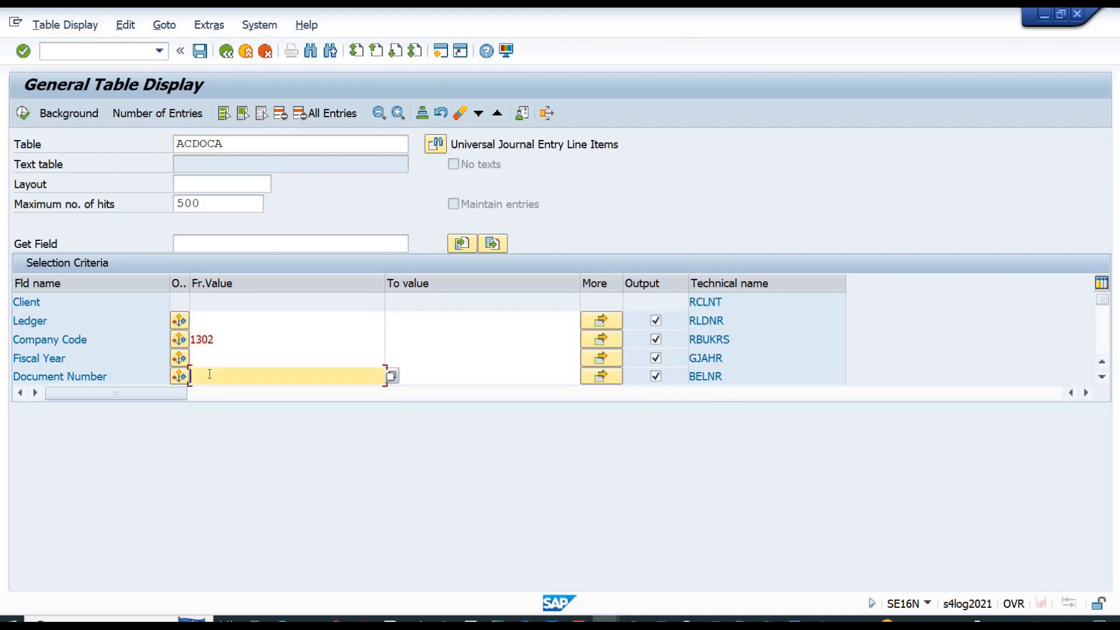
key(ctrl+v)
click(23, 115)
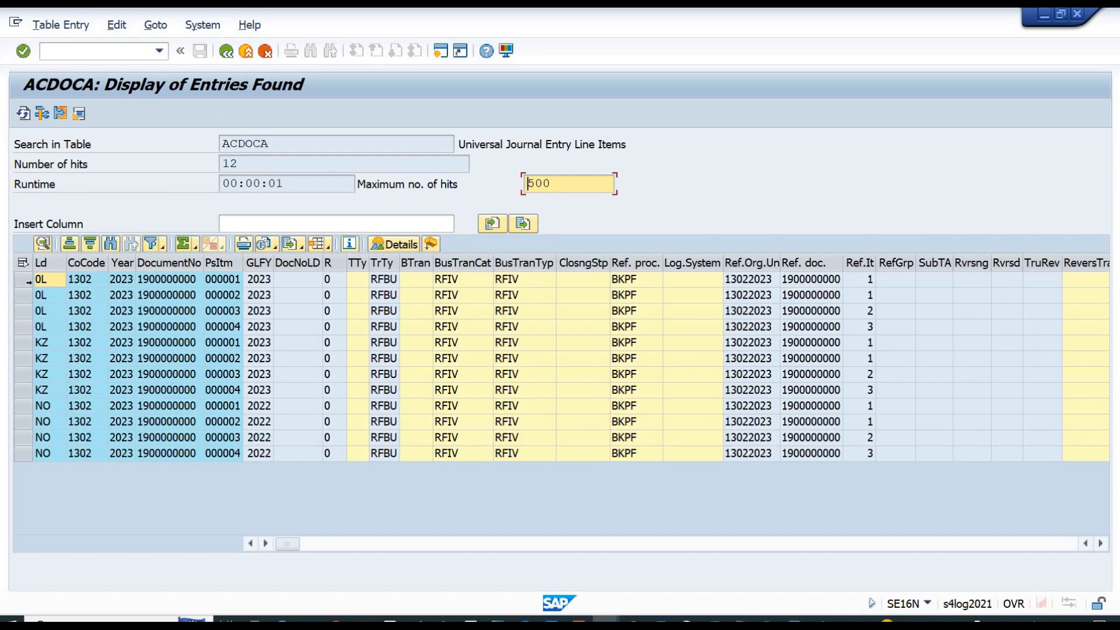
- Sort the entries in ascending order by ledger and check the ledger groups and their company codes
click(46, 261)
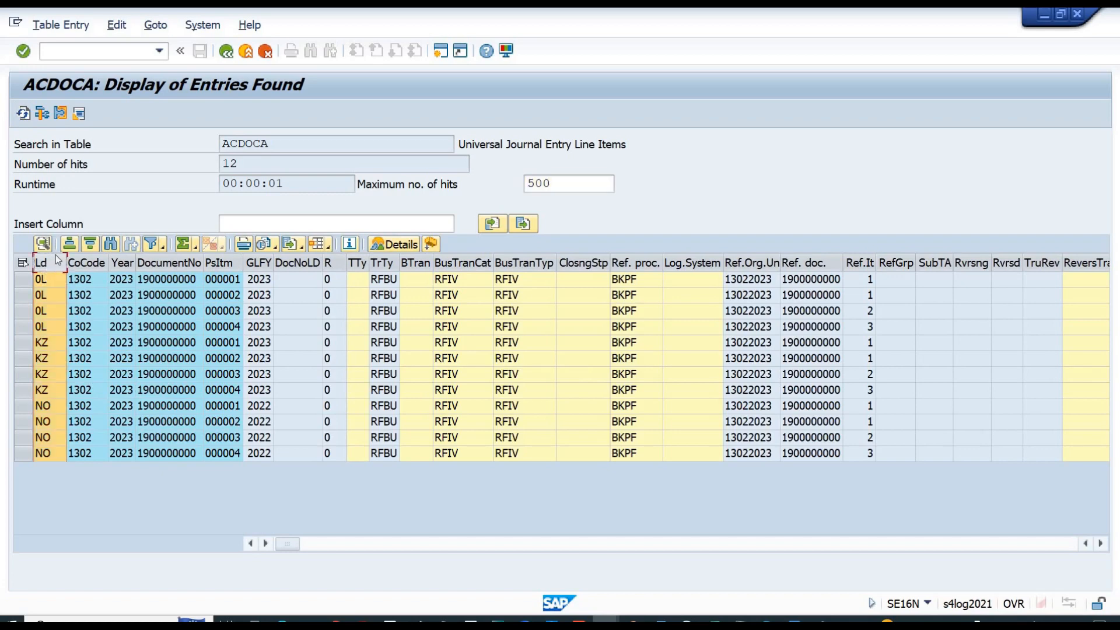
click(67, 247)
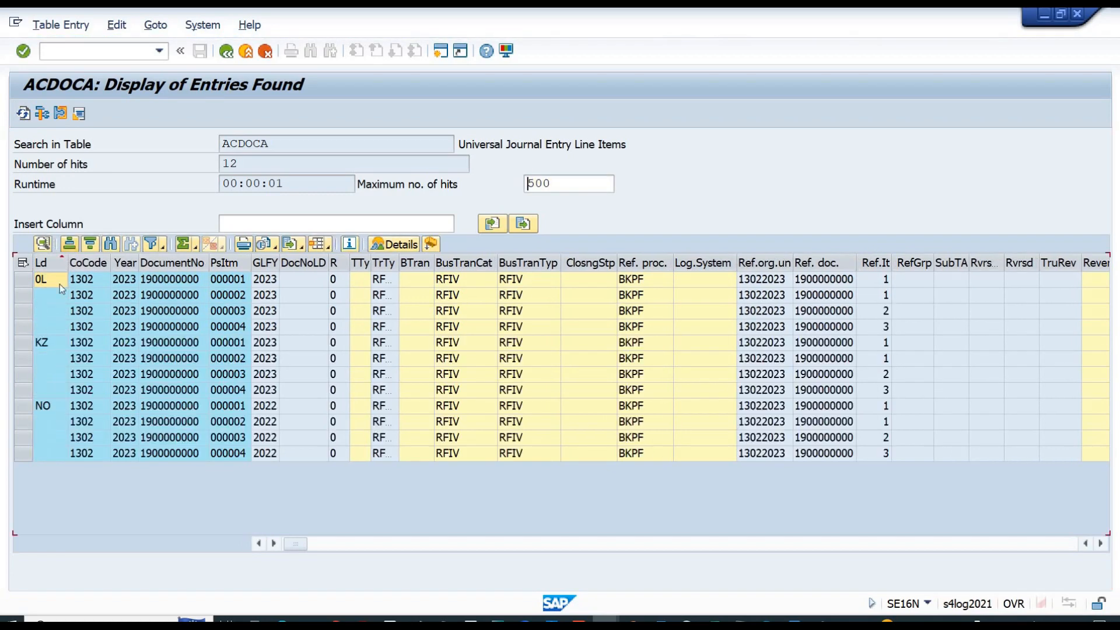
click(47, 341)
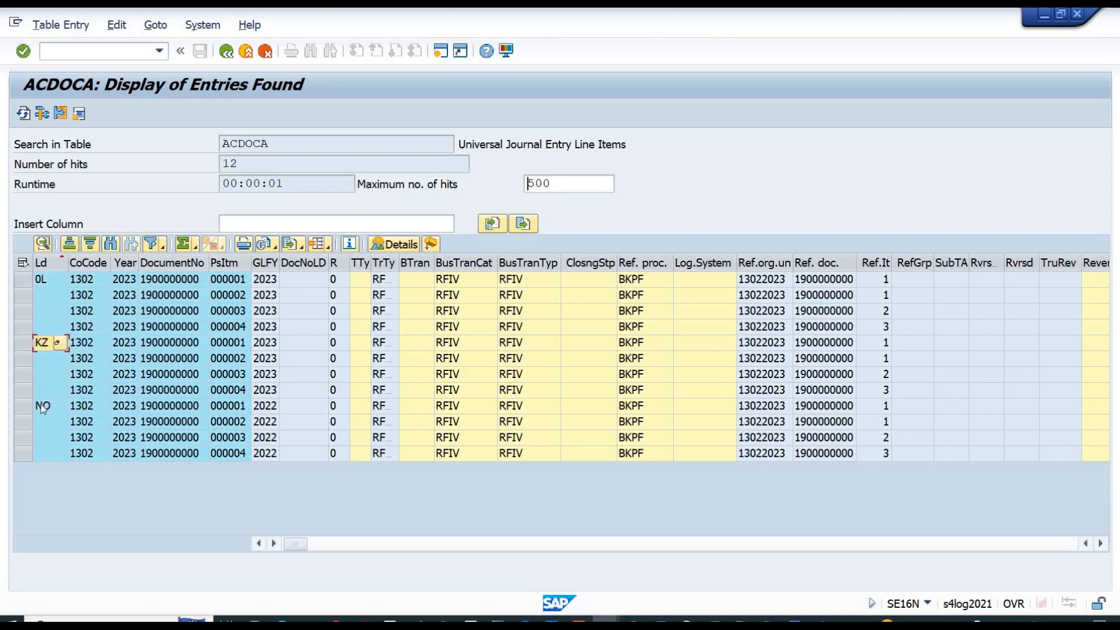
click(42, 407)
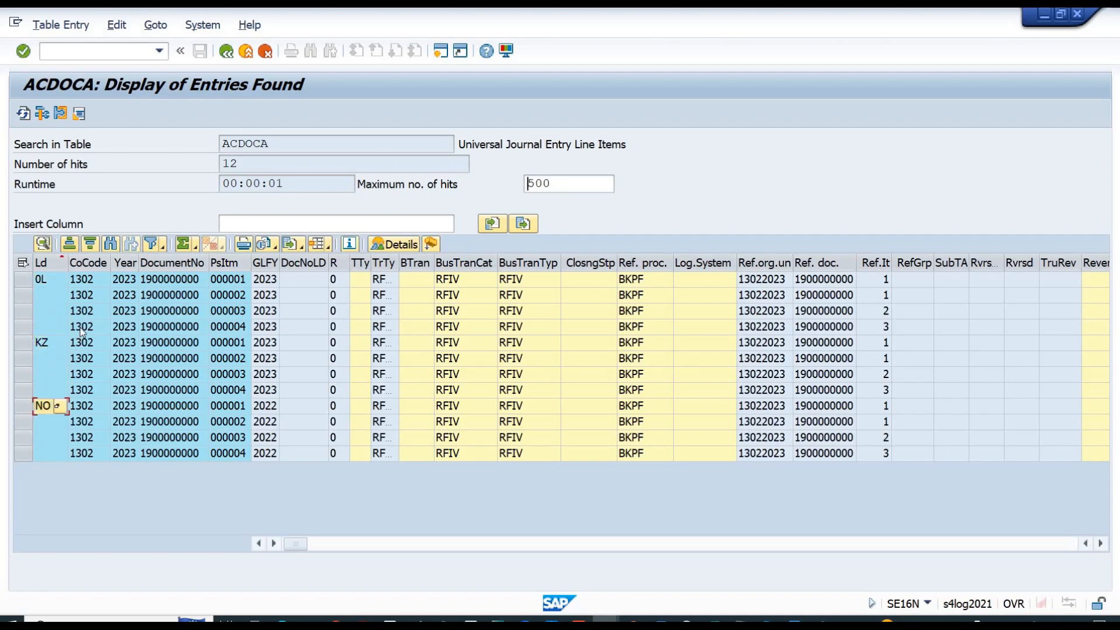
click(80, 328)
click(86, 300)
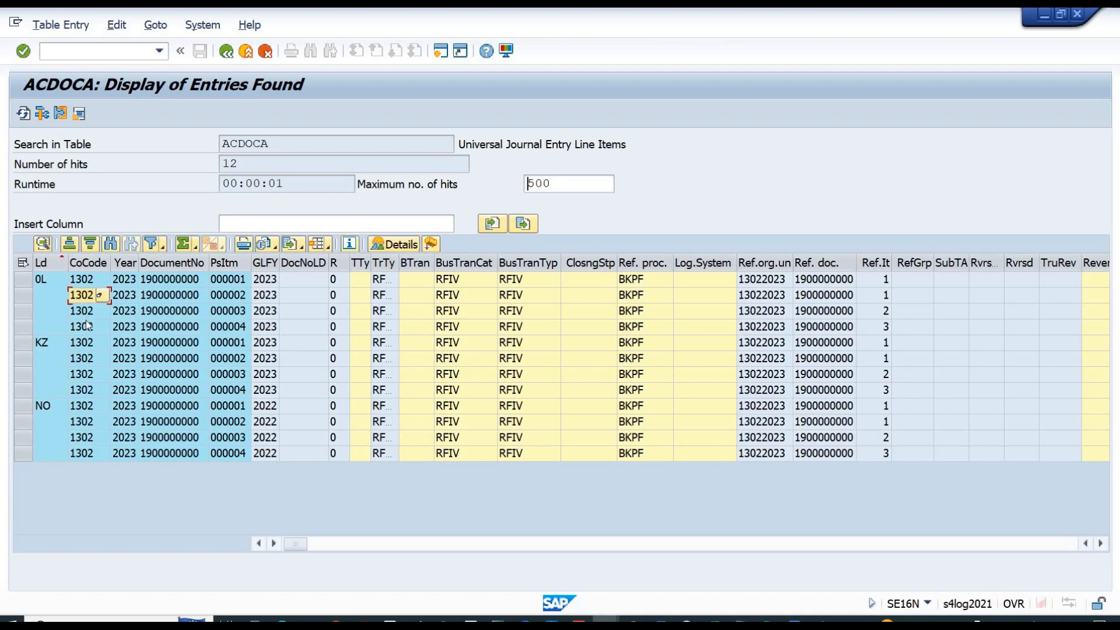
click(88, 325)
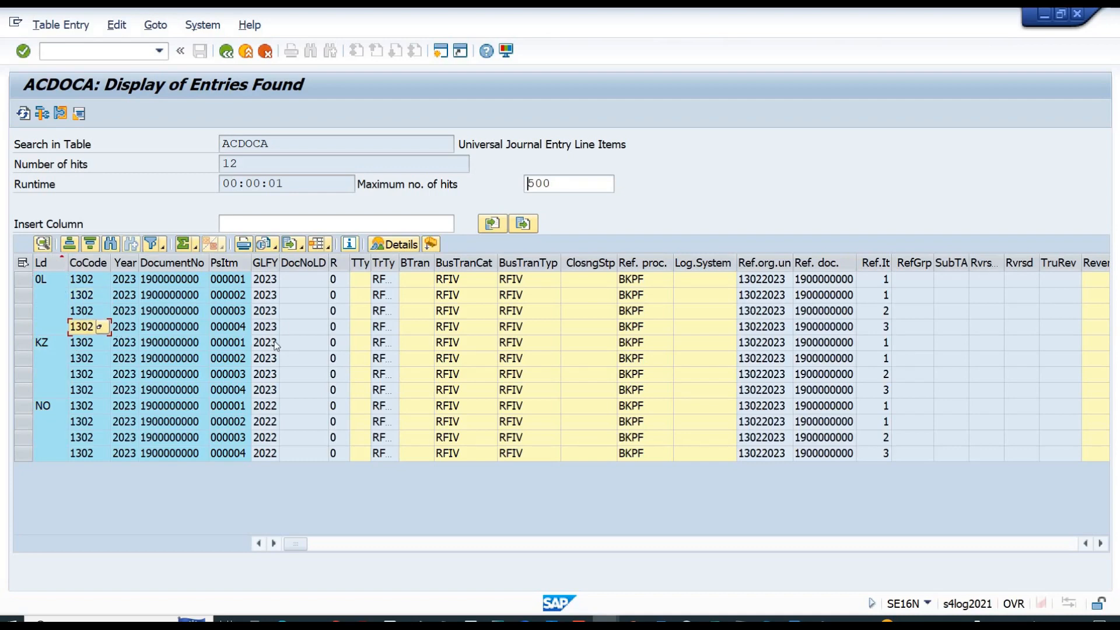
- Move the business area column directly after the Account column
key(Right)
key(Right)
key(Right)
key(Right)
key(Right)
key(Right)
key(Right)
key(Right)
key(Right)
key(Right)
key(Right)
key(Right)
key(Right)
key(Right)
key(Right)
key(Right)
key(Right)
key(Right)
key(Right)
key(Right)
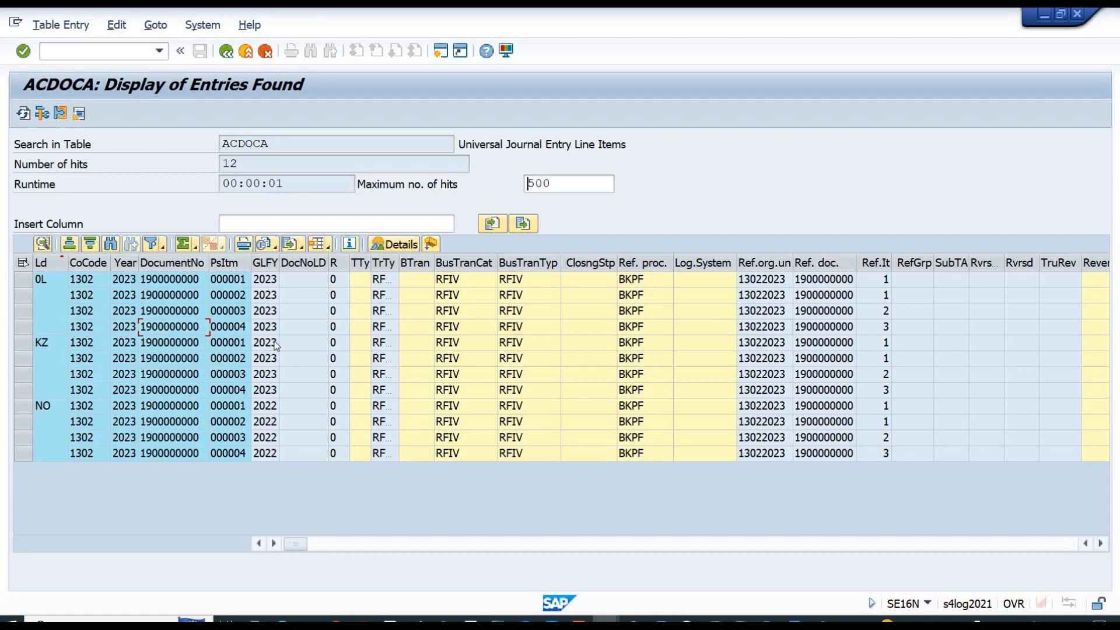
key(Right)
key(Right)
key(Right)
key(Right)
key(Right)
key(Right)
key(Right)
key(Right)
key(Right)
key(Right)
key(Right)
key(Right)
key(Right)
key(Right)
key(Right)
key(Right)
key(Right)
key(Right)
key(Right)
key(Right)
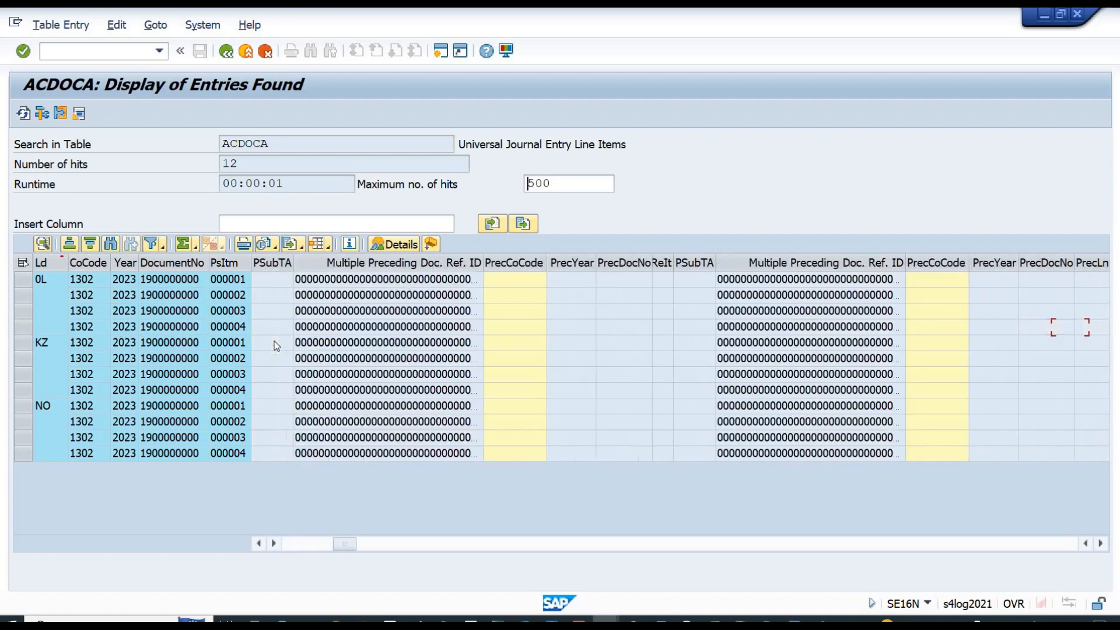
key(Right)
key(Right)
key(Right)
key(Right)
key(Right)
key(Right)
key(Right)
key(Right)
key(Right)
key(Right)
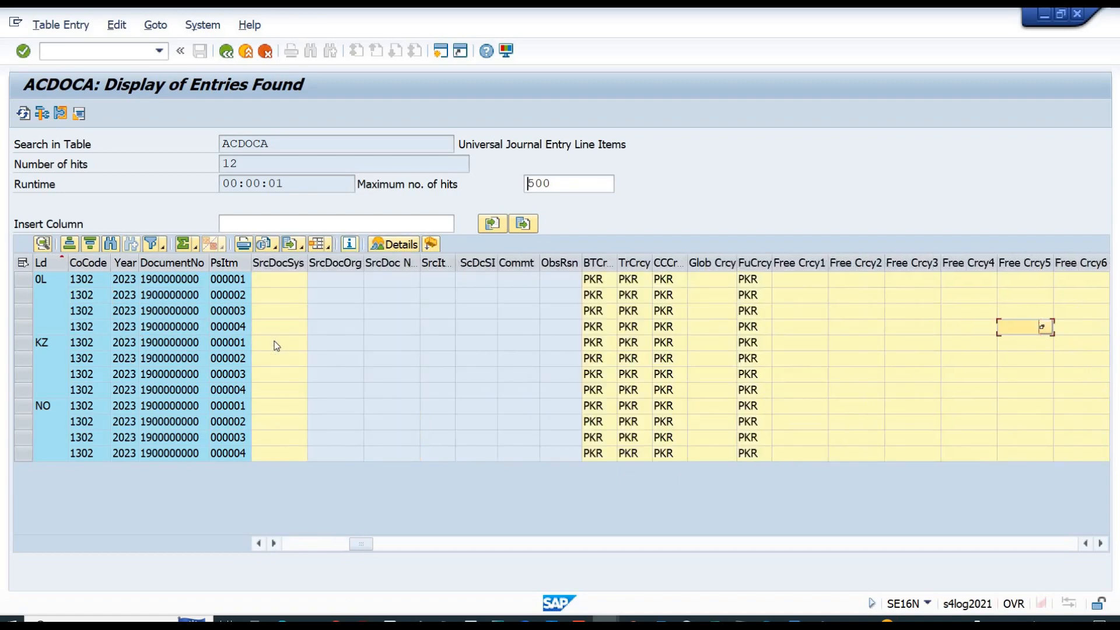
click(276, 346)
key(Right)
key(Right)
key(Right)
key(Right)
key(Right)
key(Right)
key(Right)
key(Right)
key(Right)
key(Right)
key(Right)
key(Right)
key(Right)
key(Right)
key(Right)
key(Right)
key(Right)
key(Right)
key(Right)
key(Right)
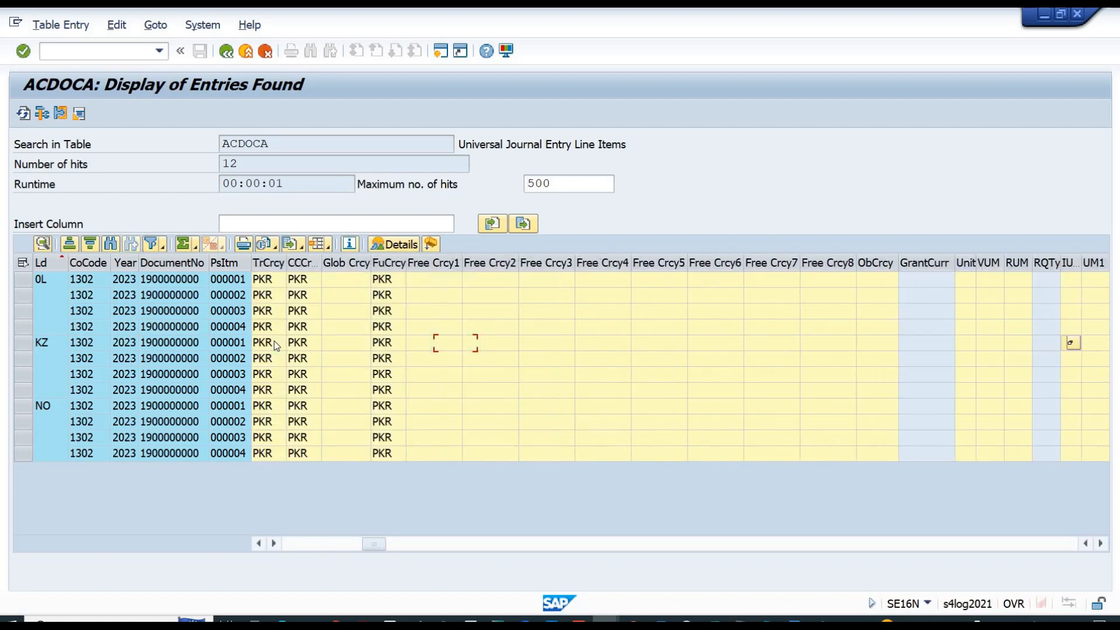
key(Right)
key(Right)
key(Right)
key(Right)
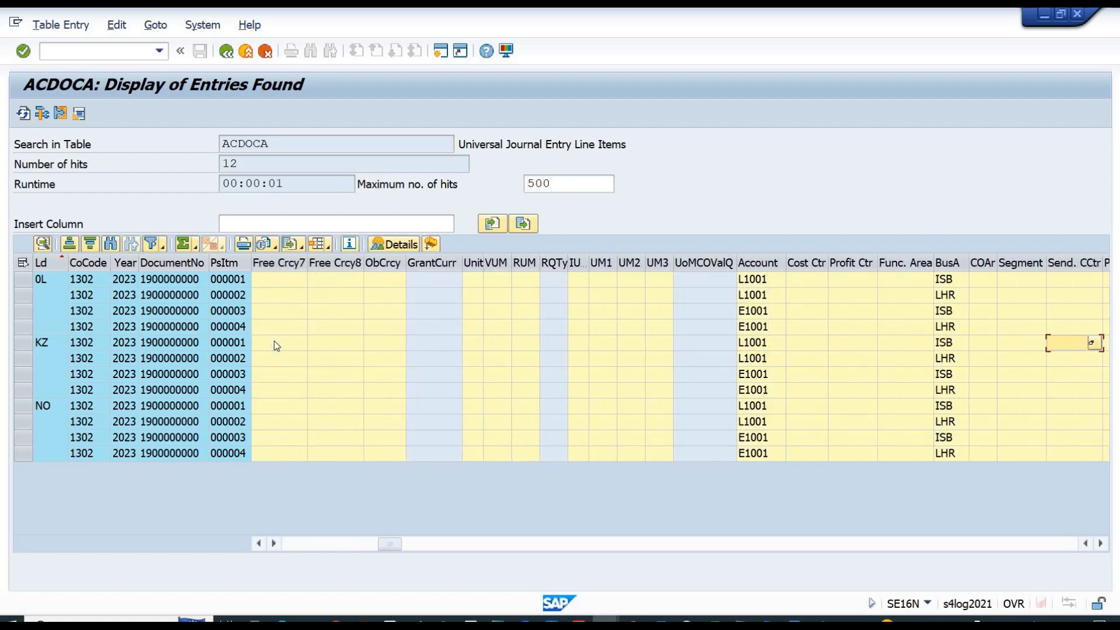
click(945, 262)
drag(913, 279, 813, 279)
click(828, 285)
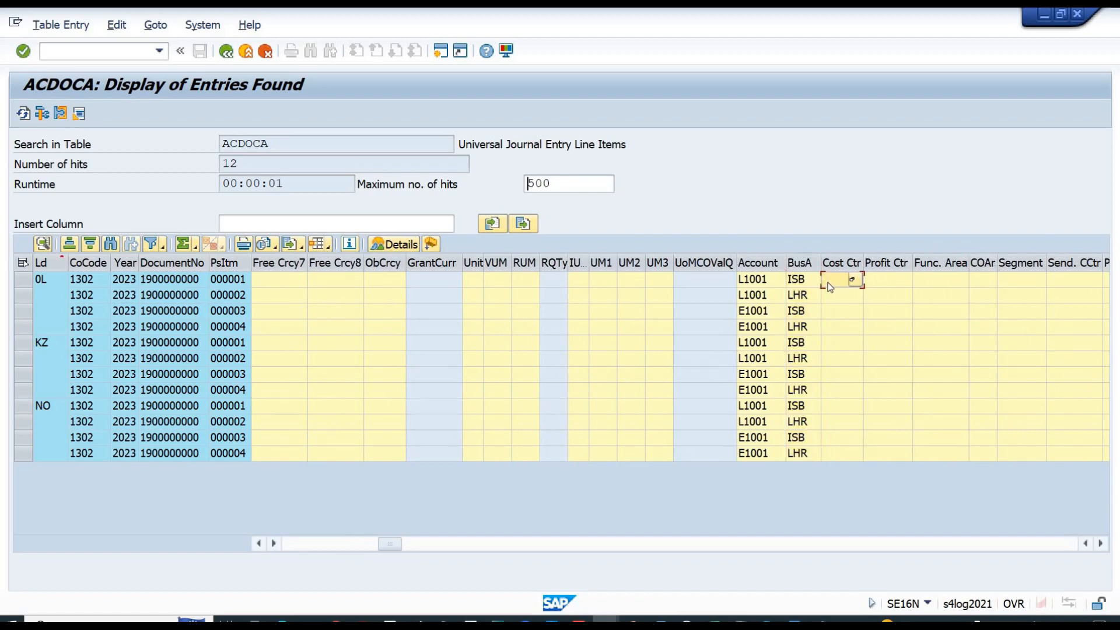
- Move the Amt in BTC column directly after the business area column
key(Right)
key(Right)
key(Right)
key(Right)
key(Right)
key(Right)
key(Right)
key(Right)
key(Right)
key(Right)
key(Right)
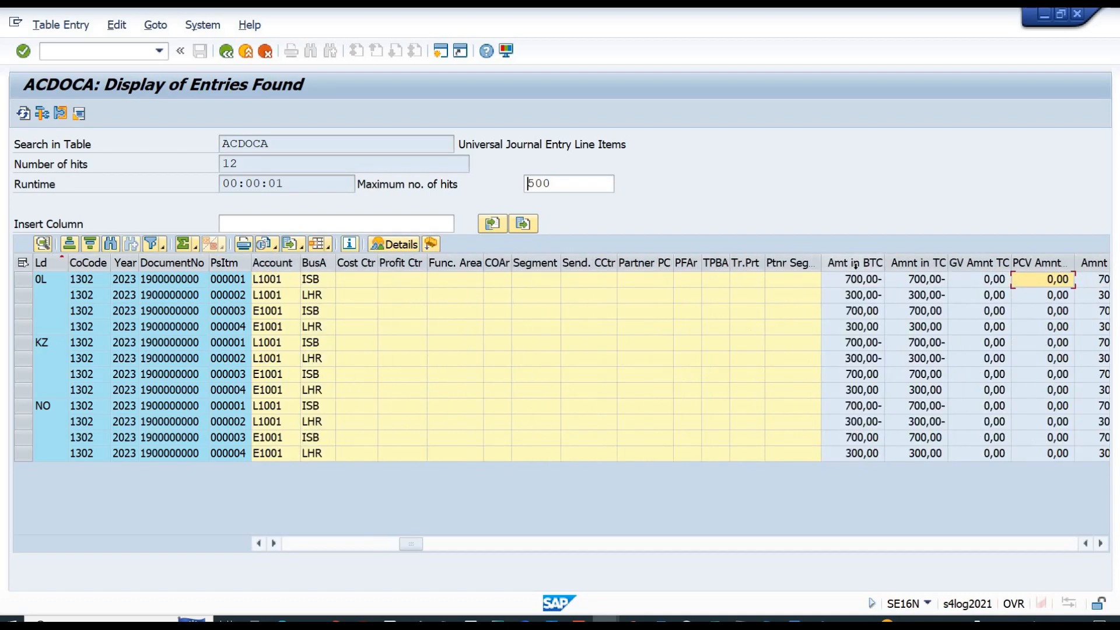
click(854, 264)
drag(577, 309, 341, 305)
click(367, 295)
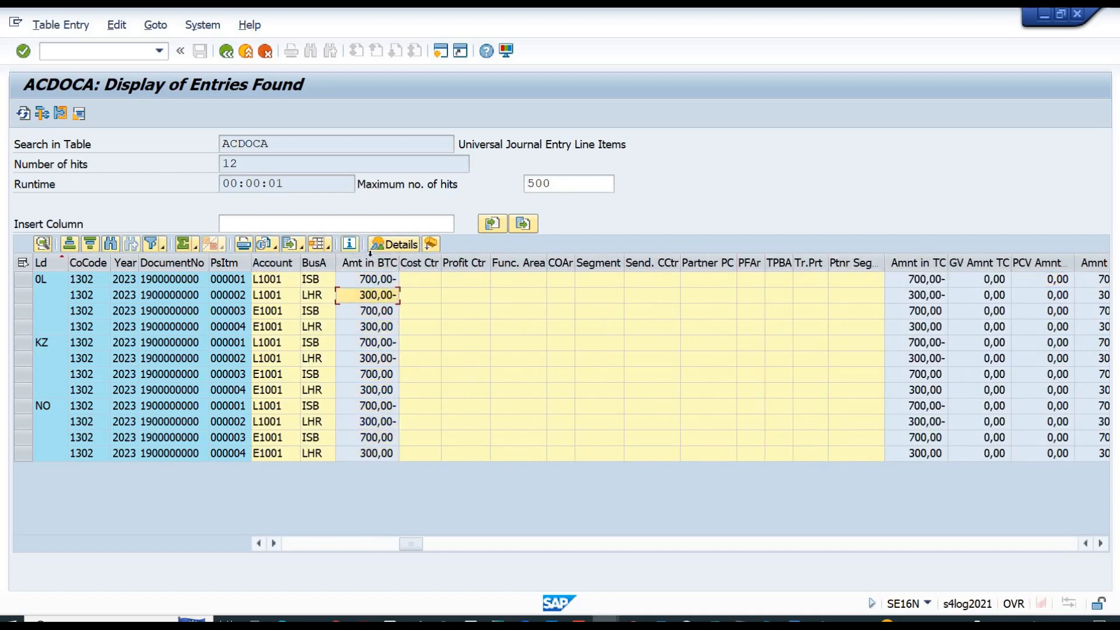
- Move the Account, BusA and Amt in BTC columns together to just before the GLFY column
shift+click(271, 263)
scroll(461, 271, left, 3)
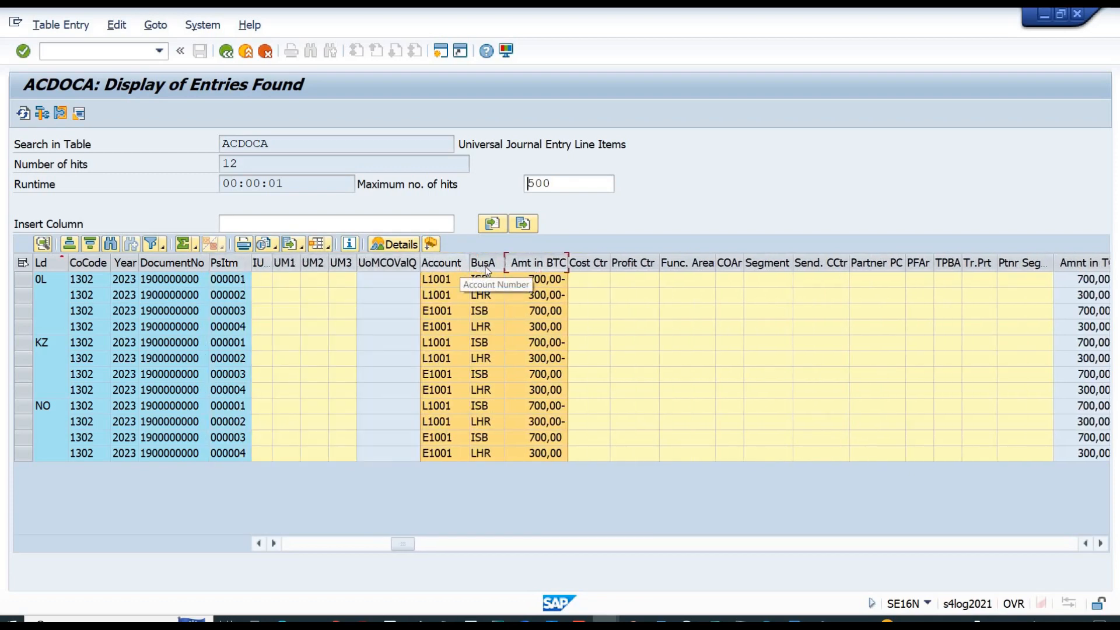
mouse_move(461, 271)
mouse_down()
mouse_move(334, 265)
mouse_move(275, 289)
mouse_move(7, 272)
mouse_move(93, 279)
mouse_up()
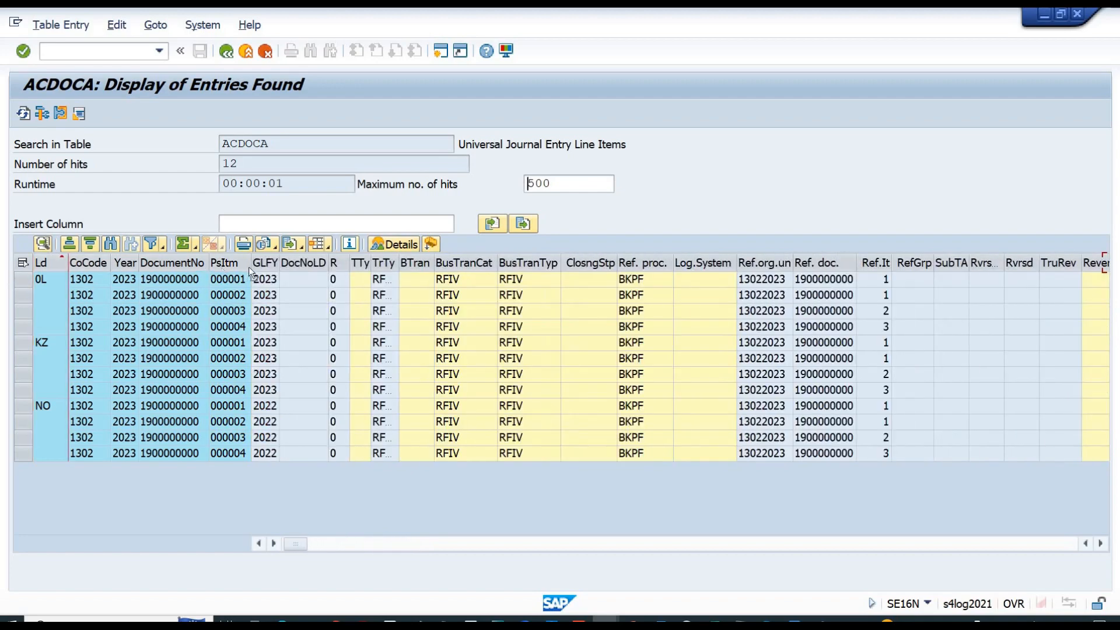
drag(260, 274, 261, 275)
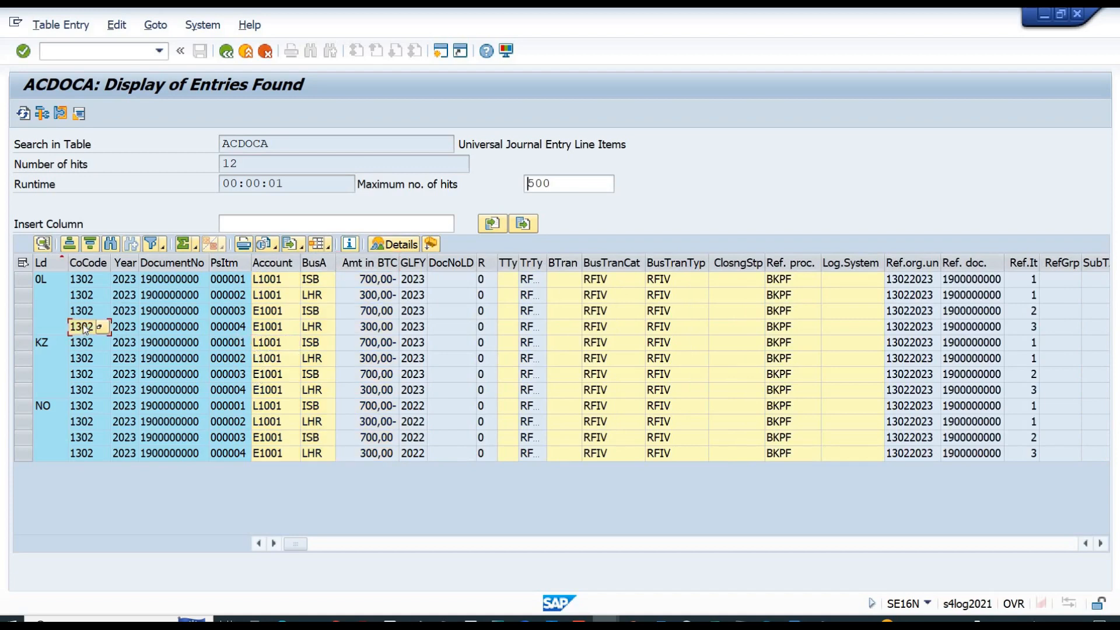
- Filter the entries by ledger 0L
click(54, 264)
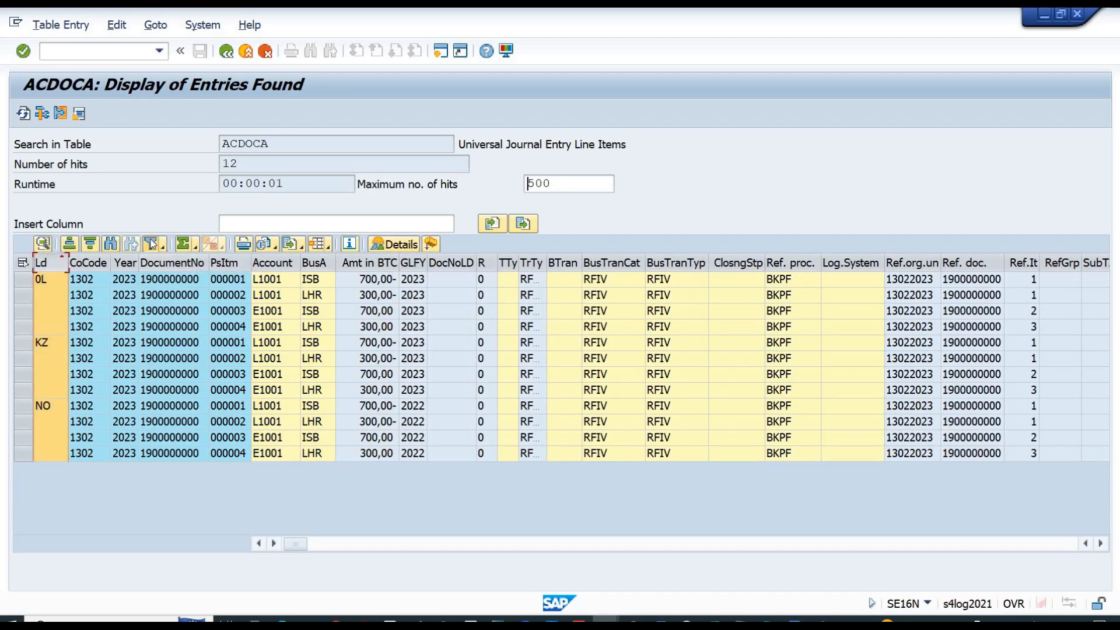
click(151, 244)
text(0L)
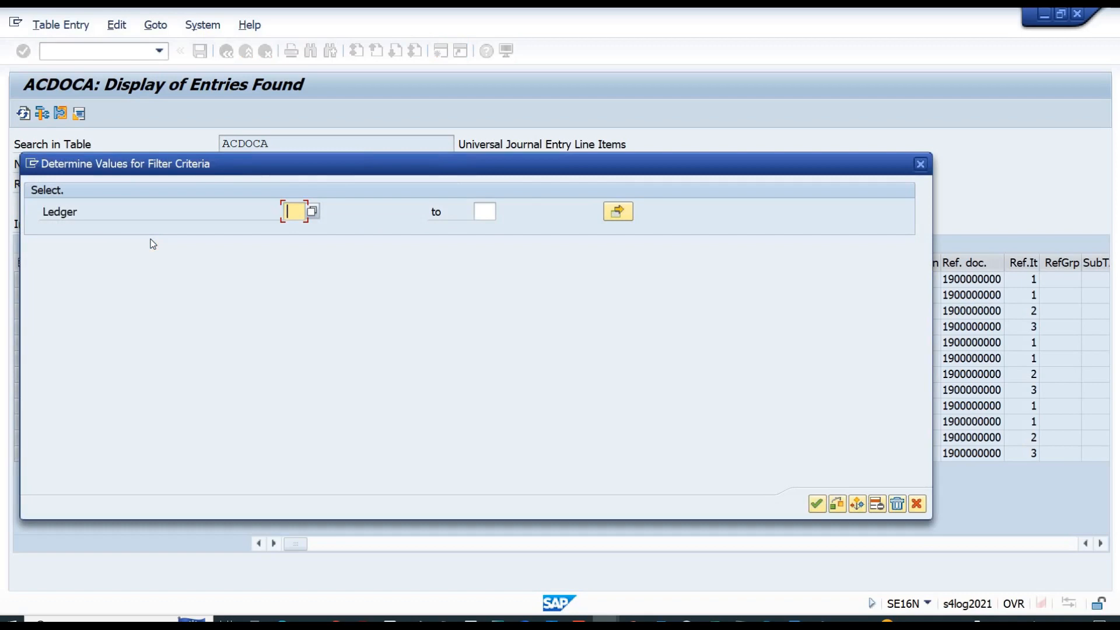
key(Return)
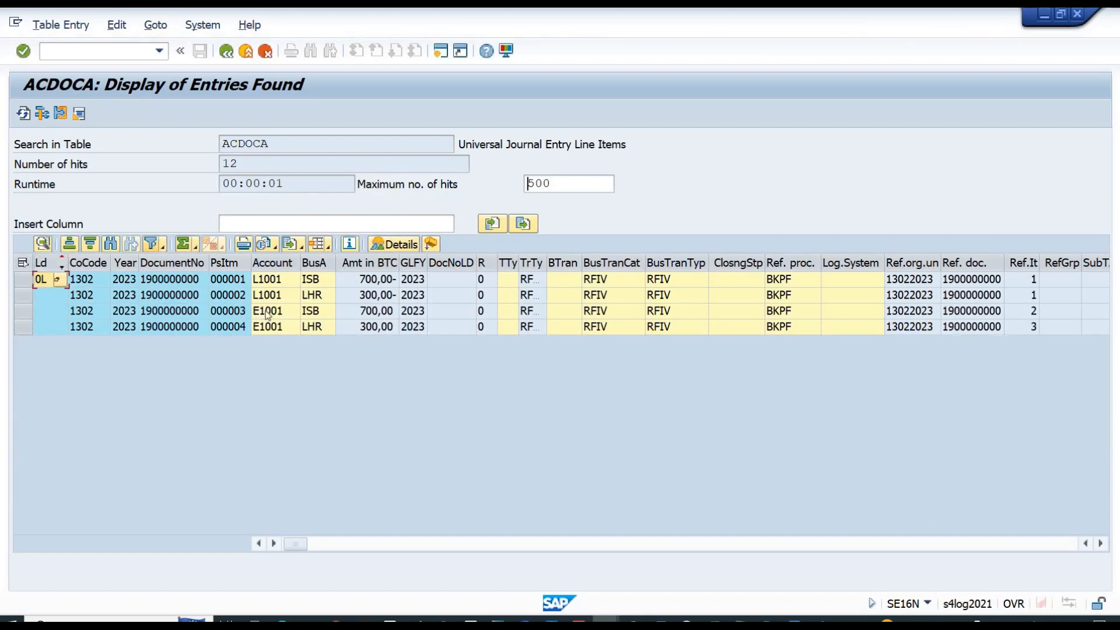
- Fit the TrTy column to its contents and review the accounts, business areas and amounts of the ledger 0L lines
click(266, 293)
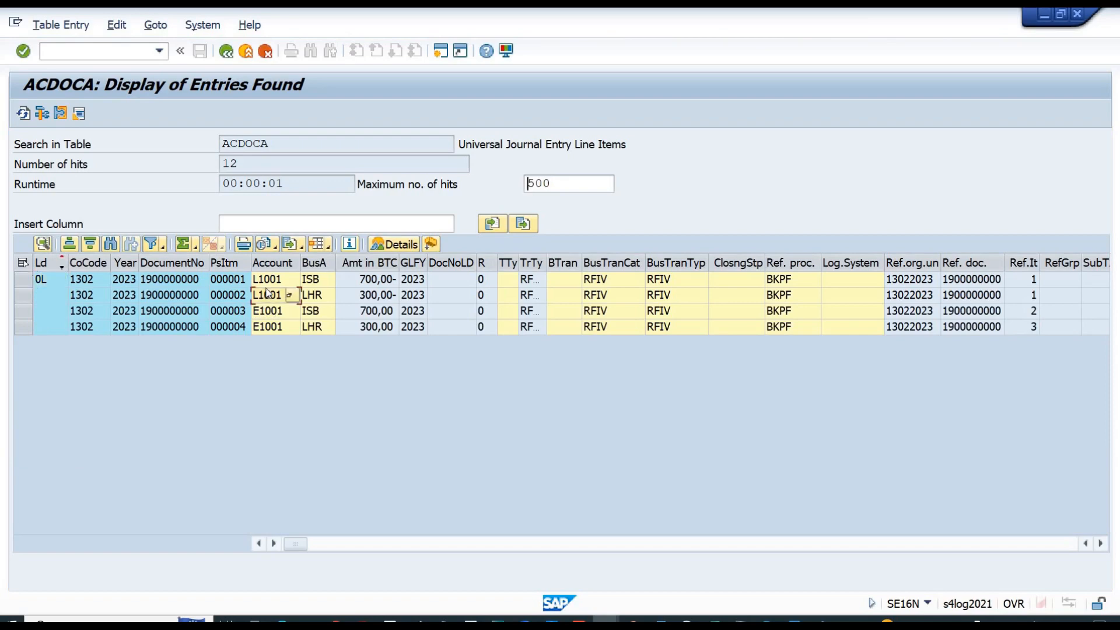
key(Up)
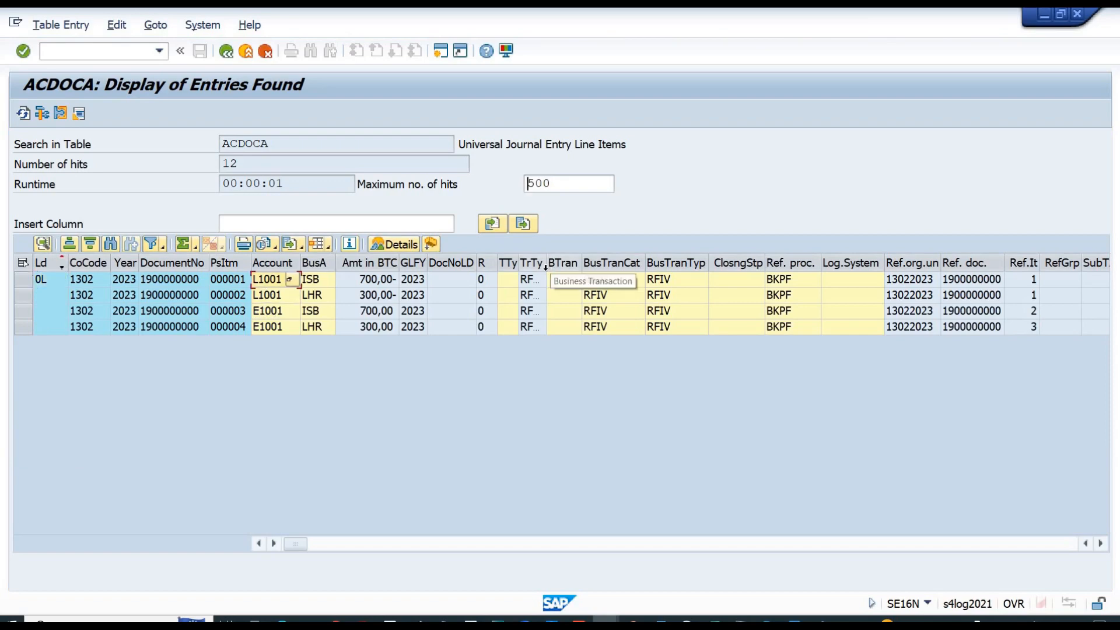
double_click(546, 264)
click(541, 299)
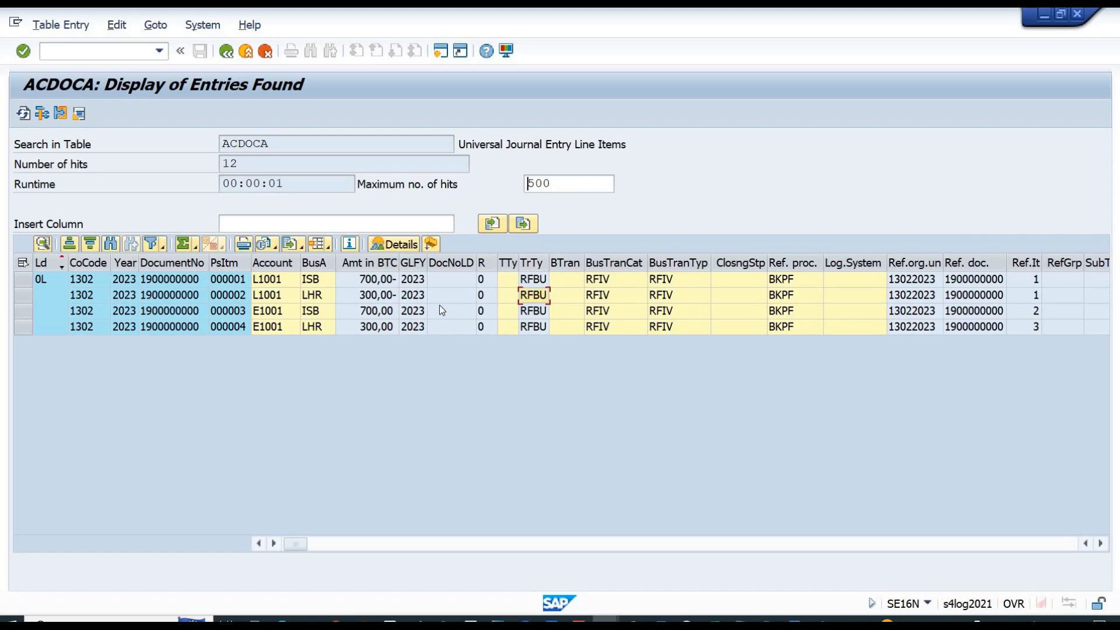
click(310, 280)
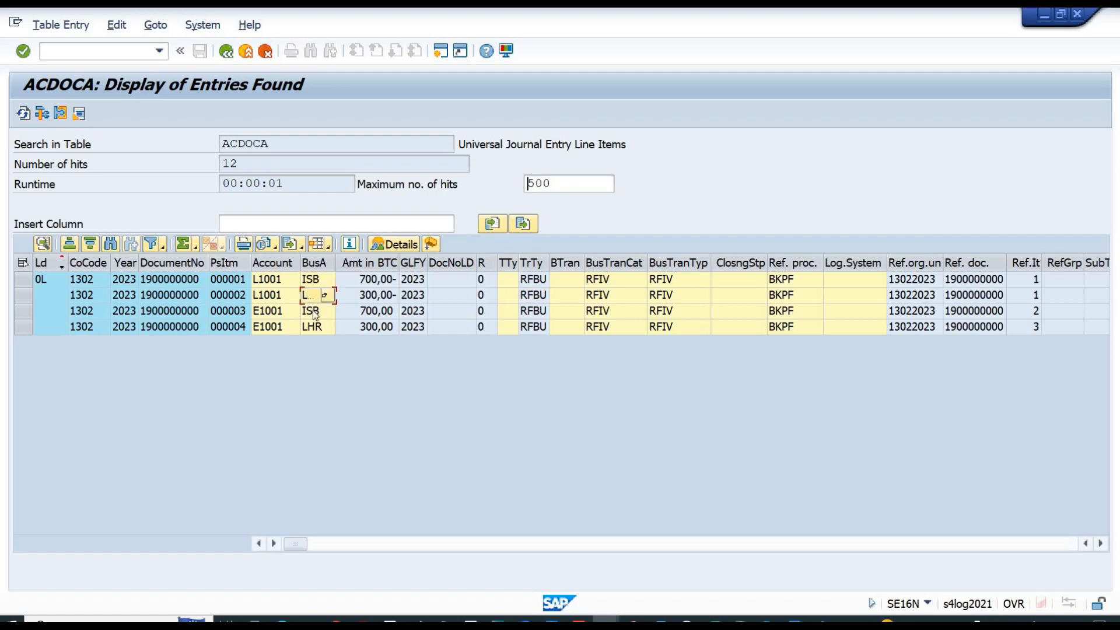
click(373, 311)
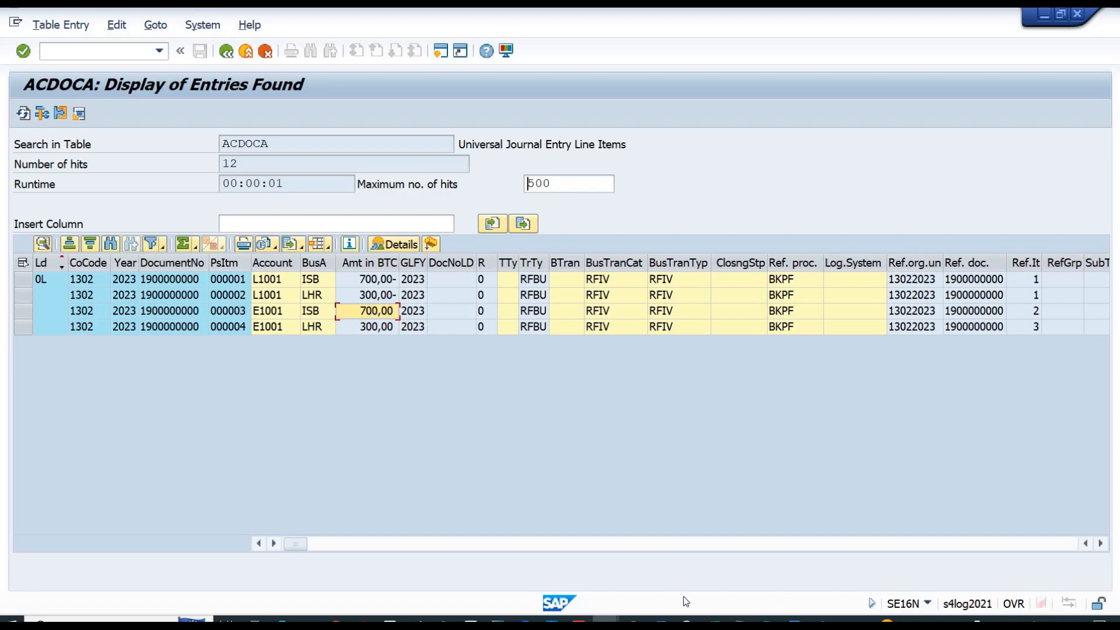
- Switch to the Excel workbook 14.06.2023 and view the example with document splitting at business area on Sheet13
click(714, 622)
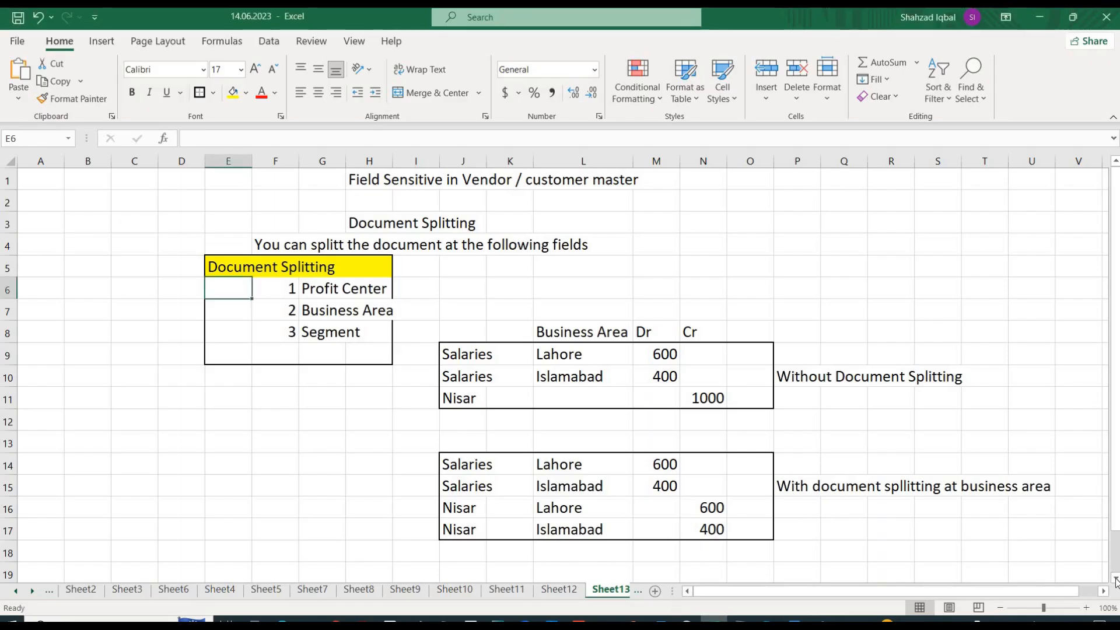
scroll(1115, 578, down, 2)
scroll(1115, 577, down, 2)
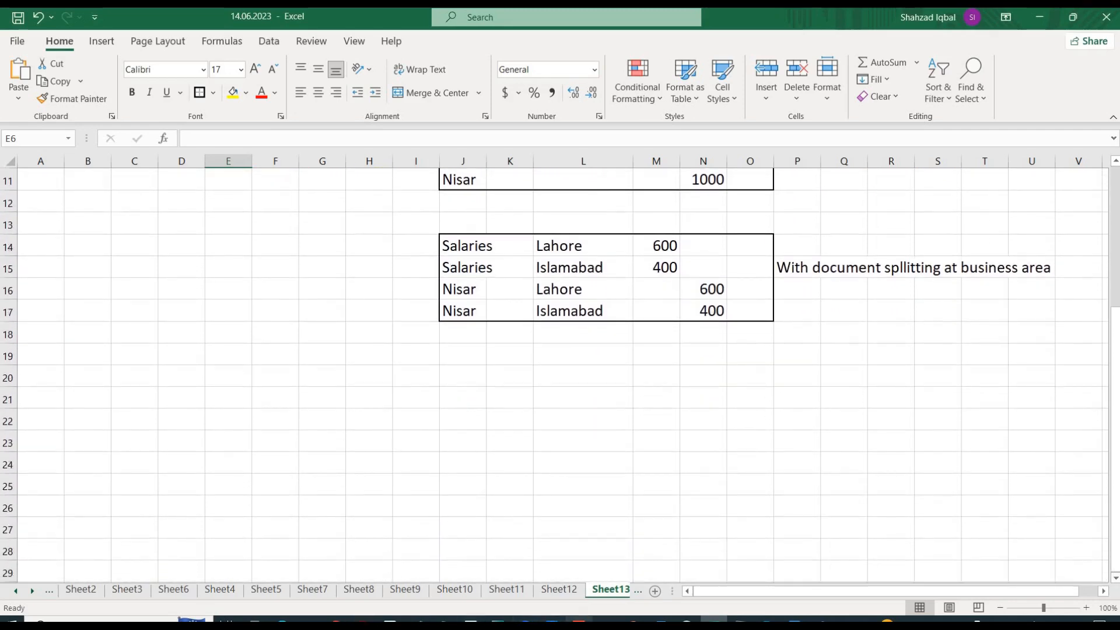
- Switch to the SAP Display IMG session and select the Define Zero-Balance Clearing Account activity under Document Splitting
click(605, 620)
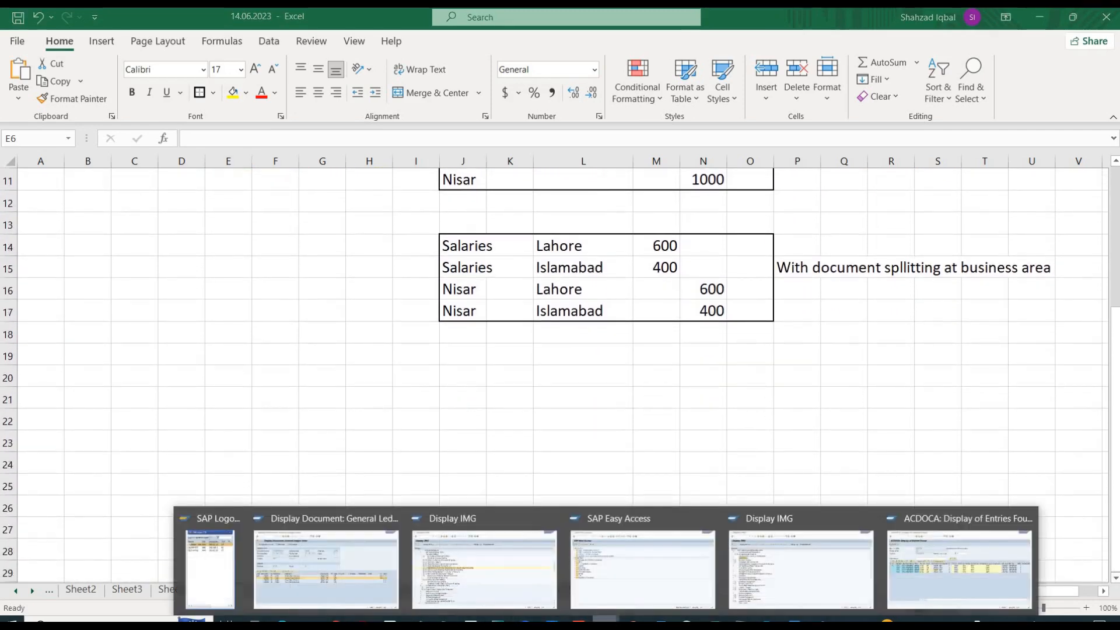
click(478, 592)
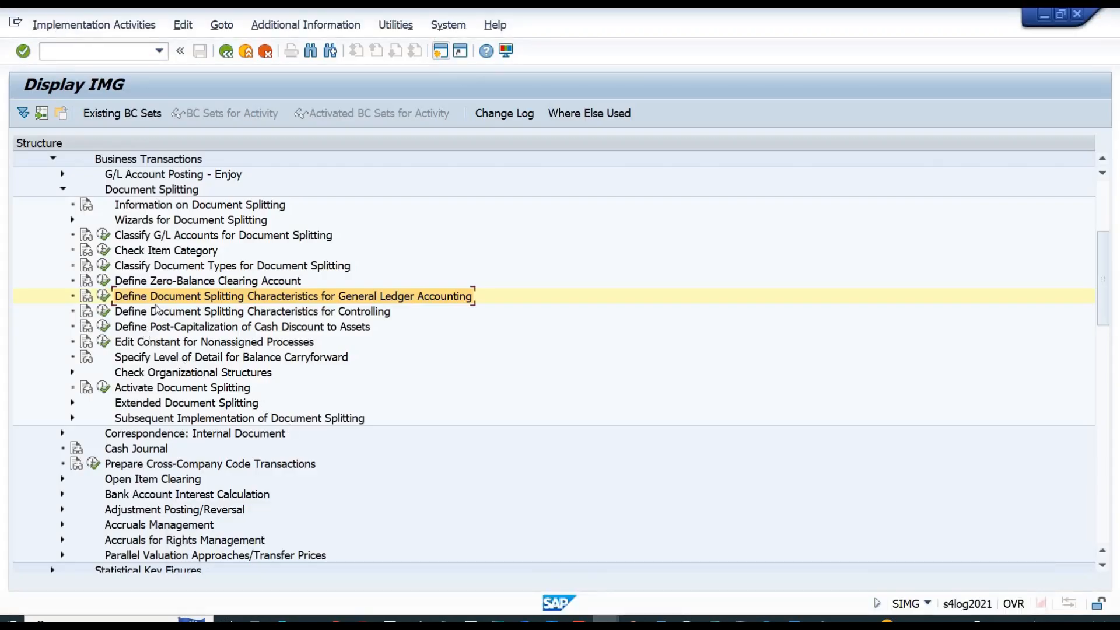
click(166, 280)
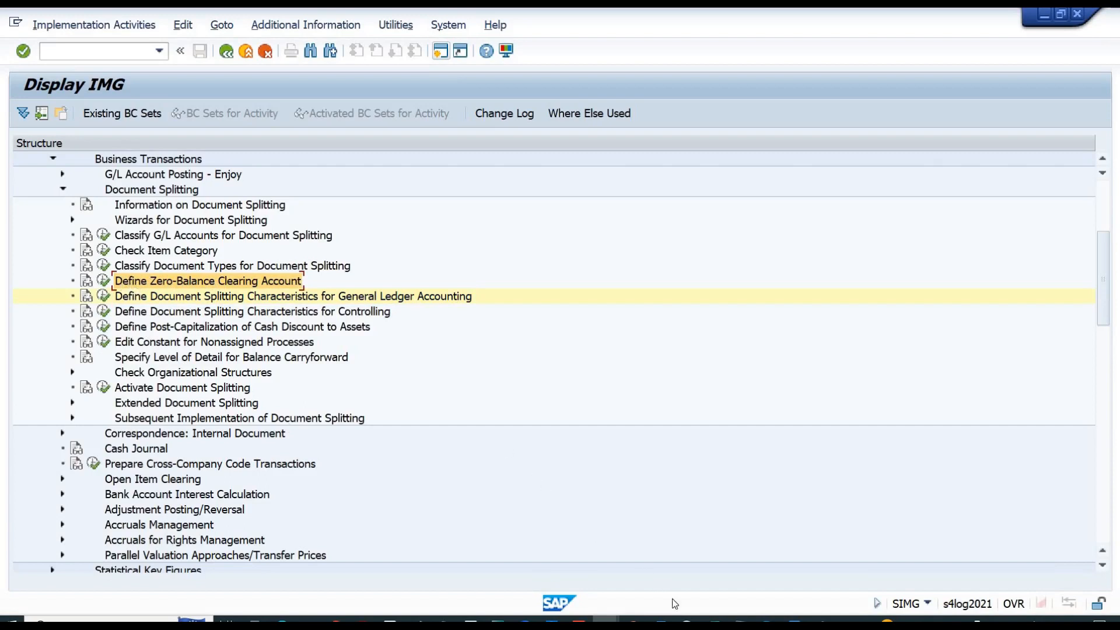
- Switch to the Excel workbook 14.06.2023 and enter a Salaries line in row 19 of Sheet13 with a debit of 1000
key(alt+Tab)
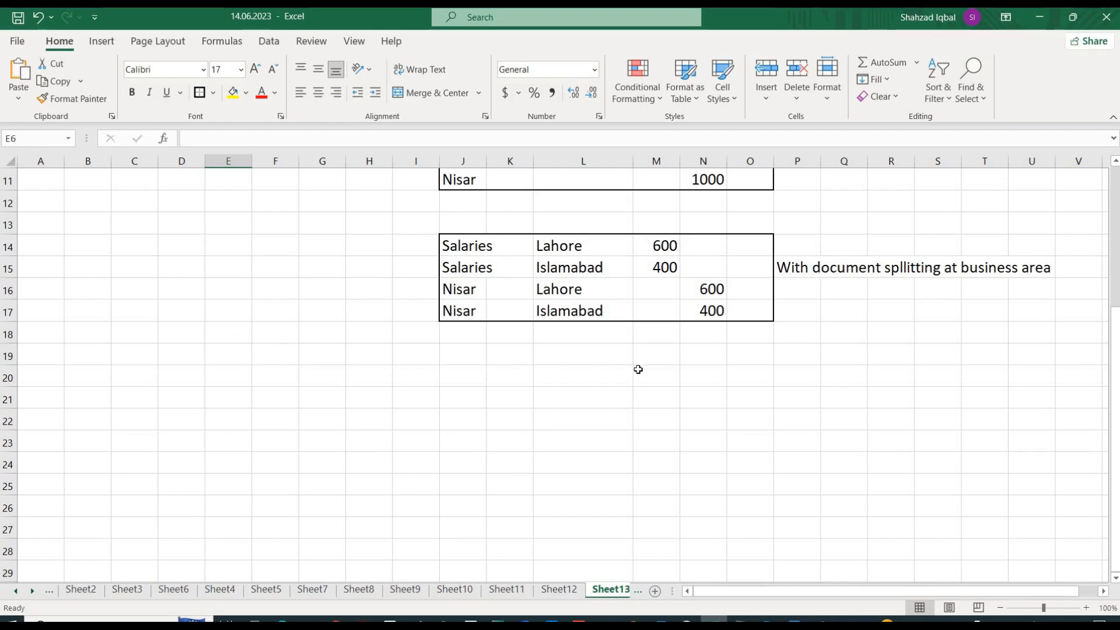
click(1115, 161)
click(1115, 162)
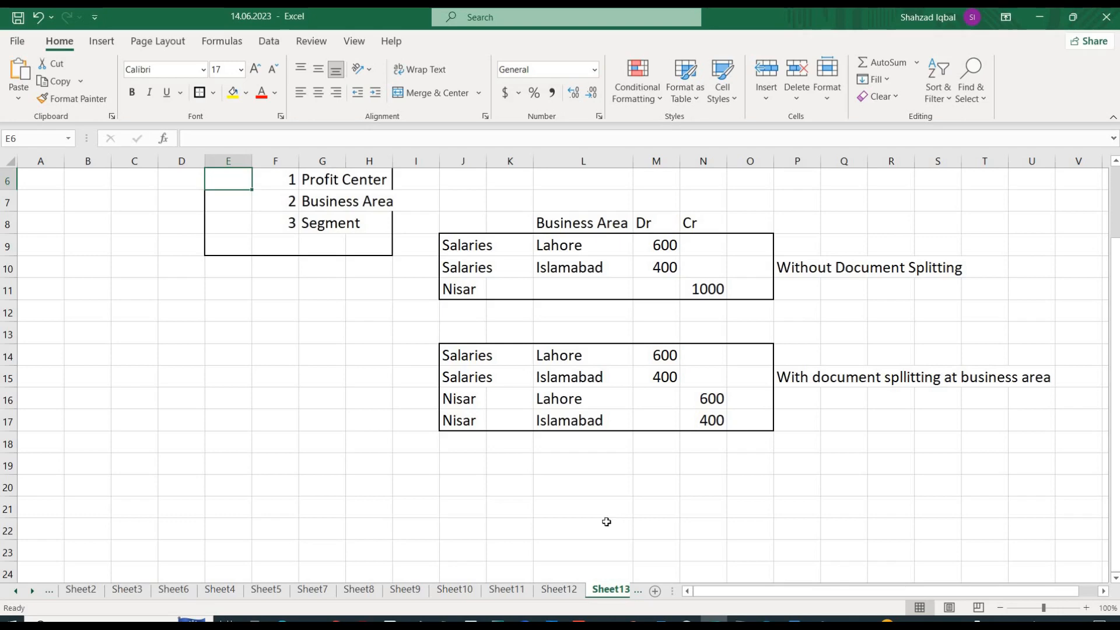
click(454, 465)
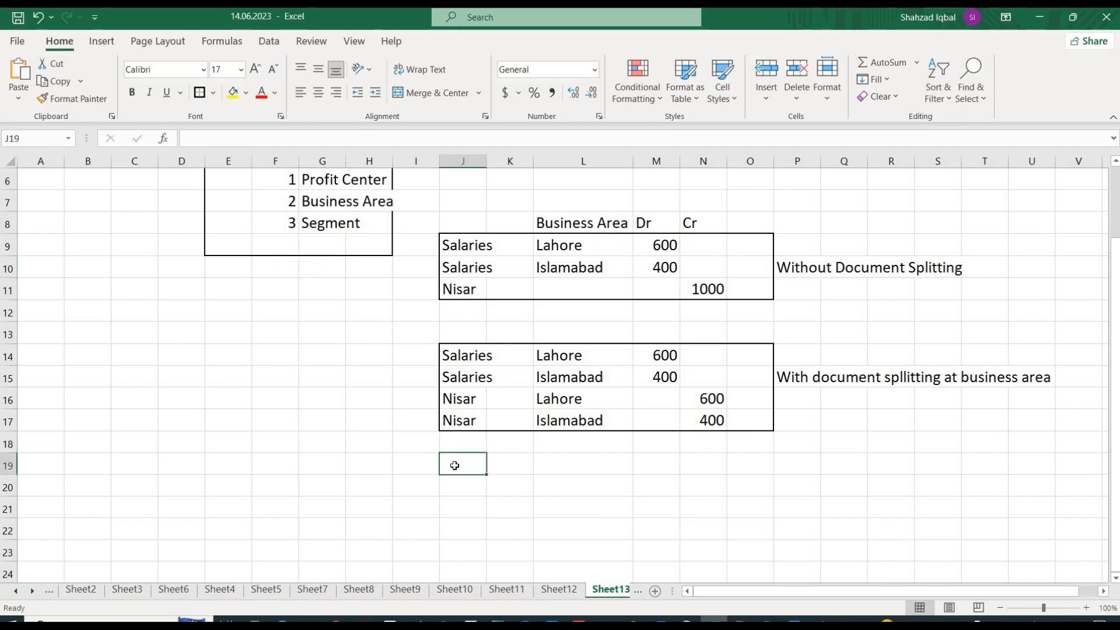
text(s)
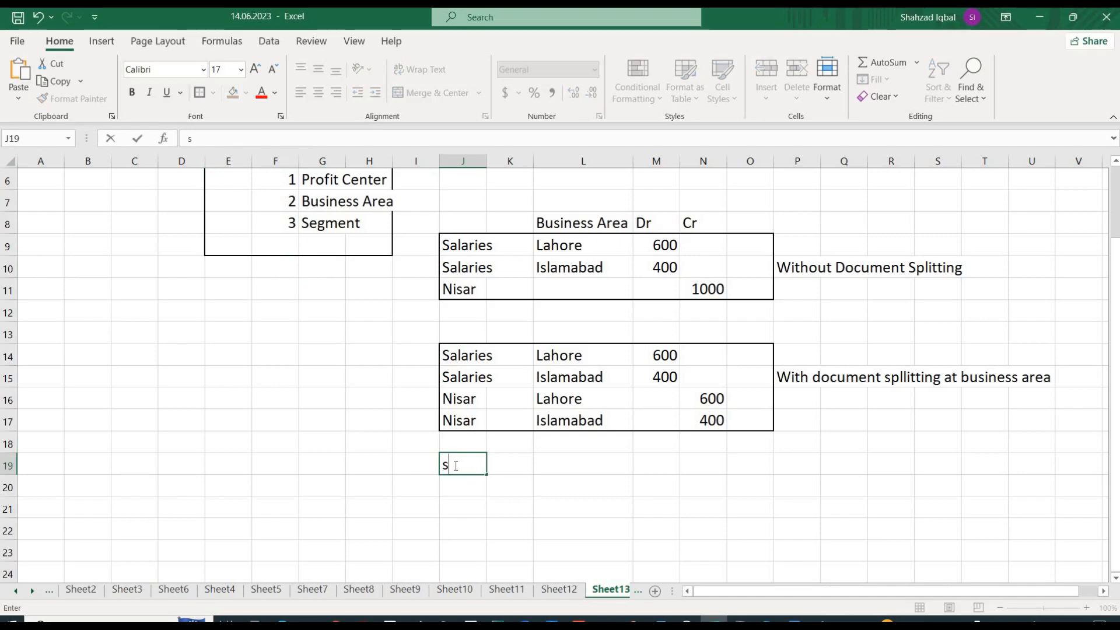
key(BackSpace)
text(s)
key(BackSpace)
text(Salaries)
key(Tab)
key(Tab)
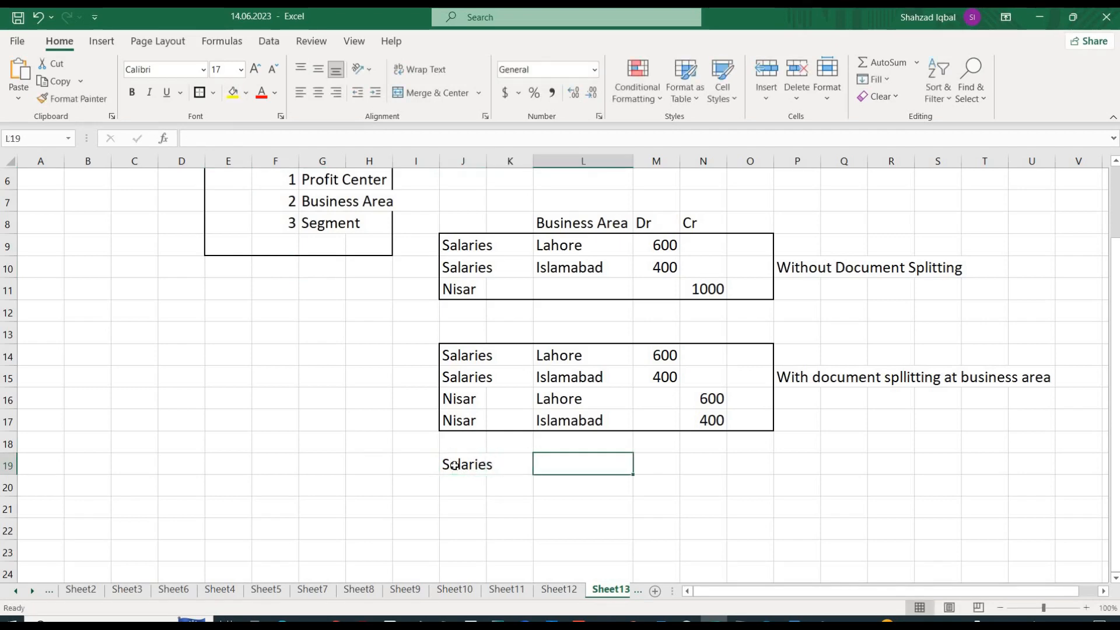
key(Right)
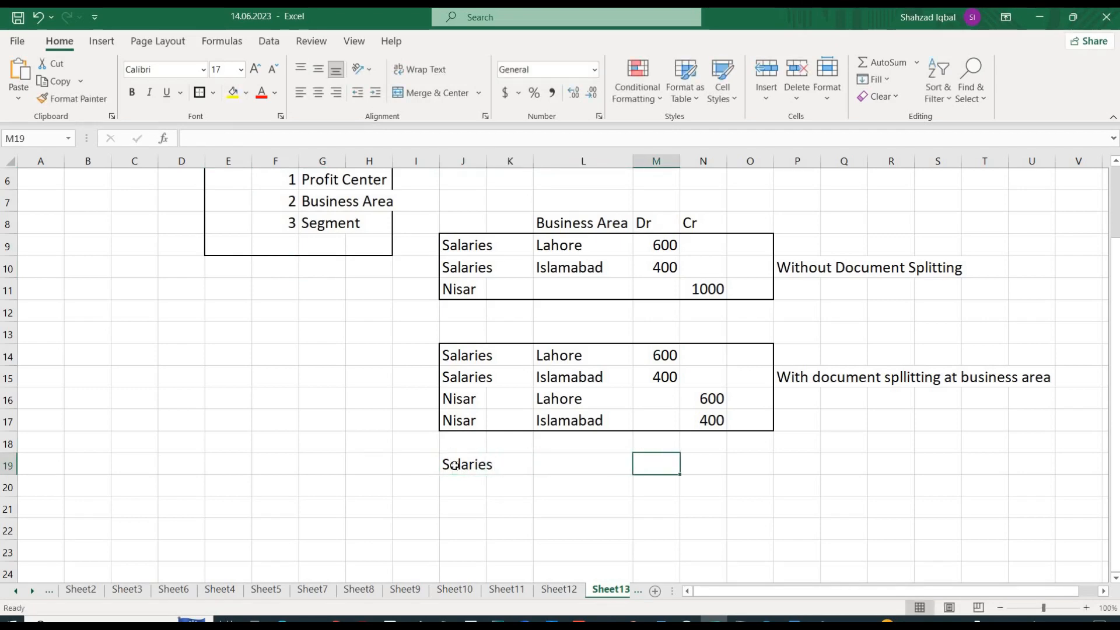
text(1000)
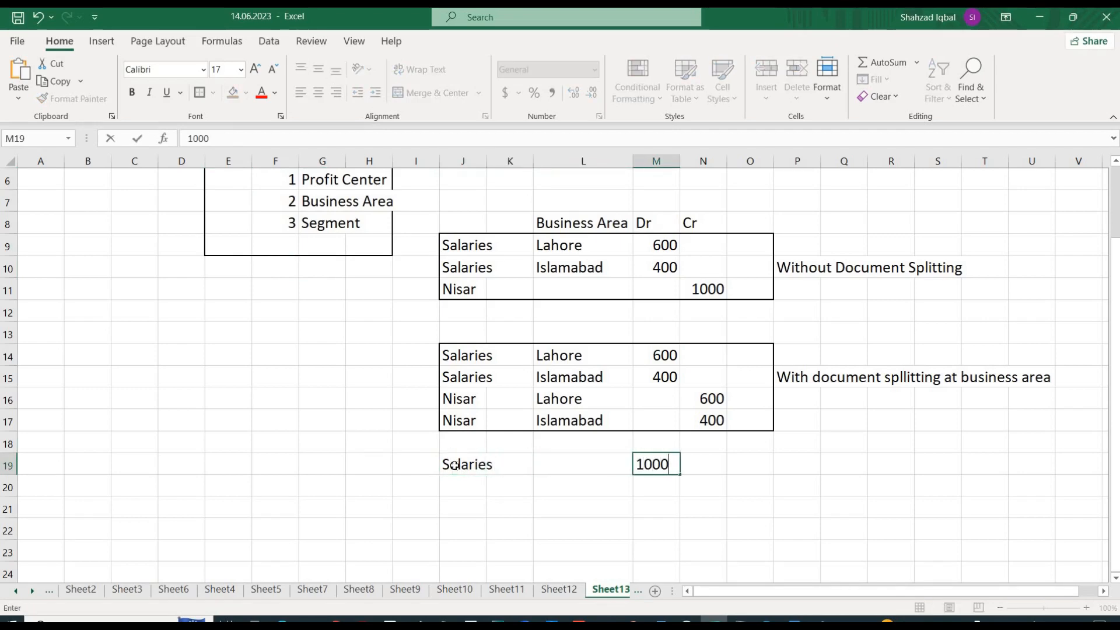
key(Return)
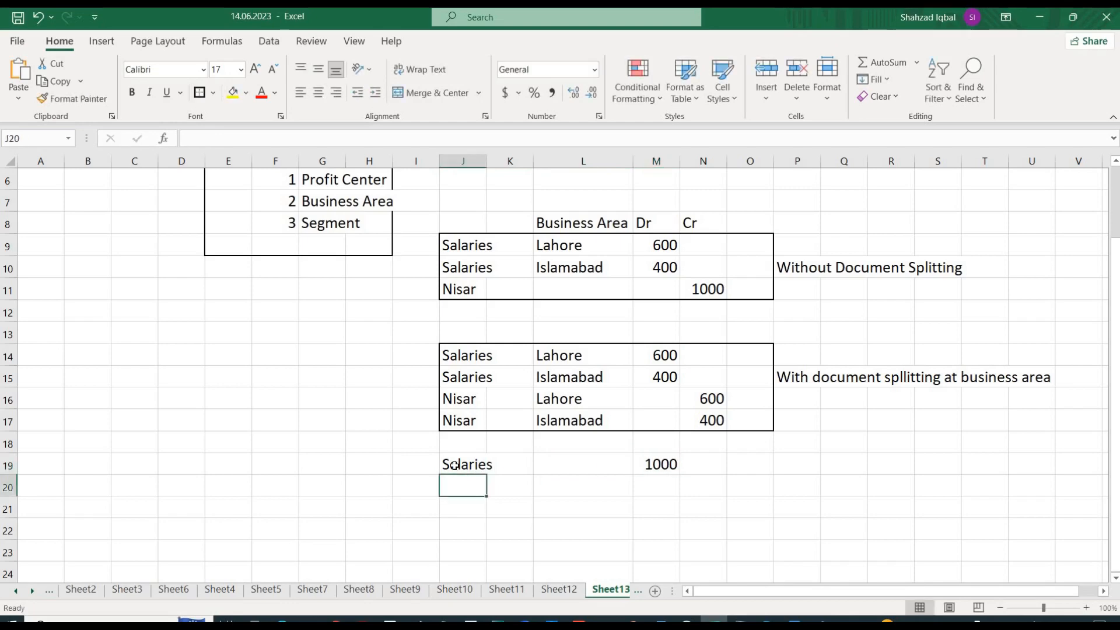
- Enter a second Salaries line in row 20 with a credit of 1000
text(Salar)
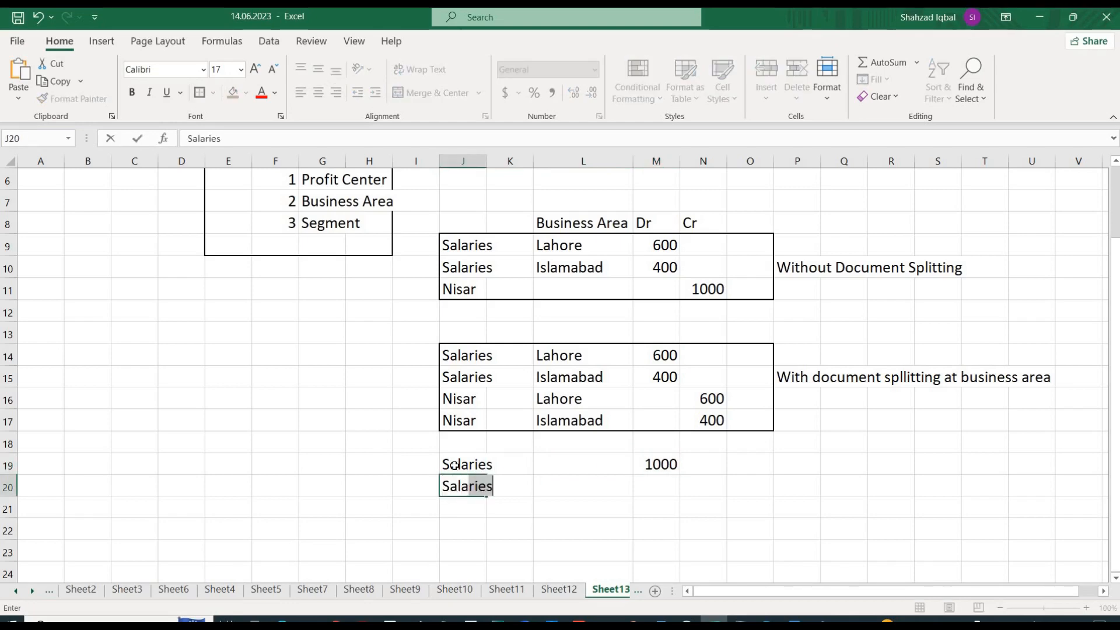
text(ies)
key(Tab)
key(Tab)
key(Tab)
key(Tab)
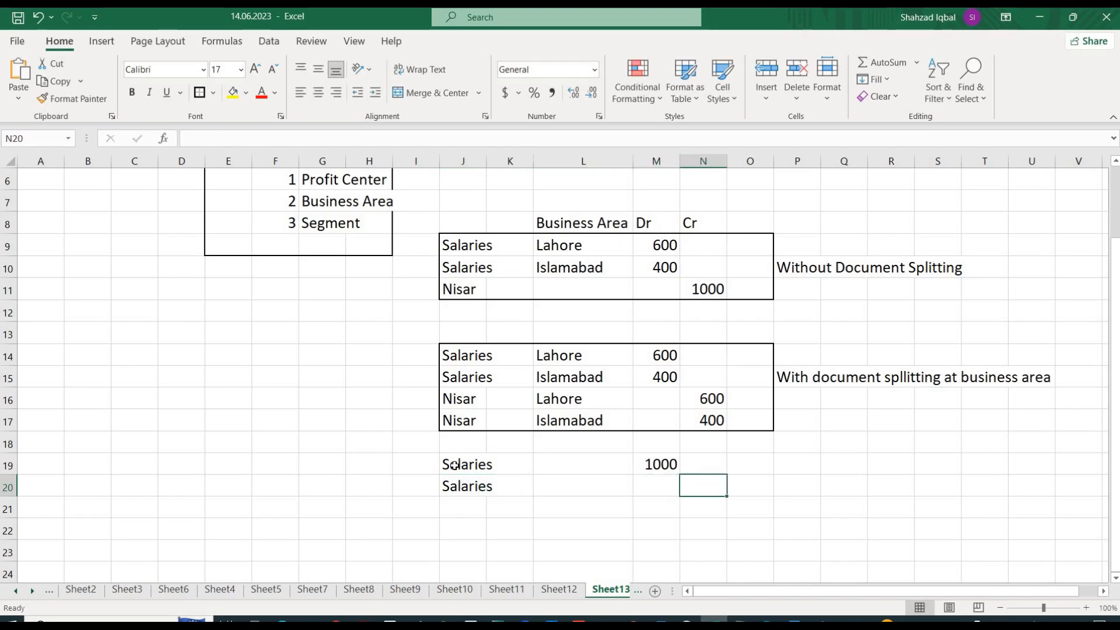
text(1000)
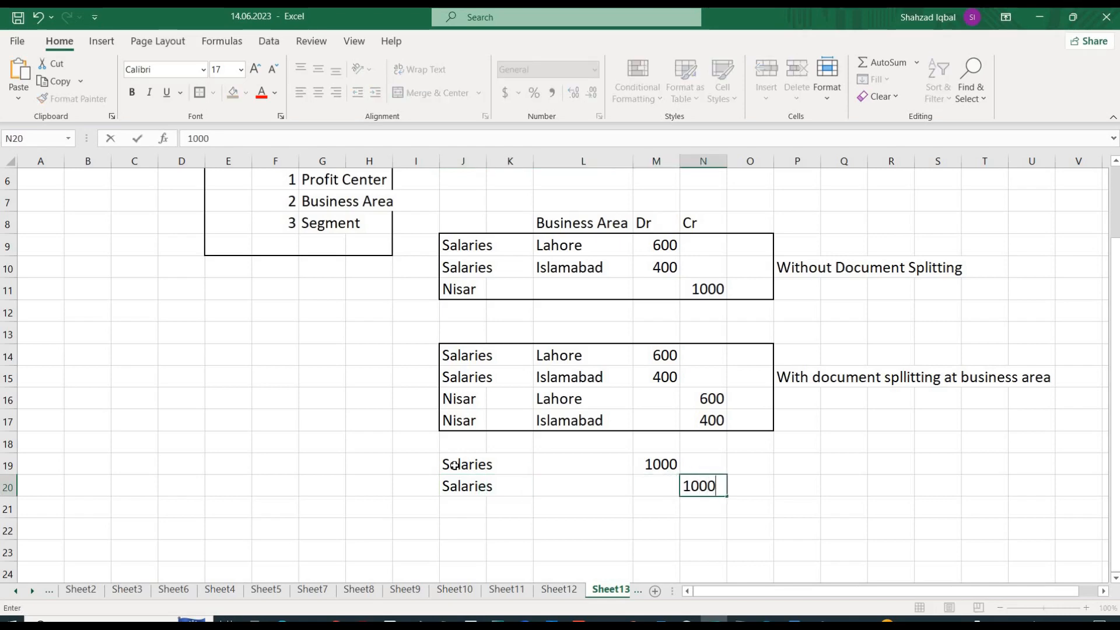
- Assign business area Lahore to the debit line in L19 and Islamabad to the credit line in L20
key(Left)
key(Left)
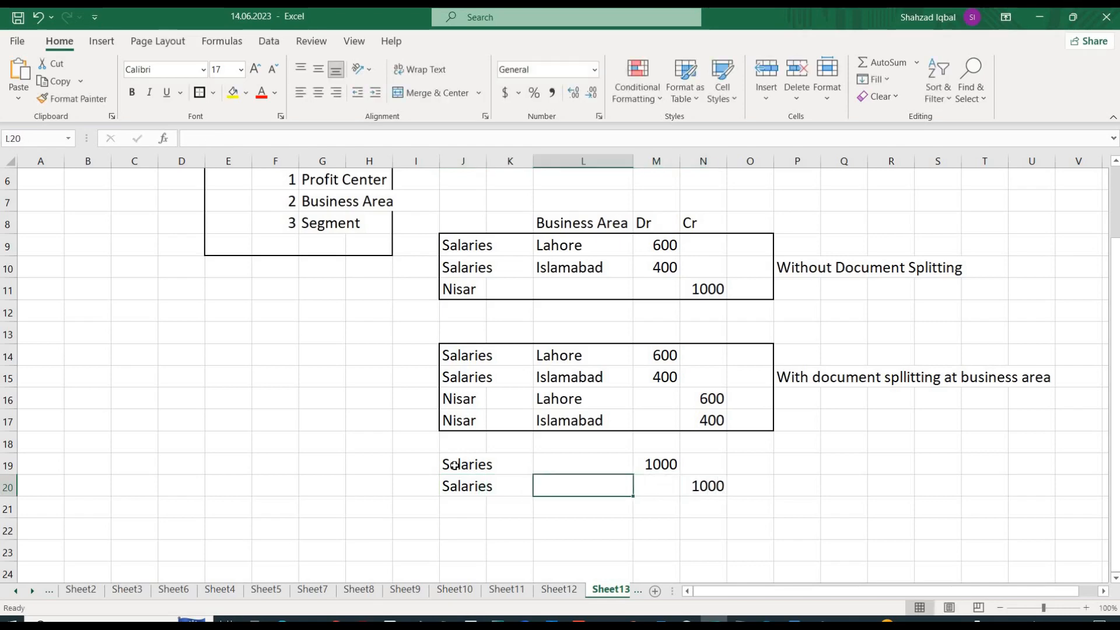
key(Up)
text(Lahore)
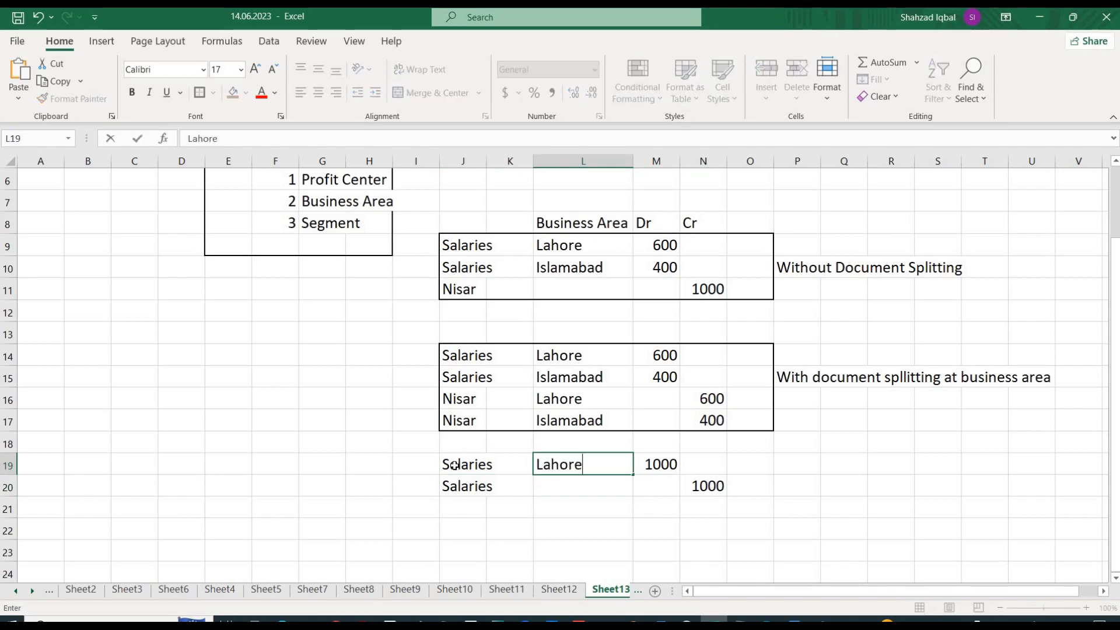
key(Return)
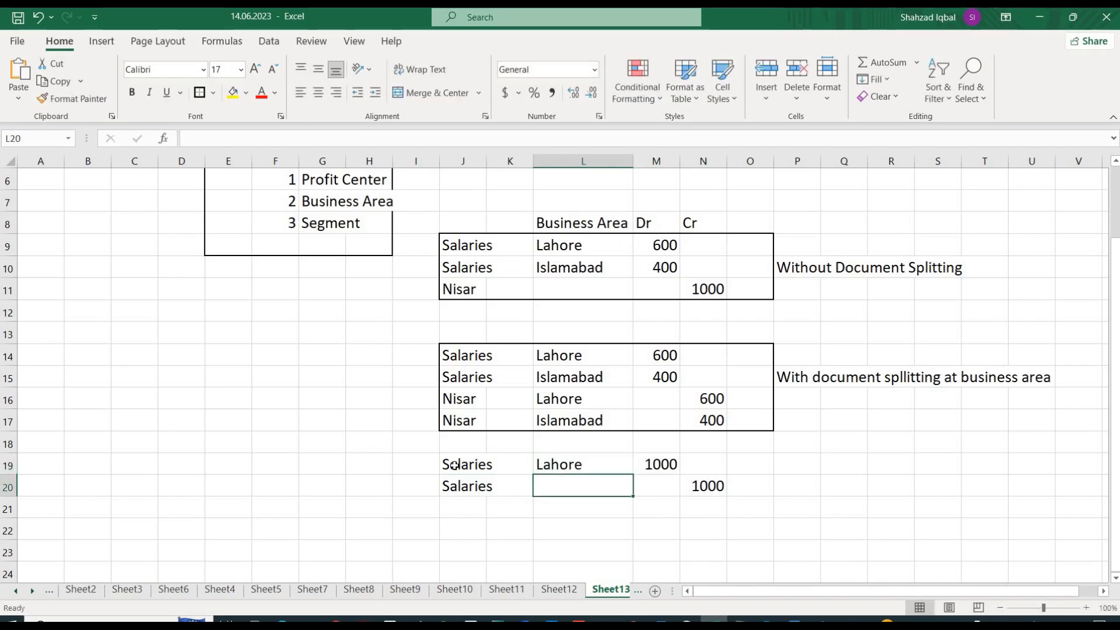
text(Islamabad)
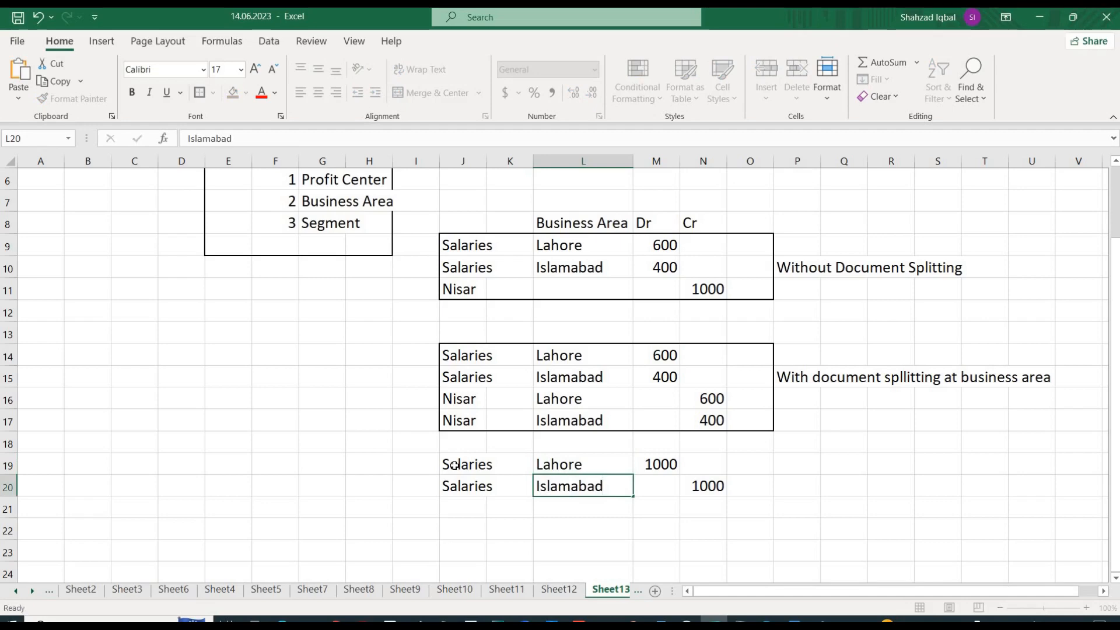
key(Return)
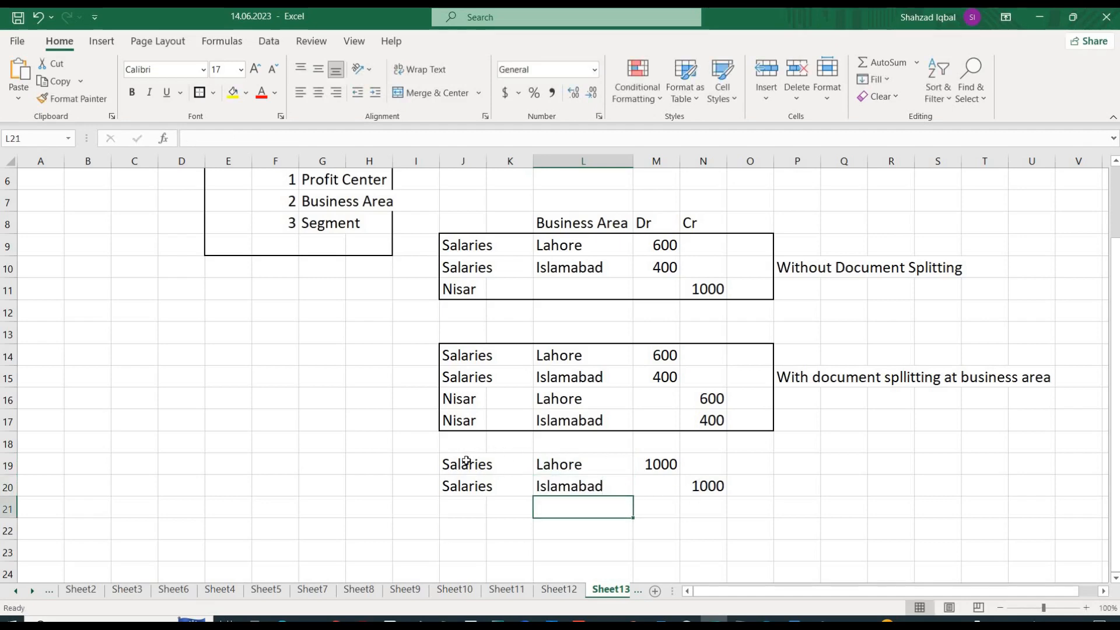
- Compare the new Salaries debit and credit lines in rows 19 and 20 with the accounts of the example without document splitting
drag(485, 467, 742, 496)
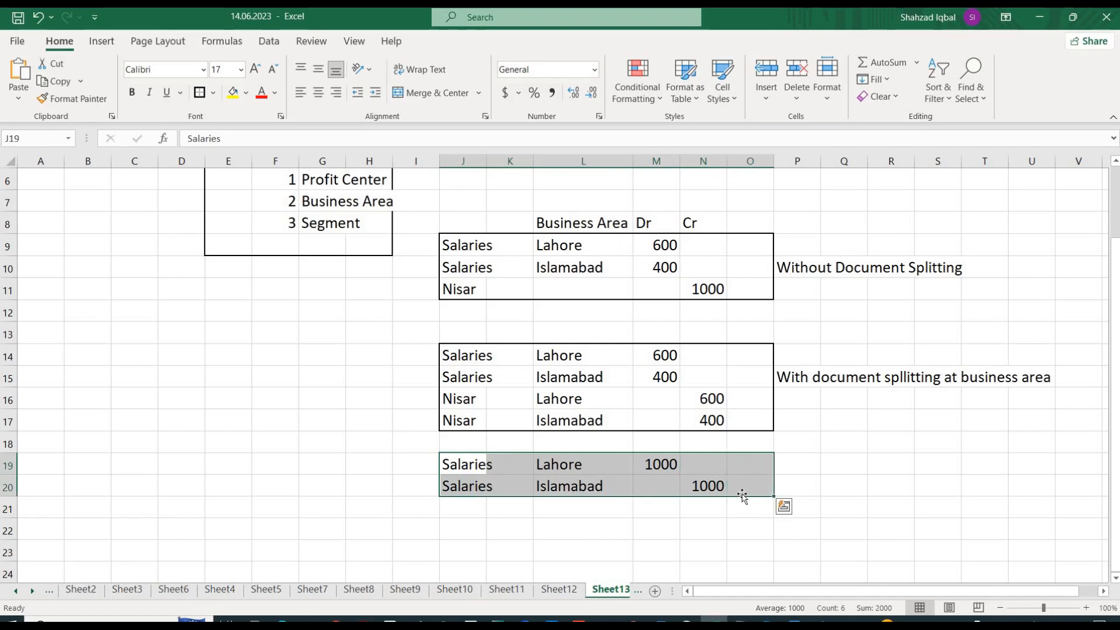
click(473, 464)
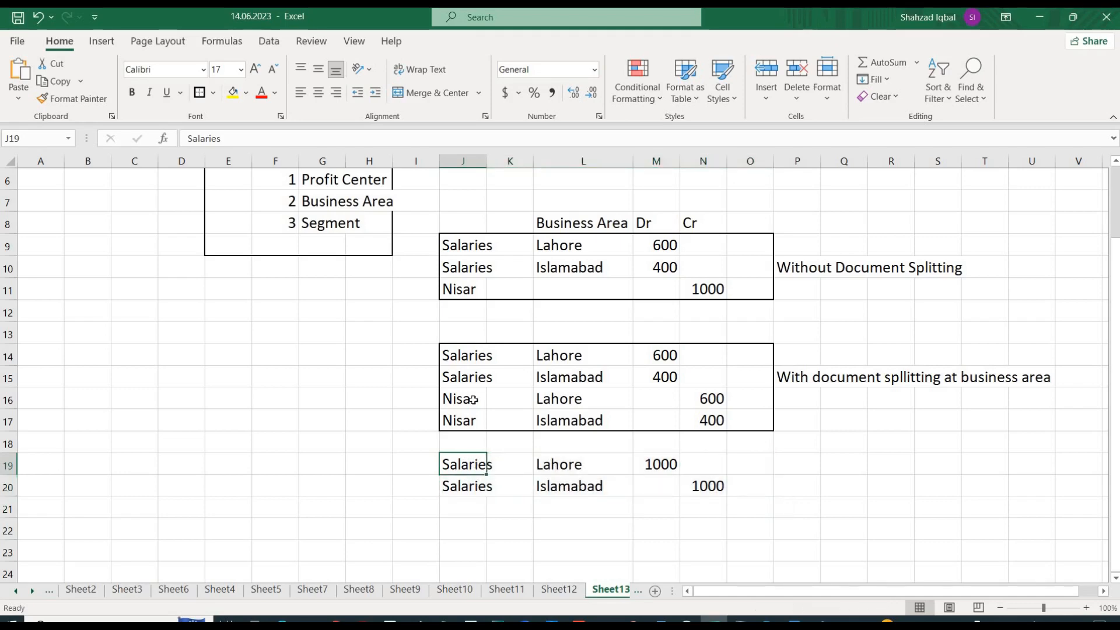
click(453, 249)
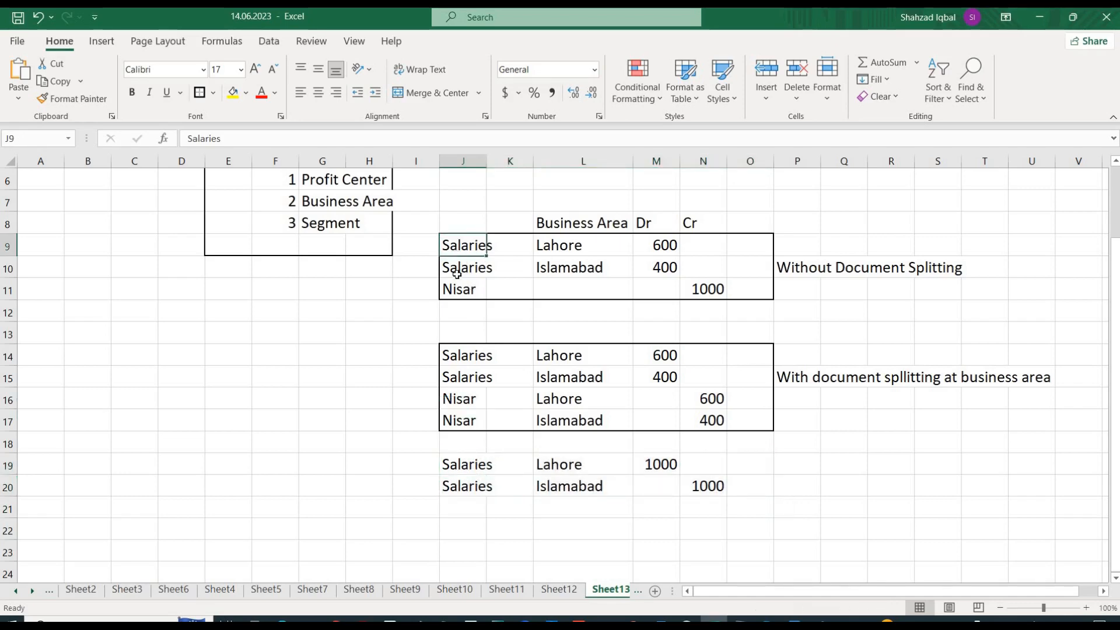
click(457, 292)
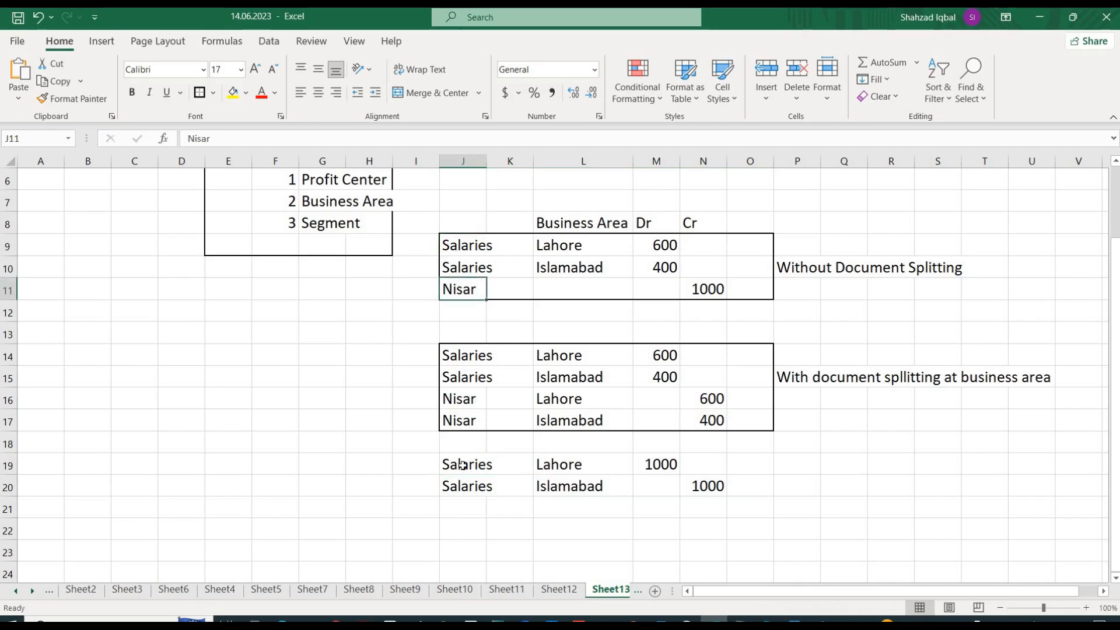
drag(461, 465, 791, 489)
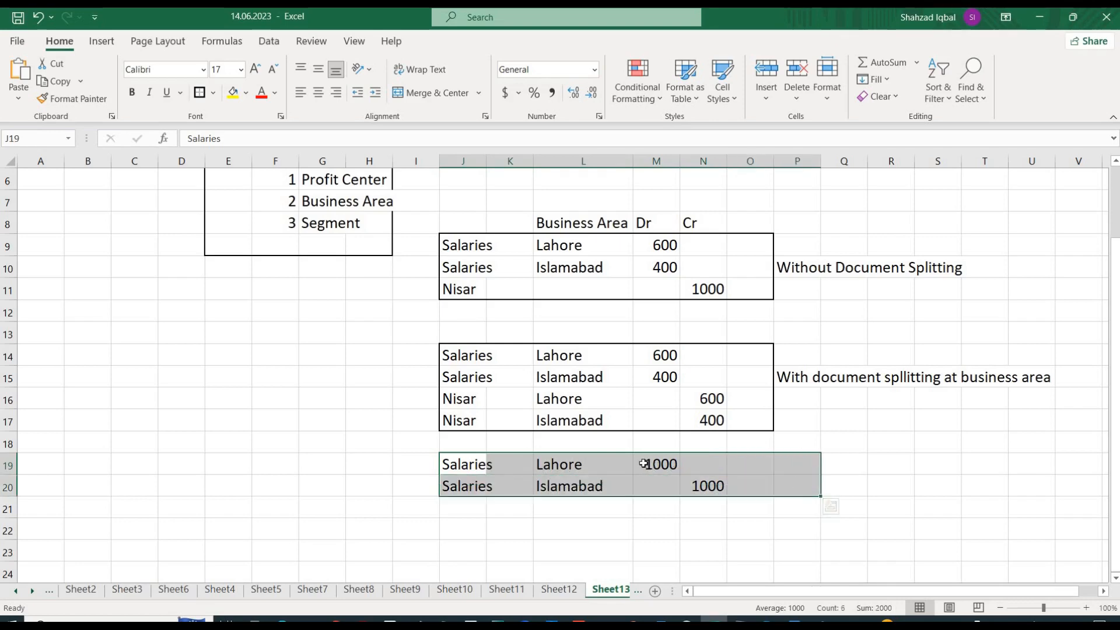
click(644, 463)
click(702, 487)
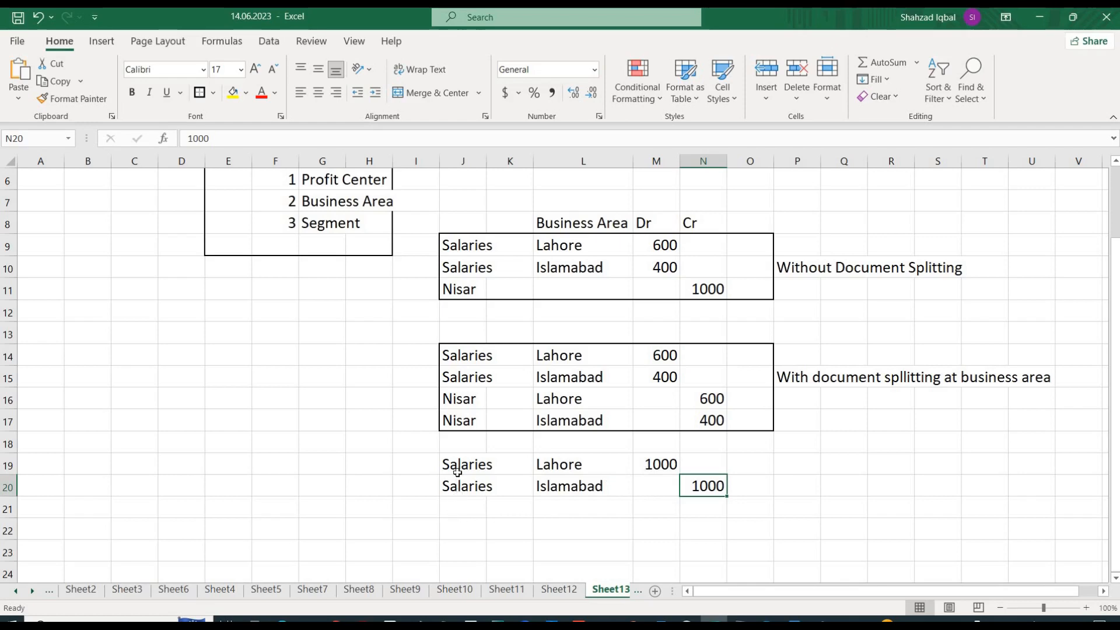
drag(458, 466, 688, 467)
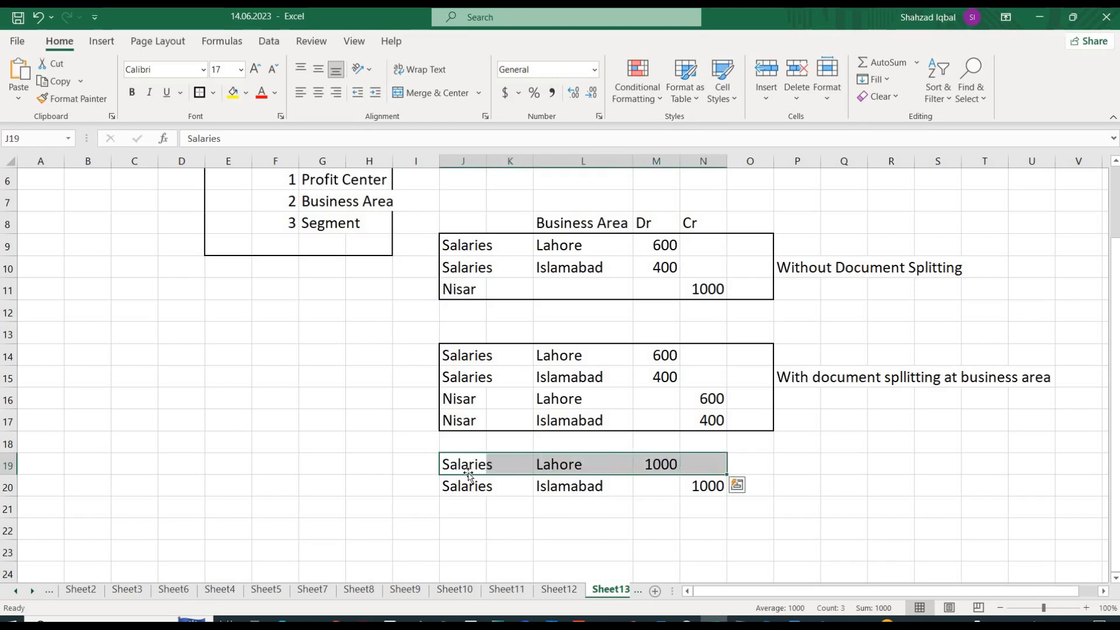
drag(472, 487, 729, 478)
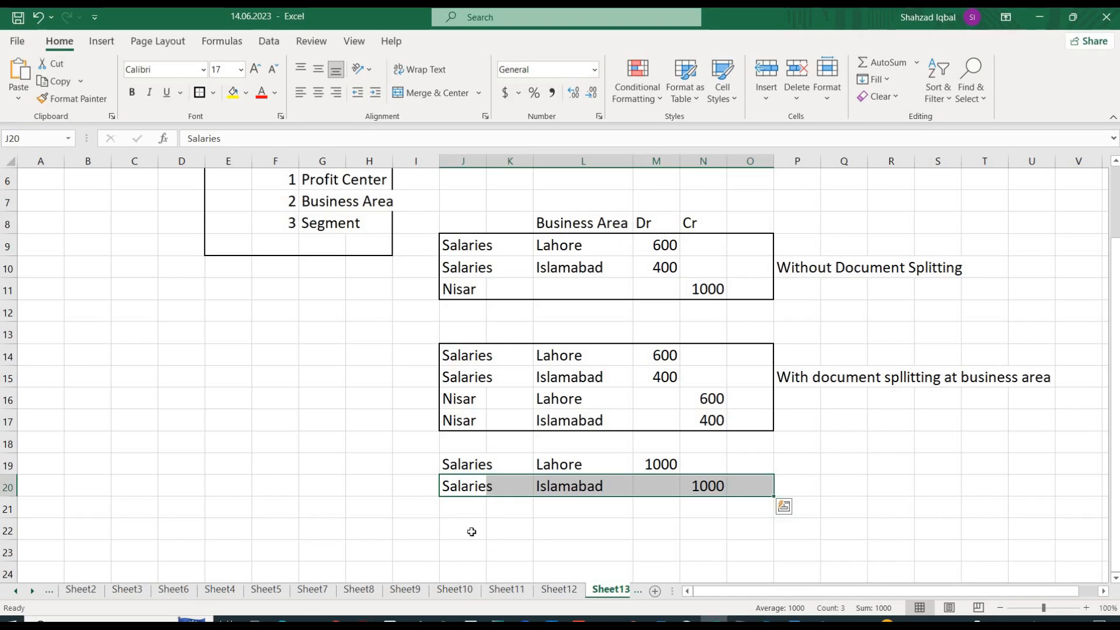
- Outline the range J19:O20 with a border and label it "Entry view / Zero balance scenario" in P19
drag(766, 463, 457, 487)
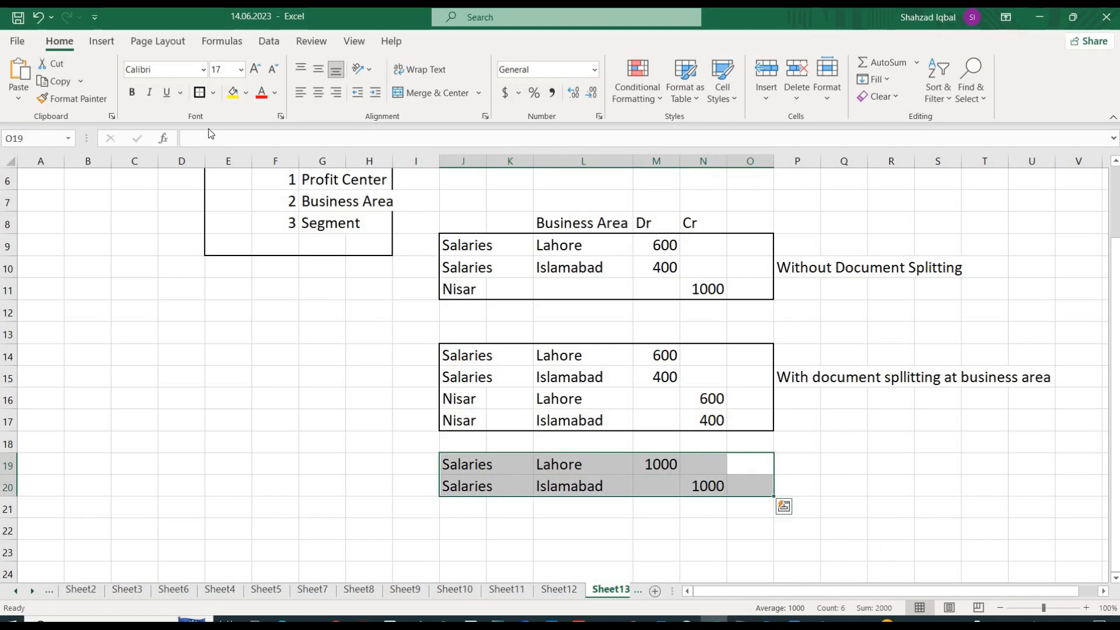
click(204, 98)
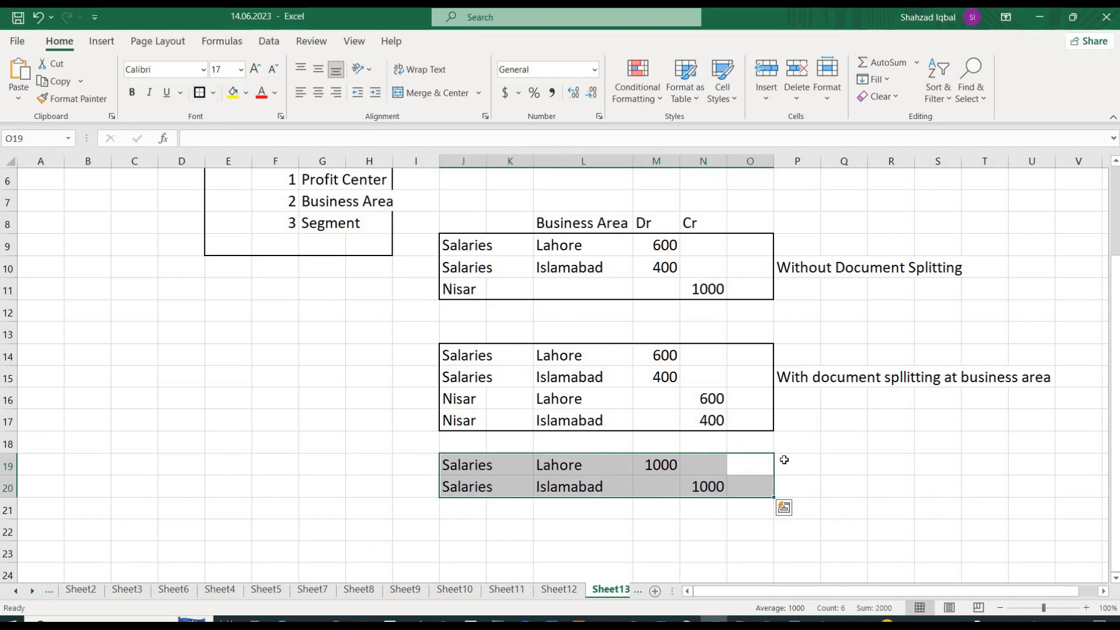
click(797, 472)
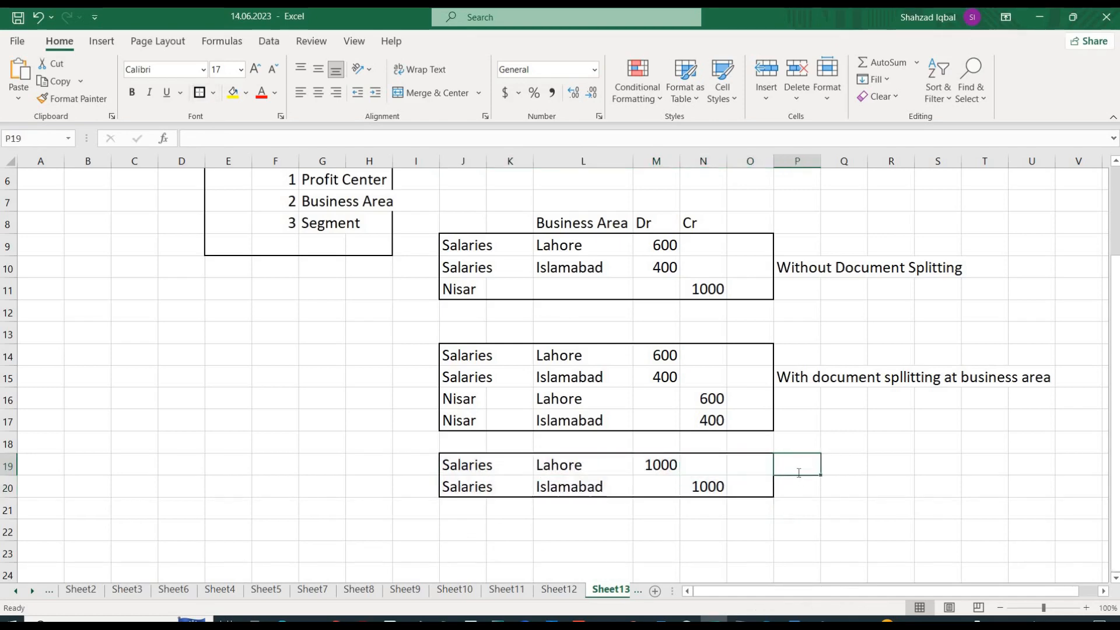
text(Entry view )
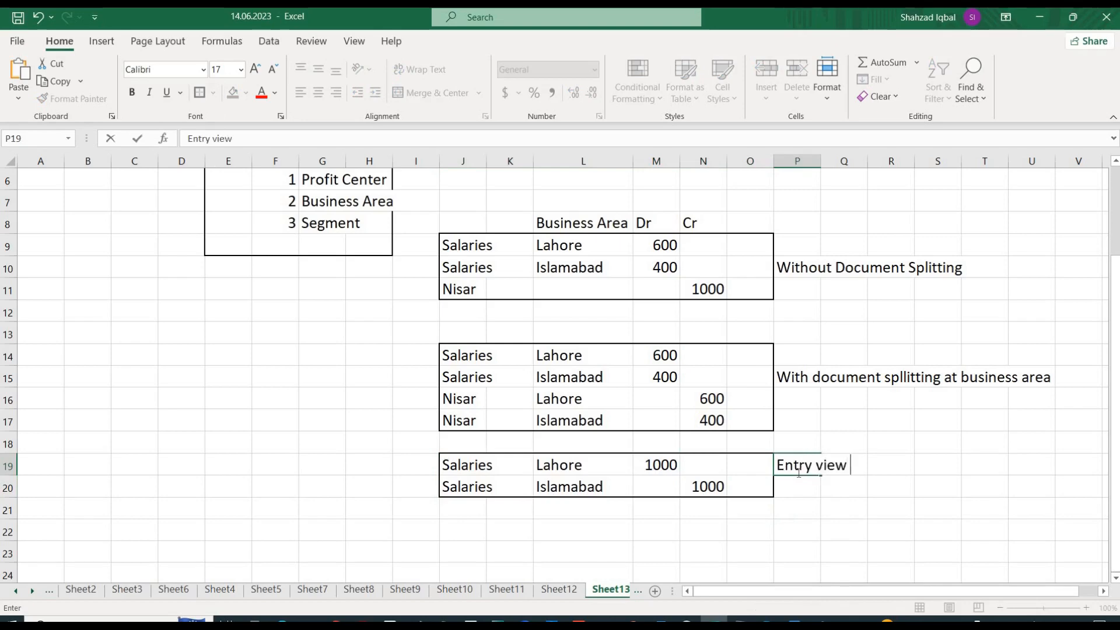
text(/ Zero balance )
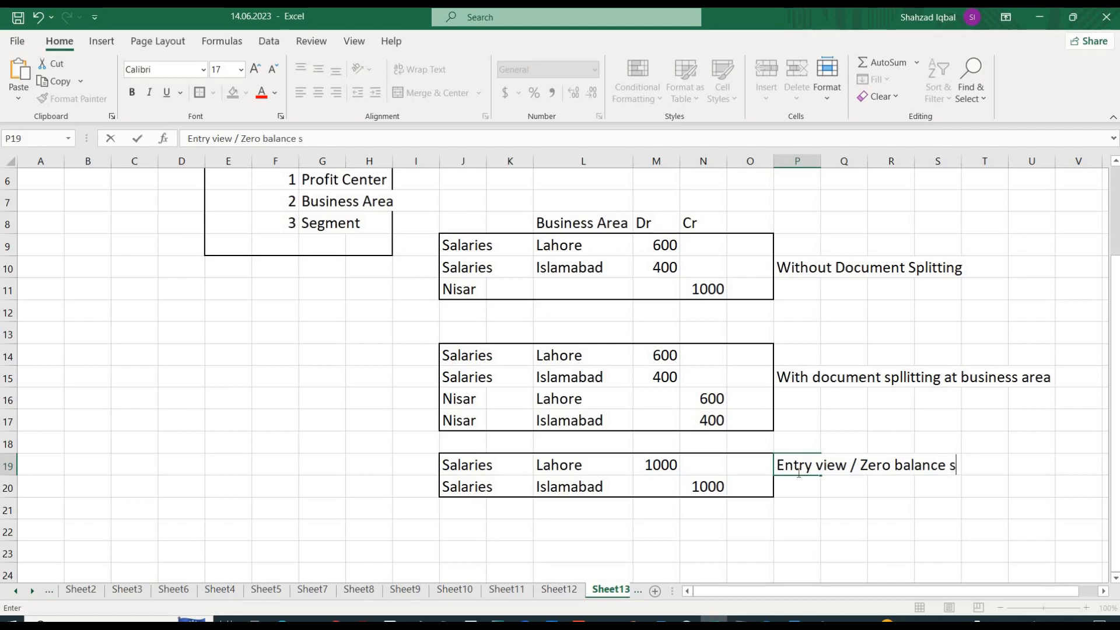
text(scenario)
key(Return)
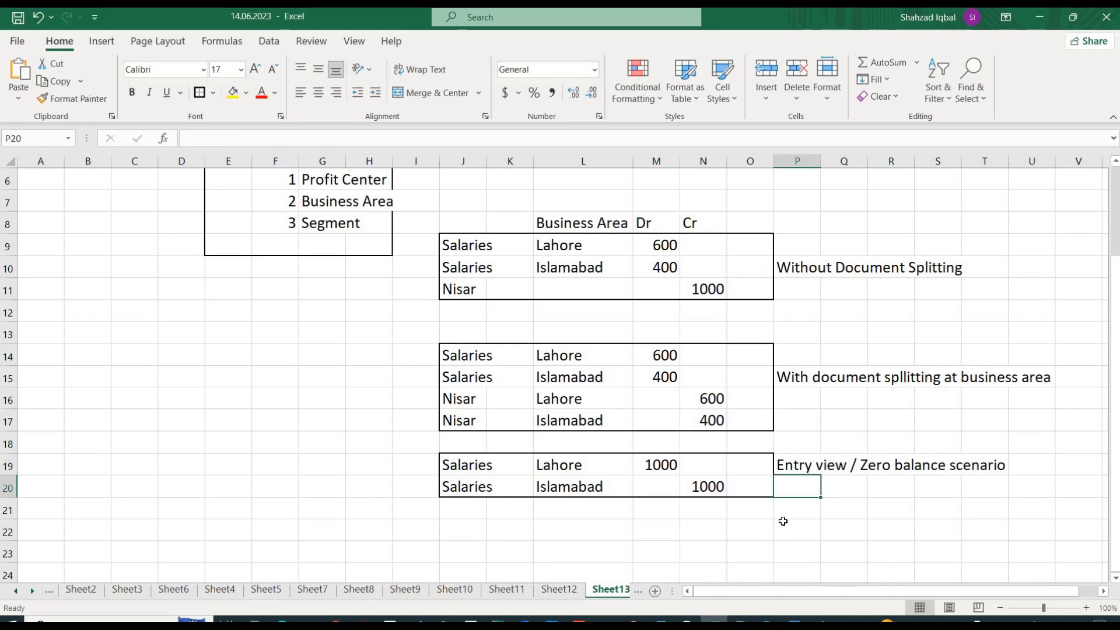
key(Down)
key(Down)
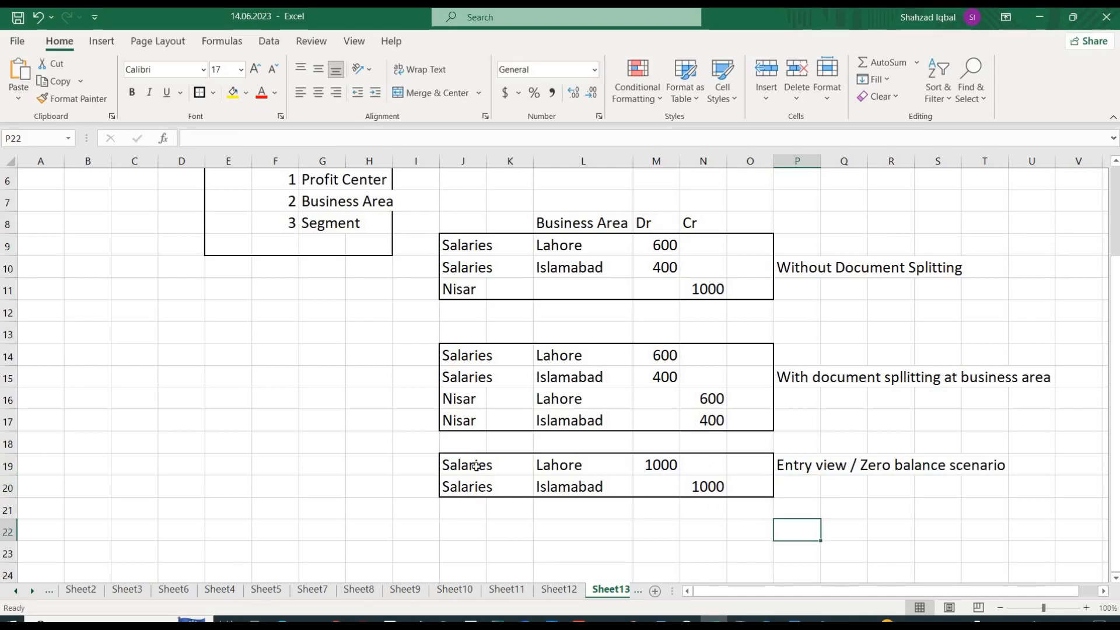
- Enter a Salaries line in row 22 with business area Lahore and a debit of 1000
drag(476, 466, 476, 480)
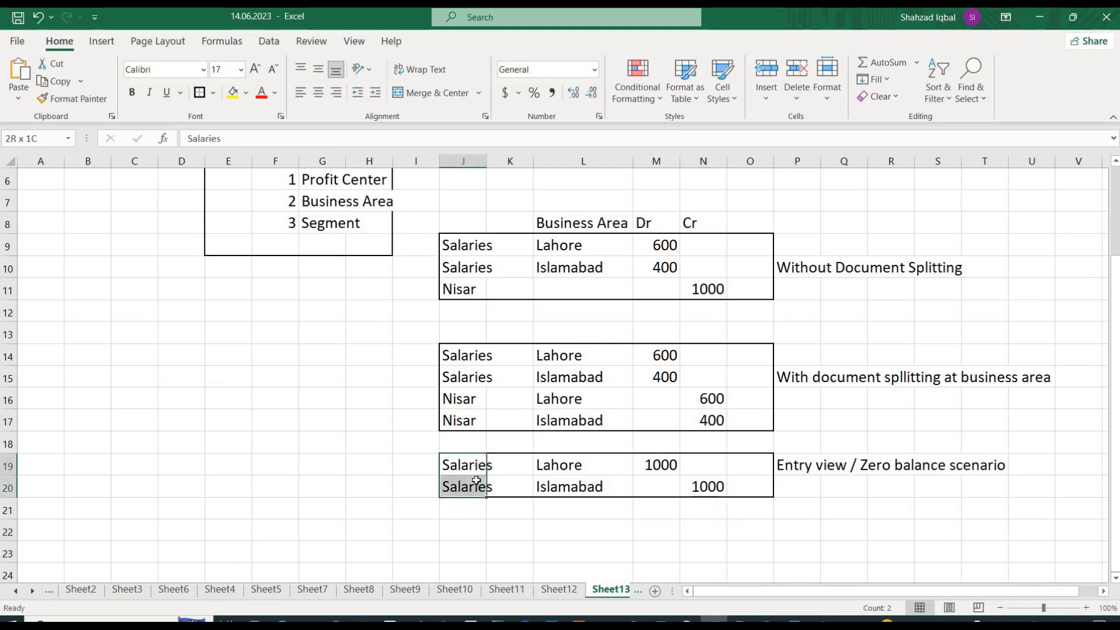
drag(557, 471, 559, 486)
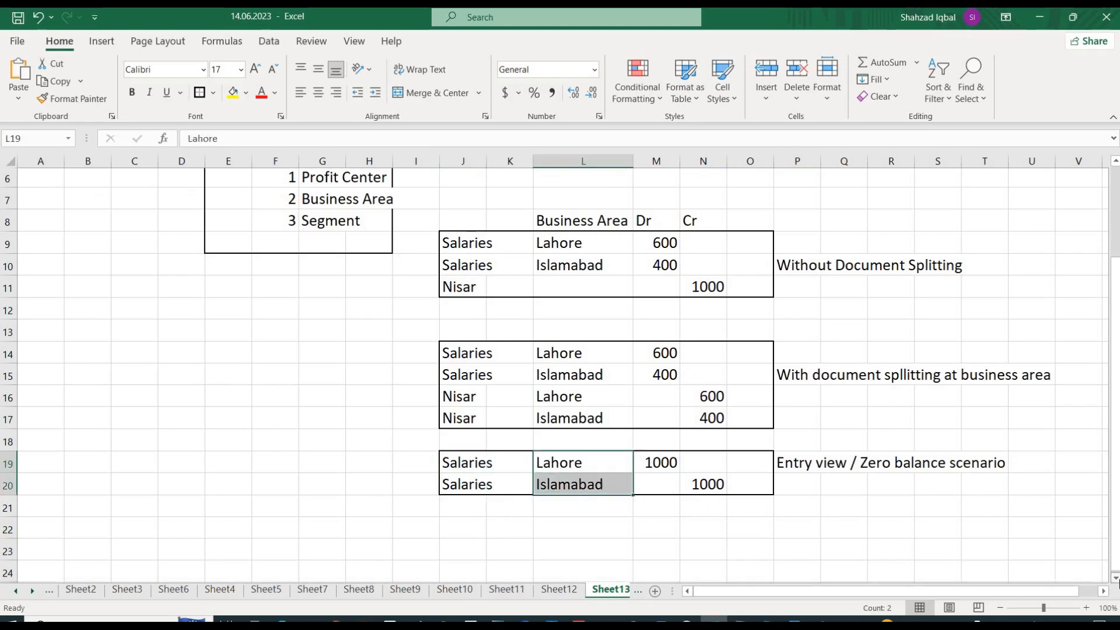
scroll(789, 487, down, 2)
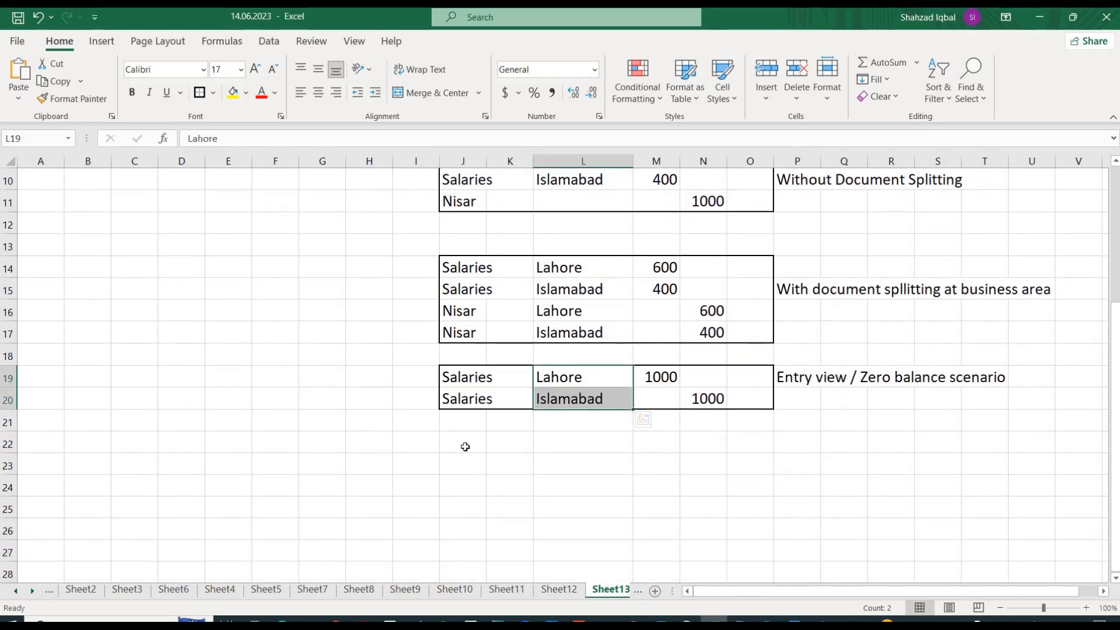
click(465, 446)
text(S)
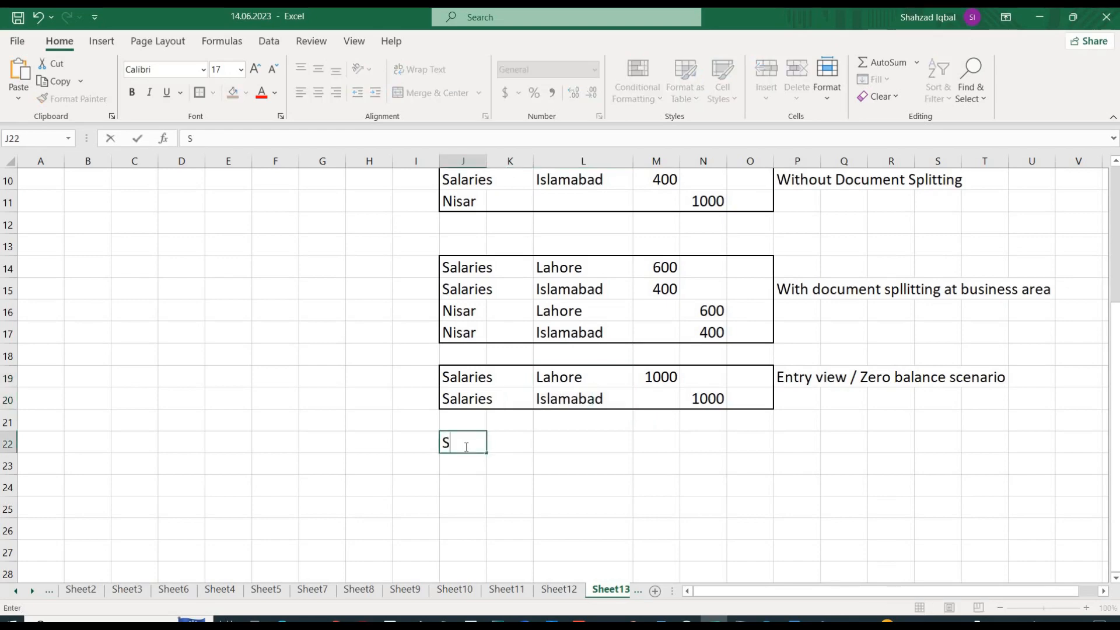
text(alaries)
key(Tab)
key(Tab)
text(Lahore)
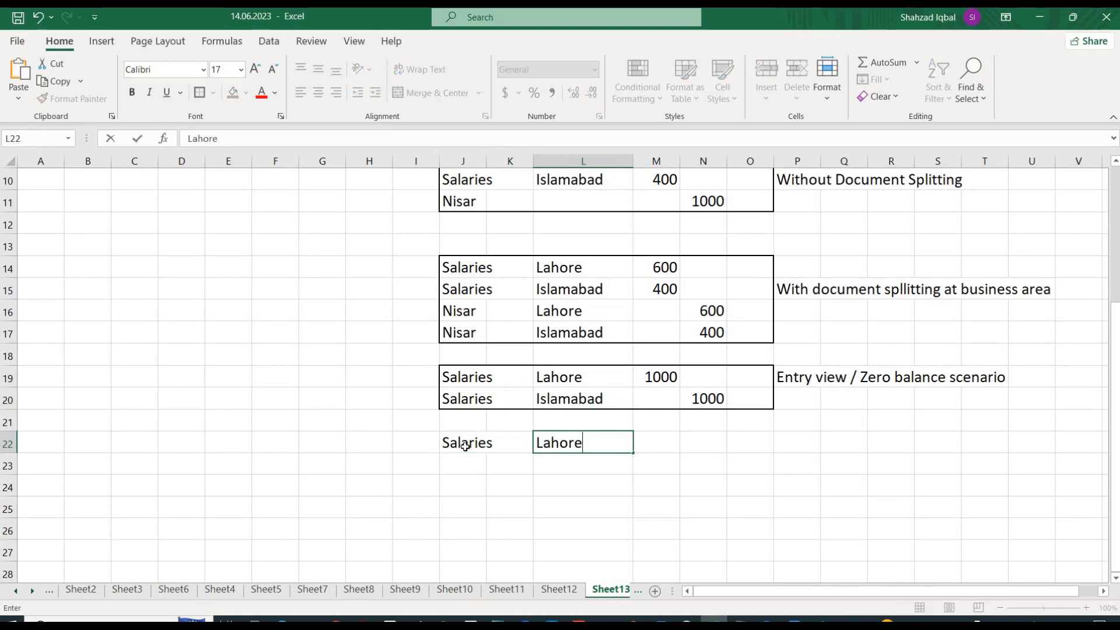
key(Tab)
key(Tab)
key(Left)
text(1000)
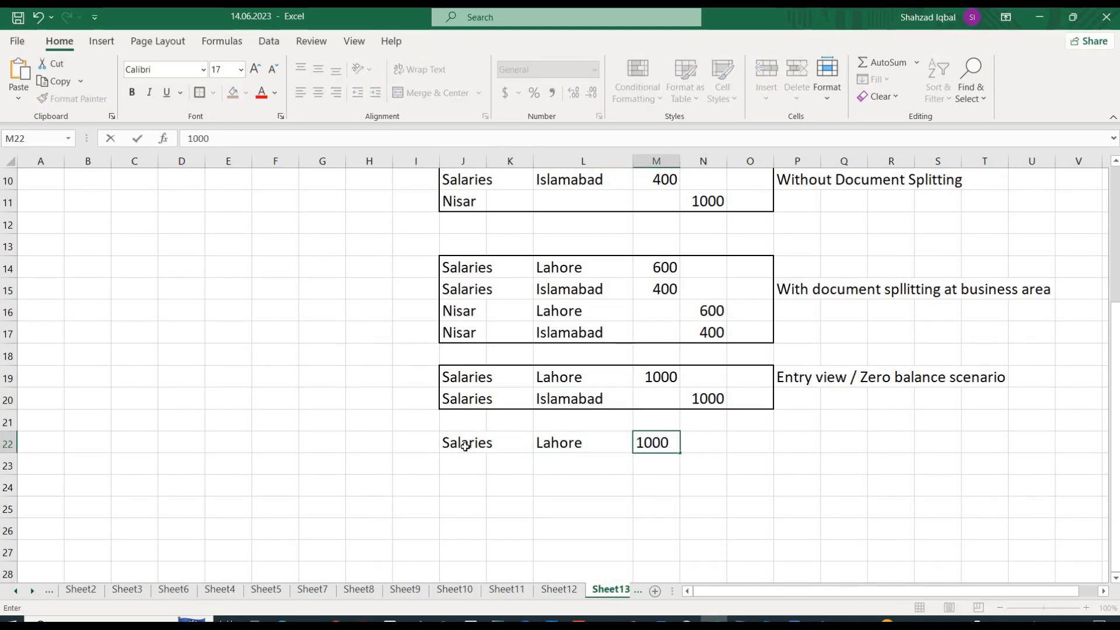
key(Tab)
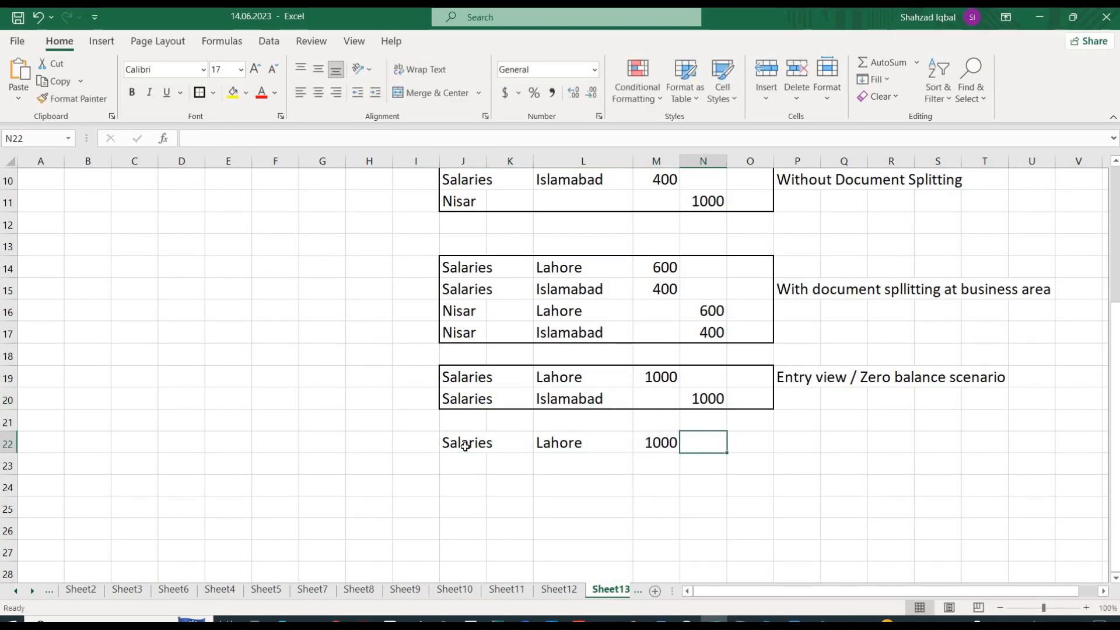
- Enter a Salaries line in row 23 with business area Lahore and a credit of 1000
key(Return)
key(Left)
key(Left)
key(Left)
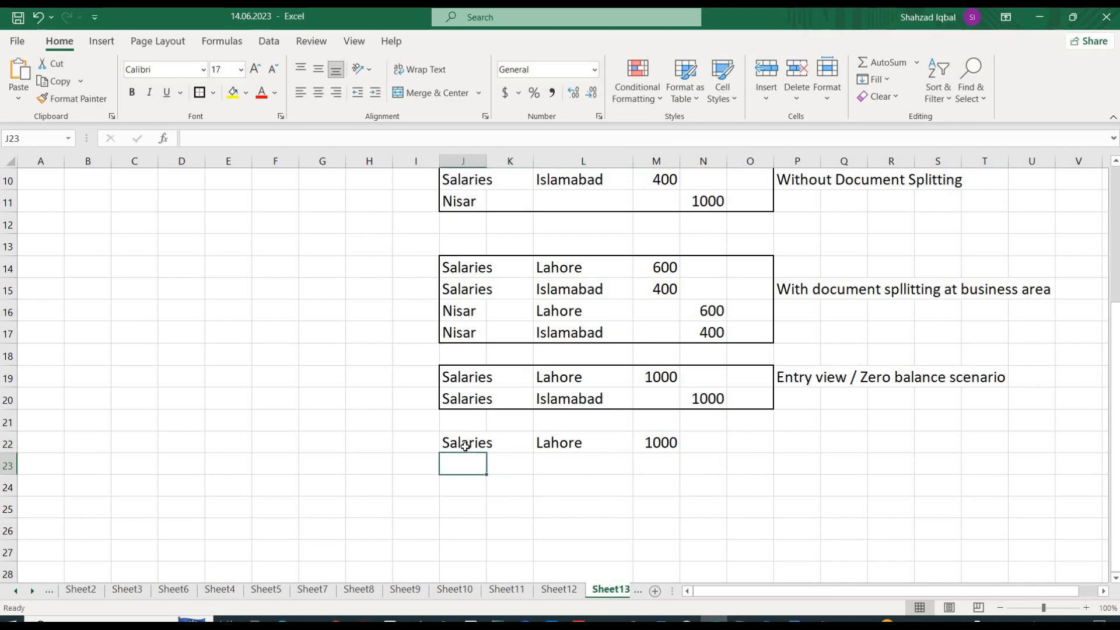
text(Salaries)
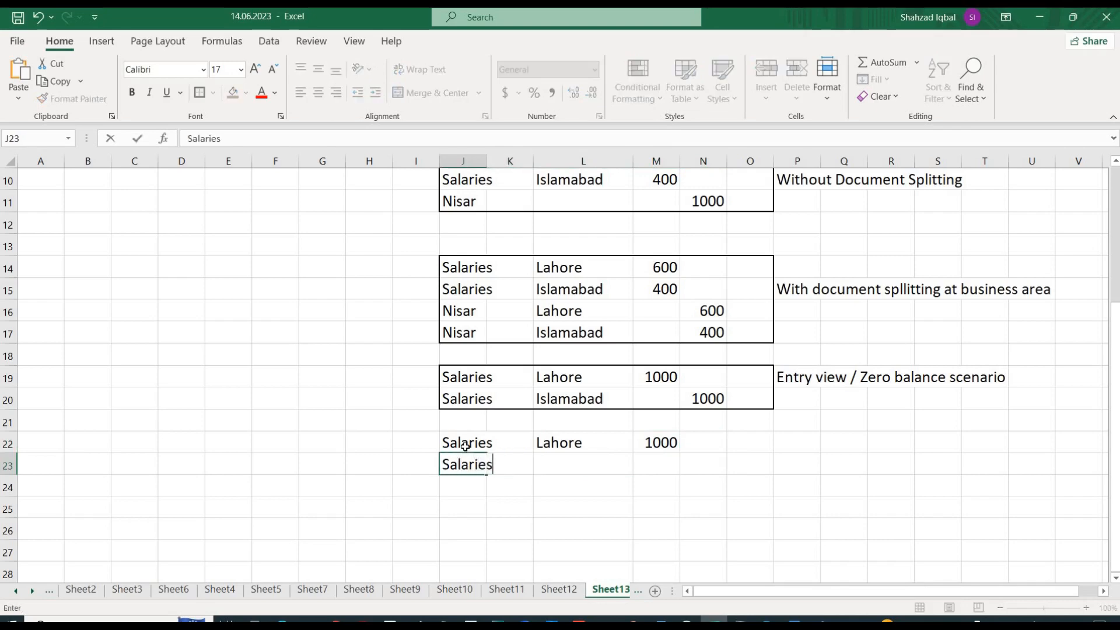
key(Tab)
key(Tab)
text(Lahore)
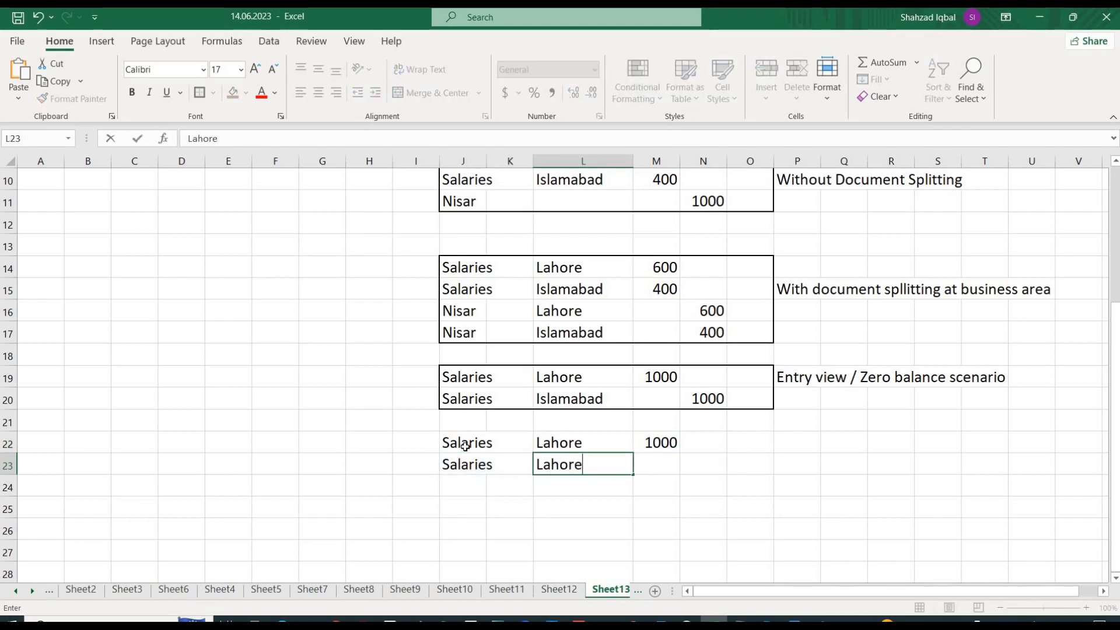
key(Tab)
key(Tab)
text(1000)
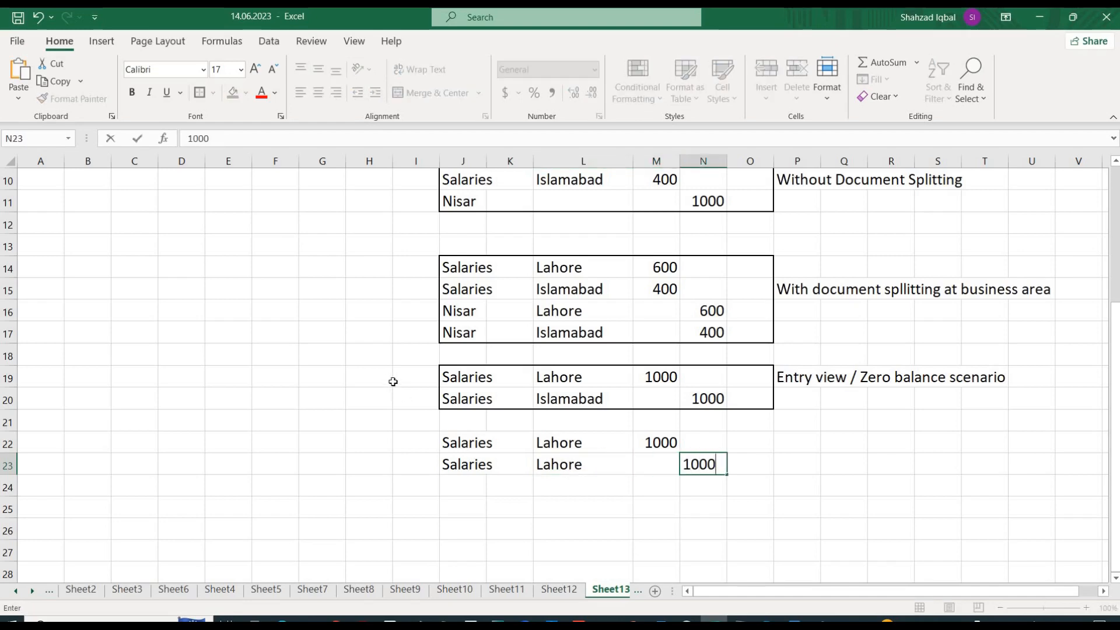
click(547, 399)
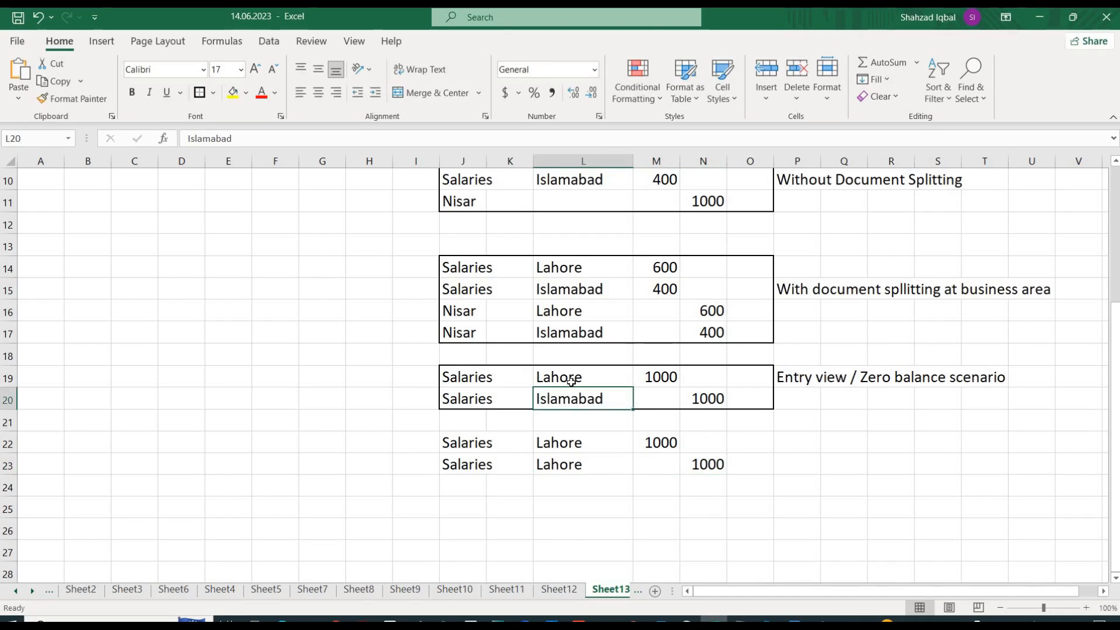
click(570, 380)
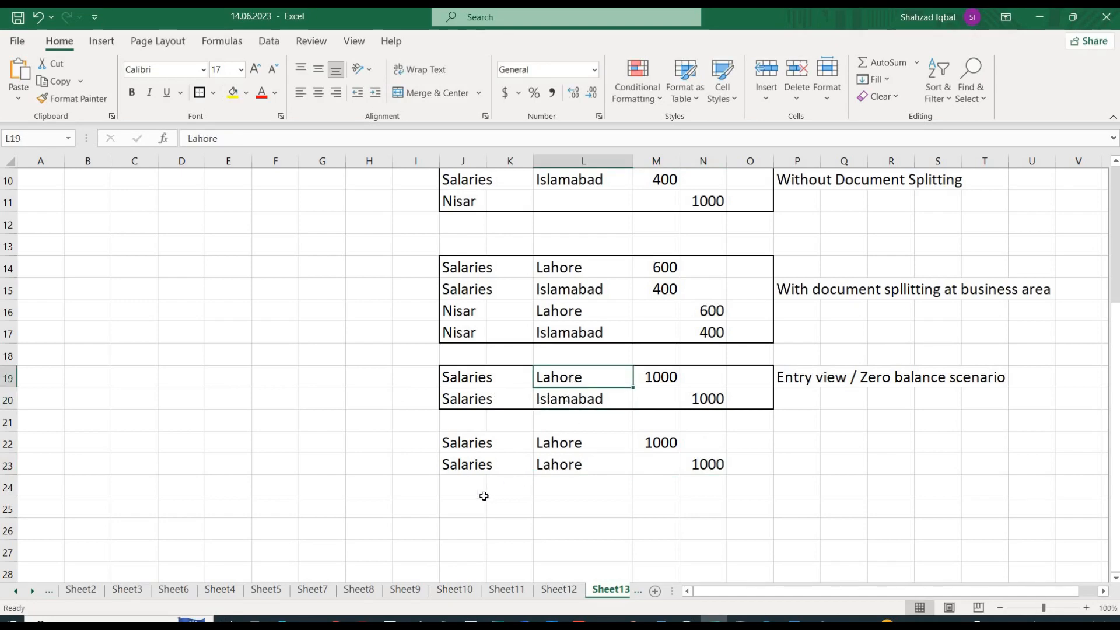
- Enter a Salaries line in row 24 with business area Islamabad and a debit of 1000
click(458, 502)
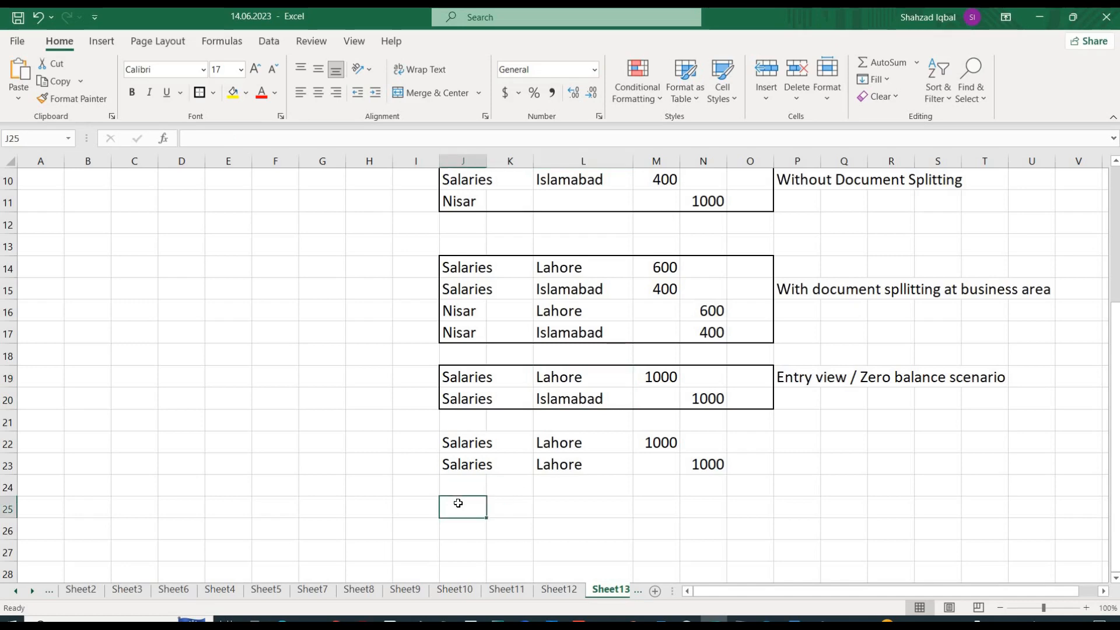
key(Up)
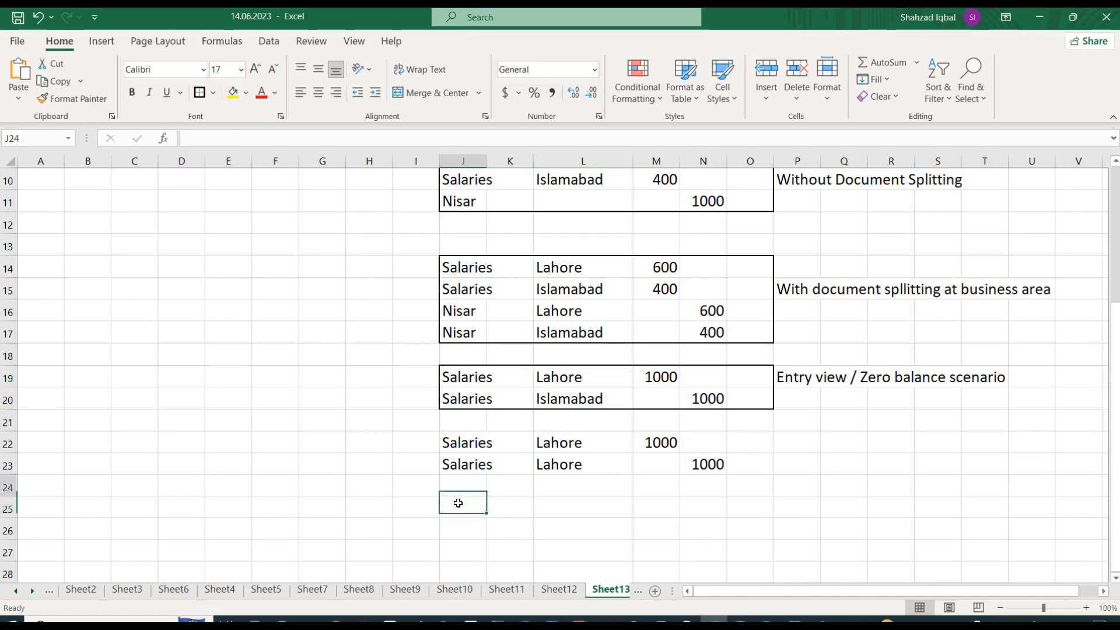
text(Salaries)
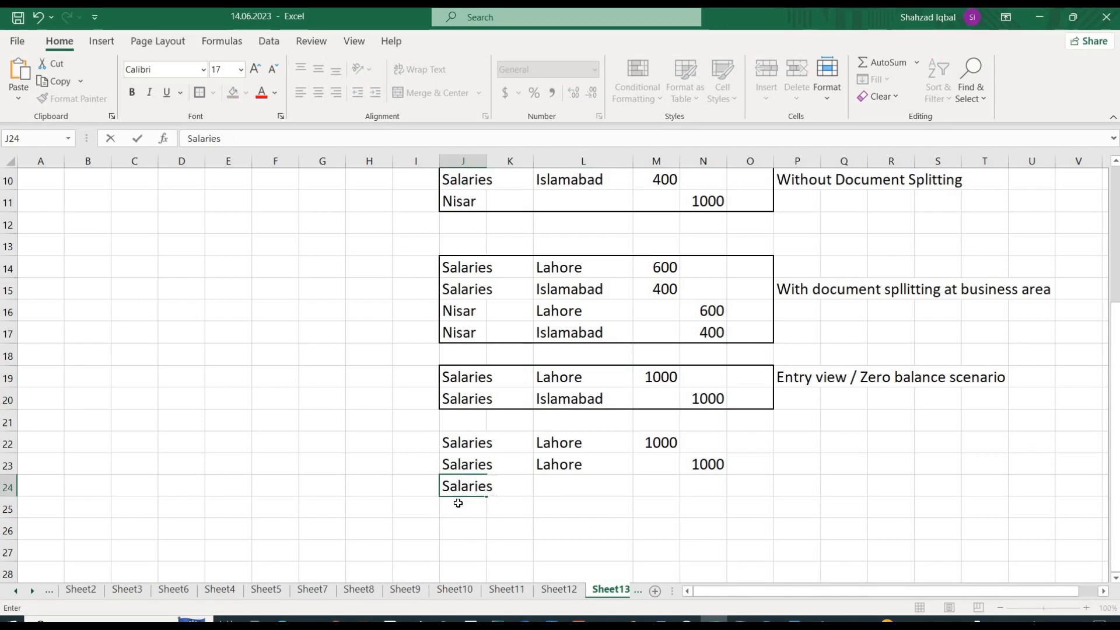
key(Tab)
key(Tab)
text(Islab)
key(BackSpace)
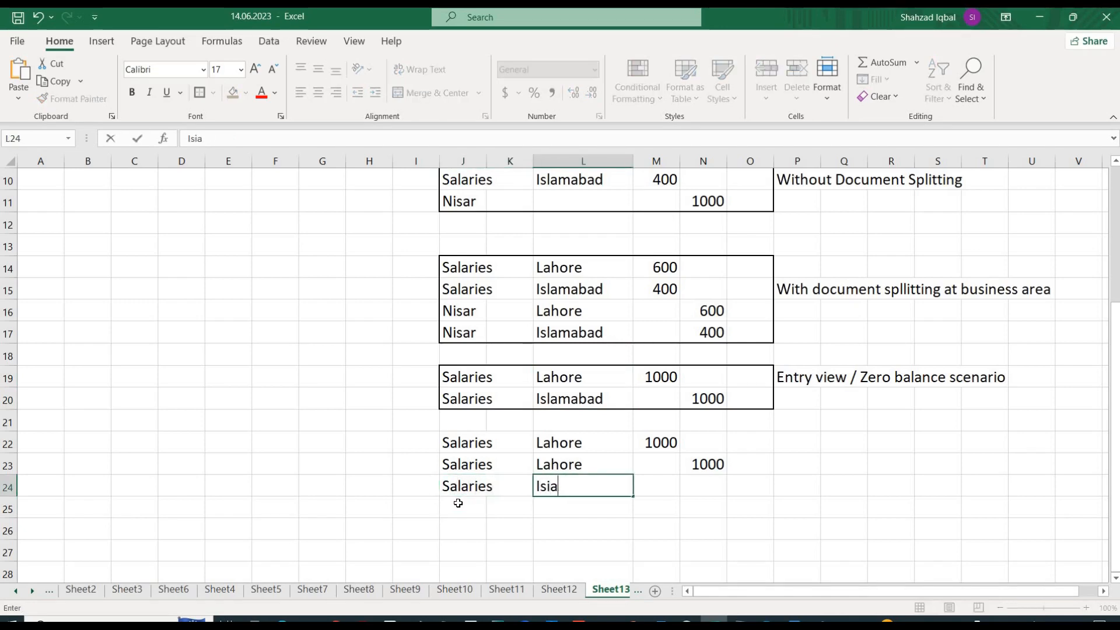
key(BackSpace)
key(BackSpace)
text(lamabad)
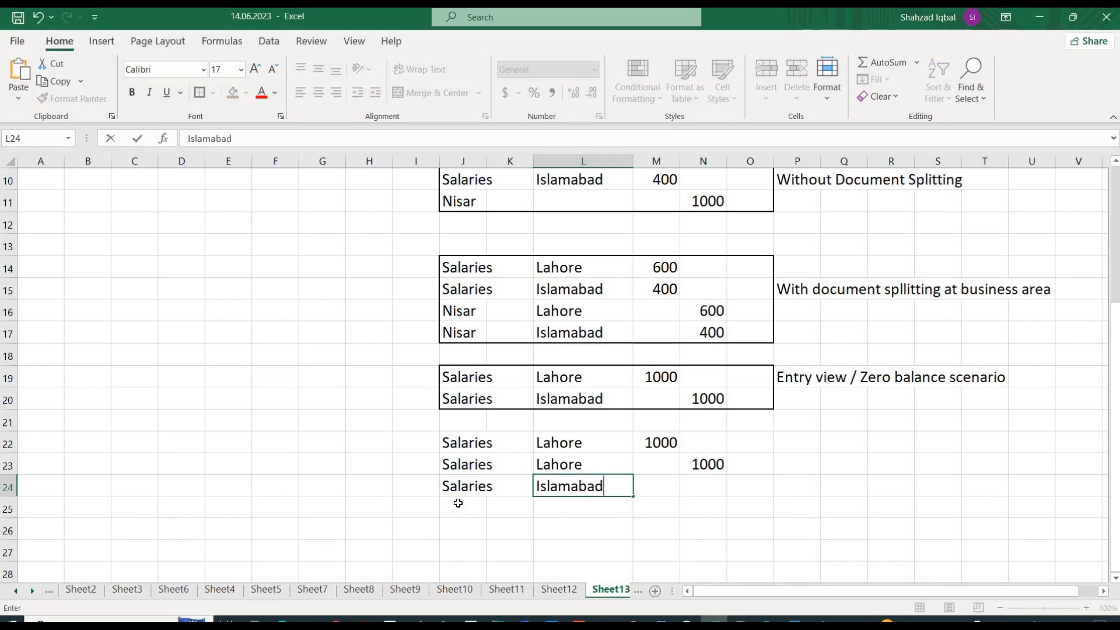
key(Tab)
text(1000)
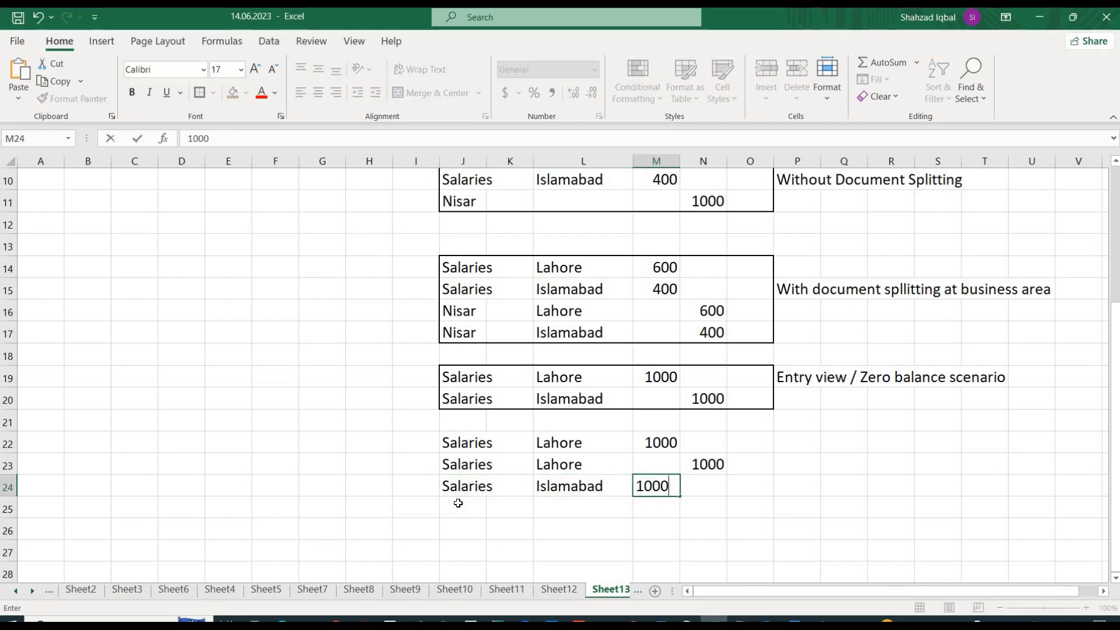
- Enter a Salaries line in row 25 with business area Islamabad and a credit of 1000
key(Return)
key(Left)
key(Left)
key(Left)
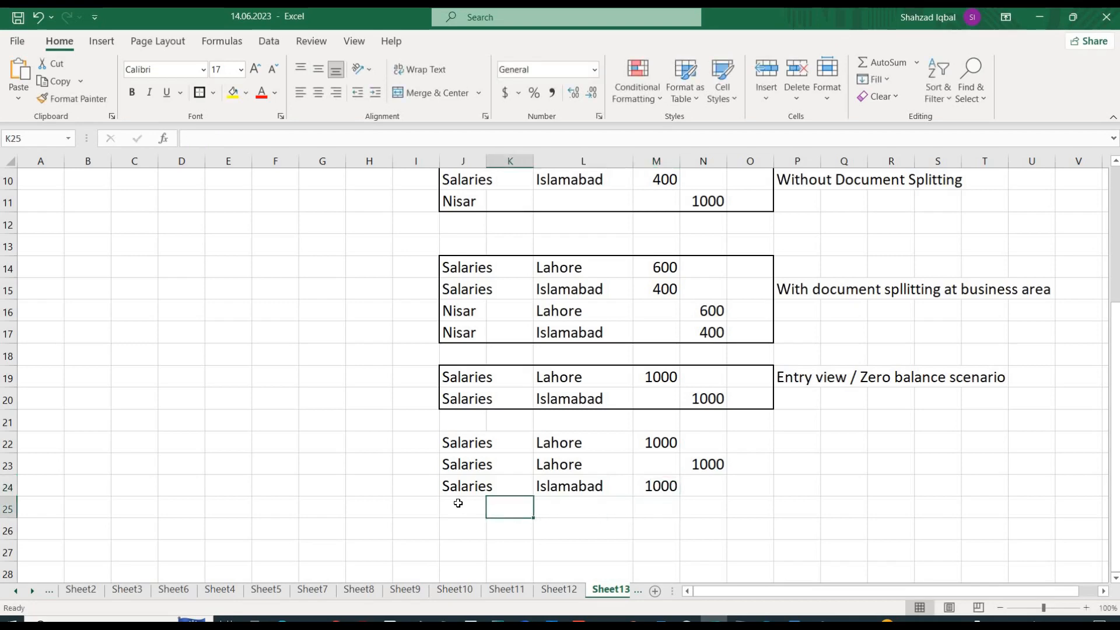
text(Salaries)
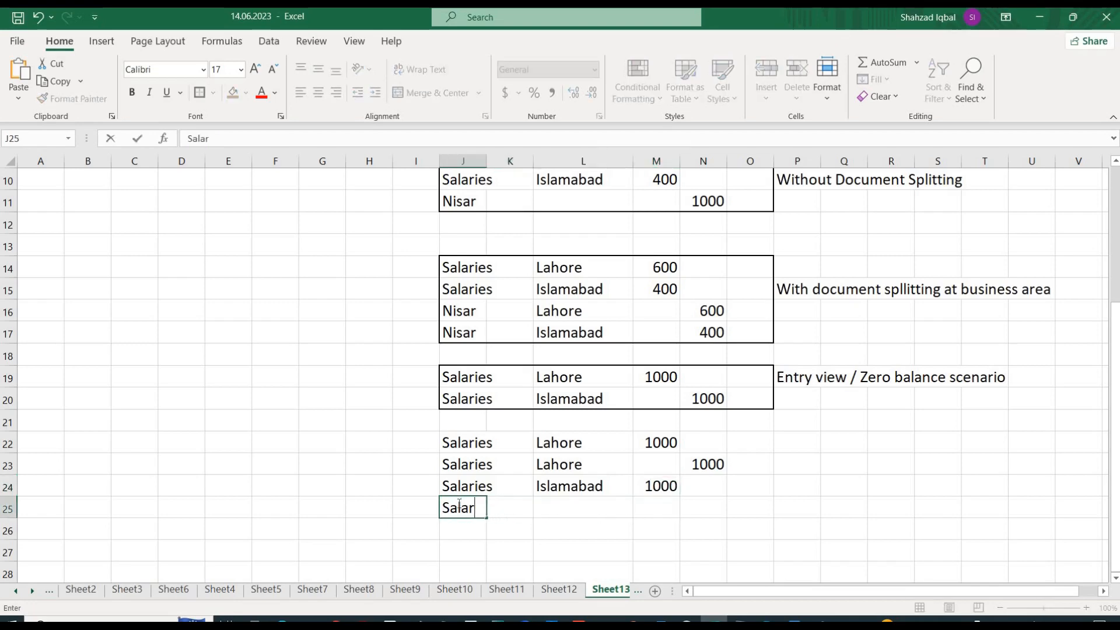
key(Tab)
key(Tab)
key(Right)
key(Right)
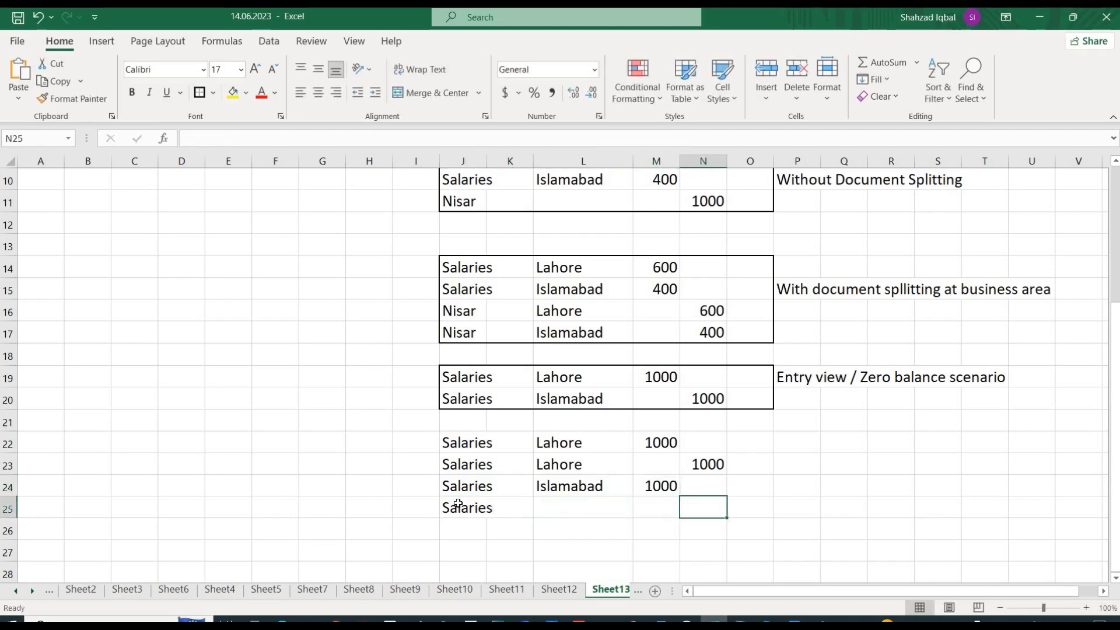
text(1000)
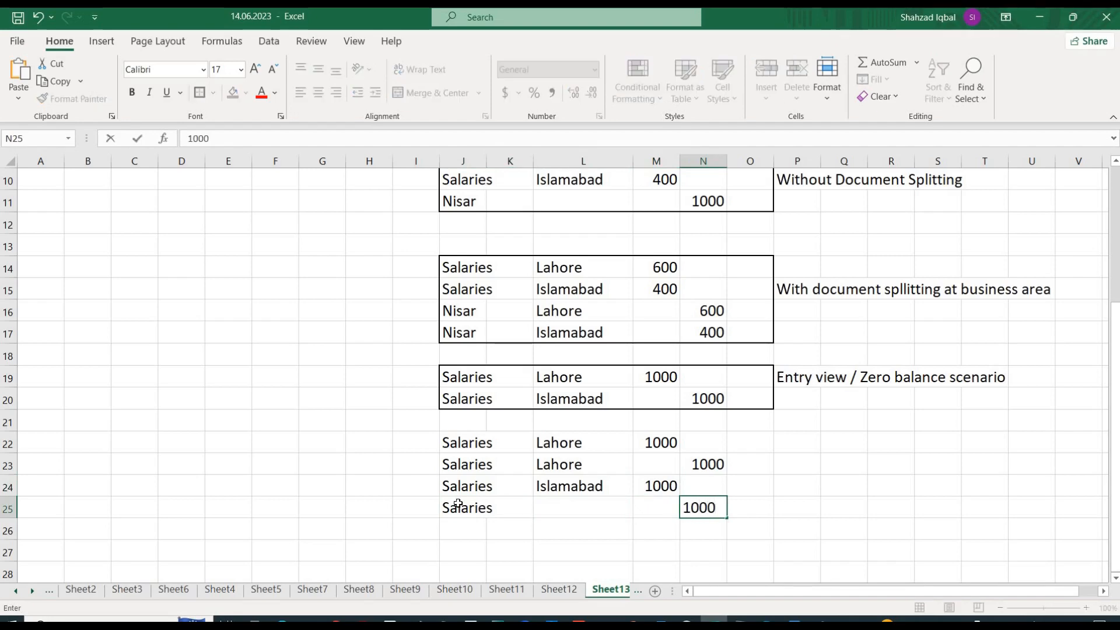
key(Left)
key(Left)
key(Left)
key(Right)
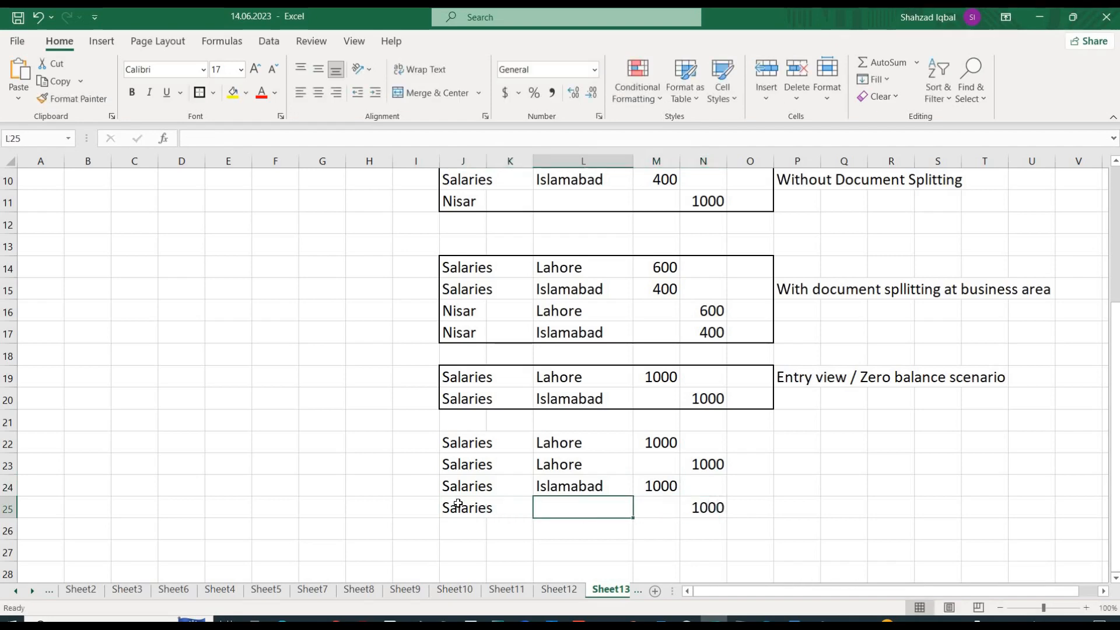
text(Islamabad)
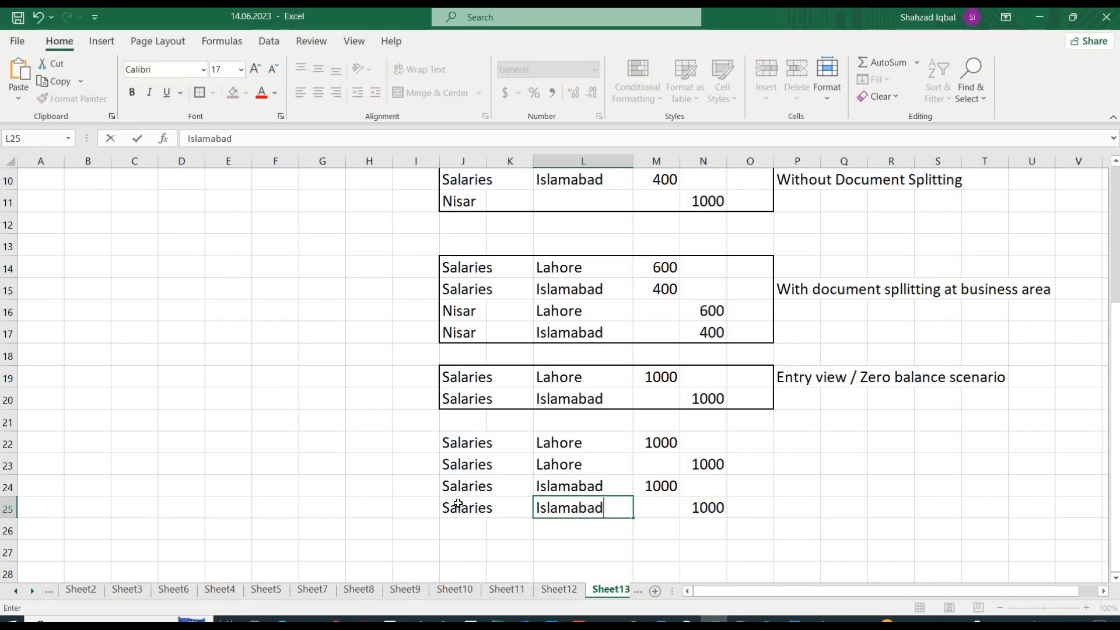
key(Return)
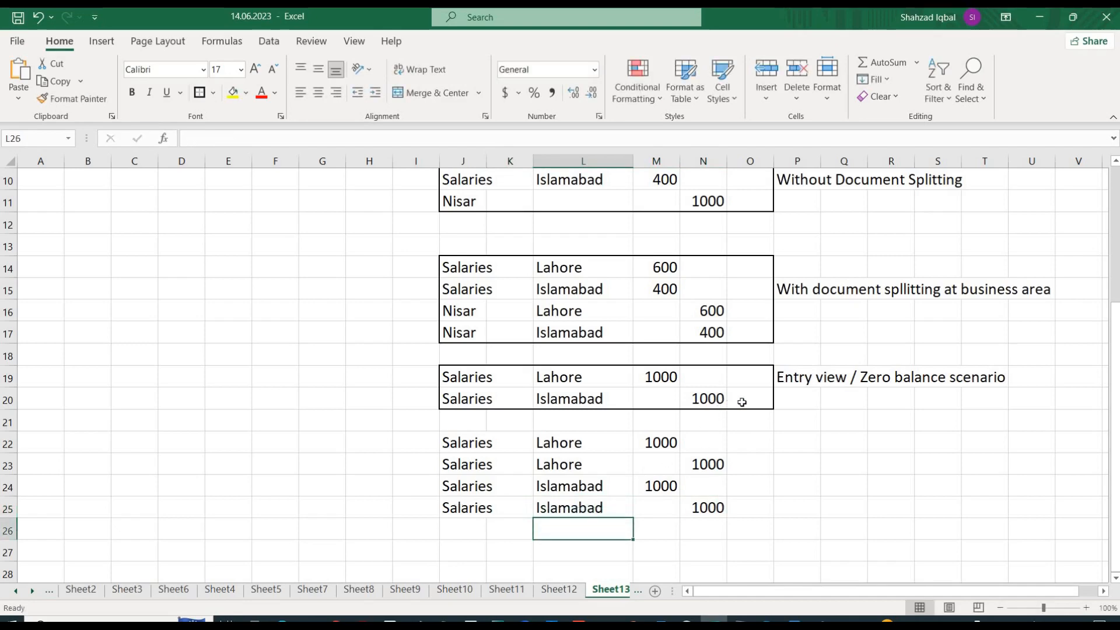
- Fill the Islamabad credit lines J20:O20 and J25:O25 yellow, and outline J24:O25 with a border
drag(753, 399, 461, 401)
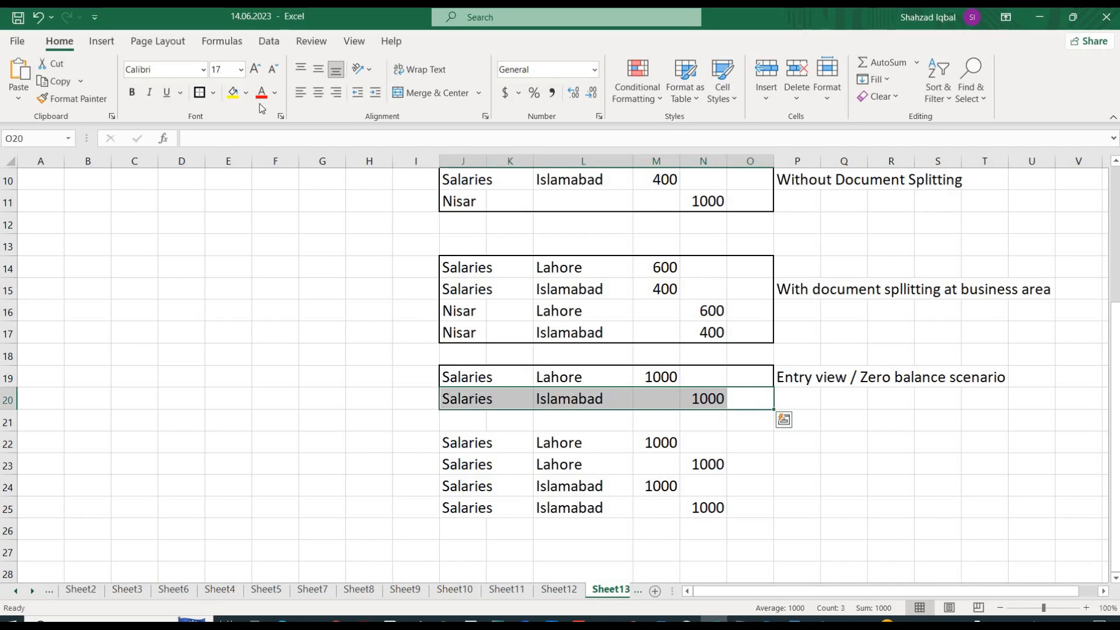
click(233, 93)
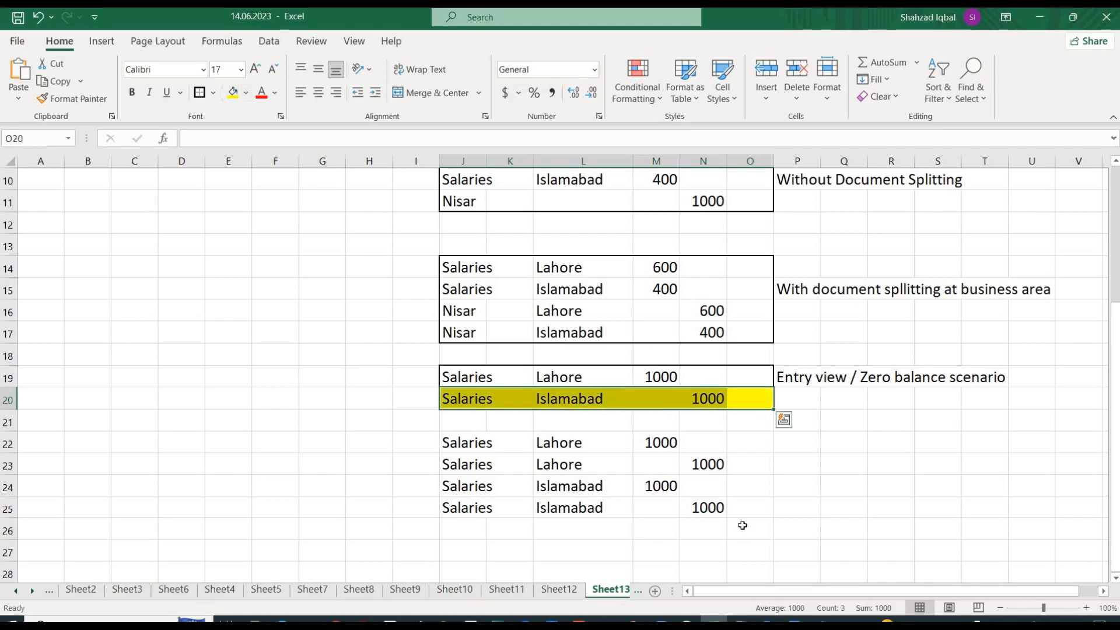
drag(740, 509, 472, 508)
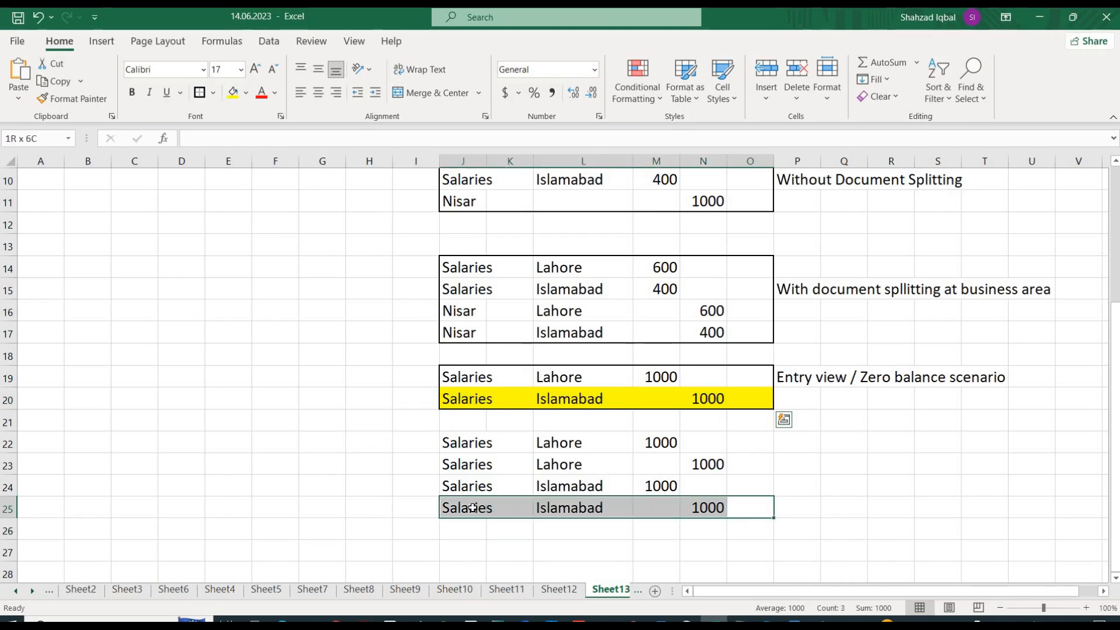
click(233, 93)
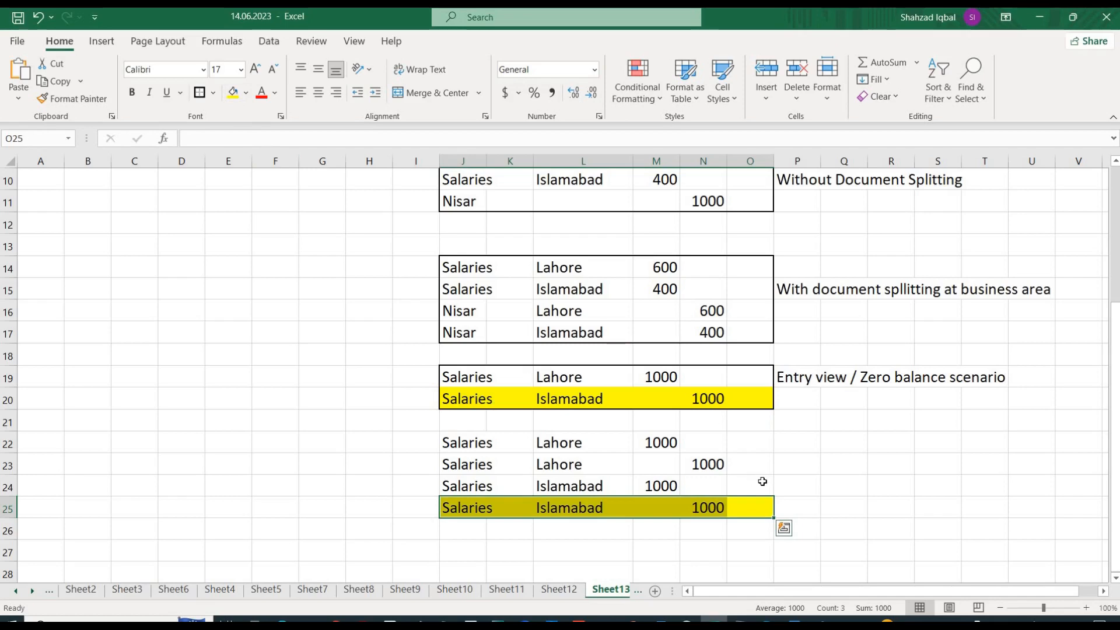
drag(758, 485, 462, 503)
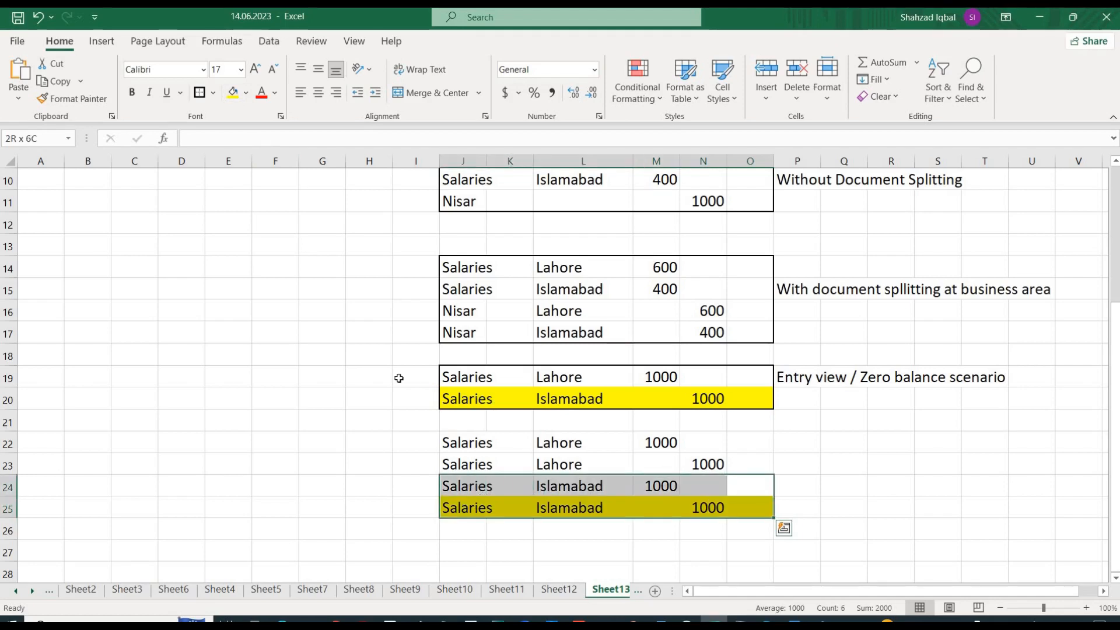
click(200, 93)
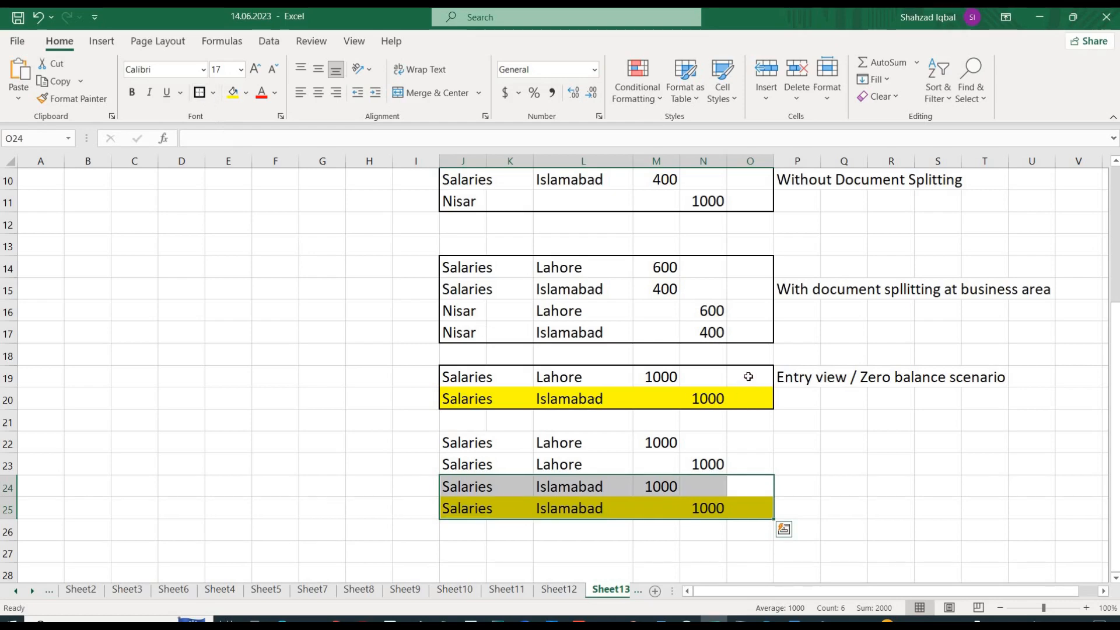
- Fill the Lahore debit line J19:O19 of the entry view with light blue
drag(749, 377, 465, 378)
click(246, 93)
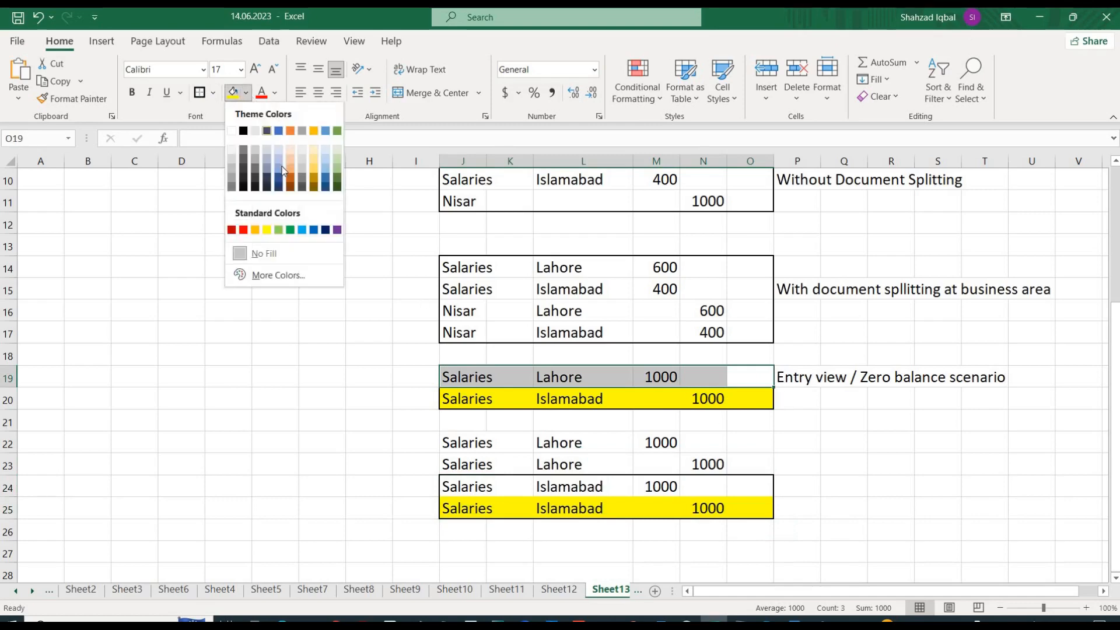
key(Return)
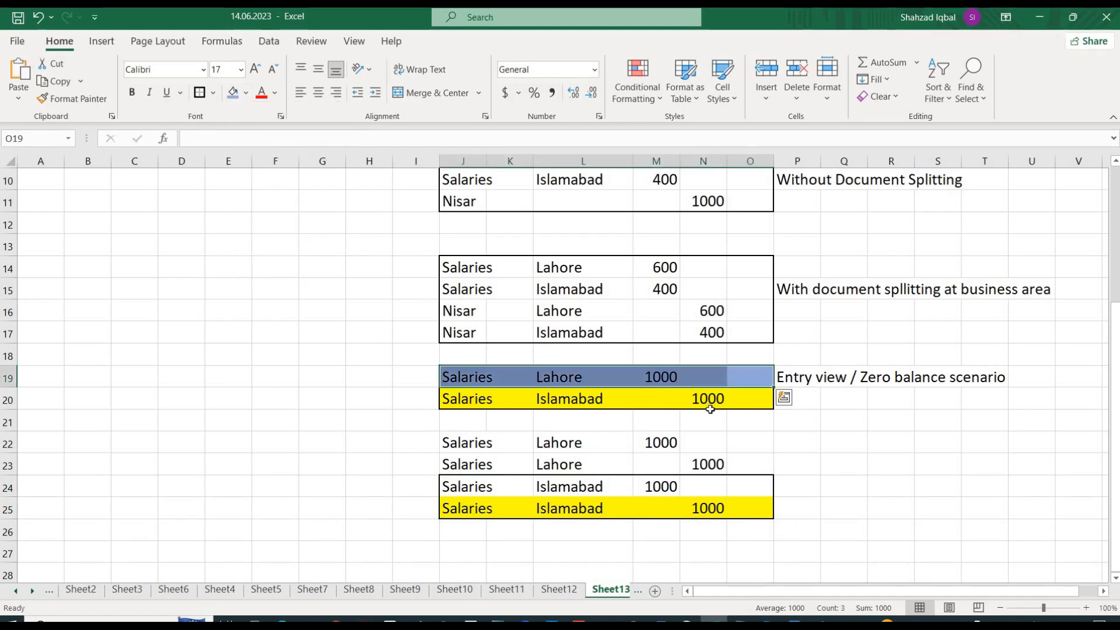
click(758, 443)
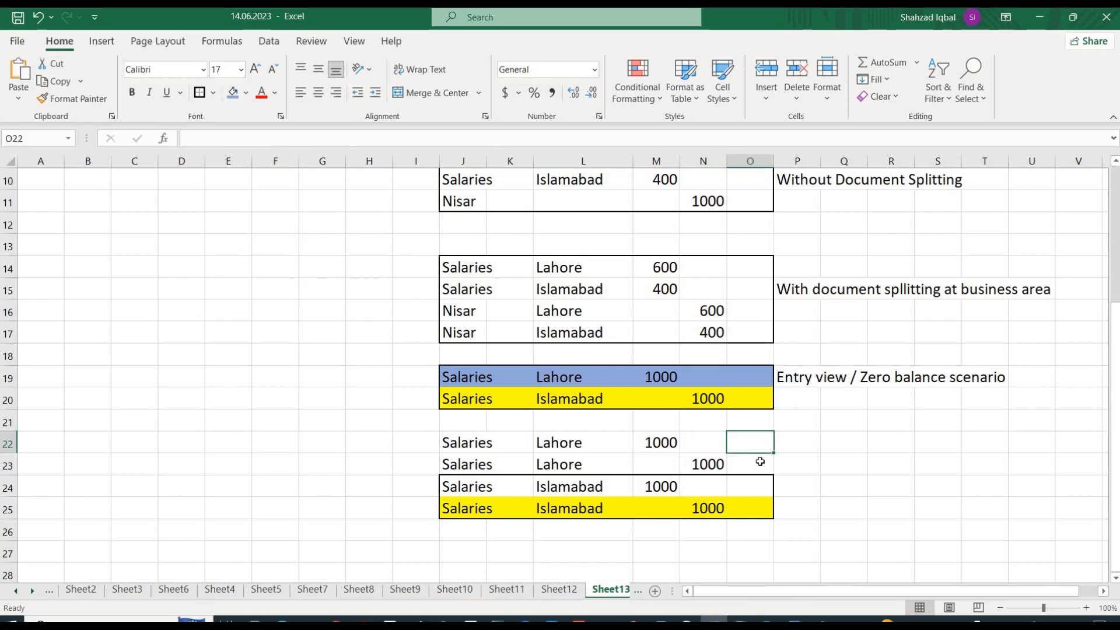
- Fill the Lahore debit line J22:O22 light blue and outline J22:O23 with a border
drag(760, 461, 478, 467)
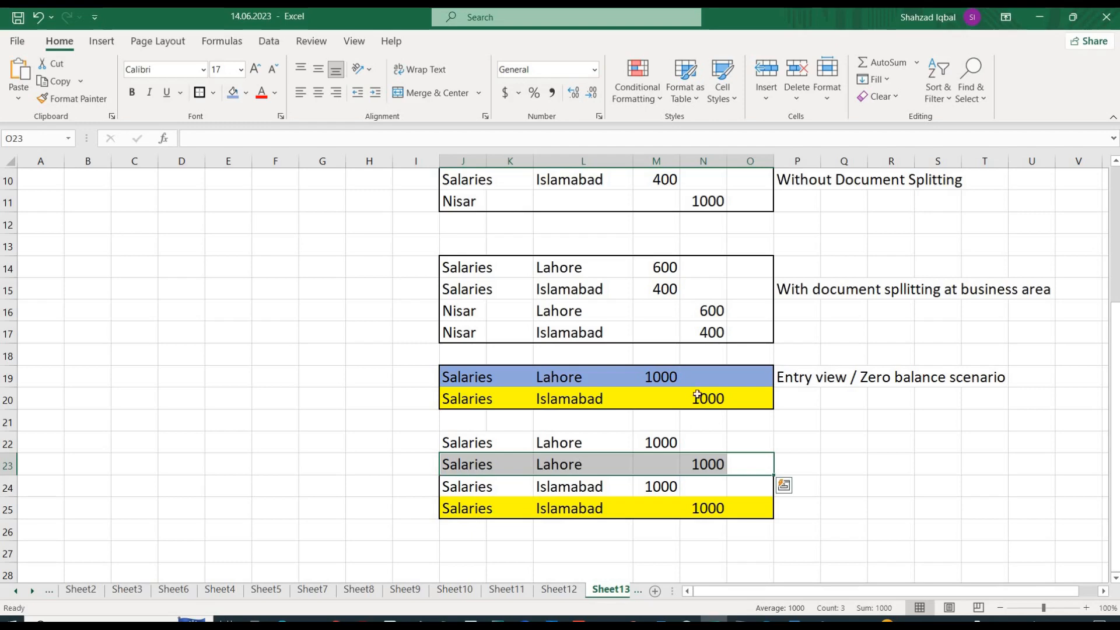
click(669, 380)
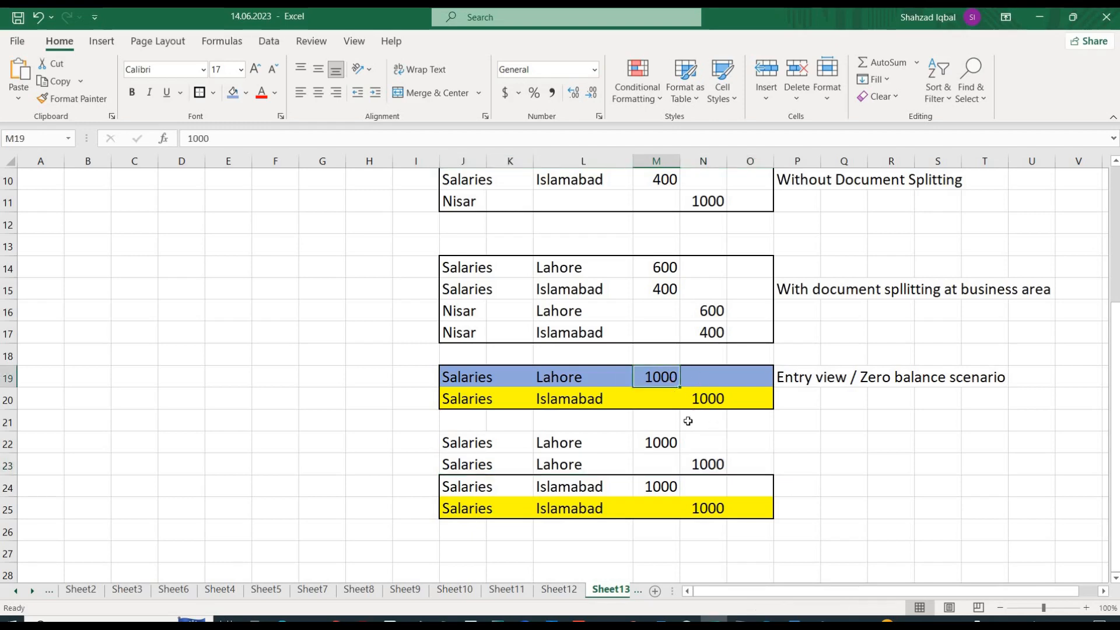
drag(758, 439, 450, 442)
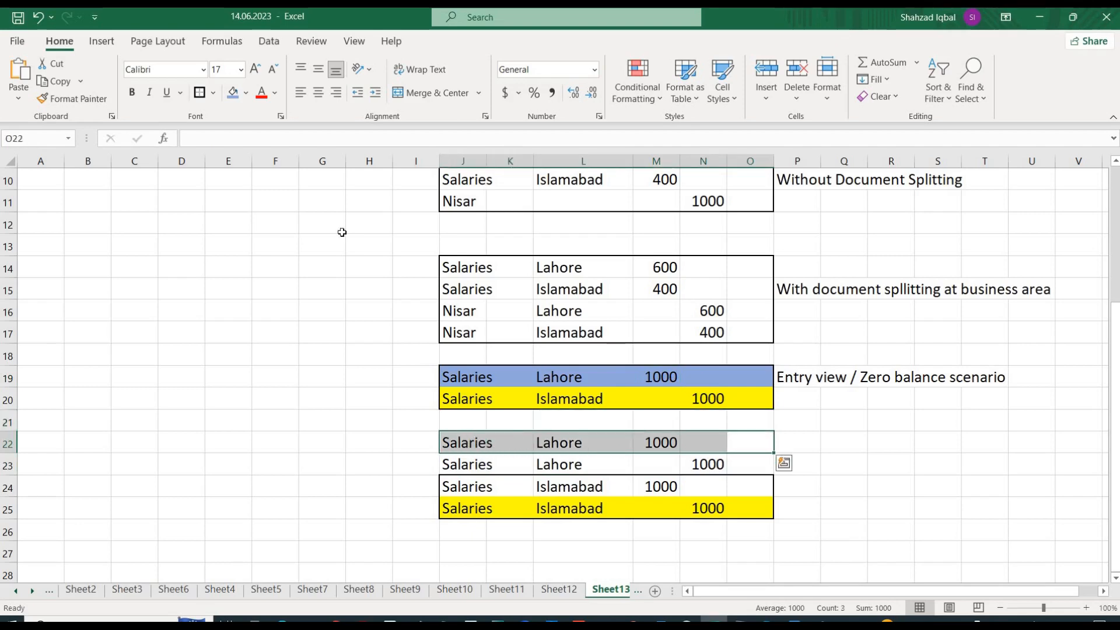
click(233, 92)
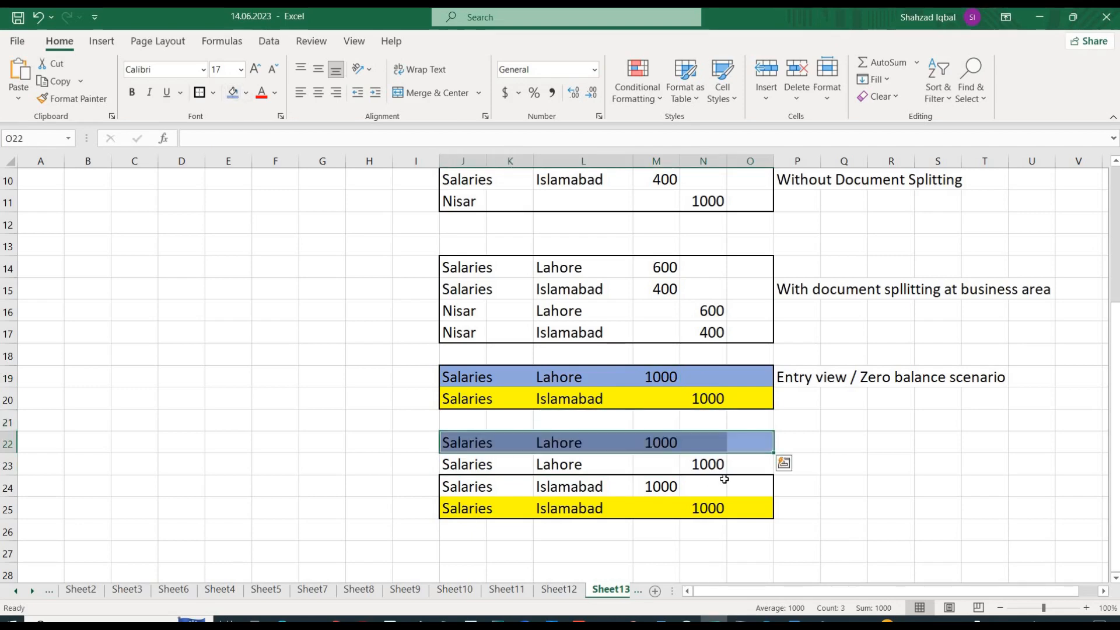
drag(747, 469, 463, 465)
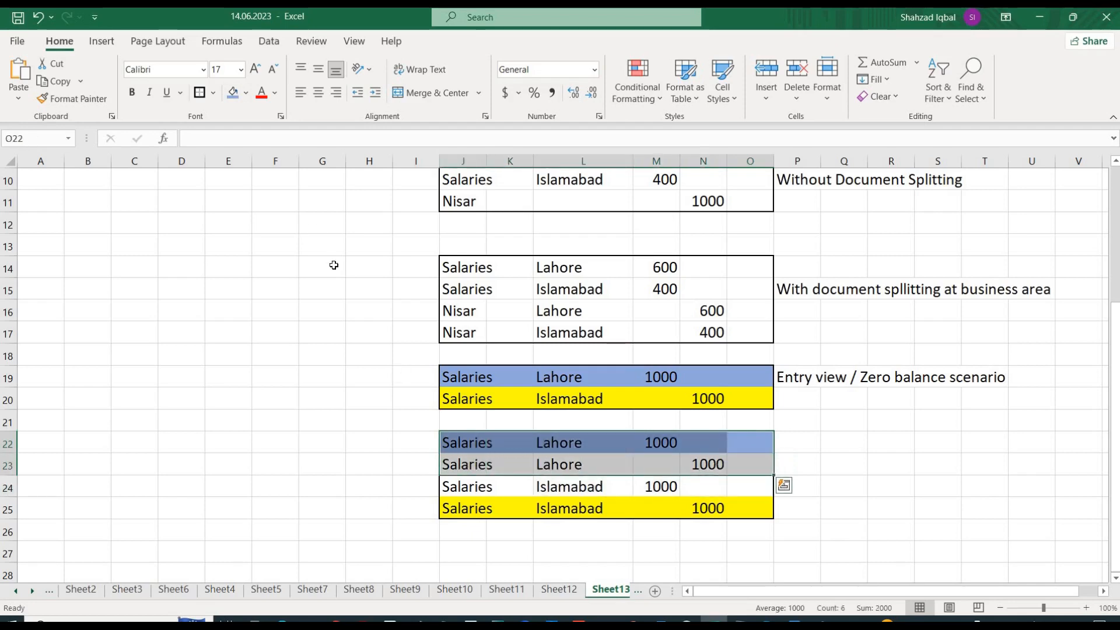
click(201, 93)
click(380, 442)
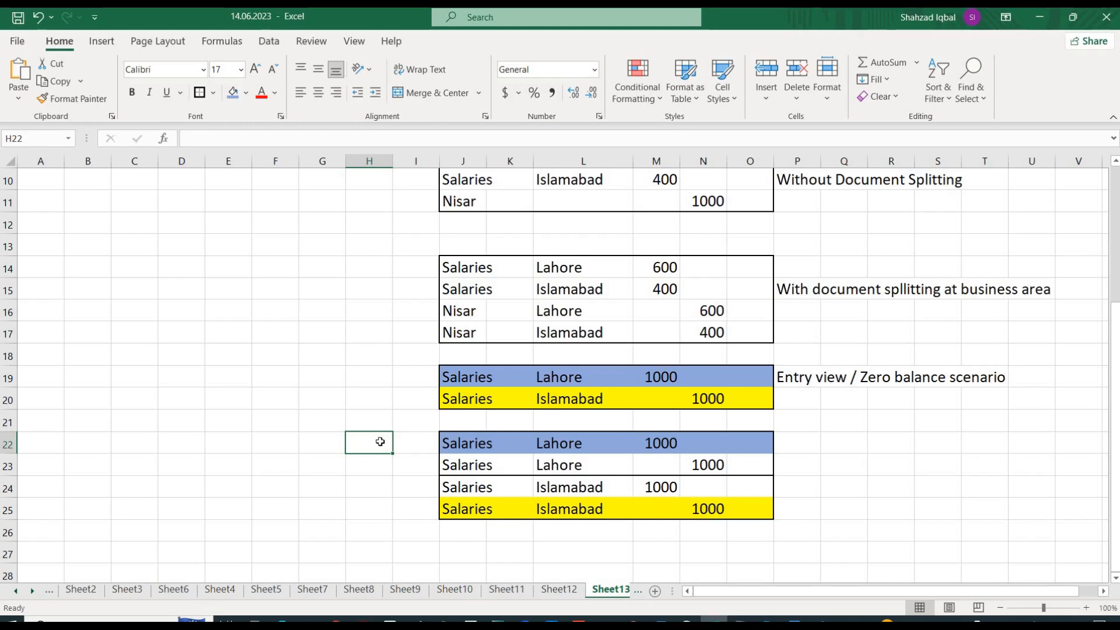
click(389, 490)
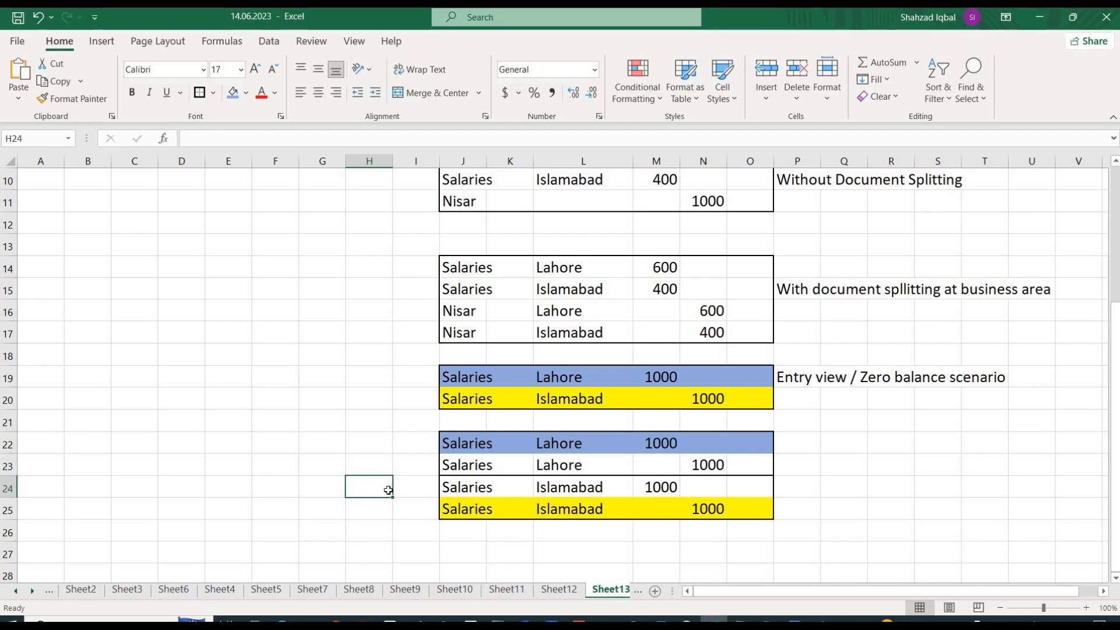
click(550, 375)
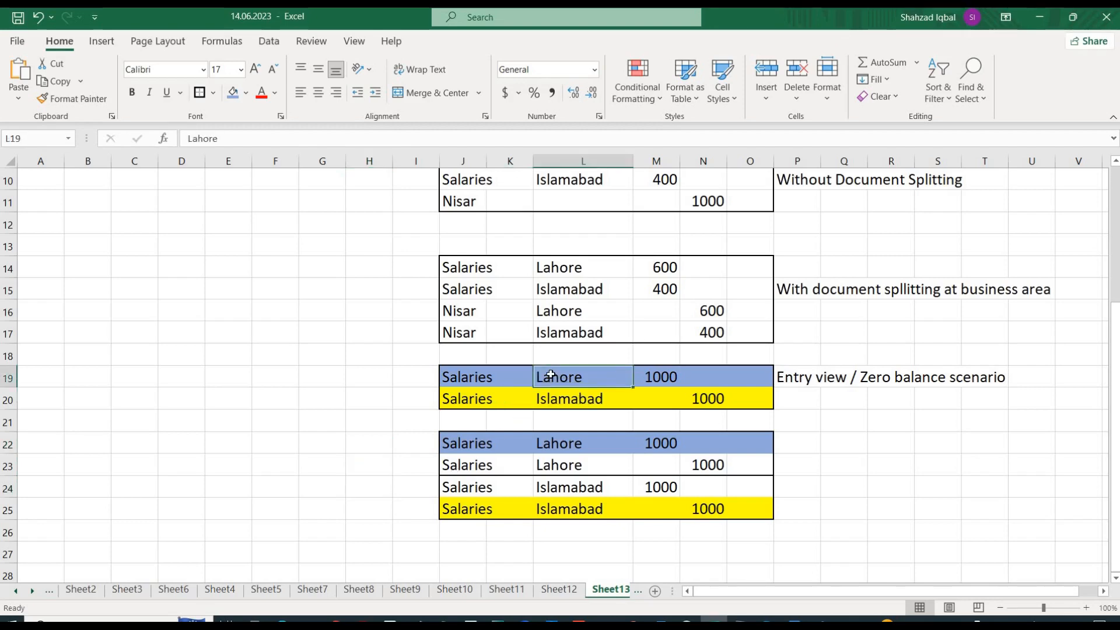
drag(551, 375, 553, 404)
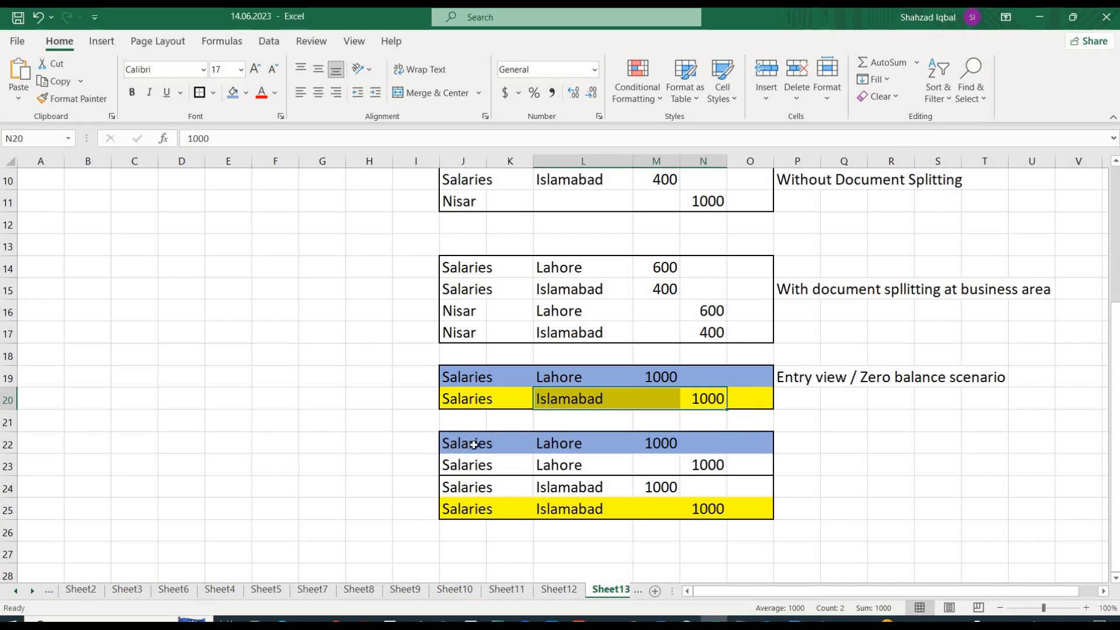
click(475, 445)
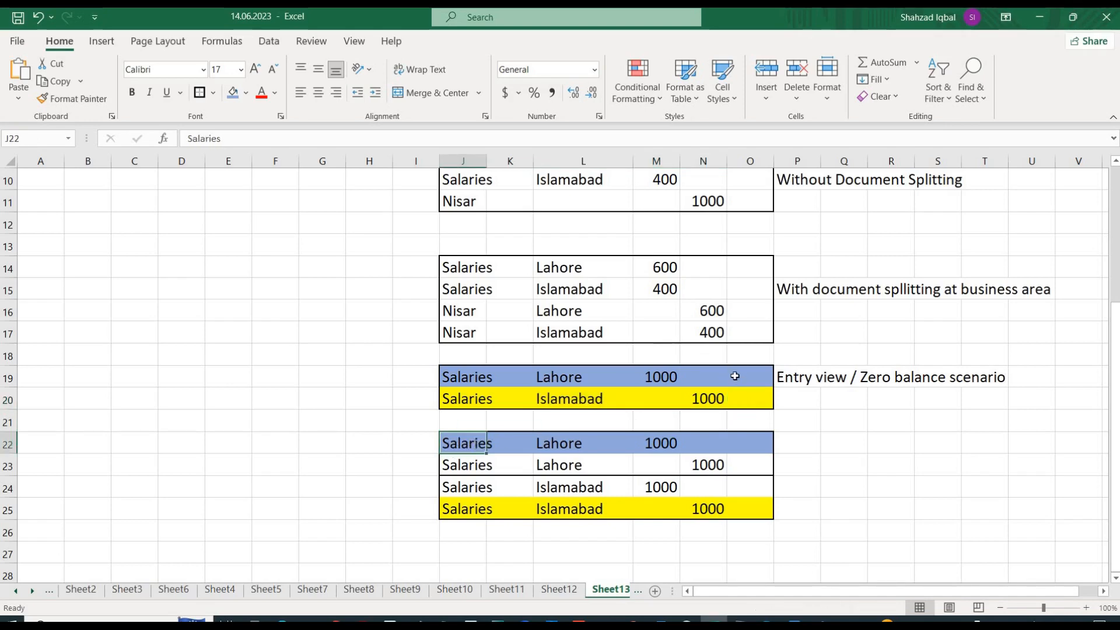
drag(758, 379, 465, 378)
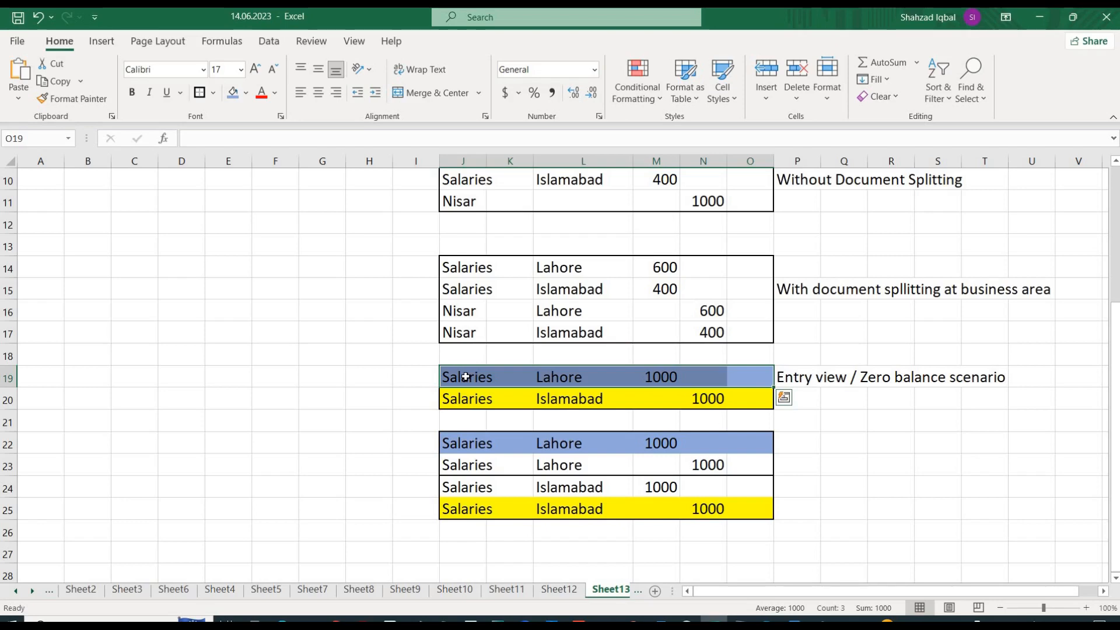
- Replace the account name of the Lahore credit line in J23 with Zero Balance
click(489, 469)
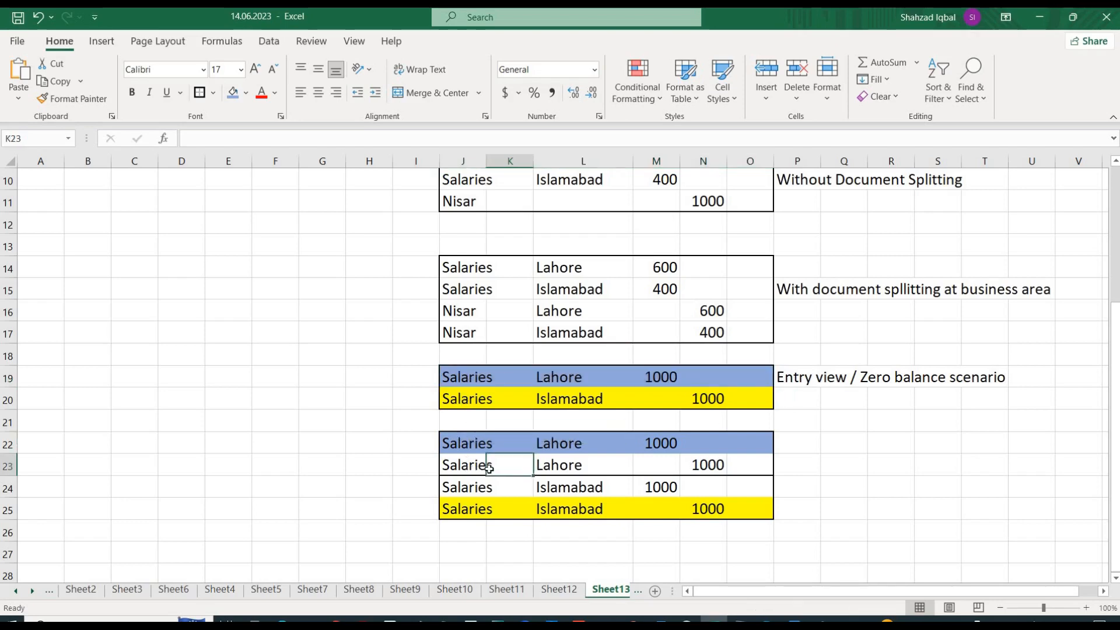
key(Left)
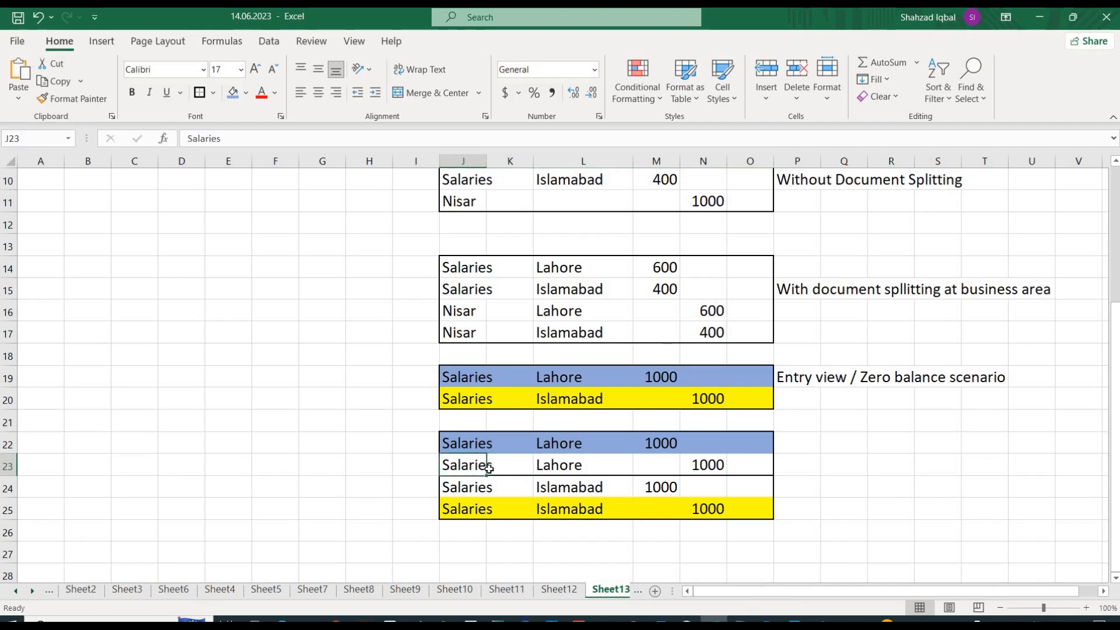
text(Z)
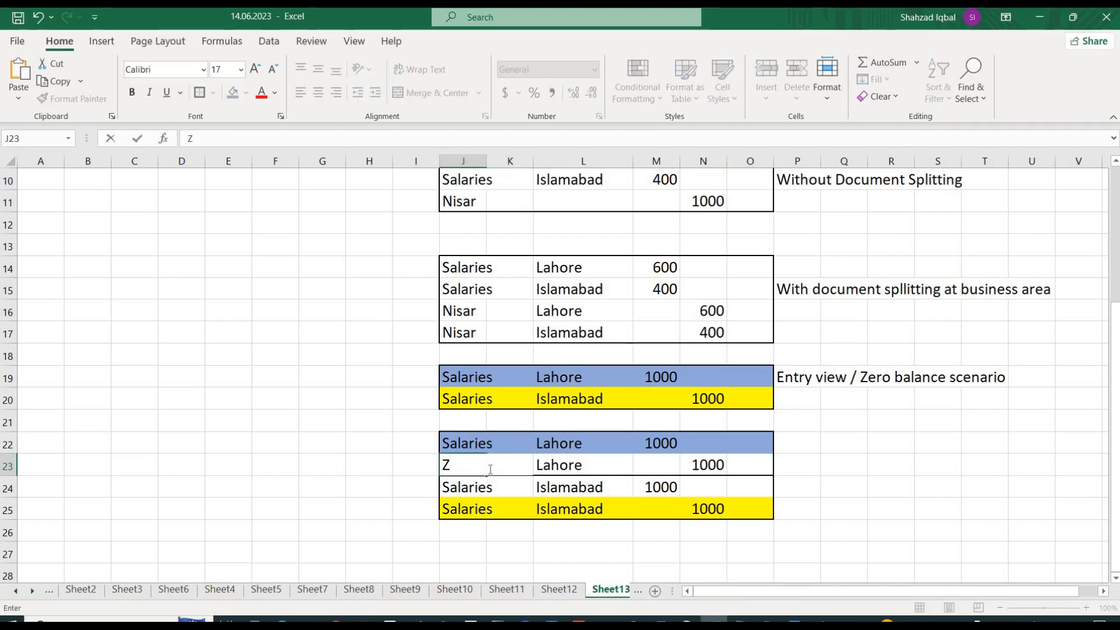
text(ero Balance)
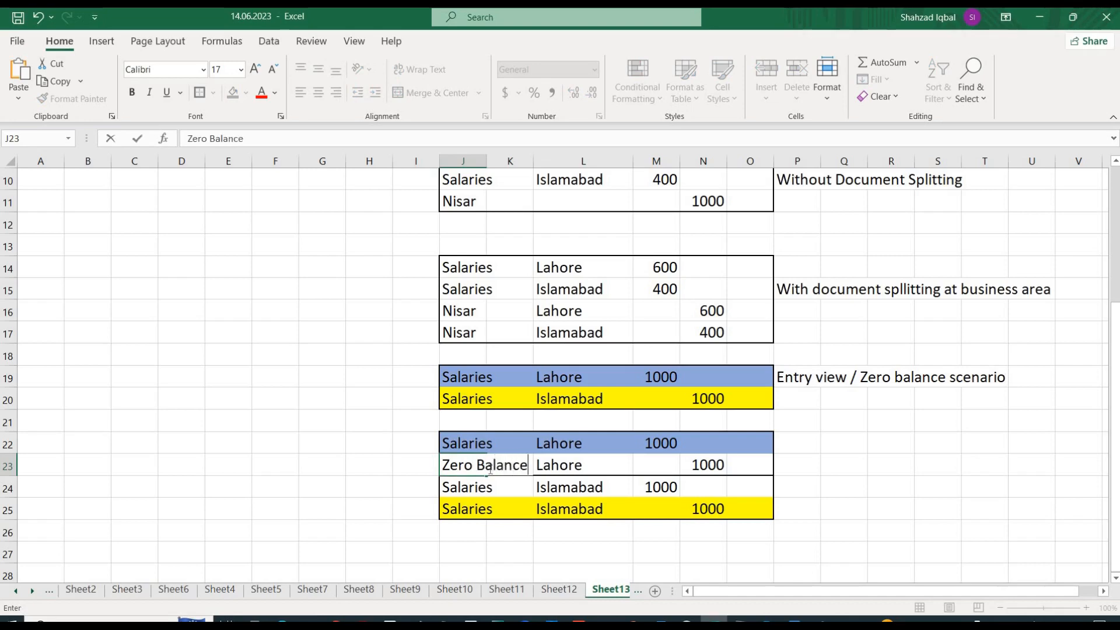
key(Return)
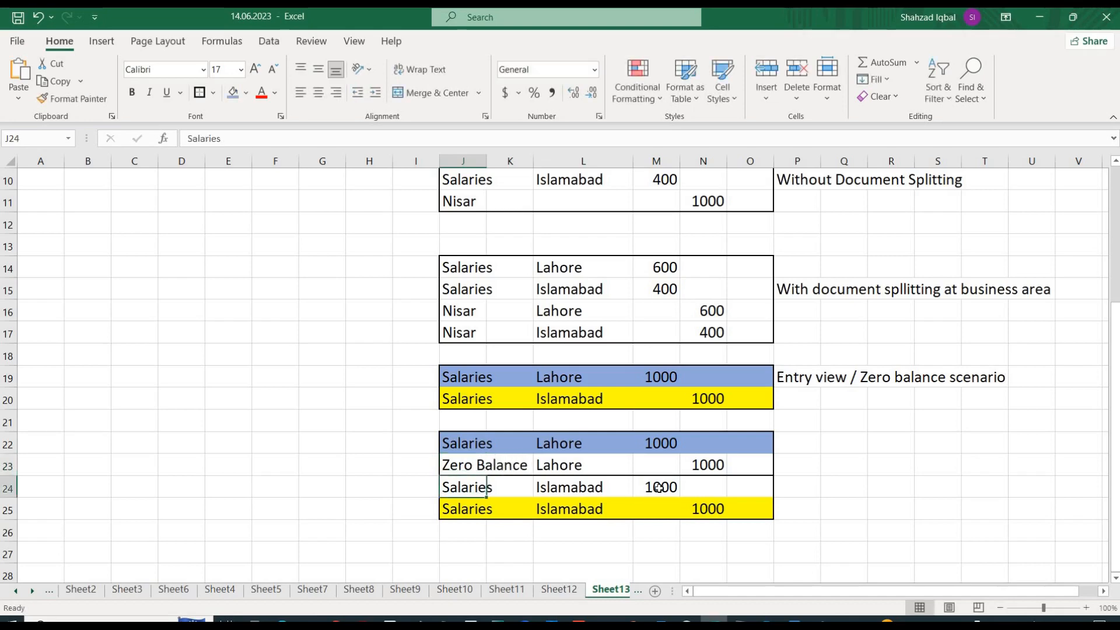
- Replace the account name of the Islamabad debit line in J24 with Zero Balance
click(672, 470)
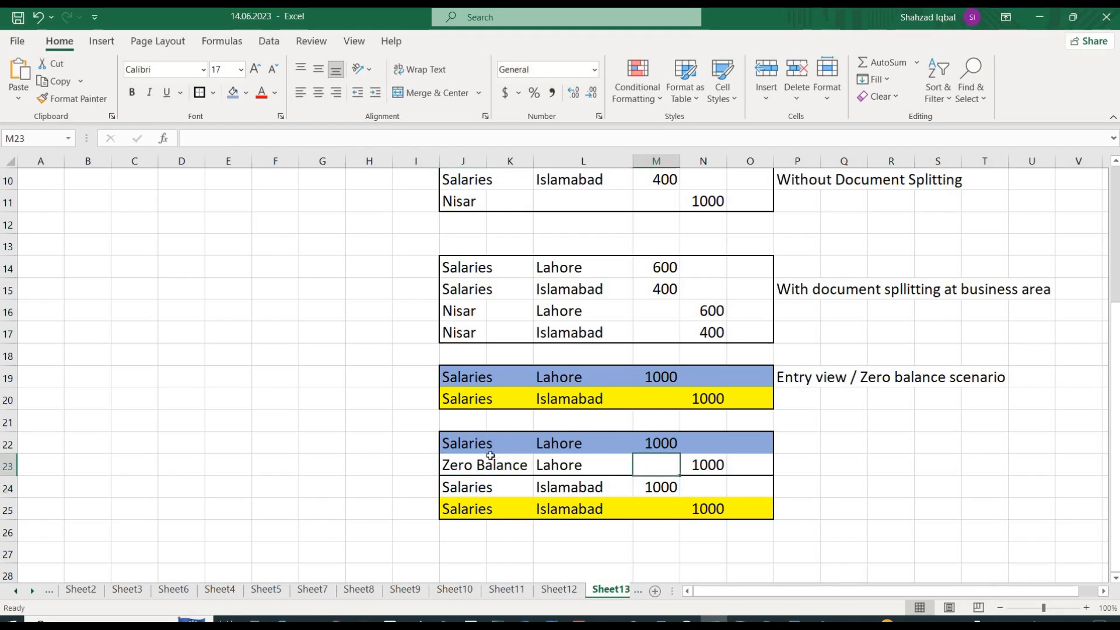
click(451, 464)
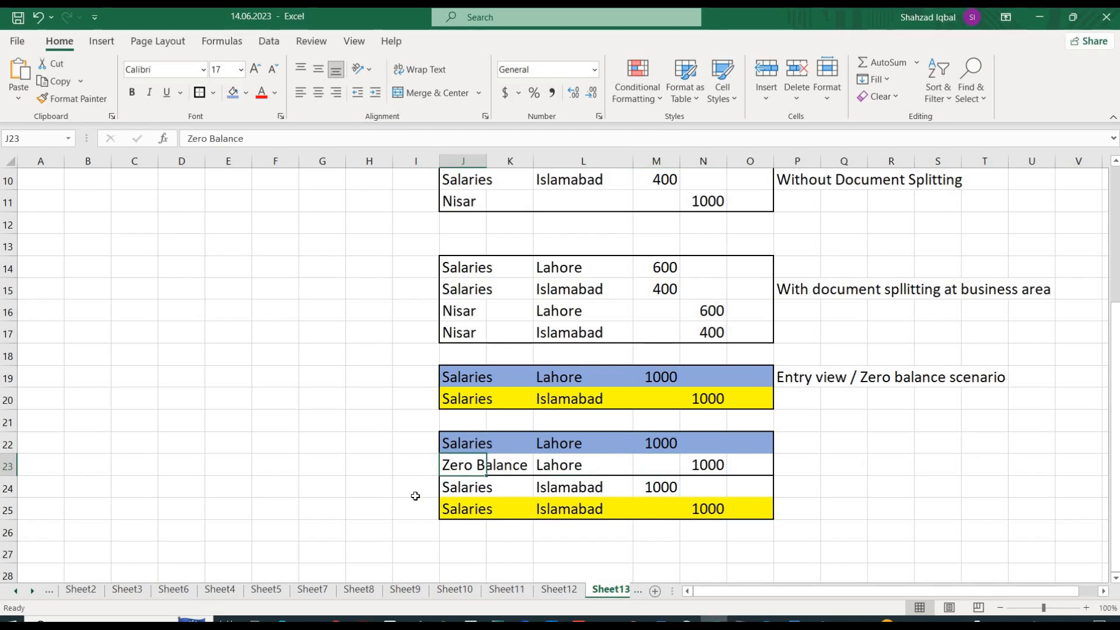
click(463, 490)
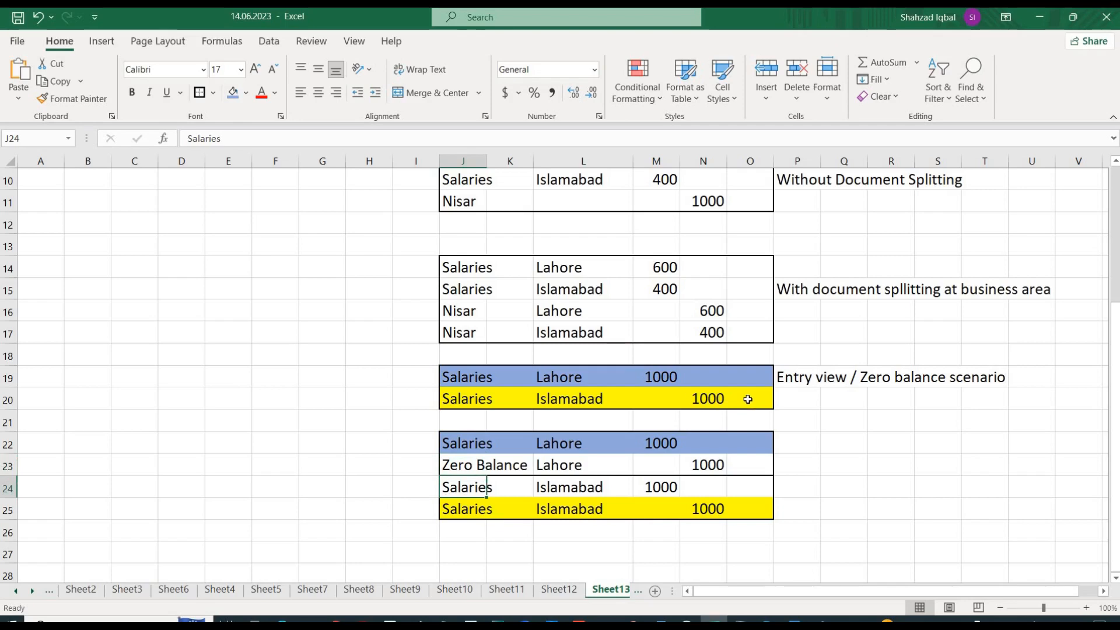
drag(749, 398, 467, 399)
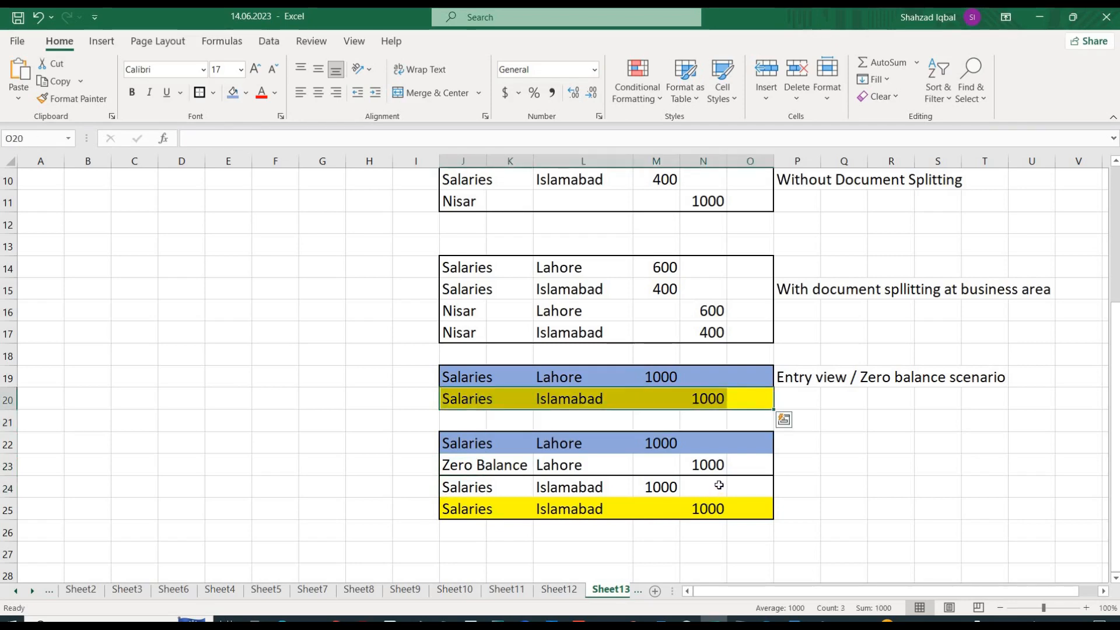
click(469, 488)
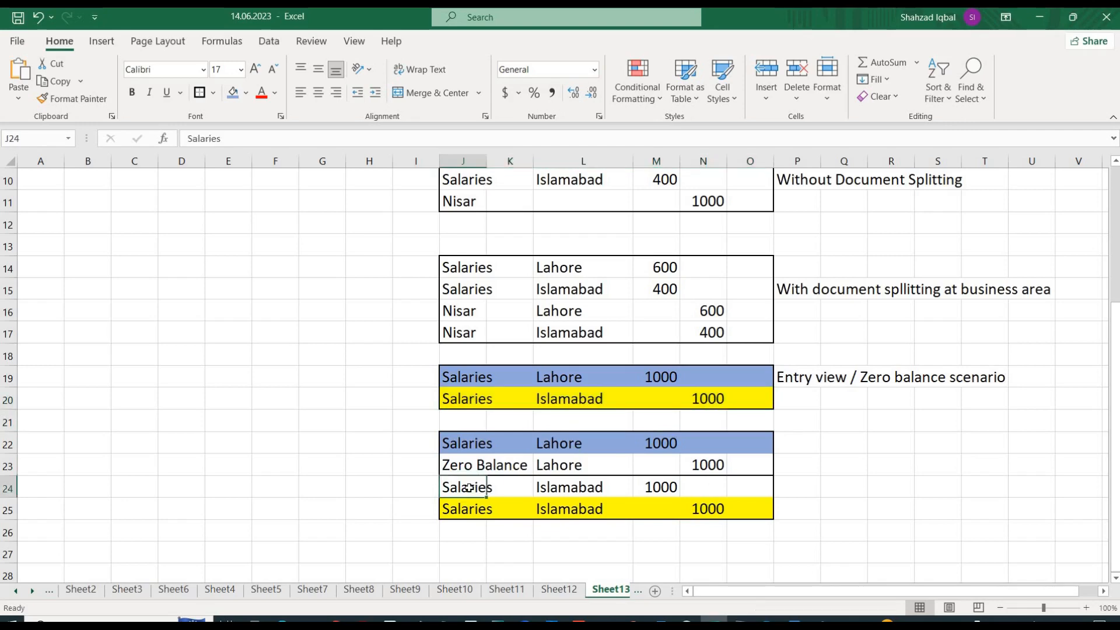
text(Zero Bala)
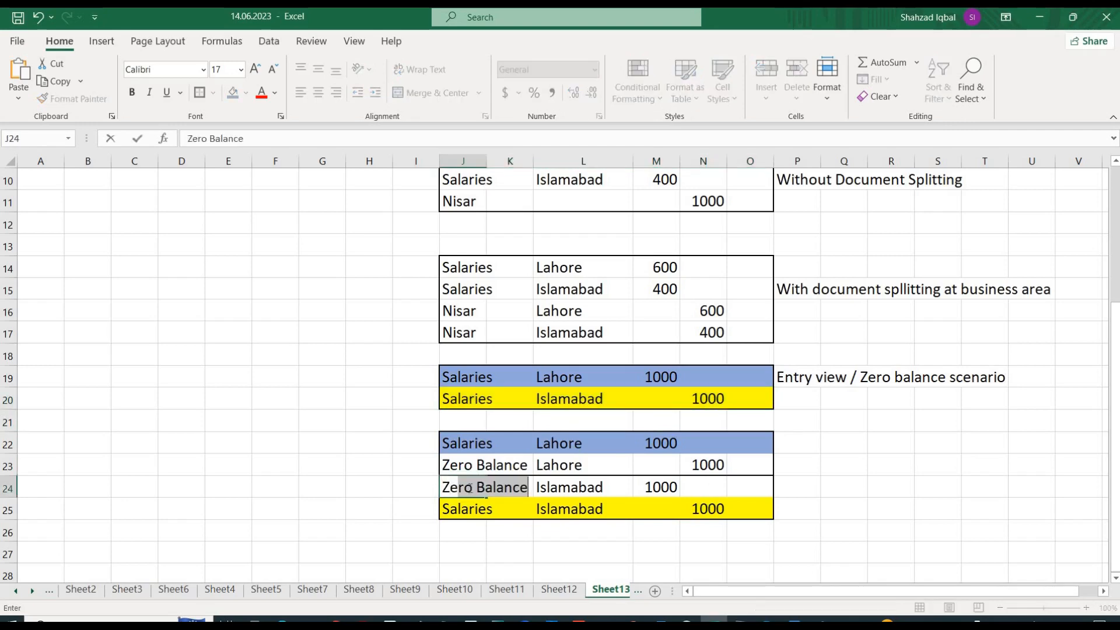
text(nce)
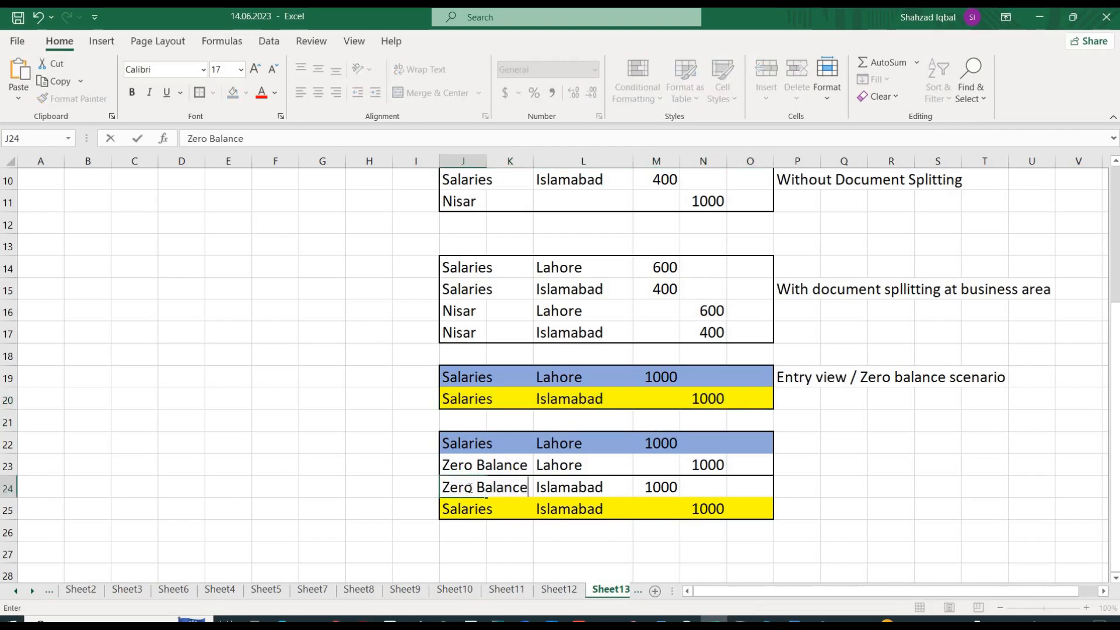
key(Return)
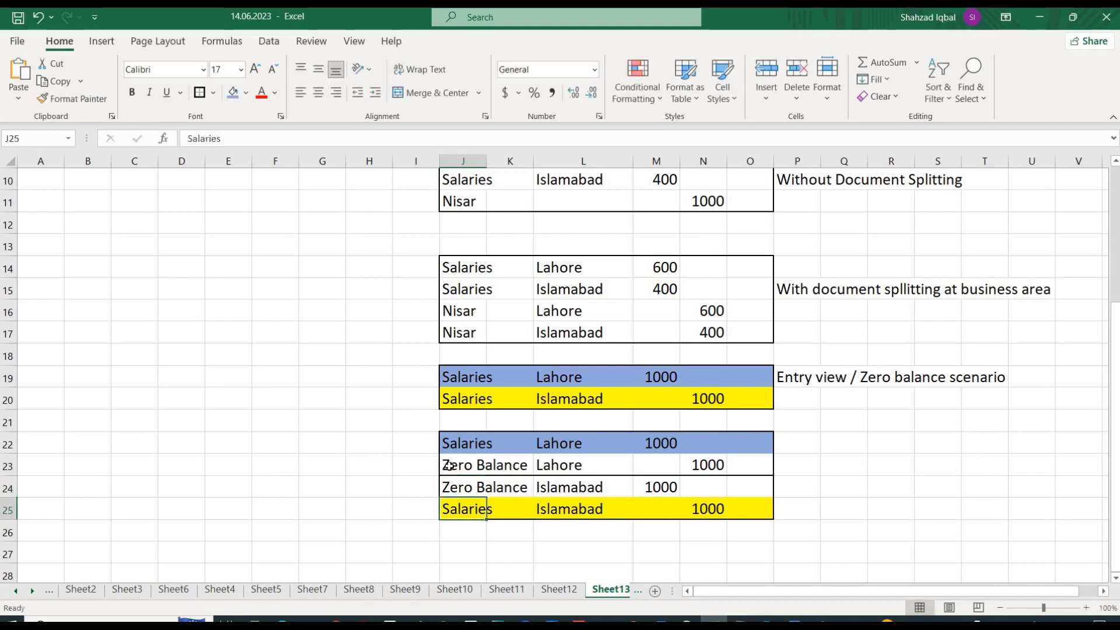
- Fill both Zero Balance lines, J23:O24, with light orange
click(449, 464)
drag(667, 477, 766, 481)
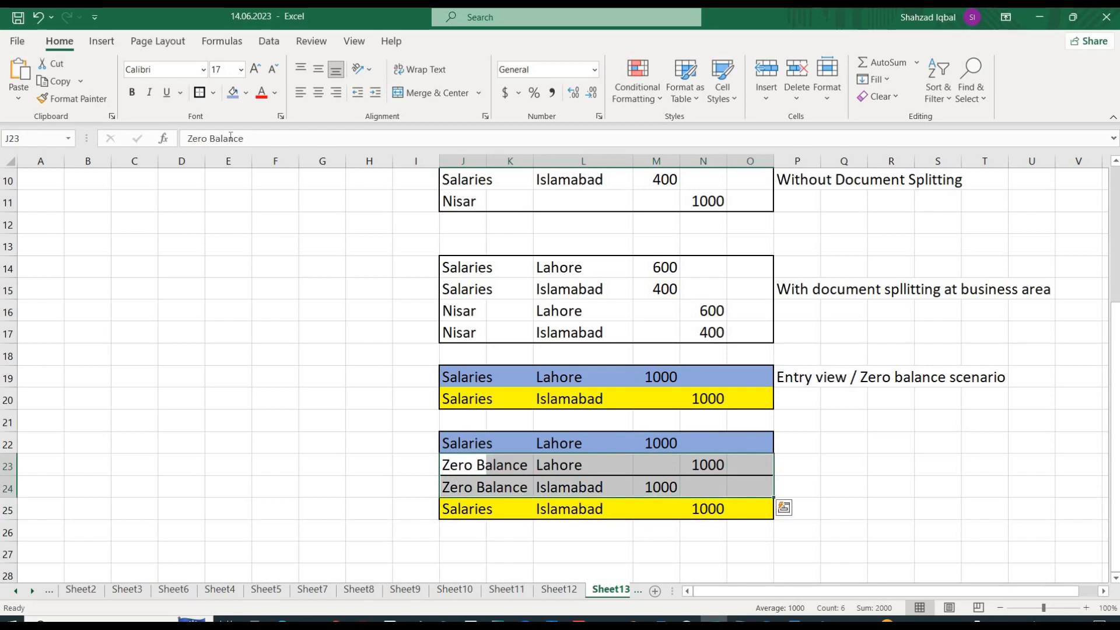
click(247, 93)
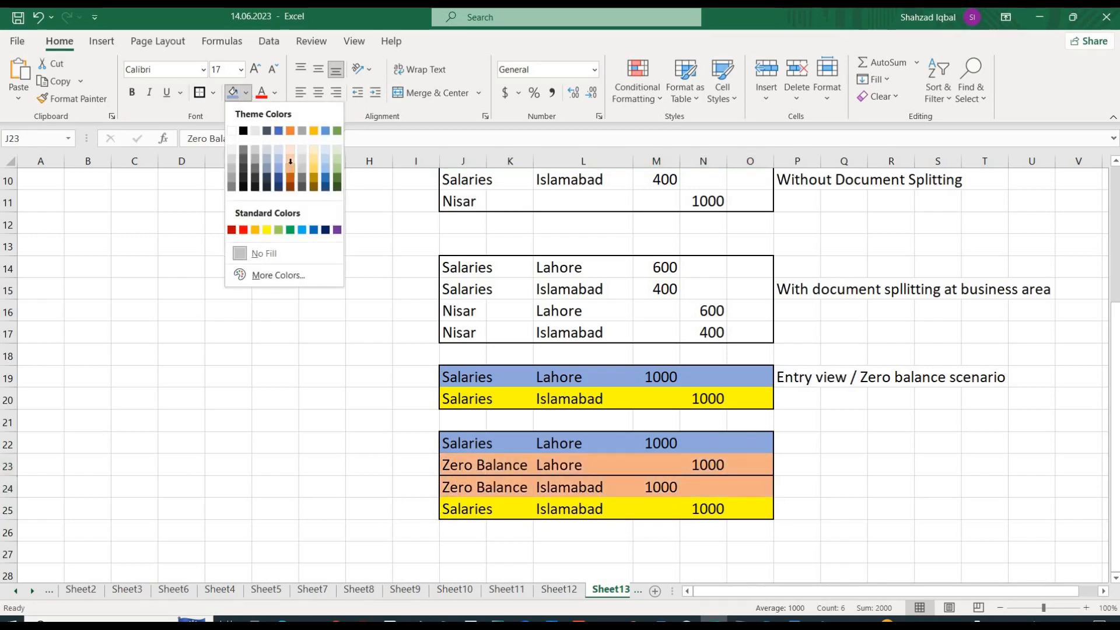
click(290, 164)
click(310, 404)
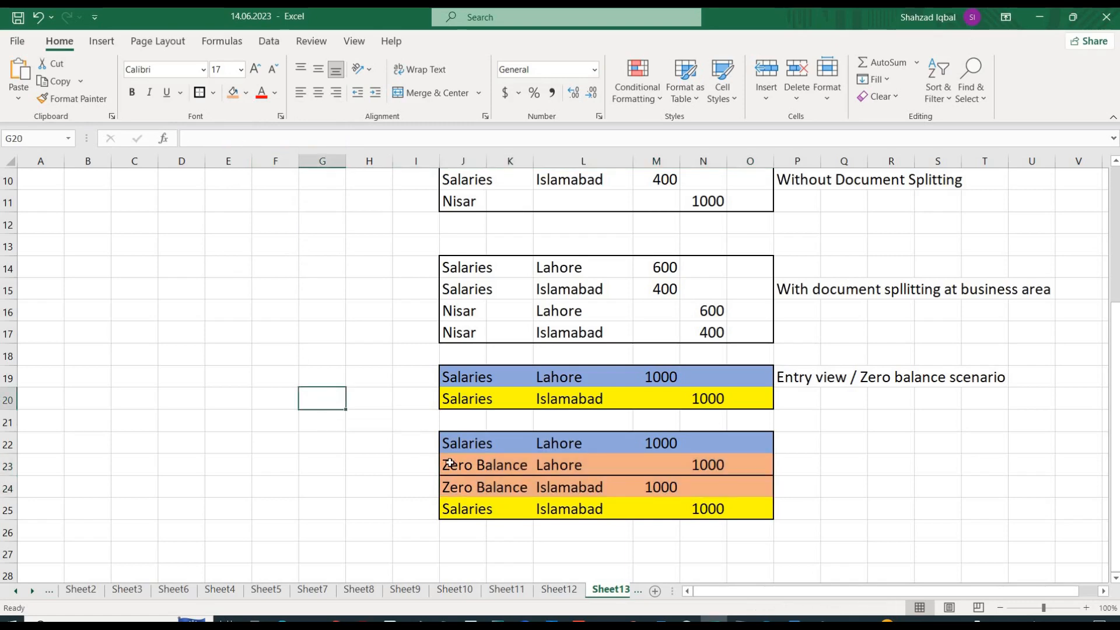
- Examine how the Zero Balance amounts in rows 23 and 24 offset the Lahore and Islamabad Salaries lines by business area
click(717, 470)
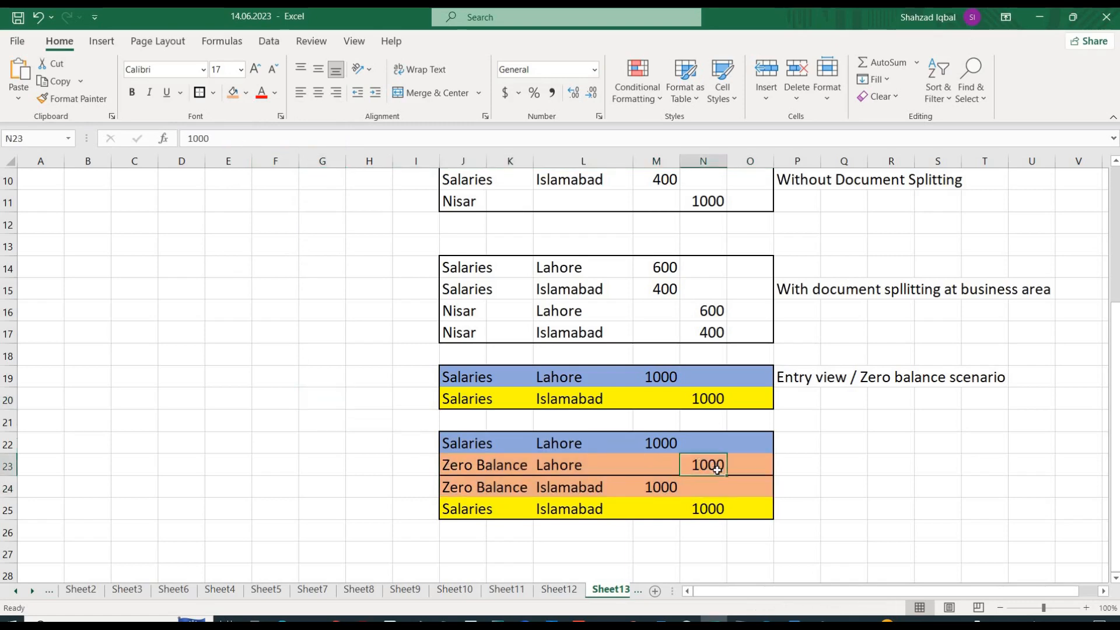
click(460, 490)
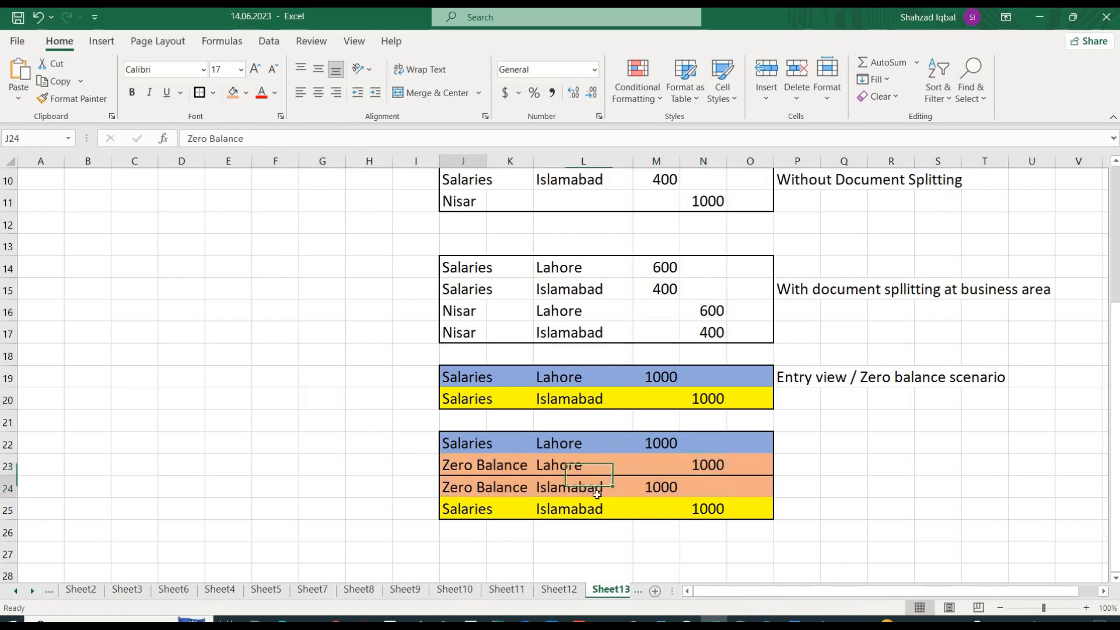
click(661, 488)
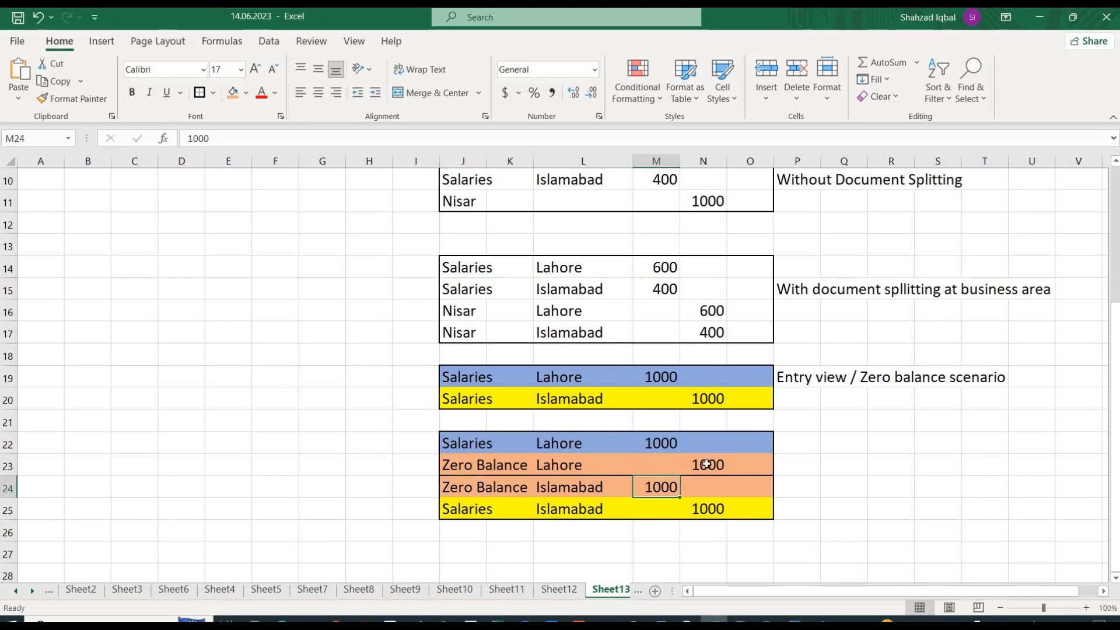
click(707, 464)
click(657, 490)
click(552, 442)
drag(552, 442, 560, 506)
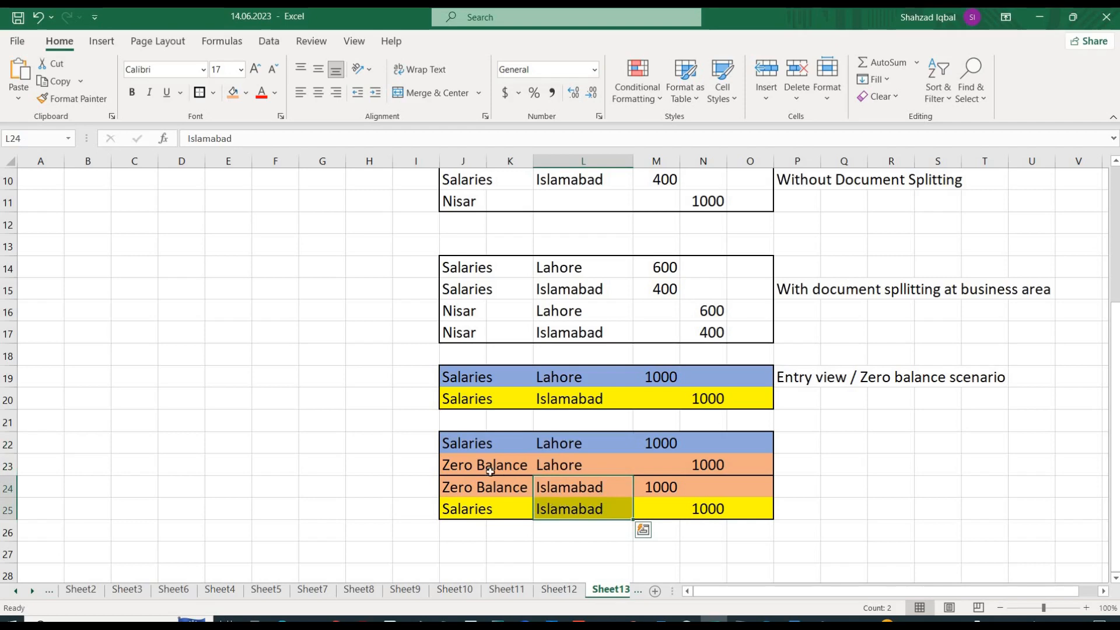
drag(459, 464, 462, 482)
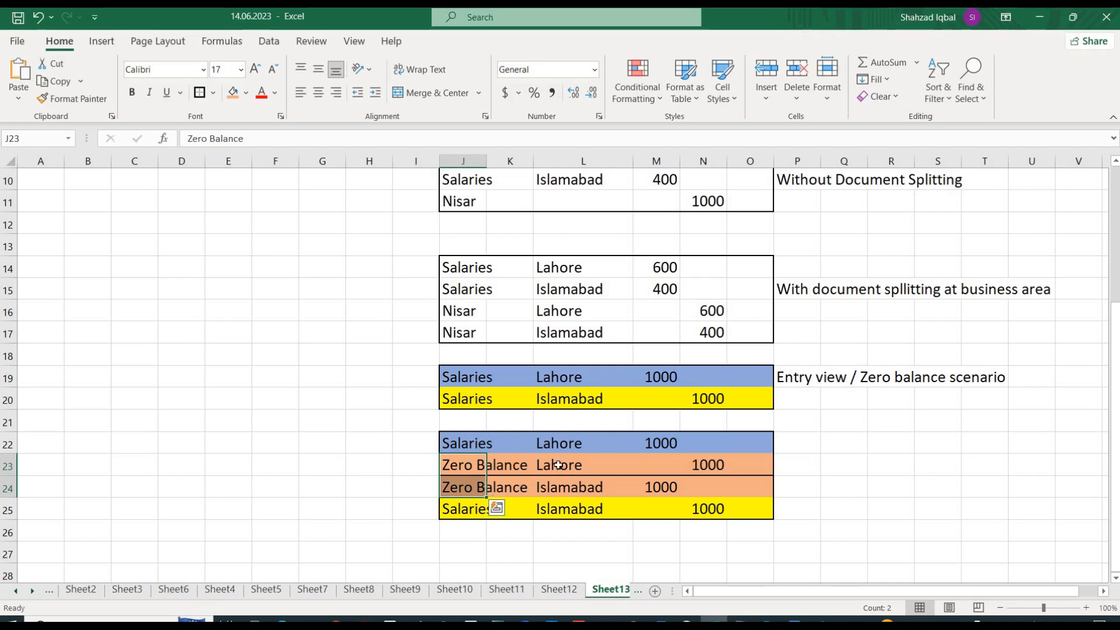
drag(558, 465, 561, 477)
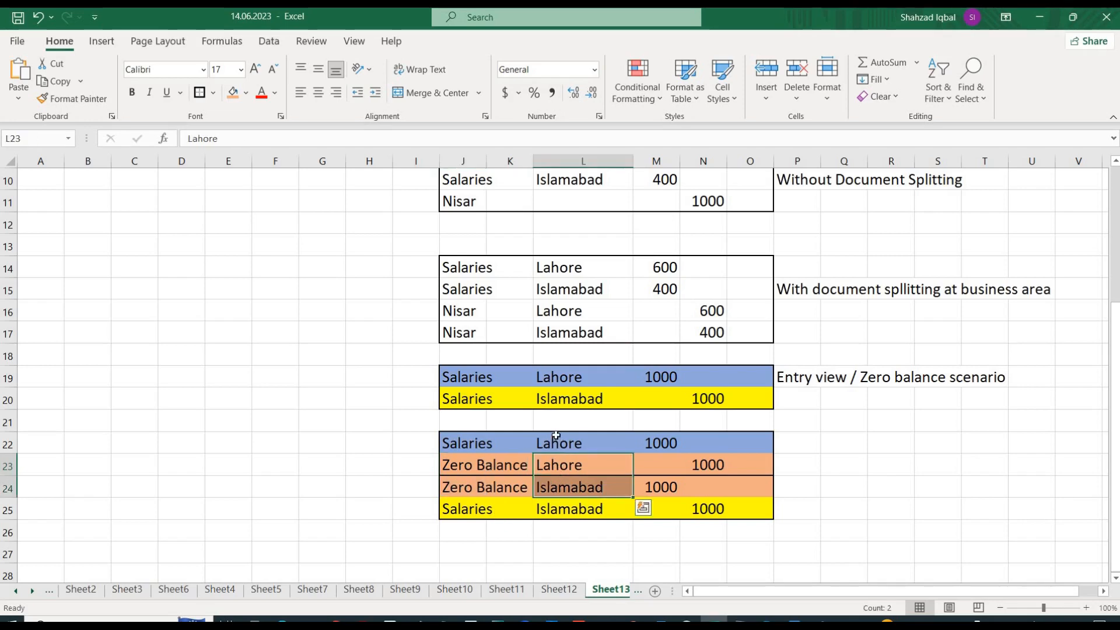
click(555, 437)
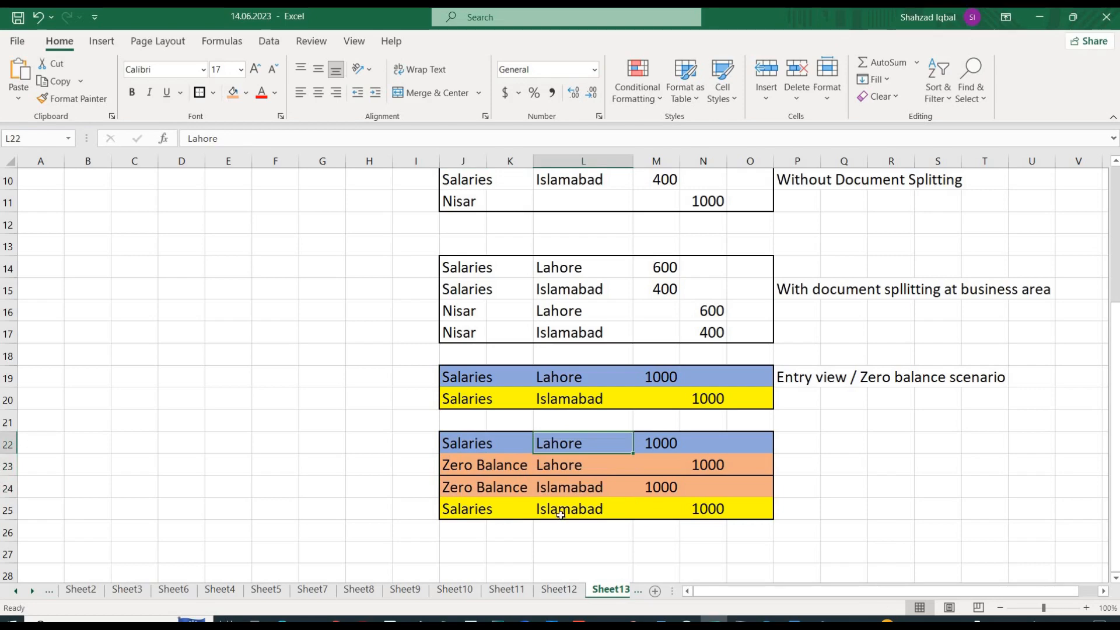
click(560, 513)
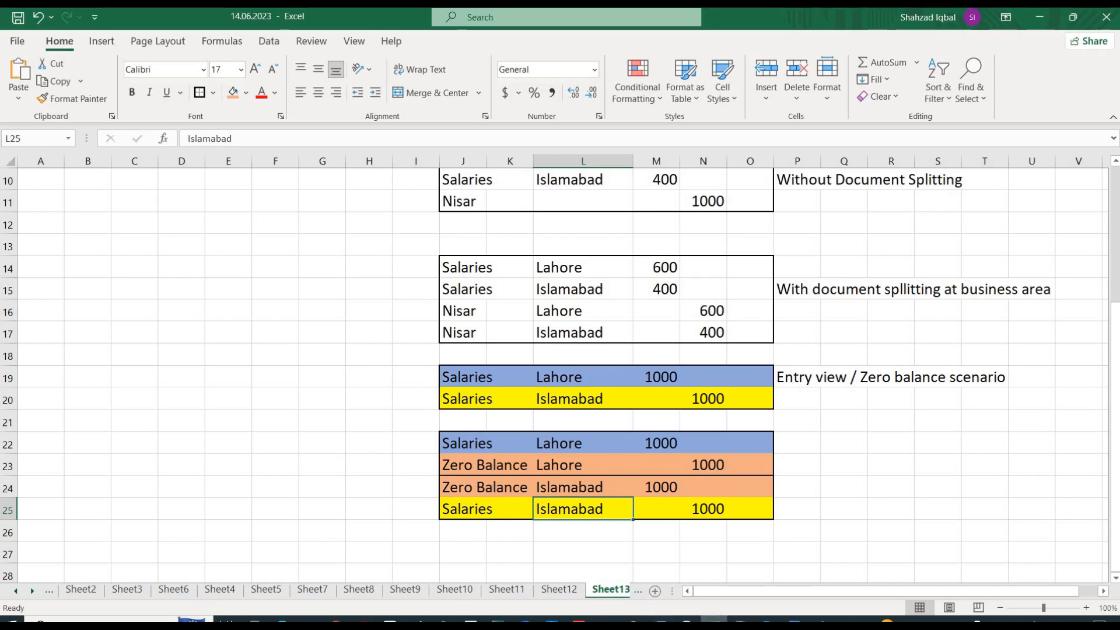
- Switch to the SAP Easy Access session and start transaction FS00 for central G/L account maintenance
click(603, 618)
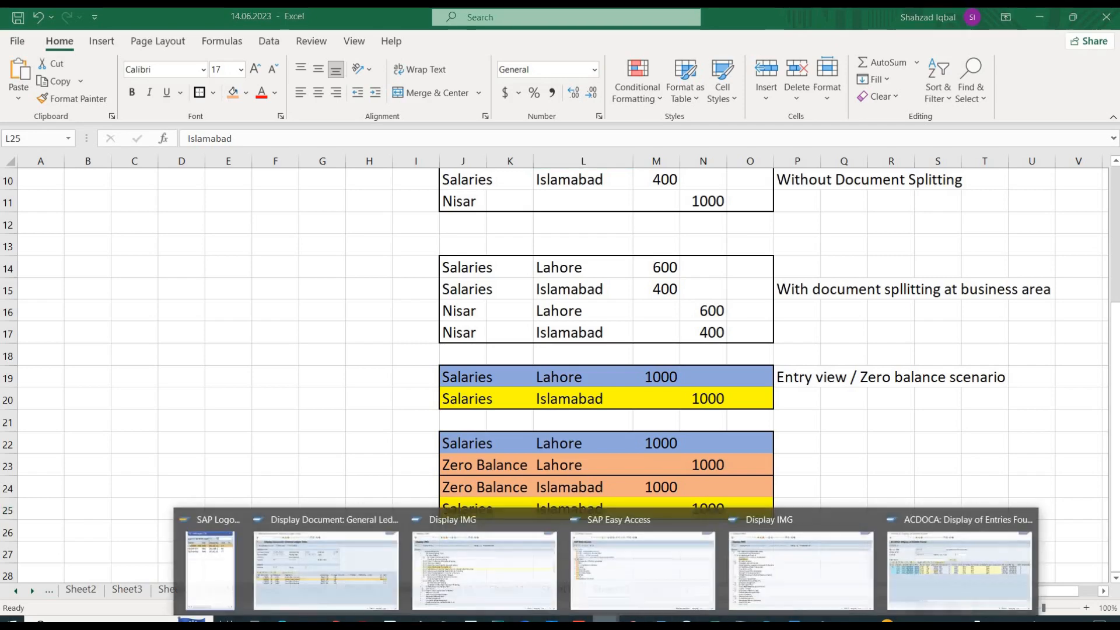
click(628, 551)
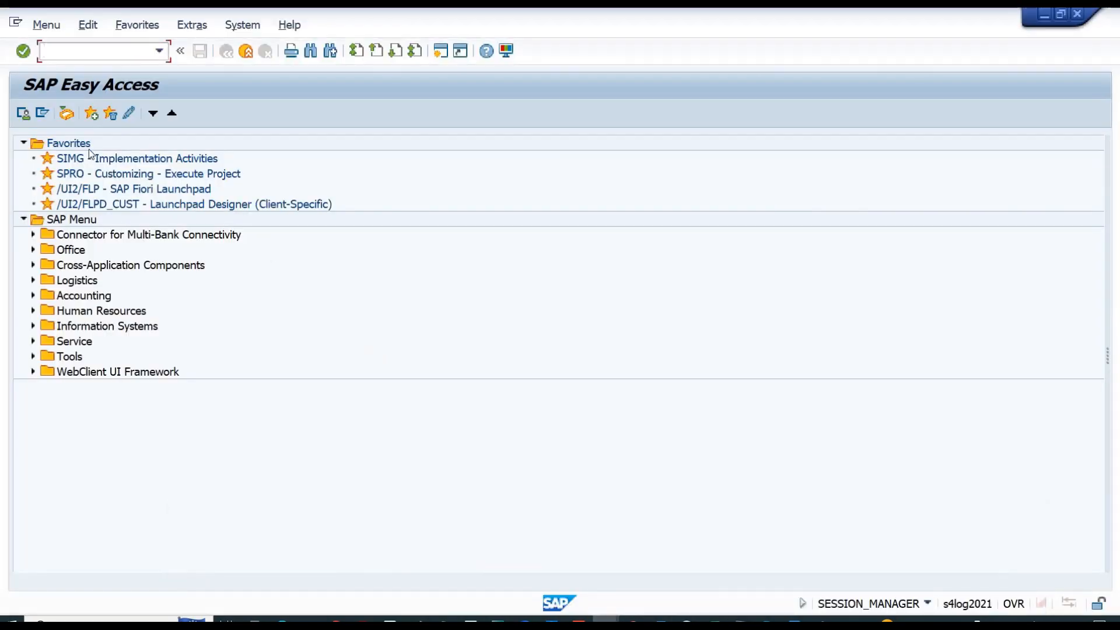
text(NACE)
key(Return)
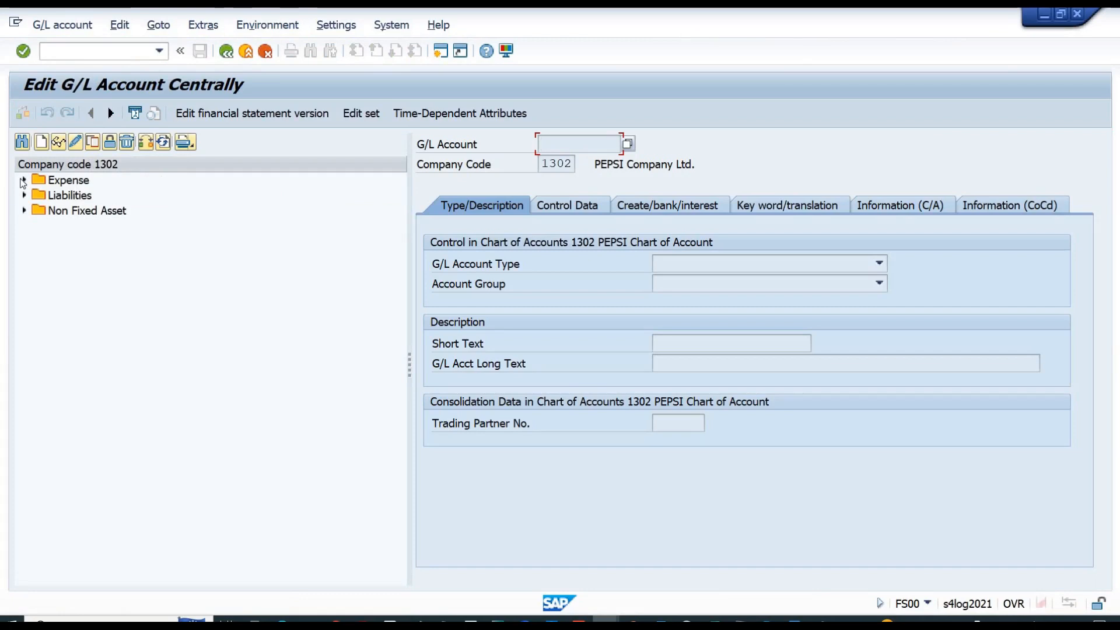
- Copy the expense account E1002, Salaries of employee, to a new G/L account E1003 in company code 1302
click(68, 181)
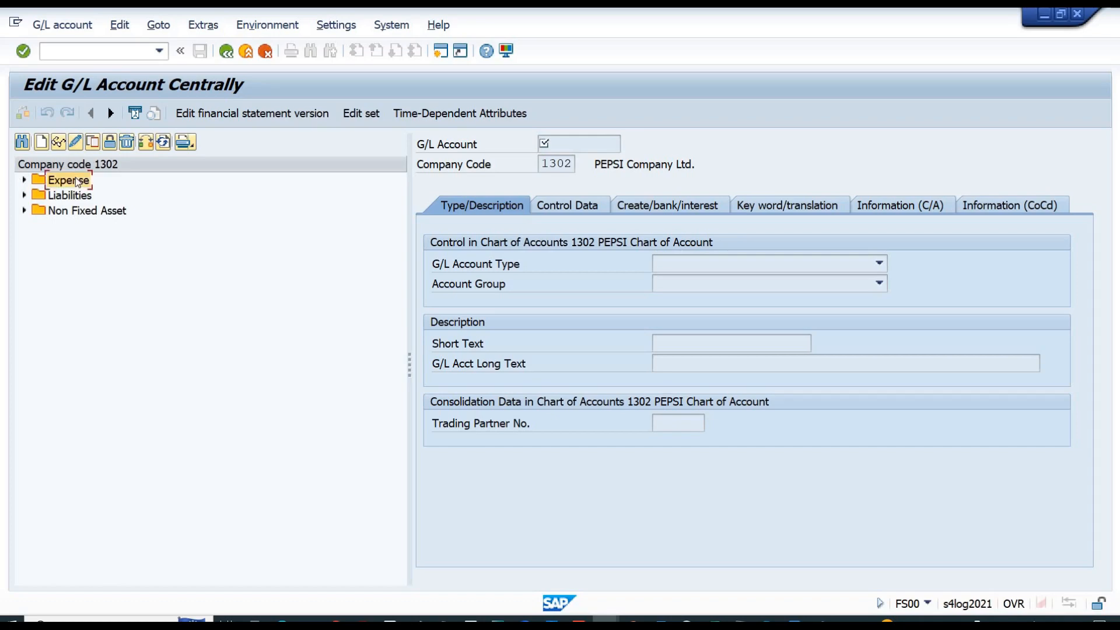
double_click(68, 180)
key(Down)
key(Down)
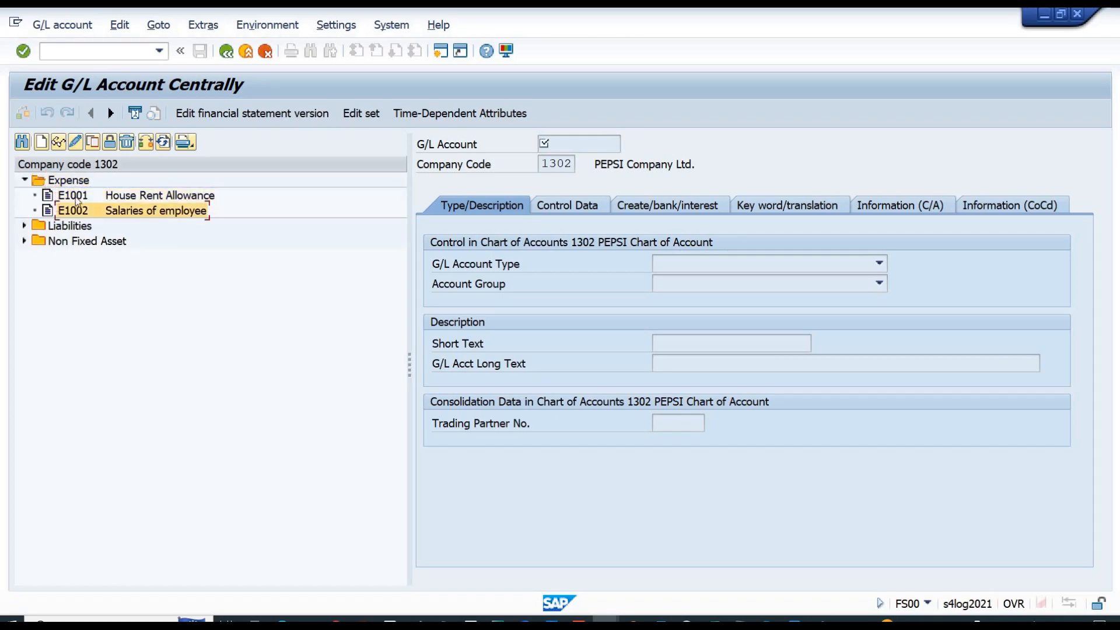
click(93, 143)
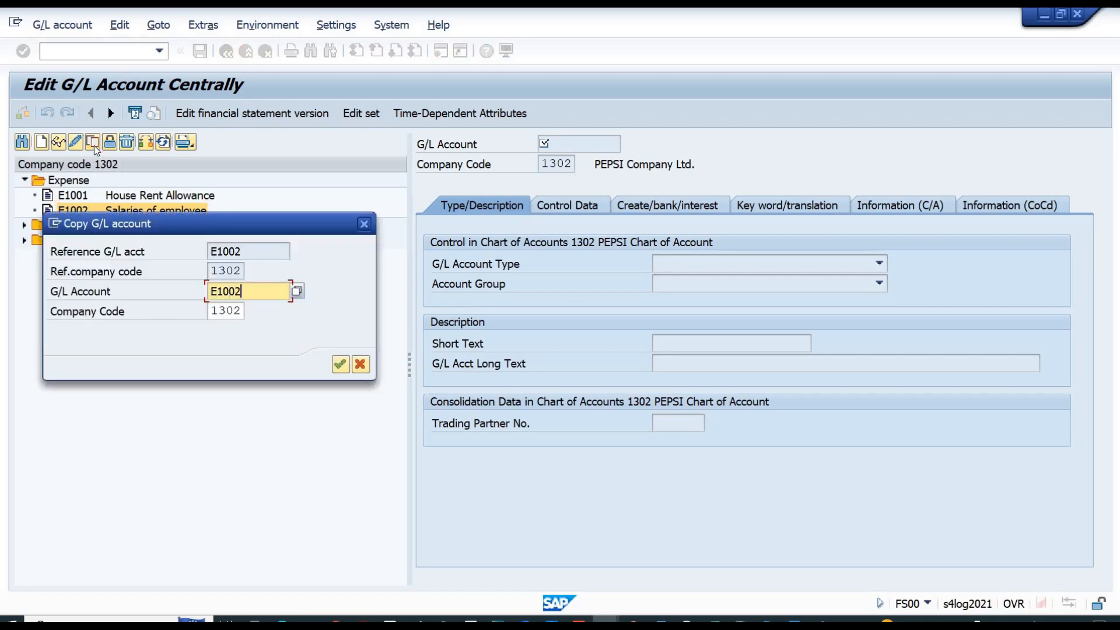
key(BackSpace)
text(3)
key(Return)
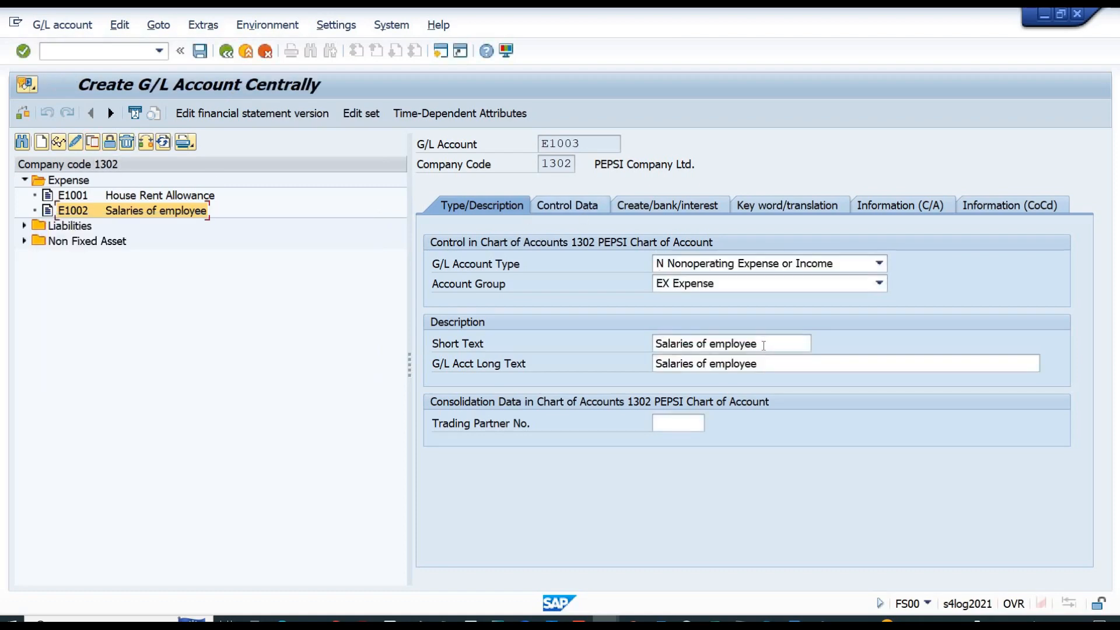
- Replace both the short text and the long text of account E1003 with Zero Balance A/c
drag(761, 345, 571, 375)
text(f)
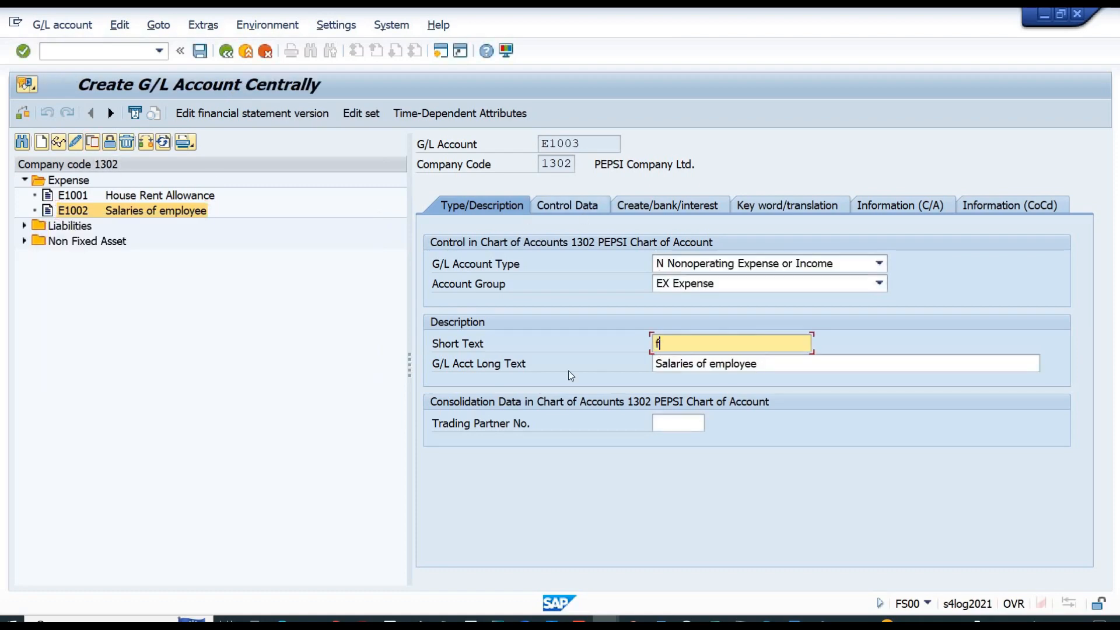
key(BackSpace)
text(Zero Balance G)
key(BackSpace)
text(A/c)
key(shift+Home)
key(Home)
key(Tab)
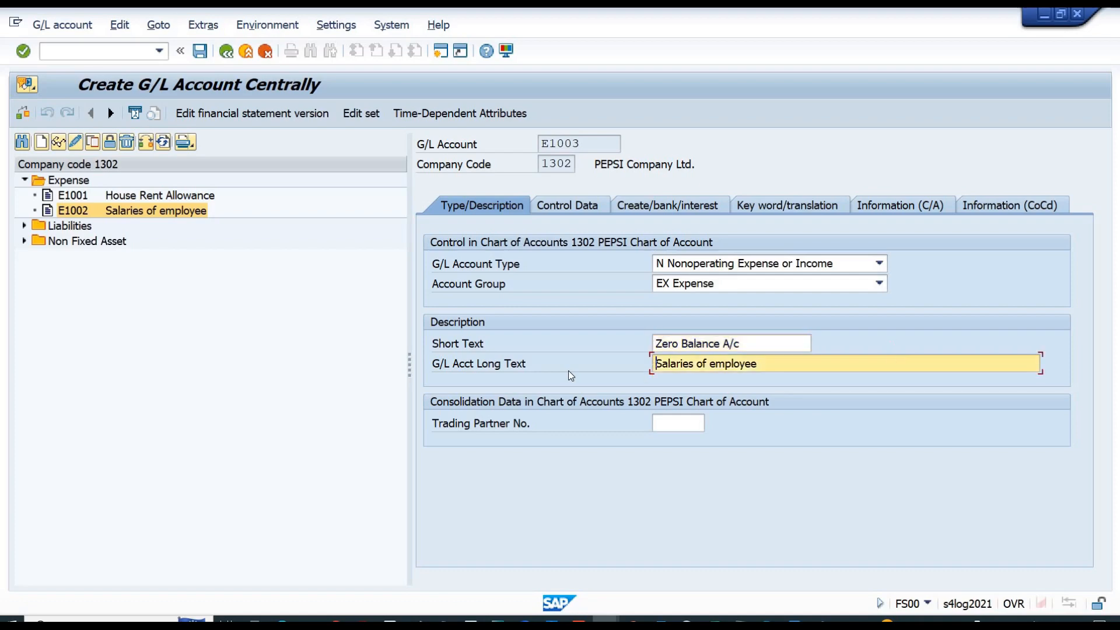
key(ctrl+v)
key(Delete)
key(Delete)
key(Delete)
key(Delete)
key(Return)
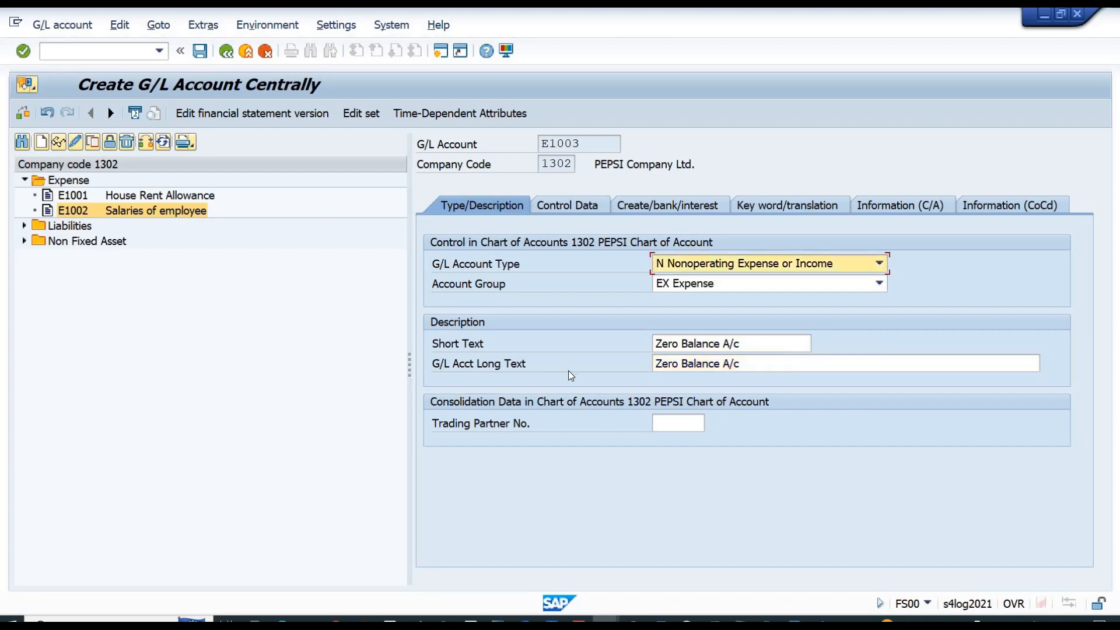
- Clear the tax category in the control data of account E1003 and save the account
click(601, 209)
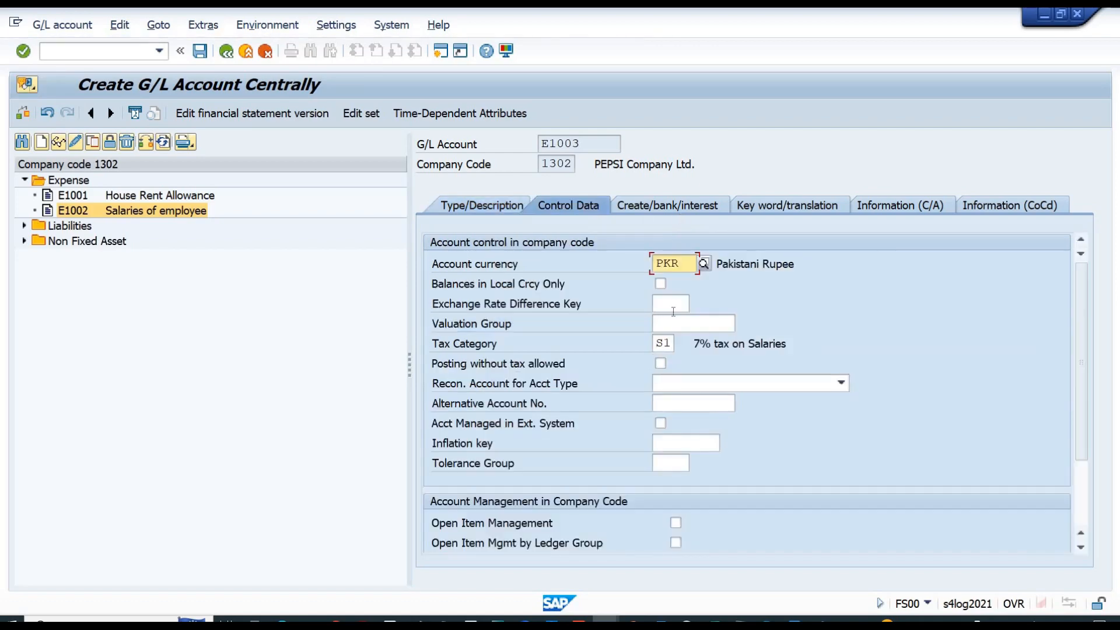
click(659, 342)
key(Return)
key(ctrl+s)
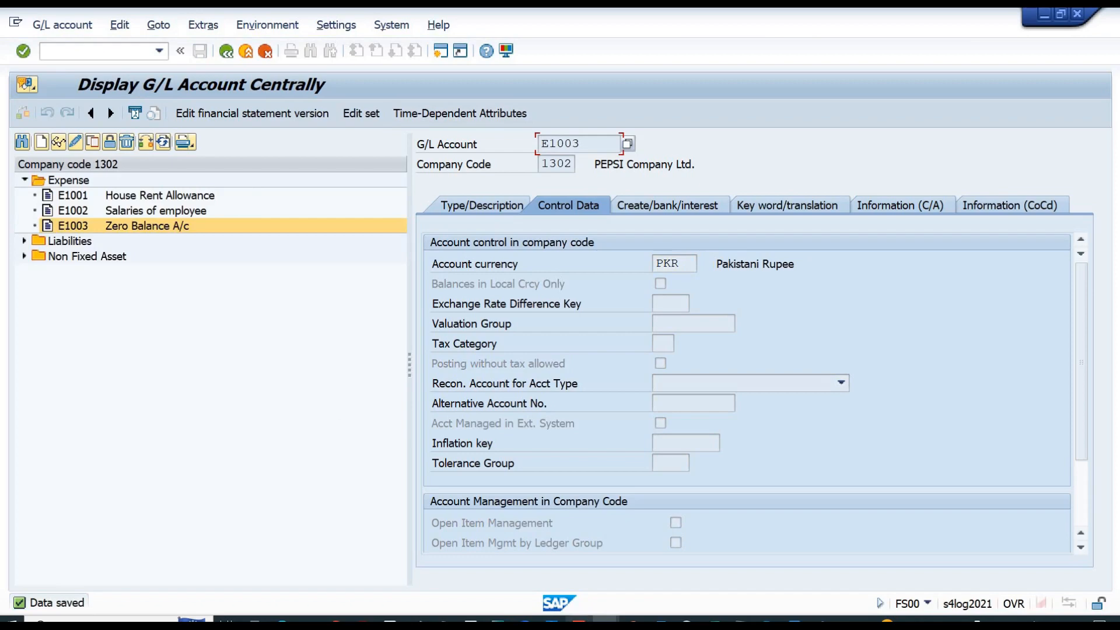
- In the IMG activity Define Zero-Balance Clearing Account, open the accounts of account key 000 for chart of accounts 1302
mouse_move(606, 621)
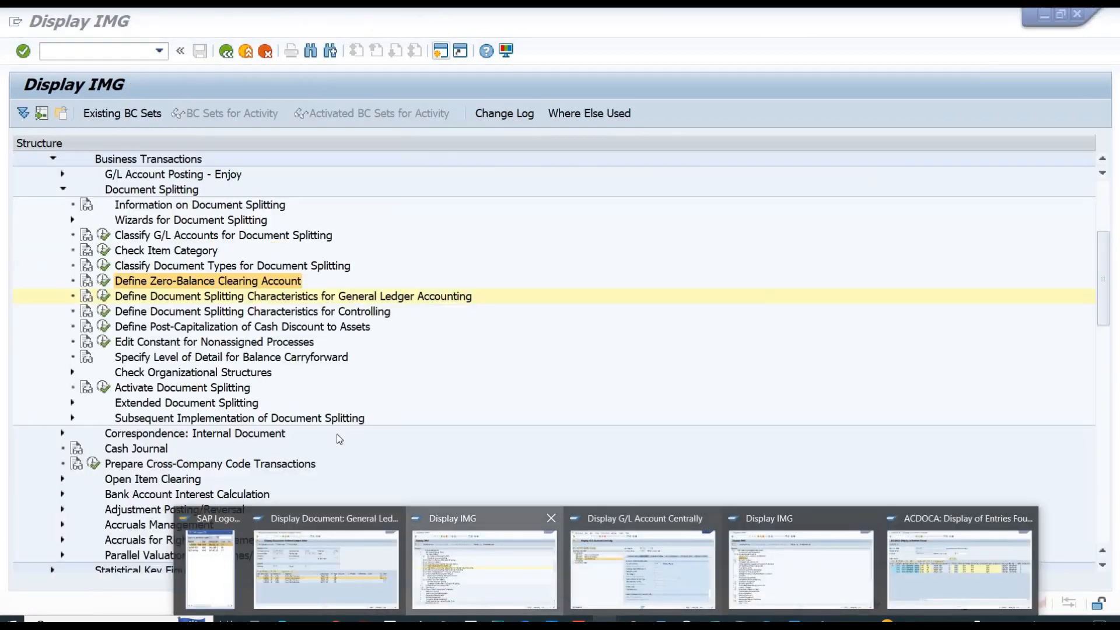
click(539, 563)
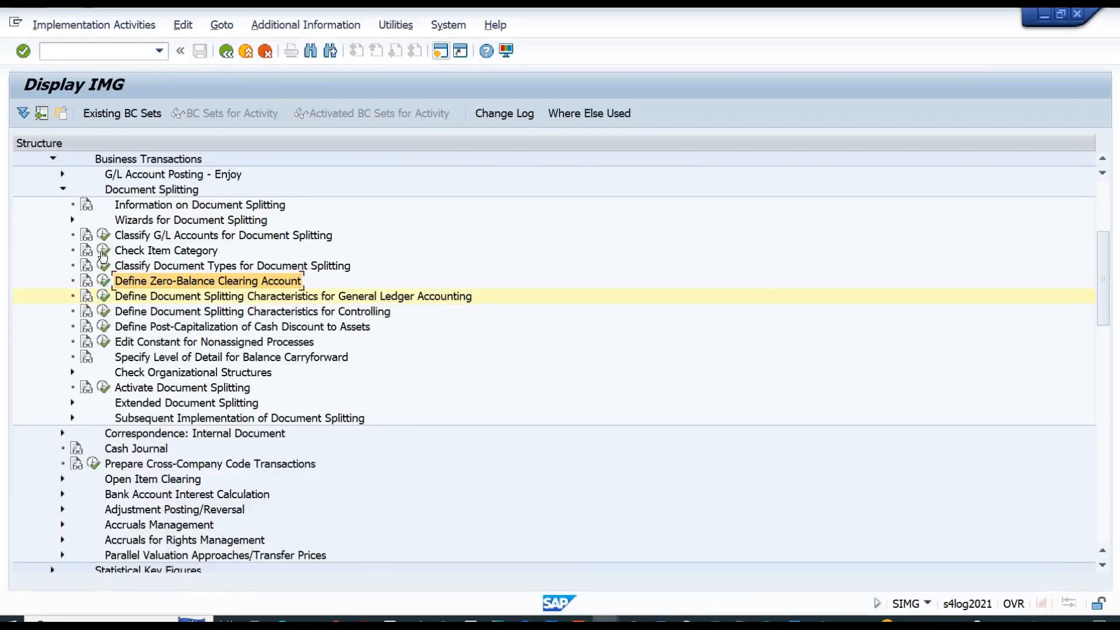
click(103, 281)
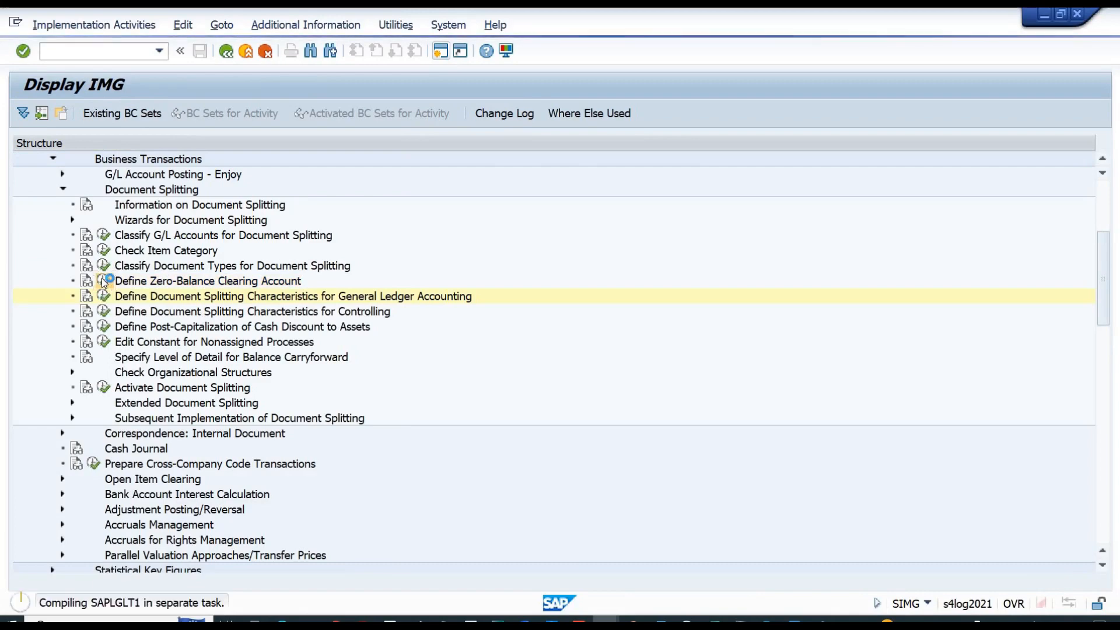
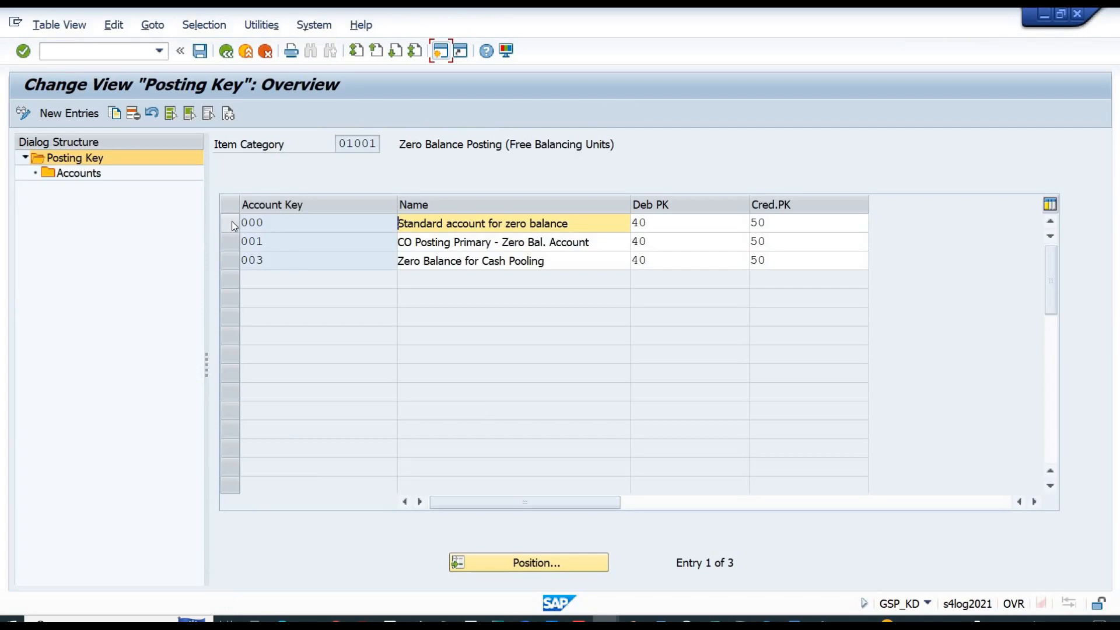
click(232, 221)
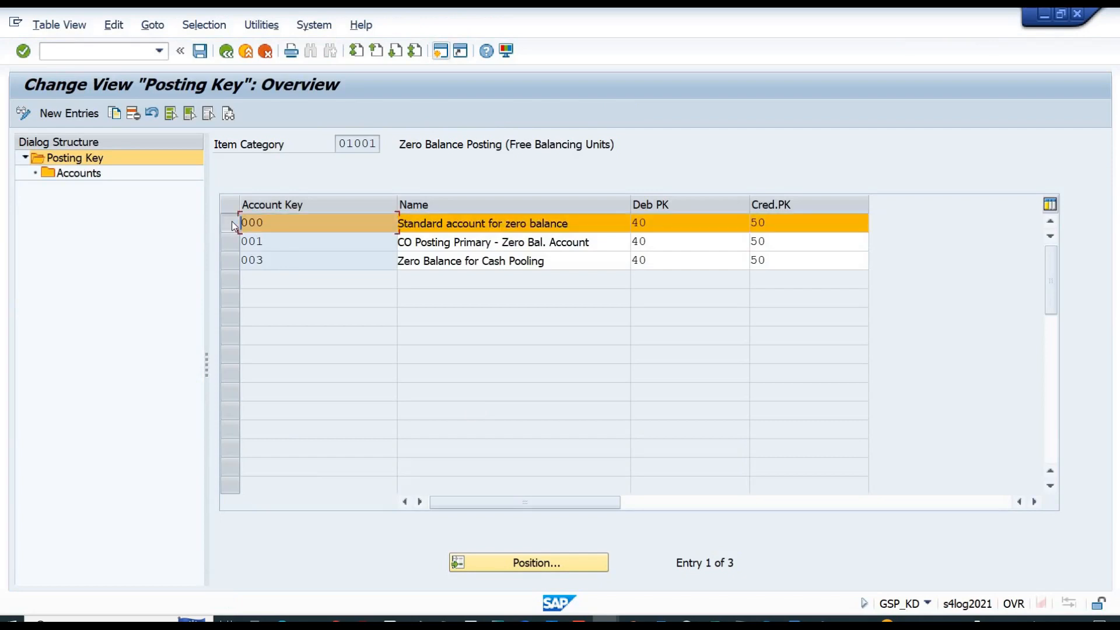
double_click(71, 172)
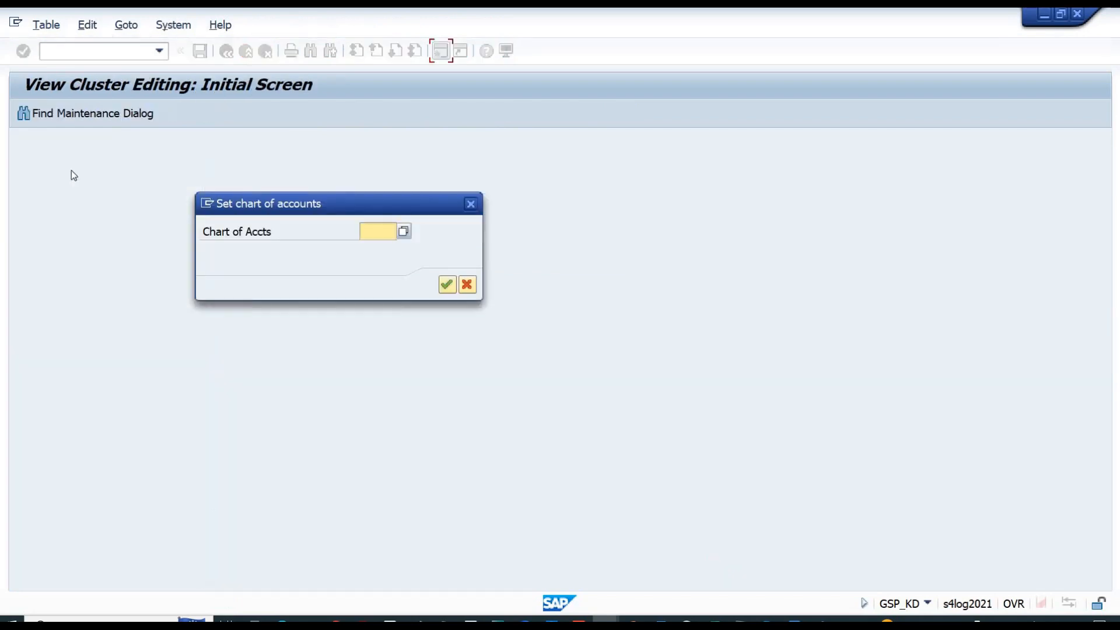
text(130)
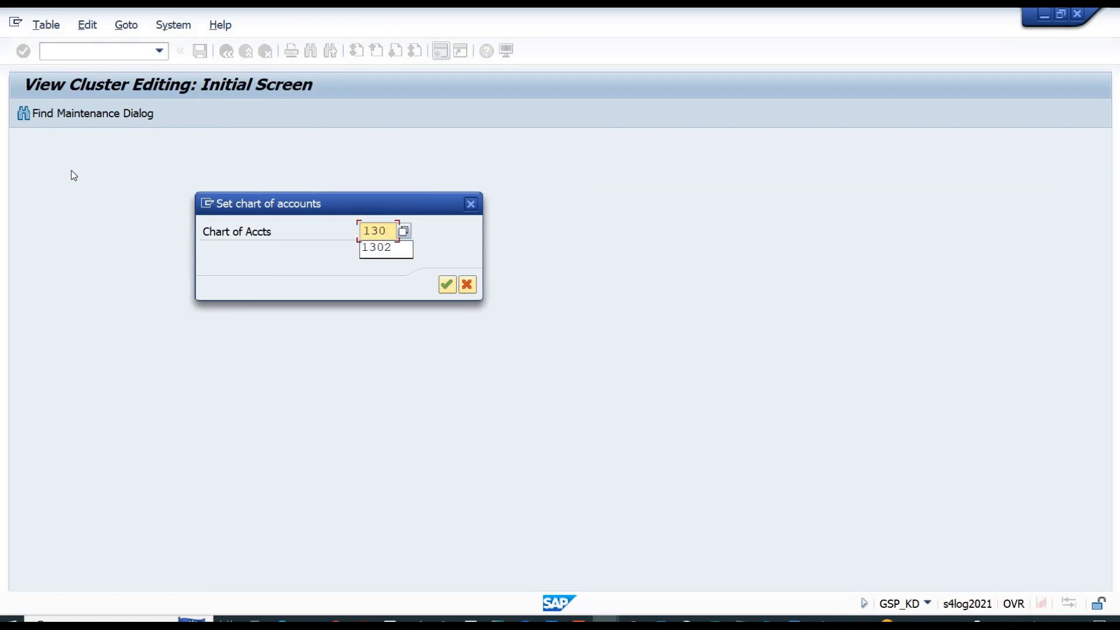
text(2)
key(Return)
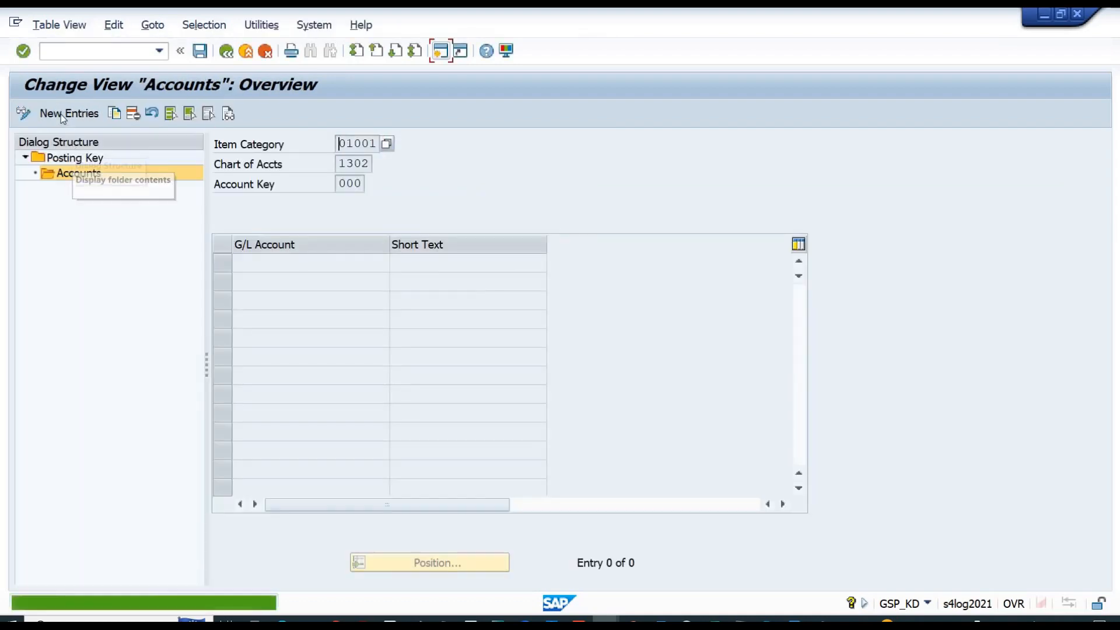
- Add G/L account E1003 as a new entry for account key 000, save it and return to the IMG
click(63, 113)
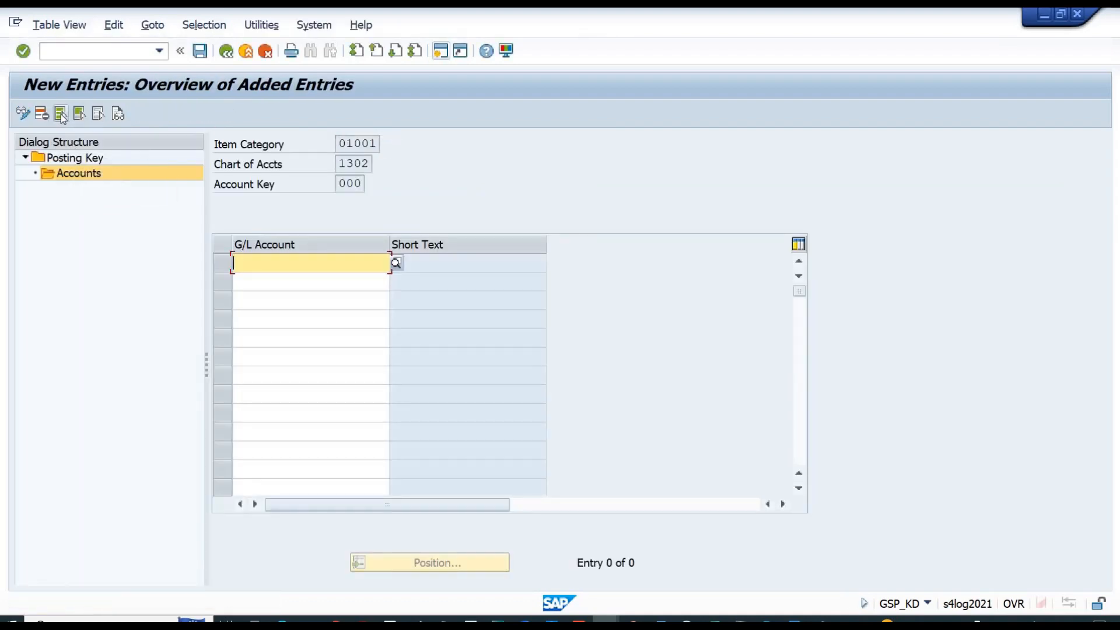
text(e1003)
key(Return)
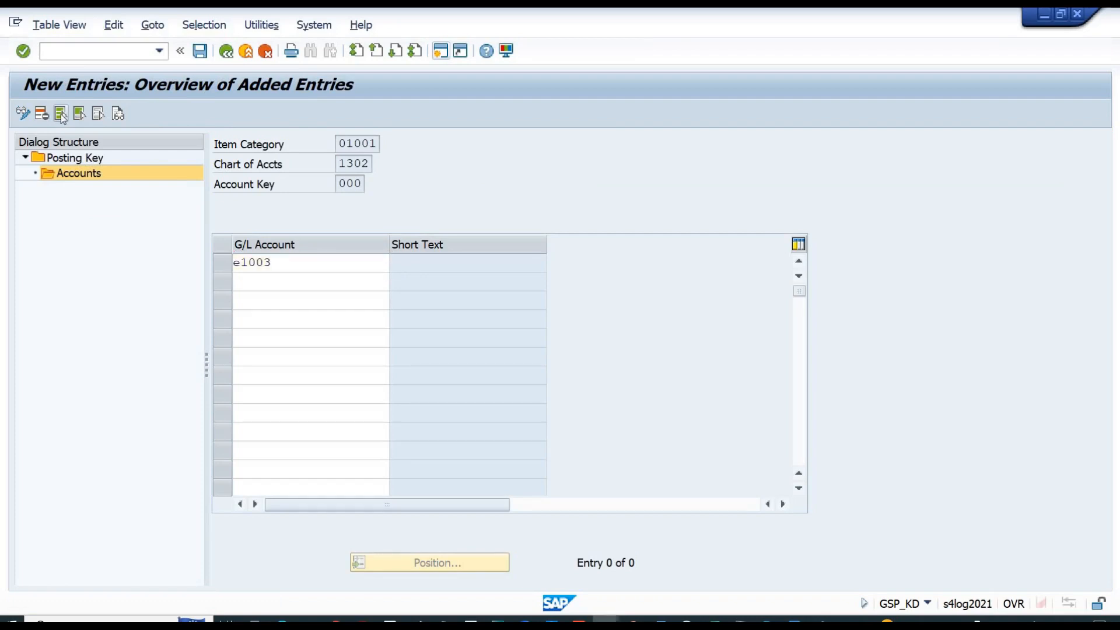
key(ctrl+s)
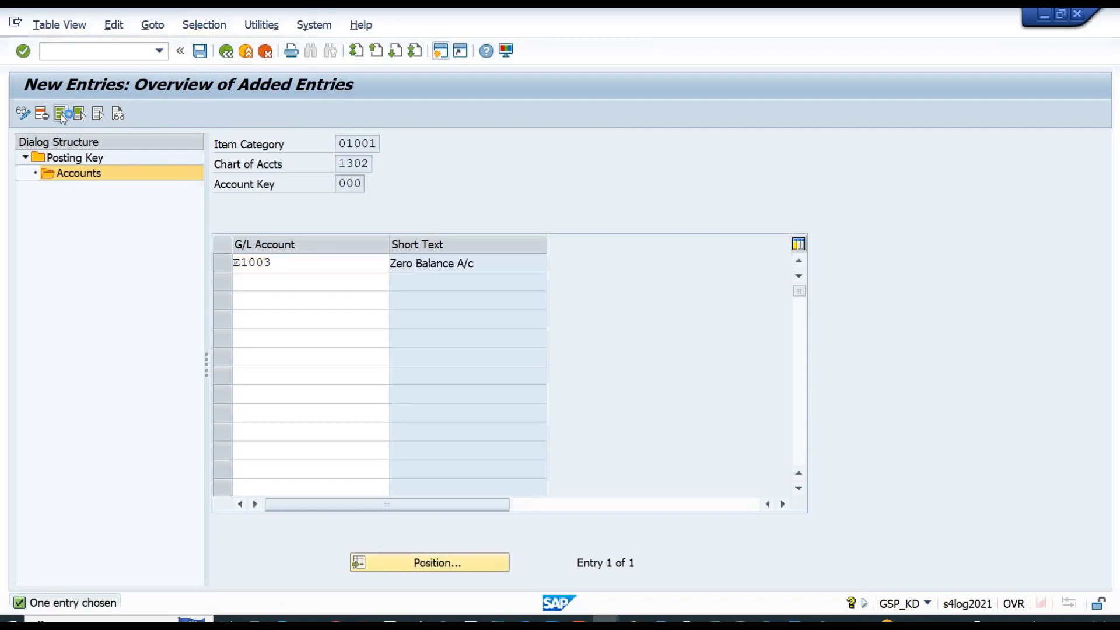
key(Return)
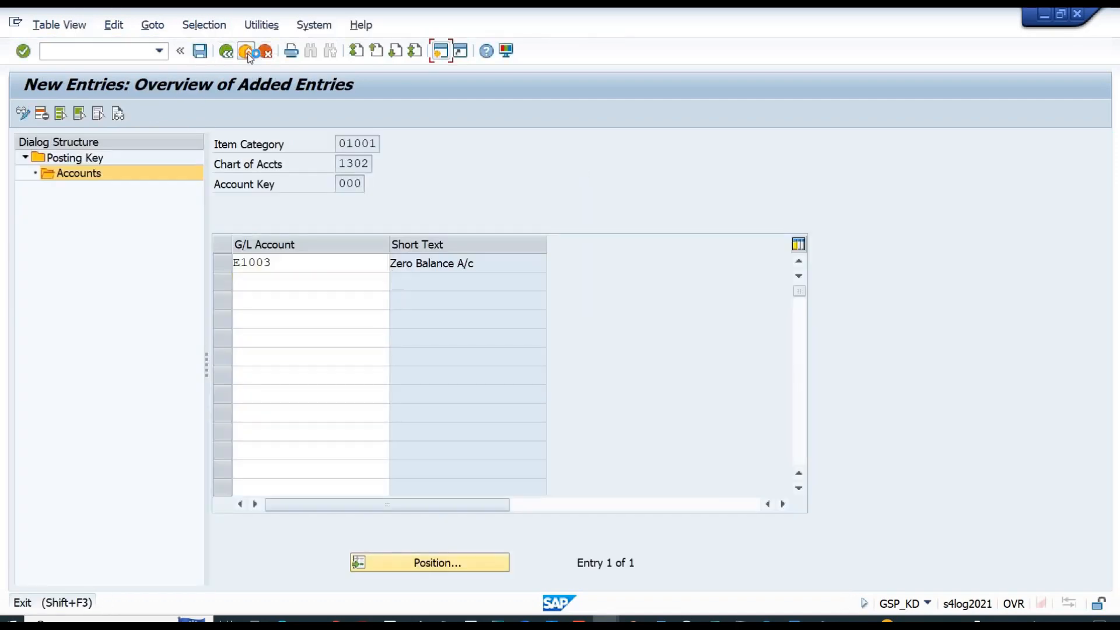
click(246, 53)
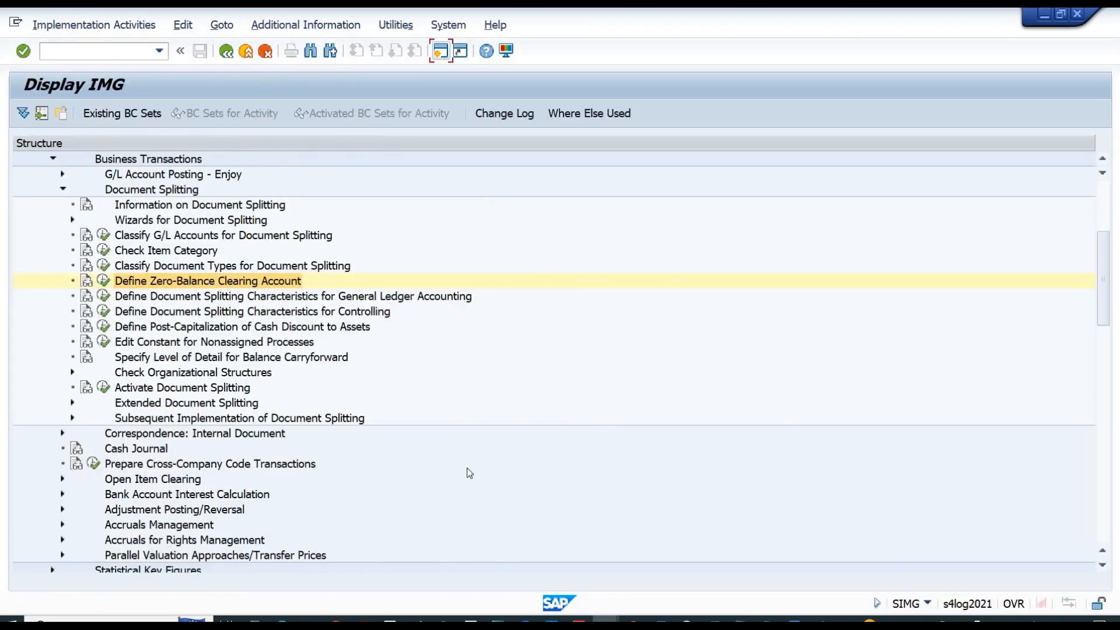
- Switch to the session with the general ledger document display and exit it and the vendor invoice entry, discarding the data
click(602, 619)
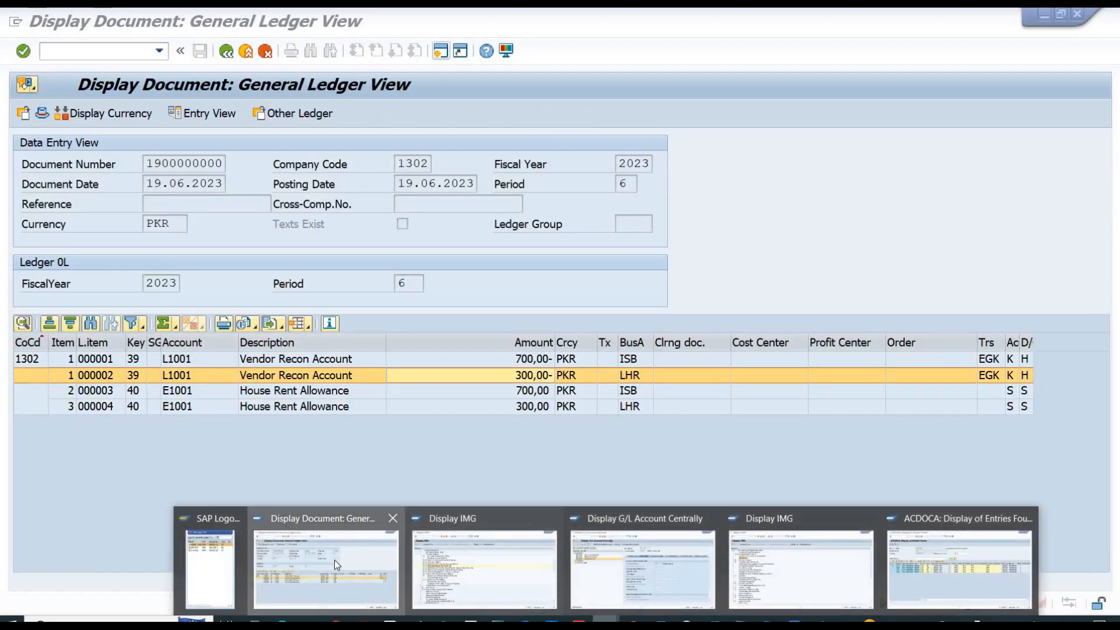
click(334, 560)
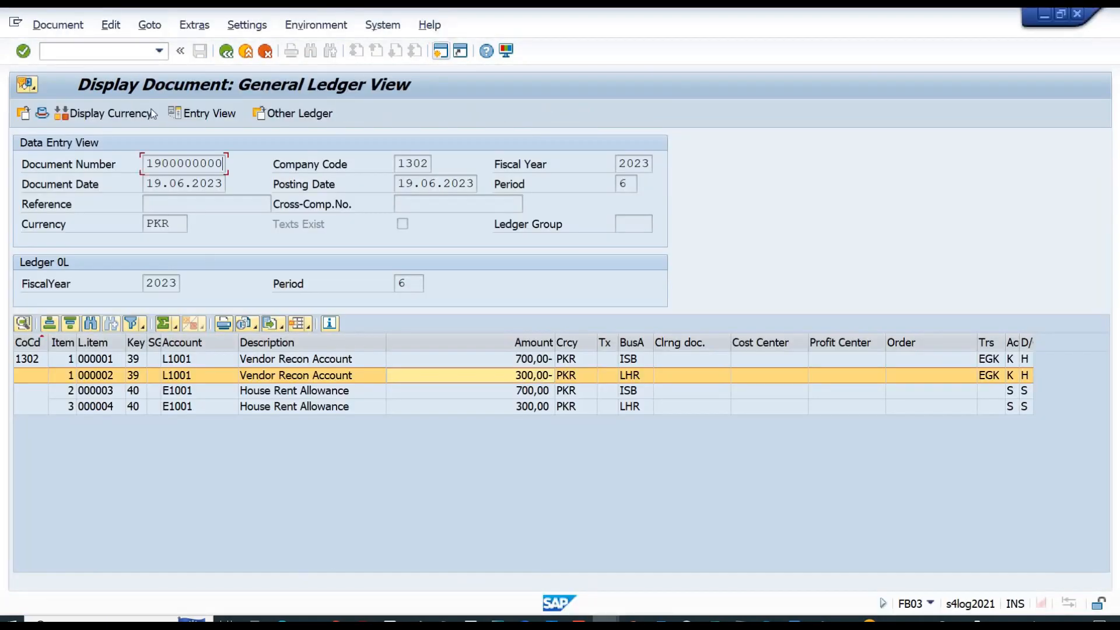
click(245, 54)
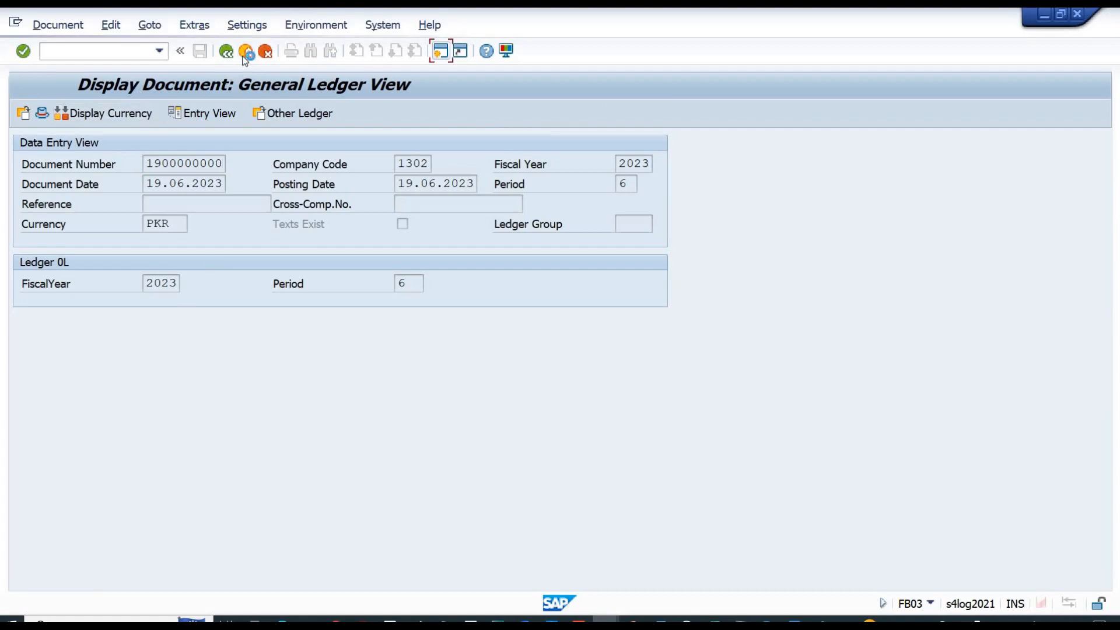
click(244, 54)
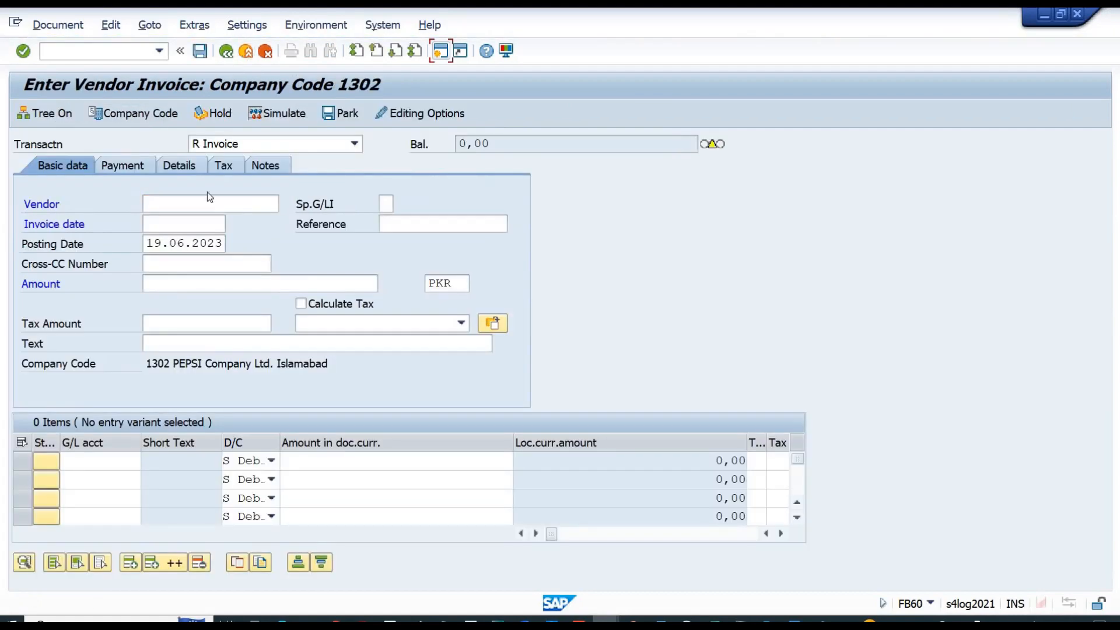
click(303, 370)
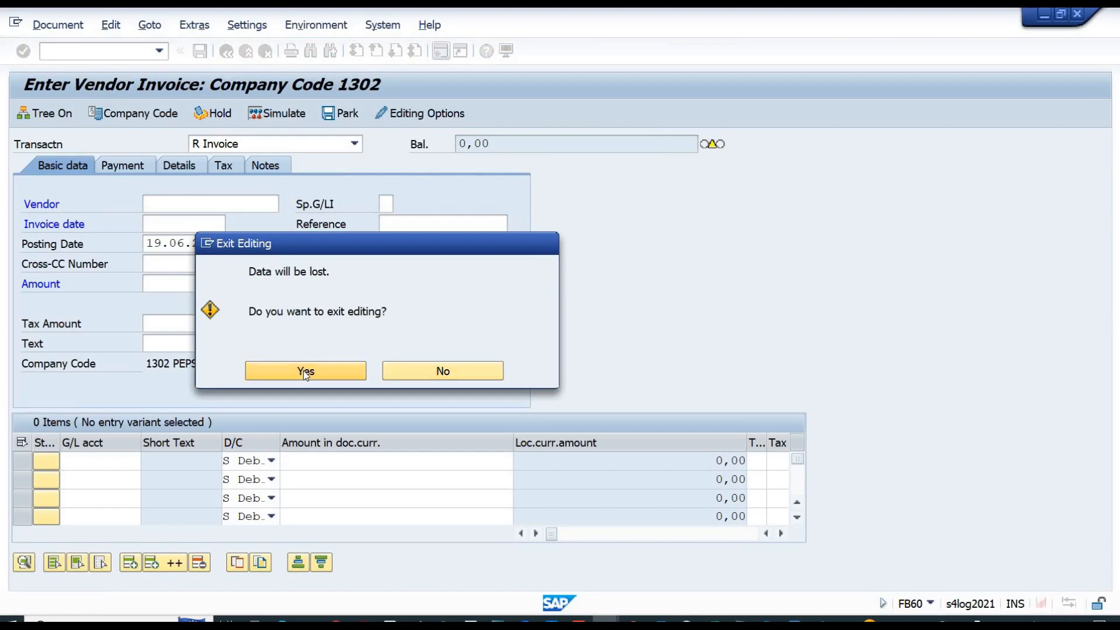
- Expand the SAP menu down to the Document Entry folder under Accounting, Financial Accounting, General Ledger
double_click(82, 296)
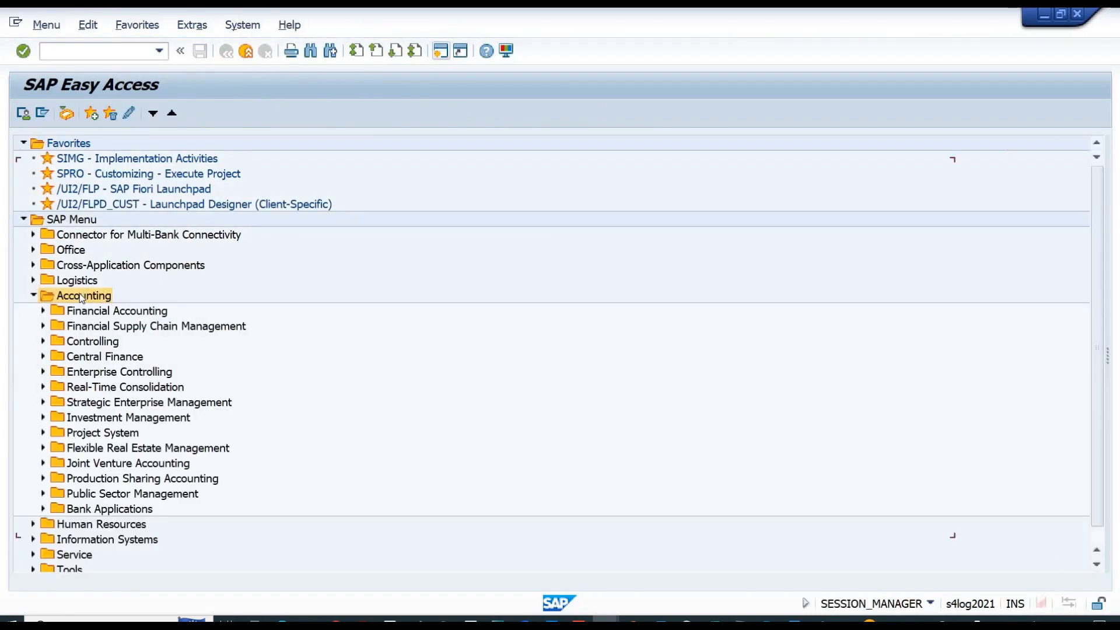
key(Down)
key(Right)
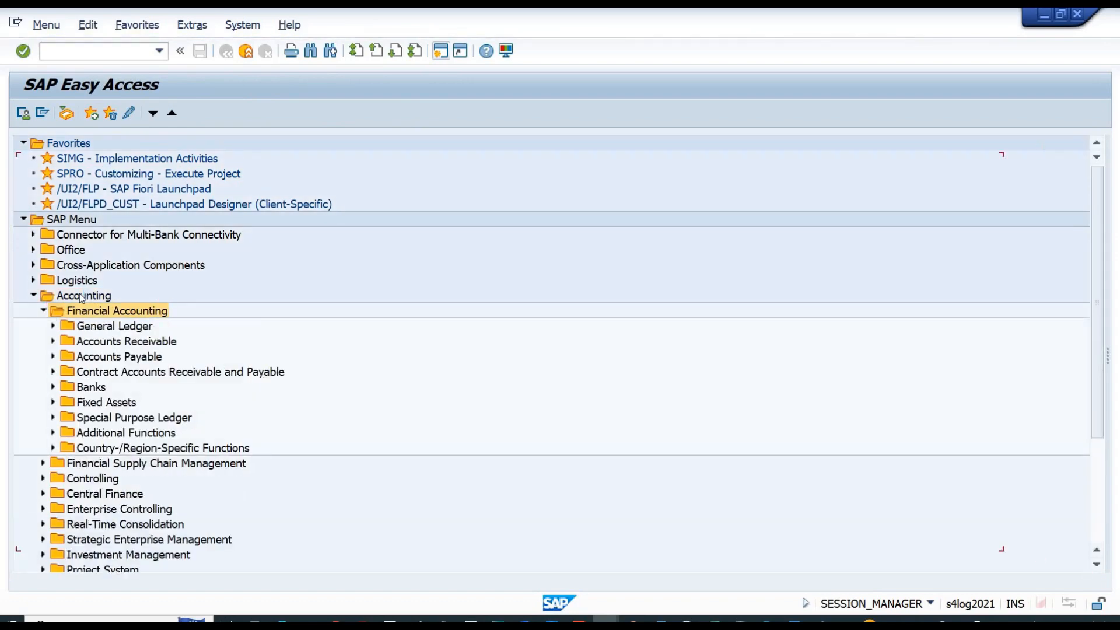
key(Down)
key(Right)
key(Down)
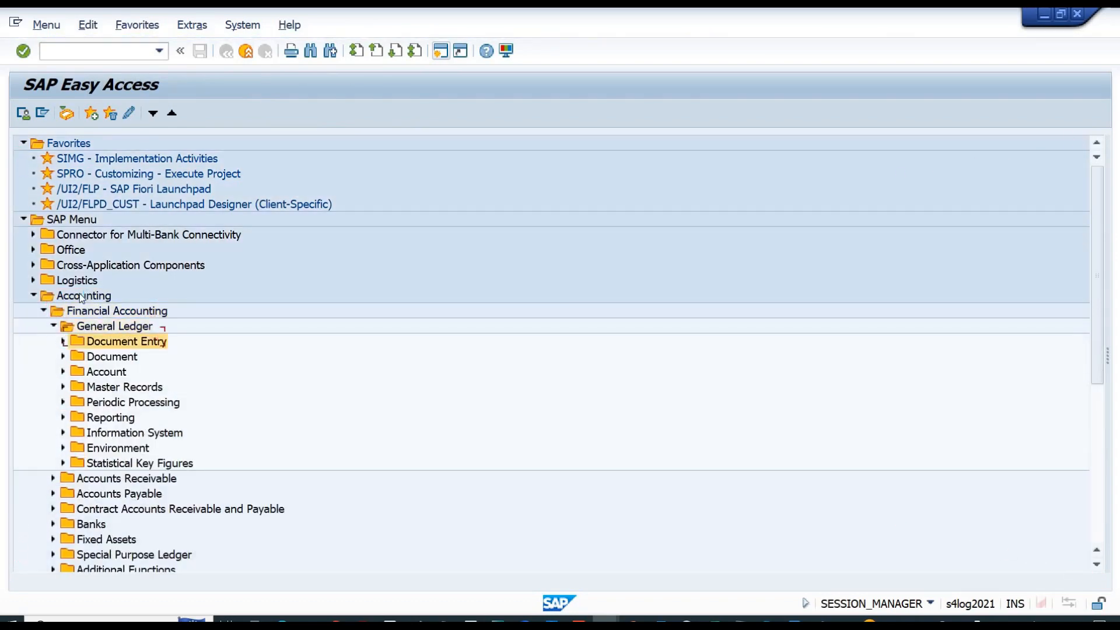
key(Right)
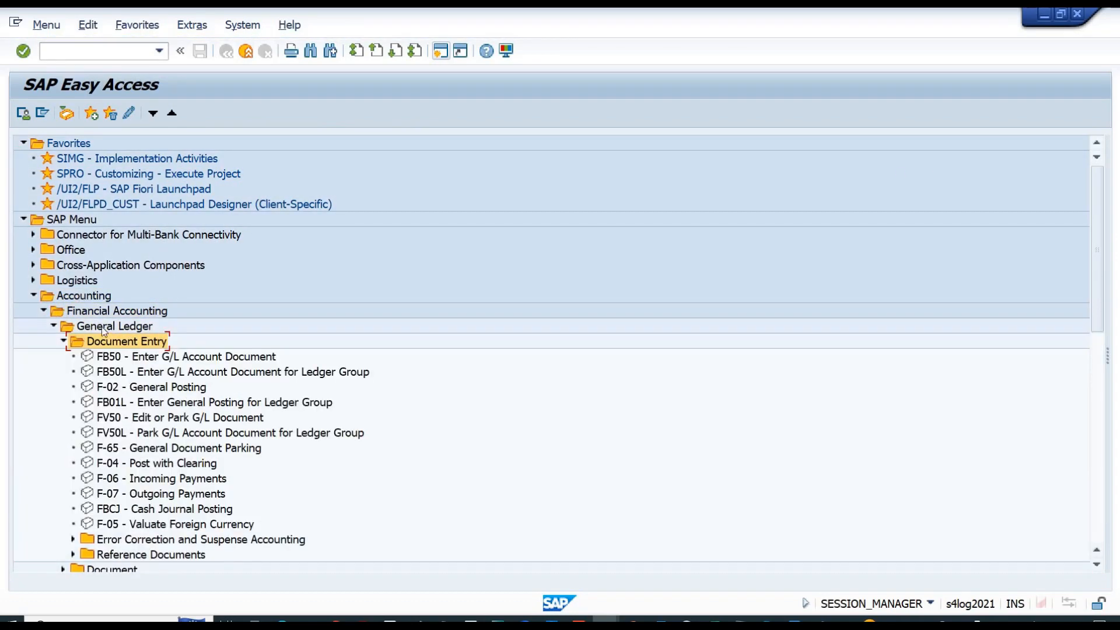
- Open FB50 - Enter G/L Account Document and set the document date to 19.06.2023
click(119, 357)
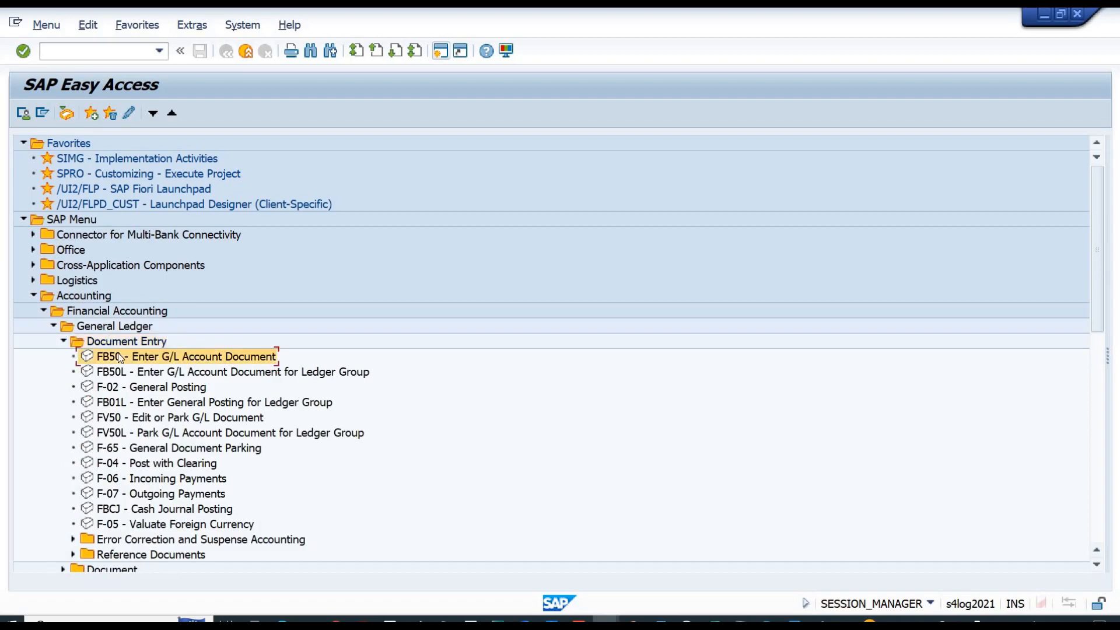
double_click(119, 357)
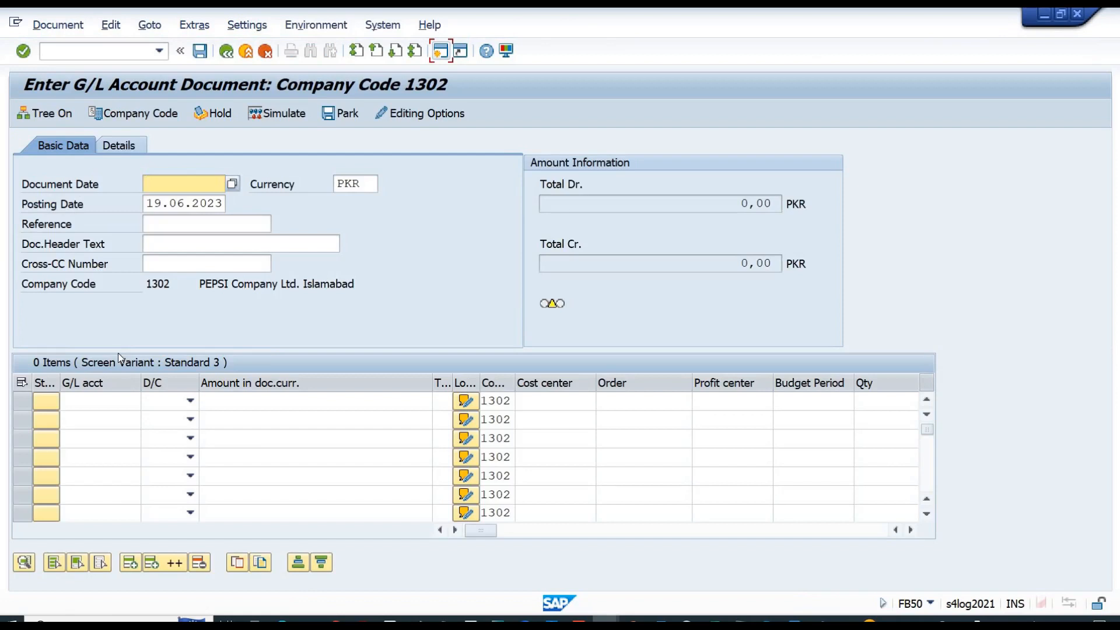
key(F4)
key(Return)
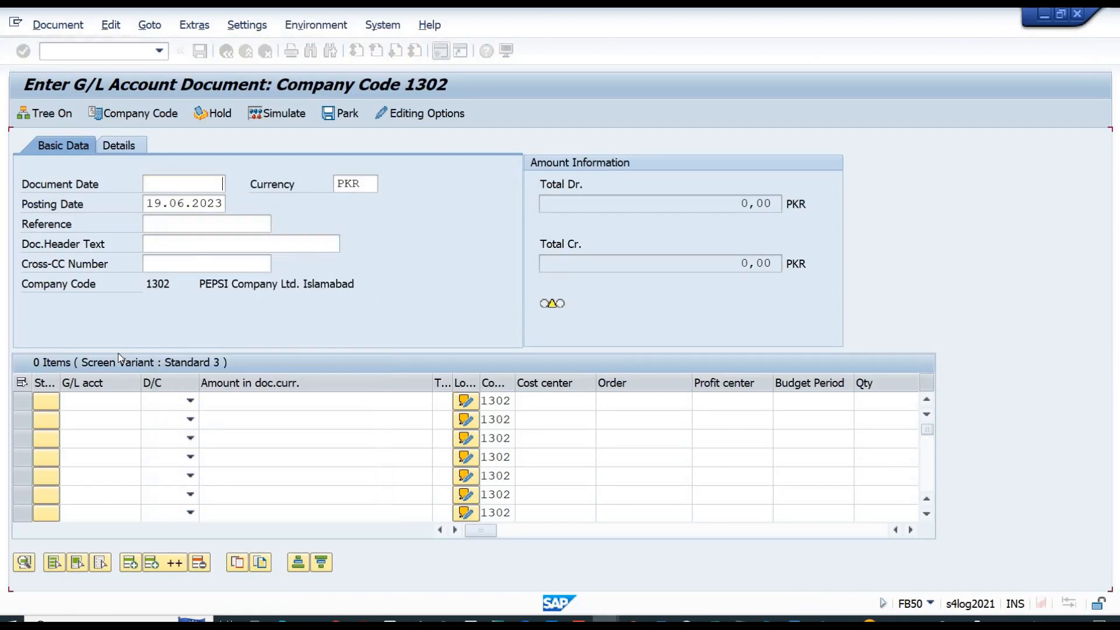
- Enter a debit line item for G/L account E1001 with an amount of 200
click(84, 402)
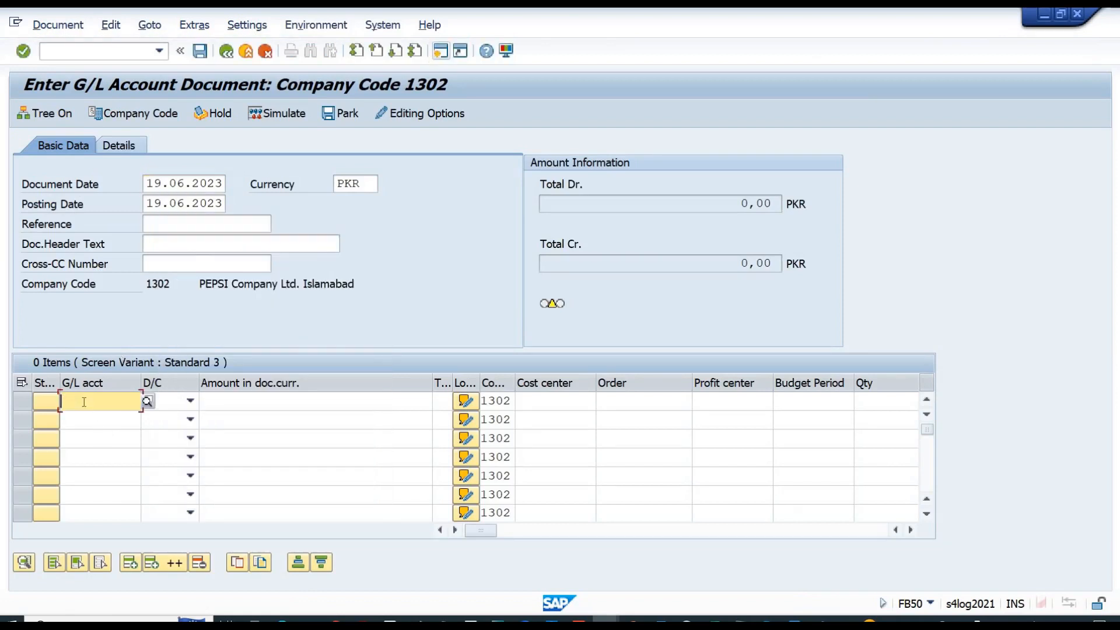
text(e1001)
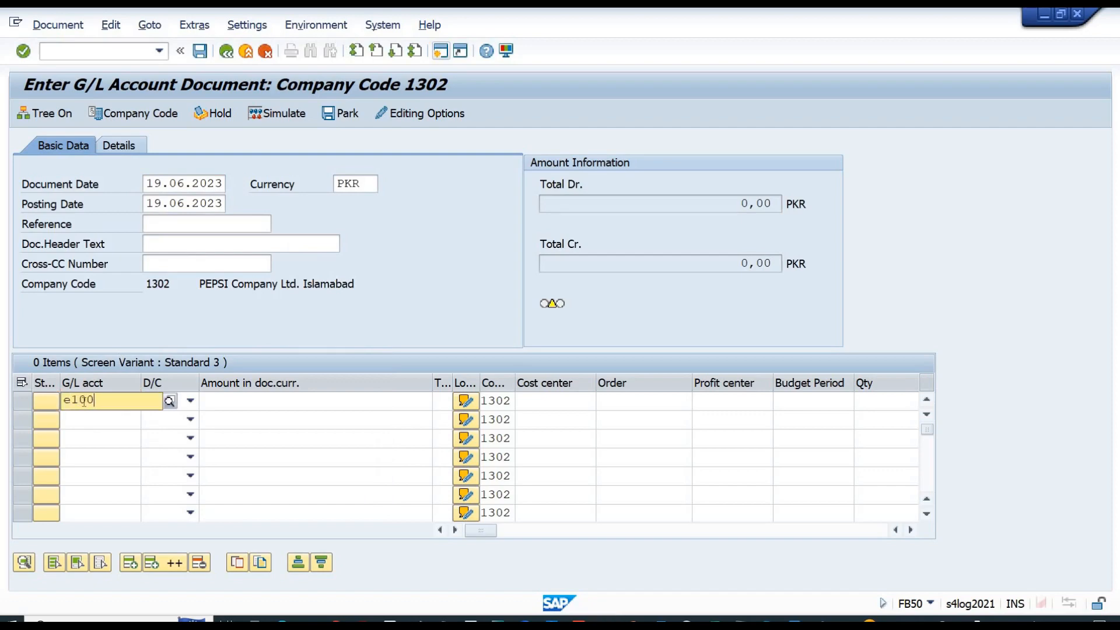
key(Tab)
key(s)
key(Tab)
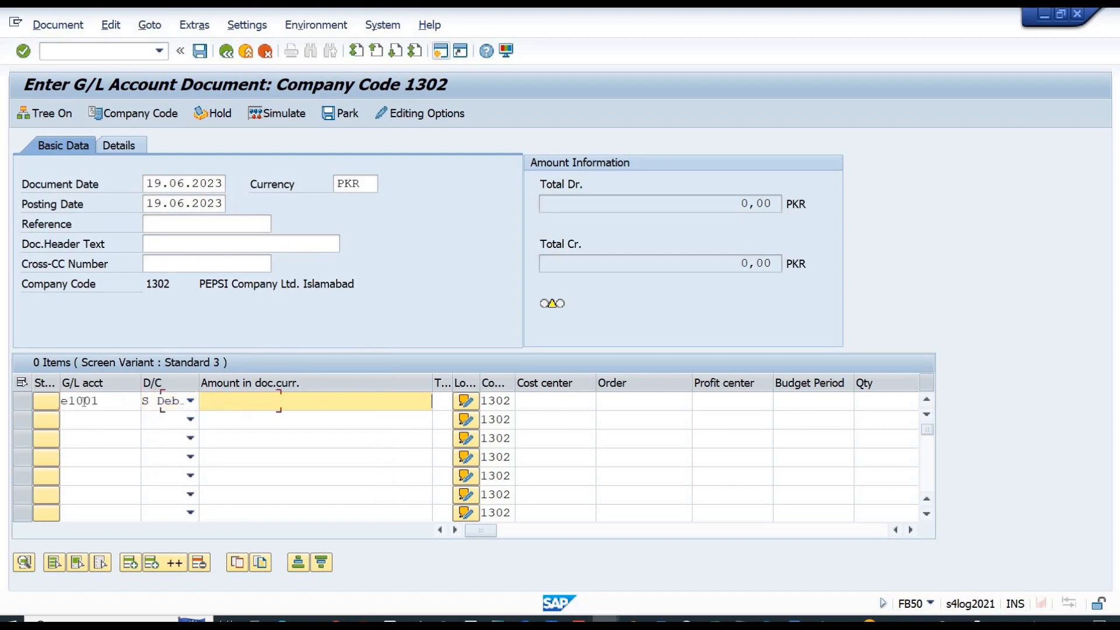
text(200)
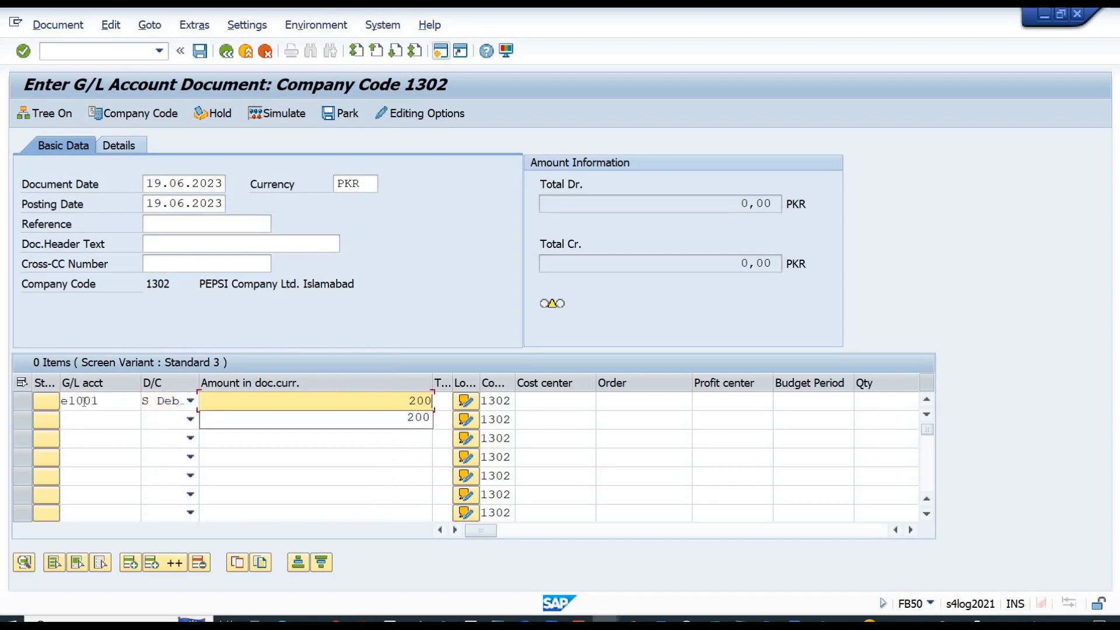
- Try to enter isb in the base unit column of the E1001 line item and clear it again
key(Tab)
key(Tab)
key(Tab)
key(Tab)
key(Tab)
key(Tab)
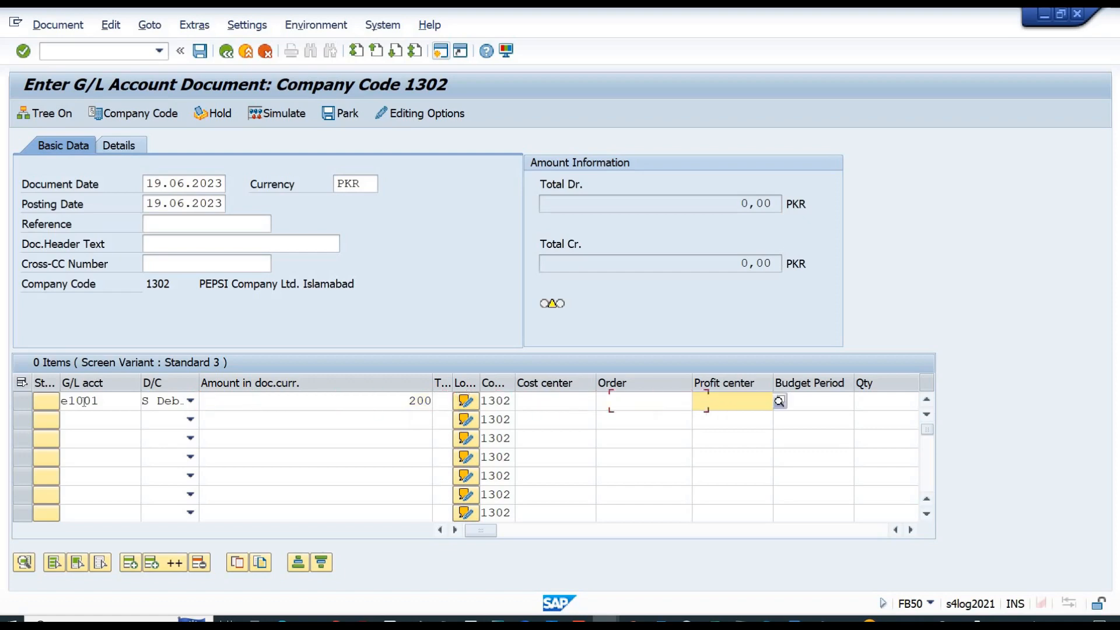
key(Tab)
key(Tab)
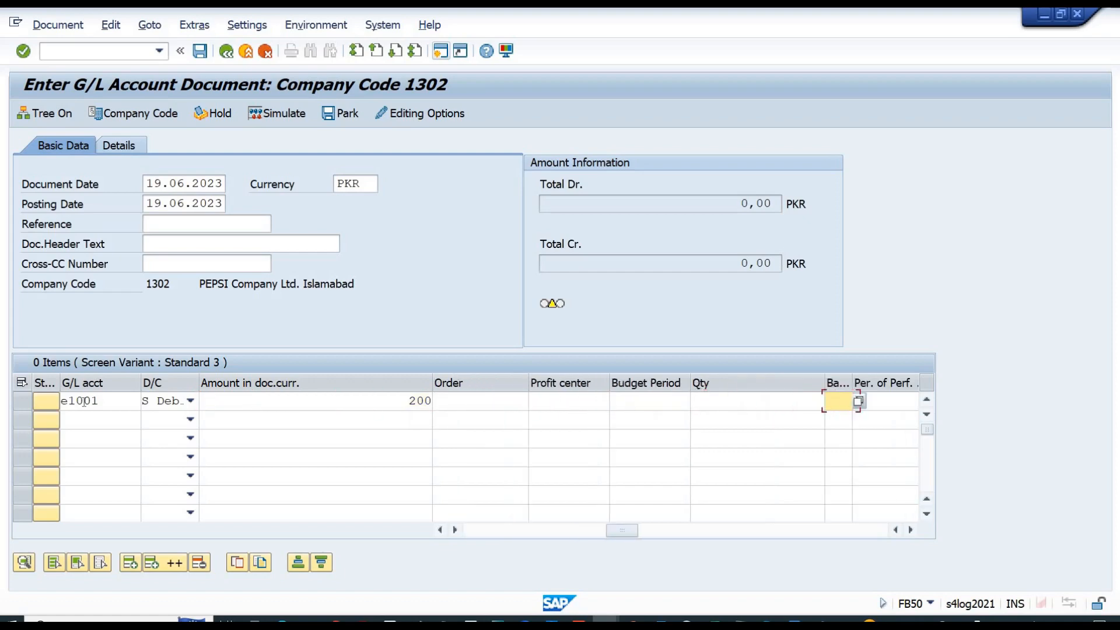
key(shift+Tab)
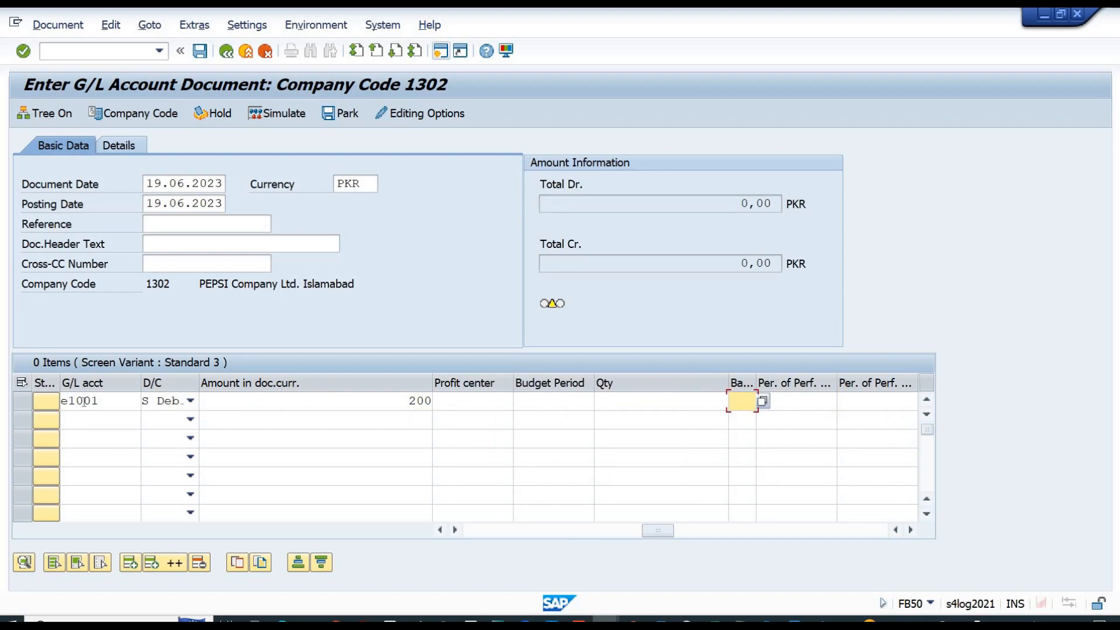
text(isb)
key(Return)
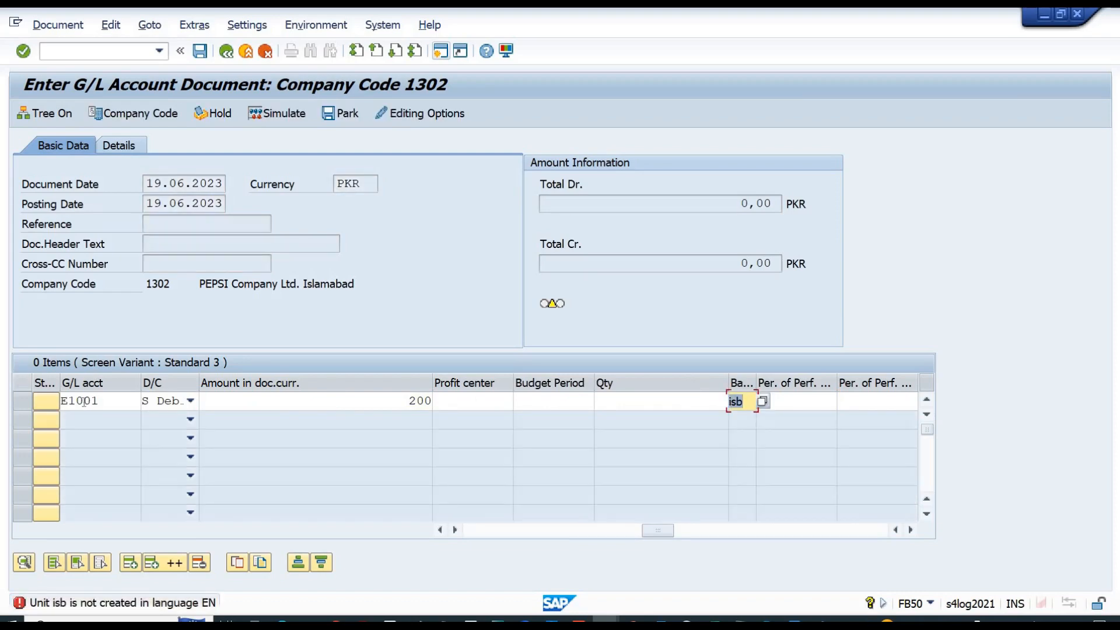
key(BackSpace)
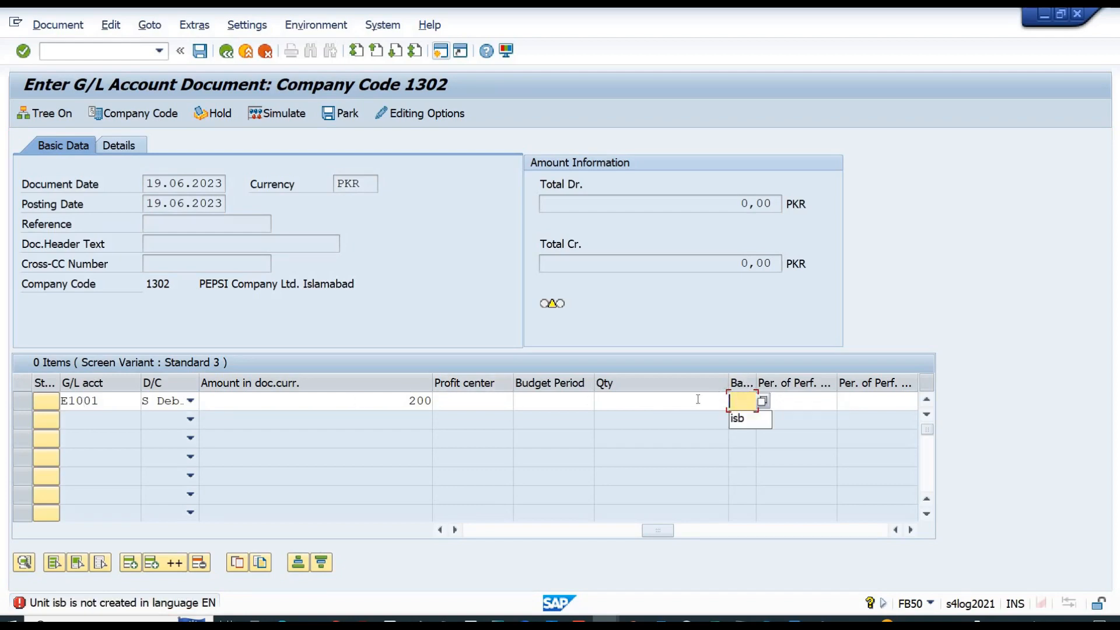
- Look through all columns of the line item table for a business area field
key(Tab)
key(Tab)
key(Tab)
key(Tab)
key(Tab)
key(Tab)
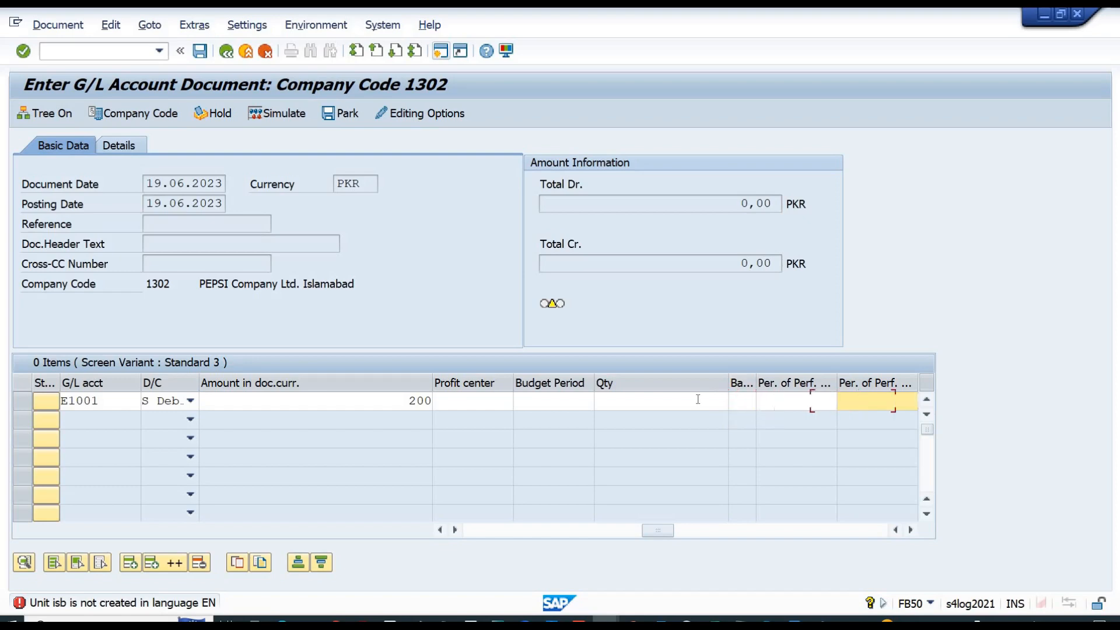
key(Tab)
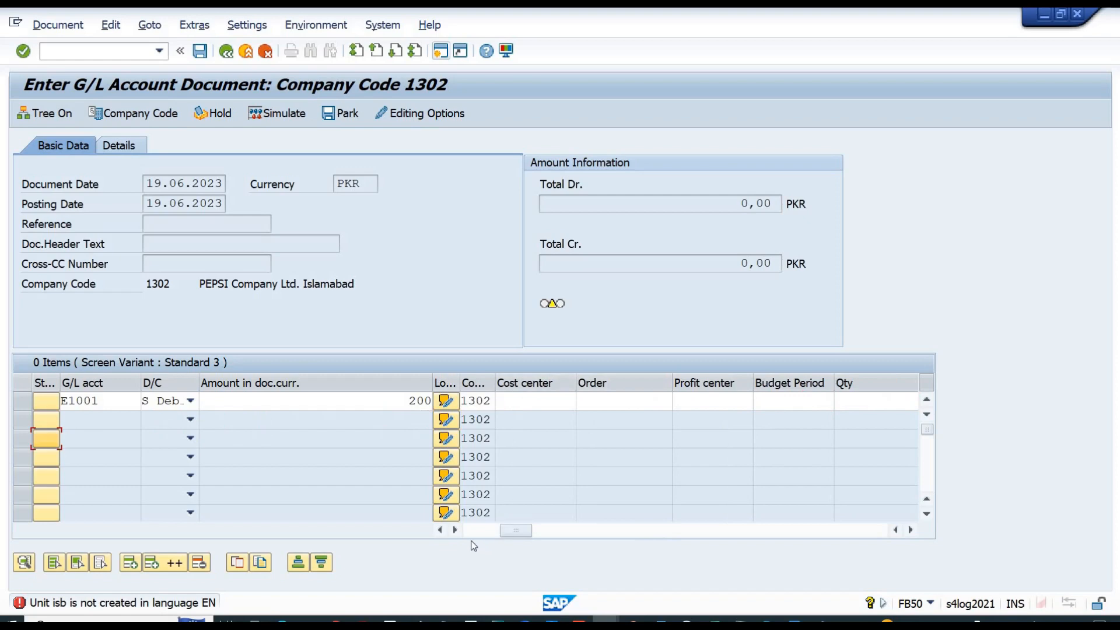
click(467, 532)
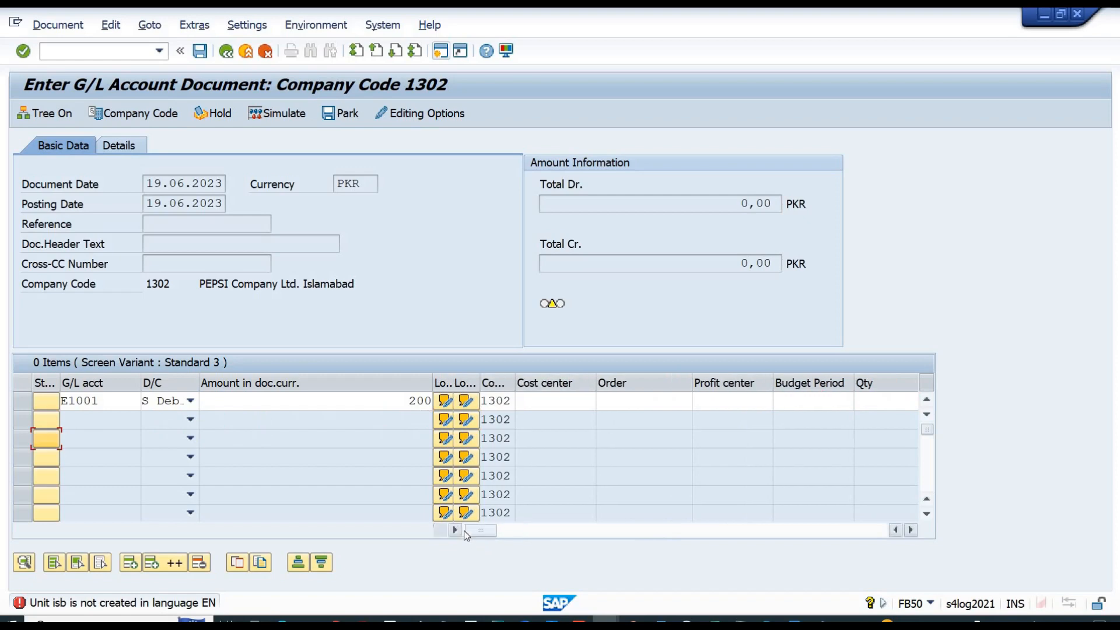
click(543, 404)
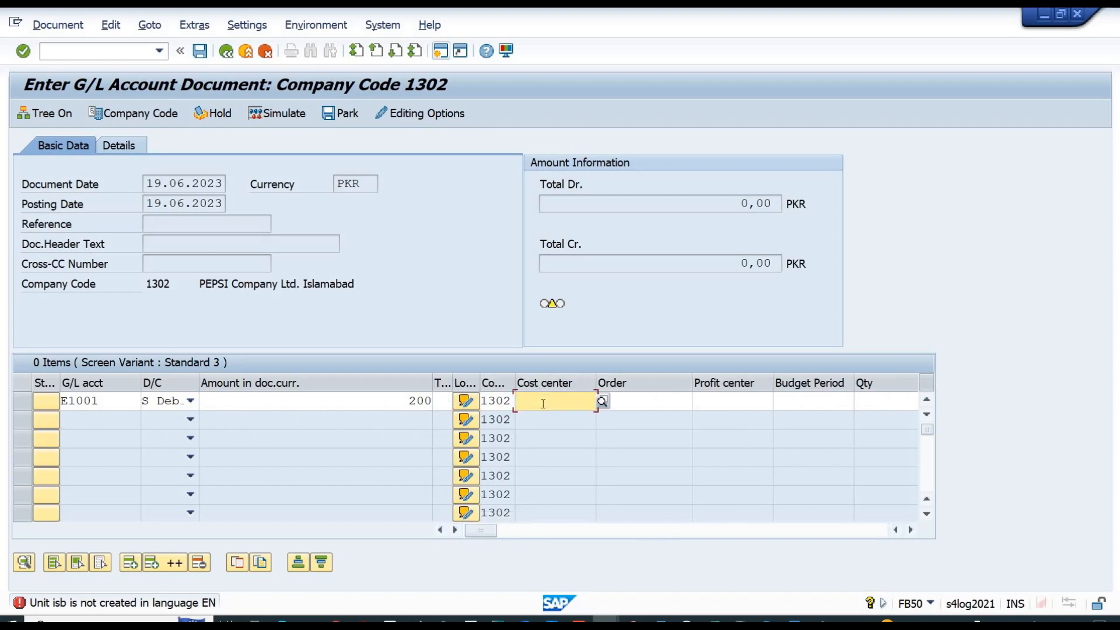
key(Tab)
key(Tab)
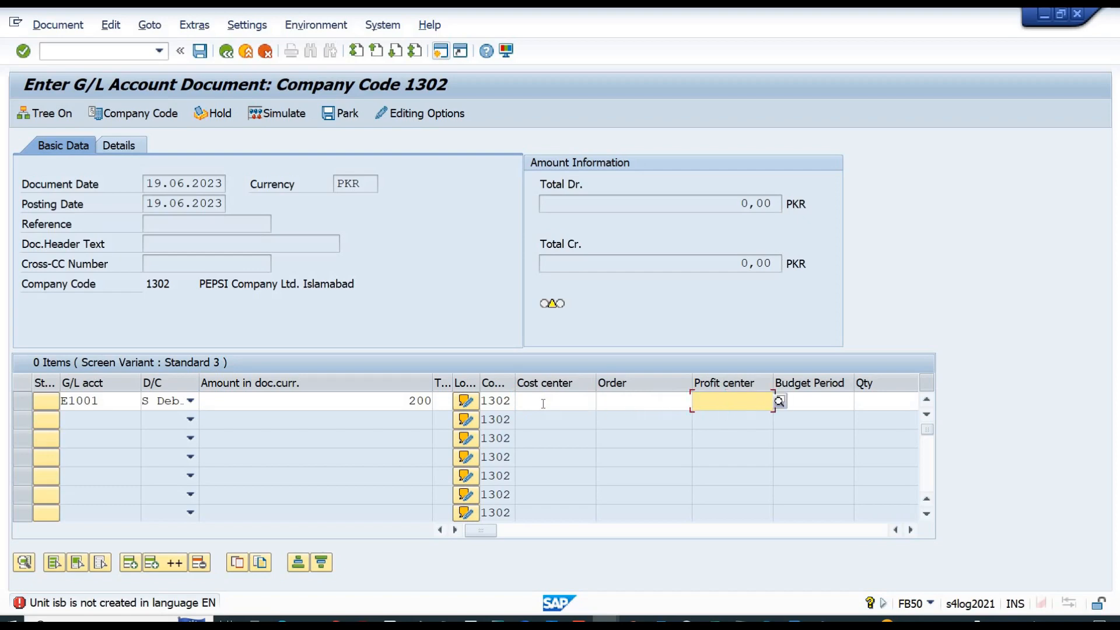
key(Tab)
key(Tab)
key(Tab)
key(Tab)
key(Tab)
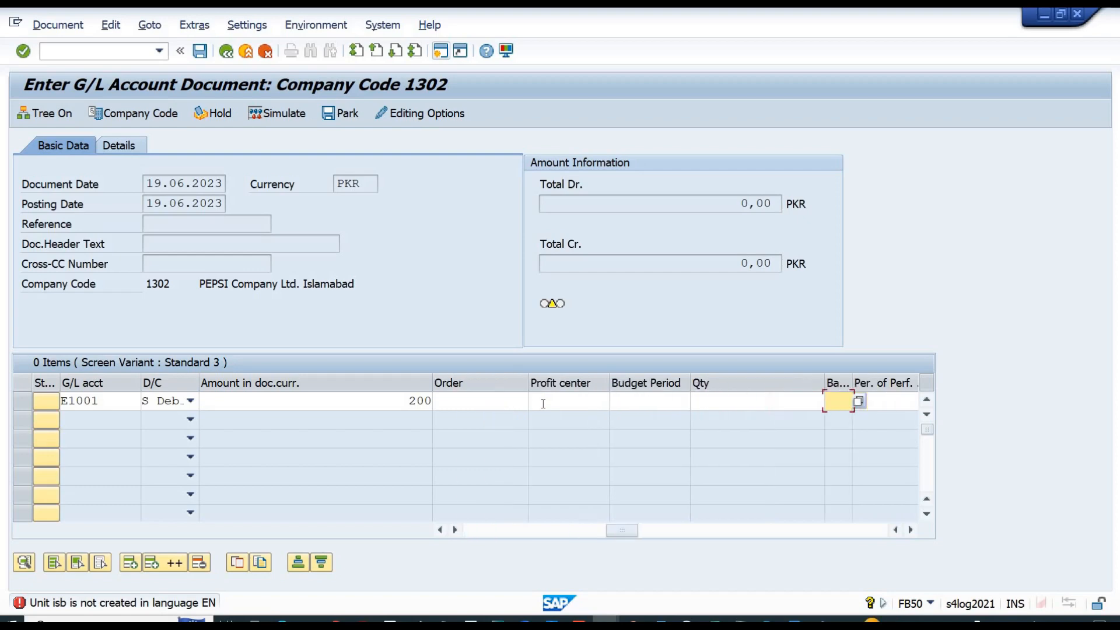
key(Tab)
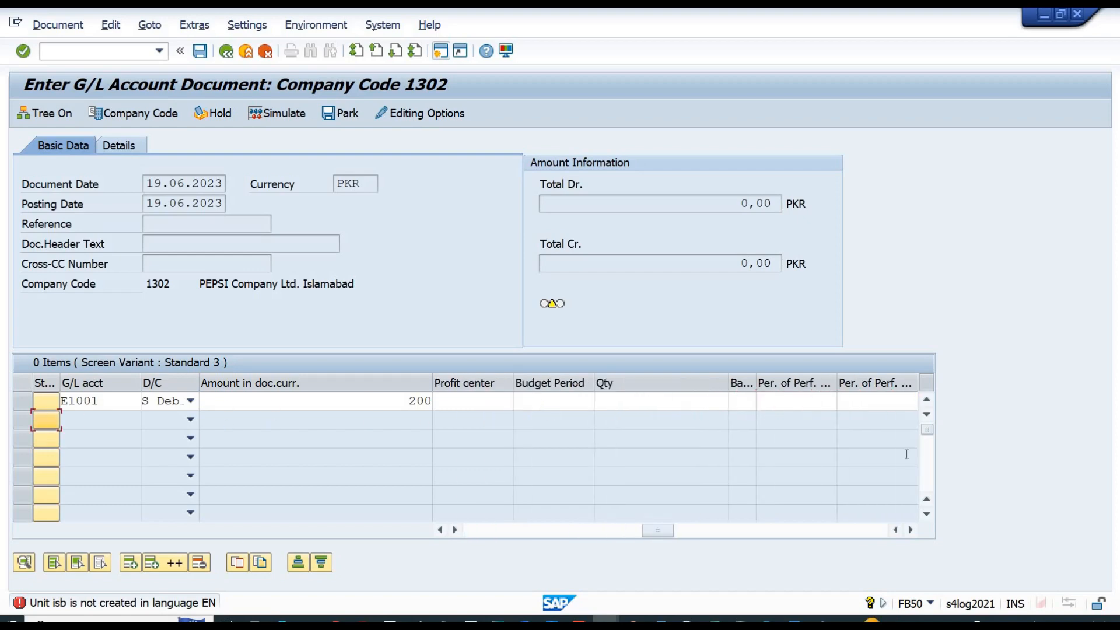
click(910, 530)
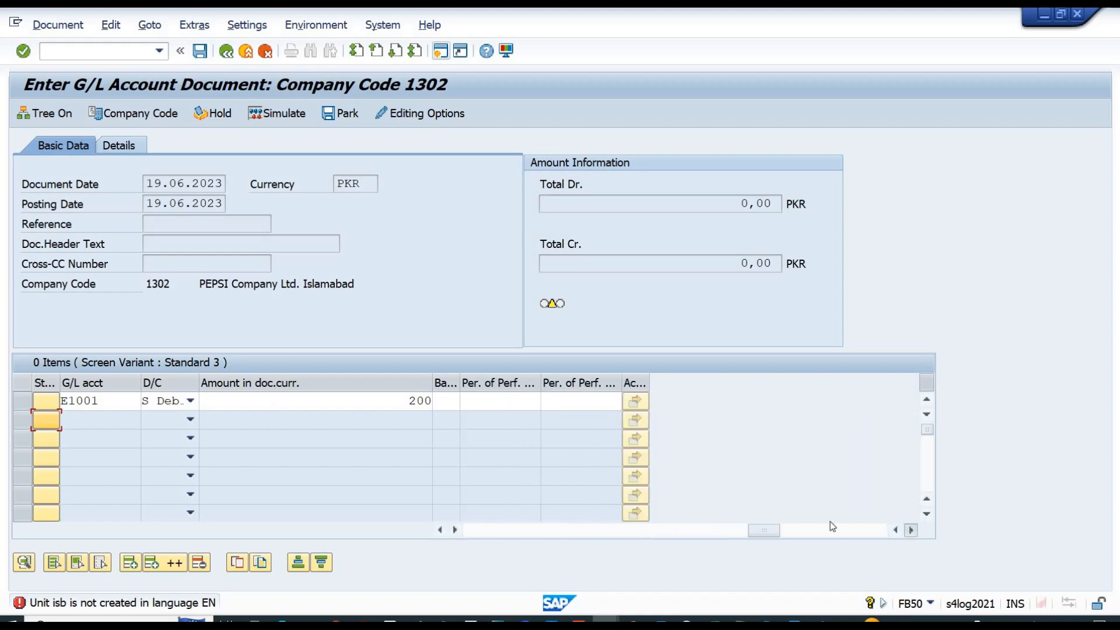
click(476, 535)
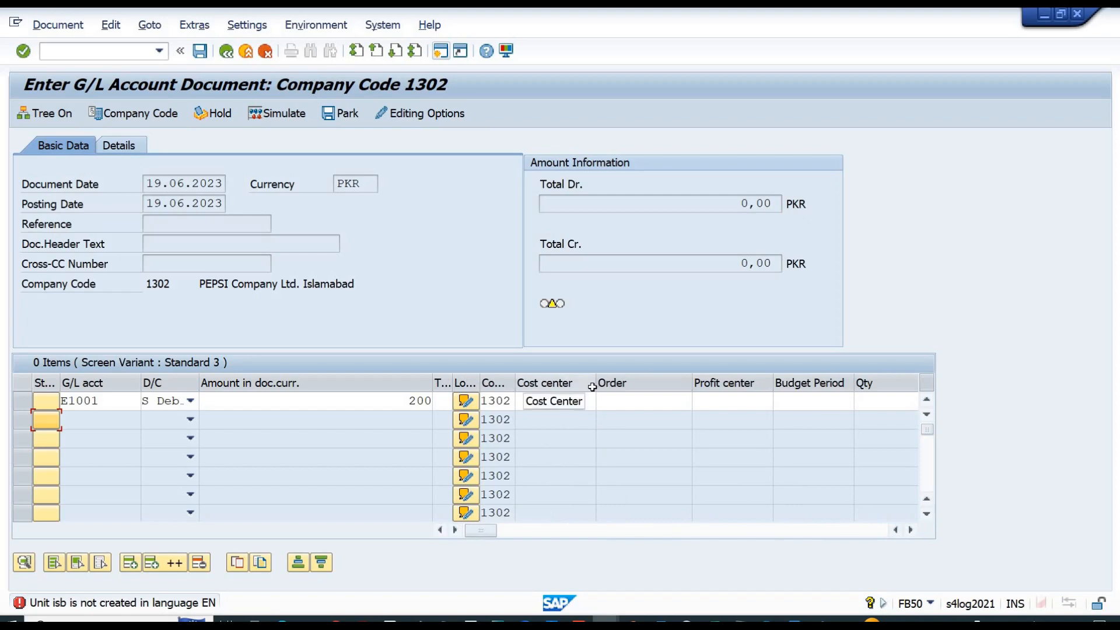
- Validate the E1001 debit line item and check the item table's columns again for a business area field
key(Return)
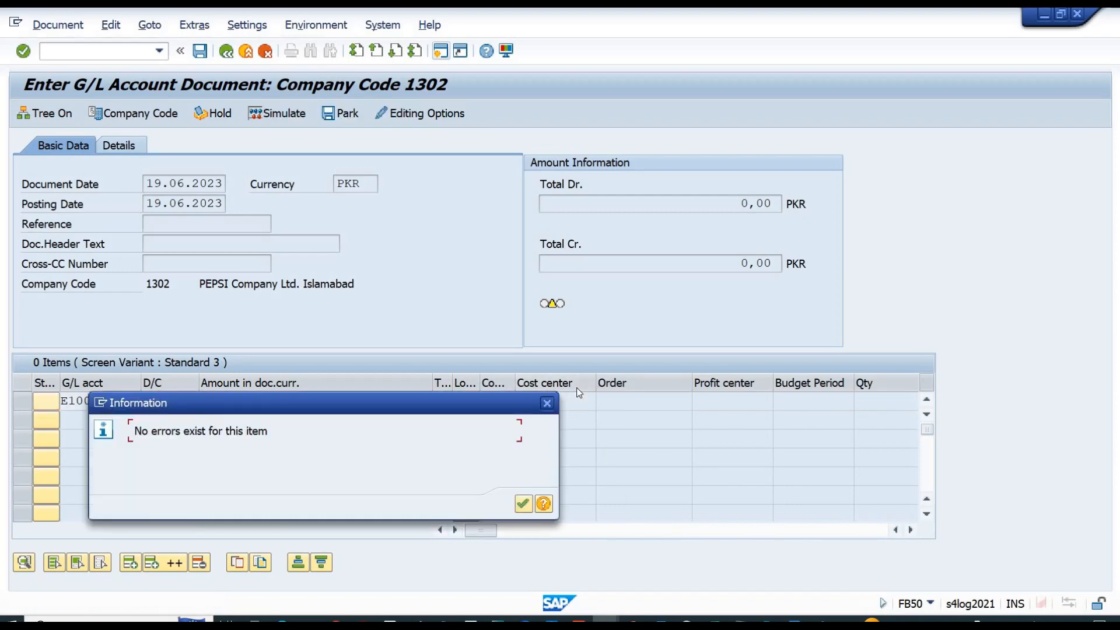
key(Return)
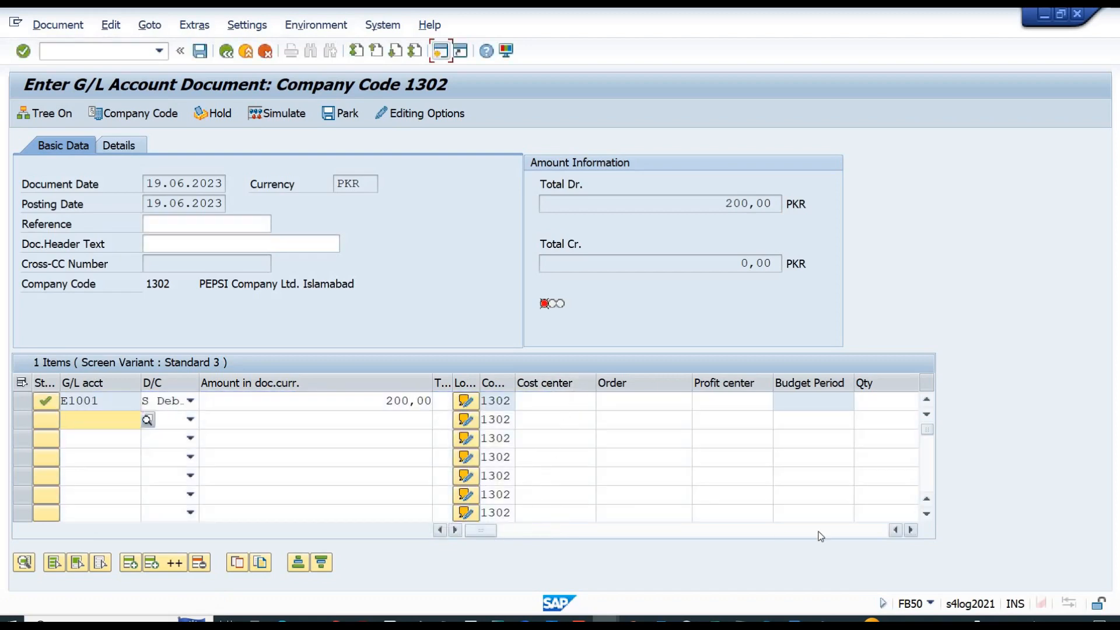
click(911, 530)
click(910, 530)
click(911, 530)
click(910, 529)
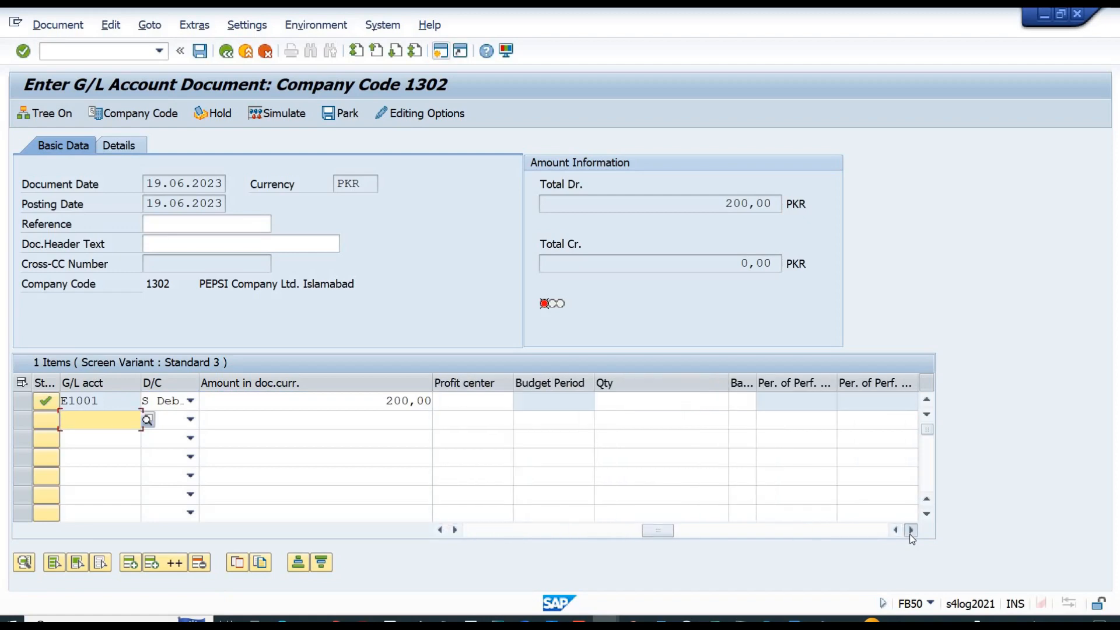
click(910, 530)
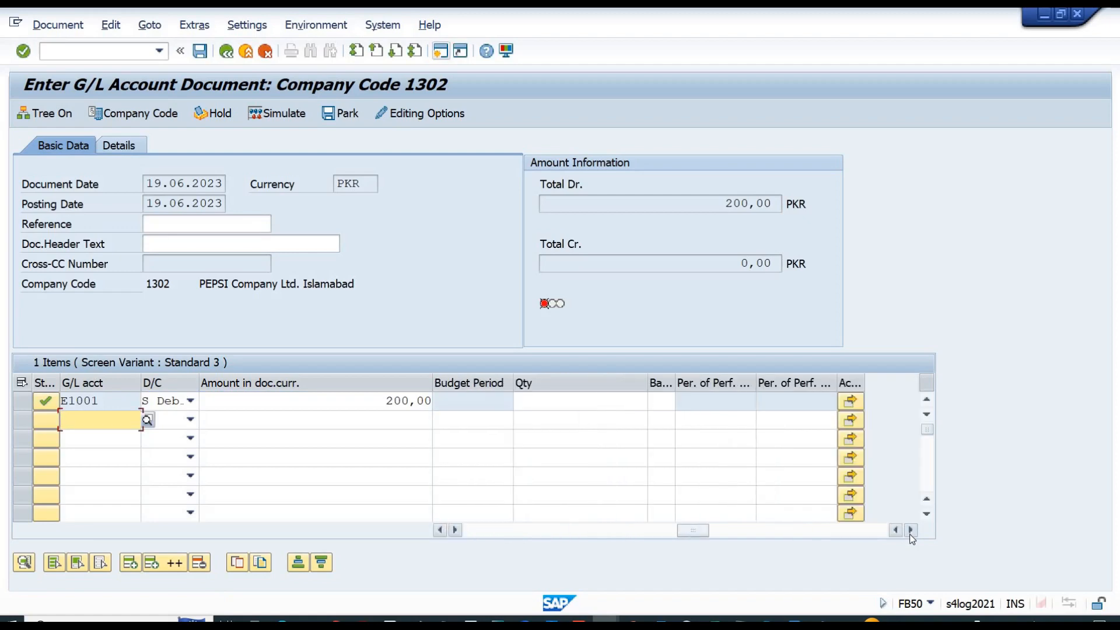
click(471, 530)
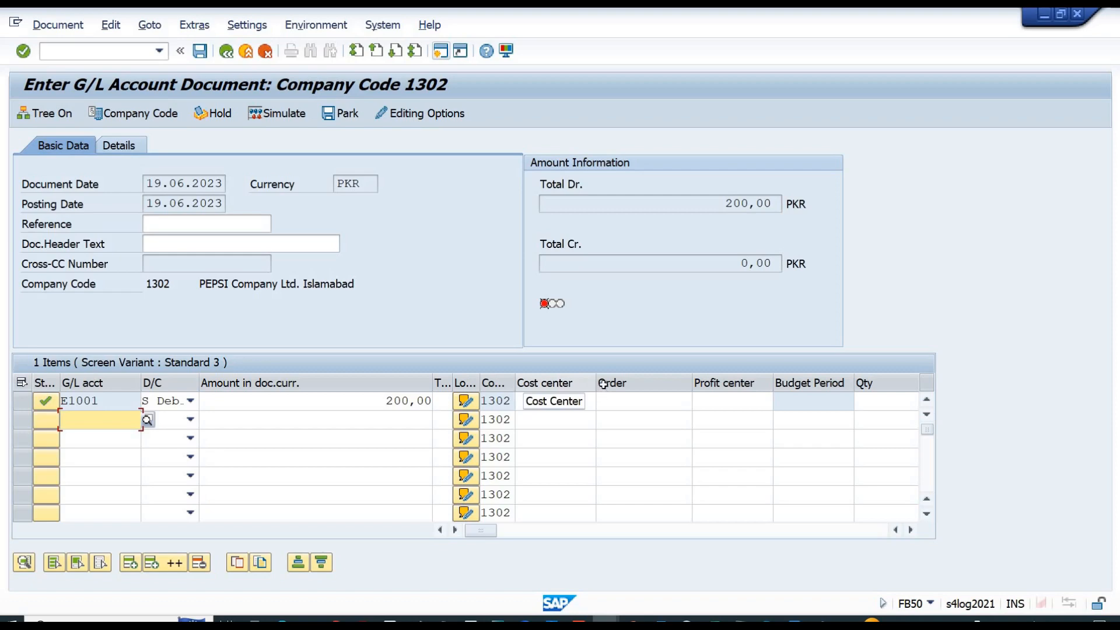
click(590, 399)
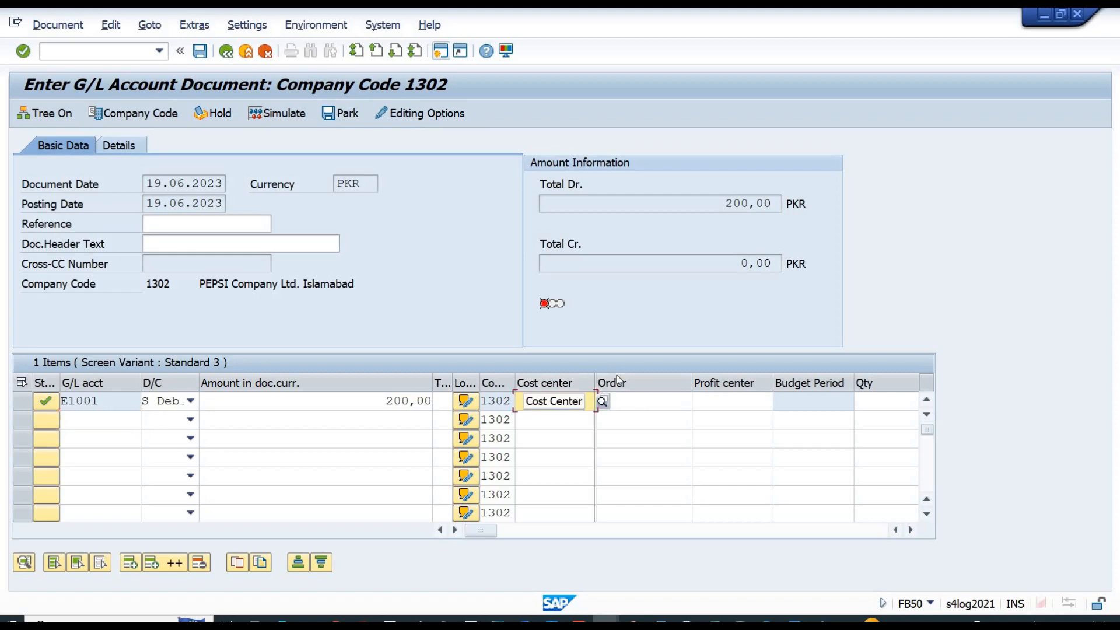
drag(594, 382, 611, 383)
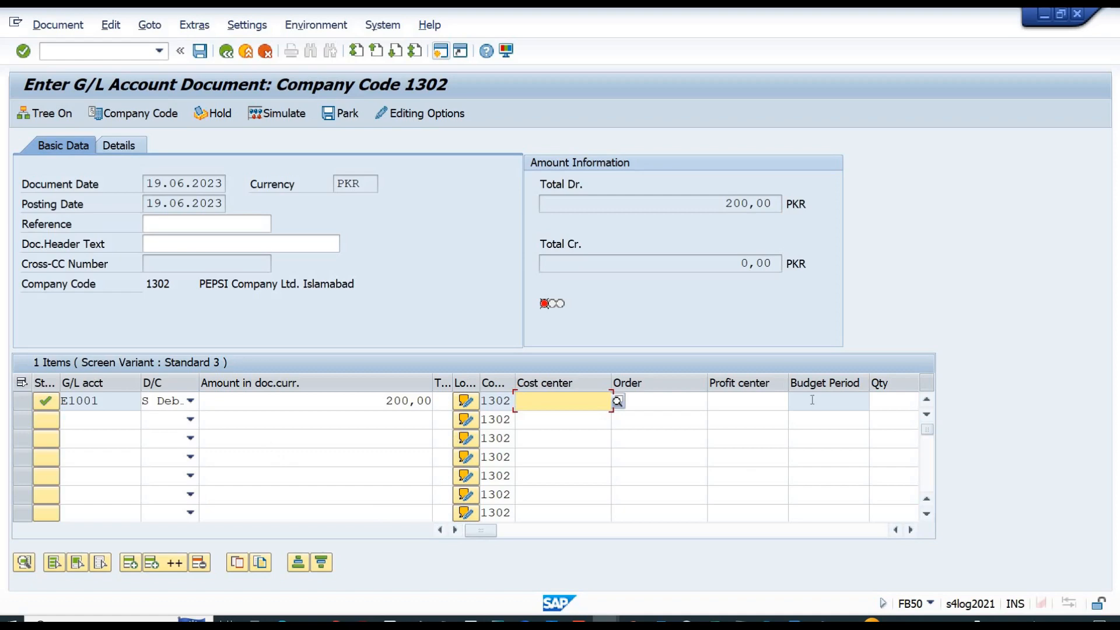
- Exit the G/L account document entry, discarding its data, and open F-02 - General Posting instead
click(247, 54)
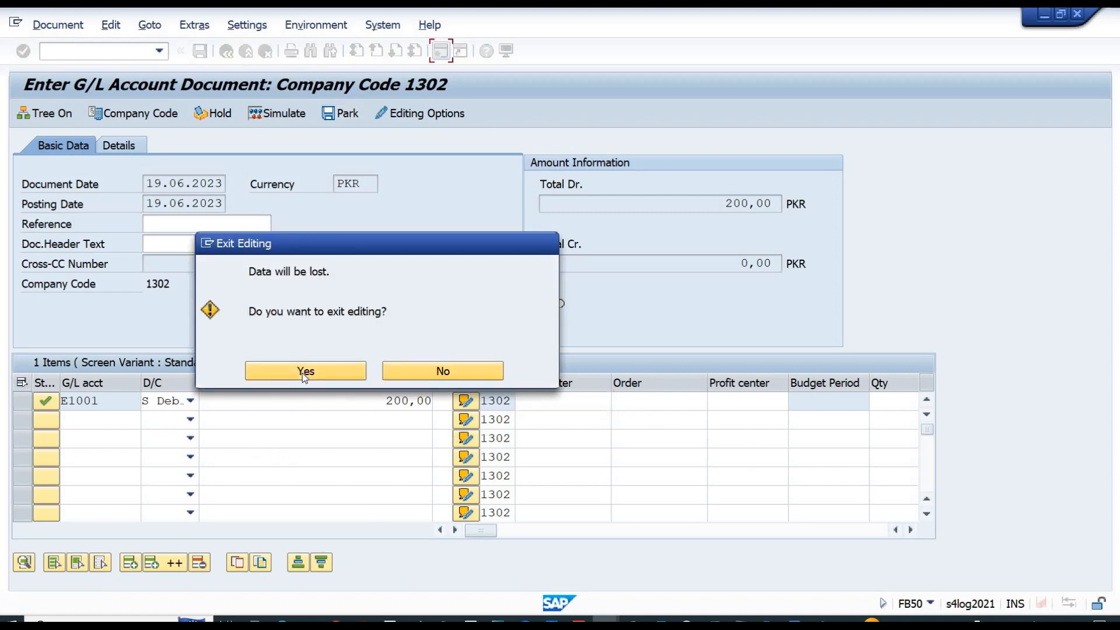
click(302, 373)
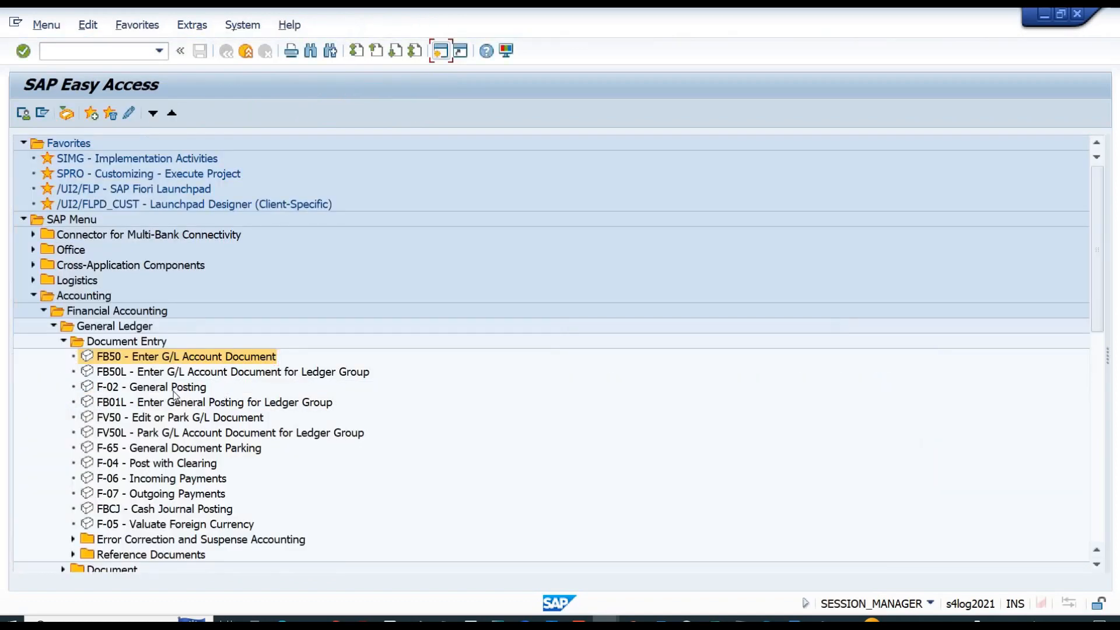
double_click(130, 392)
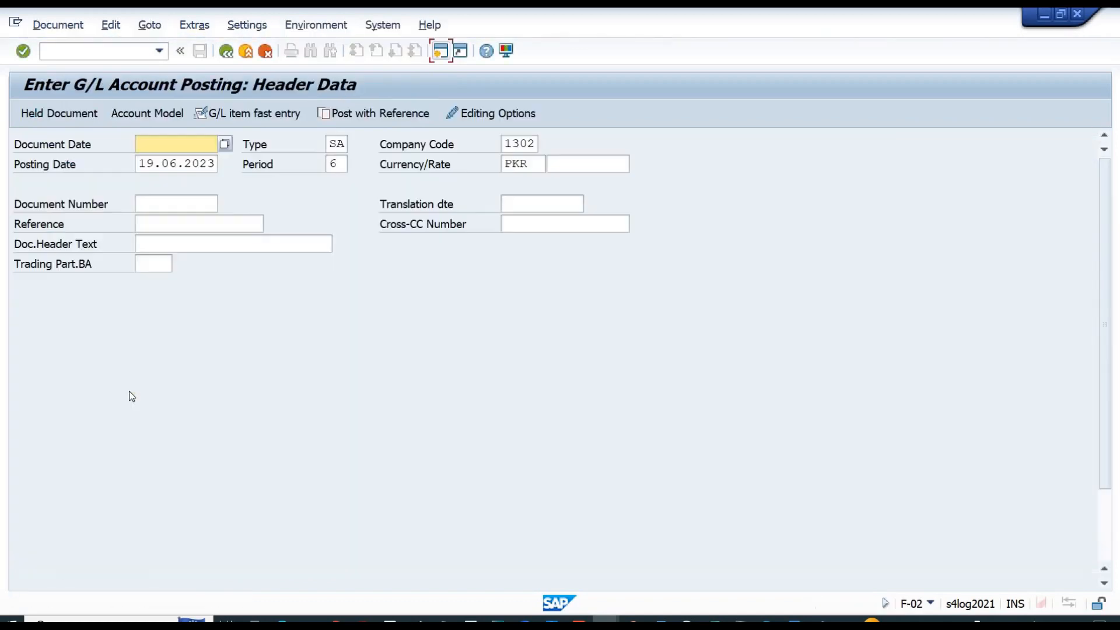
- Set the document date to 19.06.2023 and start the first line item with posting key 50 and account E1001
key(F4)
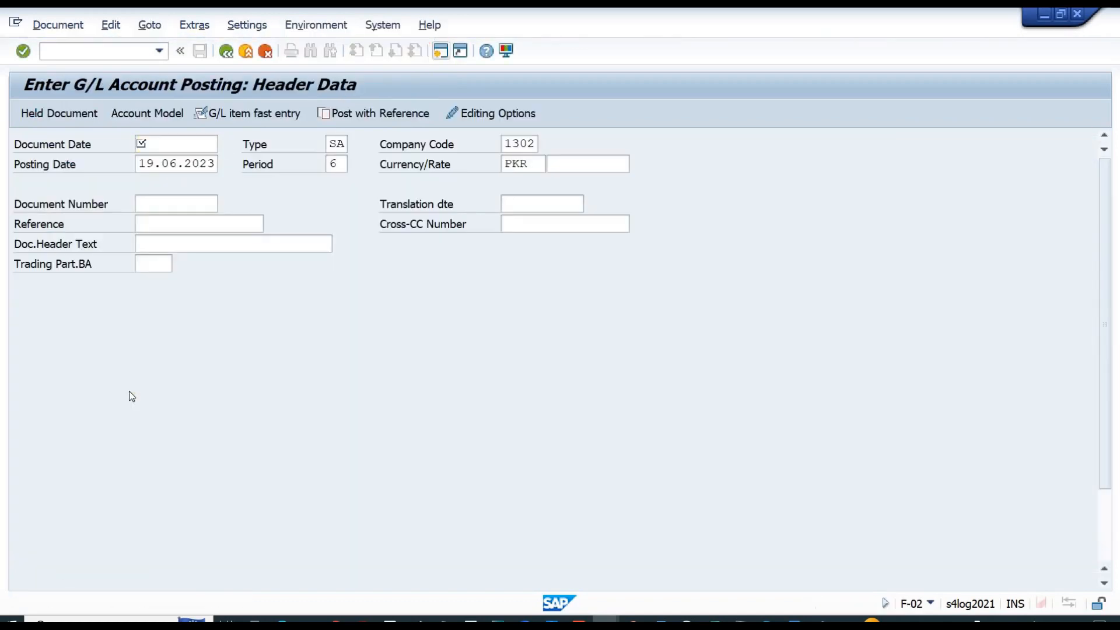
key(Return)
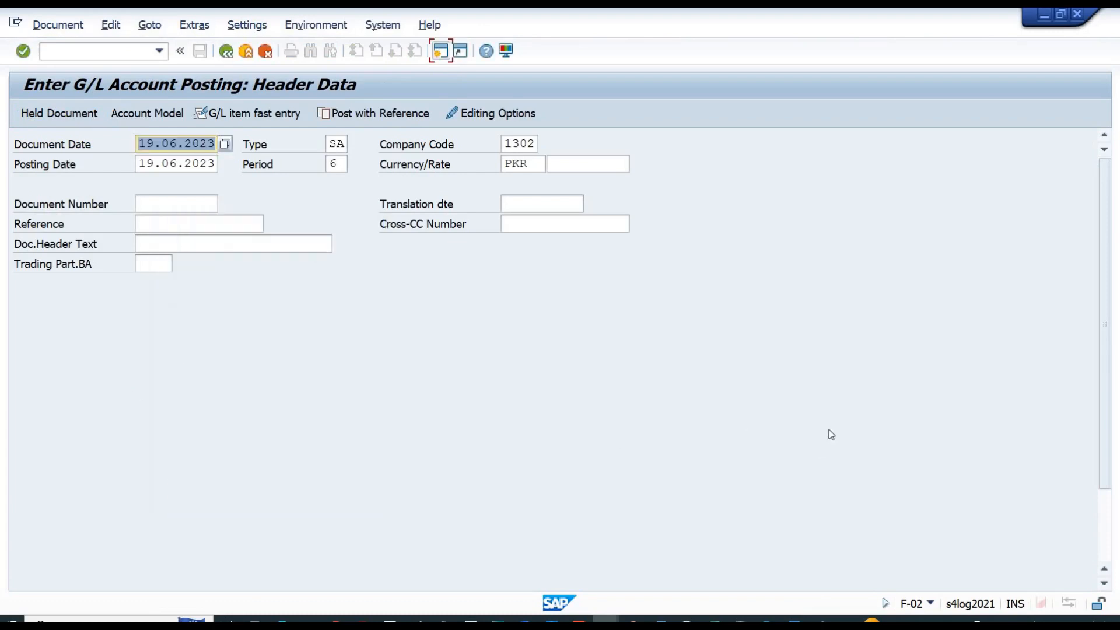
click(1108, 528)
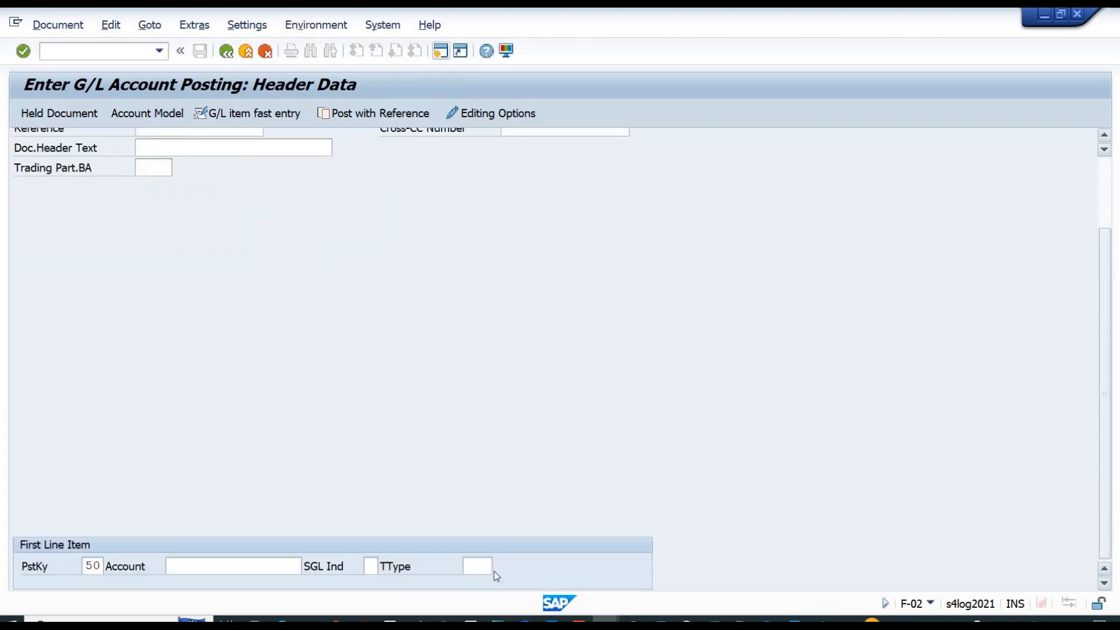
click(229, 567)
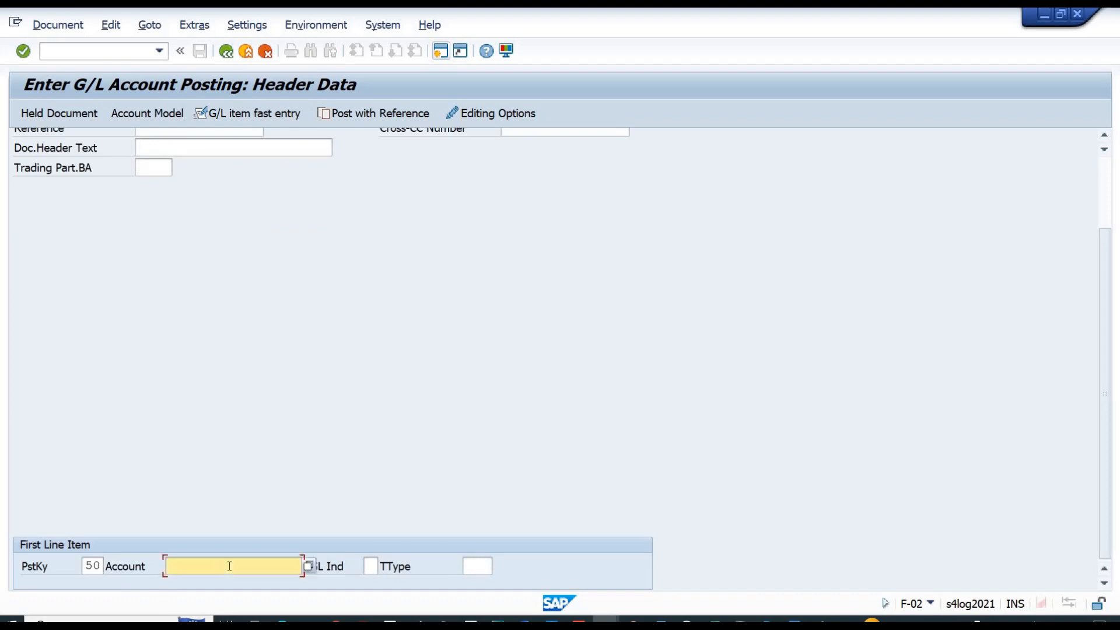
text(e1001)
key(Return)
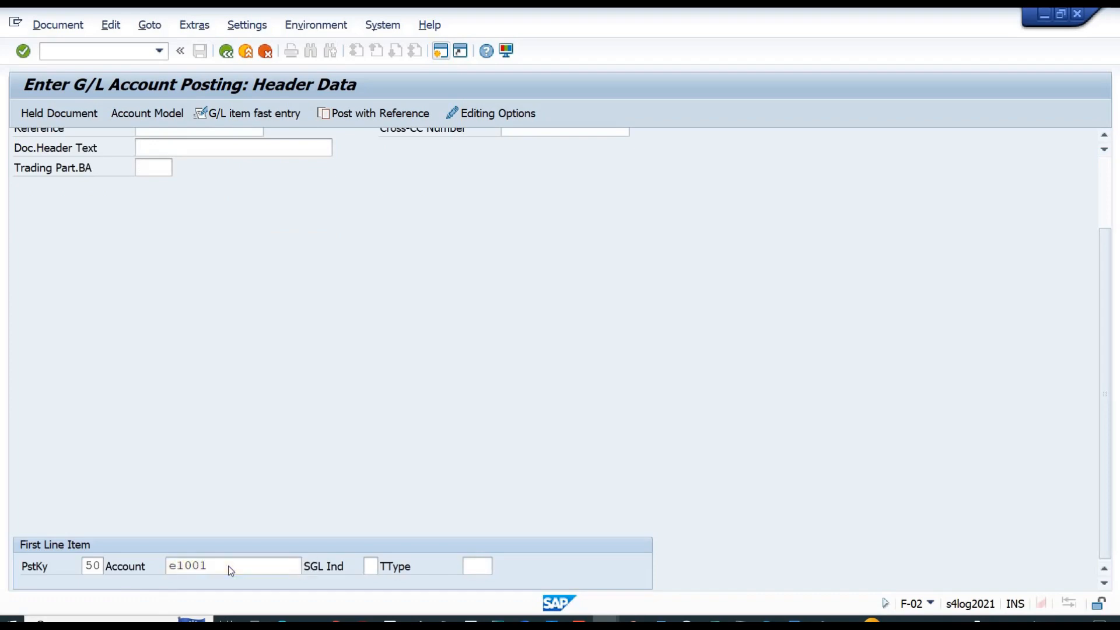
- Enter an amount of 200 and business area ISB for the E1001 credit item
text(200)
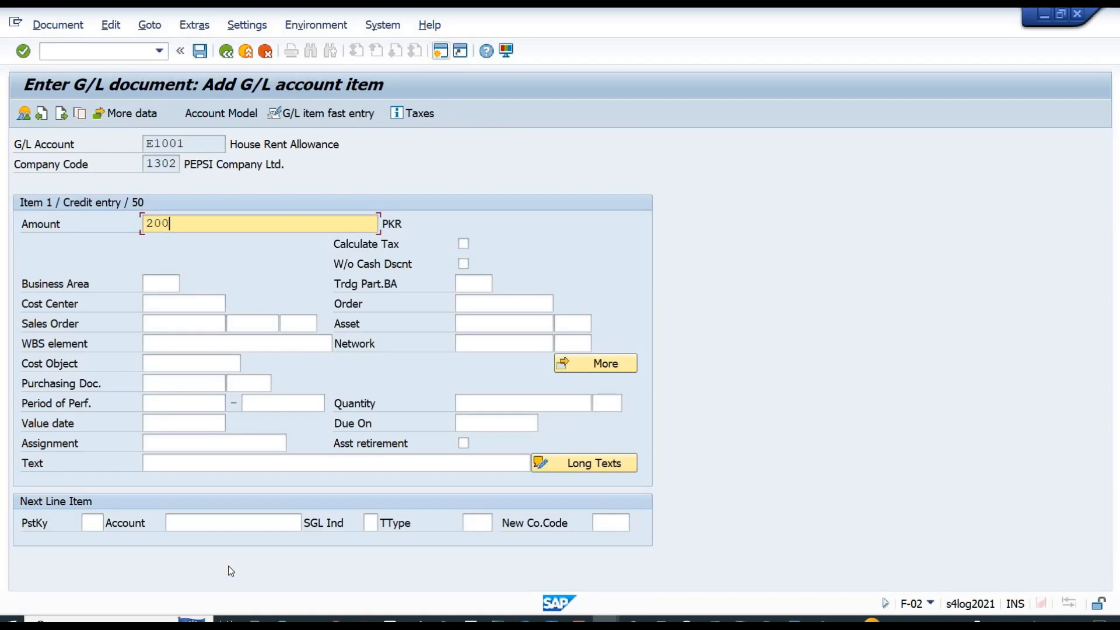
key(Return)
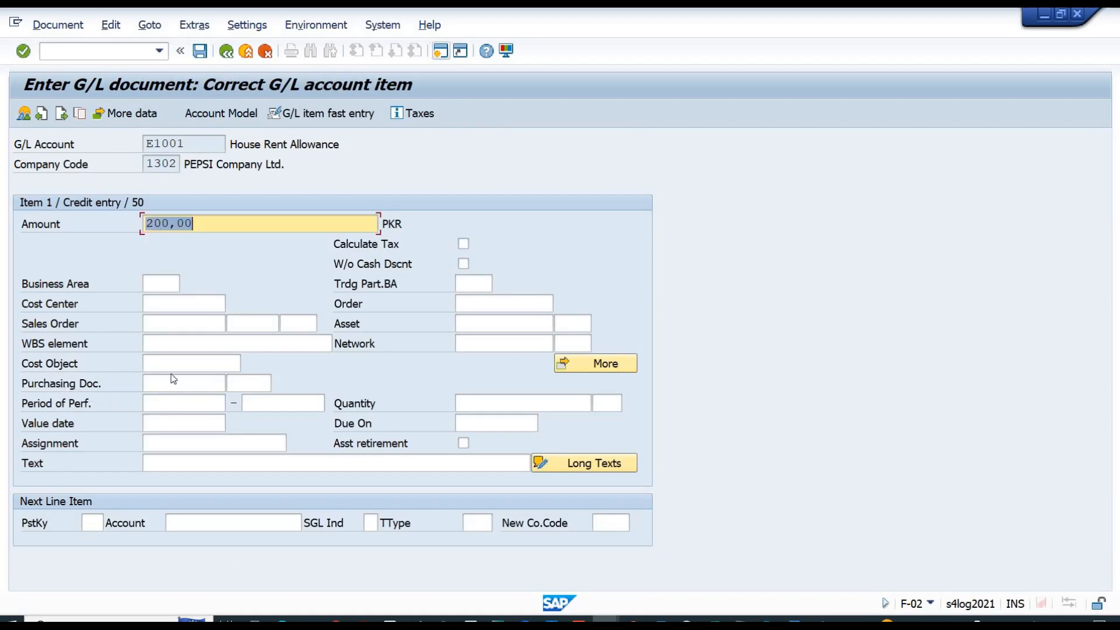
click(157, 280)
text(ISB)
key(Return)
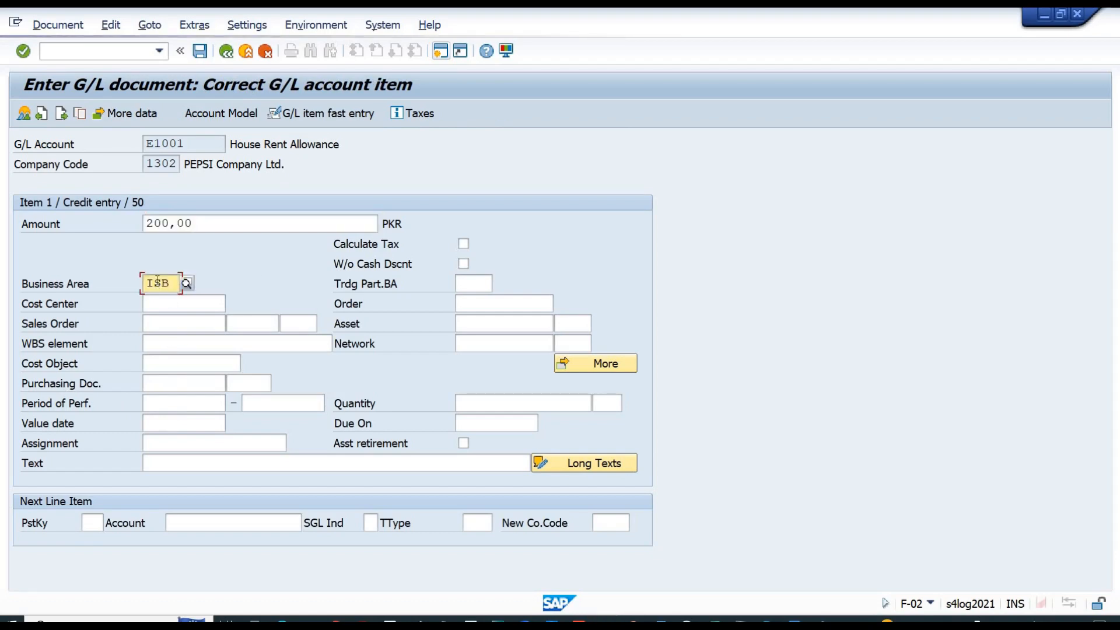
- Add a second line item with posting key 40 and account E1001
click(90, 520)
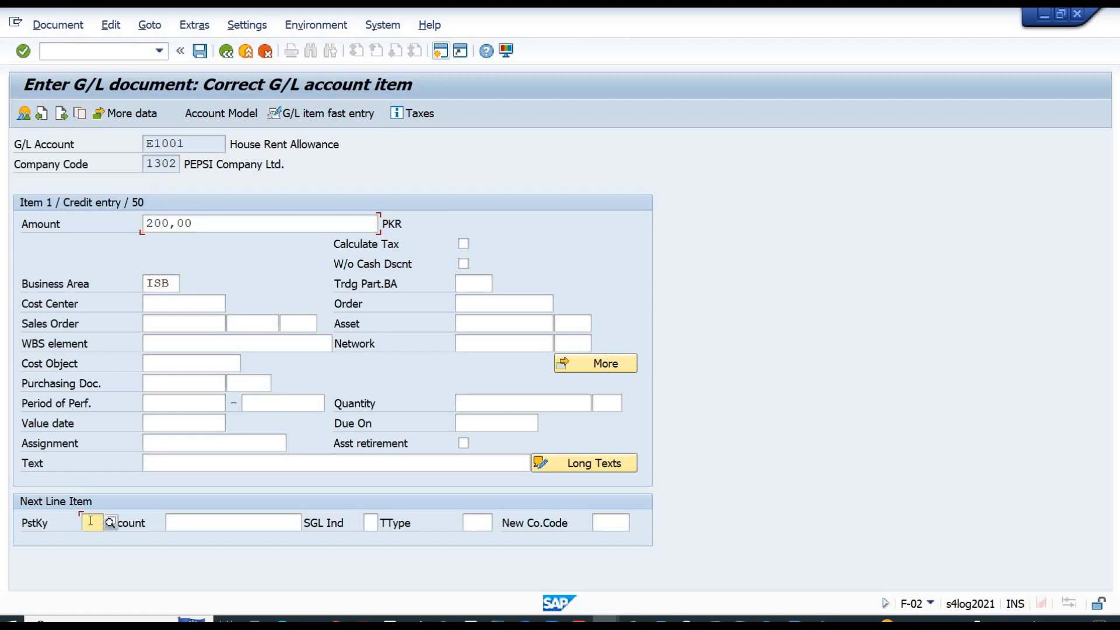
text(40)
key(Tab)
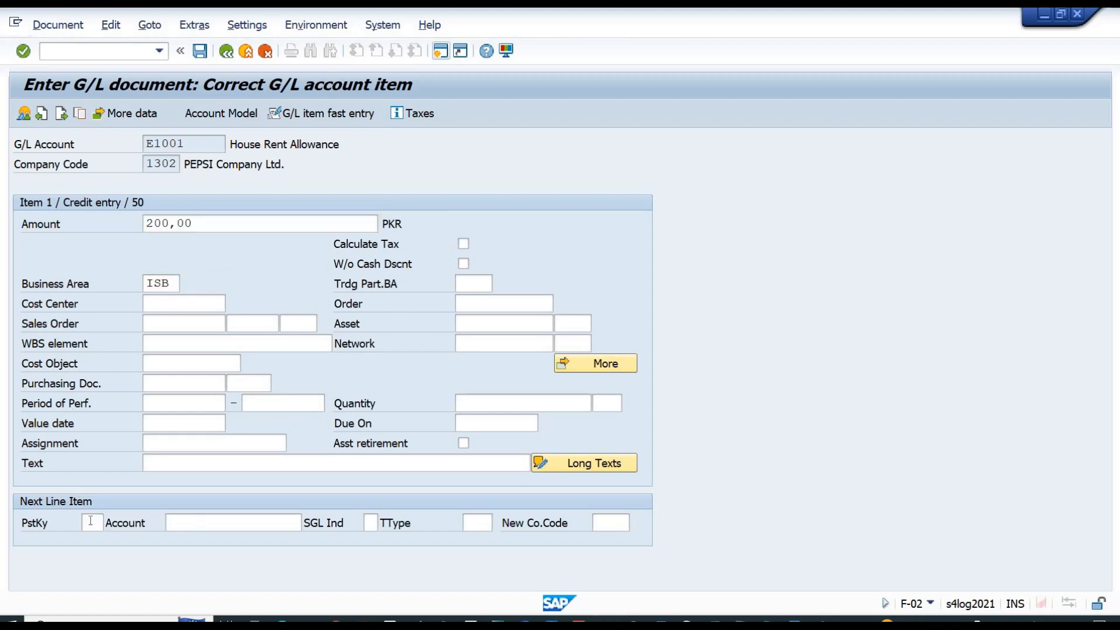
text(E)
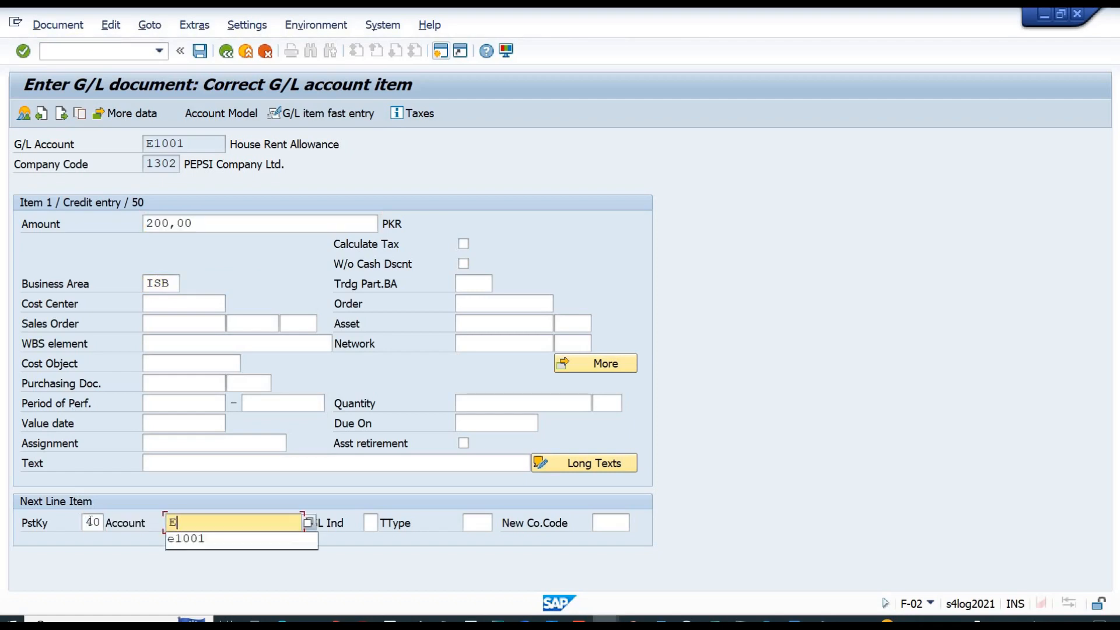
text(1001)
key(Return)
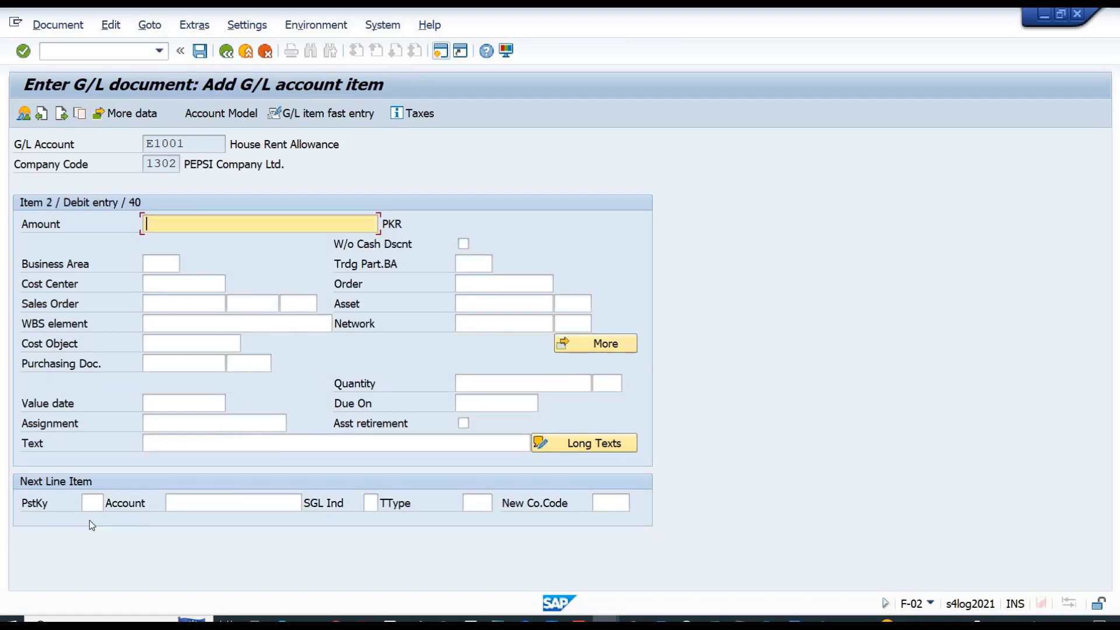
- Give the E1001 debit item an amount of 200 and business area LHR
key(Return)
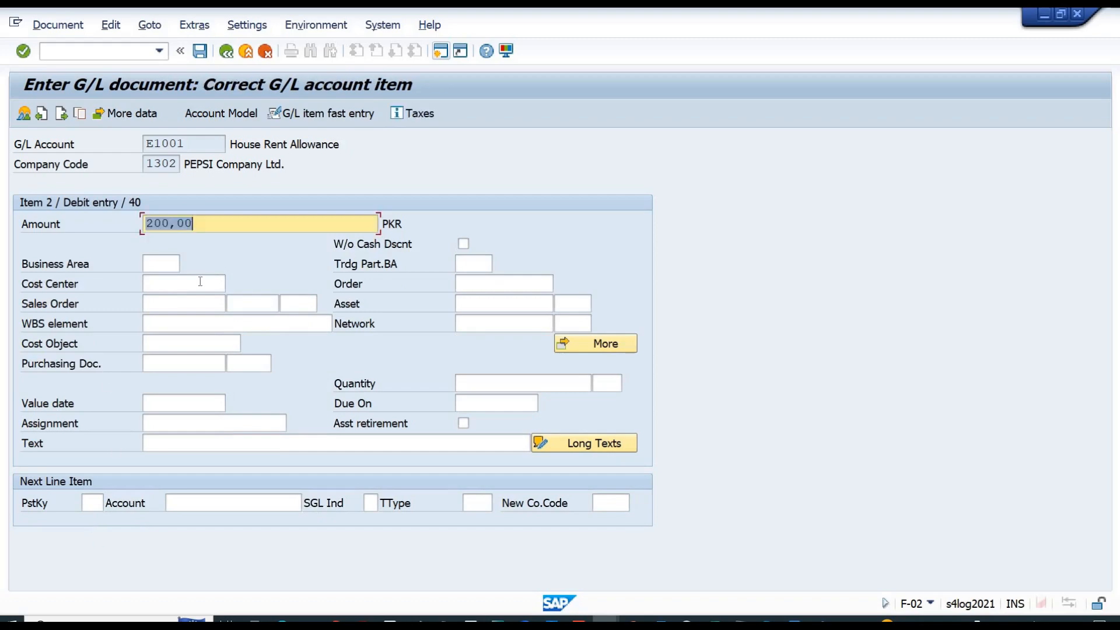
click(159, 265)
text(HR)
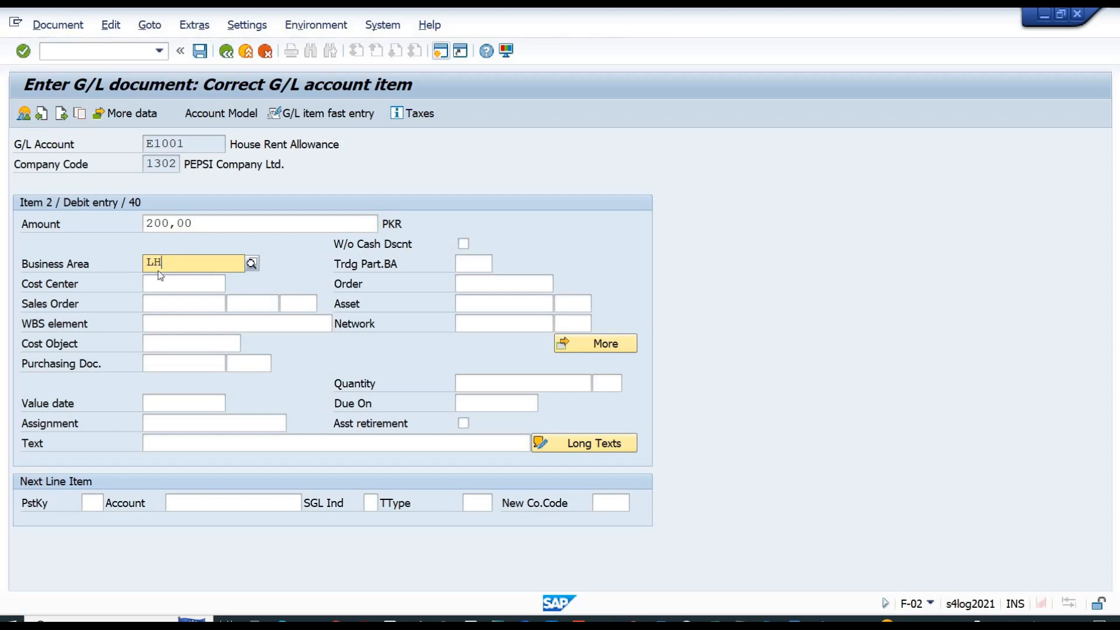
key(Return)
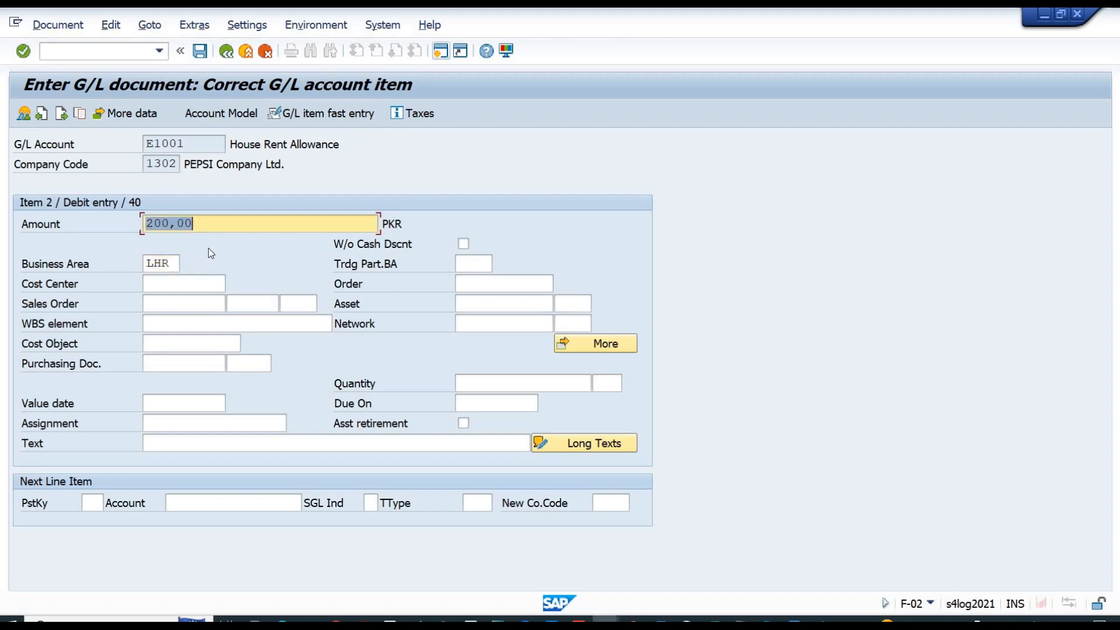
- Simulate the document and check the business areas of its two line items in the overview
click(59, 27)
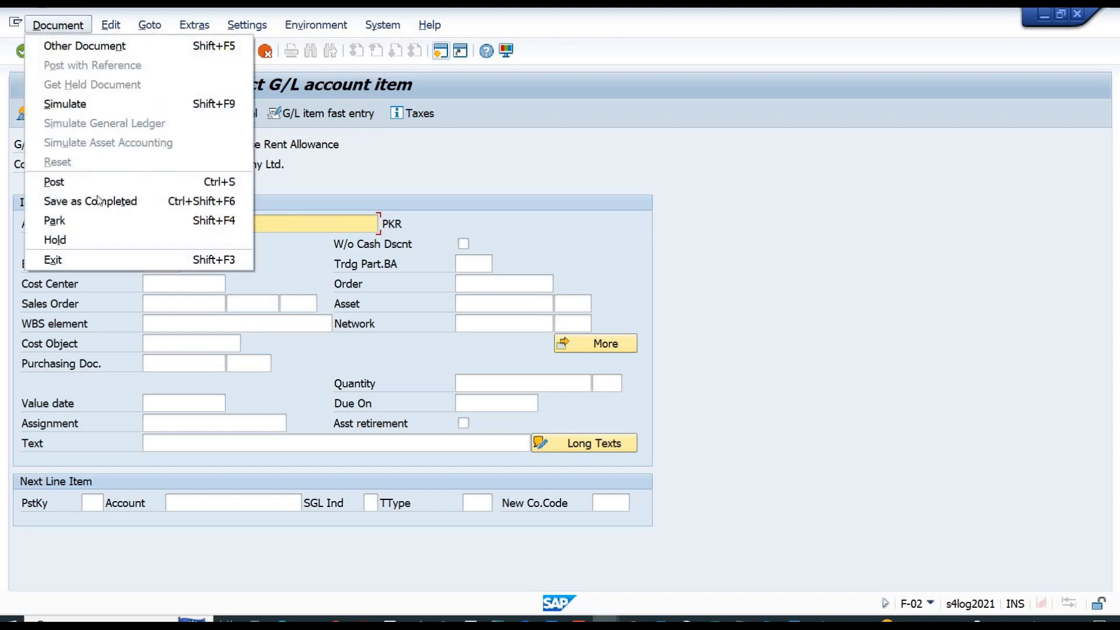
click(80, 110)
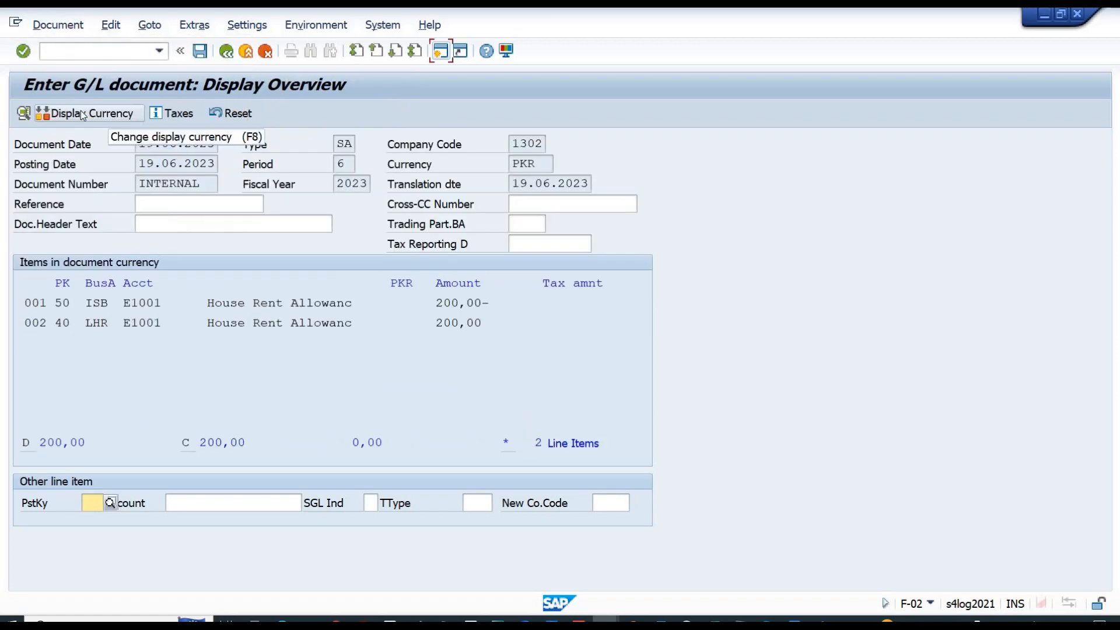
click(58, 25)
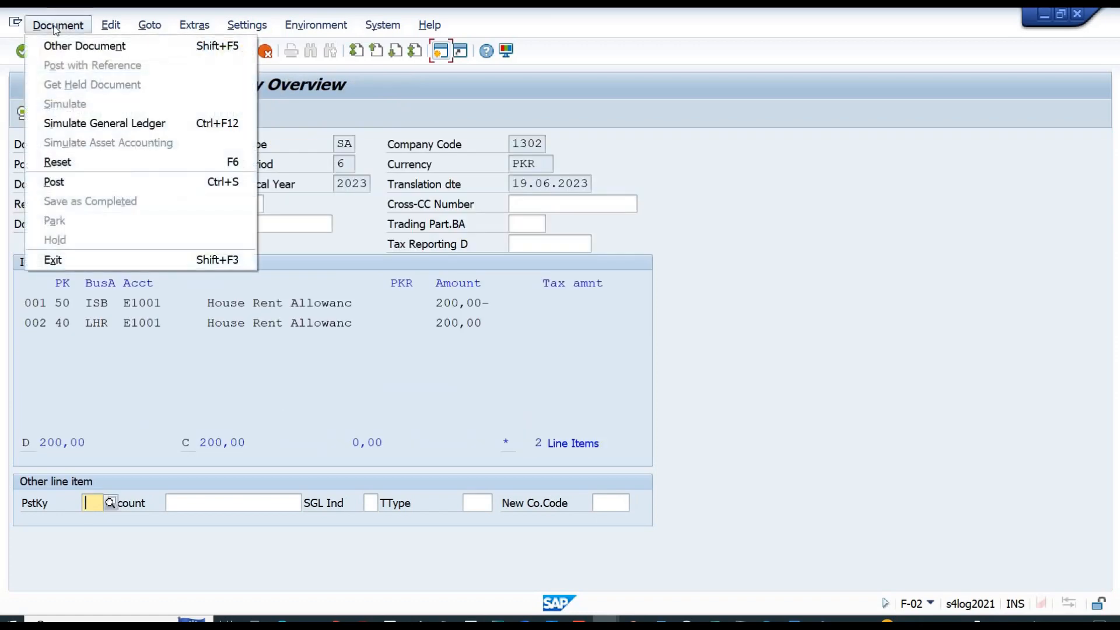
click(334, 114)
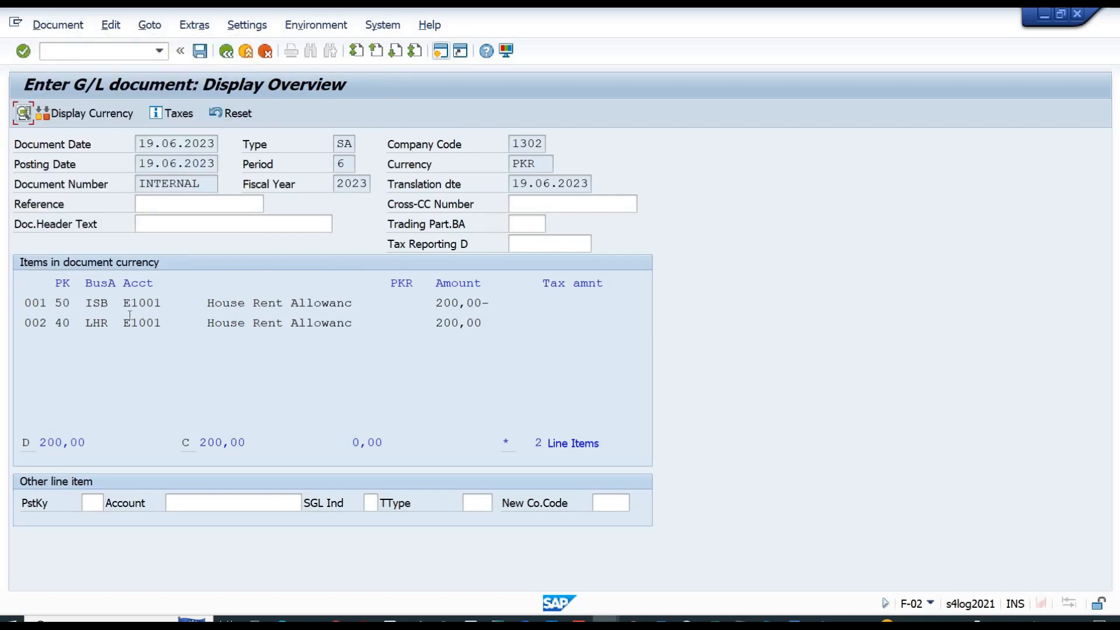
mouse_move(79, 304)
mouse_down()
mouse_move(109, 304)
mouse_move(79, 323)
mouse_up()
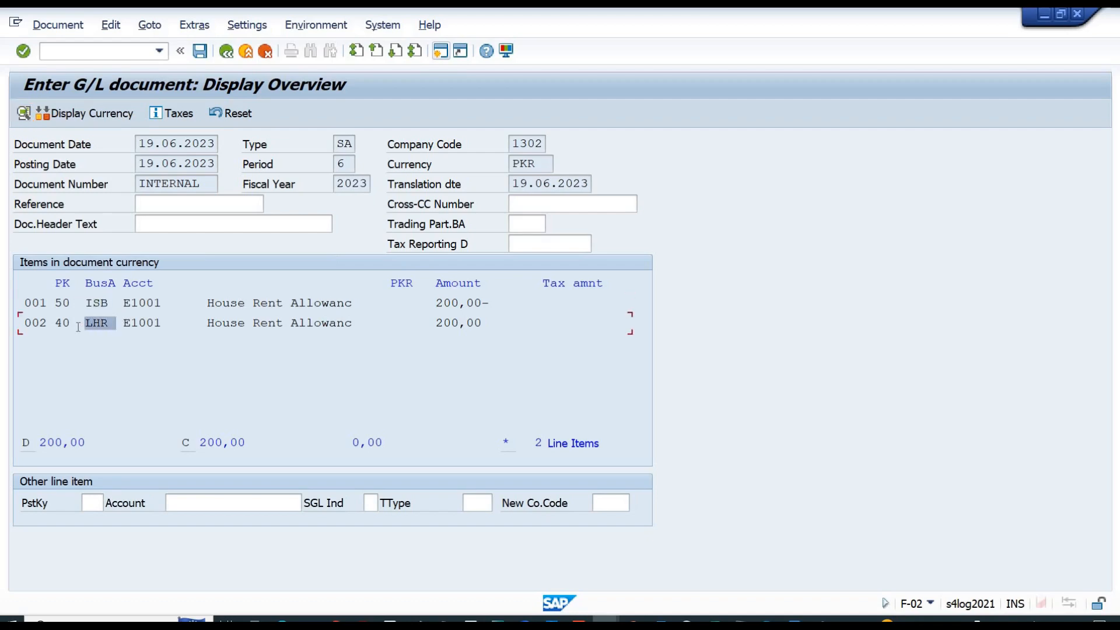
- Simulate the general ledger and examine the E1003 Zero Balance A/c lines and the columns available for the layout
click(58, 24)
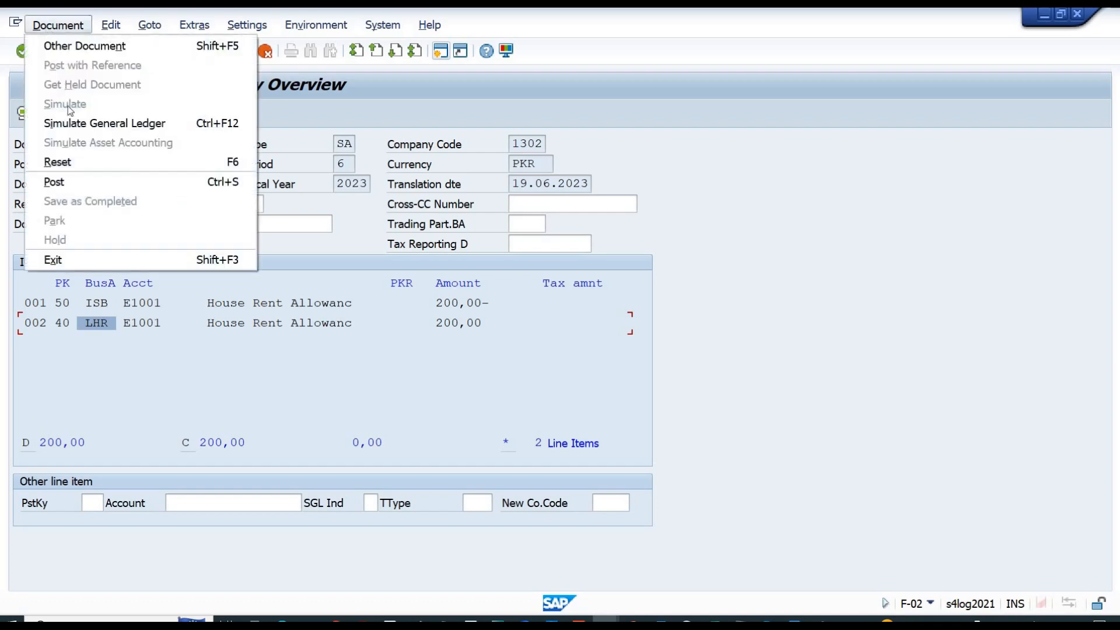
click(73, 122)
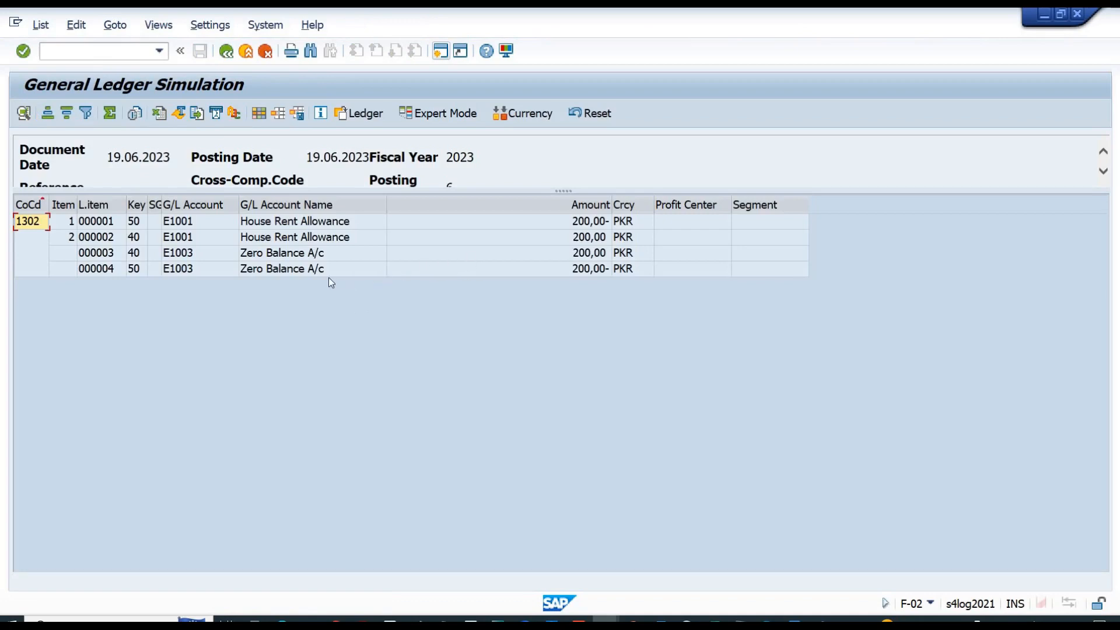
click(271, 254)
click(276, 270)
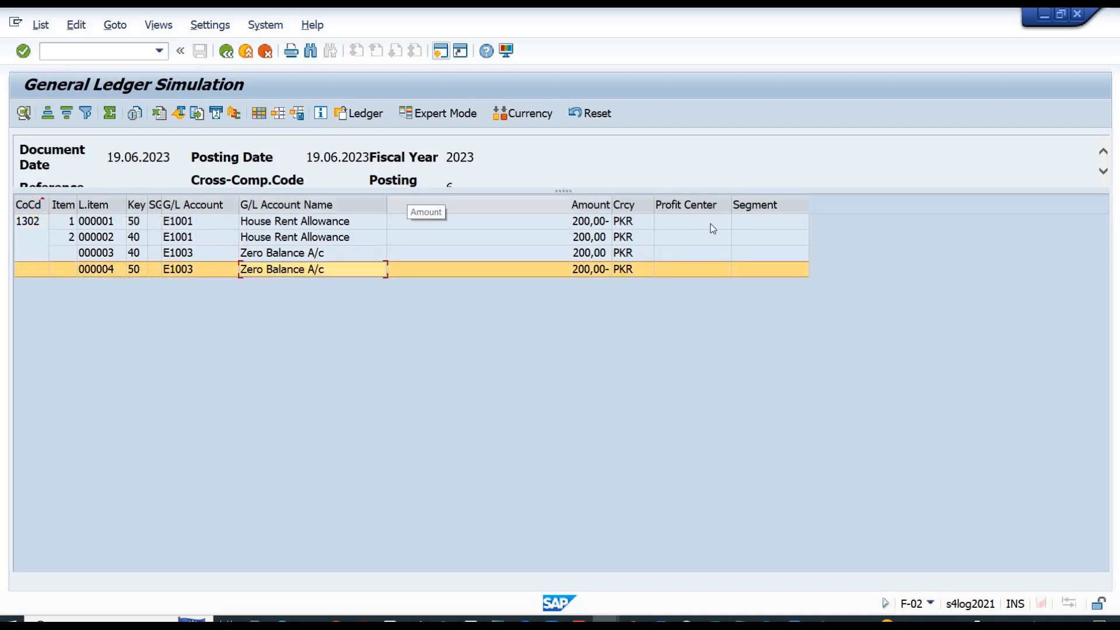
click(259, 115)
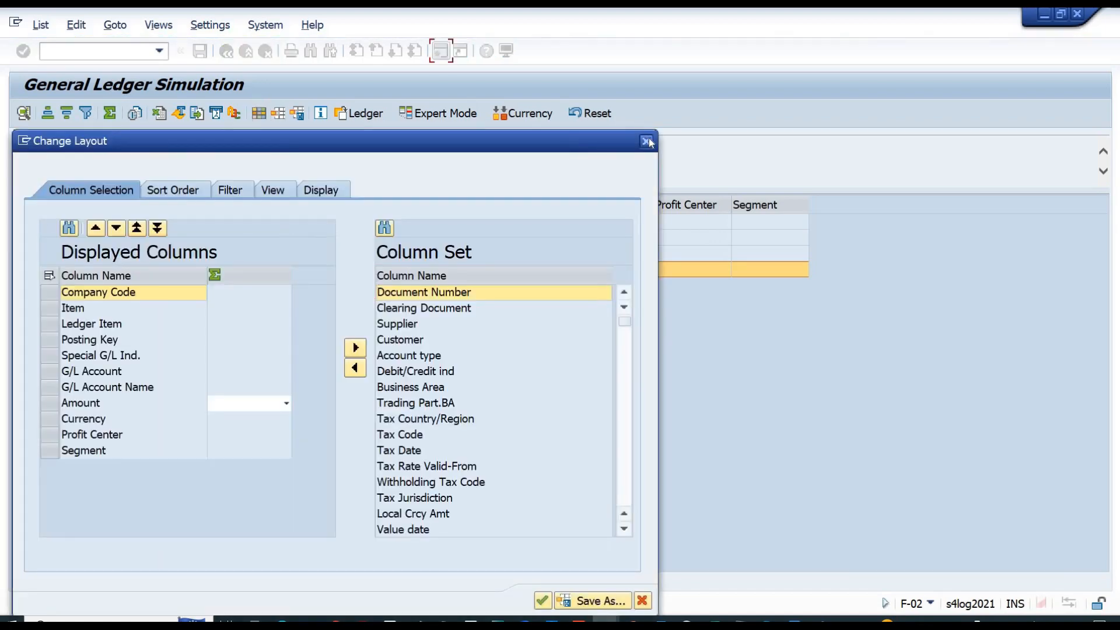
click(648, 142)
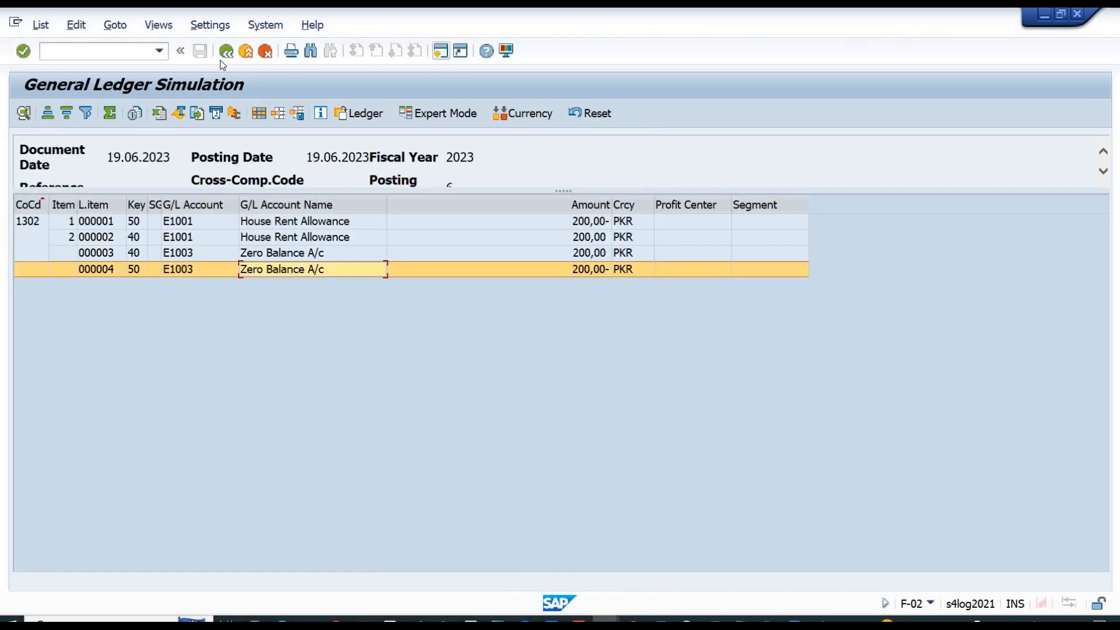
- Leave the simulation, post the document and exit General Posting
click(226, 53)
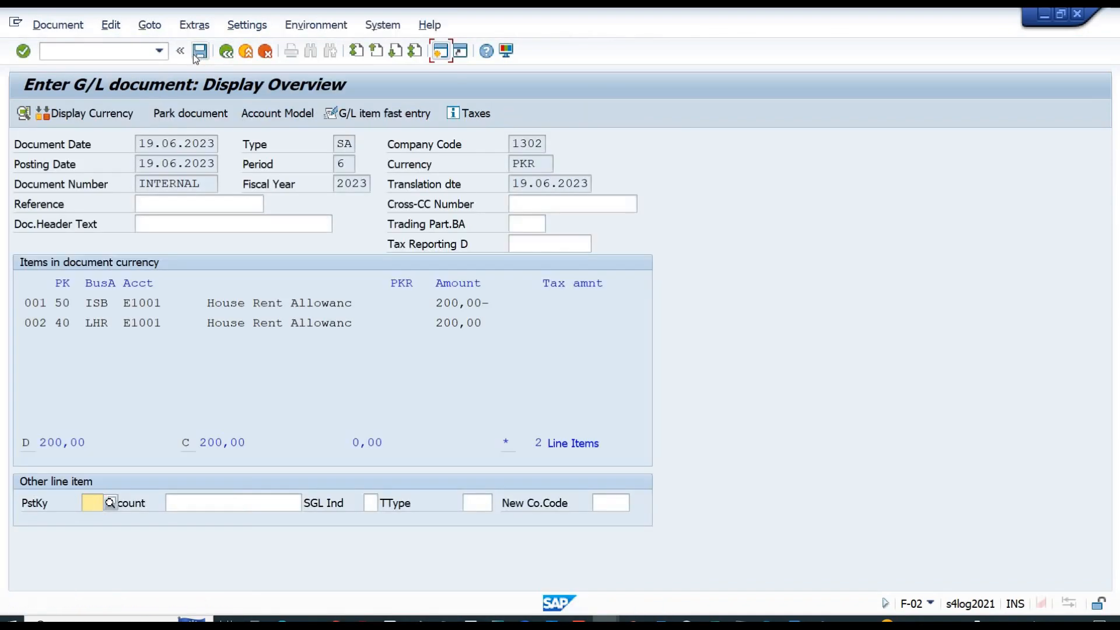
click(194, 54)
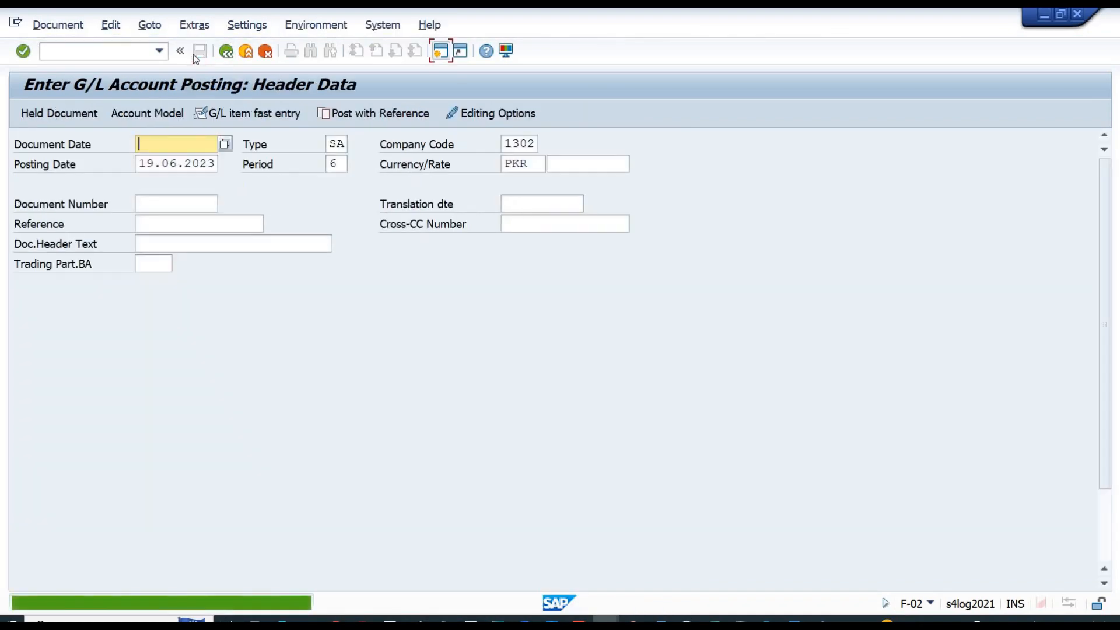
click(247, 53)
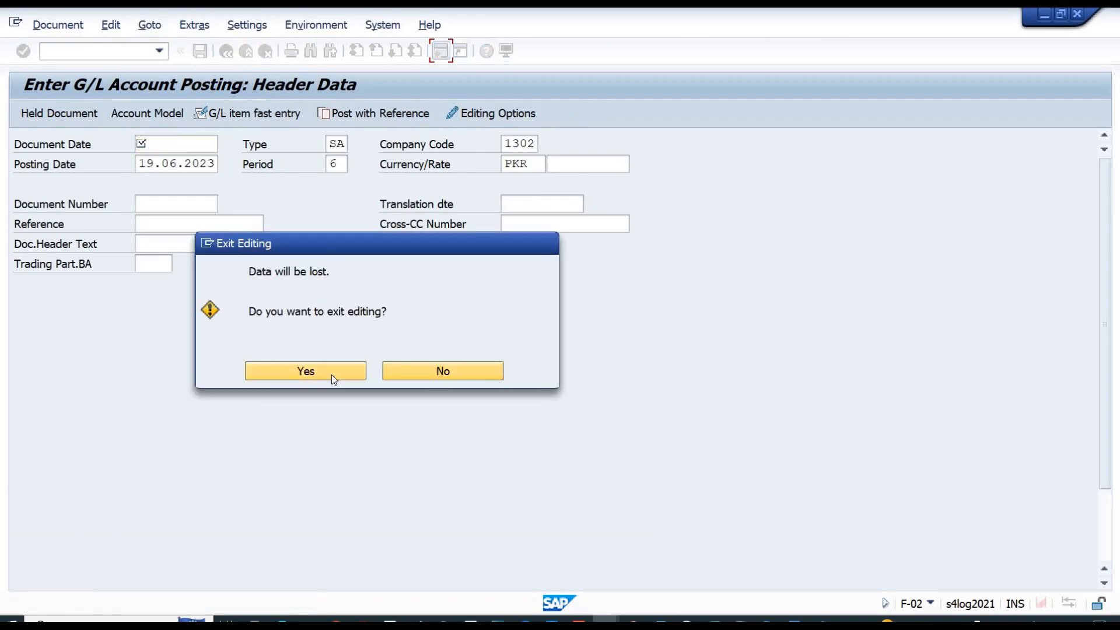
click(331, 375)
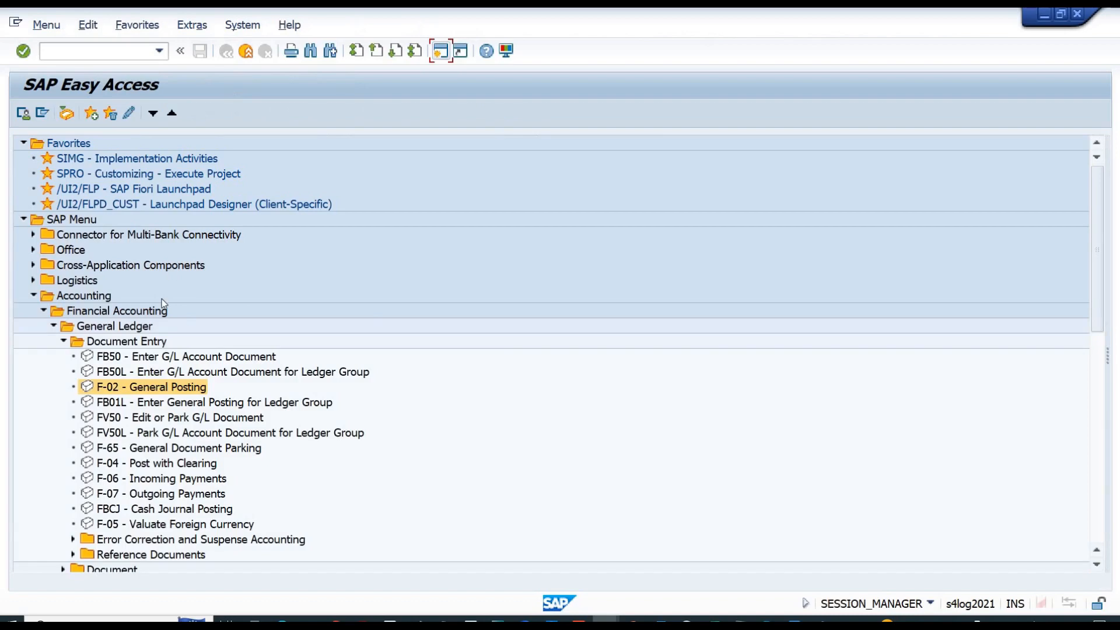
- Open FB03 - Display from the General Ledger's Document folder and display the document just posted
key(Left)
key(Left)
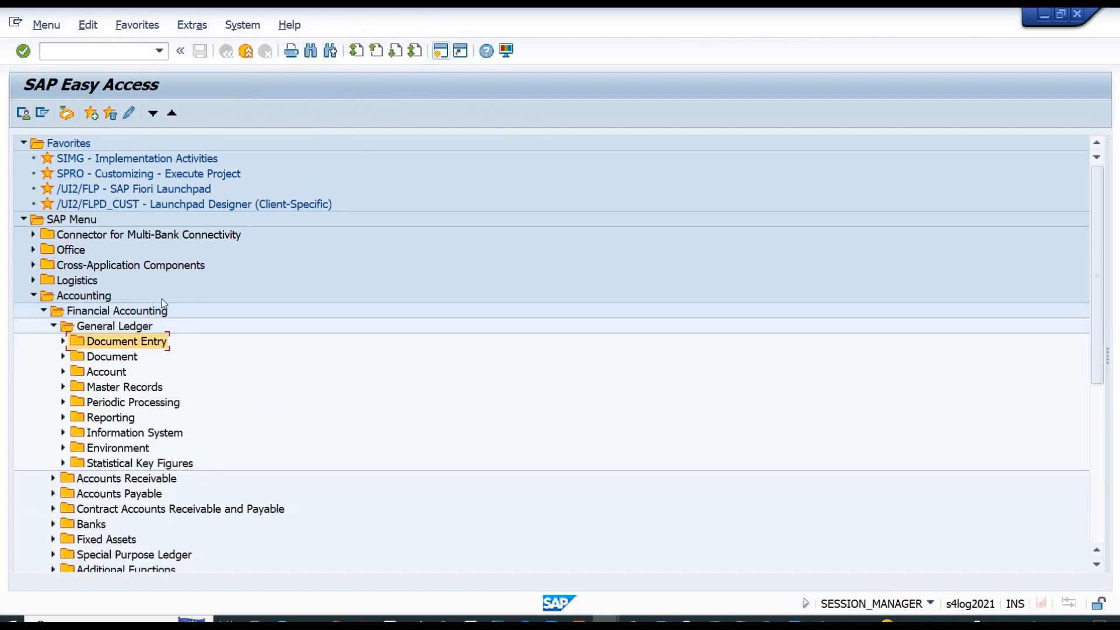
key(Down)
key(Right)
key(Down)
key(Down)
key(Down)
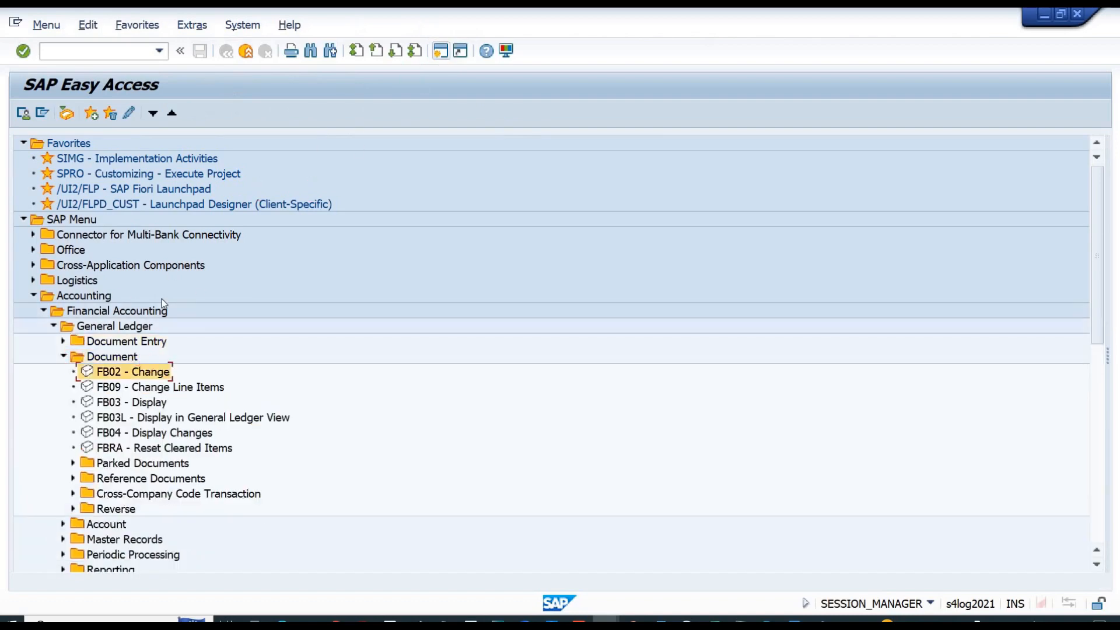
double_click(126, 401)
key(Return)
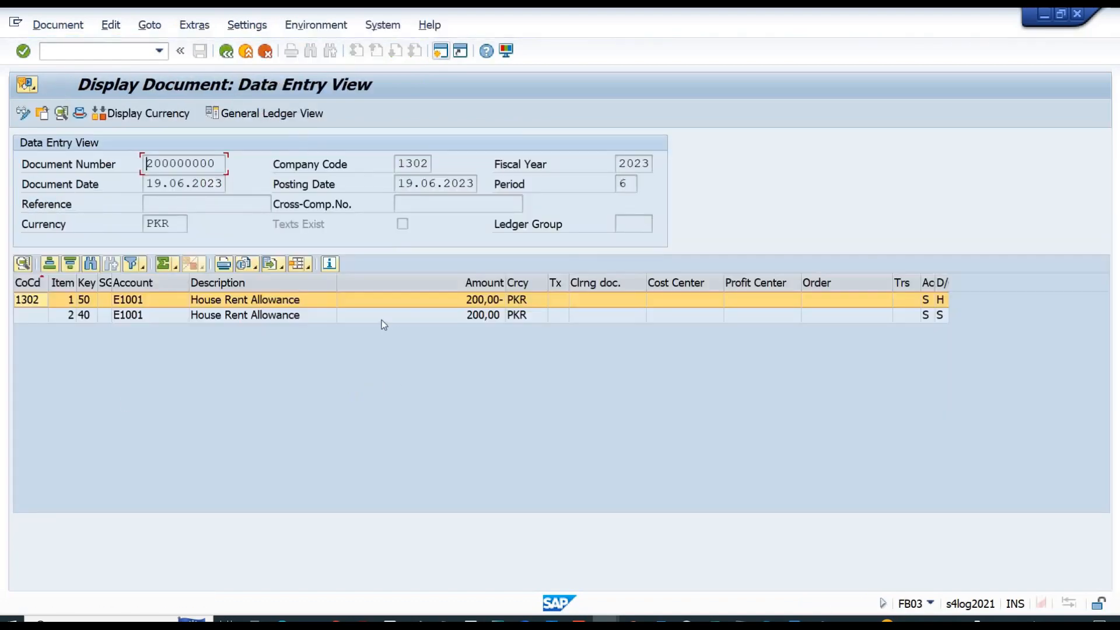
- Add the Business Area column to the line item layout of the document's data entry view
click(380, 319)
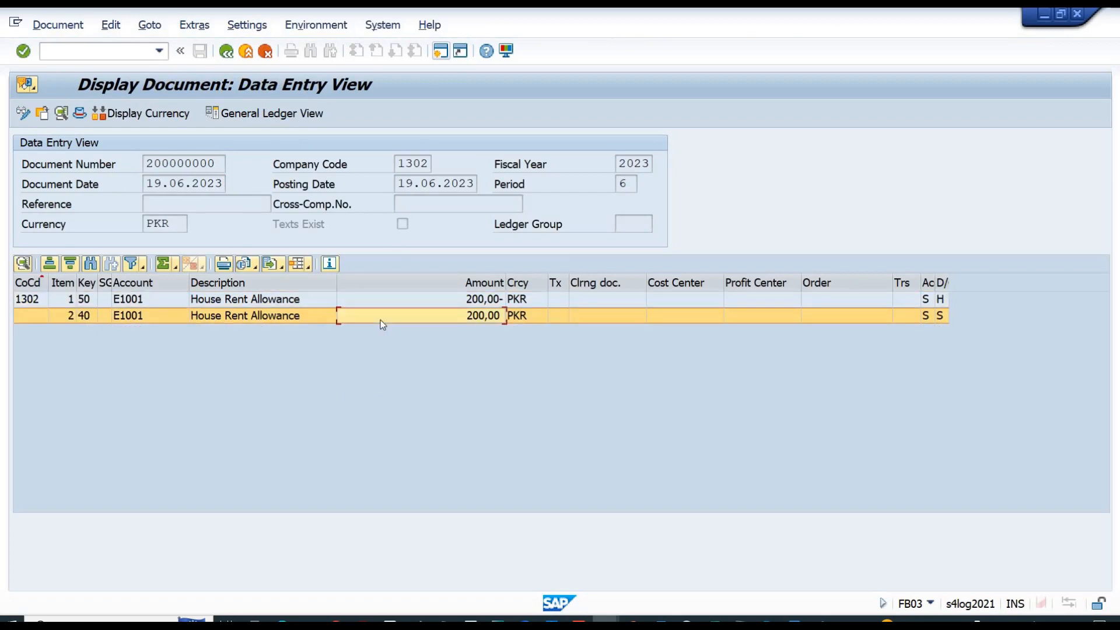
click(307, 266)
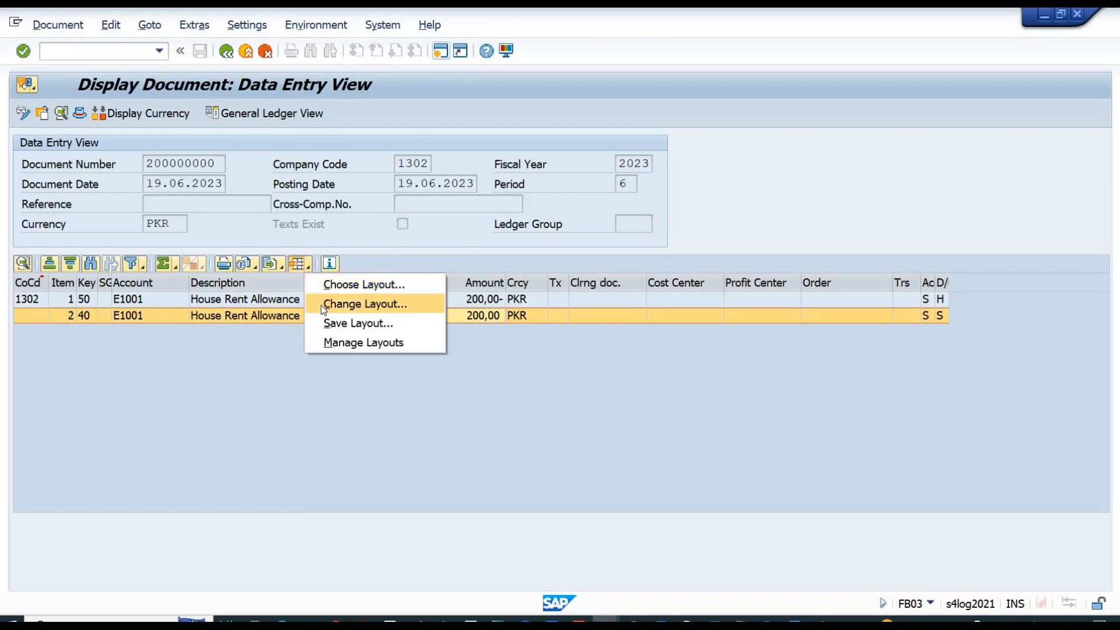
click(324, 304)
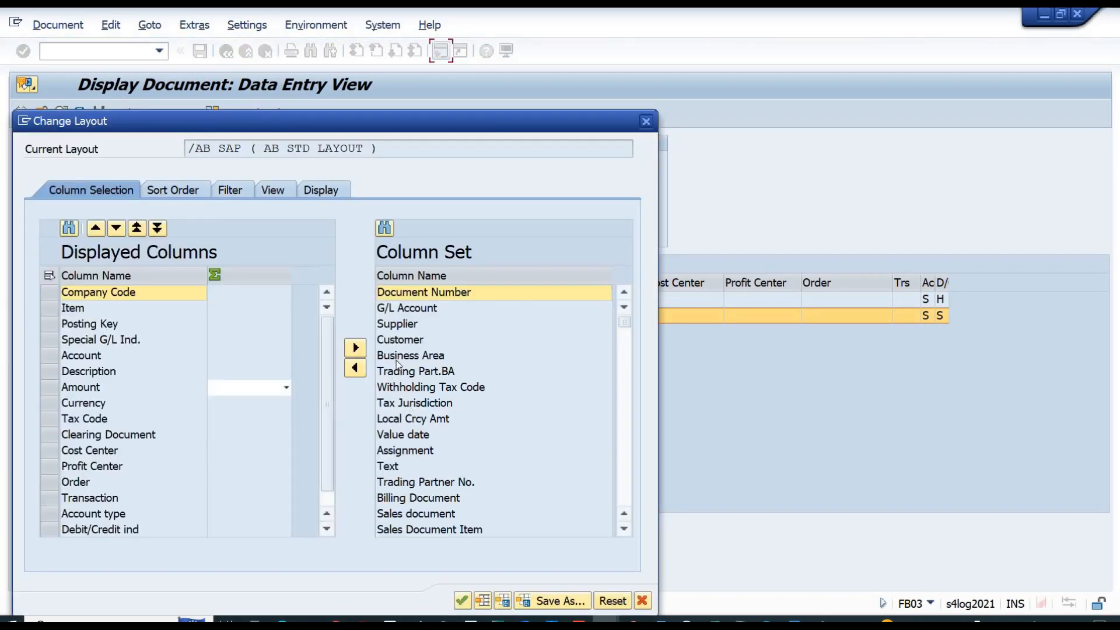
click(409, 355)
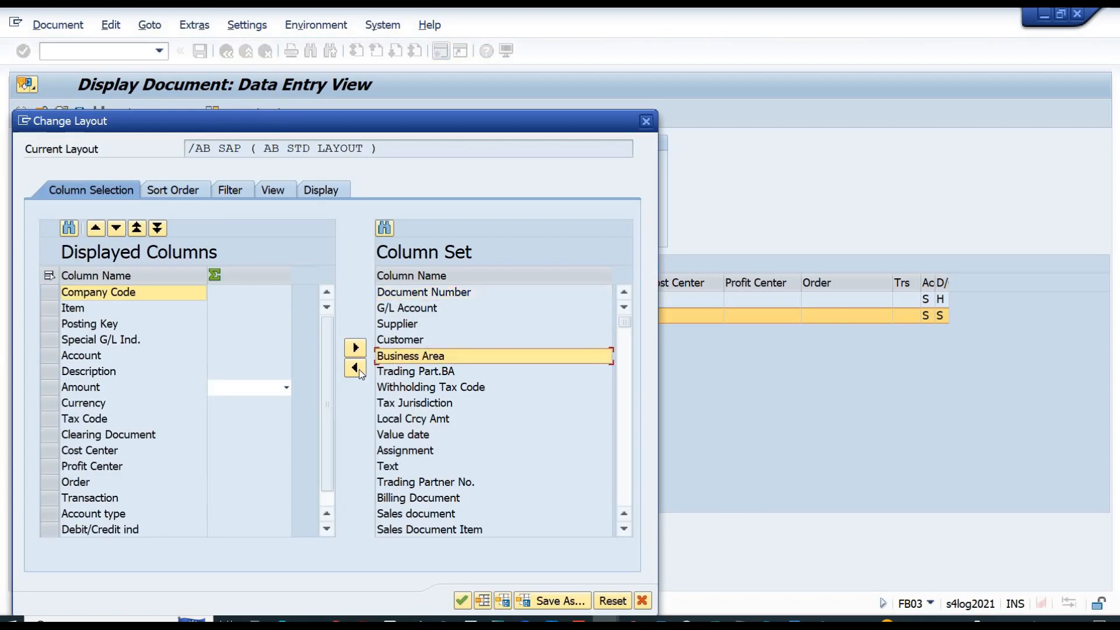
click(355, 368)
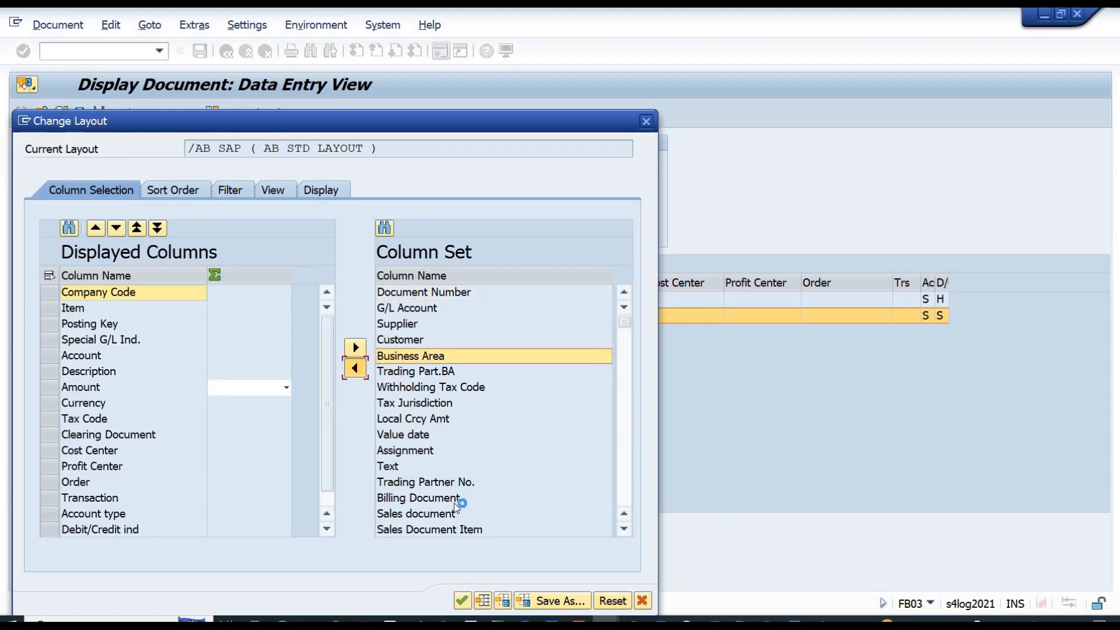
click(462, 600)
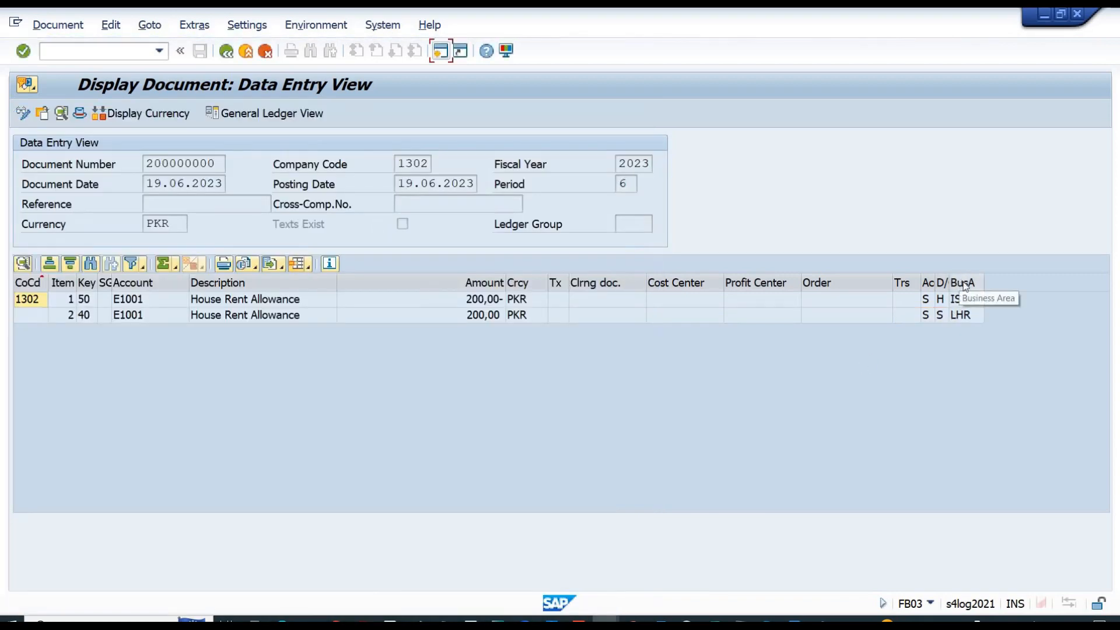
- Open the details of line item 2 and return to the data entry view
click(966, 282)
double_click(566, 312)
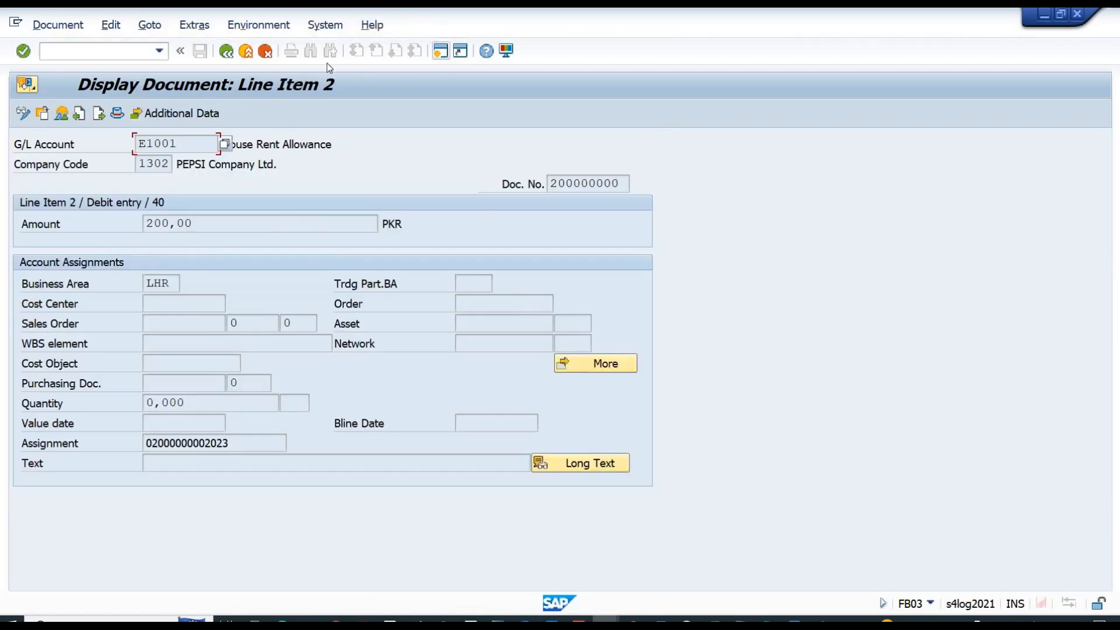
click(227, 51)
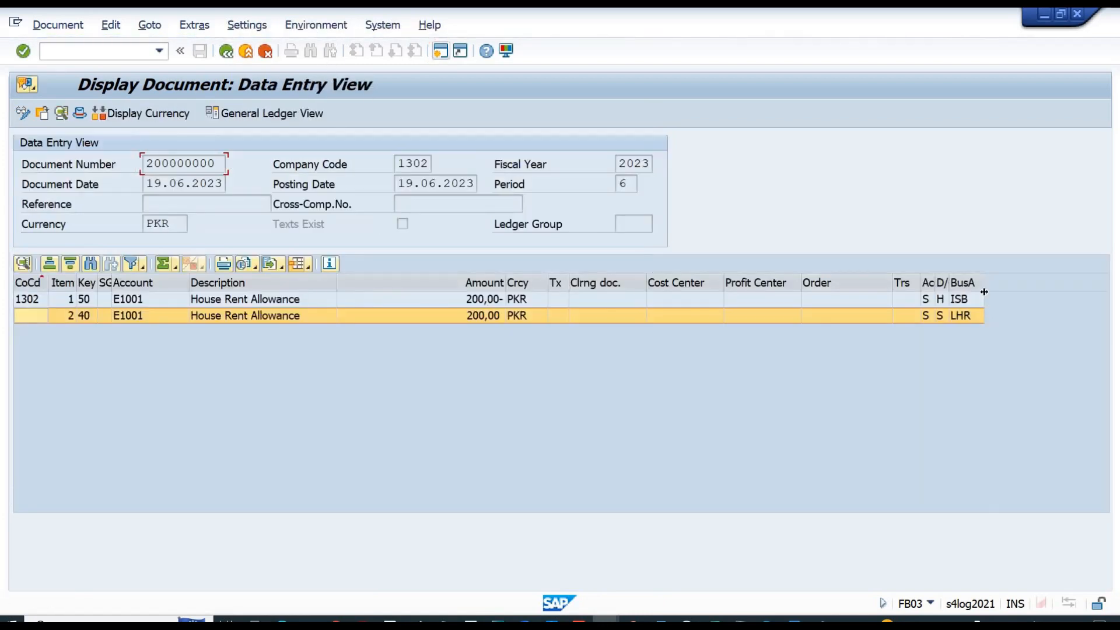
- Move the Business Area column directly before the clearing document column and check both line items' business areas and amounts
click(966, 283)
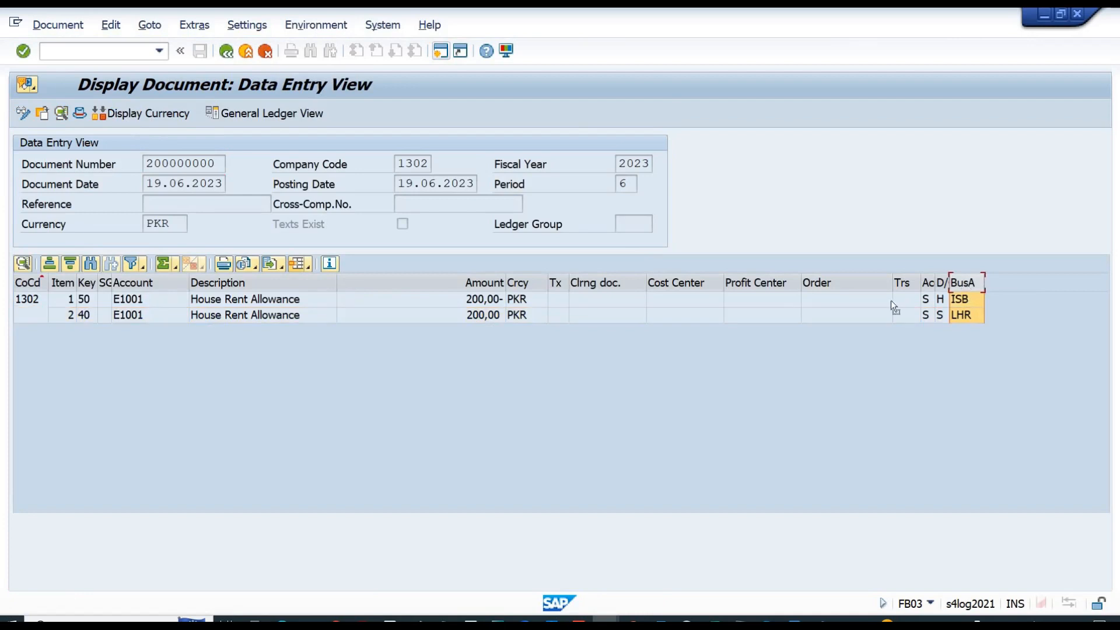
drag(797, 329, 592, 317)
click(582, 301)
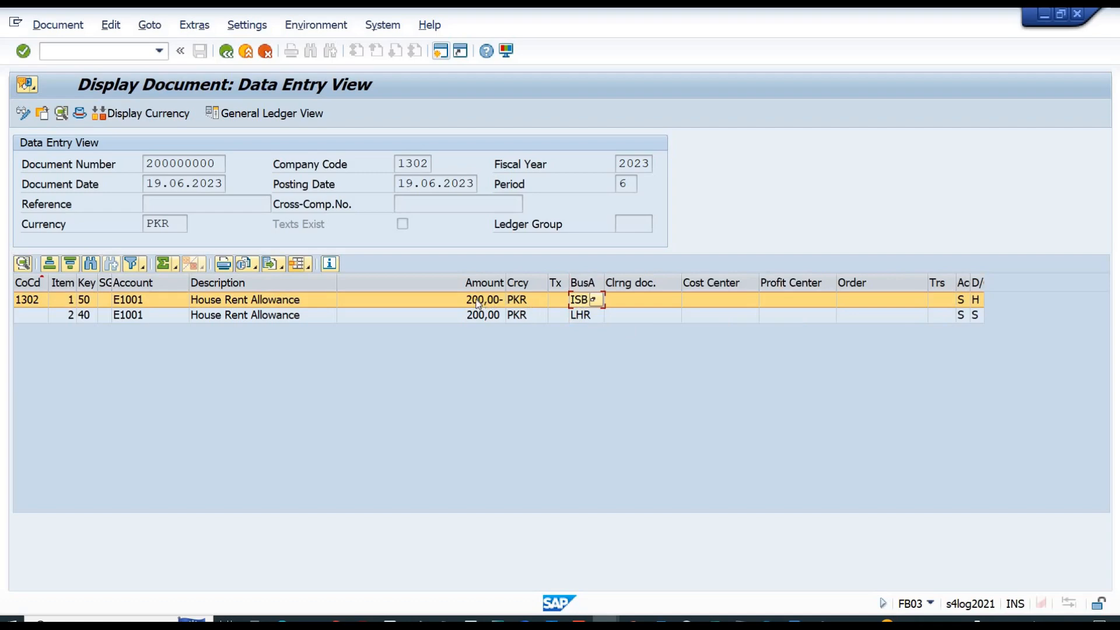
click(491, 304)
click(580, 317)
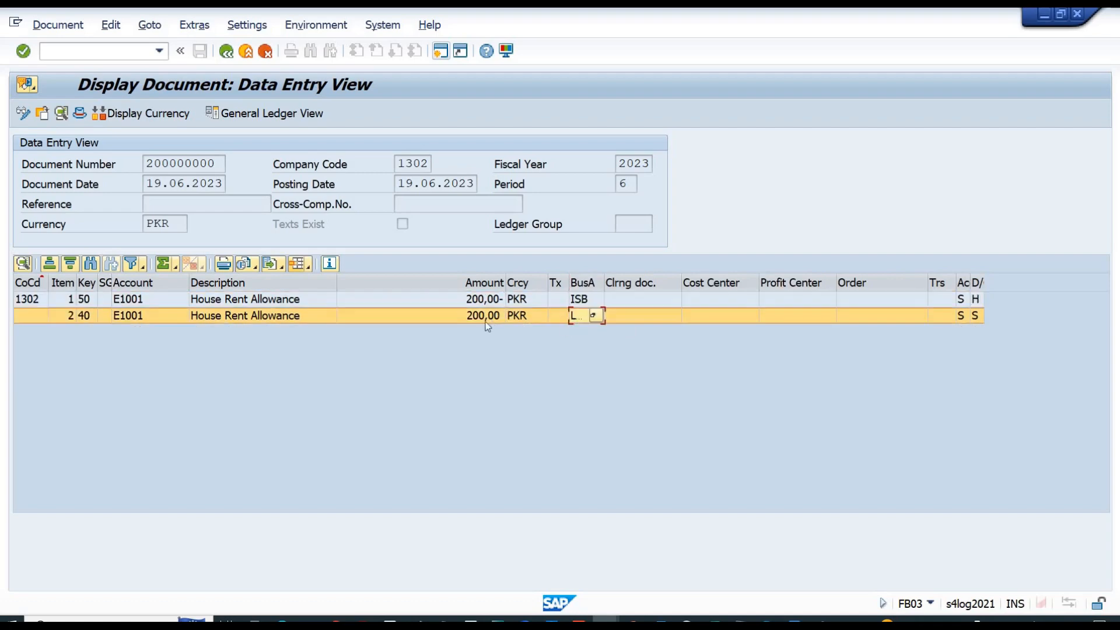
click(458, 320)
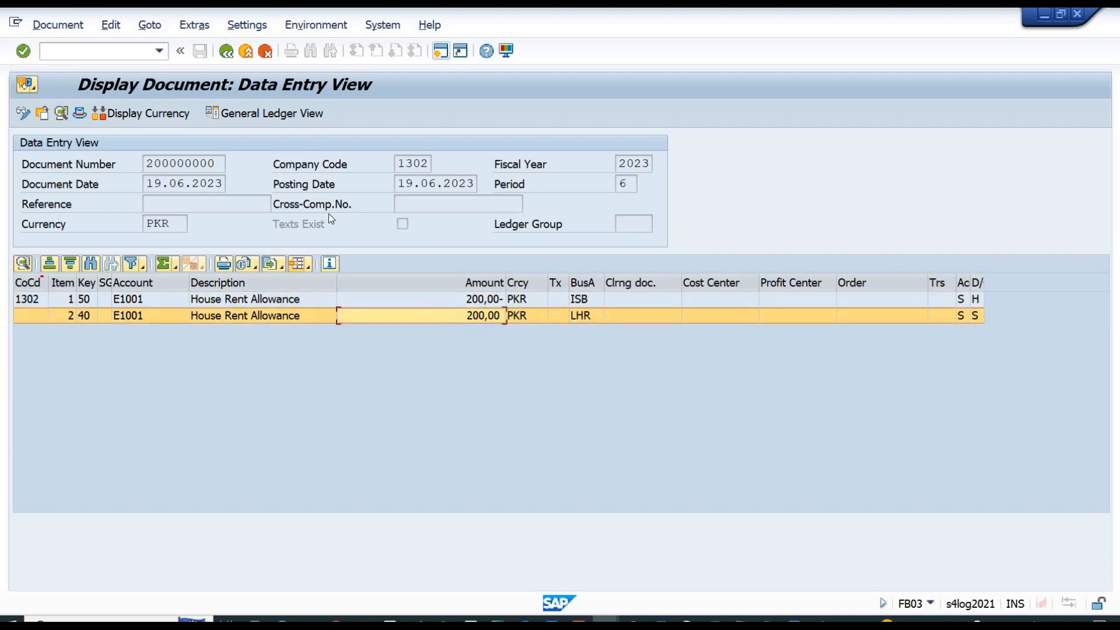
- Display the document's general ledger view and sort its lines by business area in descending order
click(261, 115)
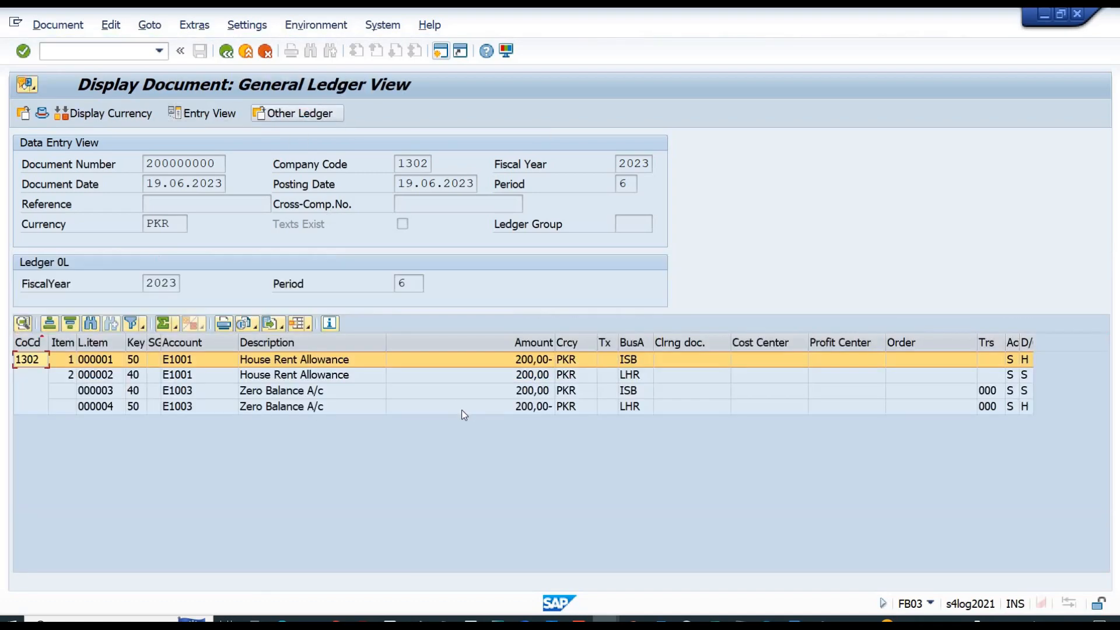
click(630, 344)
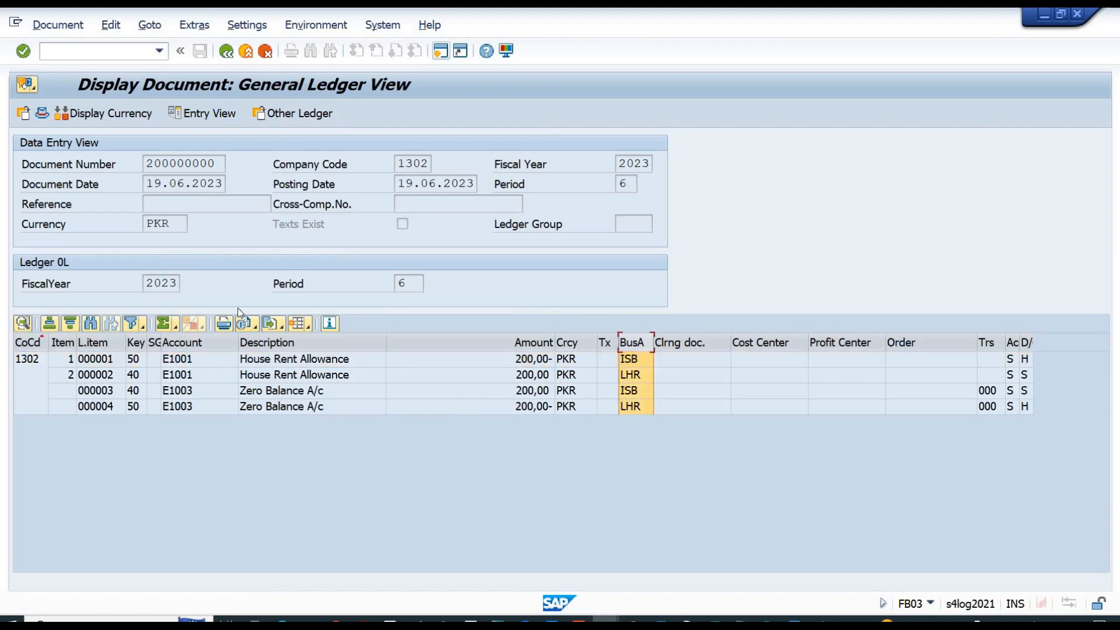
click(70, 324)
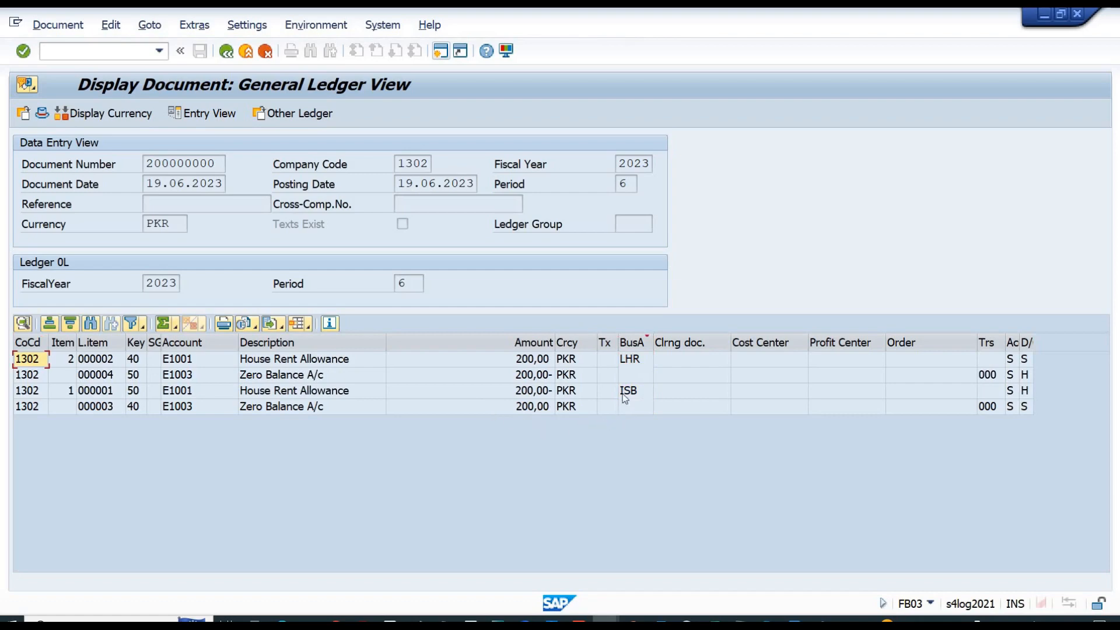
- Examine how the House Rent Allowance and Zero Balance A/c lines offset each other within business areas LHR and ISB
click(625, 361)
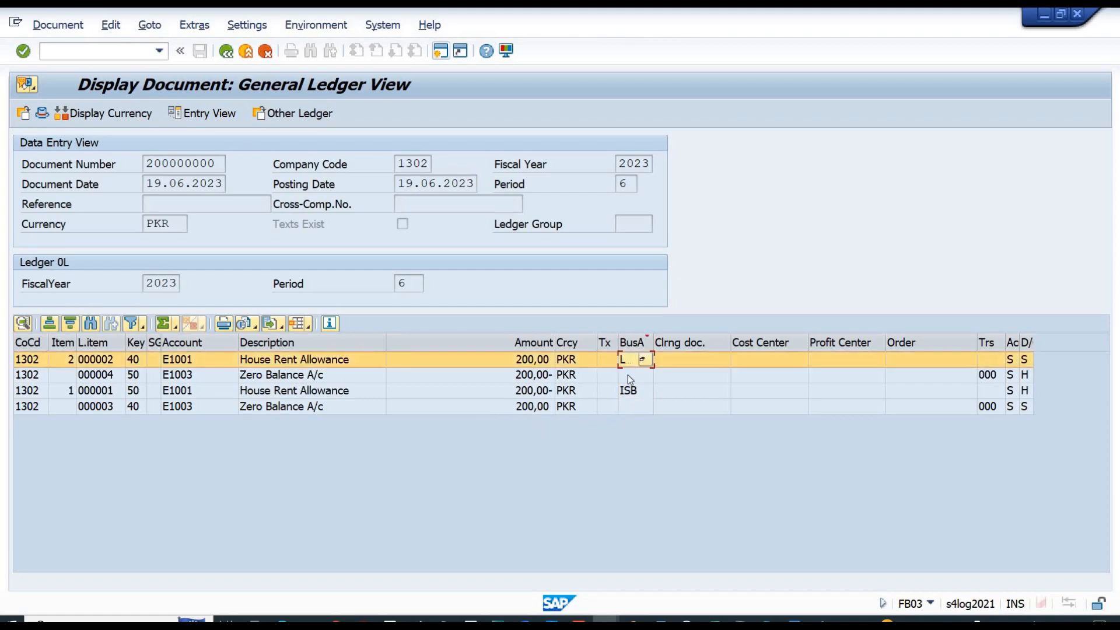
click(633, 375)
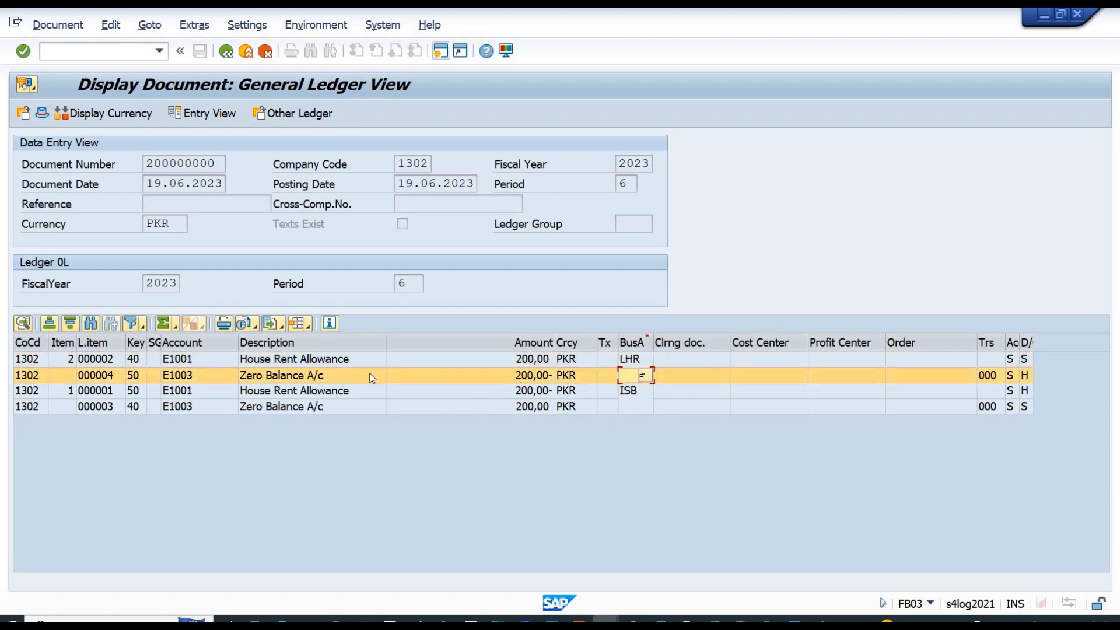
click(282, 358)
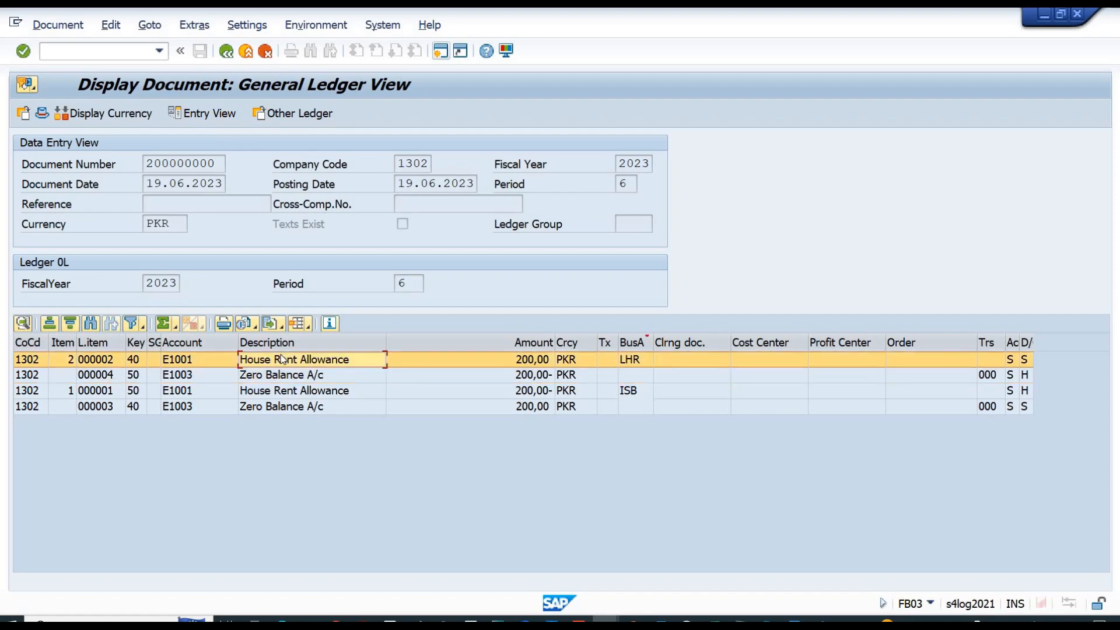
click(268, 377)
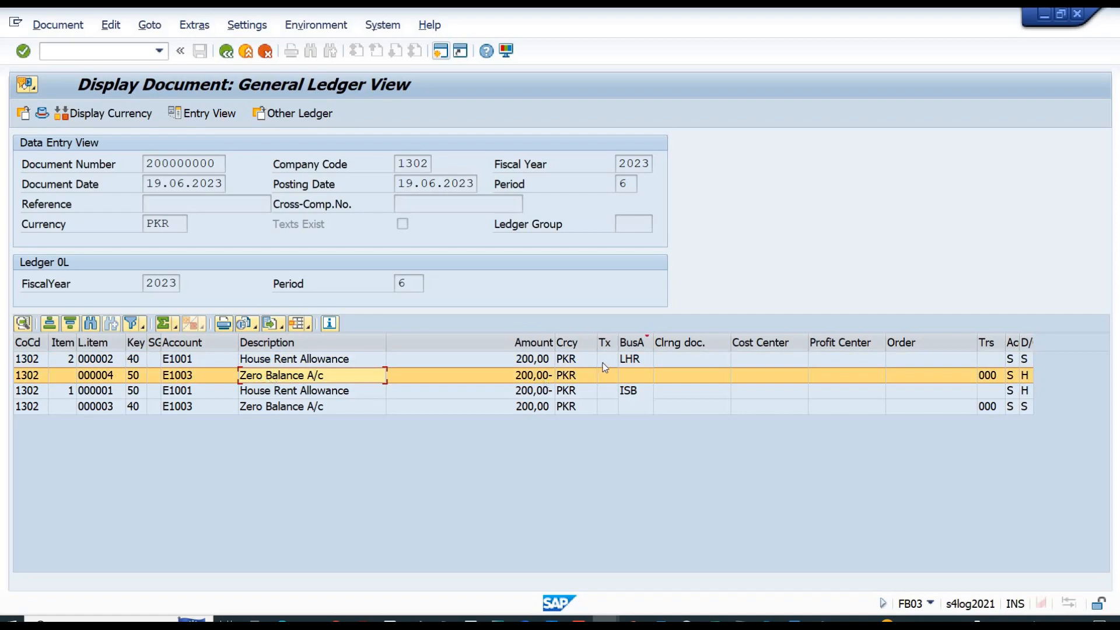
click(638, 374)
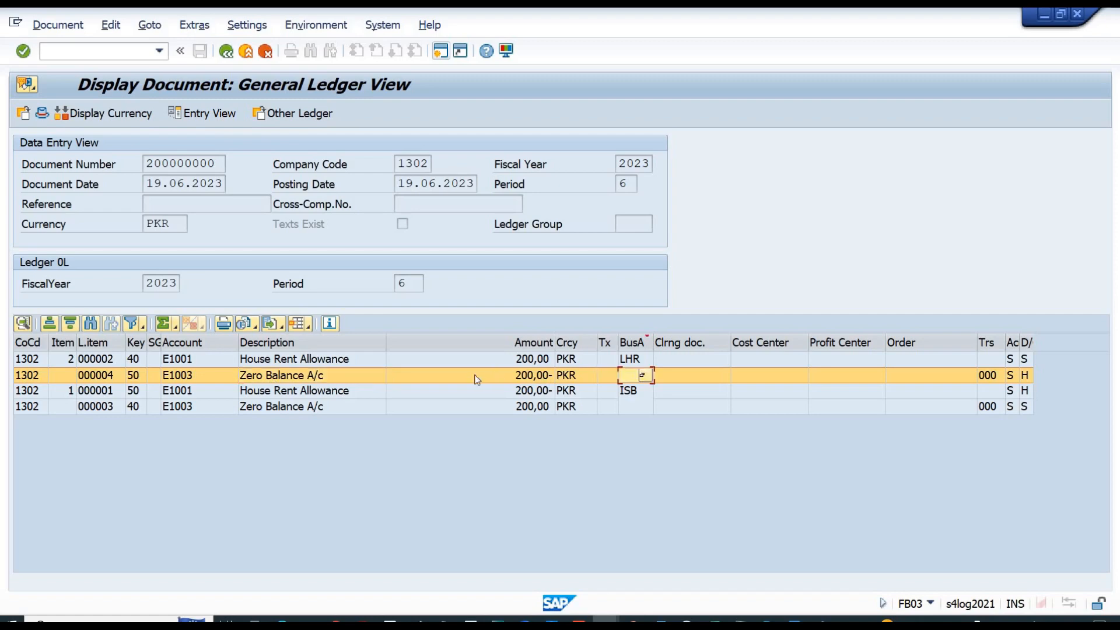
click(419, 375)
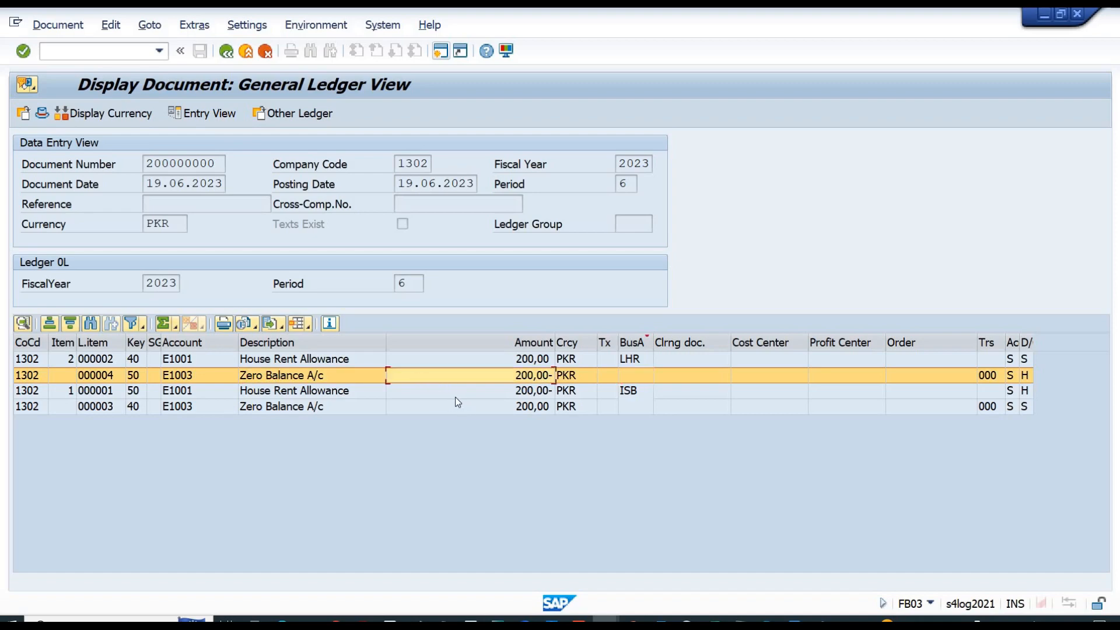
click(641, 390)
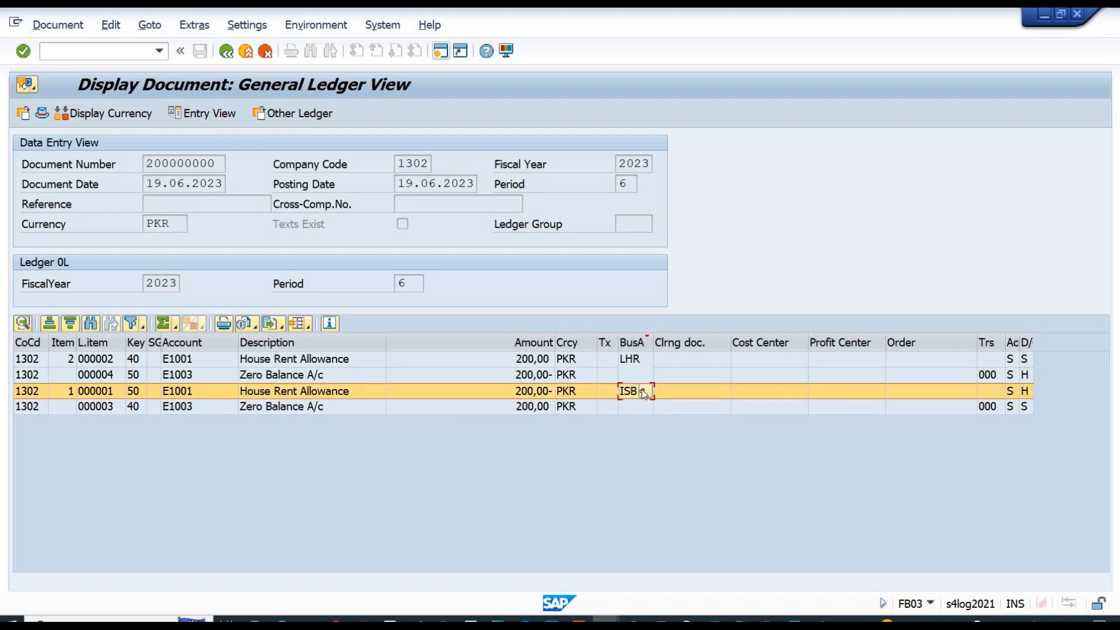
click(282, 392)
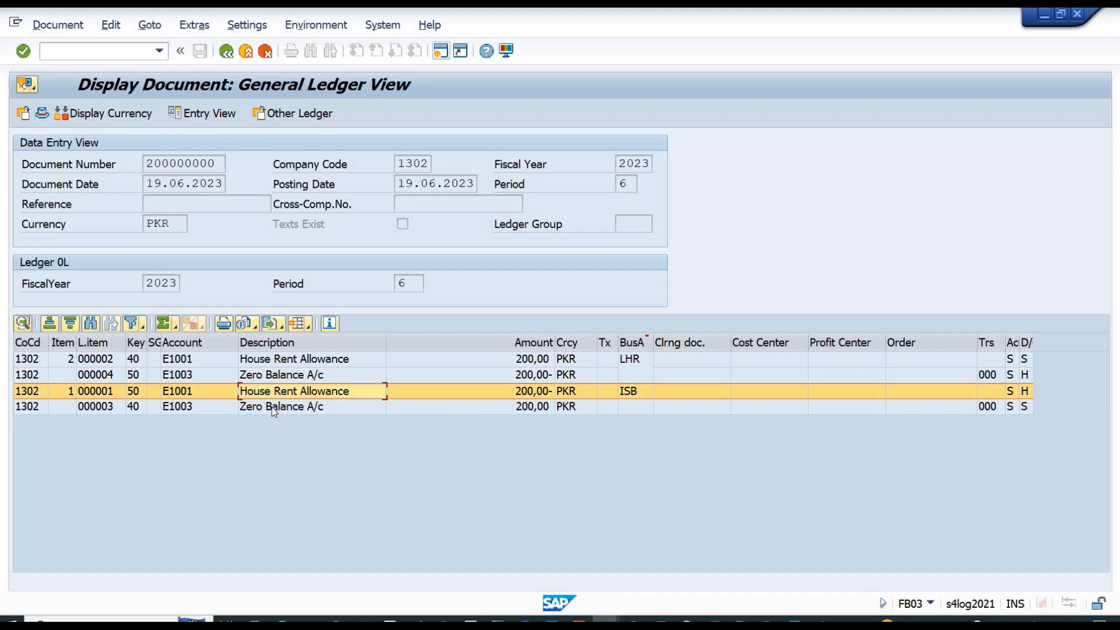
click(274, 408)
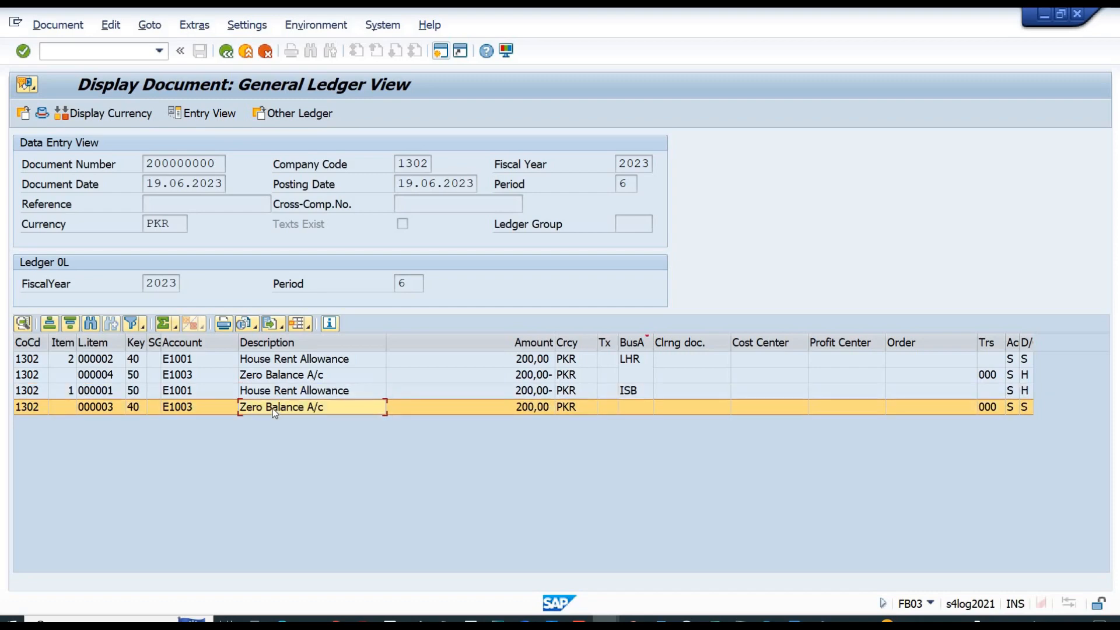
- Sort the general ledger lines by account in descending order and compare the amounts and business areas within each account
click(186, 342)
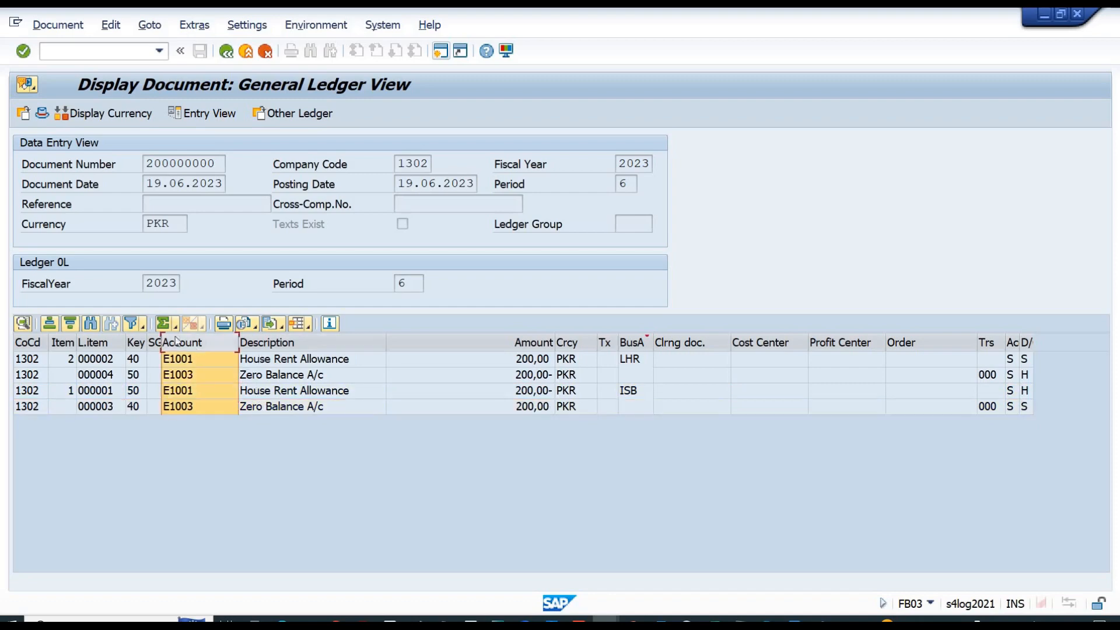
click(67, 326)
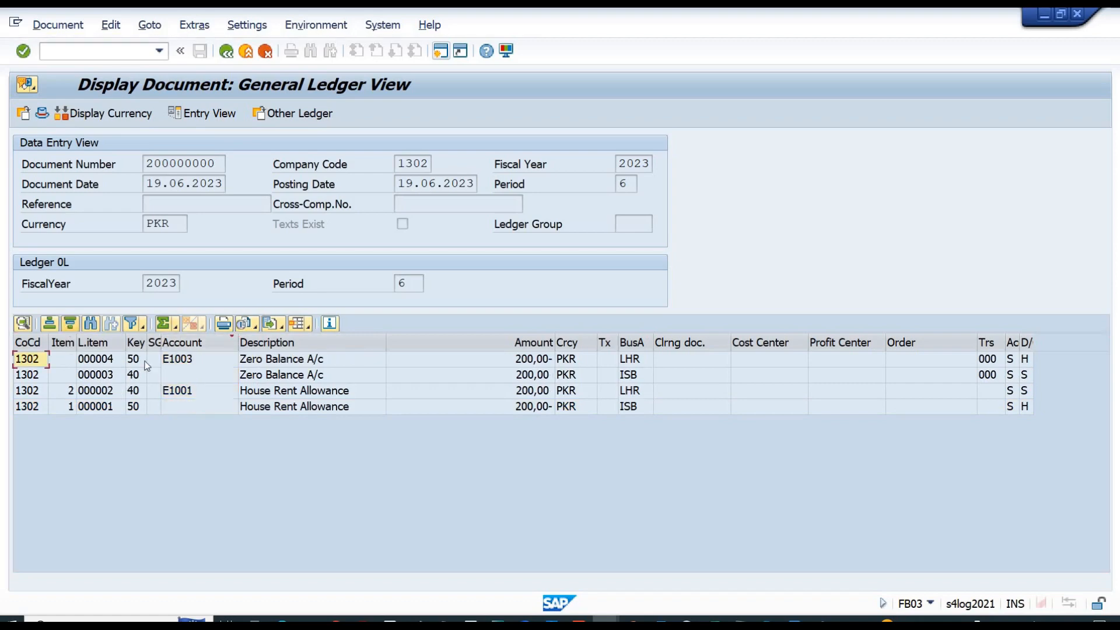
click(270, 360)
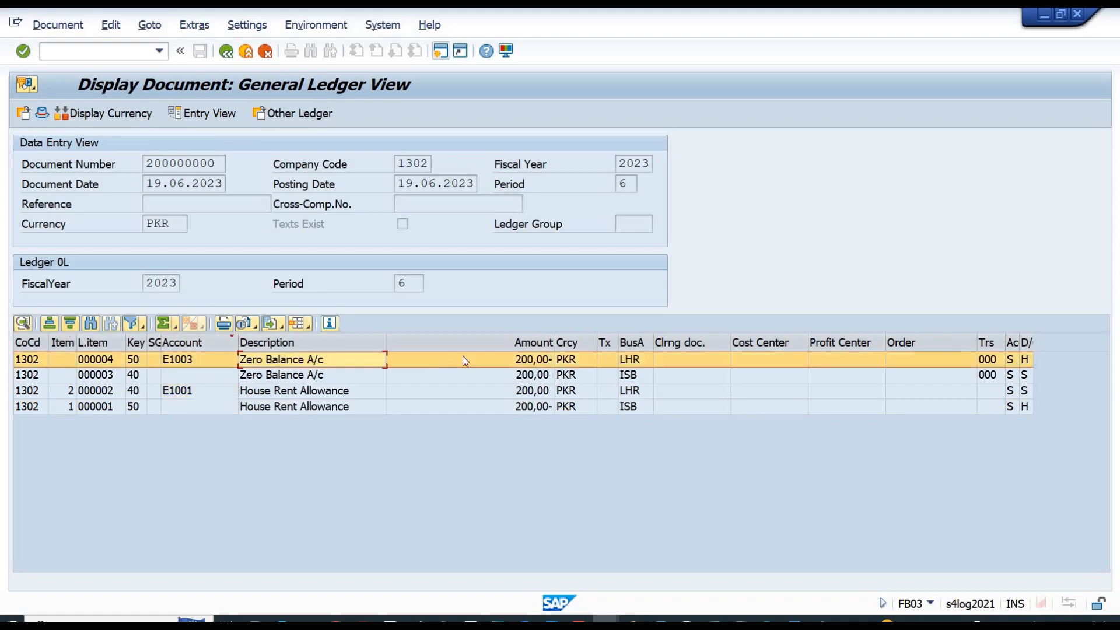
click(523, 376)
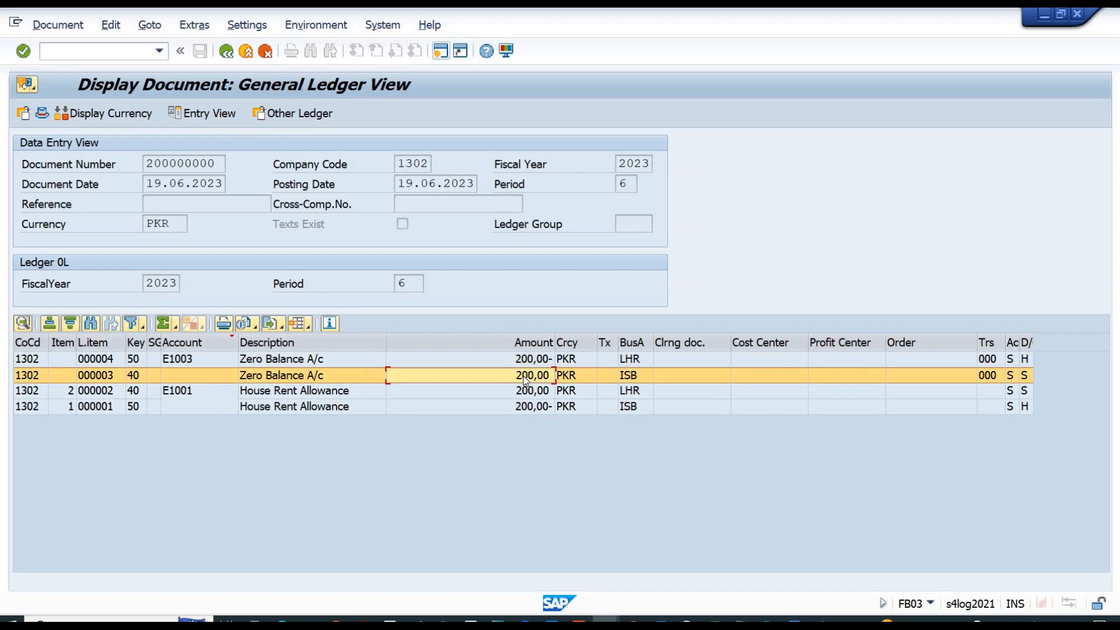
click(639, 361)
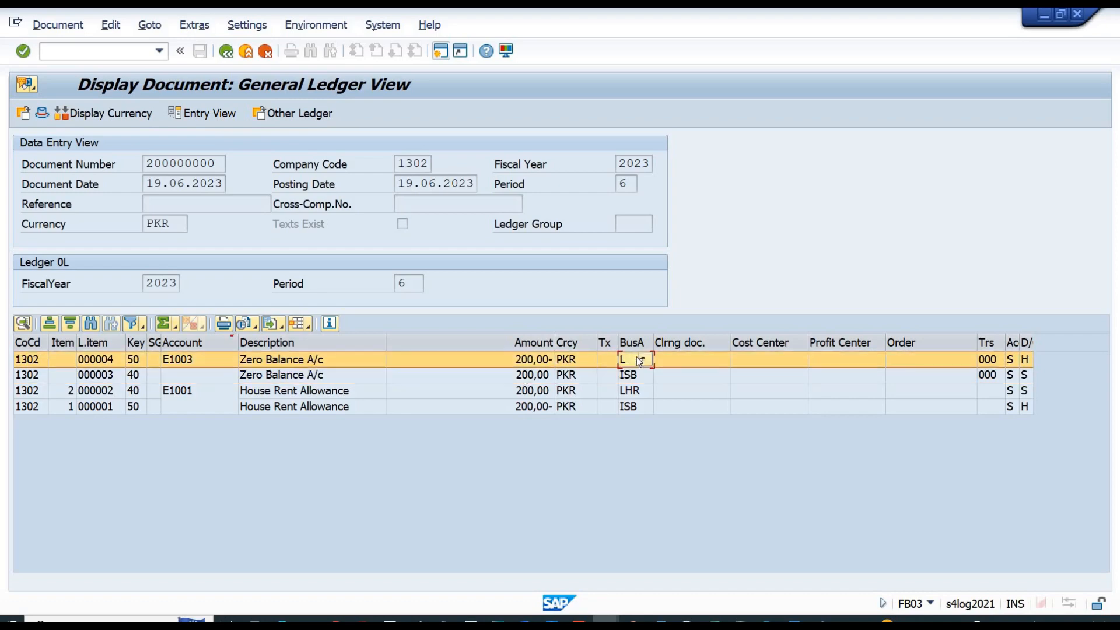
click(680, 362)
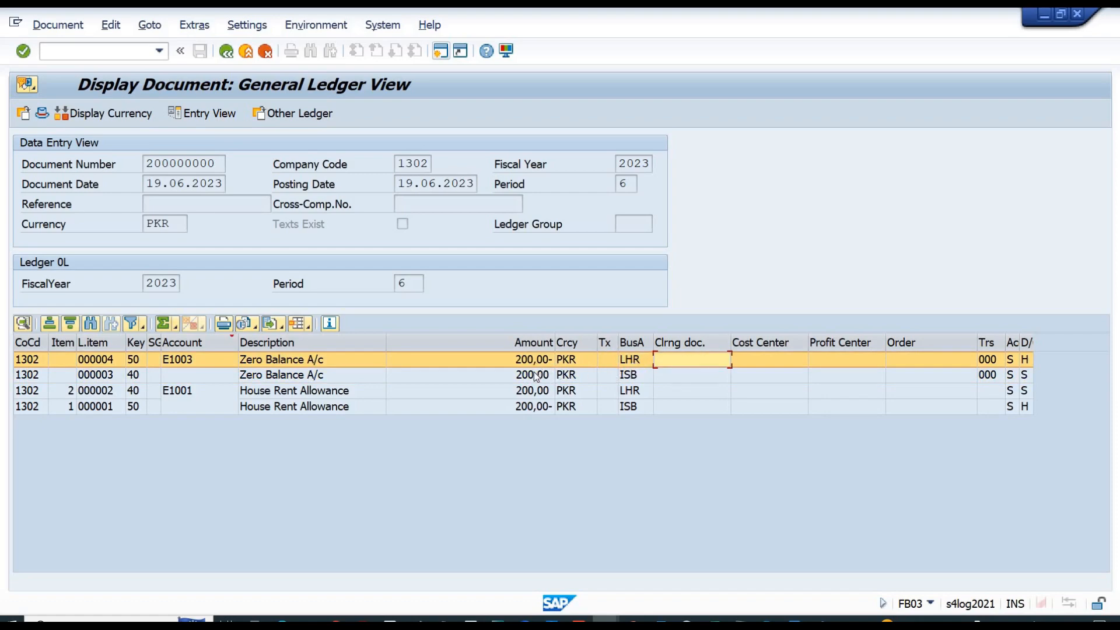
click(530, 391)
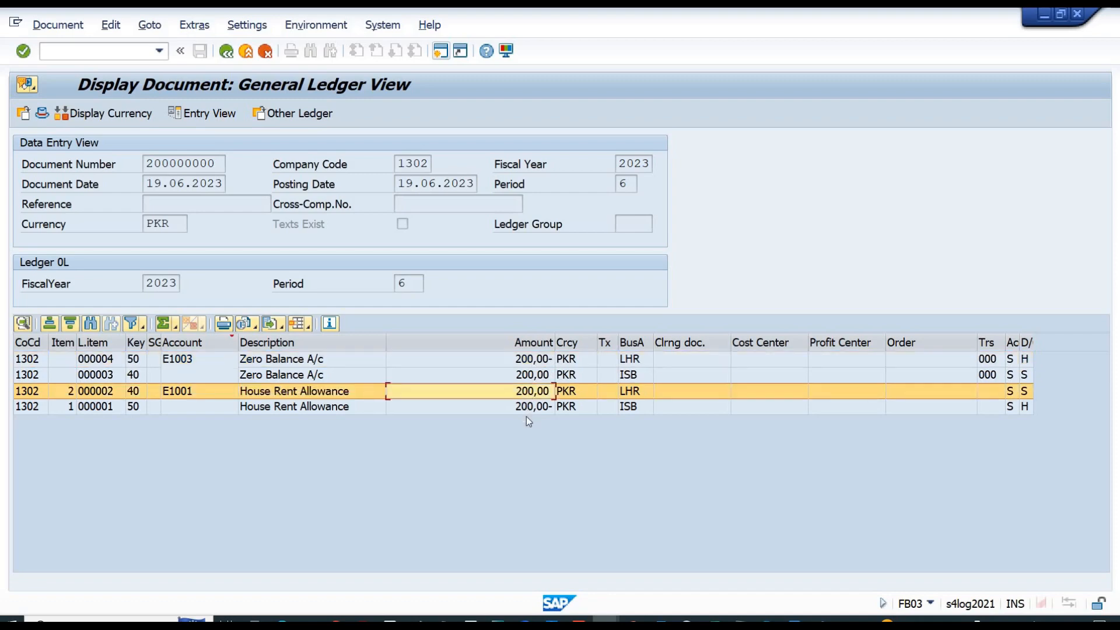
click(516, 408)
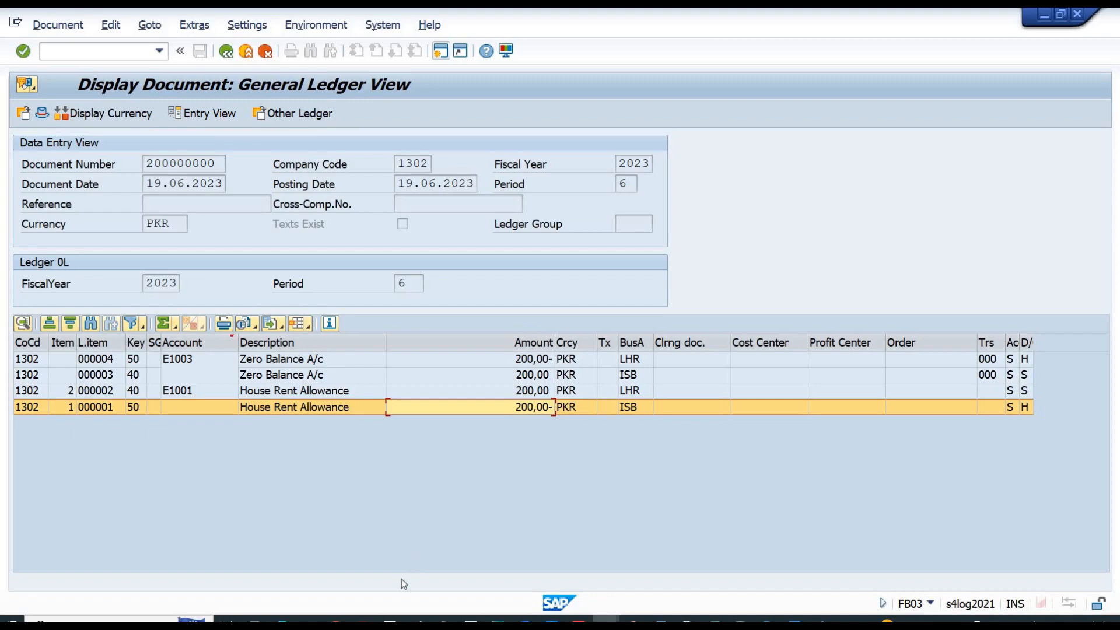
- Switch to the Excel workbook and review the document splitting fields and posting examples on Sheet13
click(714, 620)
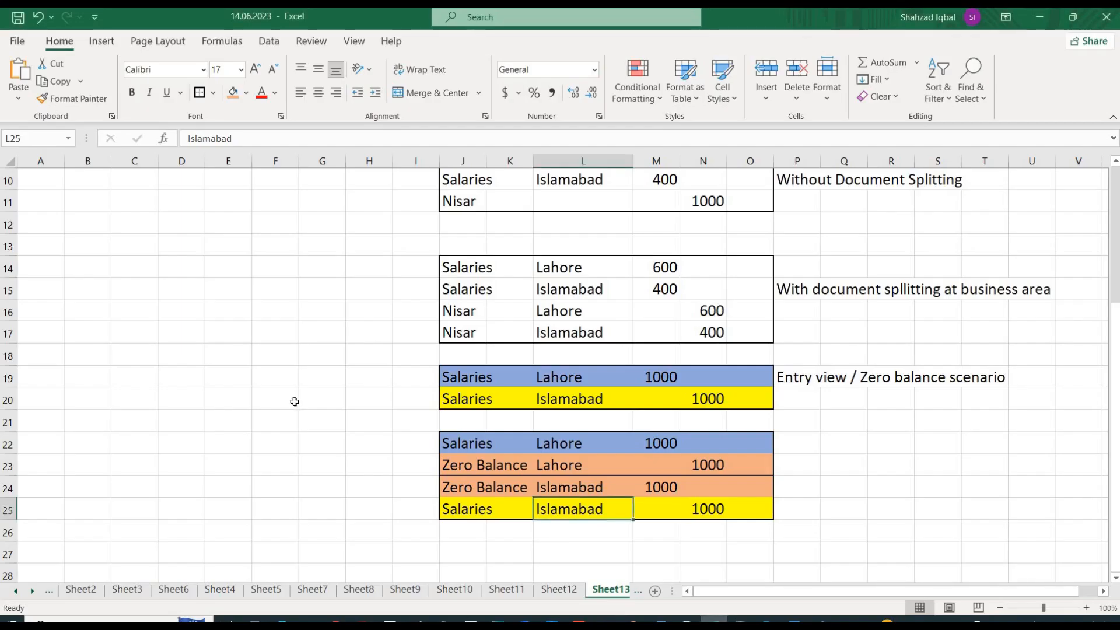
scroll(295, 401, up, 1)
scroll(295, 401, up, 2)
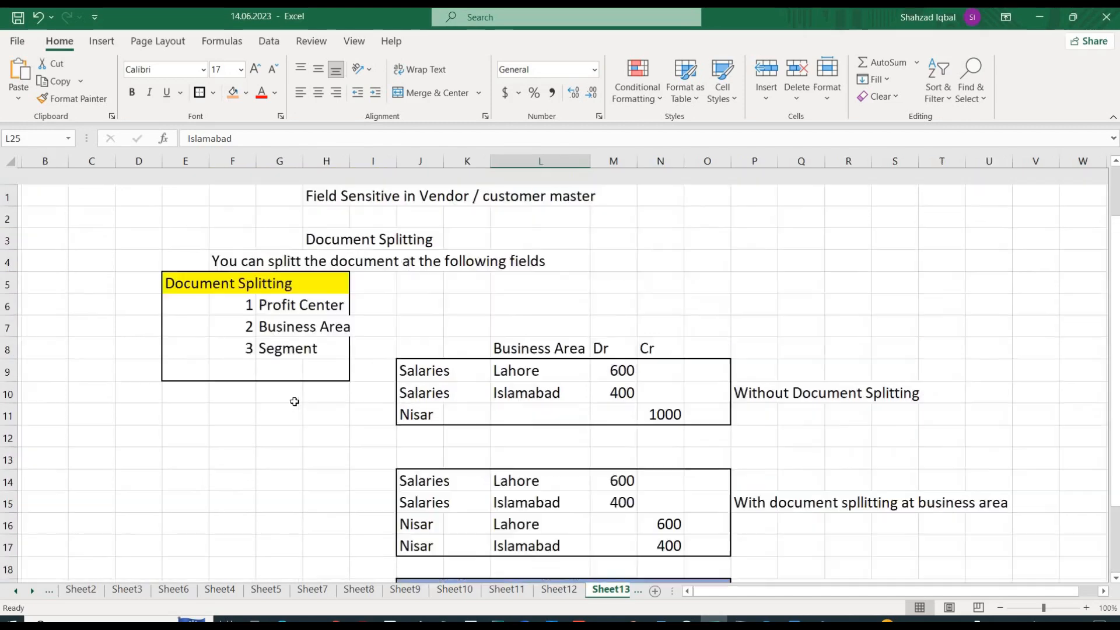
scroll(295, 401, right, 2)
scroll(294, 401, left, 2)
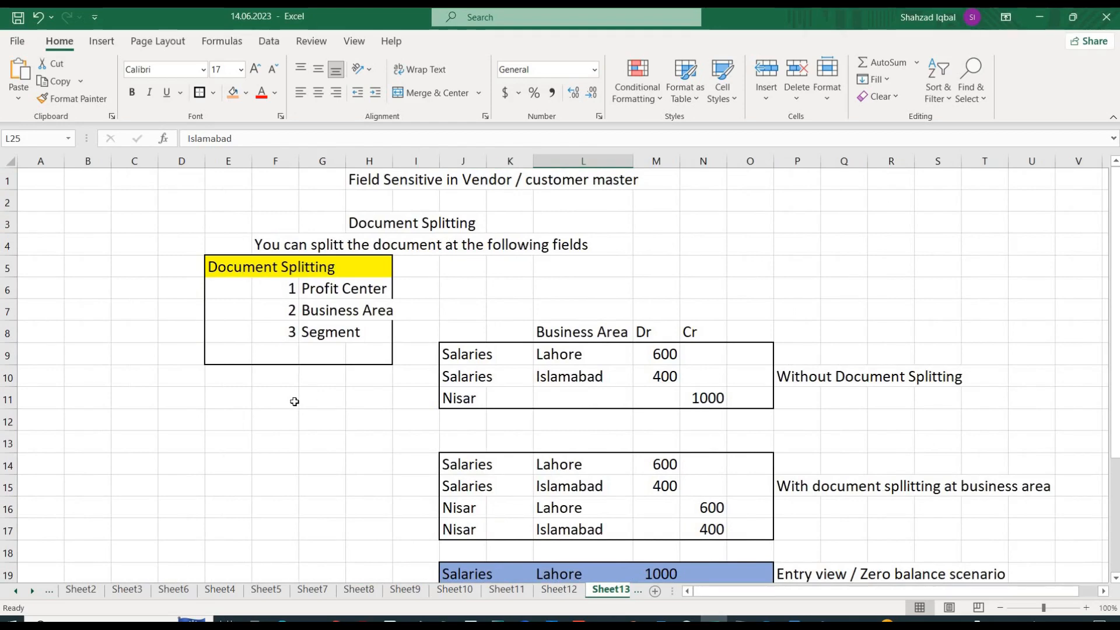
- Look through the Sheet13 posting examples, from the document splitting fields to the zero balance entries in rows 22 to 25
scroll(294, 402, down, 1)
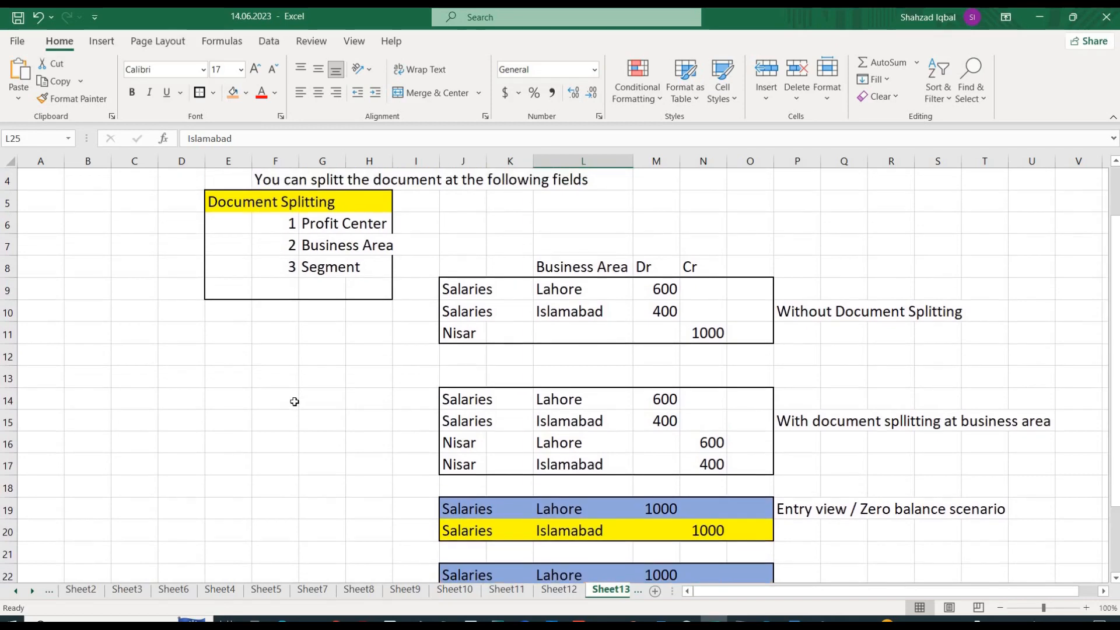
click(295, 401)
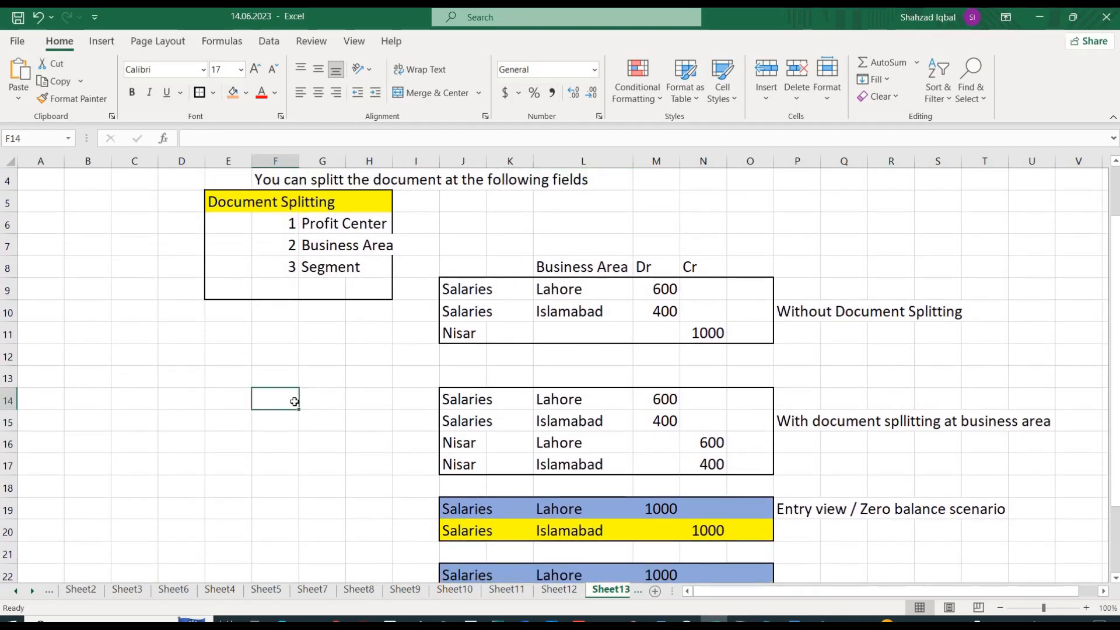
key(Down)
key(Down)
key(Down)
key(Down)
key(Down)
key(Down)
key(Down)
key(Down)
key(Down)
key(Down)
key(Down)
key(Down)
key(Down)
key(Down)
key(Down)
key(Down)
key(Down)
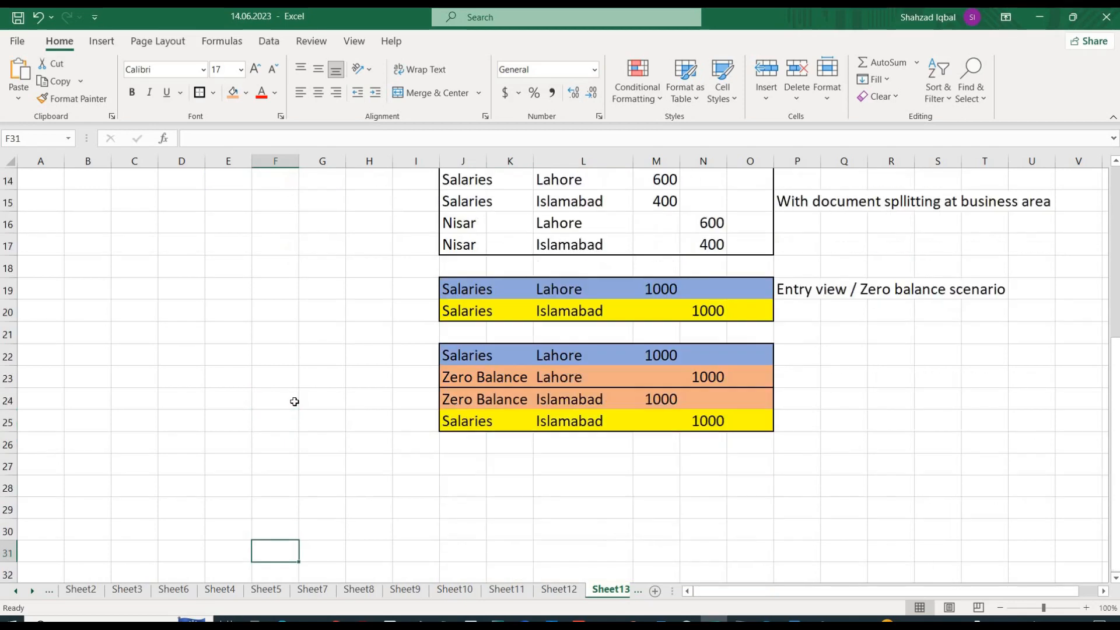
key(Up)
key(Up)
key(Up)
key(Up)
key(Up)
key(Up)
key(Up)
key(Up)
key(Up)
key(Up)
key(Up)
key(Up)
key(Up)
key(Up)
key(Up)
key(Up)
key(Up)
key(Up)
key(Up)
key(Up)
key(Up)
key(Up)
key(Up)
key(Up)
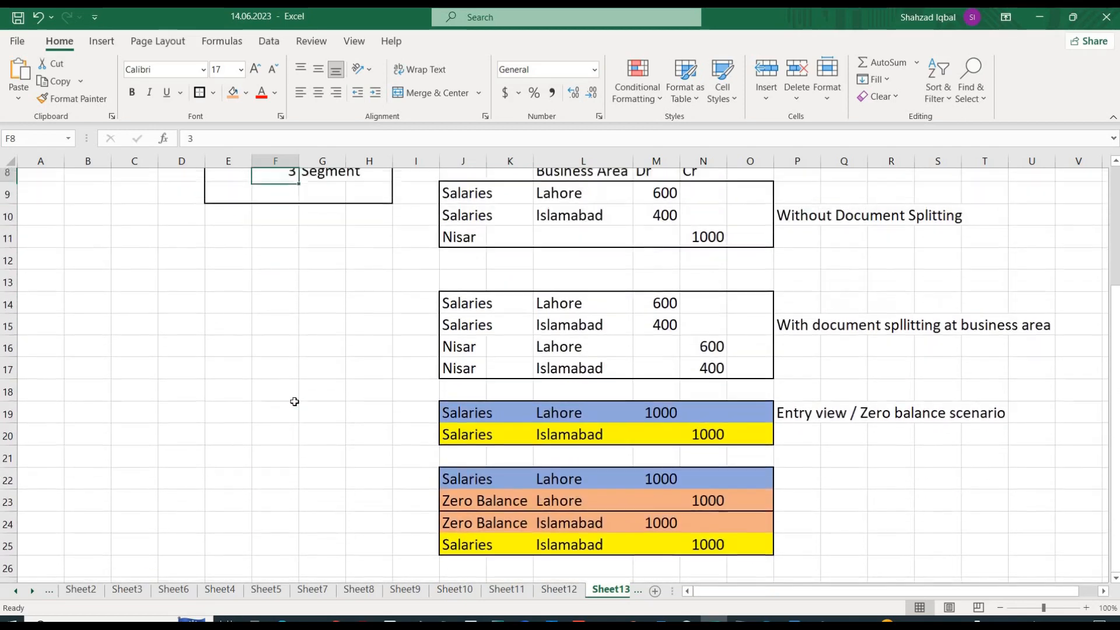
key(Down)
key(Down)
key(Down)
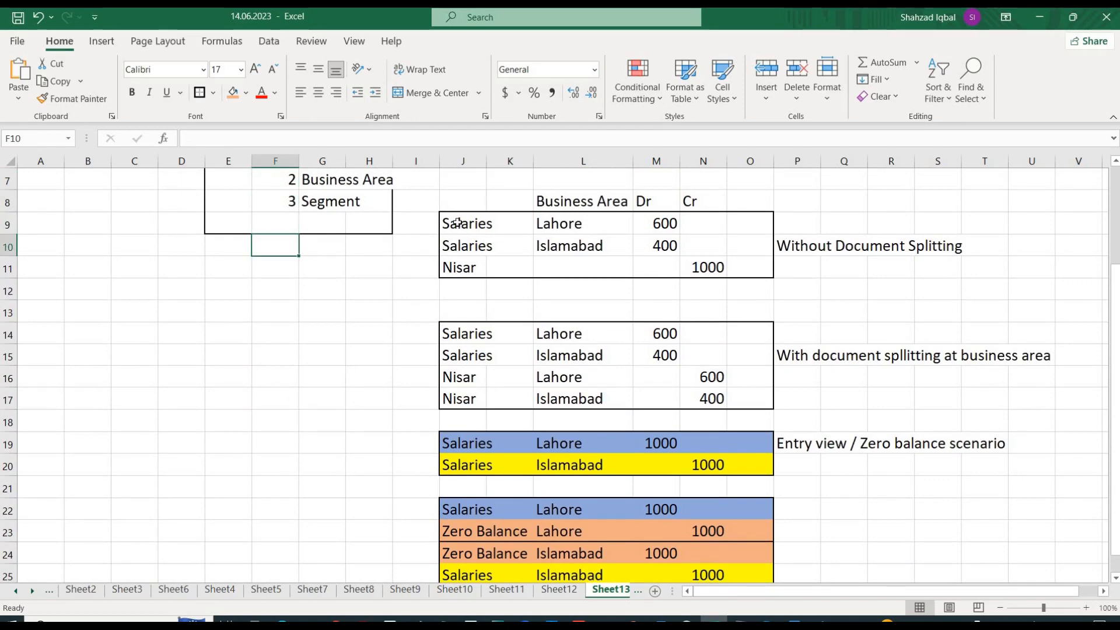
- Examine the business areas, salary debits and vendor credit in the Without Document Splitting example, J9:O11
drag(458, 222, 753, 269)
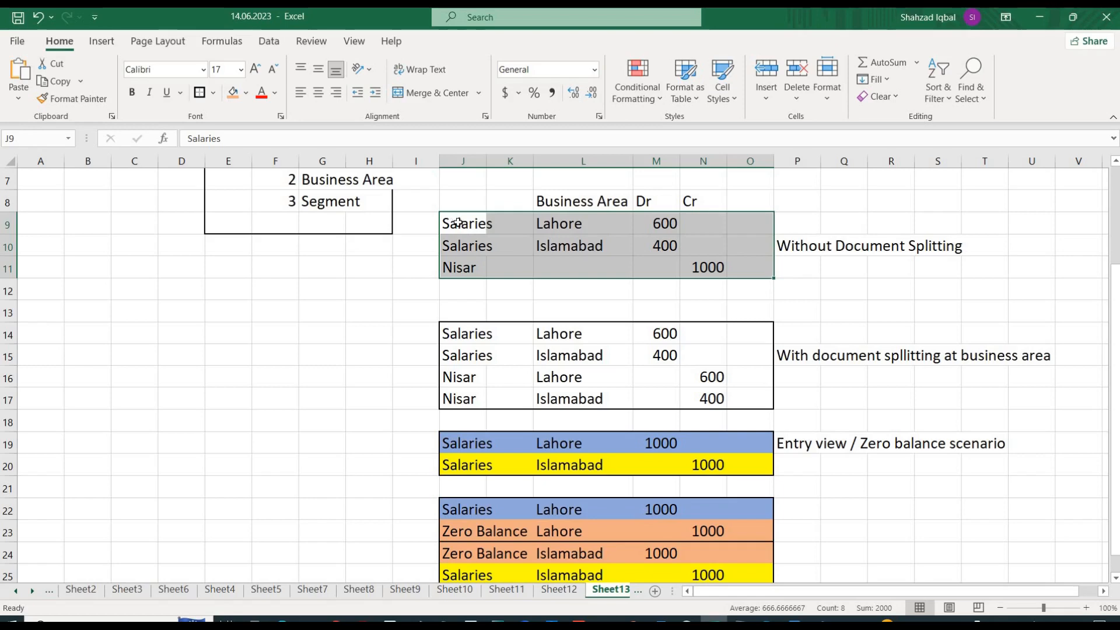
drag(458, 222, 745, 271)
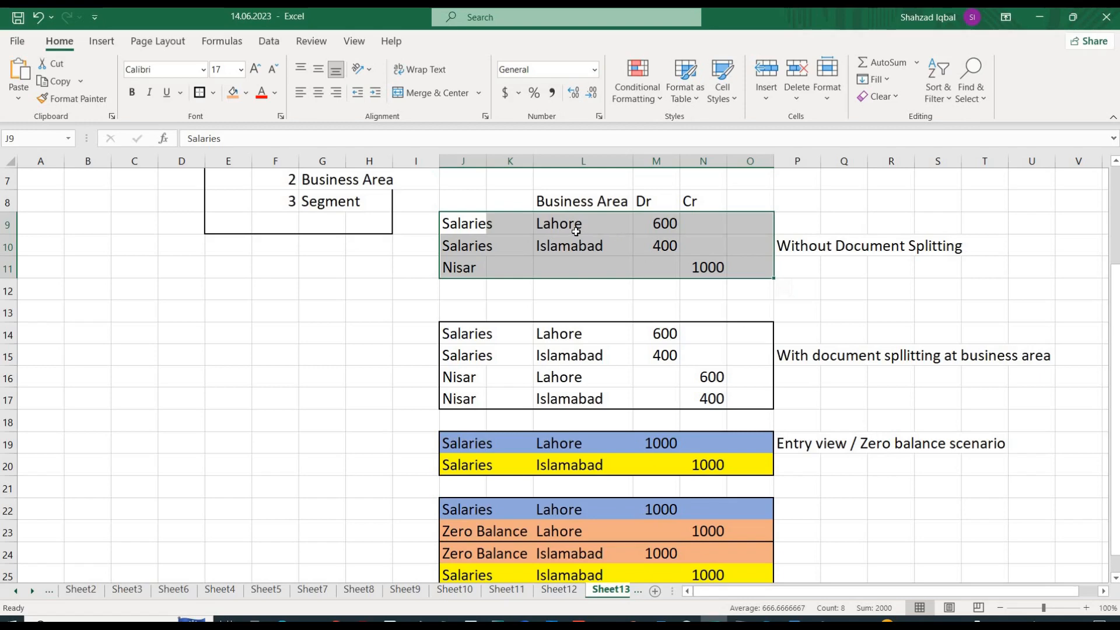
drag(575, 232, 627, 237)
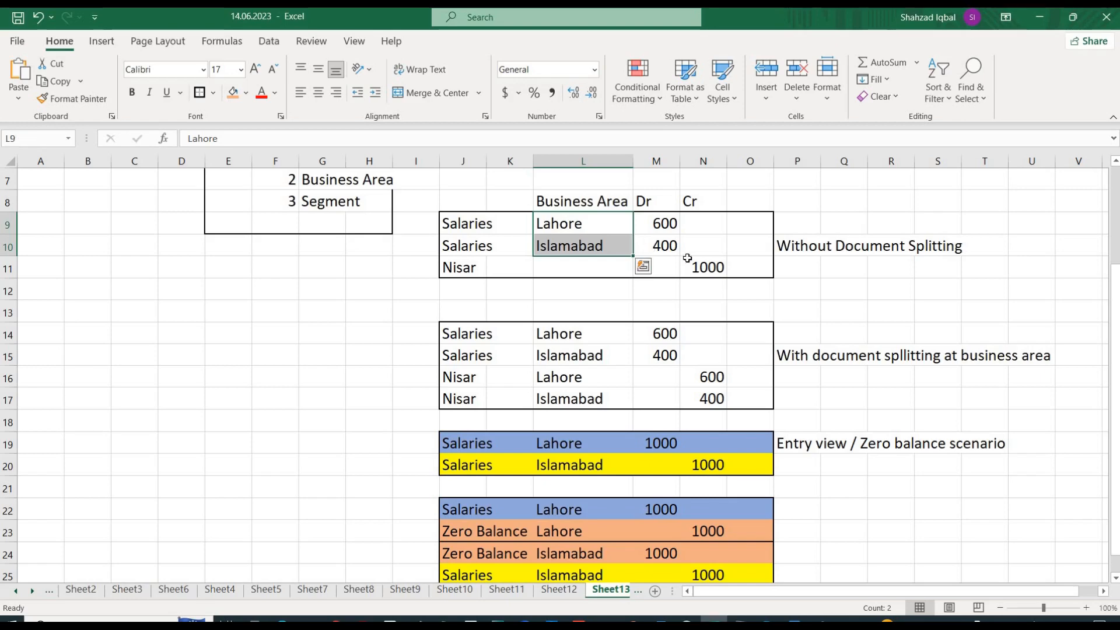
click(716, 268)
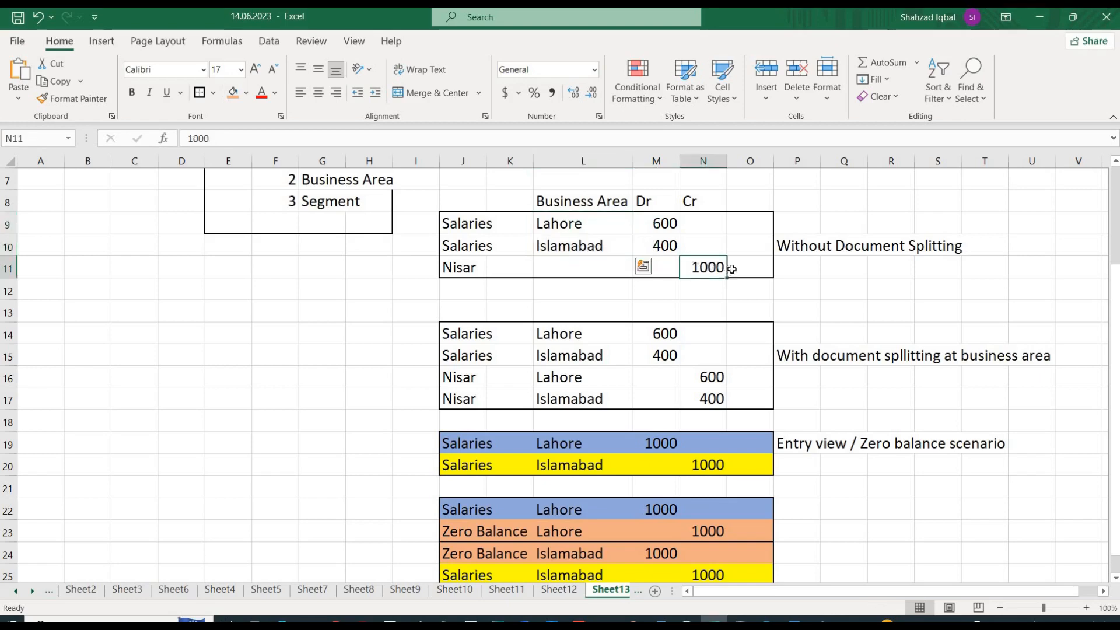
drag(654, 230, 657, 245)
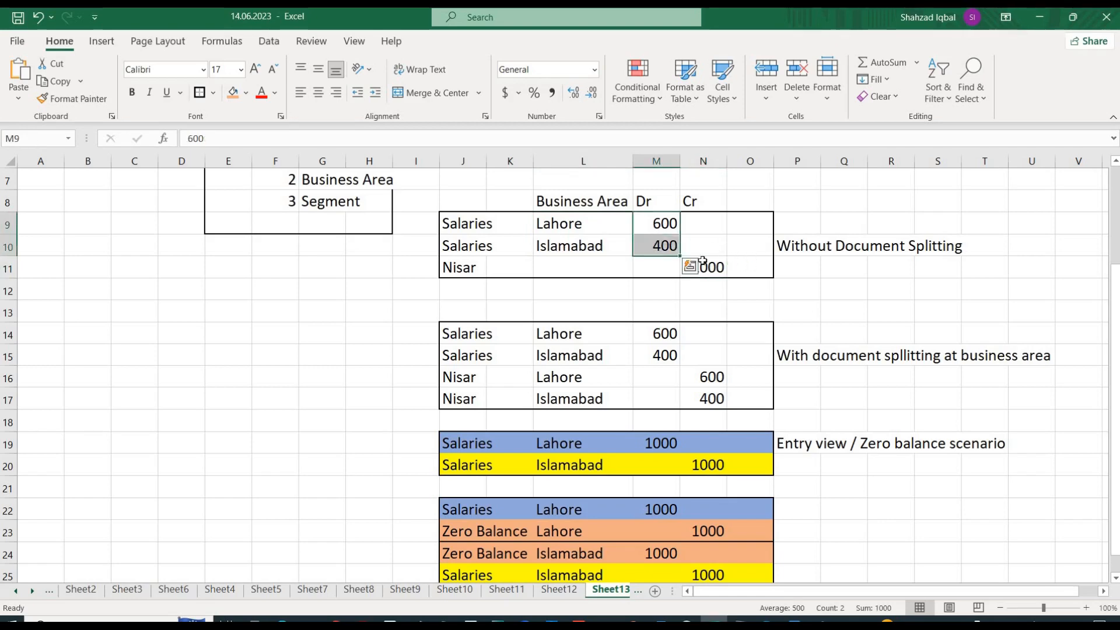
drag(749, 266, 637, 272)
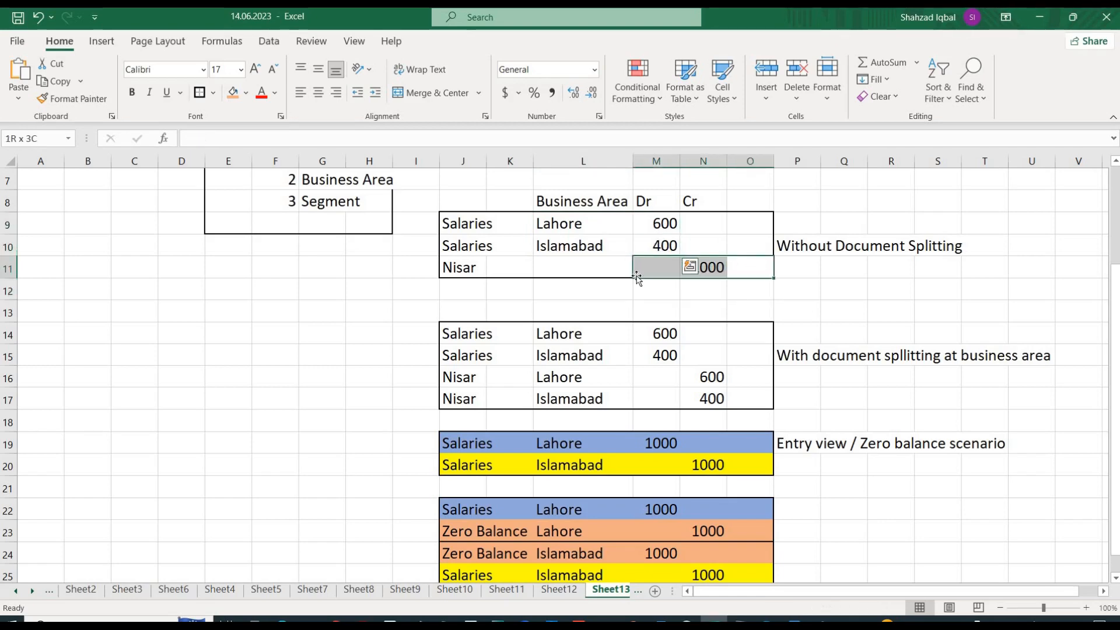
drag(546, 226, 553, 246)
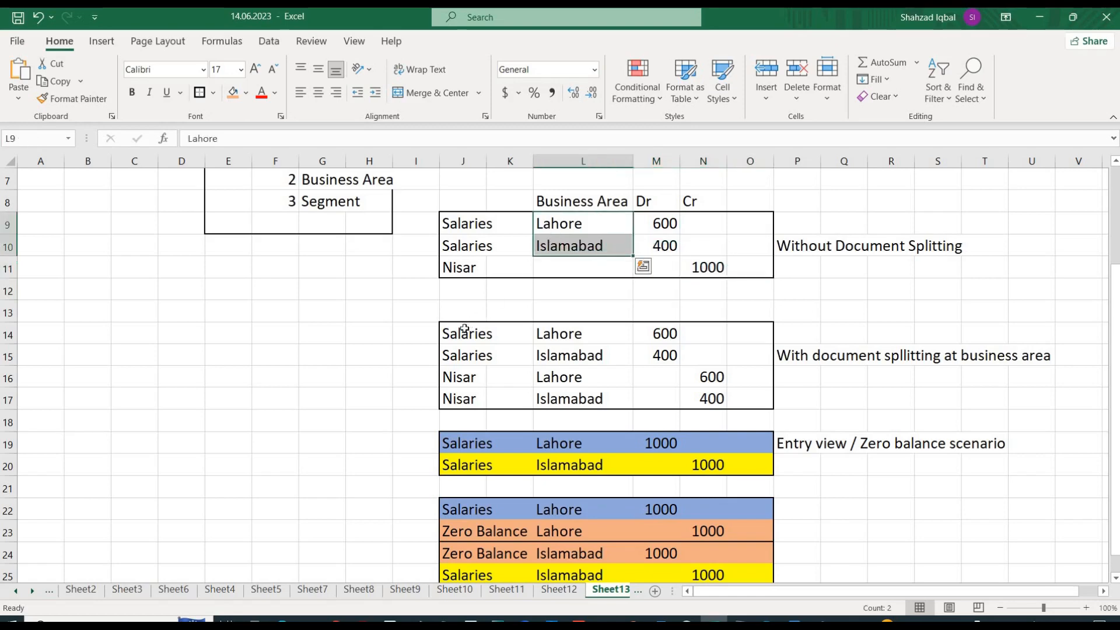
- Compare the vendor credit lines in J16:O17, split by business area, with the unsplit vendor line in row 11
drag(455, 331, 540, 356)
drag(456, 377, 749, 393)
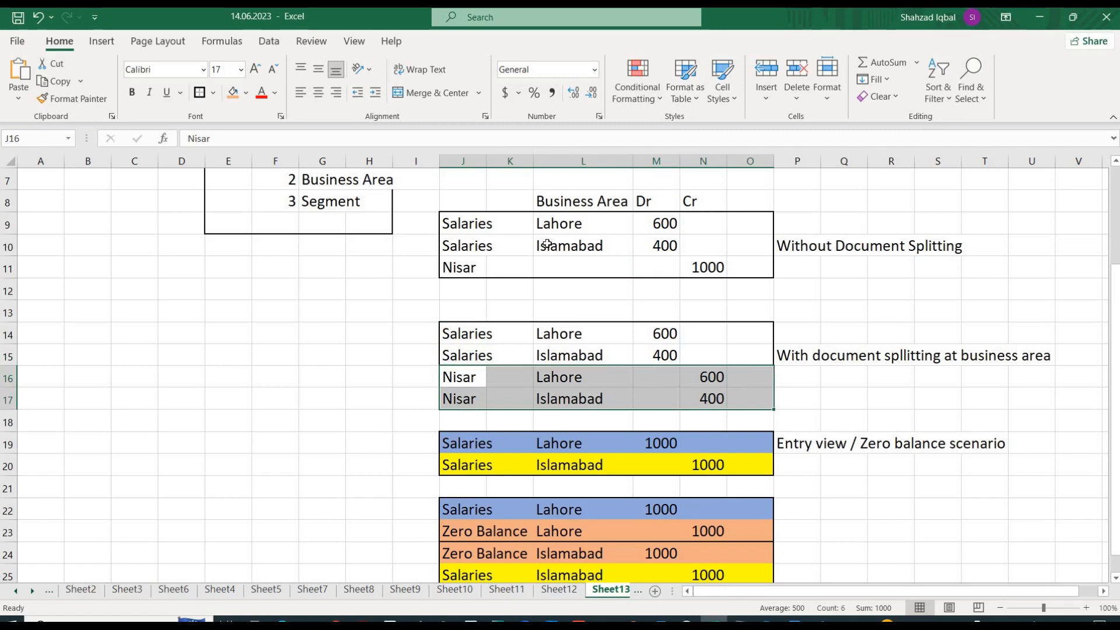
click(717, 269)
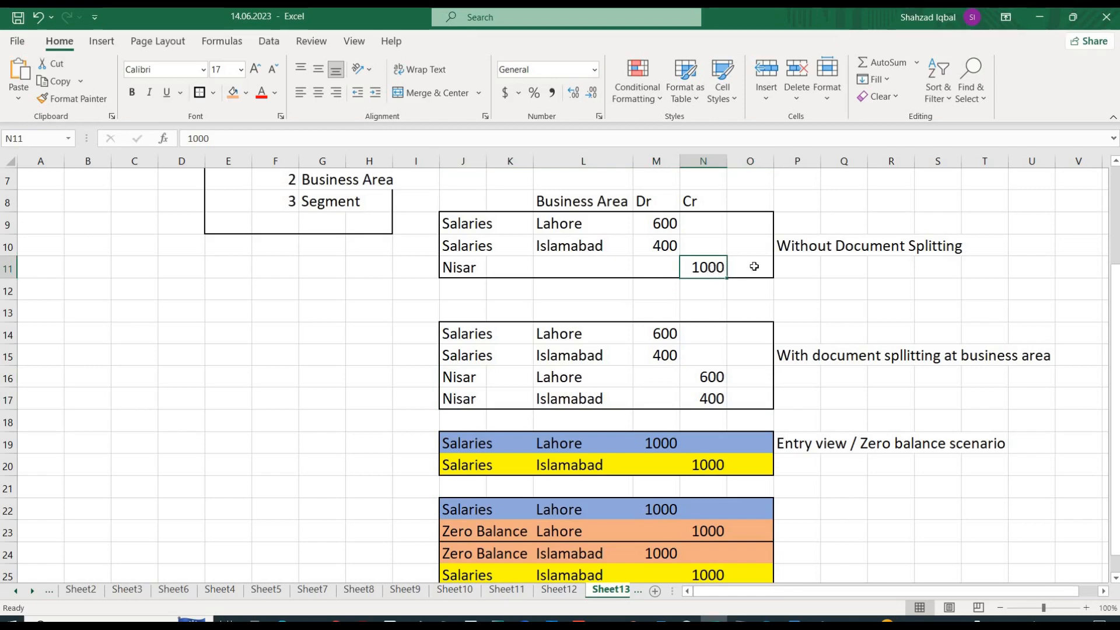
drag(714, 263, 752, 267)
drag(594, 276, 504, 277)
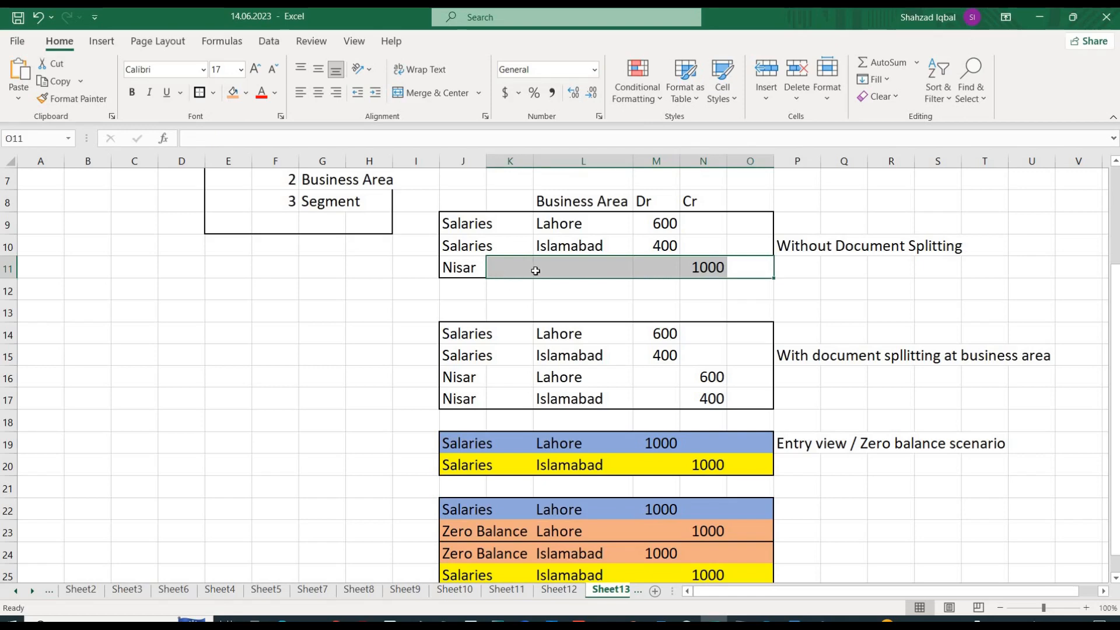
click(581, 266)
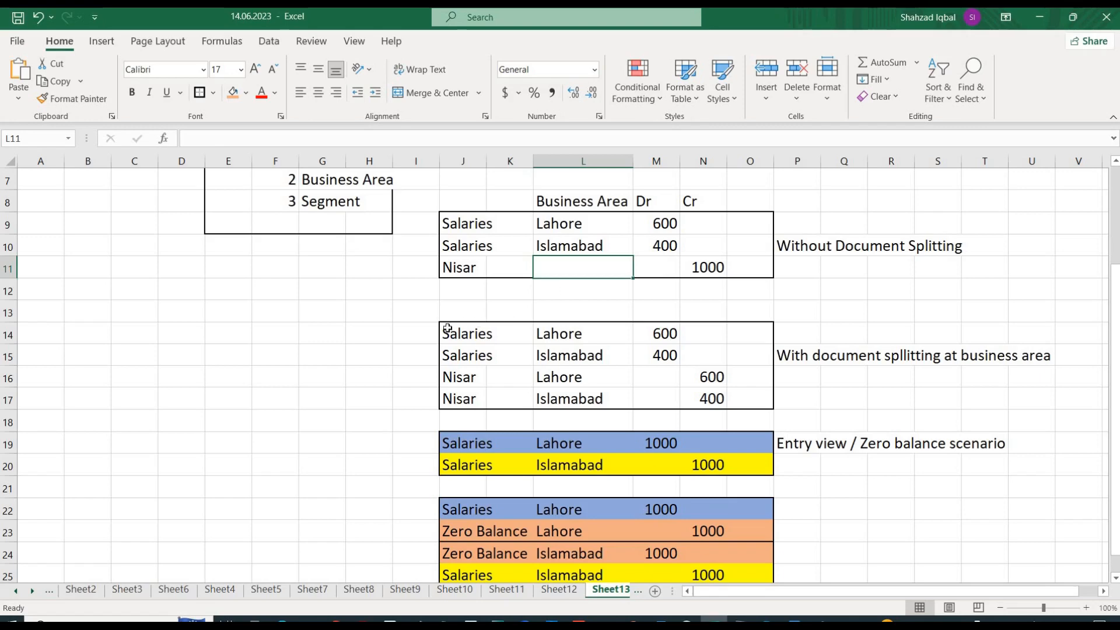
drag(449, 221, 647, 245)
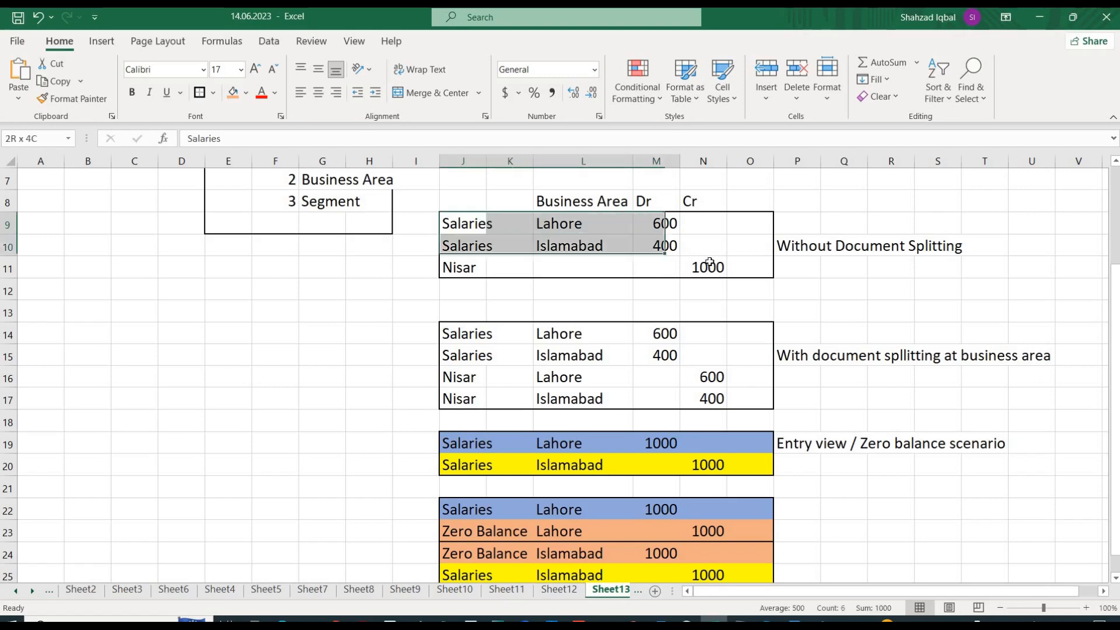
drag(709, 262, 474, 271)
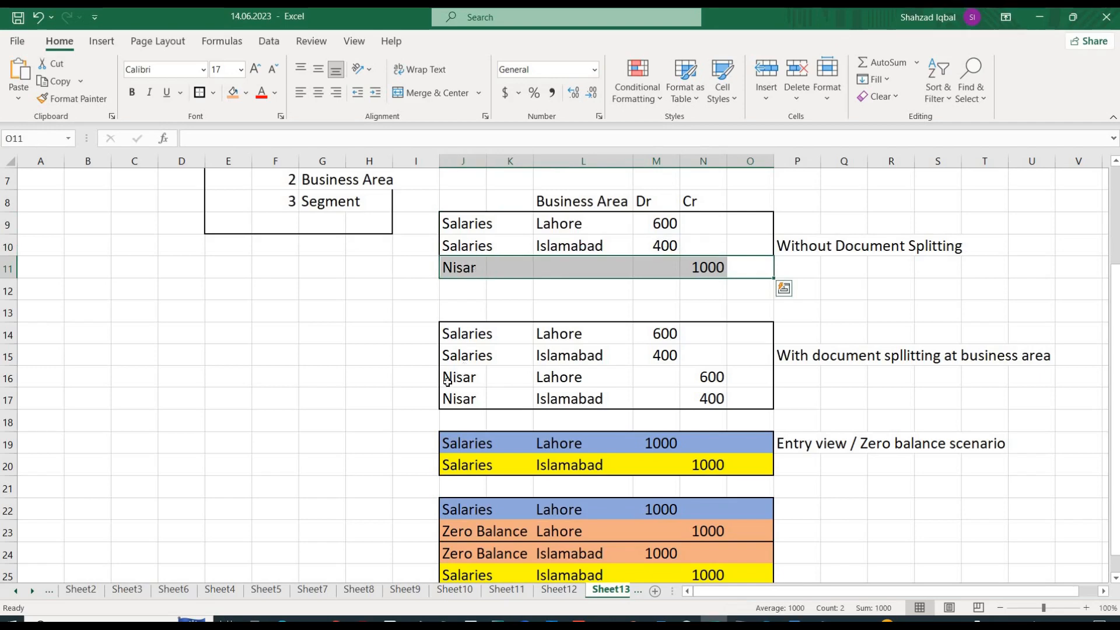
- Fill the vendor lines in J16:O17 and J11:O11 with orange to highlight the split and unsplit credits
drag(447, 381, 756, 400)
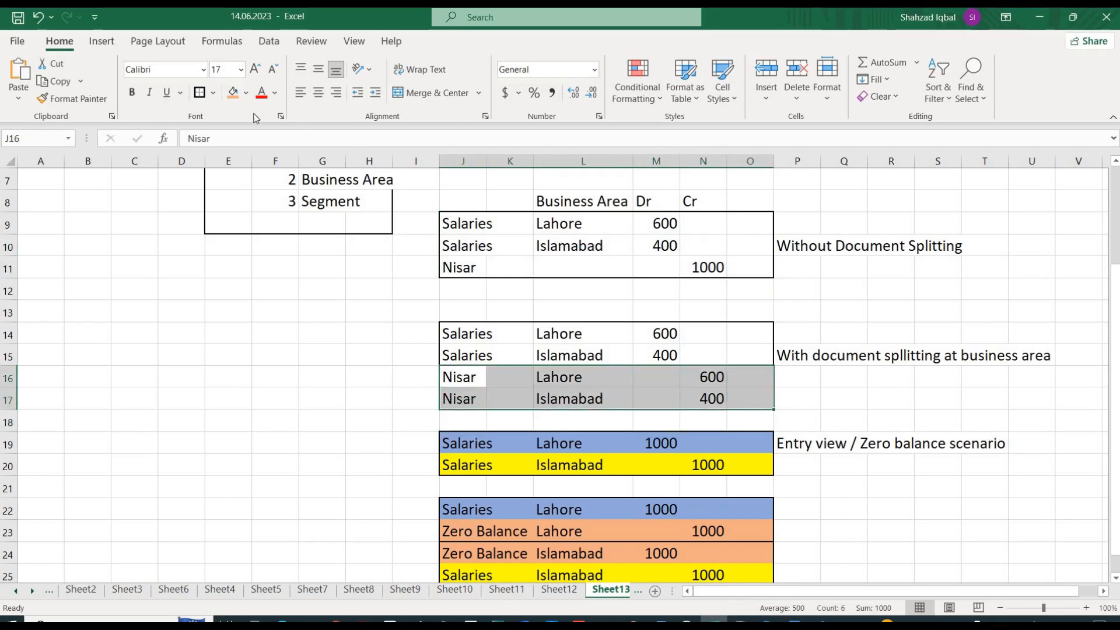
click(233, 92)
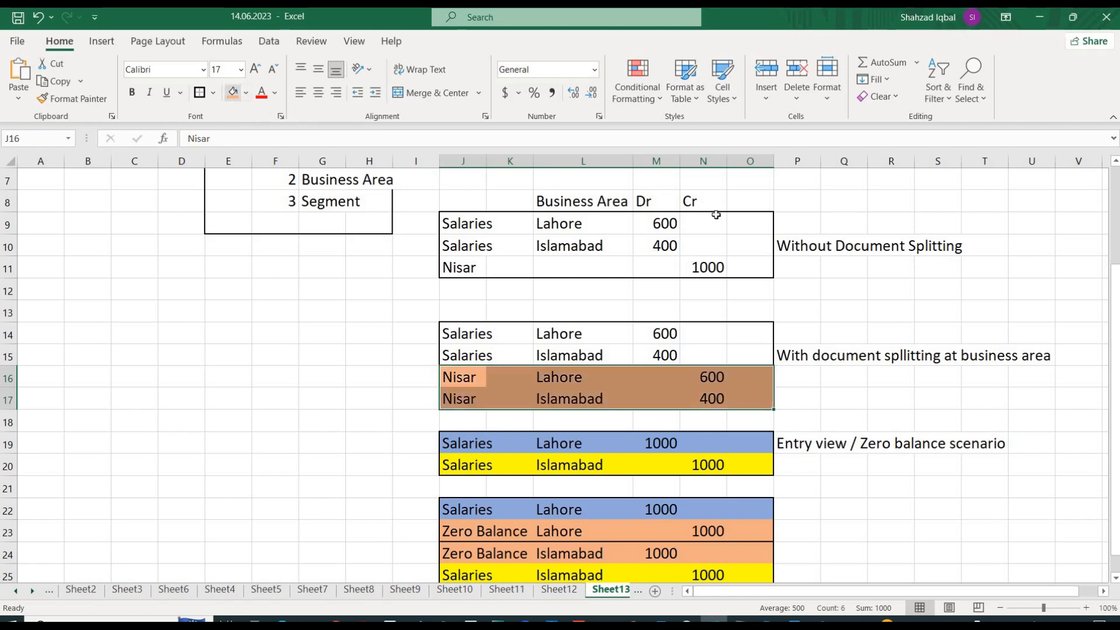
click(755, 267)
drag(576, 269, 458, 269)
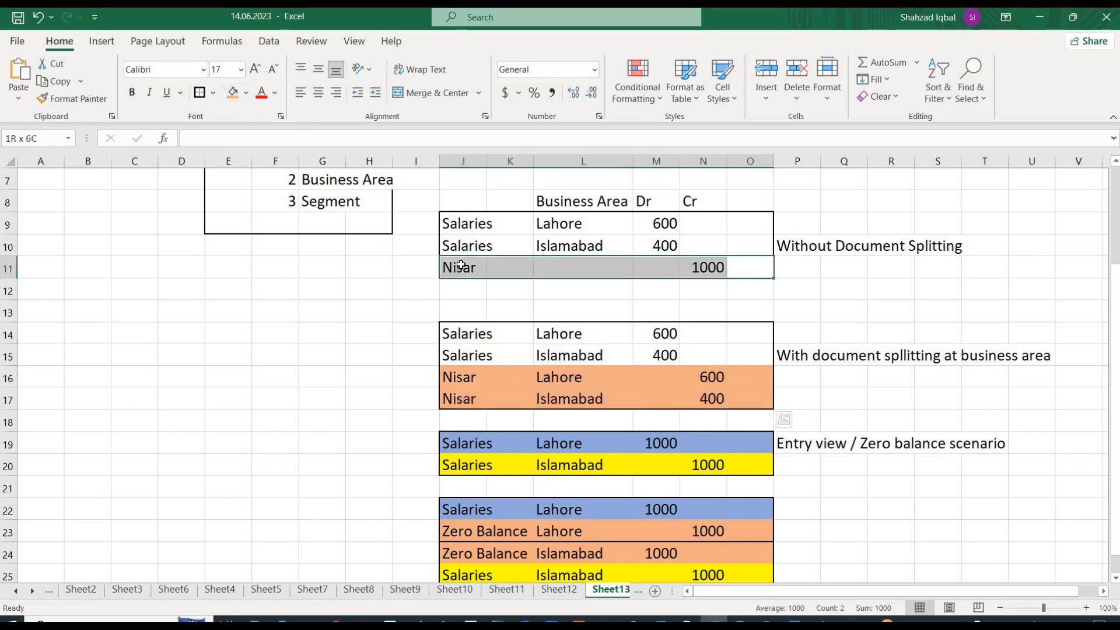
click(234, 97)
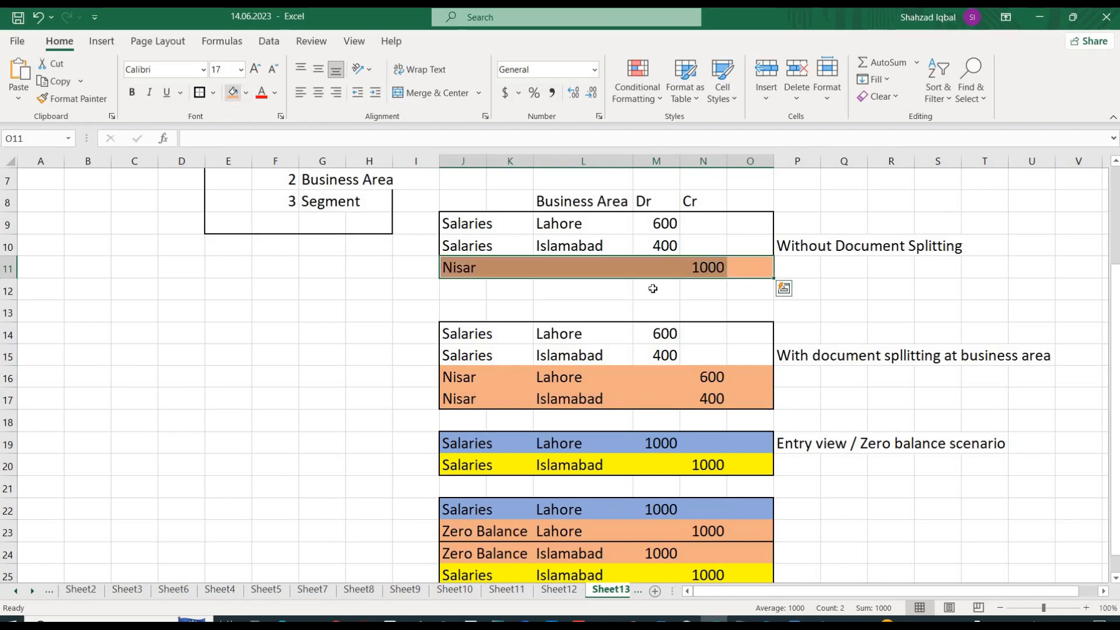
click(567, 265)
click(572, 378)
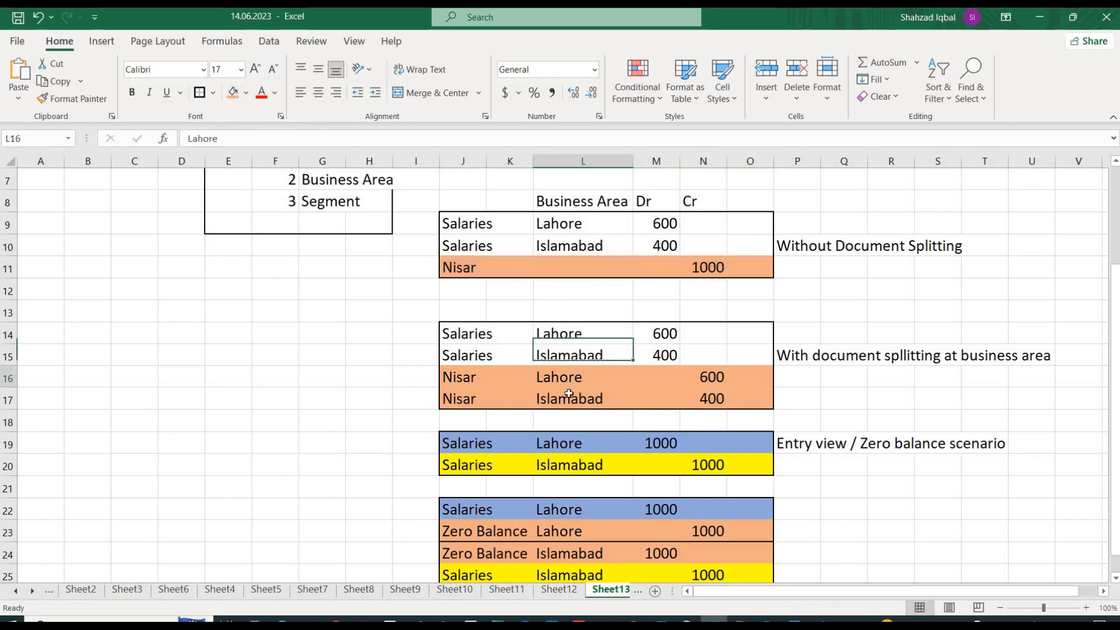
click(569, 399)
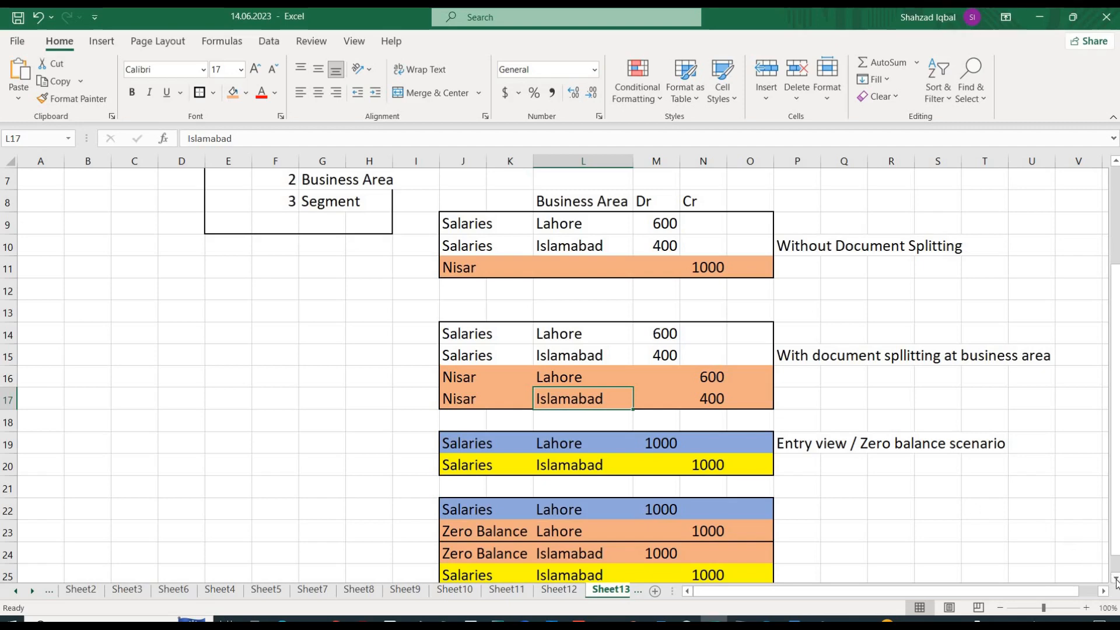
- Examine the Lahore and Islamabad entry view lines in rows 19 and 20 against the Zero Balance lines in rows 23 and 24
scroll(1115, 578, down, 4)
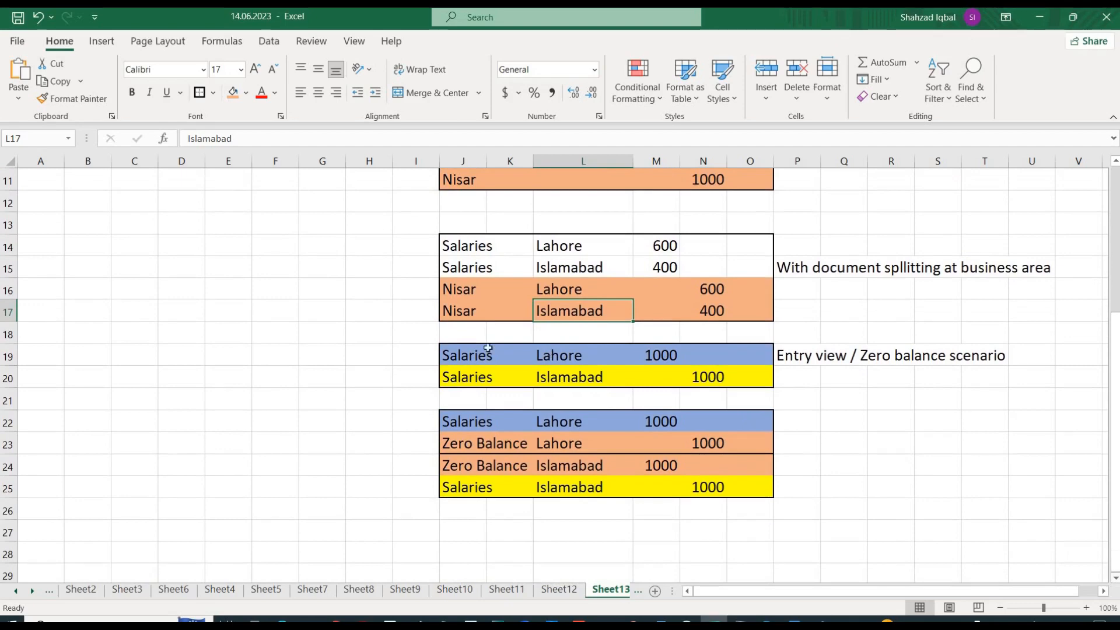
drag(457, 354, 744, 361)
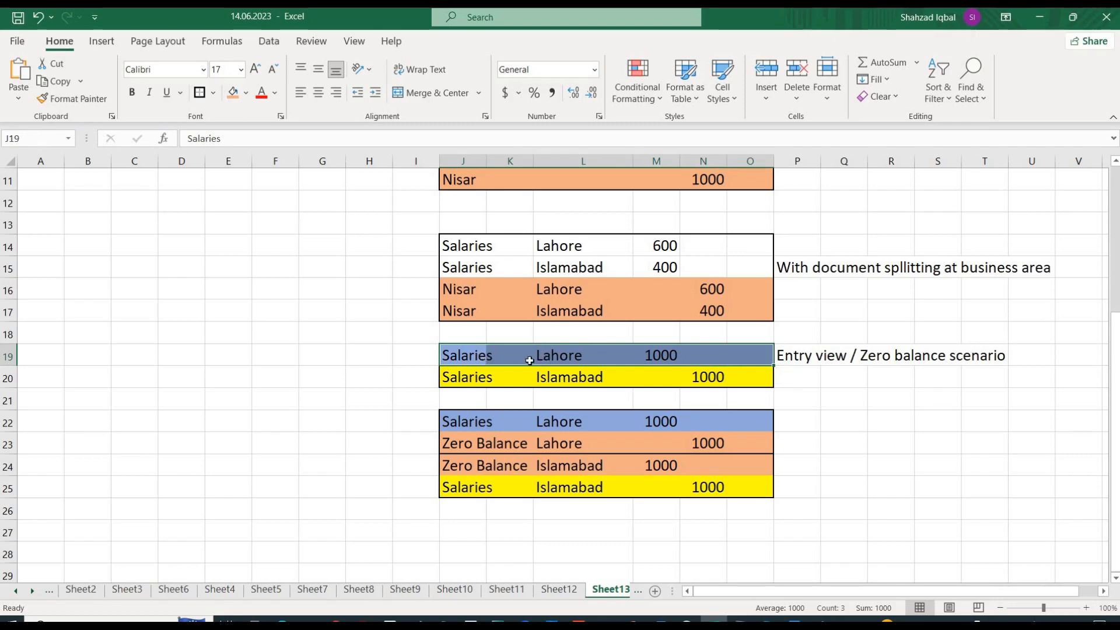
click(561, 358)
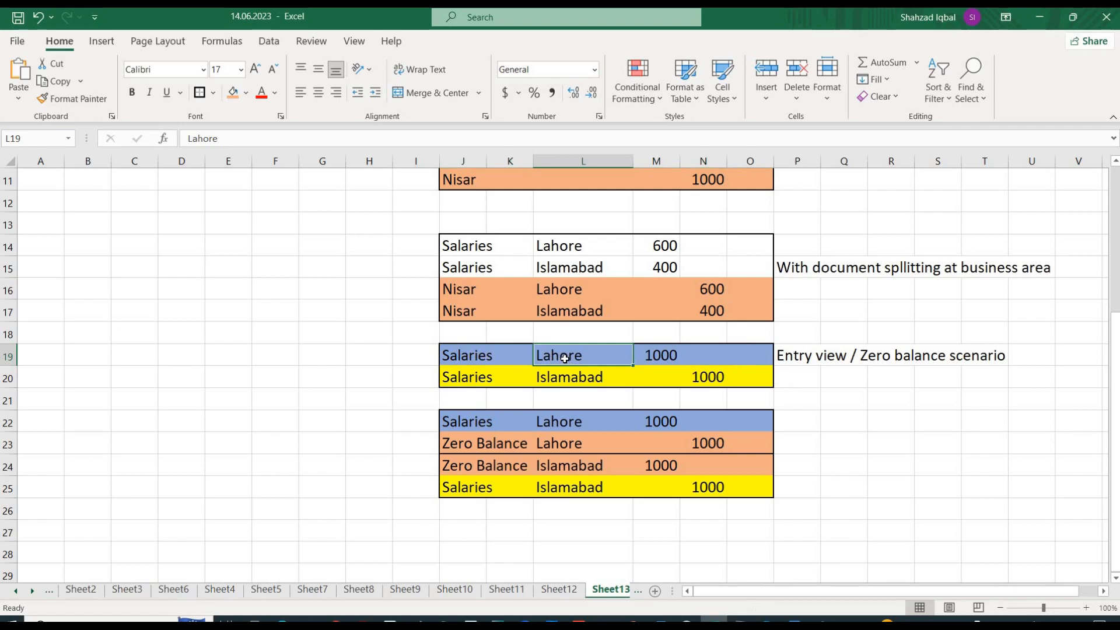
drag(564, 358, 740, 356)
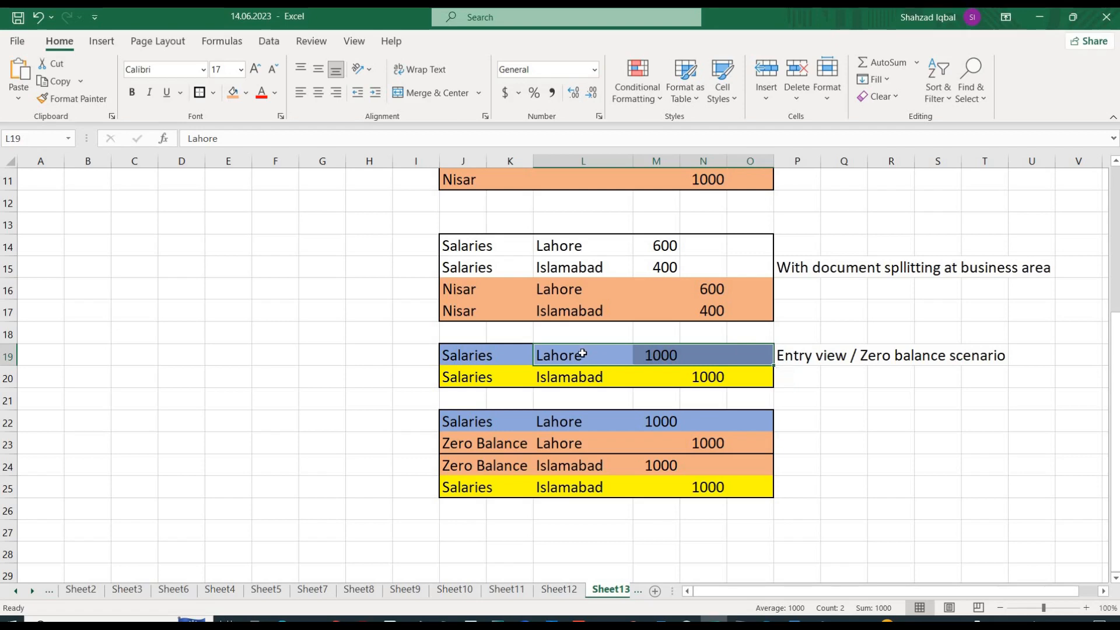
click(556, 380)
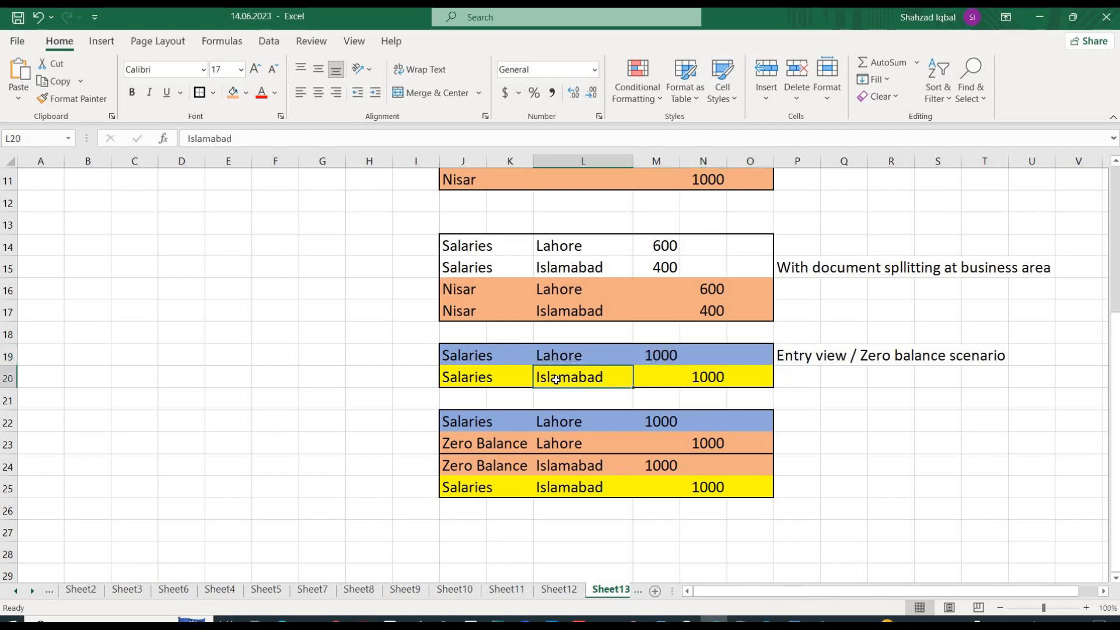
drag(556, 380, 750, 380)
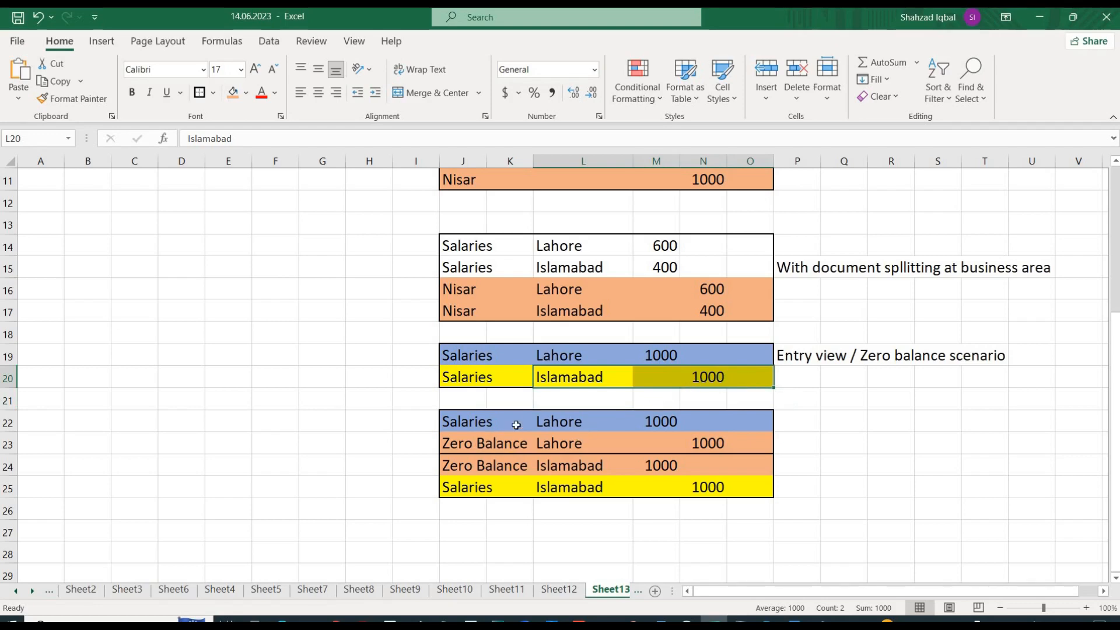
click(464, 379)
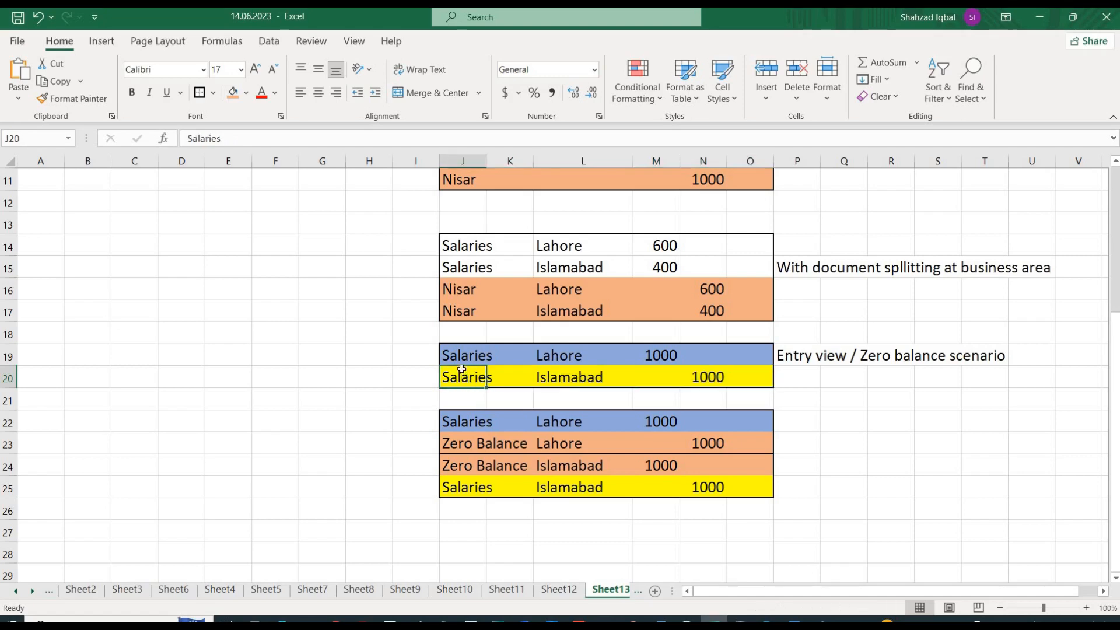
drag(453, 353, 470, 379)
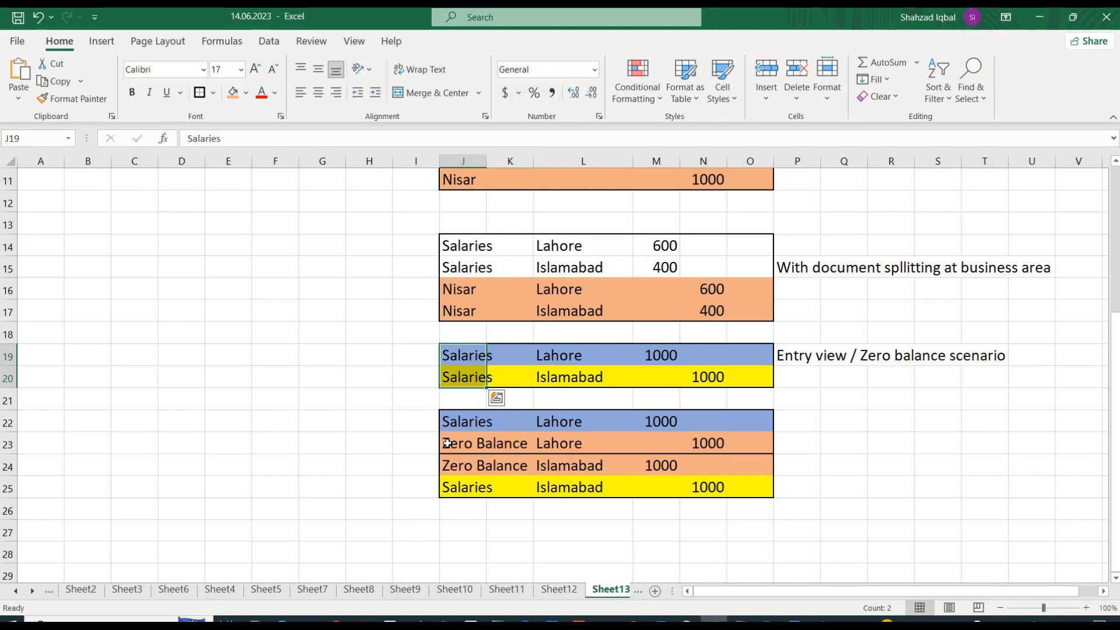
drag(447, 443, 747, 464)
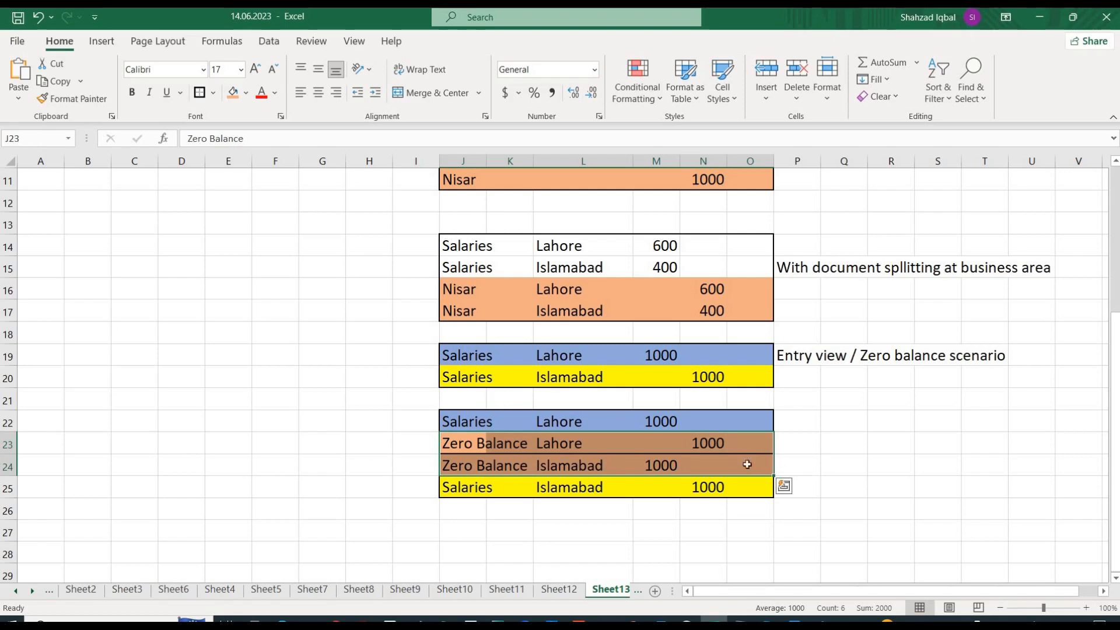
click(556, 358)
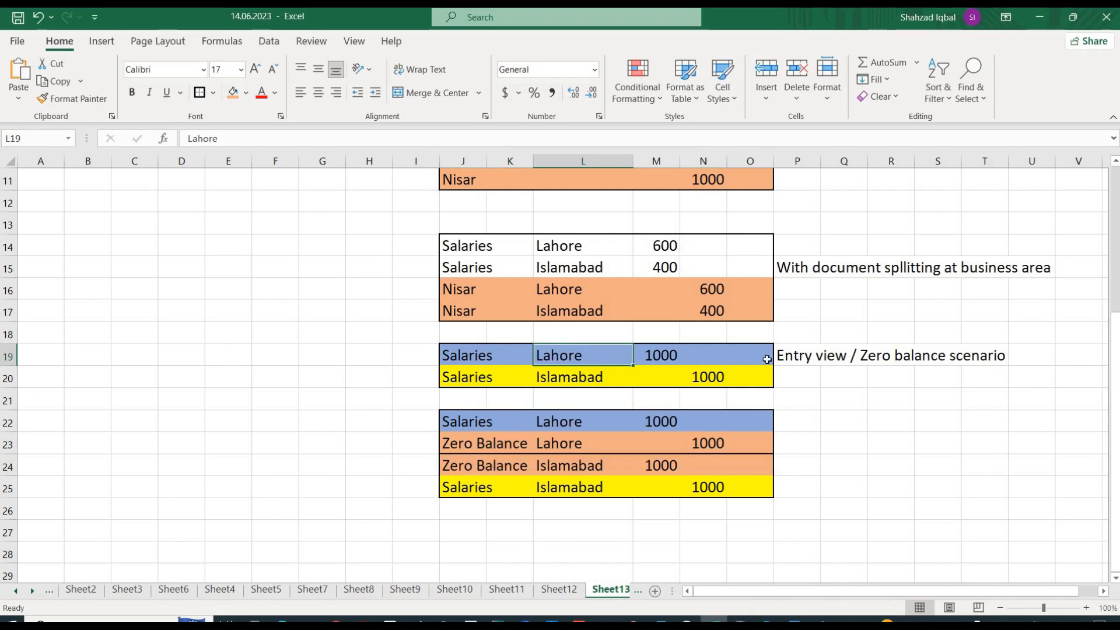
drag(569, 353, 470, 357)
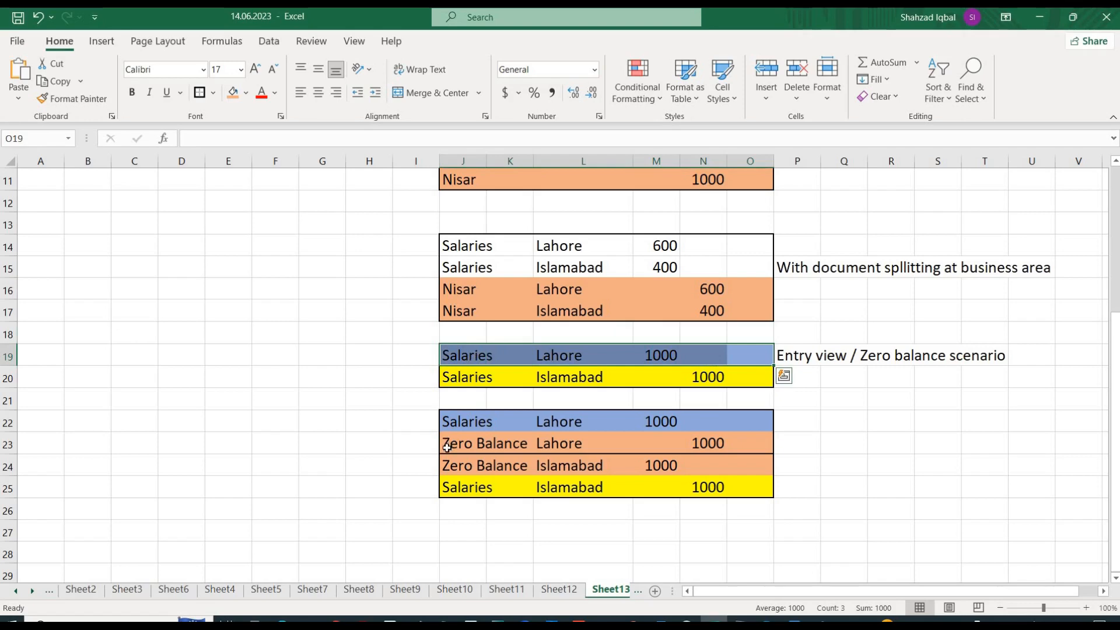
- Examine the Zero Balance clearing line for Lahore in J23:O23 within the zero balance scenario
drag(453, 442, 751, 444)
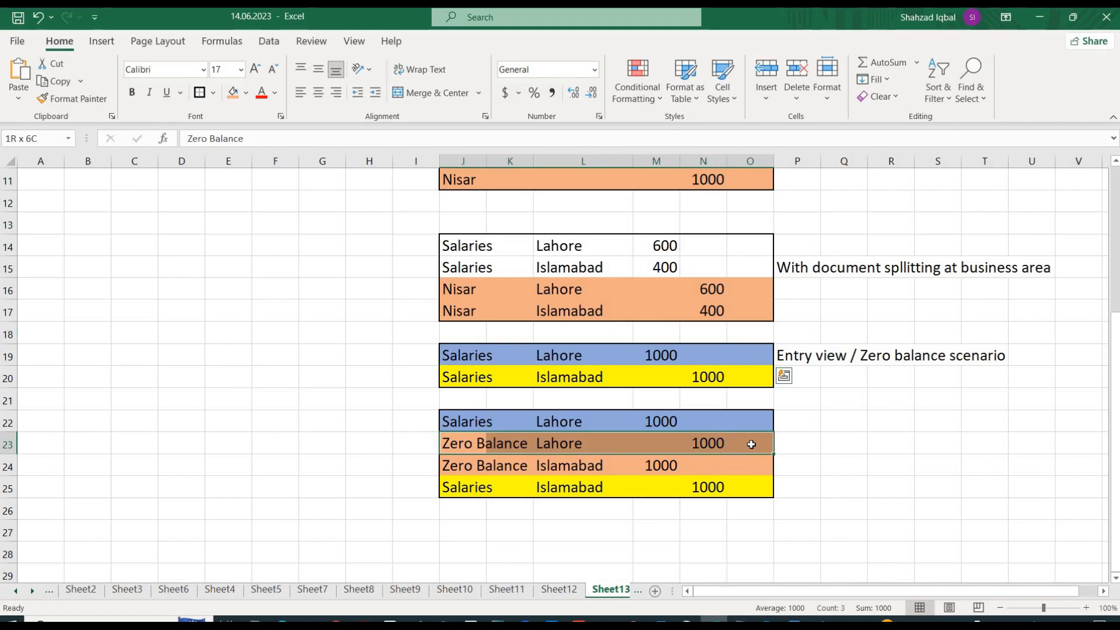
click(819, 467)
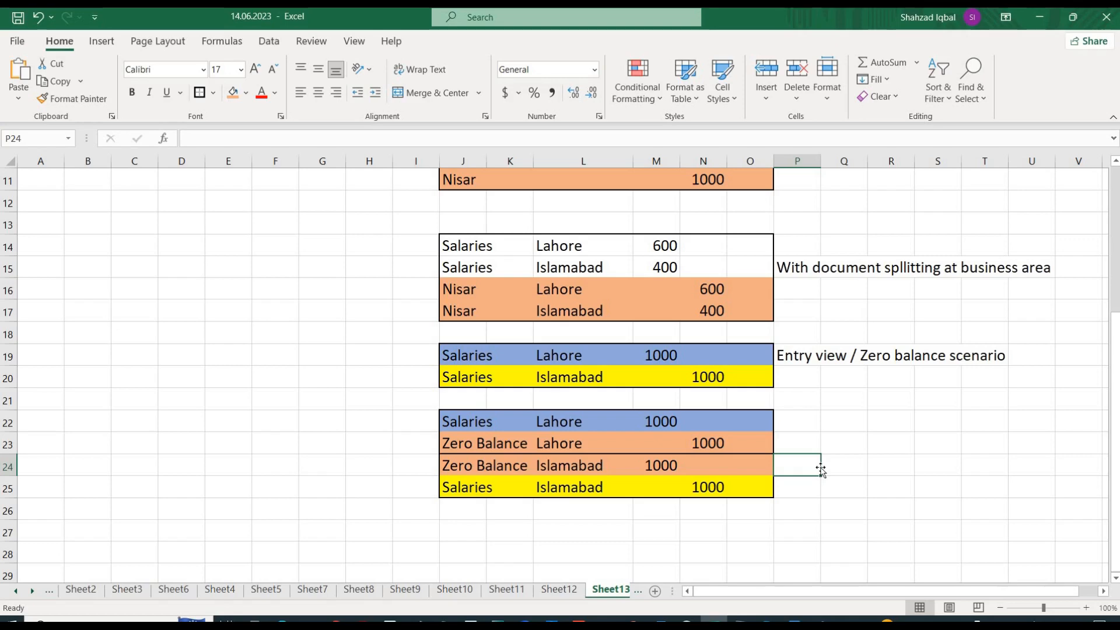
click(794, 437)
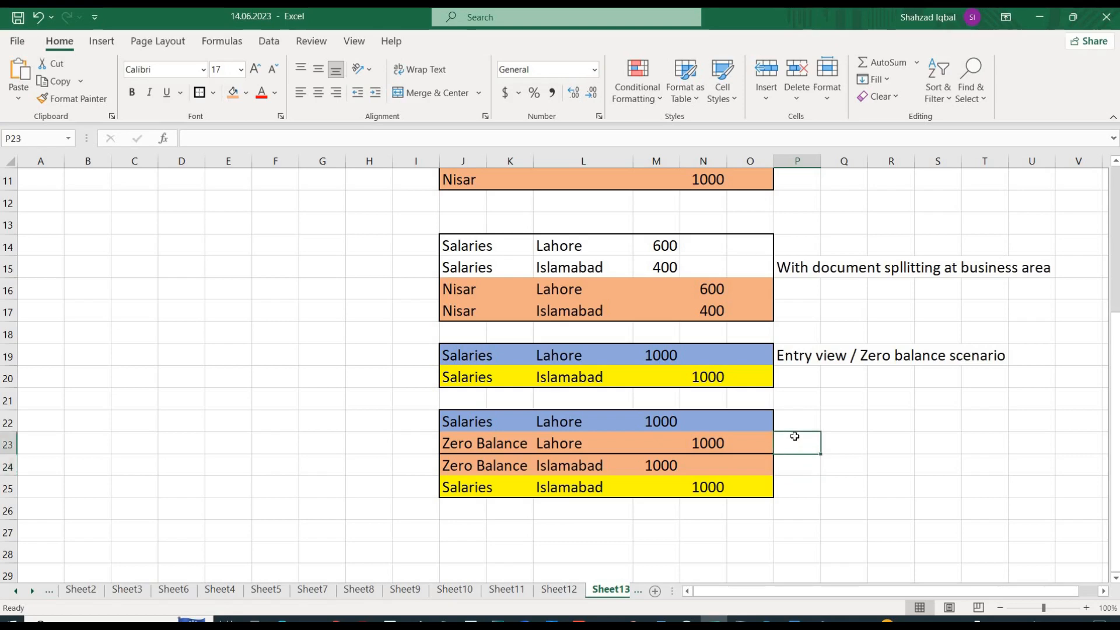
- Review the Business Area heading in L8 and the splitting characteristics Profit Center, Business Area and Segment in G6:H8
click(1115, 161)
click(1115, 162)
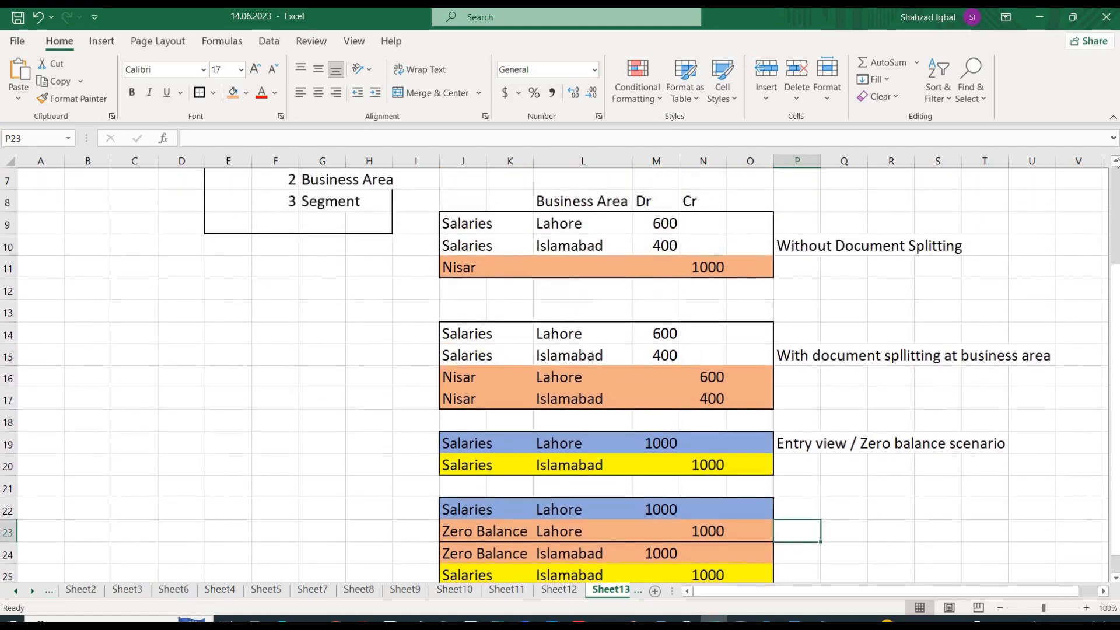
click(1115, 162)
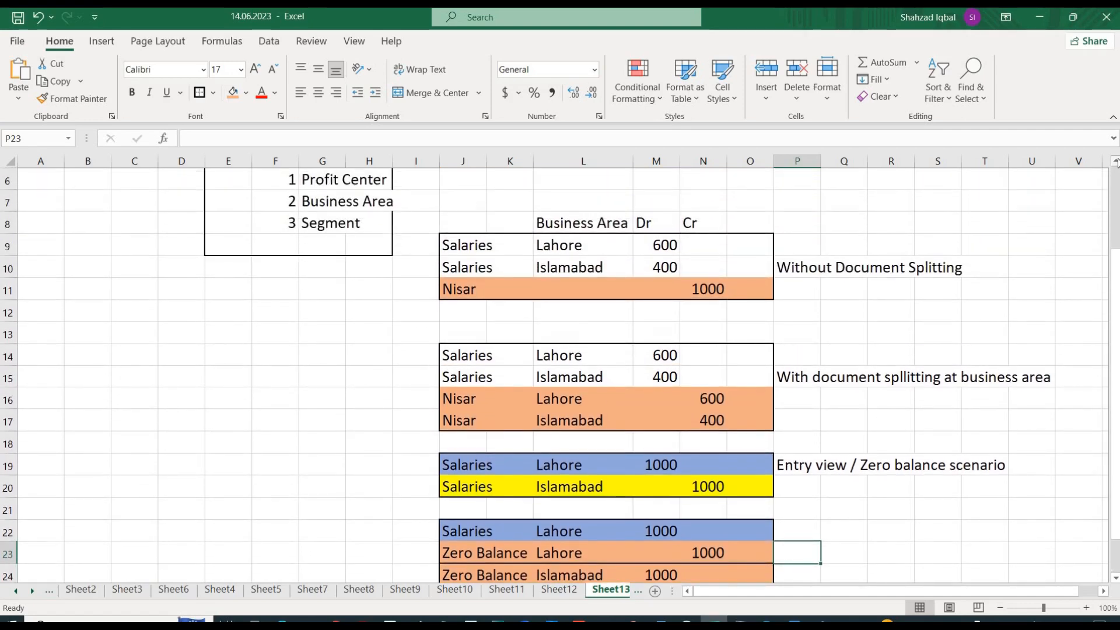
click(547, 220)
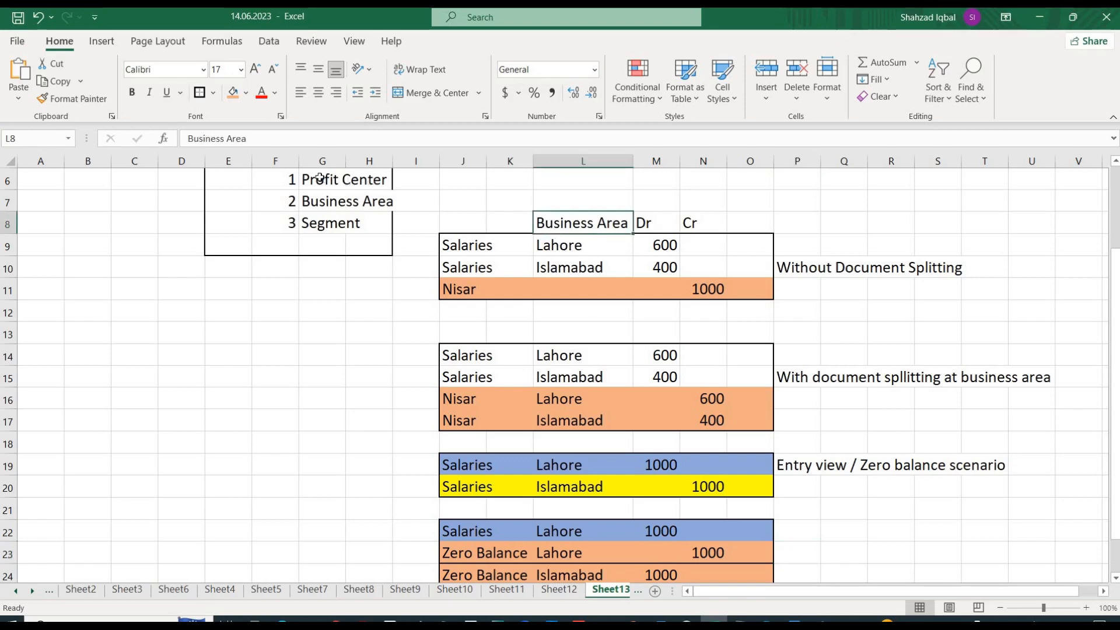
drag(318, 182, 361, 225)
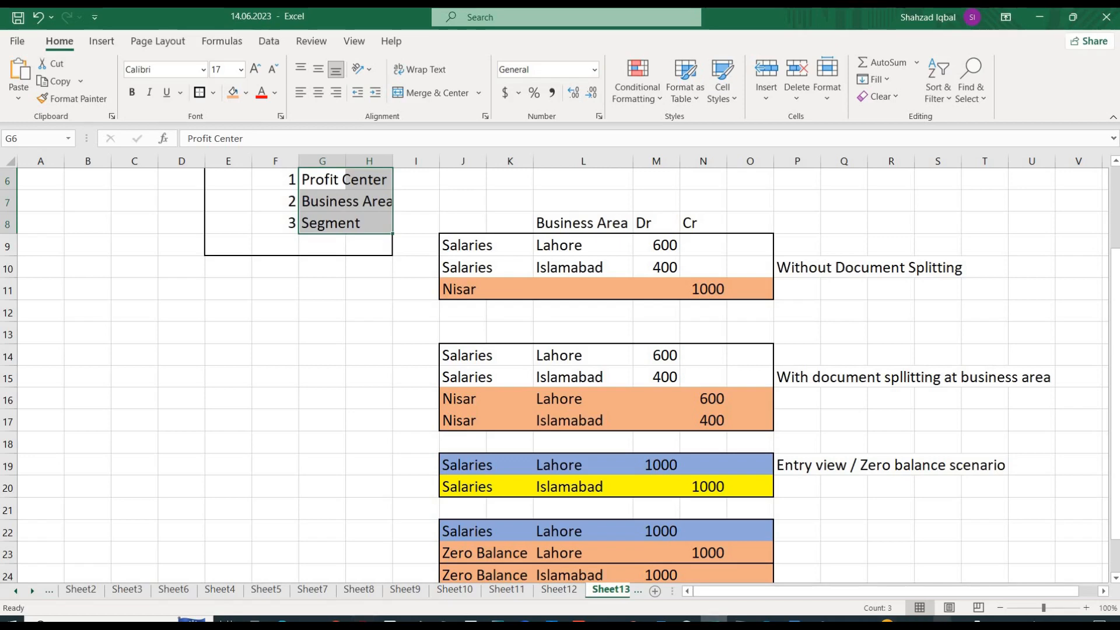
click(920, 541)
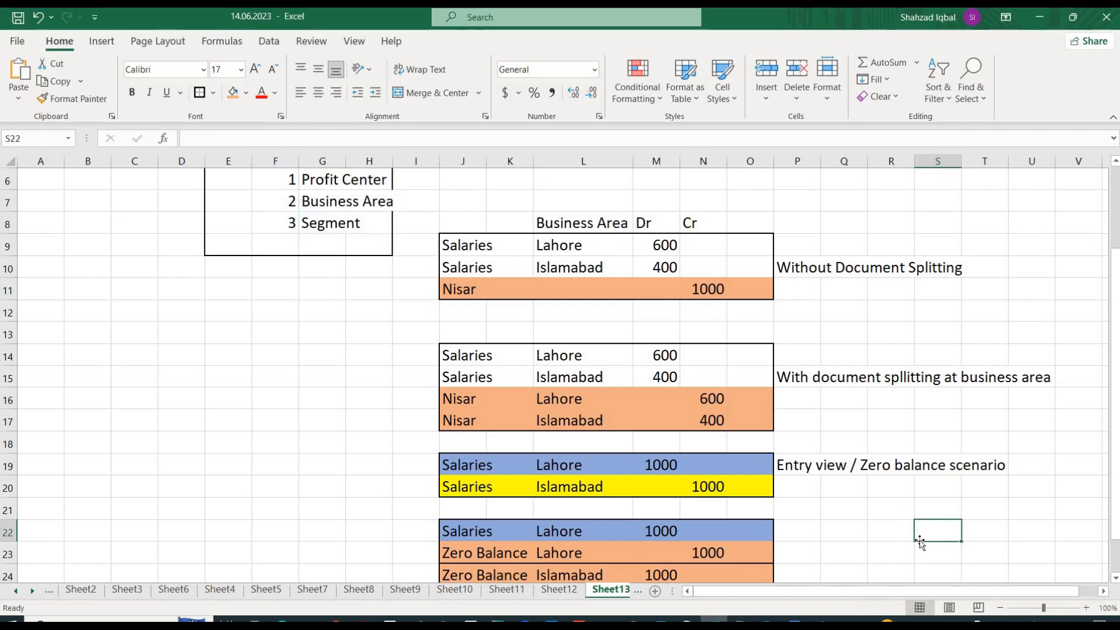